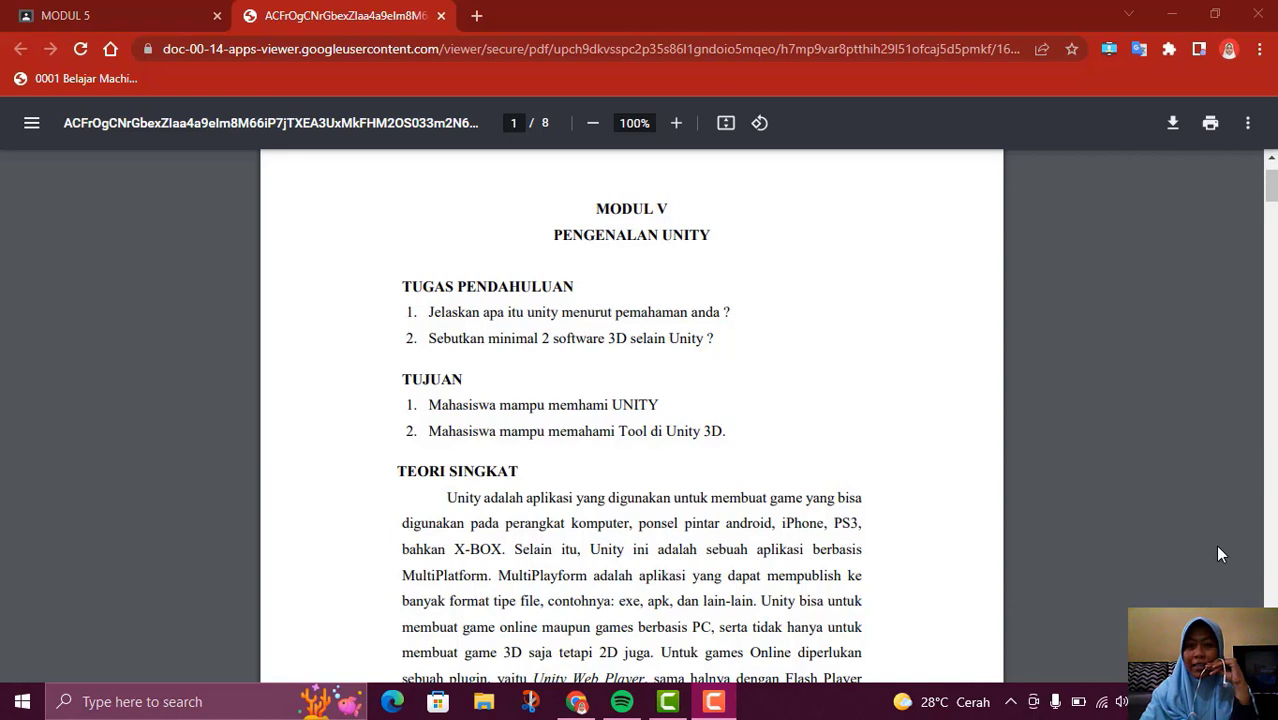
Read the Unity module PDF from the preliminary tasks and theory section through the first practical step on page 2
{"action": "left_click_drag", "start_coordinate": [1273, 177], "coordinate": [1273, 180]}
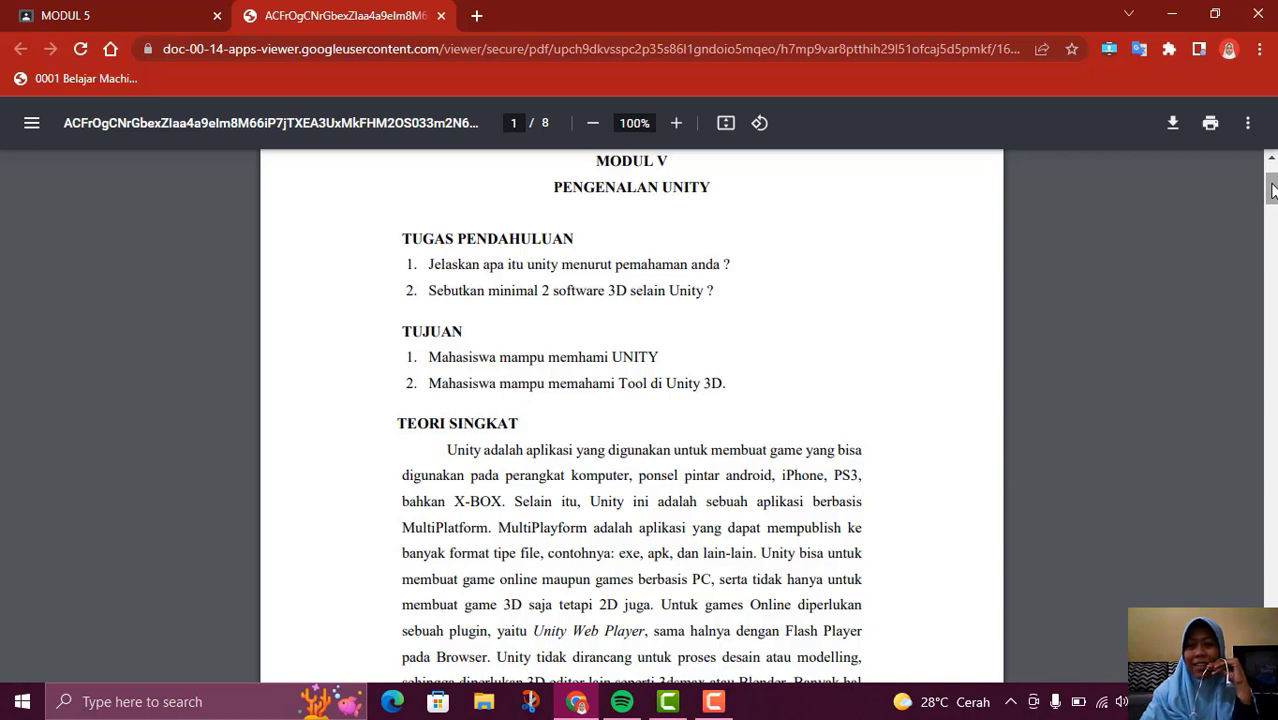
{"action": "left_click_drag", "start_coordinate": [1273, 190], "coordinate": [1274, 198]}
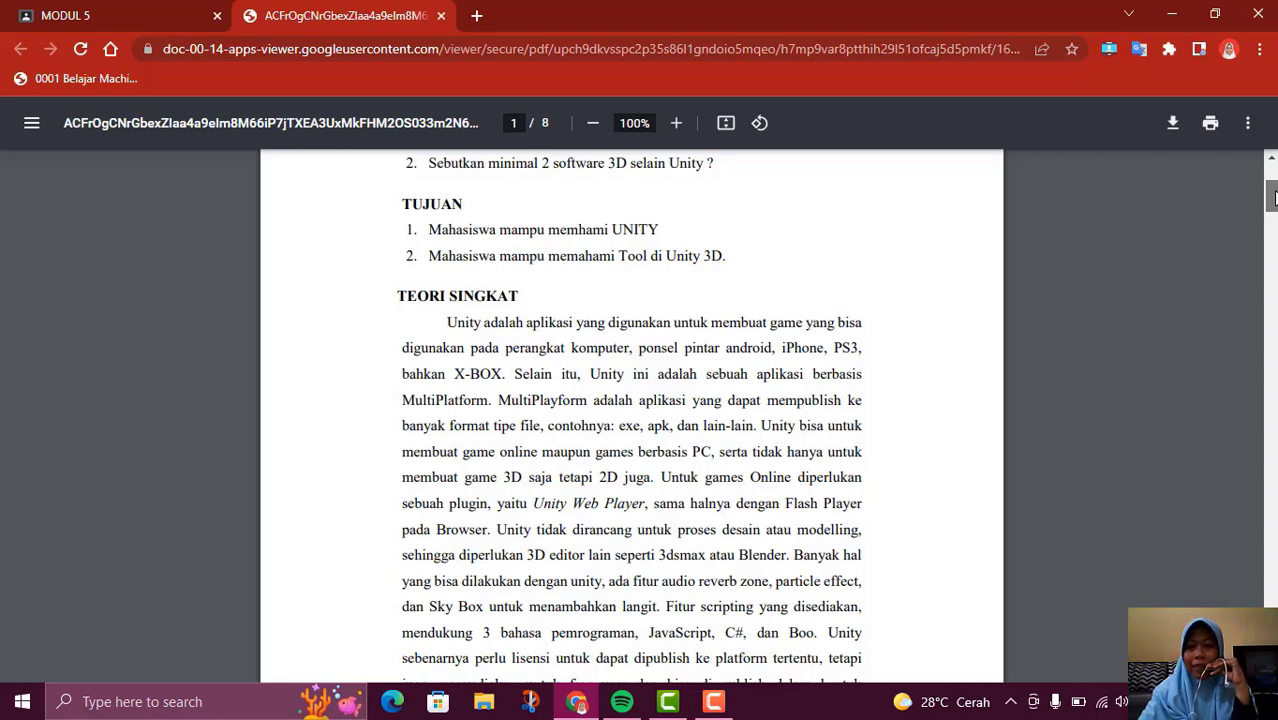
{"action": "scroll", "coordinate": [1274, 197], "scroll_direction": "down", "scroll_amount": 1}
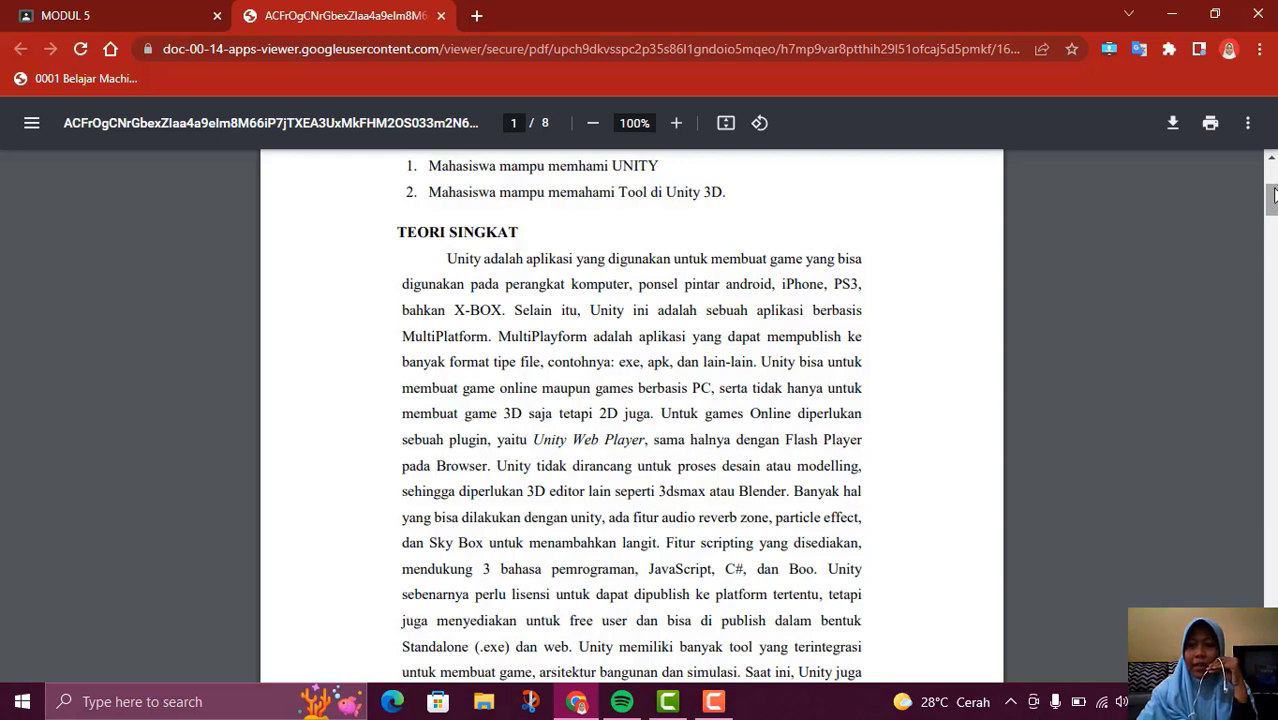
{"action": "scroll", "coordinate": [1273, 200], "scroll_direction": "down", "scroll_amount": 1}
{"action": "scroll", "coordinate": [1273, 200], "scroll_direction": "down", "scroll_amount": 1}
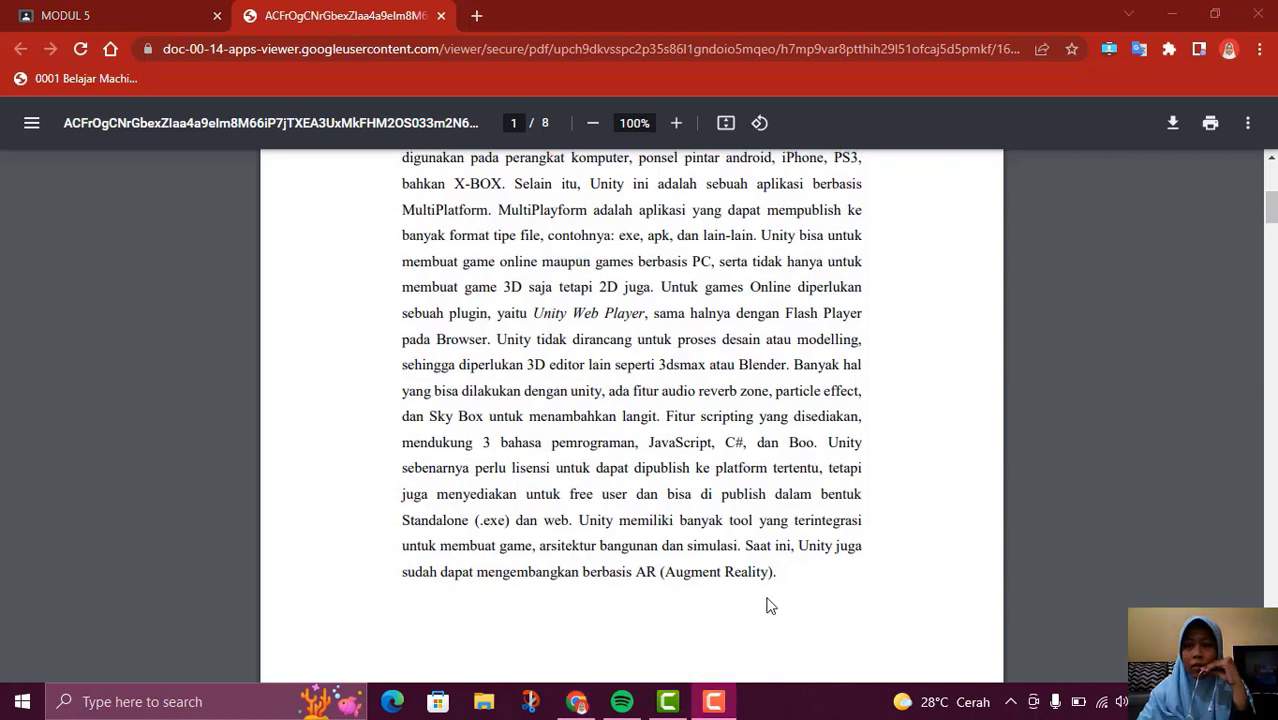
{"action": "left_click", "coordinate": [1275, 205]}
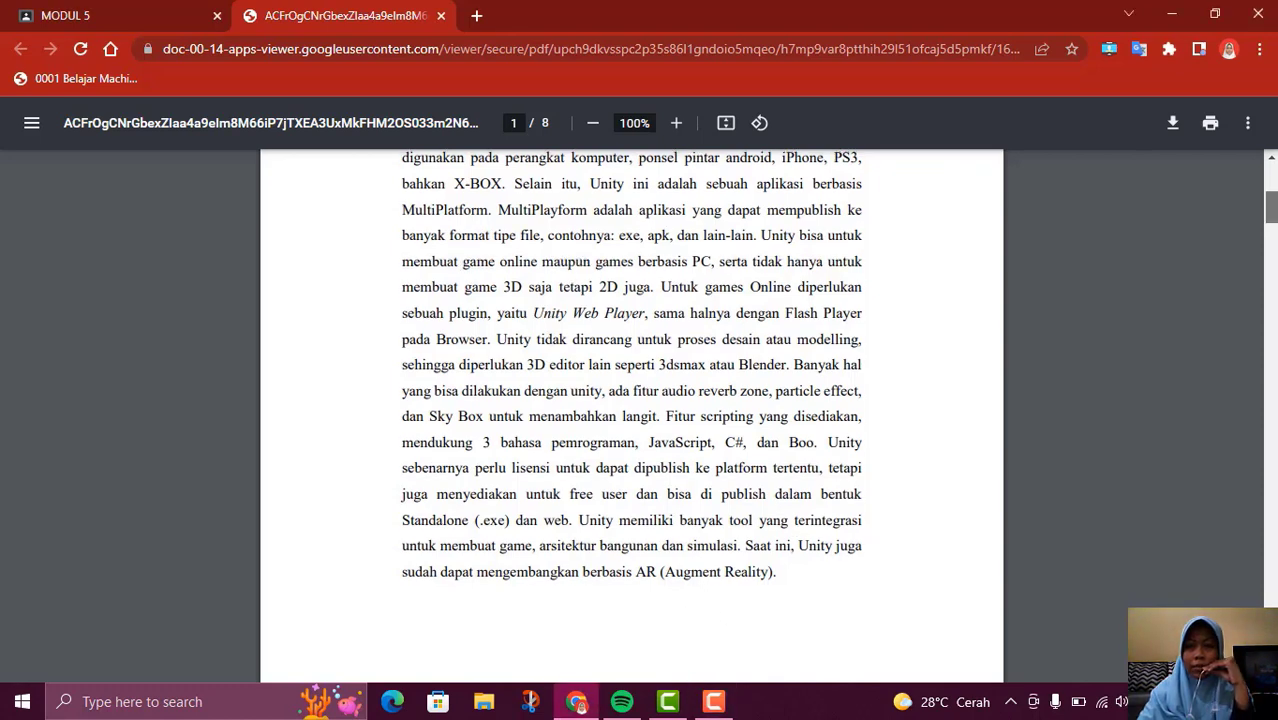
{"action": "left_click_drag", "start_coordinate": [1270, 205], "coordinate": [1270, 250]}
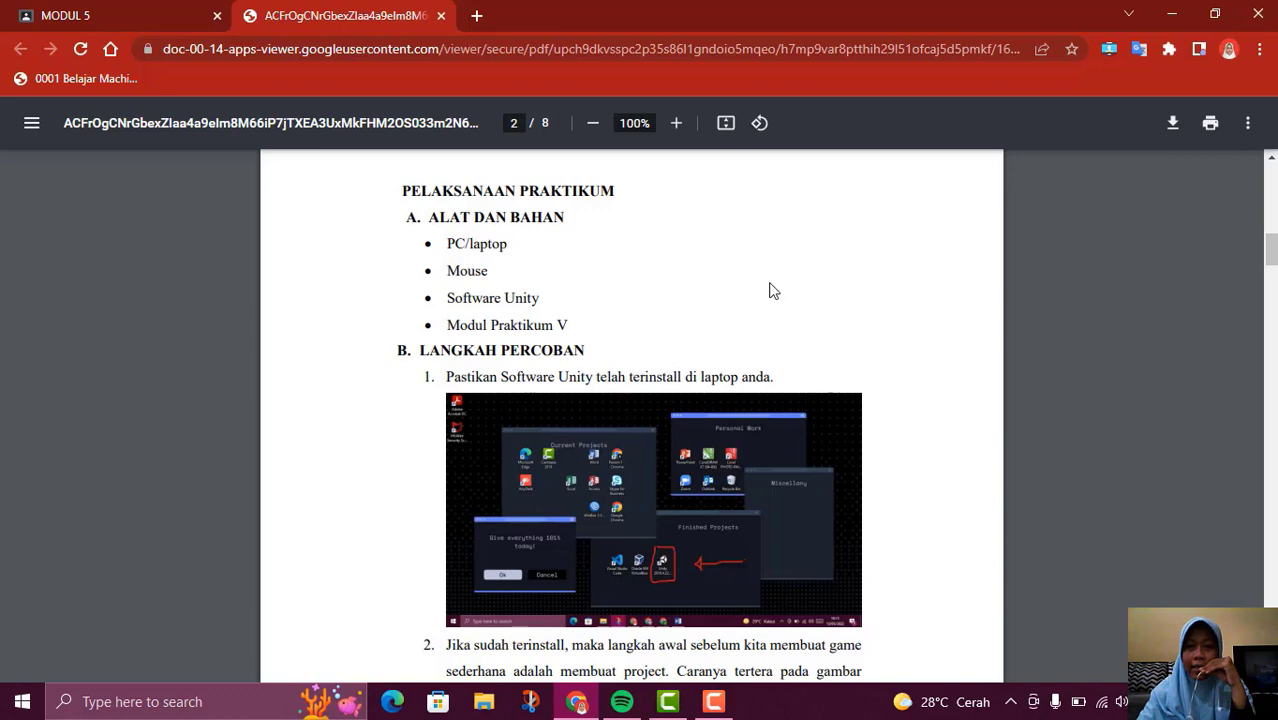
Minimize the browser and launch Unity 2018.4.22f1 from the desktop
{"action": "left_click", "coordinate": [1172, 14]}
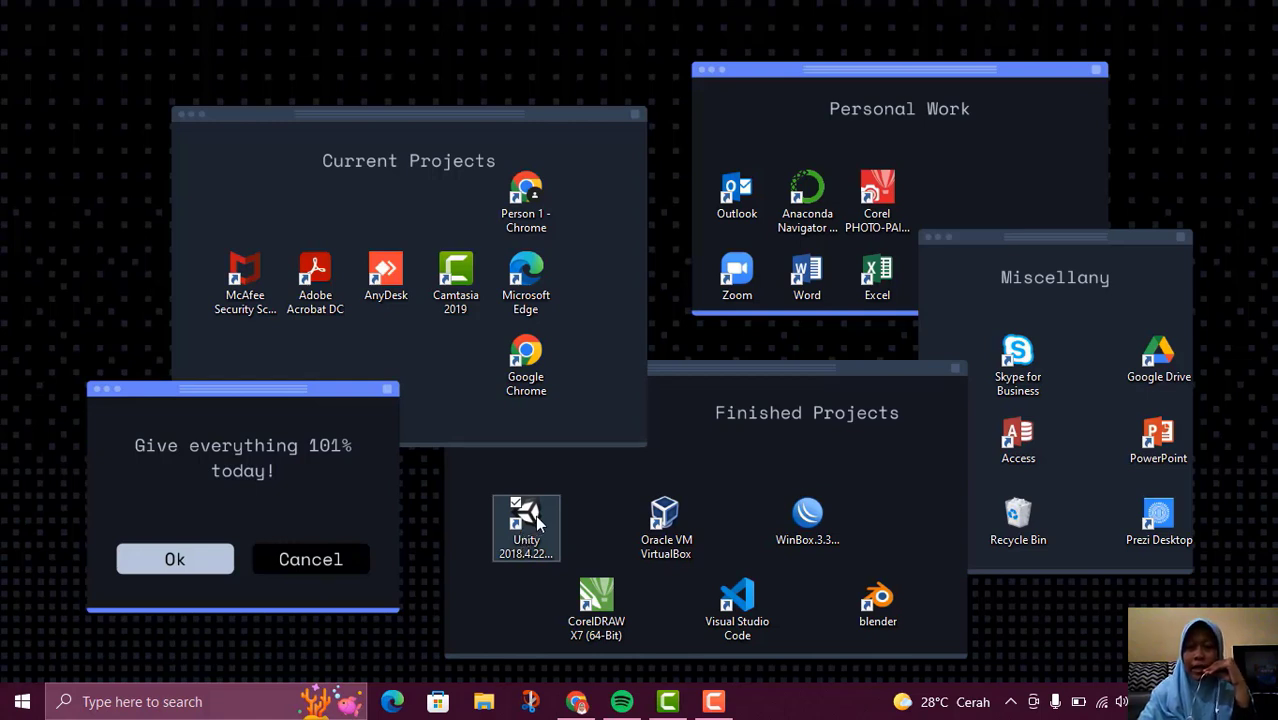
{"action": "left_click", "coordinate": [538, 517]}
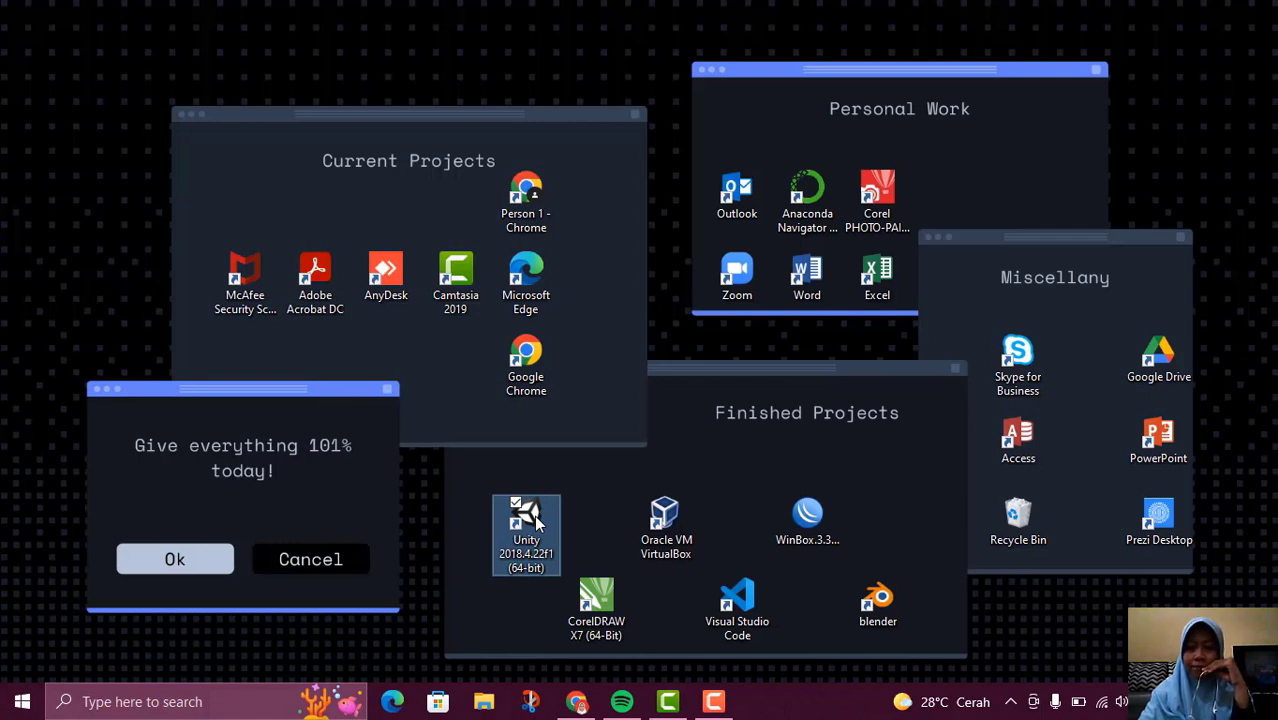
{"action": "double_click", "coordinate": [536, 518]}
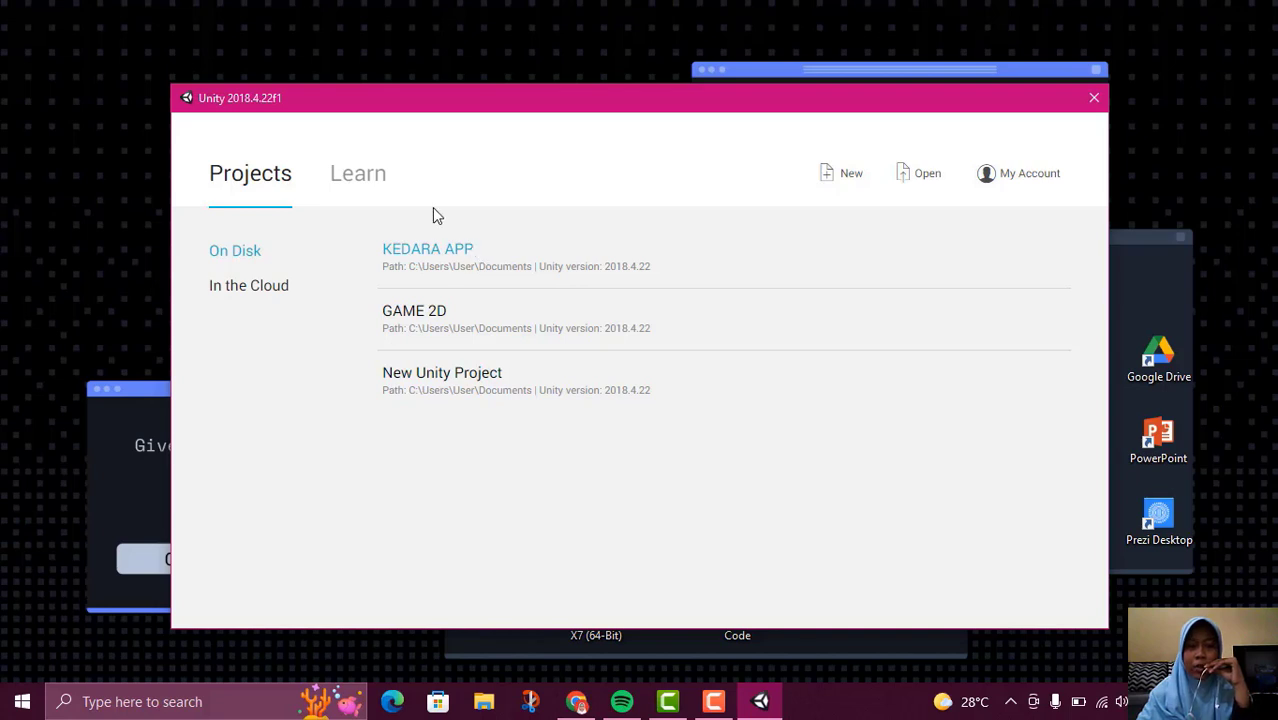
Look through the tutorial projects, the cloud and on-disk project lists, and the account options in the Unity launcher
{"action": "left_click", "coordinate": [350, 190]}
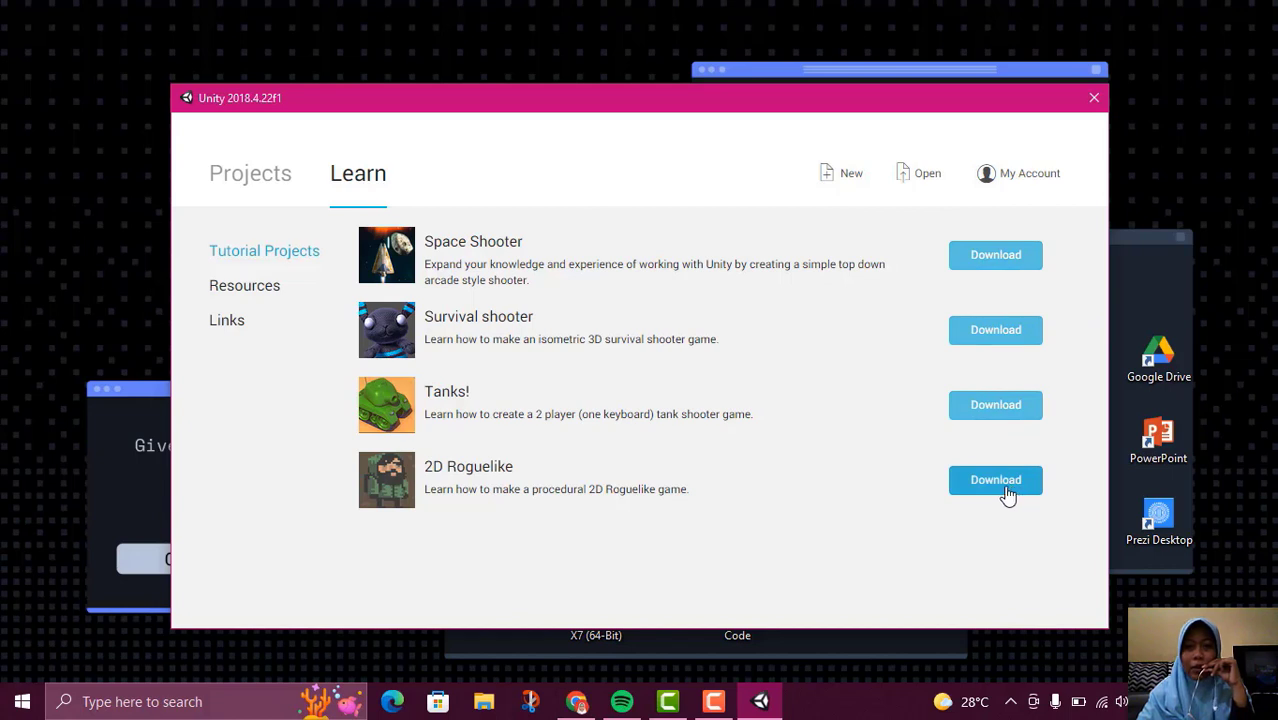
{"action": "left_click", "coordinate": [231, 188]}
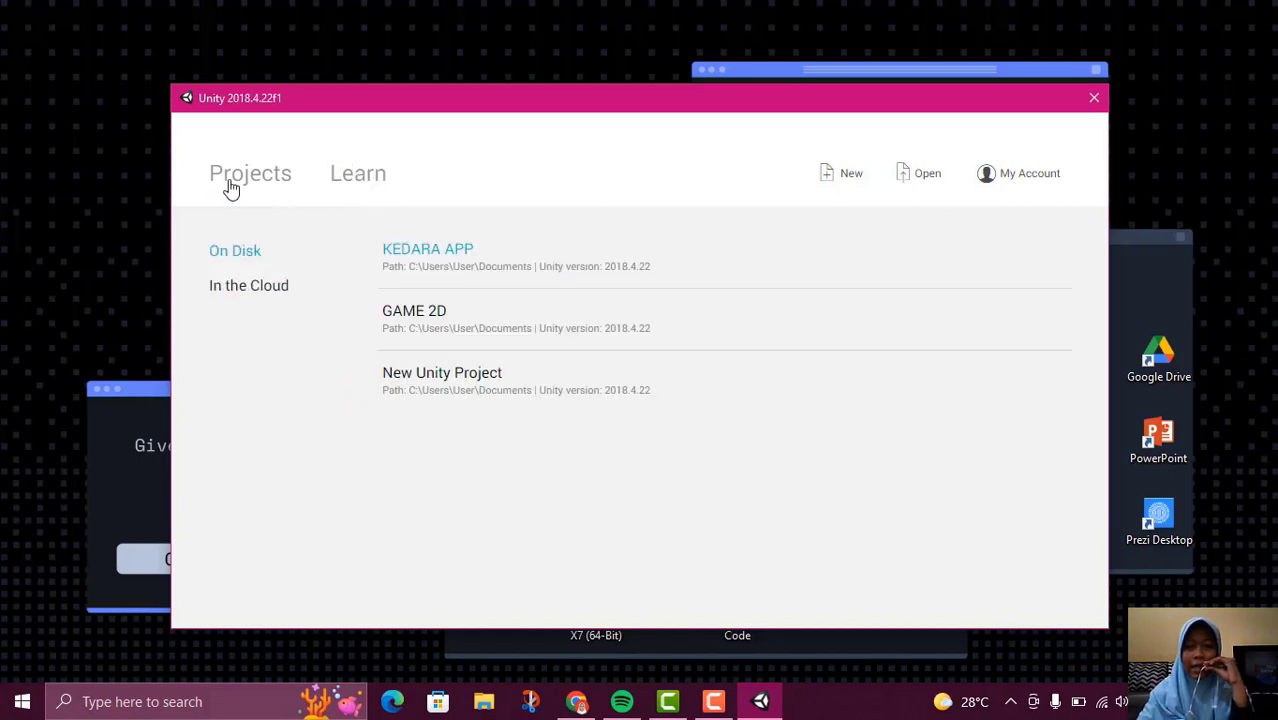
{"action": "left_click", "coordinate": [238, 292]}
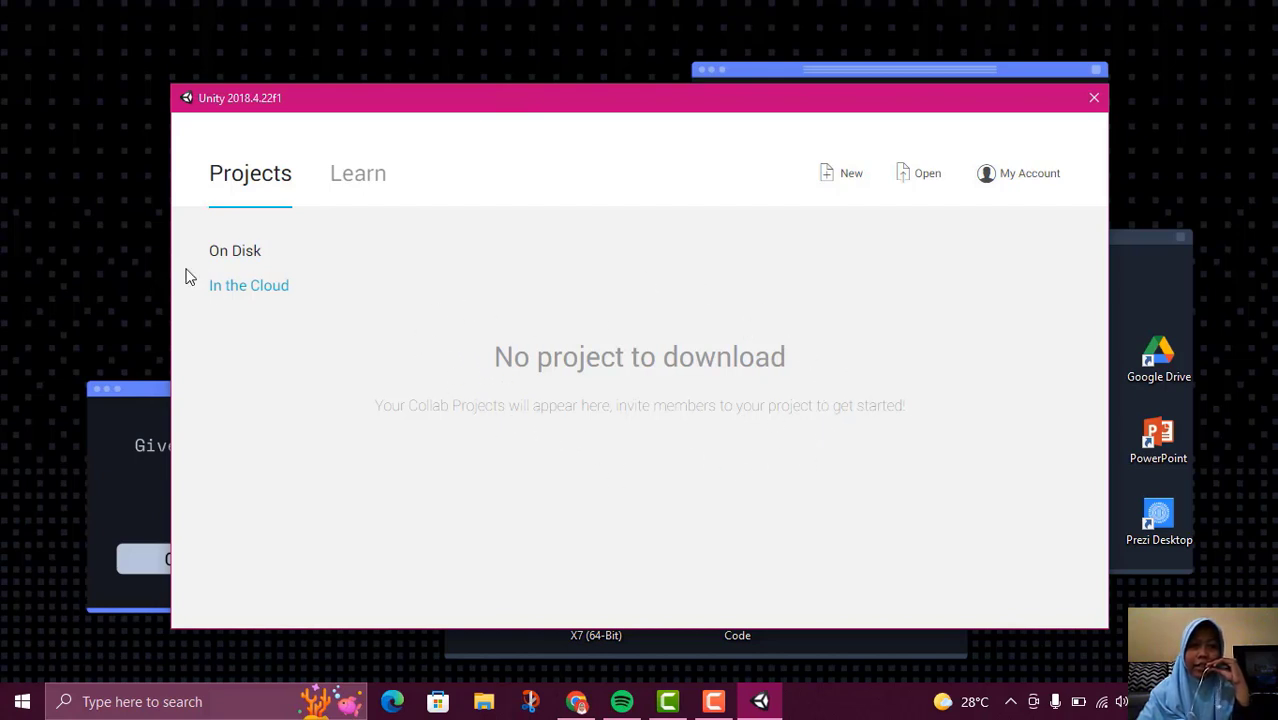
{"action": "left_click", "coordinate": [228, 264]}
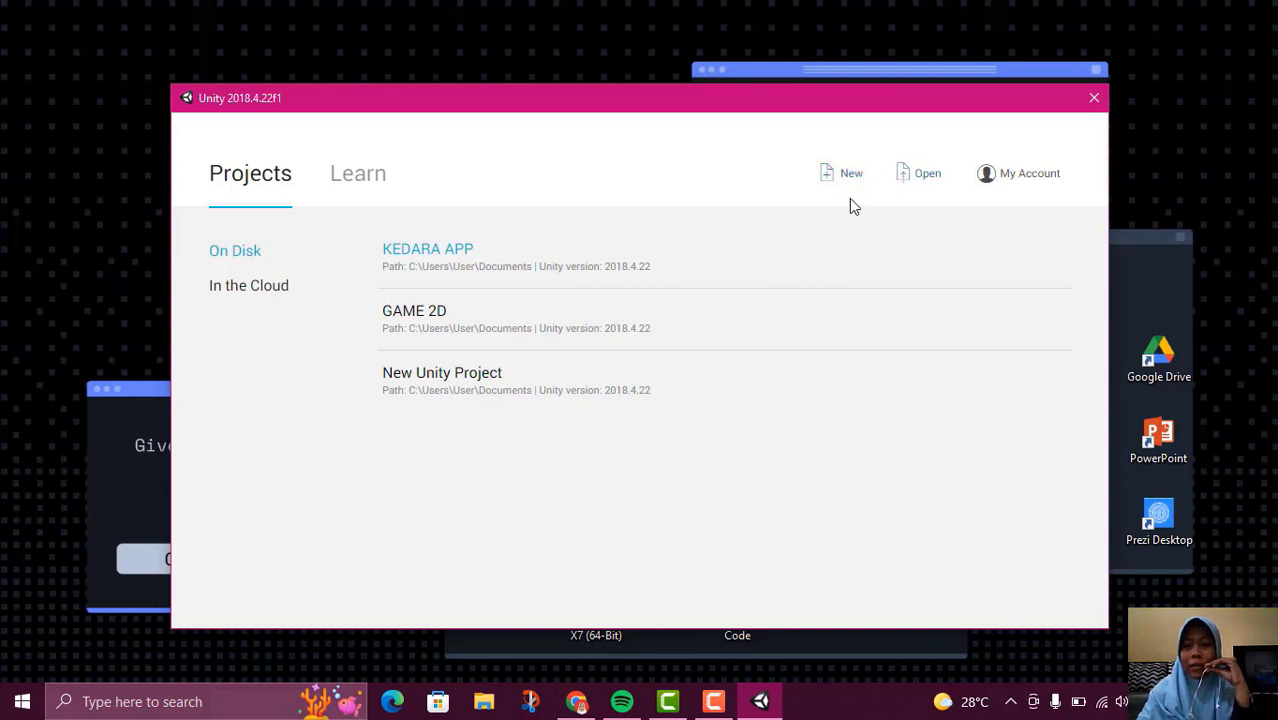
{"action": "left_click", "coordinate": [1018, 188]}
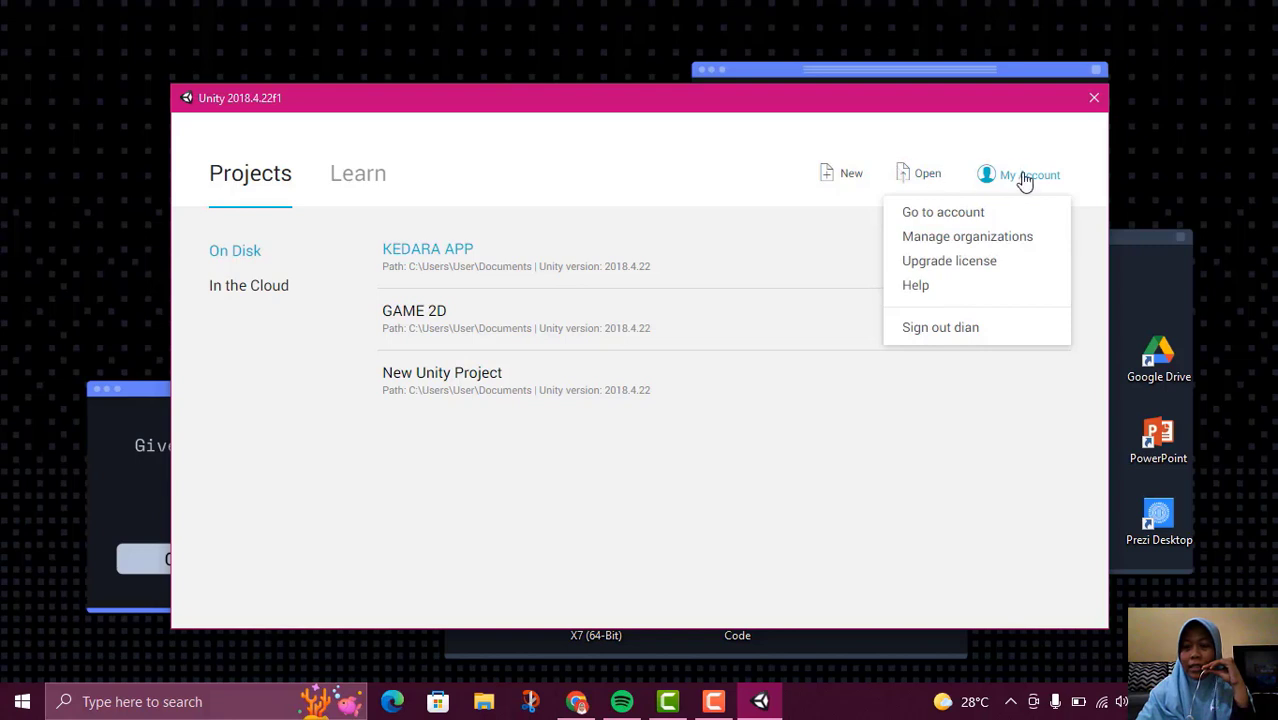
{"action": "left_click", "coordinate": [979, 152]}
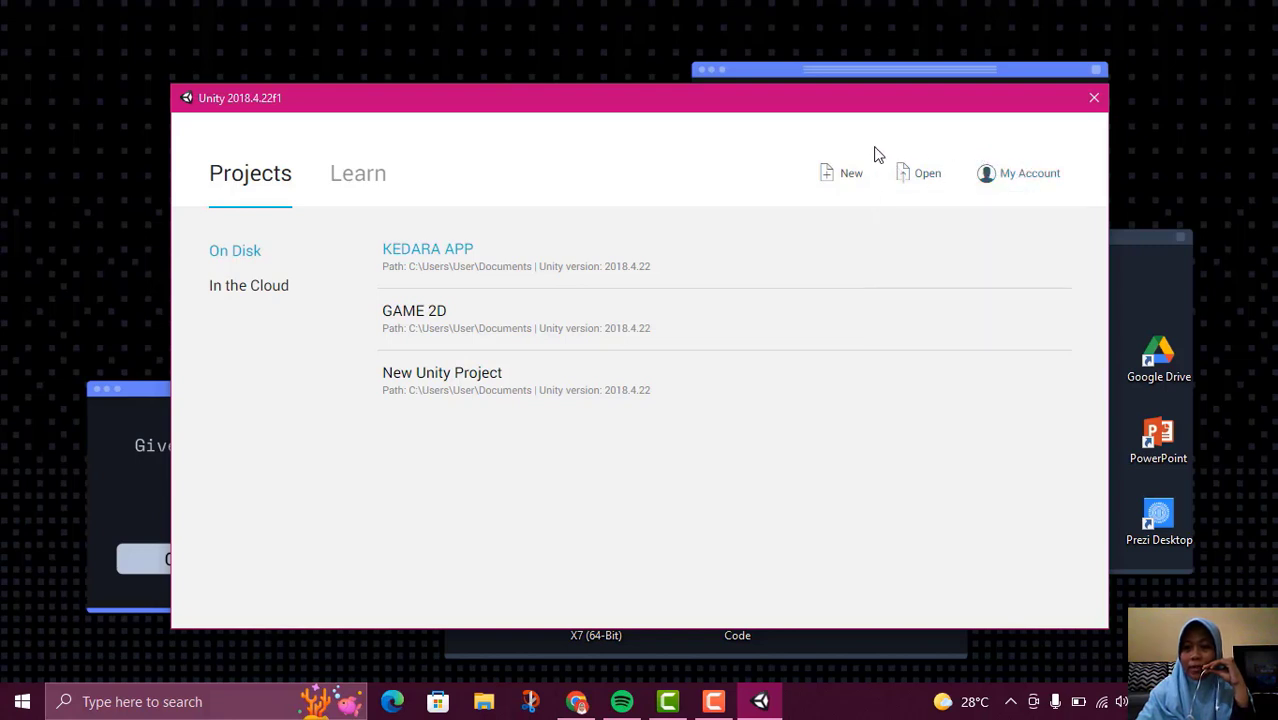
Start a new Unity project and name it GAME 3D
{"action": "left_click", "coordinate": [837, 180]}
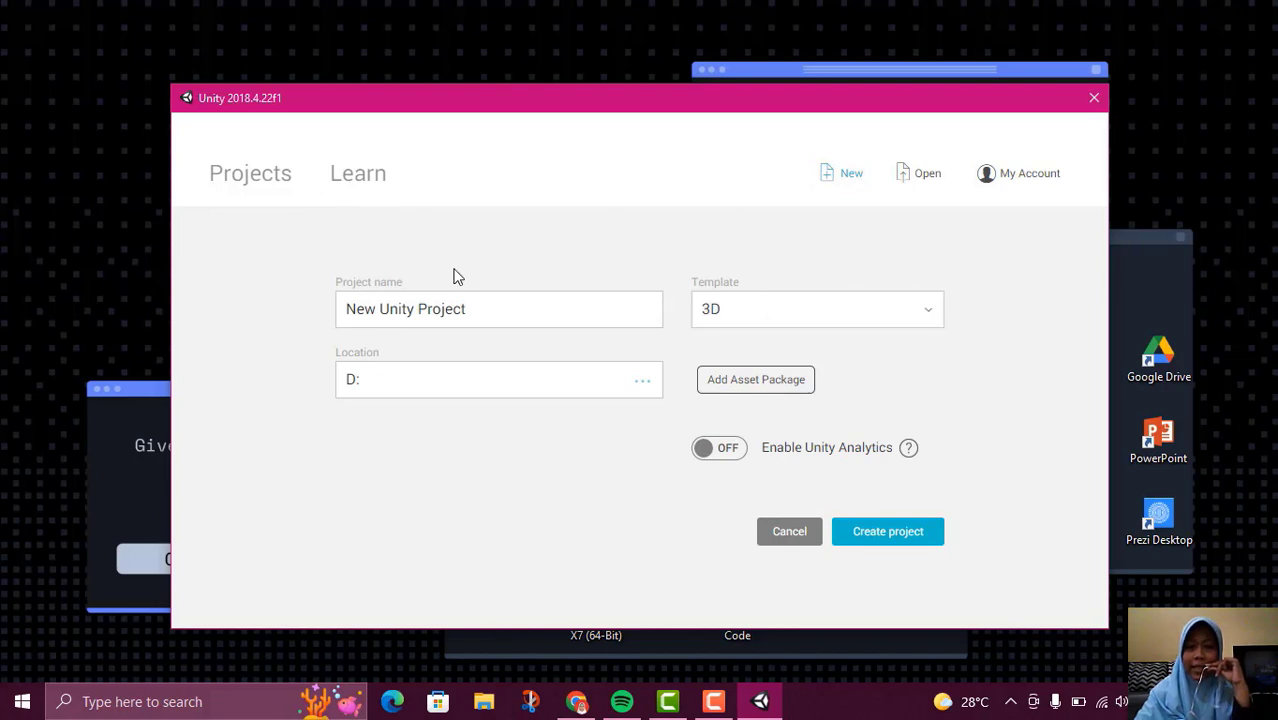
{"action": "left_click", "coordinate": [476, 314]}
{"action": "left_click_drag", "start_coordinate": [476, 314], "coordinate": [340, 310]}
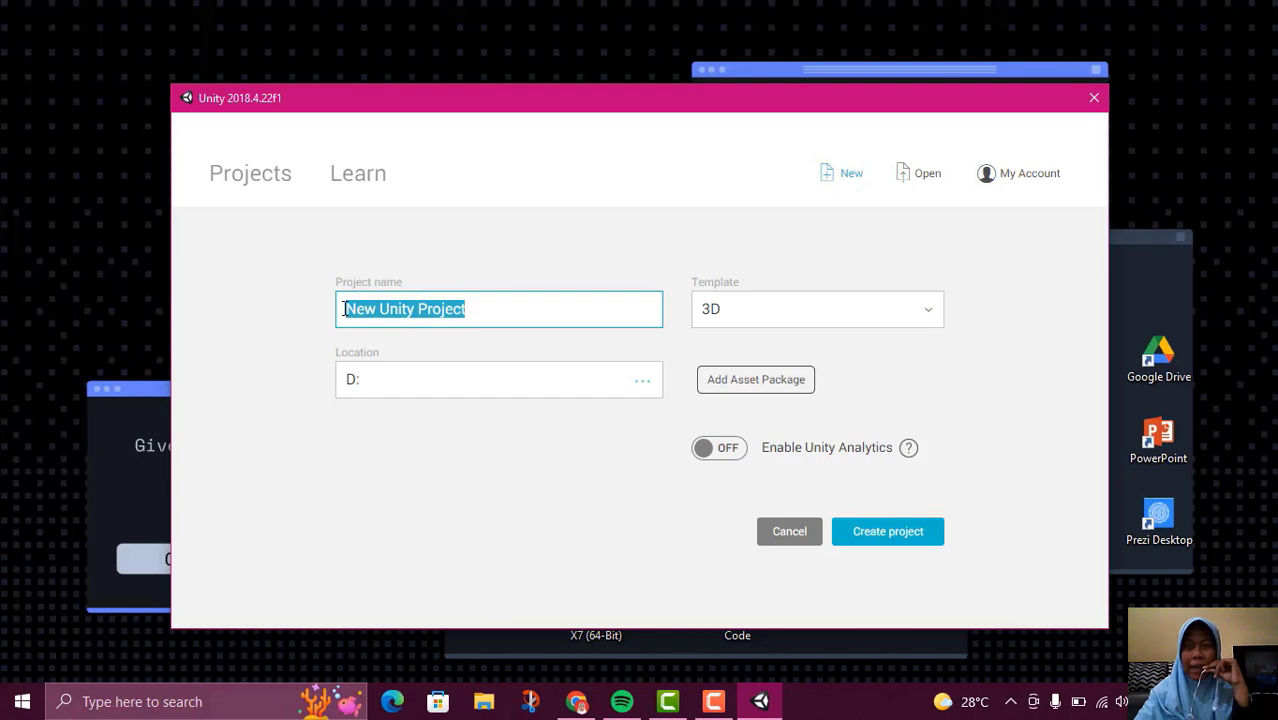
{"action": "left_click", "coordinate": [490, 297]}
{"action": "type", "text": "G"}
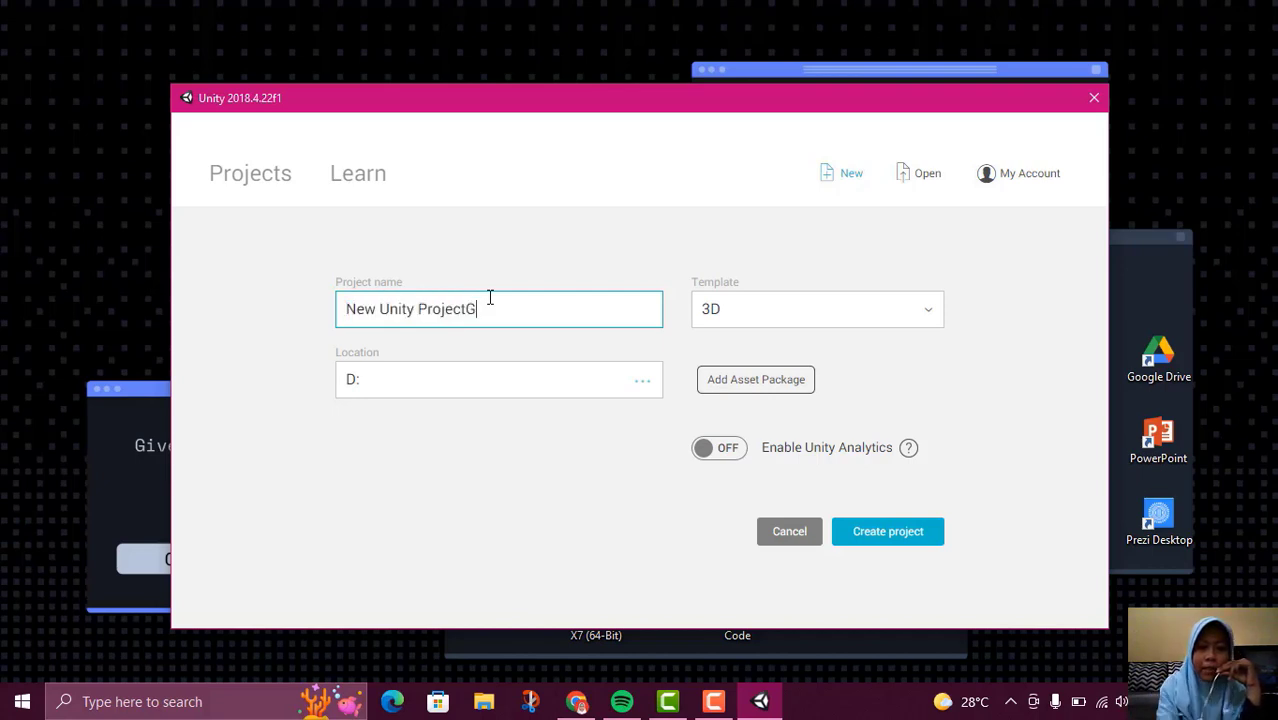
{"action": "key", "text": "BackSpace"}
{"action": "key", "text": "BackSpace"}
{"action": "key", "text": "BackSpace"}
{"action": "key", "text": "BackSpace"}
{"action": "key", "text": "BackSpace"}
{"action": "key", "text": "BackSpace"}
{"action": "key", "text": "BackSpace"}
{"action": "key", "text": "BackSpace"}
{"action": "key", "text": "BackSpace"}
{"action": "key", "text": "BackSpace"}
{"action": "key", "text": "BackSpace"}
{"action": "key", "text": "BackSpace"}
{"action": "key", "text": "BackSpace"}
{"action": "key", "text": "BackSpace"}
{"action": "key", "text": "BackSpace"}
{"action": "key", "text": "BackSpace"}
{"action": "key", "text": "BackSpace"}
{"action": "key", "text": "BackSpace"}
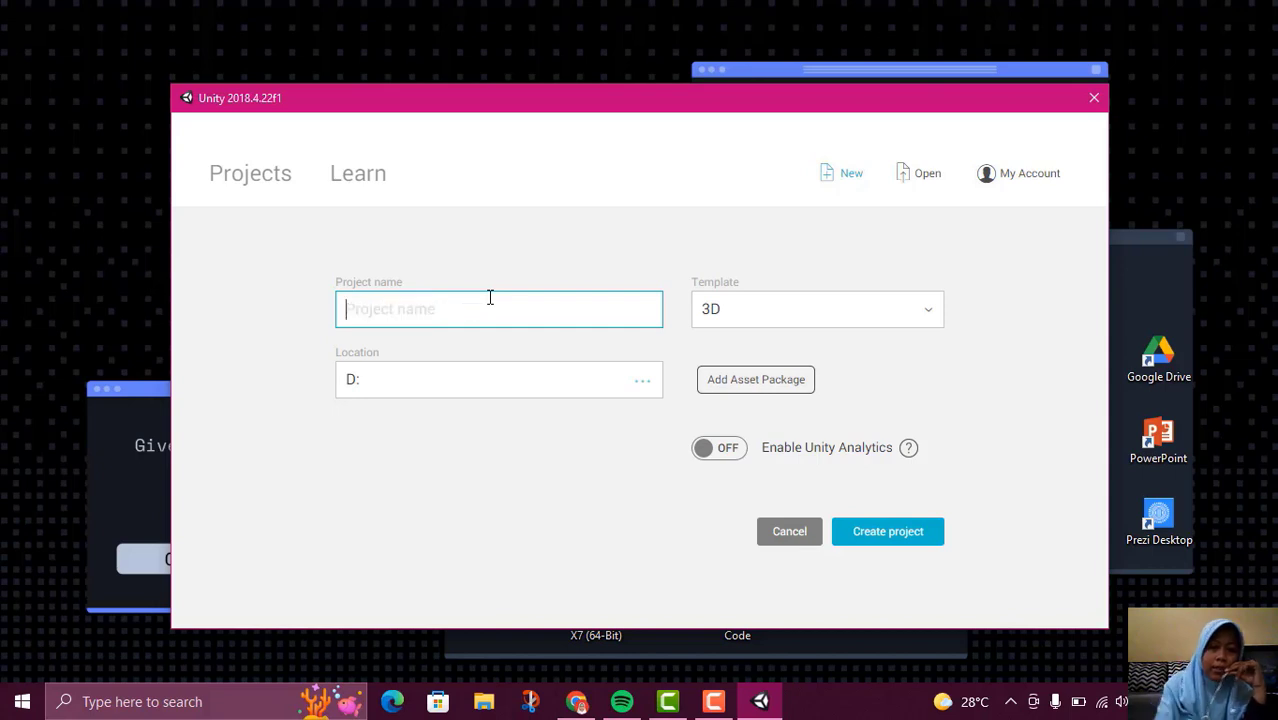
{"action": "type", "text": "ga"}
{"action": "key", "text": "BackSpace"}
{"action": "key", "text": "BackSpace"}
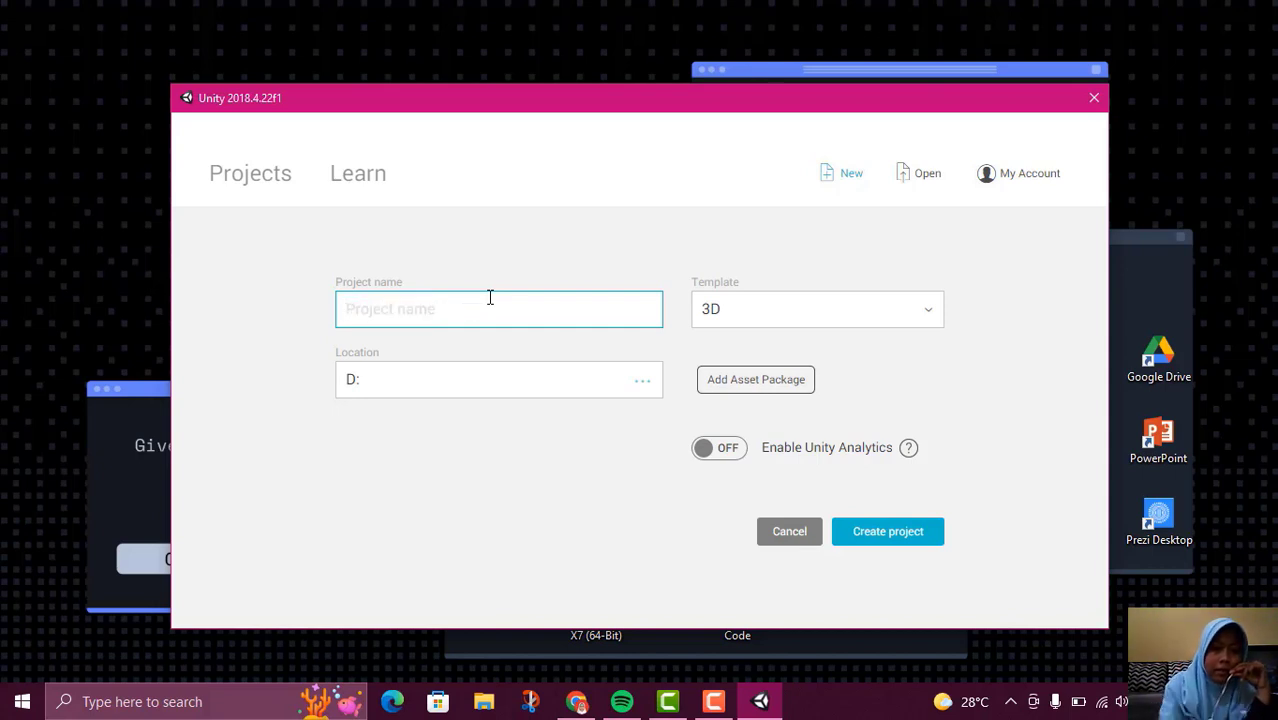
{"action": "type", "text": "GA"}
{"action": "type", "text": "ME 3D"}
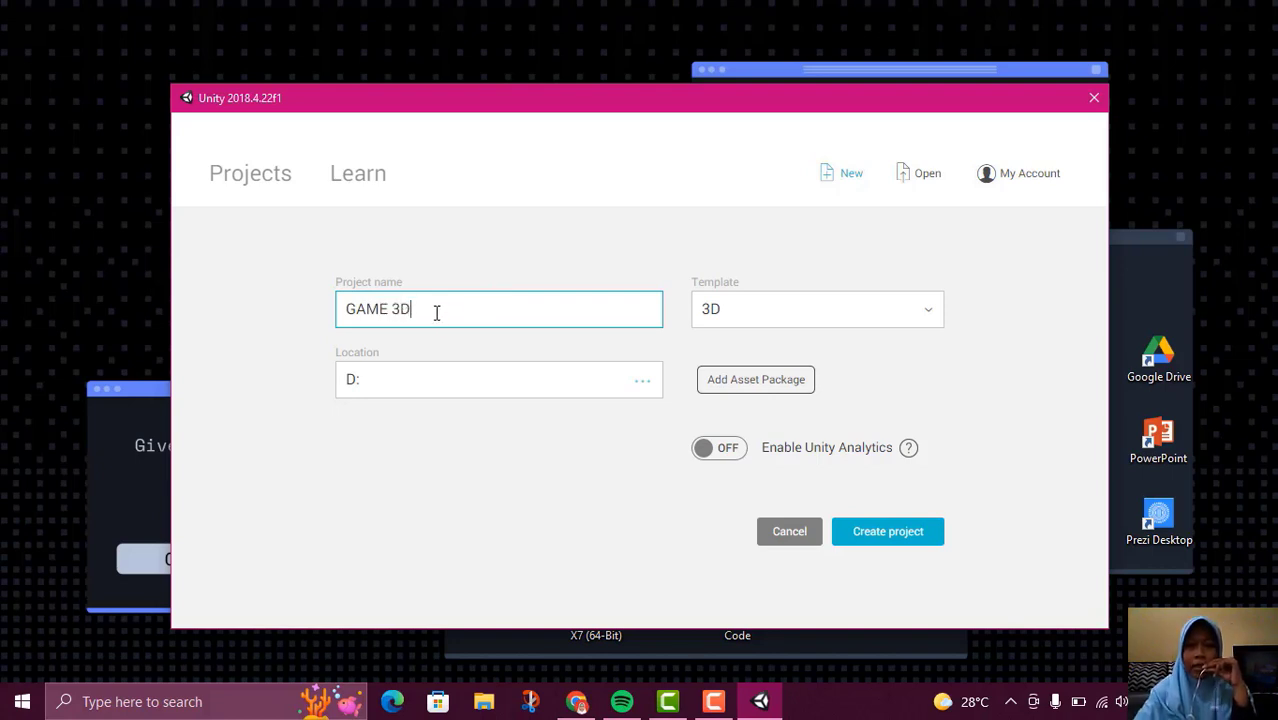
Create a folder named UNITY PROJEK on Local Disk (C:) and choose it as the new project's location
{"action": "left_click", "coordinate": [644, 386]}
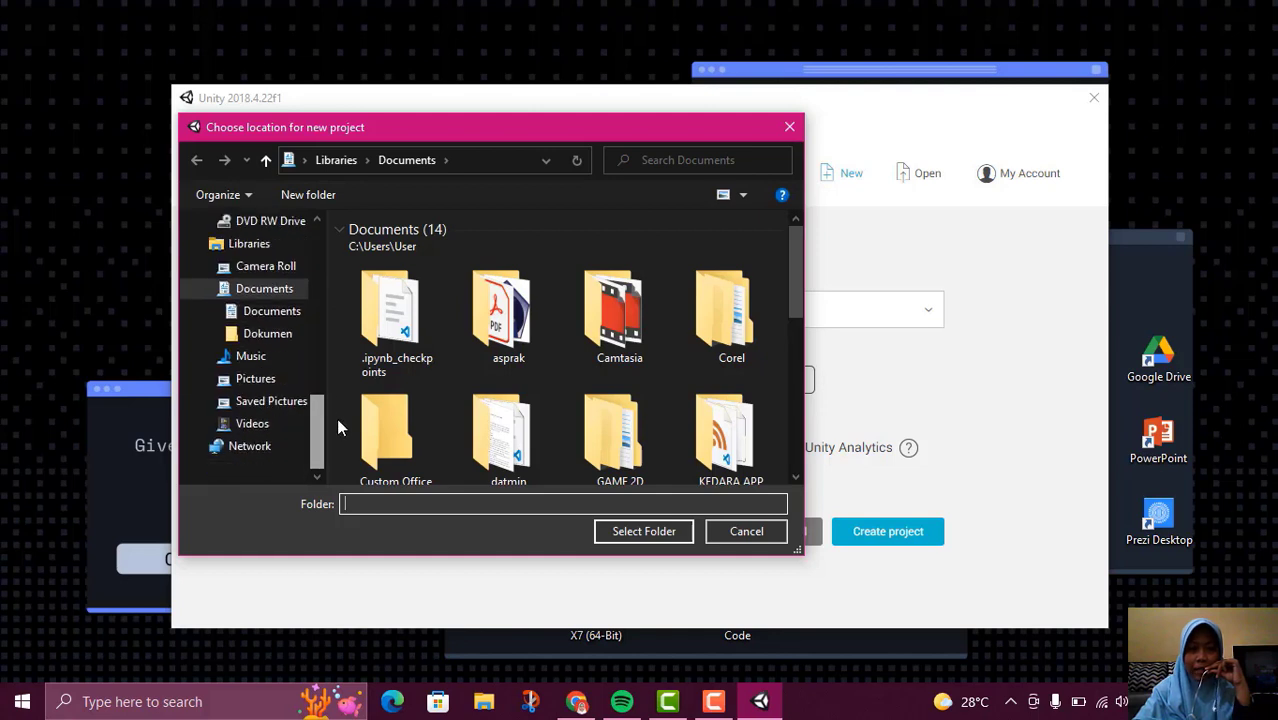
{"action": "scroll", "coordinate": [303, 313], "scroll_direction": "up", "scroll_amount": 3}
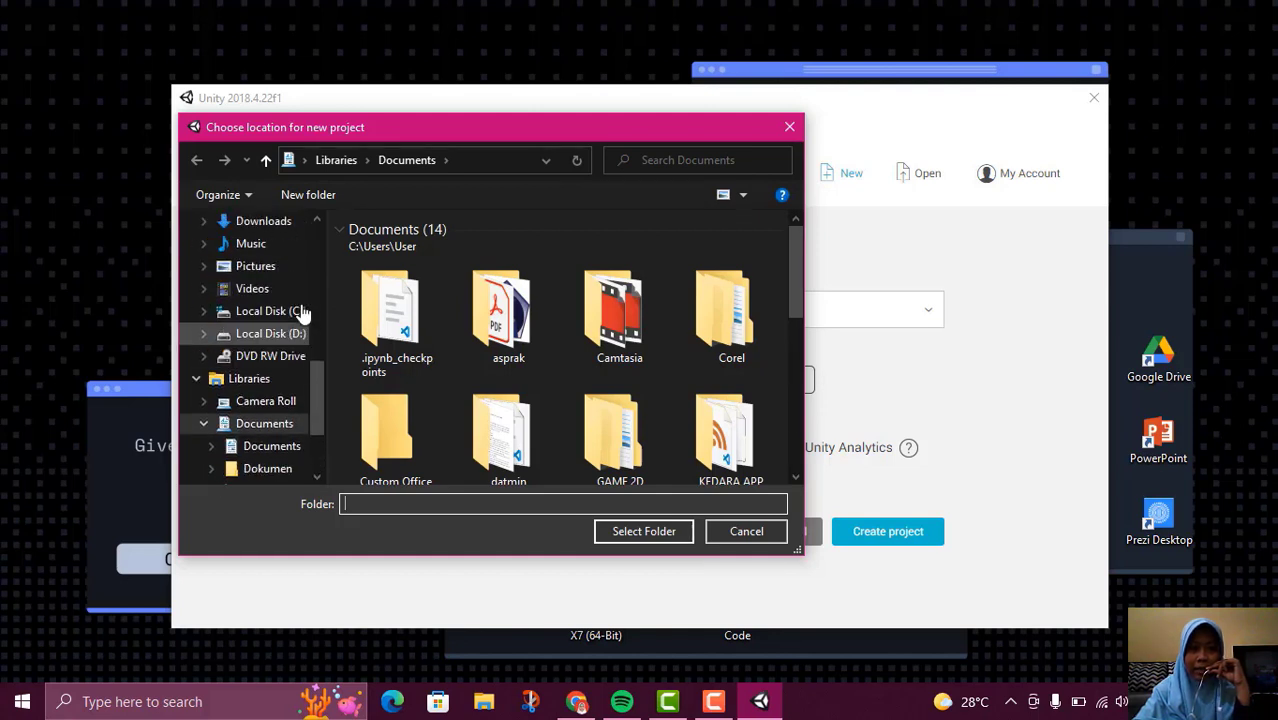
{"action": "scroll", "coordinate": [300, 314], "scroll_direction": "down", "scroll_amount": 3}
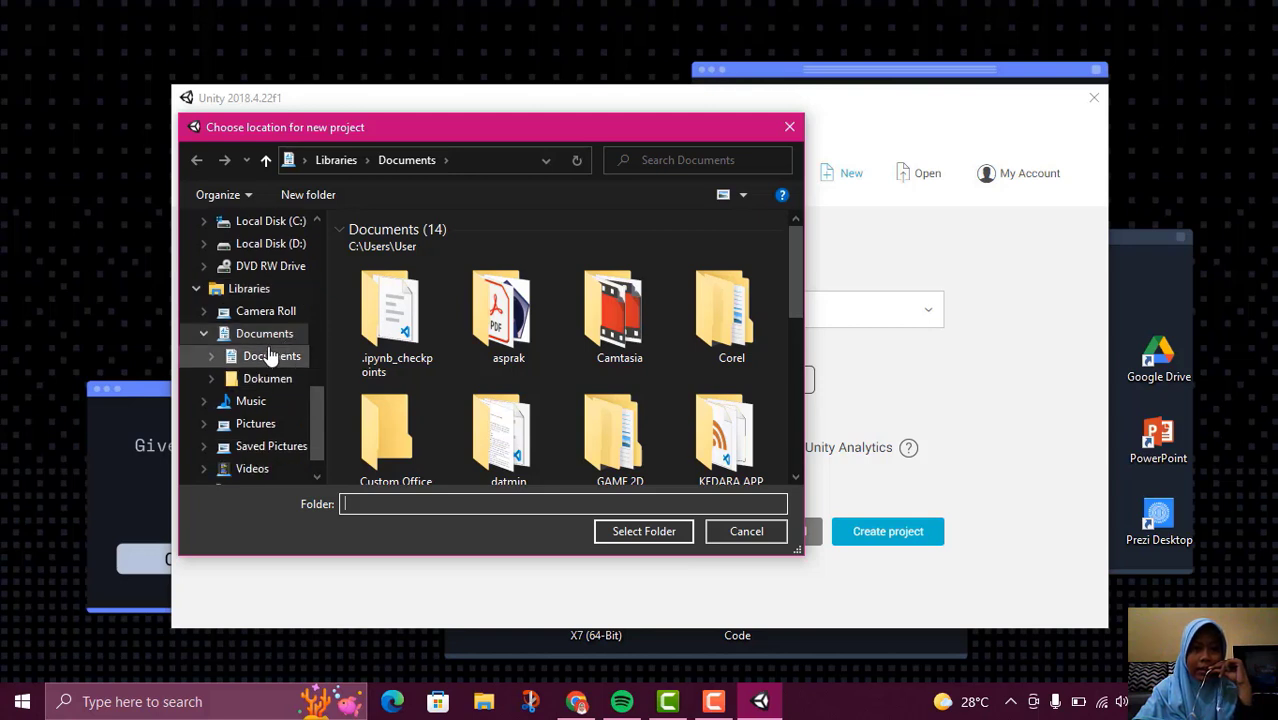
{"action": "scroll", "coordinate": [280, 390], "scroll_direction": "up", "scroll_amount": 1}
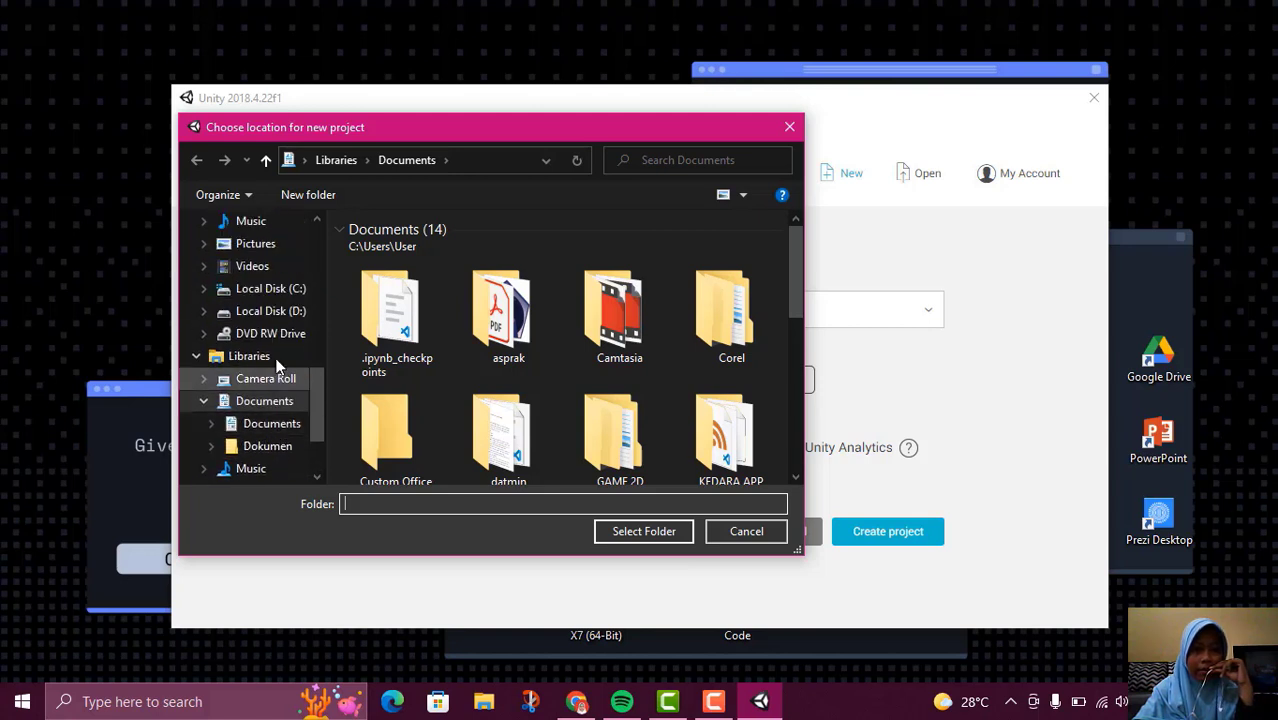
{"action": "left_click", "coordinate": [278, 293]}
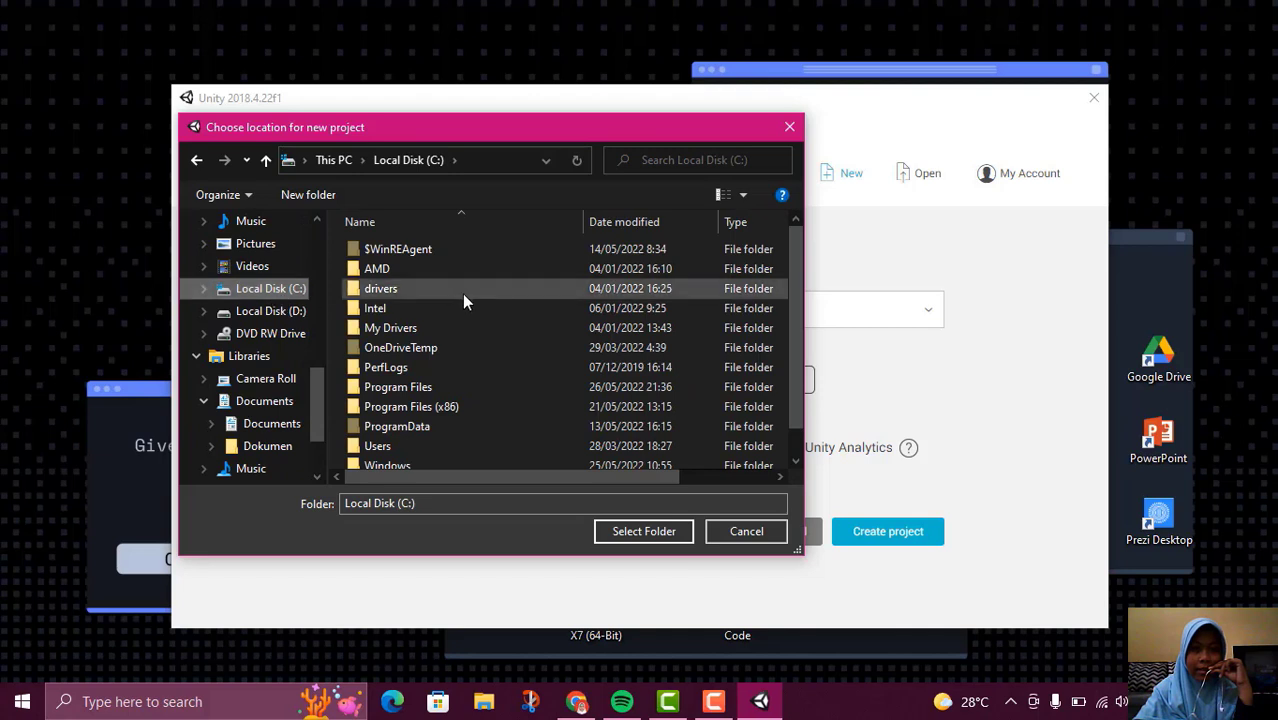
{"action": "scroll", "coordinate": [462, 295], "scroll_direction": "down", "scroll_amount": 1}
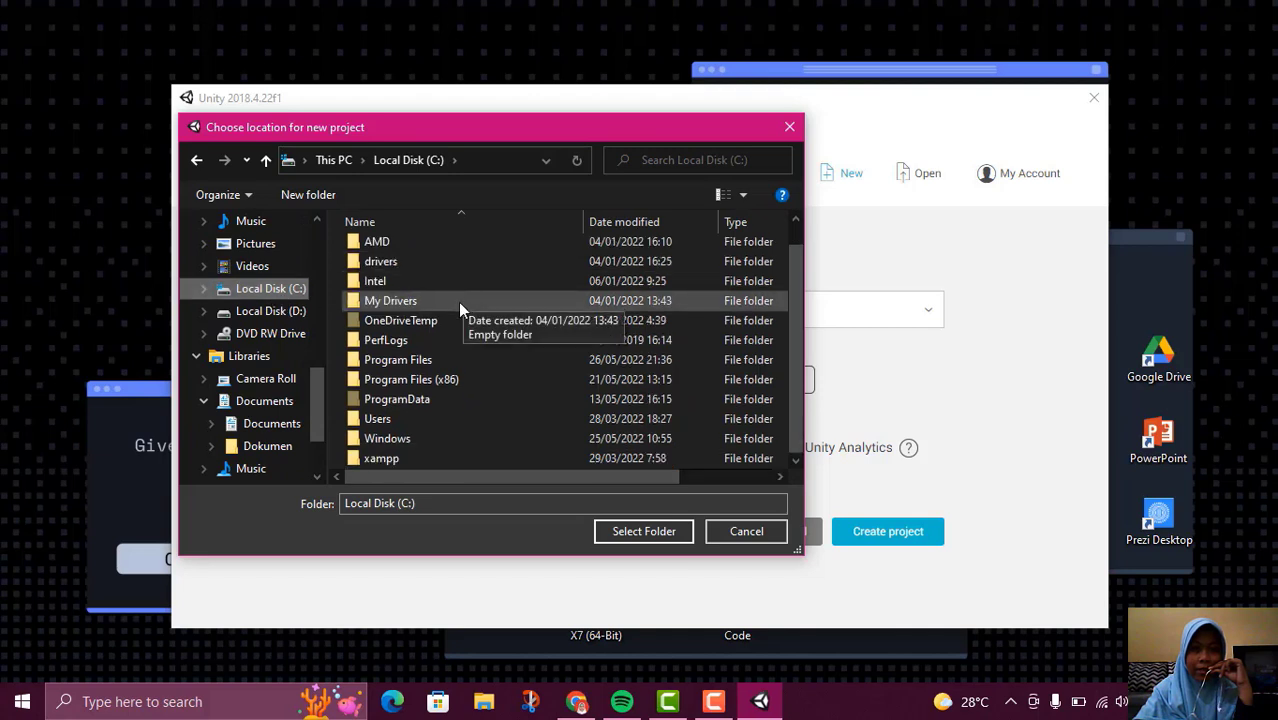
{"action": "right_click", "coordinate": [331, 241]}
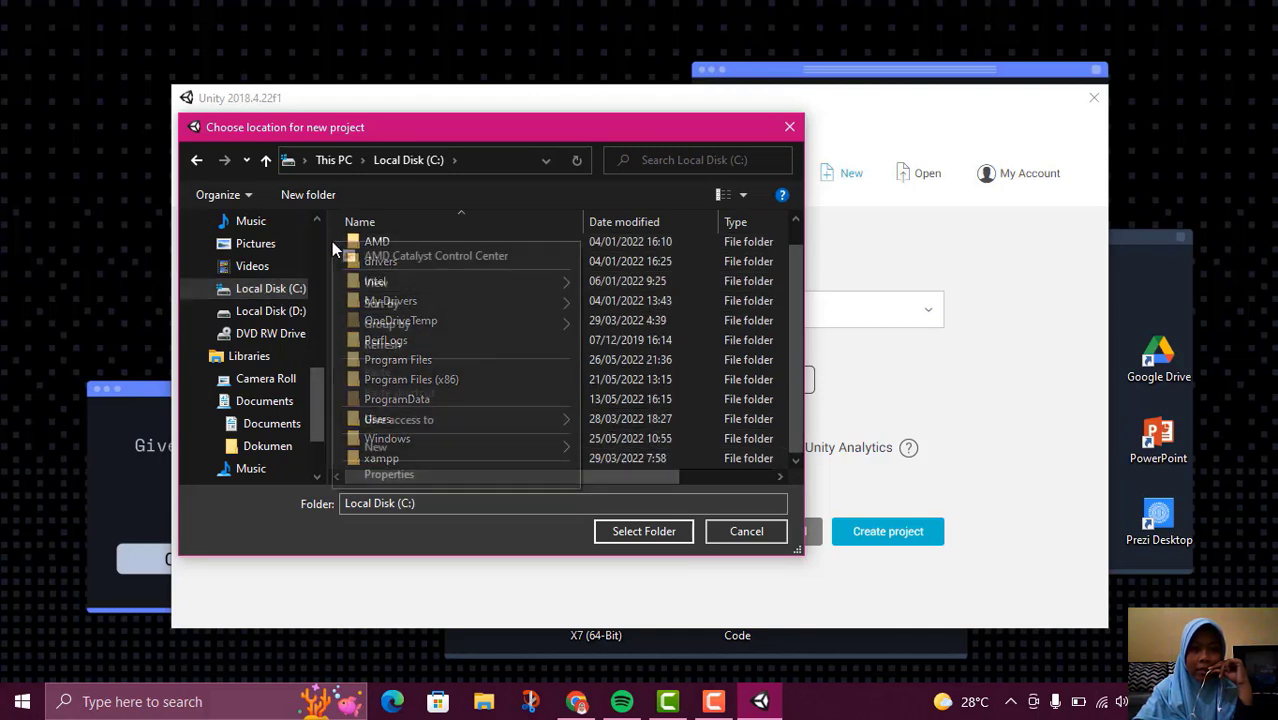
{"action": "mouse_move", "coordinate": [419, 450]}
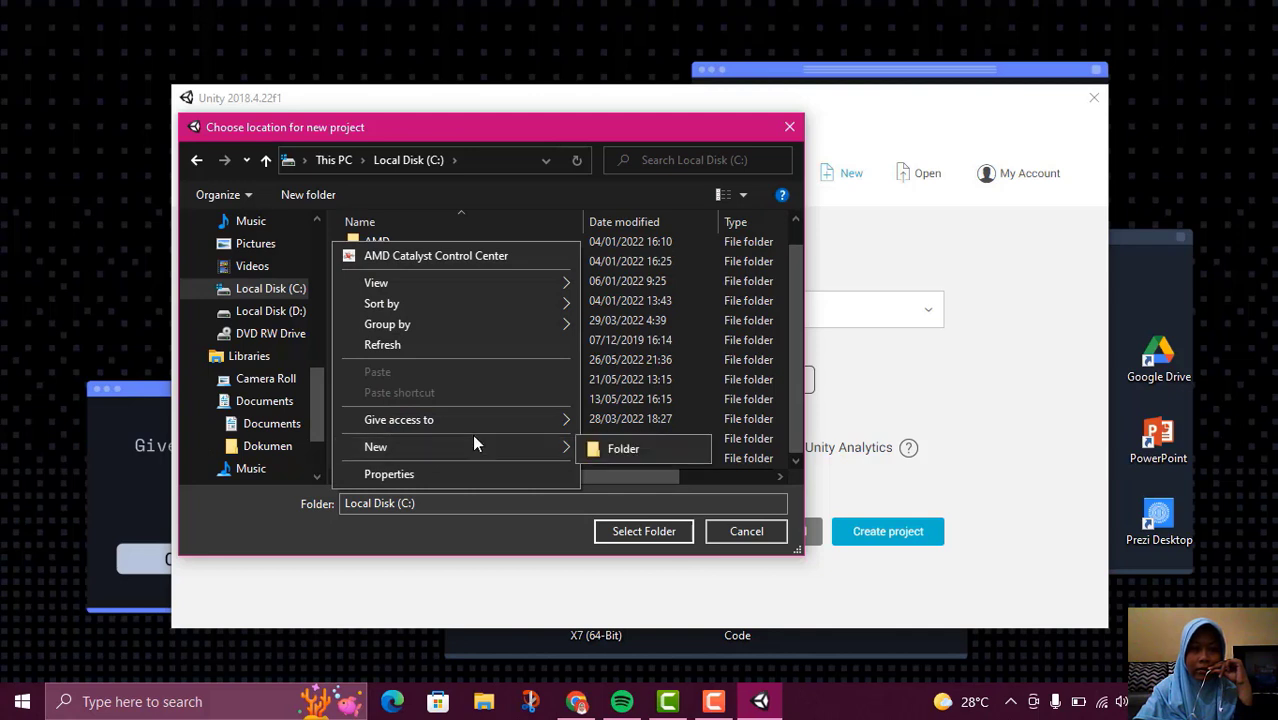
{"action": "left_click", "coordinate": [615, 447]}
{"action": "type", "text": "UNITY"}
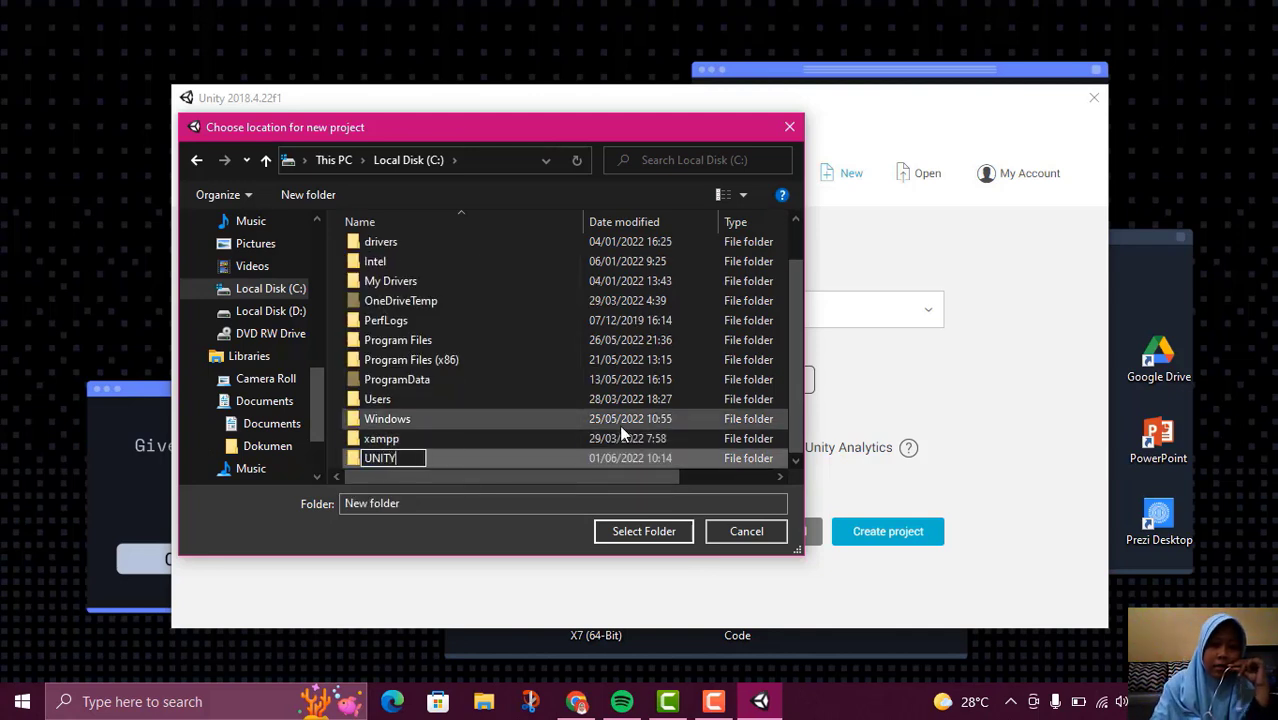
{"action": "type", "text": " PROJEK"}
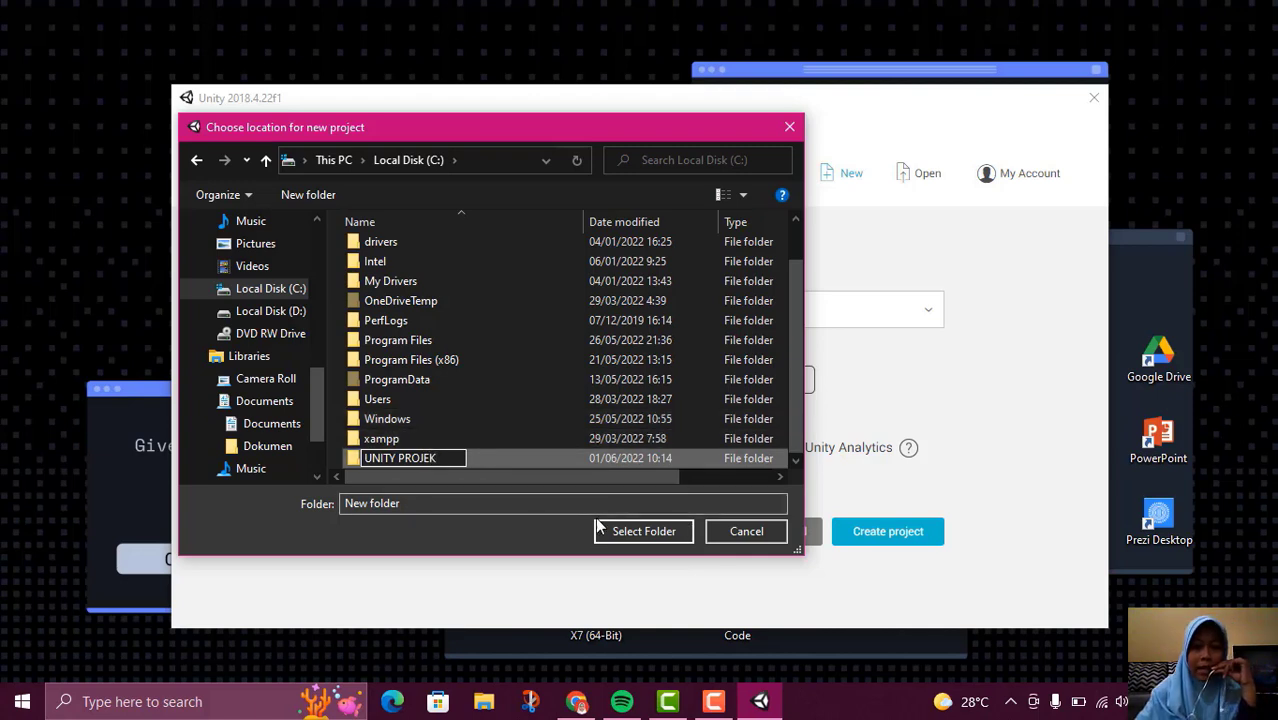
{"action": "key", "text": "Return"}
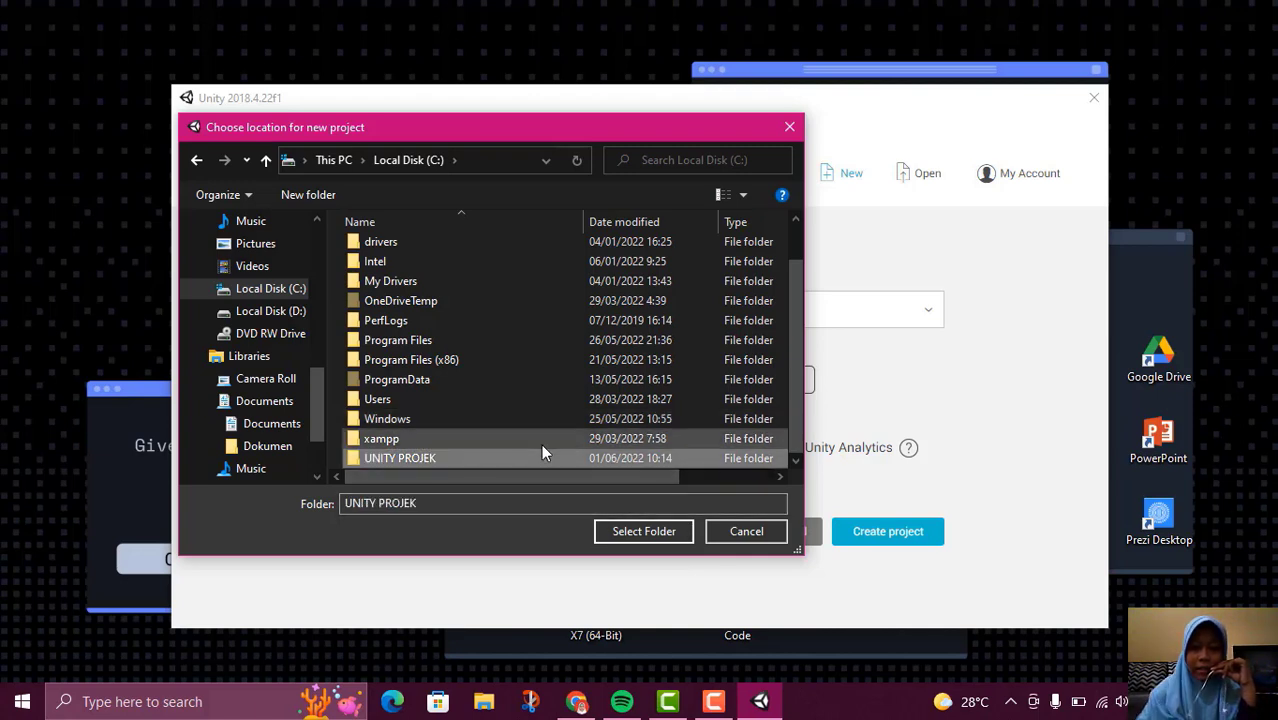
{"action": "double_click", "coordinate": [541, 456]}
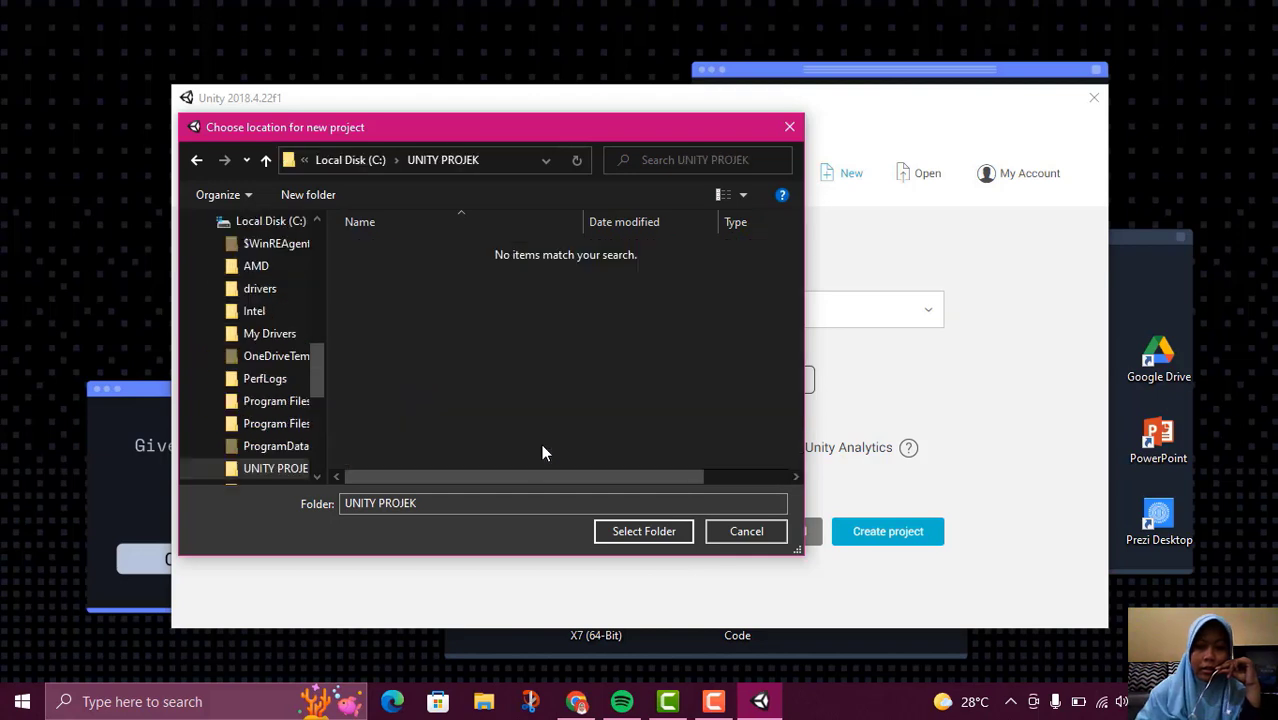
{"action": "left_click", "coordinate": [647, 535]}
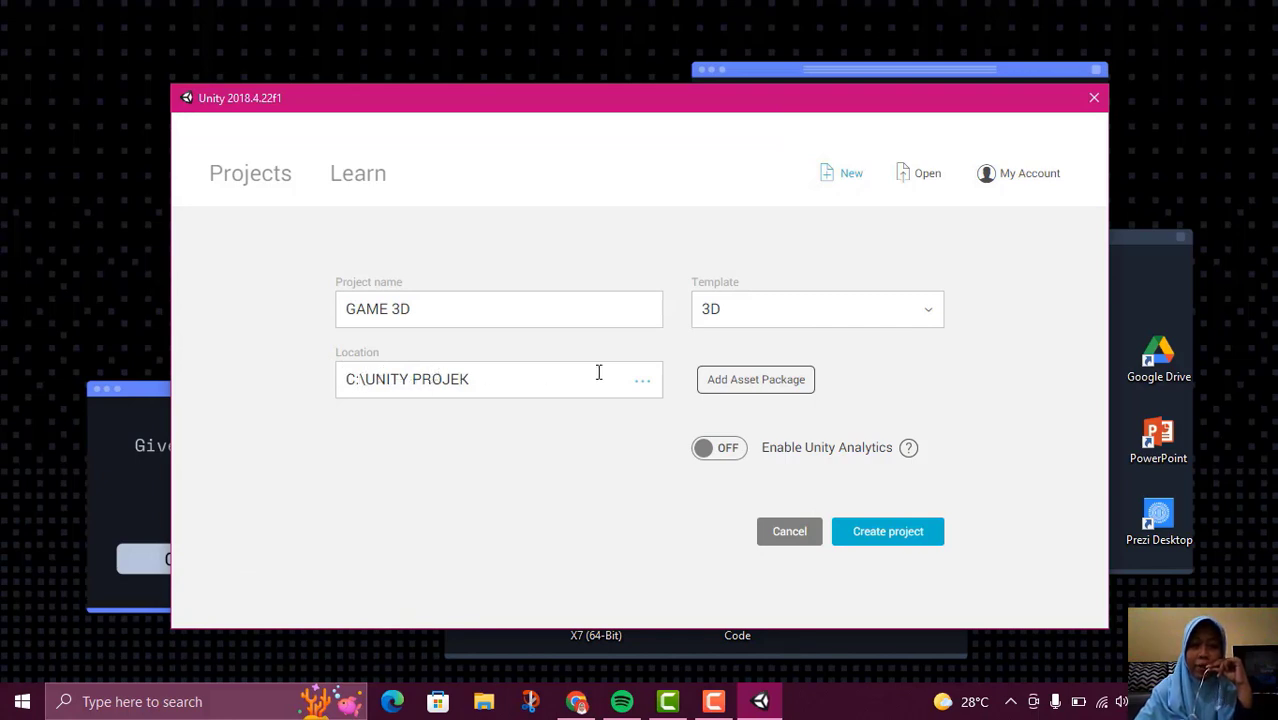
Create the GAME 3D project from the 3D template and maximize the editor window
{"action": "left_click", "coordinate": [865, 310]}
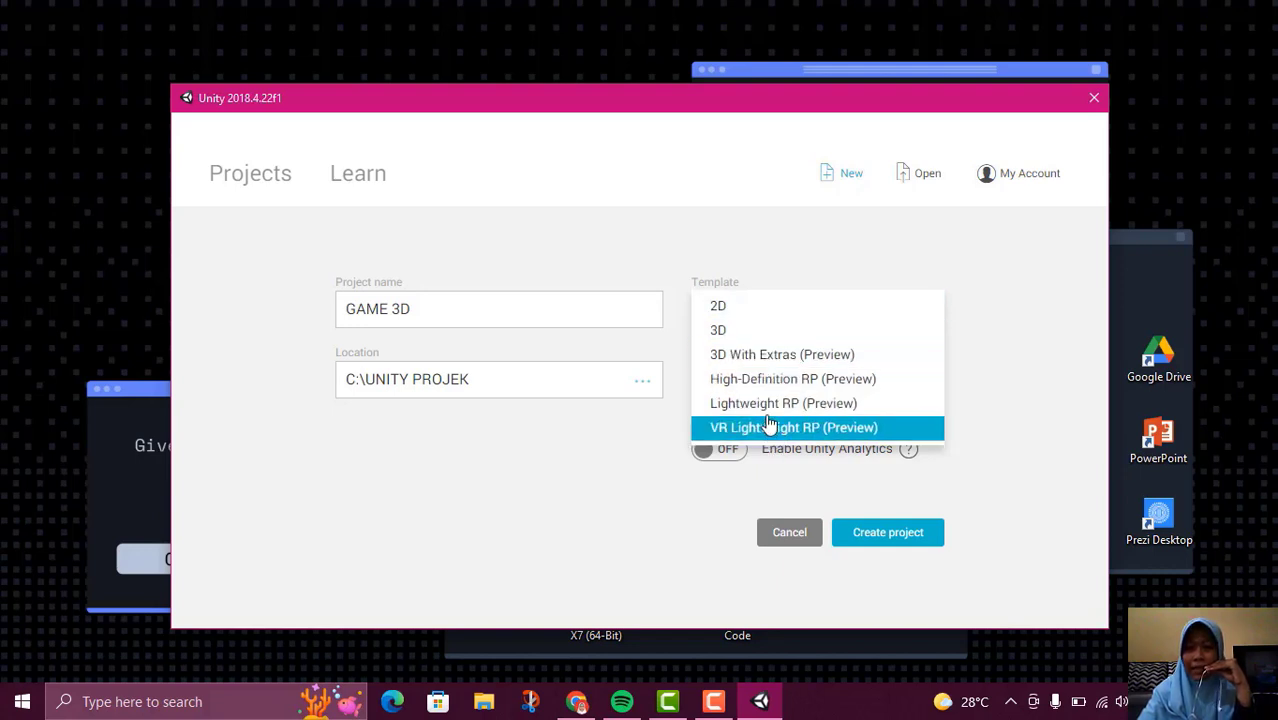
{"action": "left_click", "coordinate": [724, 341]}
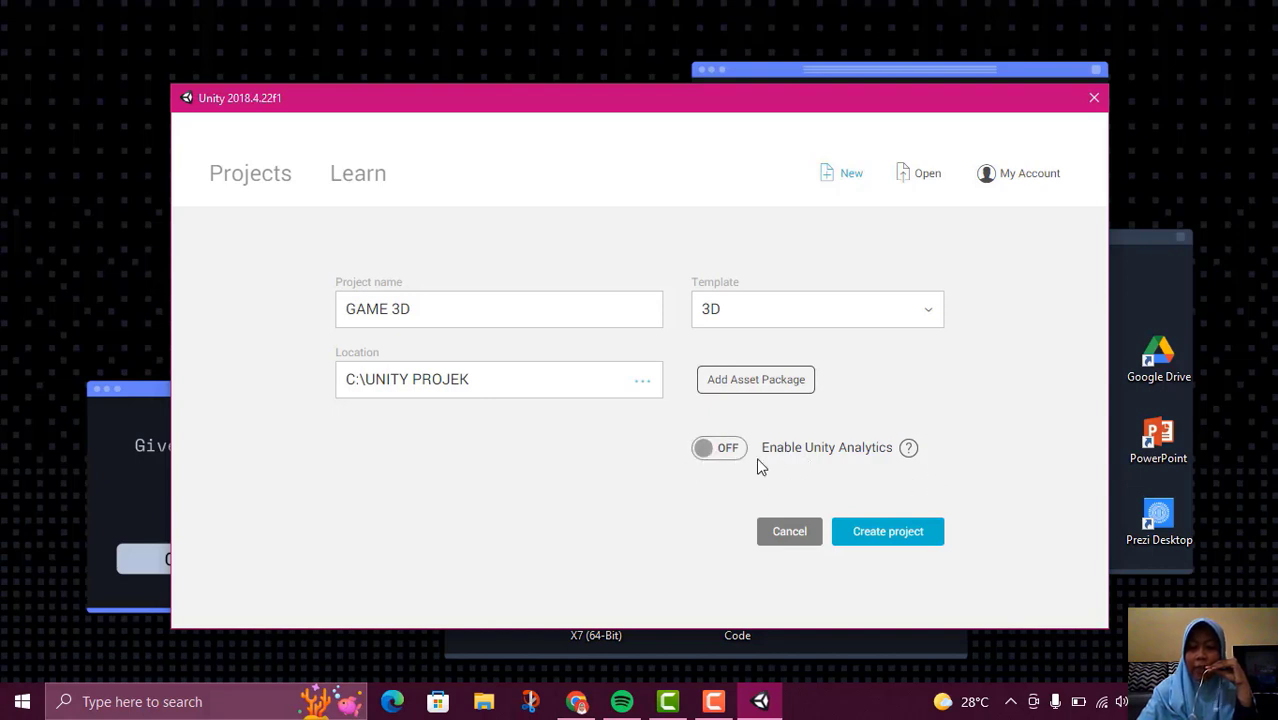
{"action": "left_click", "coordinate": [888, 533]}
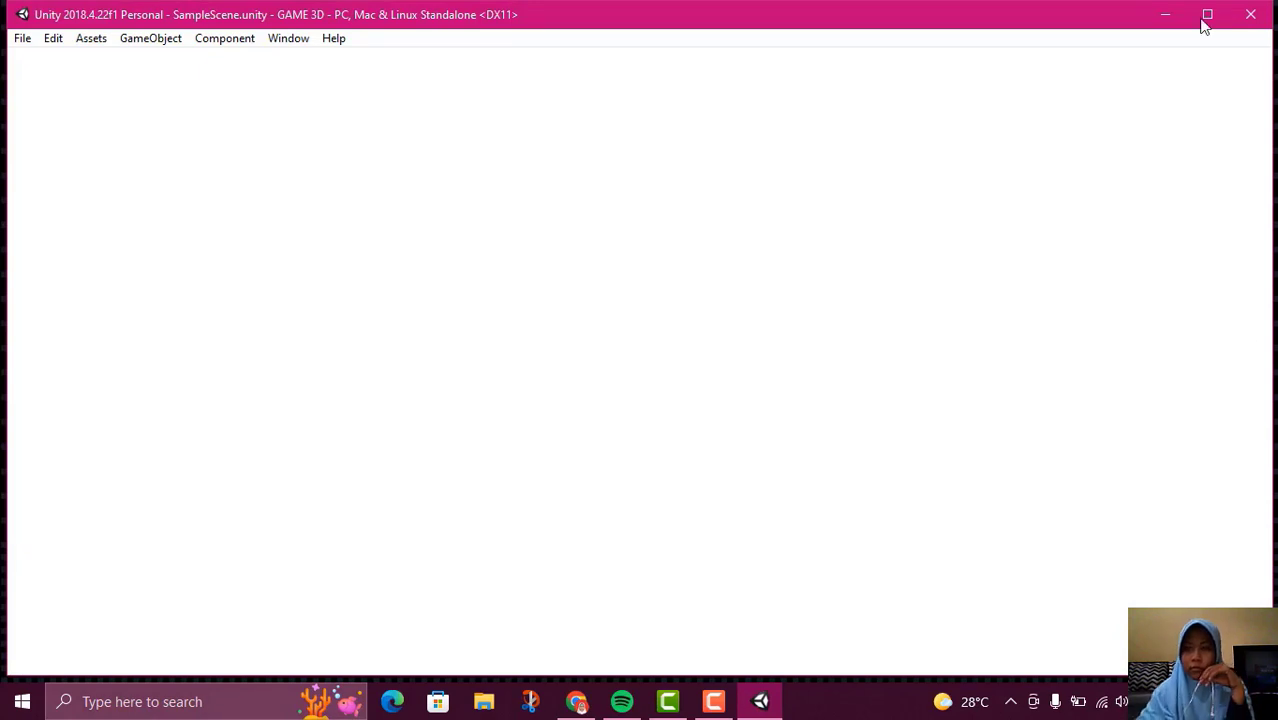
{"action": "left_click", "coordinate": [1206, 16]}
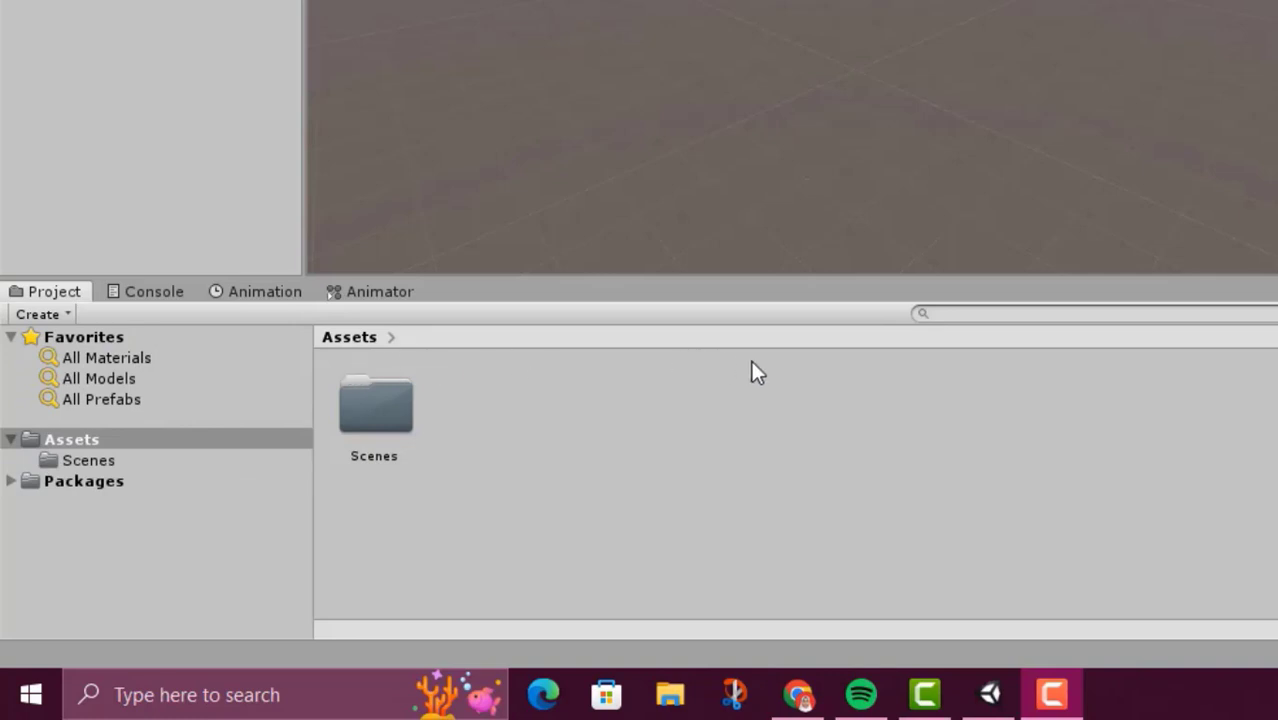
Open the Scenes folder in the project's Assets to view the sample scene file
{"action": "double_click", "coordinate": [396, 410]}
{"action": "left_click", "coordinate": [396, 410]}
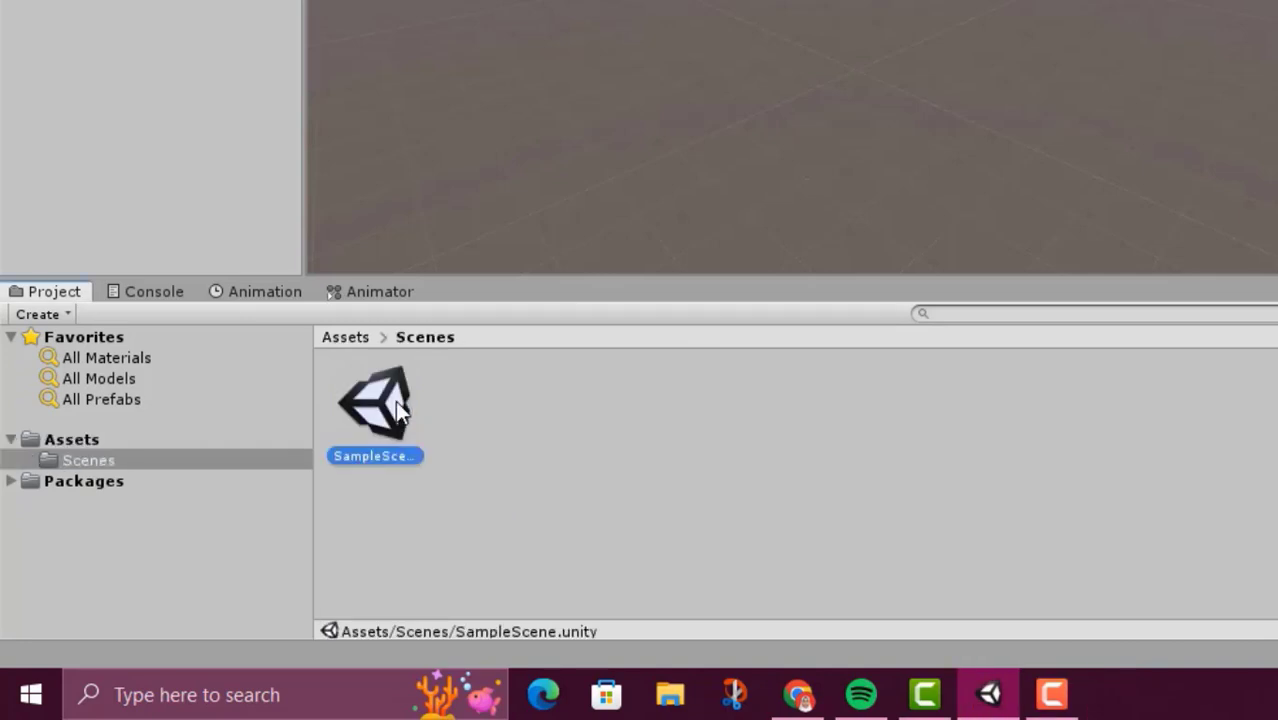
{"action": "left_click", "coordinate": [454, 429]}
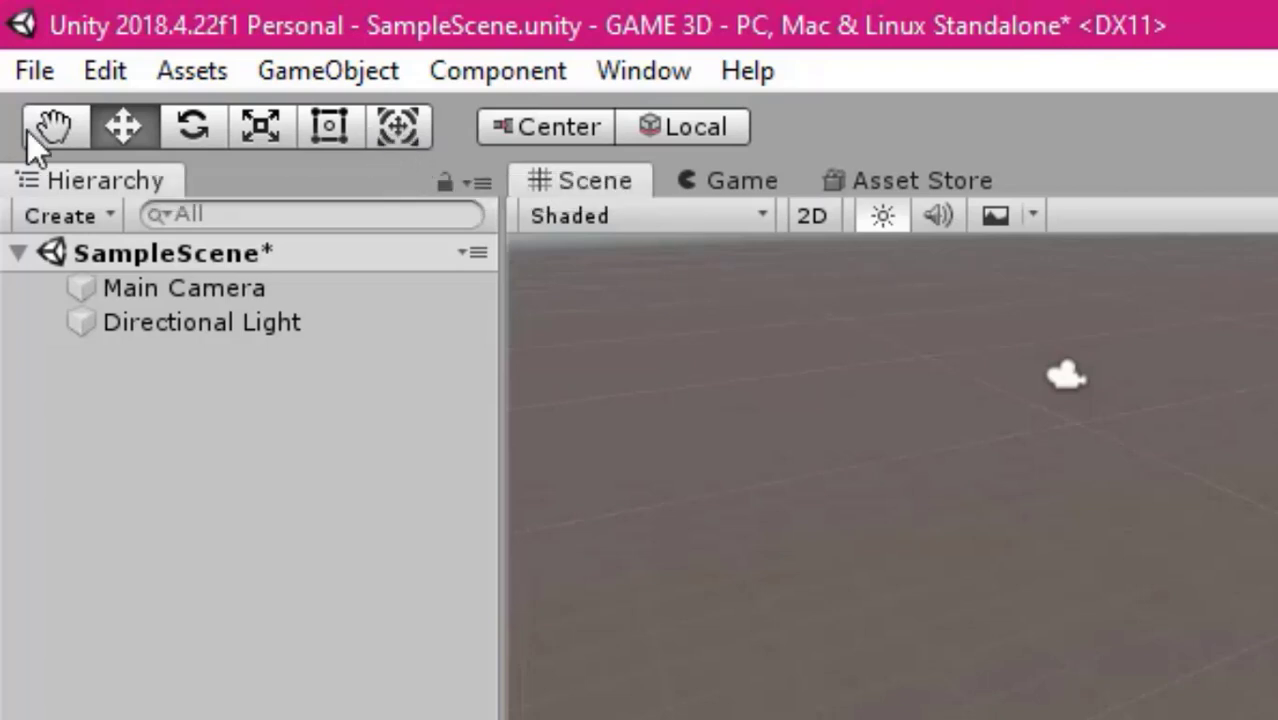
{"action": "left_click", "coordinate": [36, 87]}
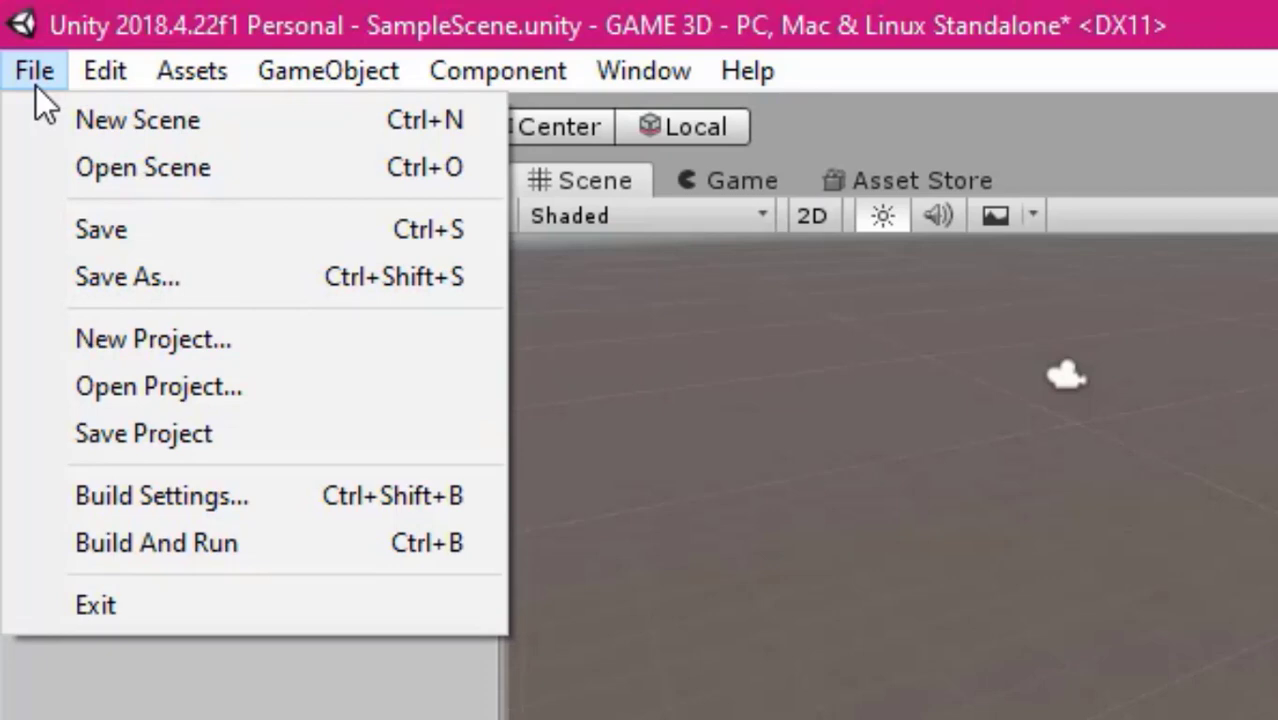
{"action": "left_click", "coordinate": [44, 77]}
{"action": "left_click", "coordinate": [100, 72]}
{"action": "left_click", "coordinate": [241, 718]}
{"action": "left_click", "coordinate": [241, 718]}
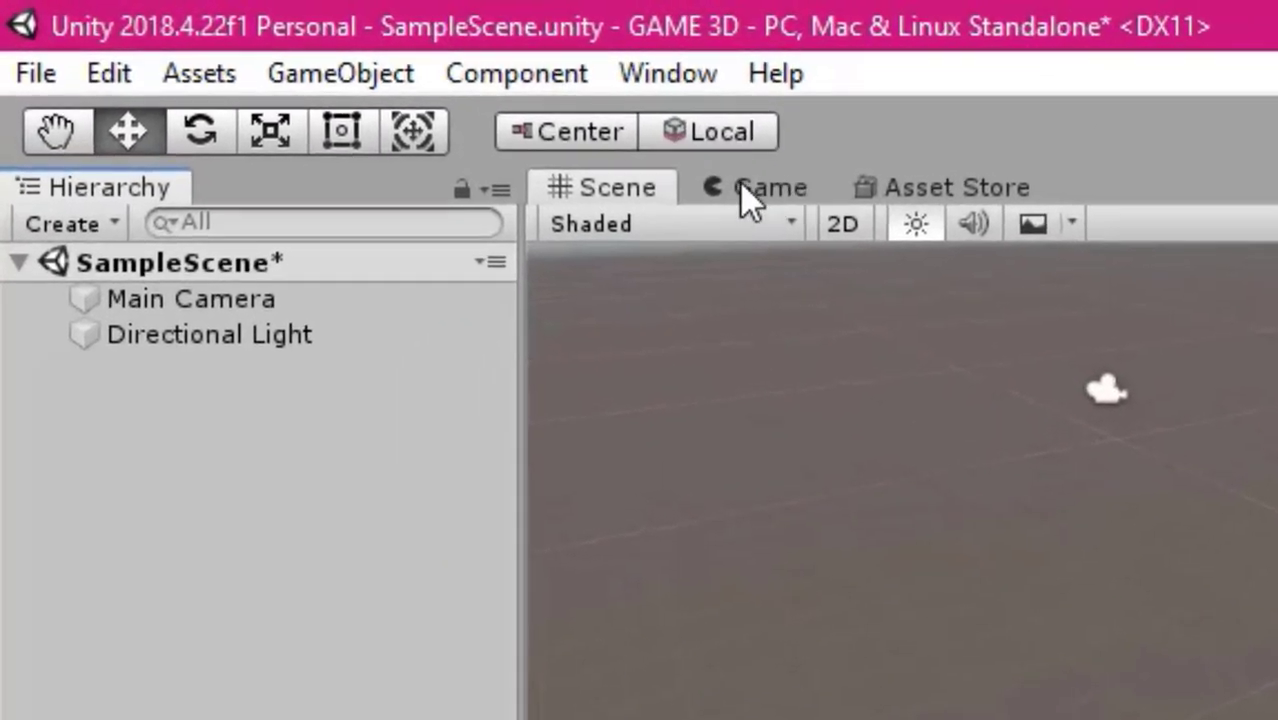
Show the Game view, and open the Asset Store maximized across the editor
{"action": "left_click", "coordinate": [568, 141]}
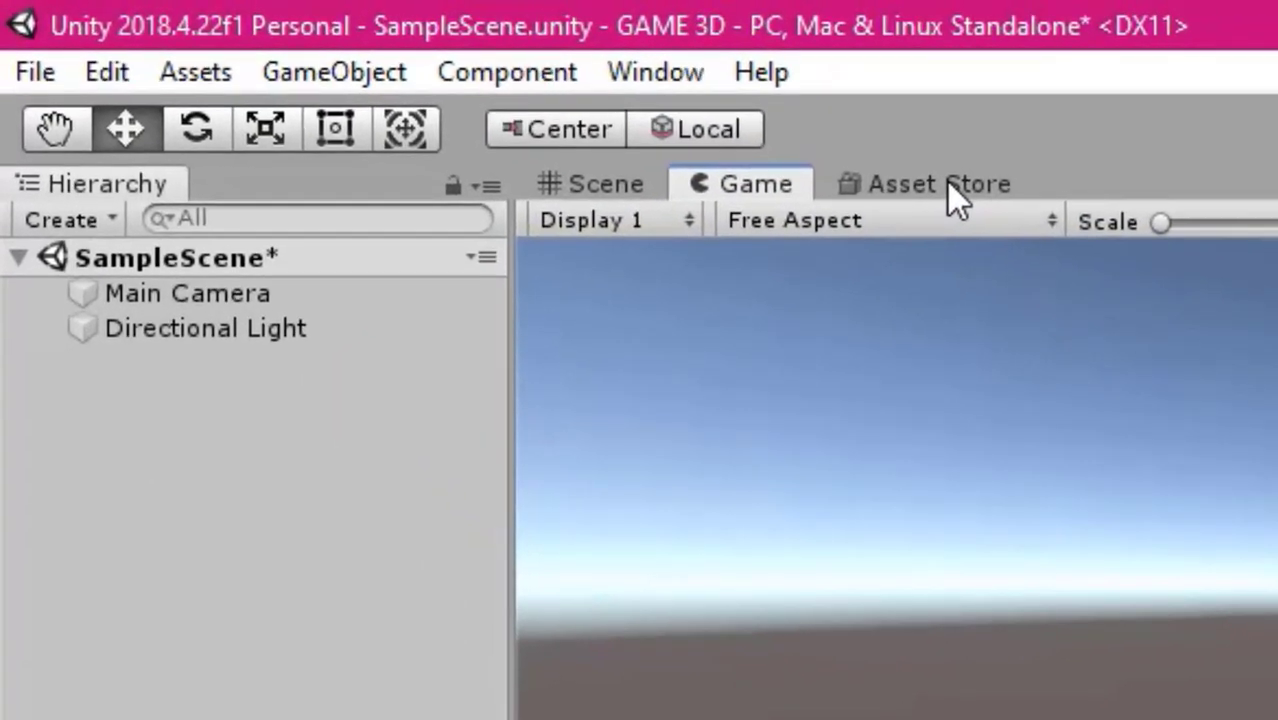
{"action": "left_click", "coordinate": [952, 188]}
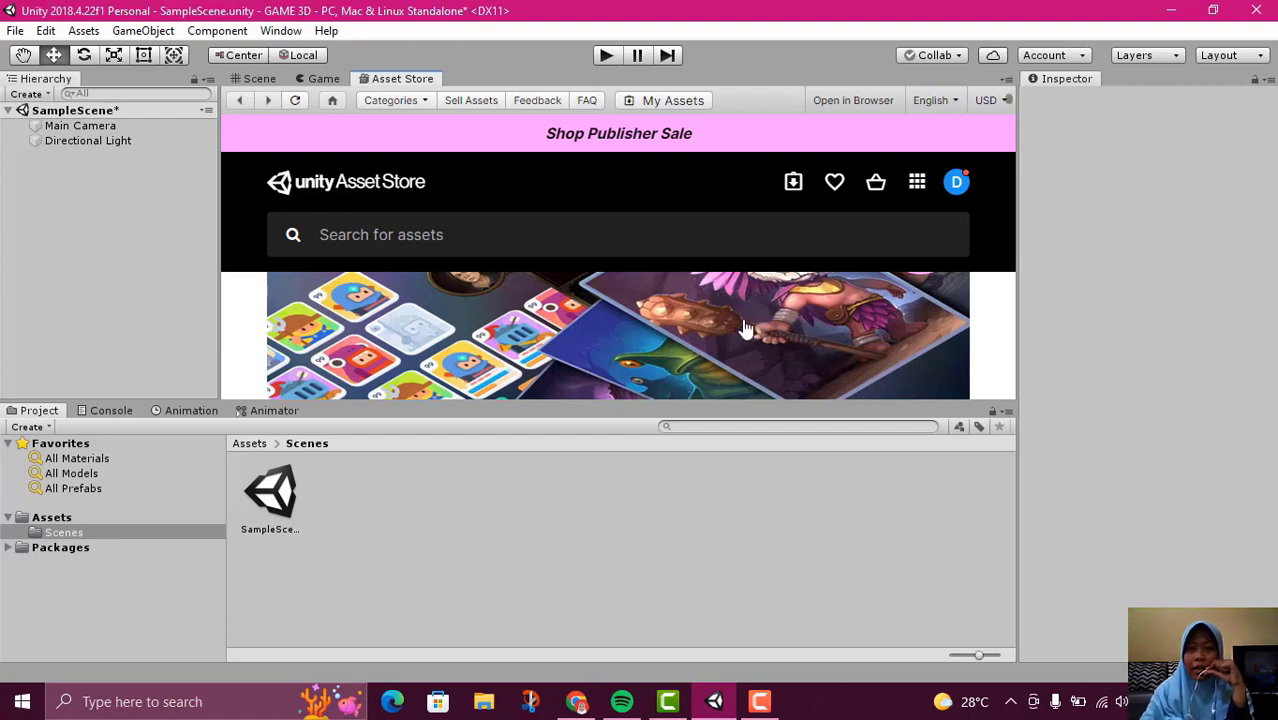
{"action": "scroll", "coordinate": [745, 328], "scroll_direction": "down", "scroll_amount": 5}
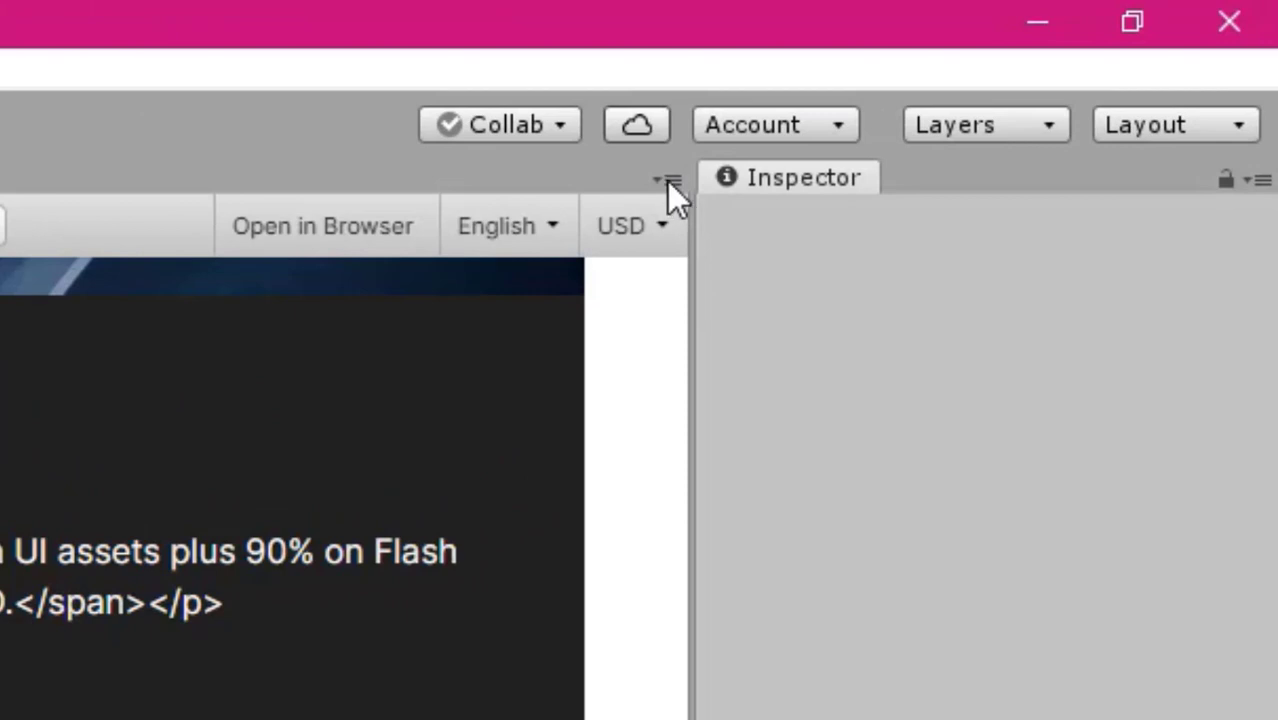
{"action": "left_click", "coordinate": [668, 181]}
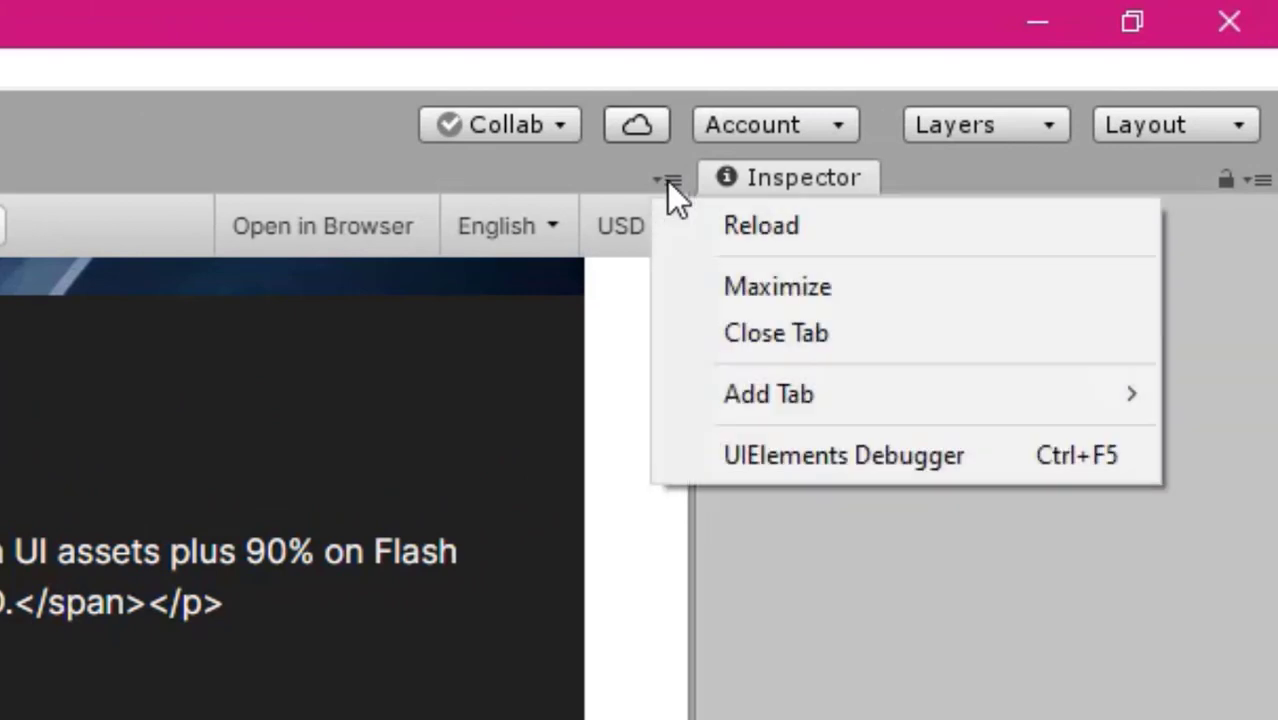
{"action": "left_click", "coordinate": [760, 292]}
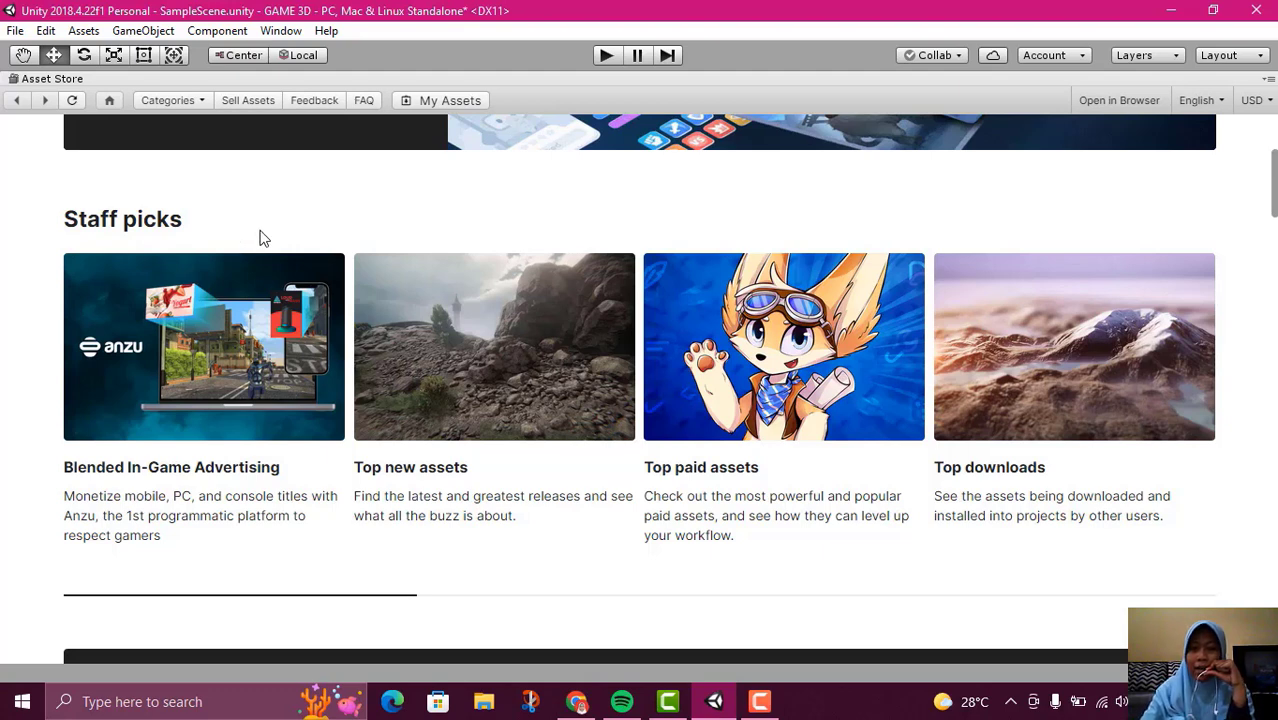
Look through the sale banner, staff picks and featured asset on the Asset Store home page
{"action": "mouse_move", "coordinate": [343, 260]}
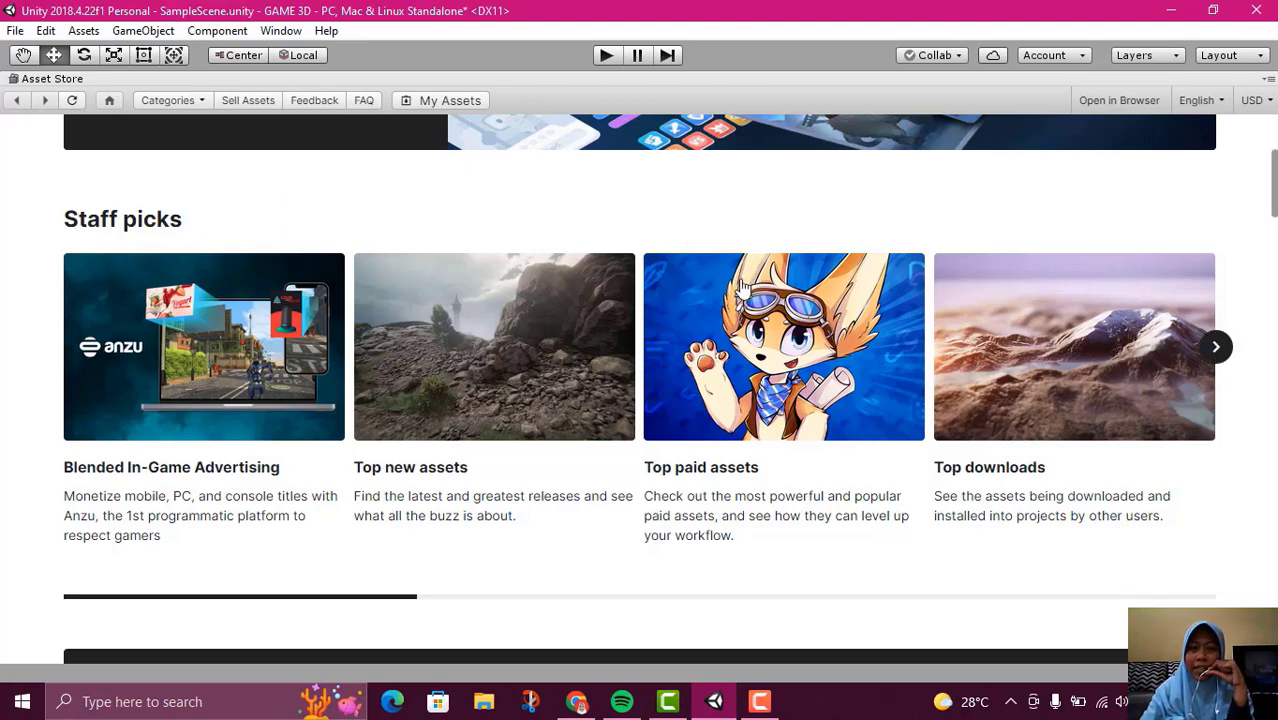
{"action": "scroll", "coordinate": [836, 340], "scroll_direction": "up", "scroll_amount": 2}
{"action": "scroll", "coordinate": [836, 340], "scroll_direction": "up", "scroll_amount": 1}
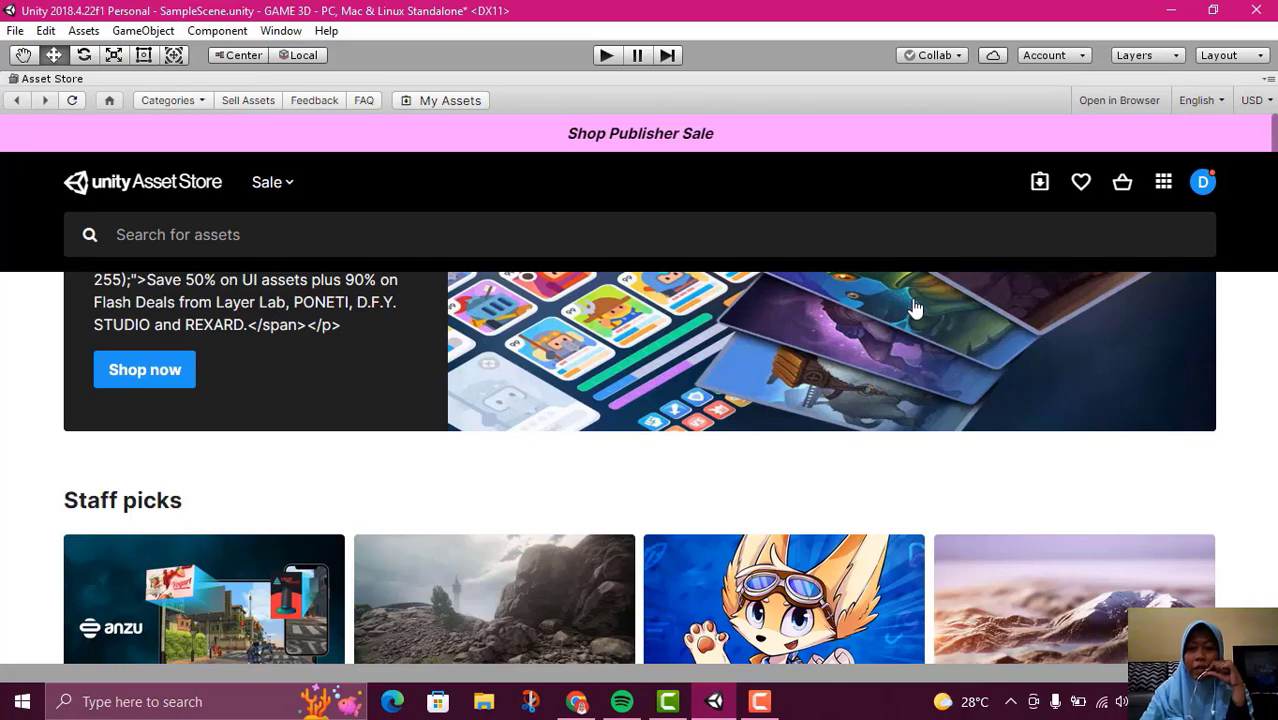
{"action": "scroll", "coordinate": [920, 311], "scroll_direction": "down", "scroll_amount": 3}
{"action": "scroll", "coordinate": [920, 311], "scroll_direction": "up", "scroll_amount": 3}
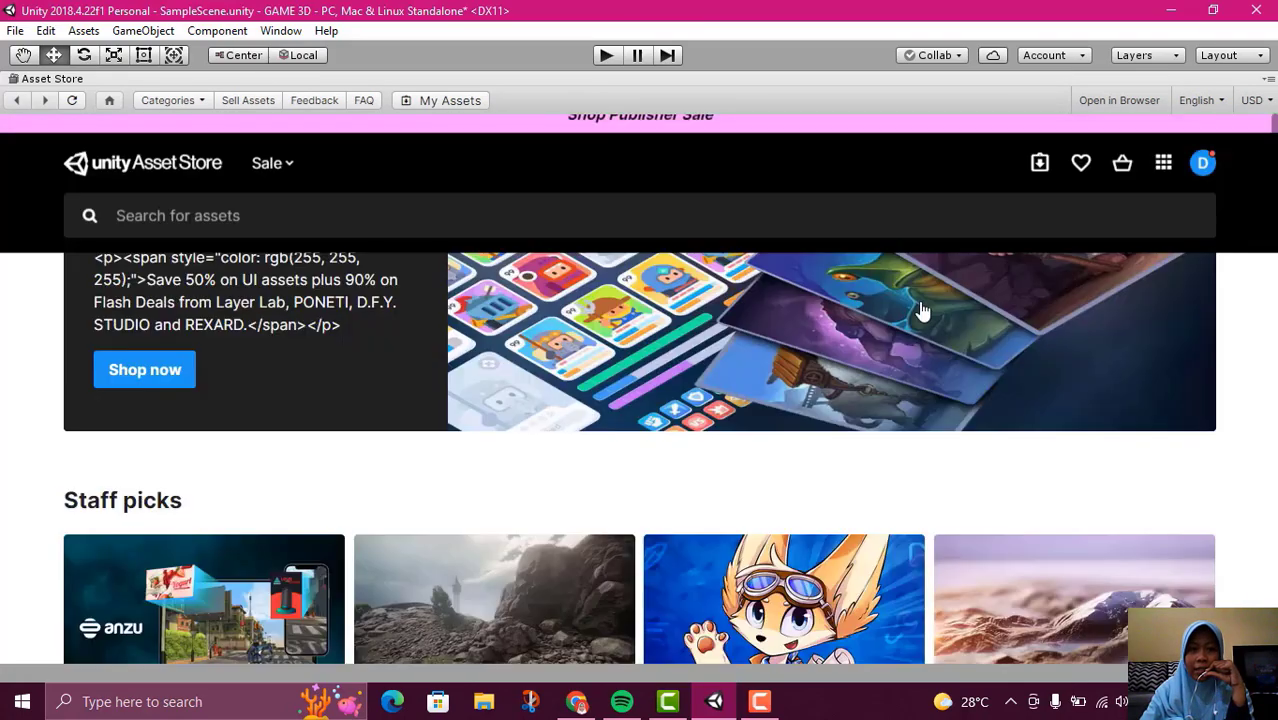
{"action": "scroll", "coordinate": [922, 311], "scroll_direction": "down", "scroll_amount": 5}
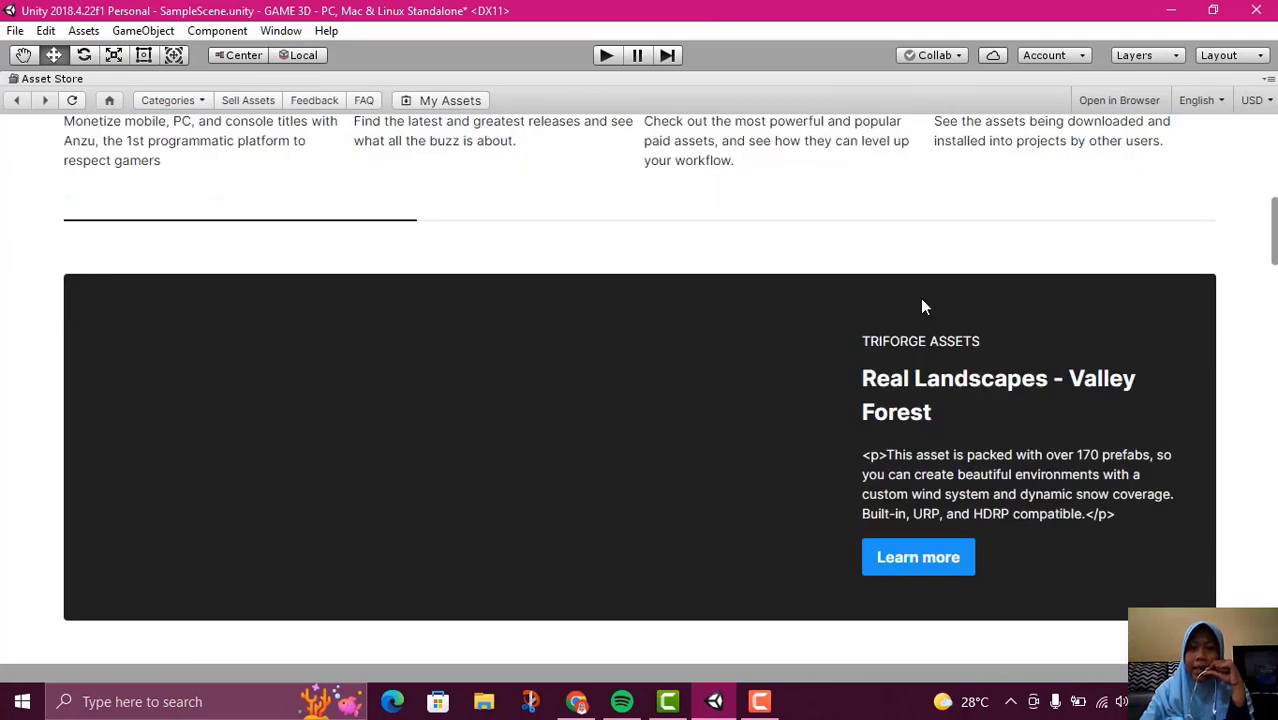
{"action": "scroll", "coordinate": [922, 309], "scroll_direction": "up", "scroll_amount": 3}
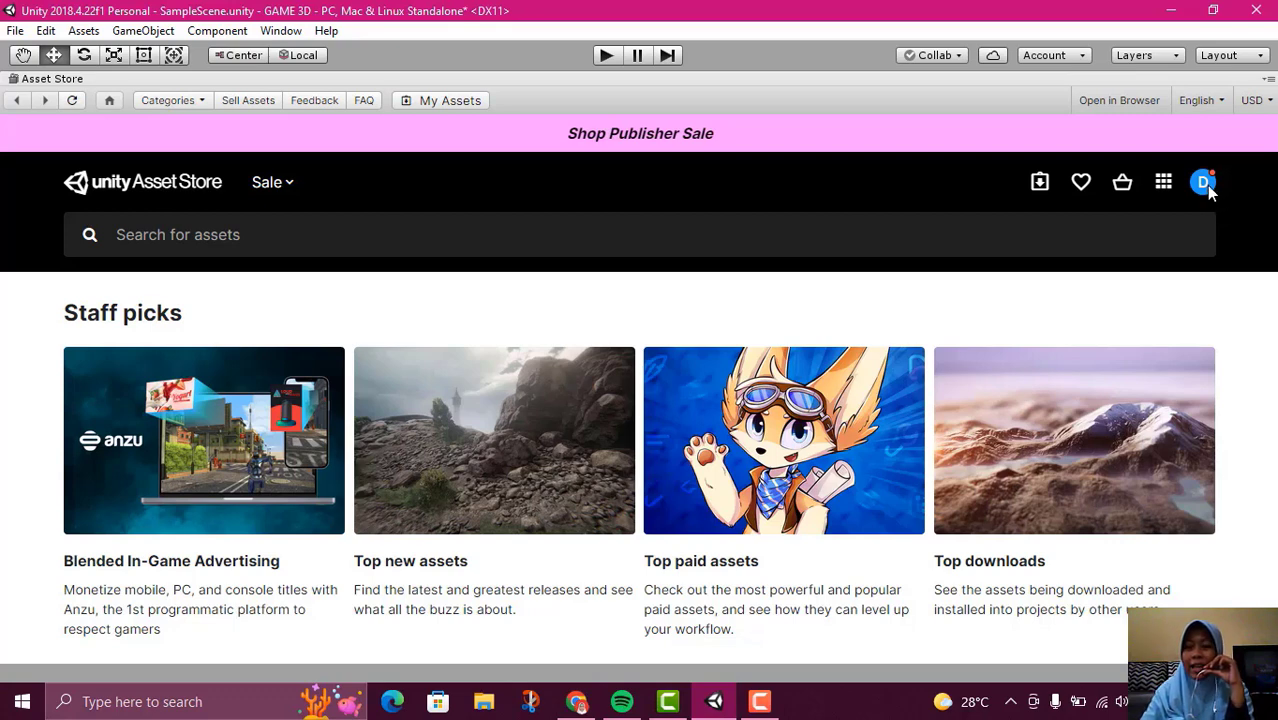
Check the Asset Store's language and currency options and look over its popular assets and browsing categories
{"action": "left_click", "coordinate": [1221, 98]}
{"action": "left_click", "coordinate": [1195, 125]}
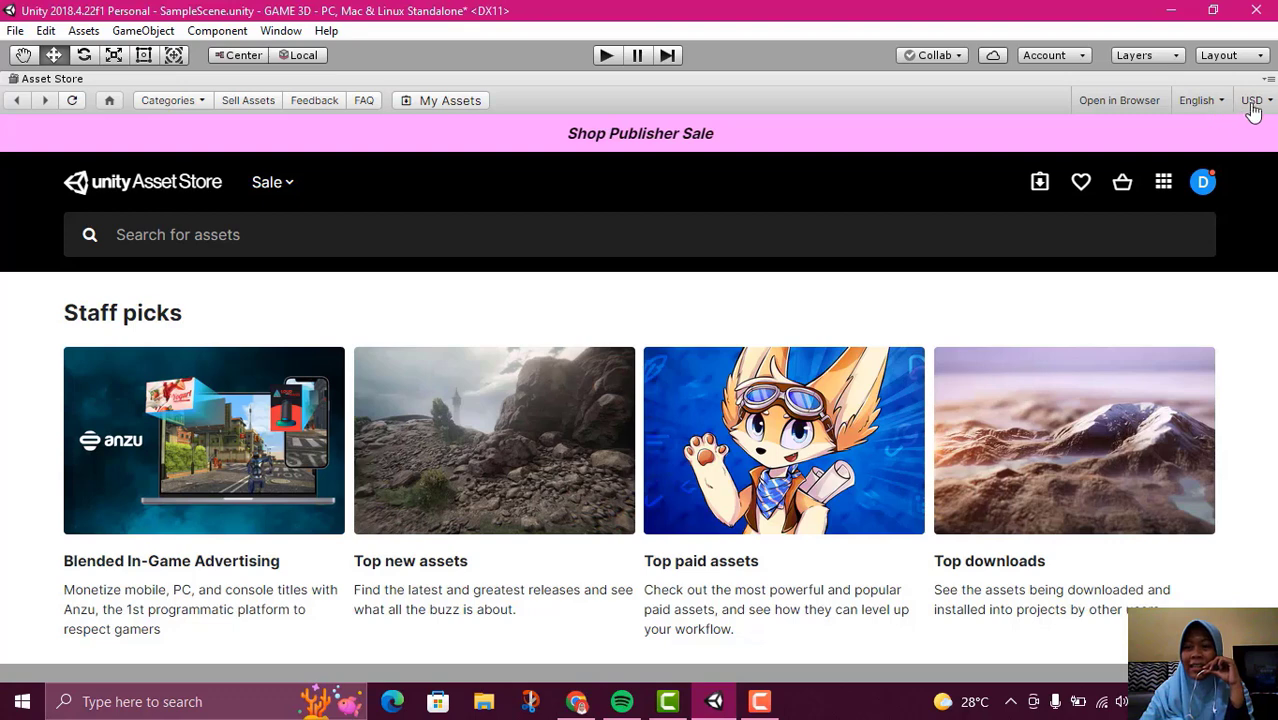
{"action": "left_click", "coordinate": [1269, 103]}
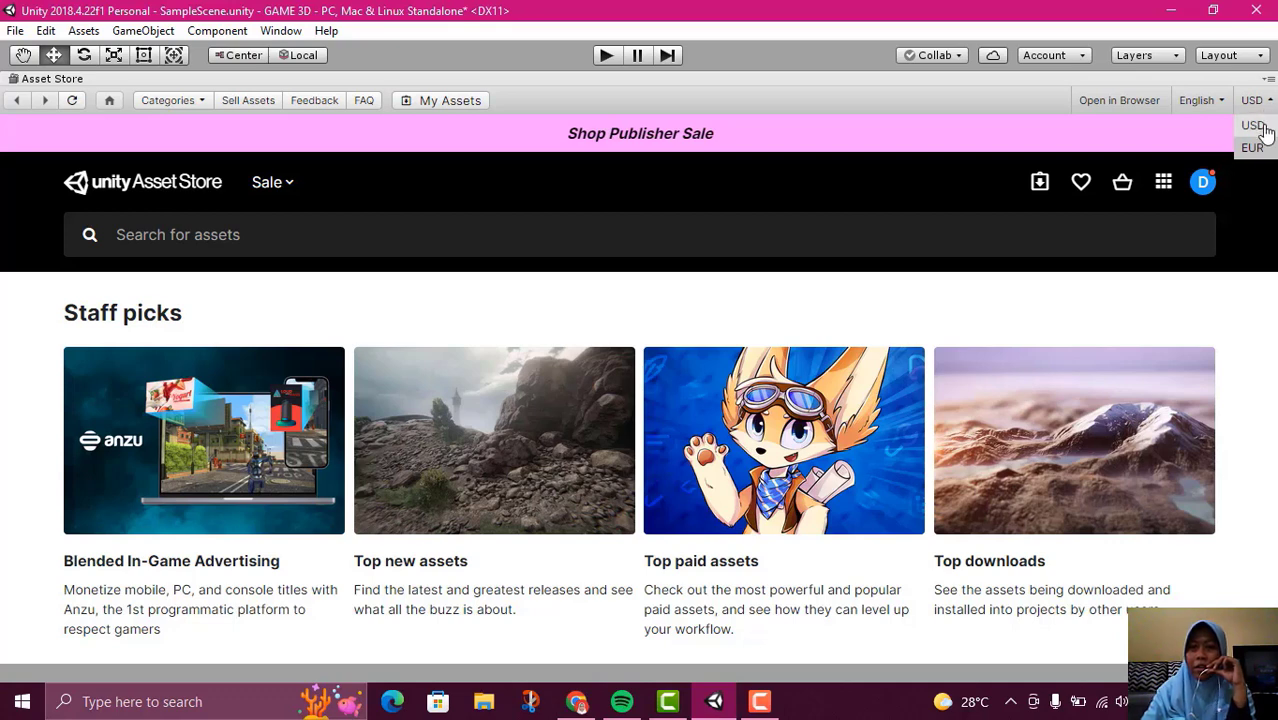
{"action": "scroll", "coordinate": [785, 578], "scroll_direction": "down", "scroll_amount": 5}
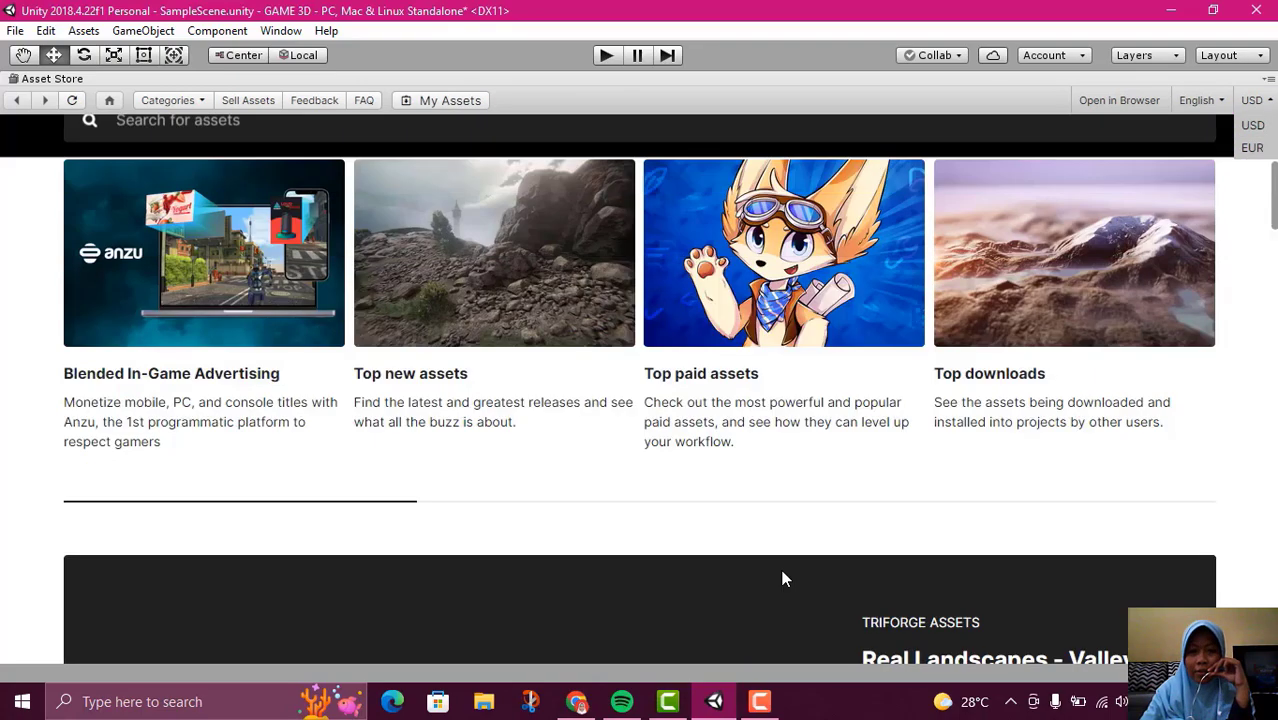
{"action": "scroll", "coordinate": [785, 578], "scroll_direction": "down", "scroll_amount": 5}
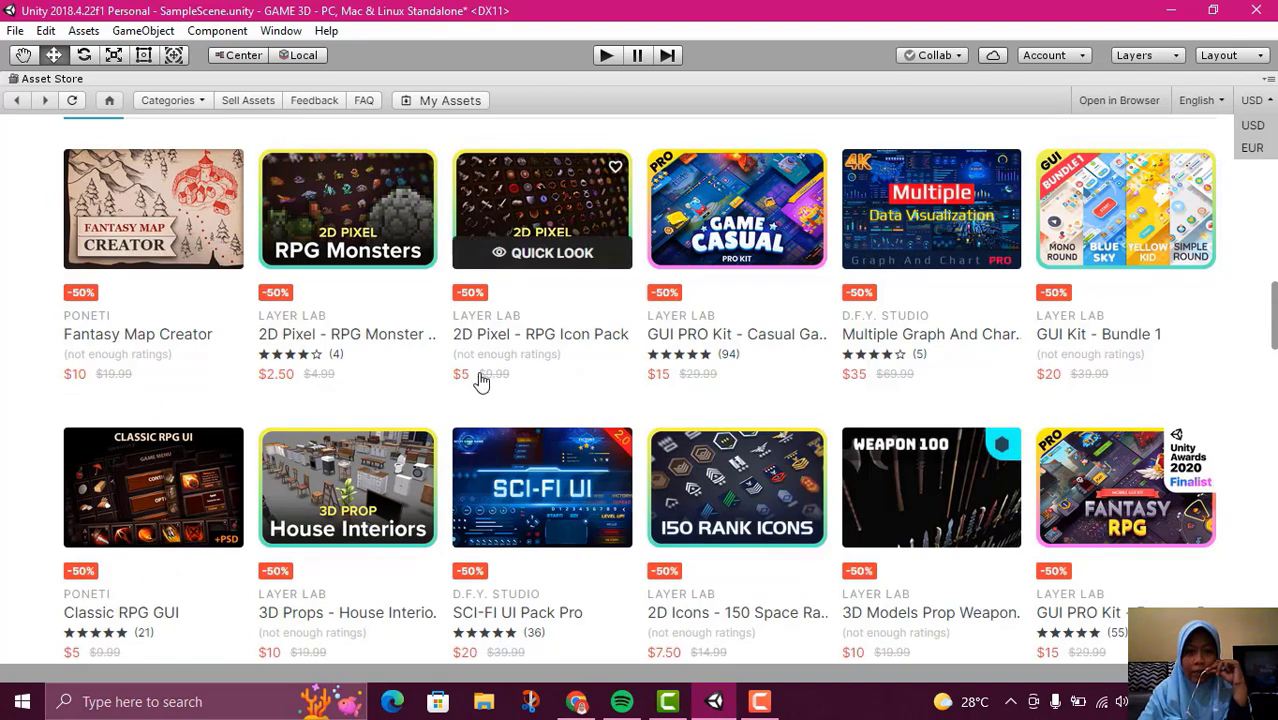
{"action": "scroll", "coordinate": [483, 378], "scroll_direction": "down", "scroll_amount": 2}
{"action": "scroll", "coordinate": [481, 381], "scroll_direction": "down", "scroll_amount": 10}
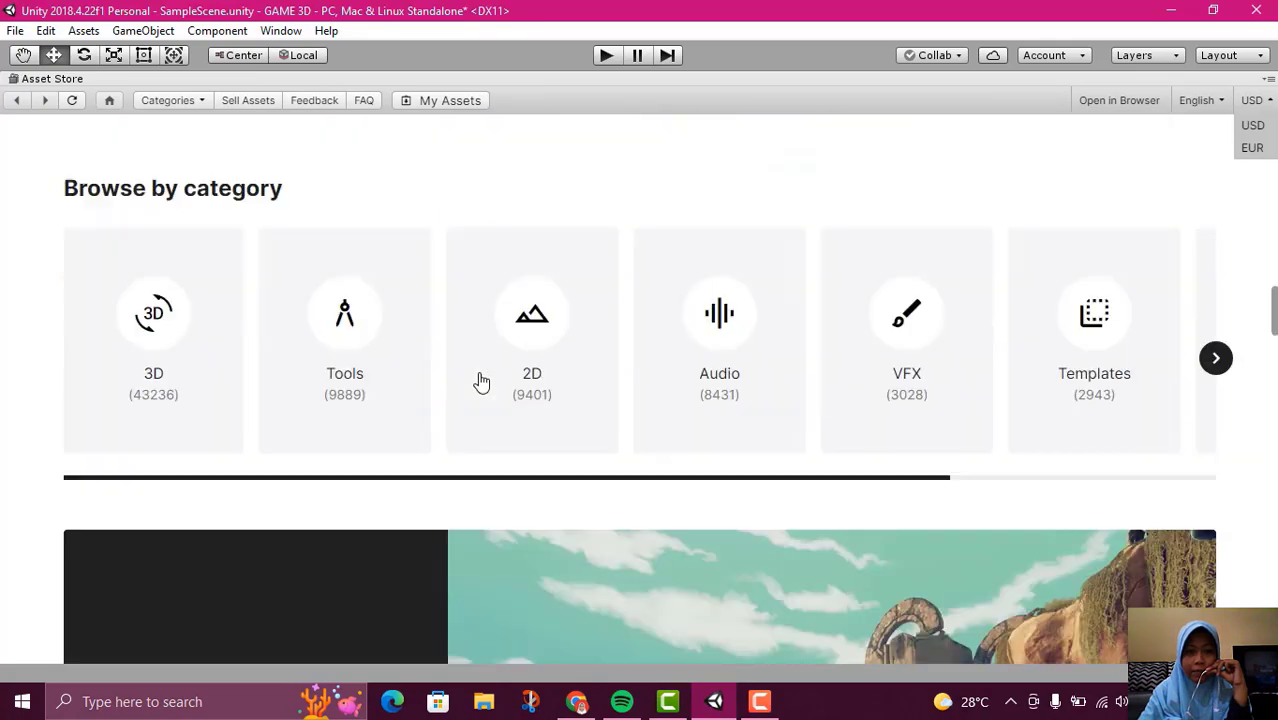
{"action": "scroll", "coordinate": [503, 392], "scroll_direction": "up", "scroll_amount": 10}
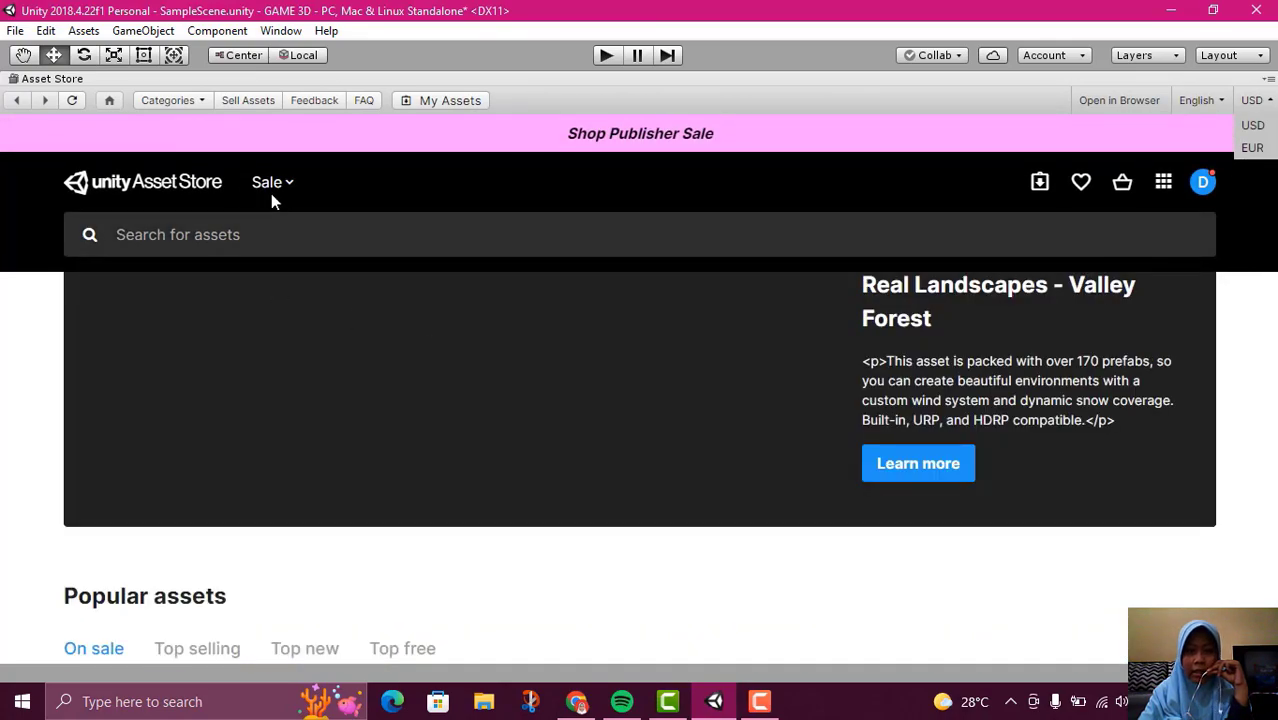
Search the Asset Store for the recent term "buah" and open the free Hand Painted Bush Pack by ZugZug Art
{"action": "left_click", "coordinate": [234, 236]}
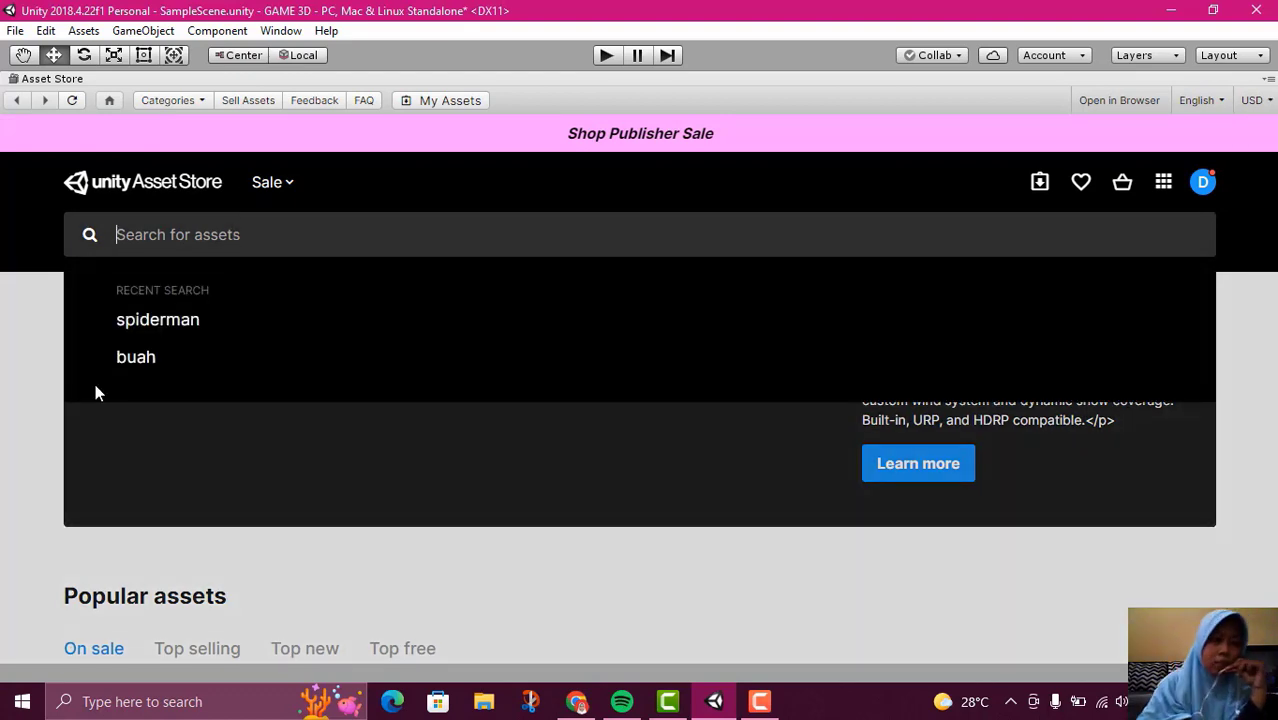
{"action": "left_click", "coordinate": [161, 361]}
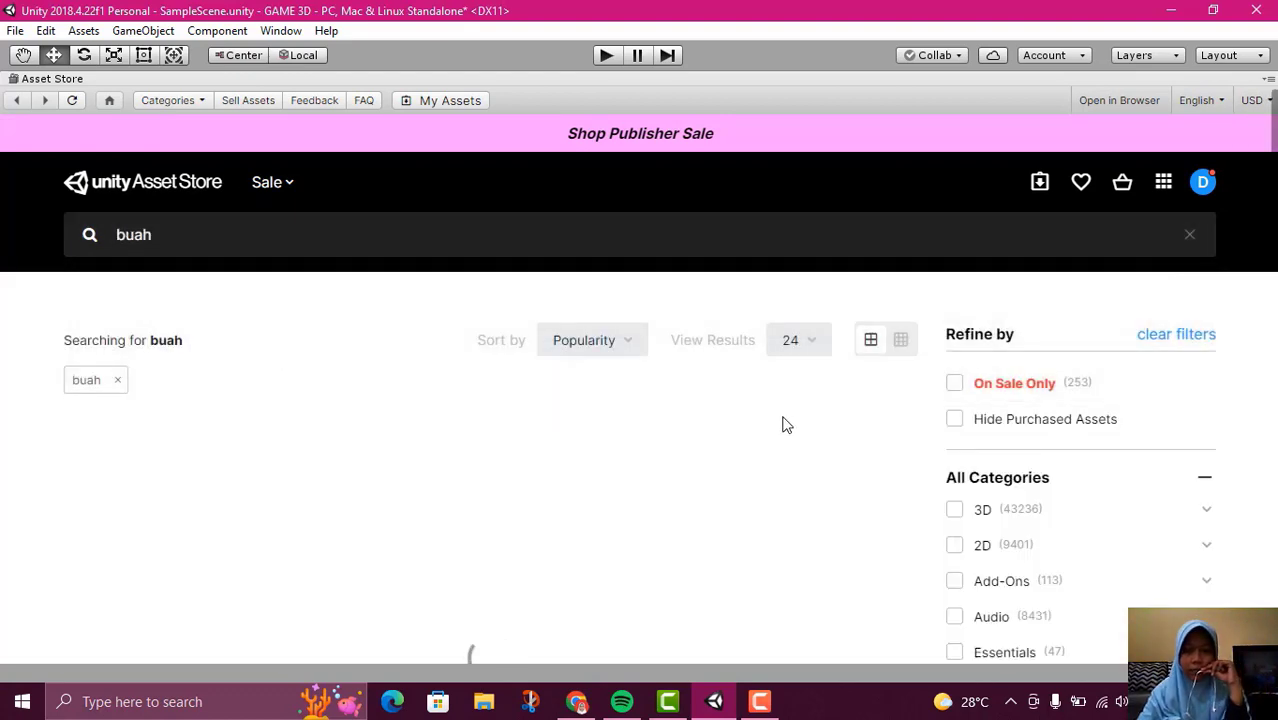
{"action": "scroll", "coordinate": [785, 425], "scroll_direction": "down", "scroll_amount": 3}
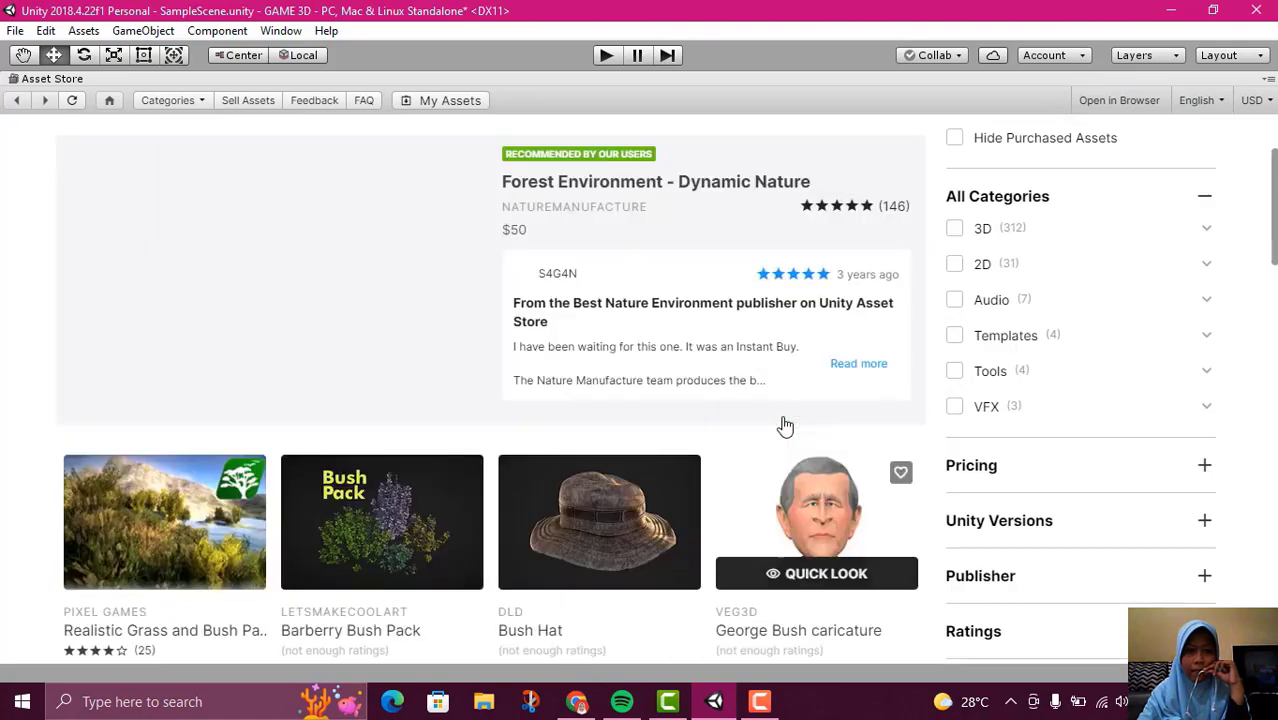
{"action": "scroll", "coordinate": [782, 418], "scroll_direction": "down", "scroll_amount": 2}
{"action": "scroll", "coordinate": [785, 425], "scroll_direction": "down", "scroll_amount": 3}
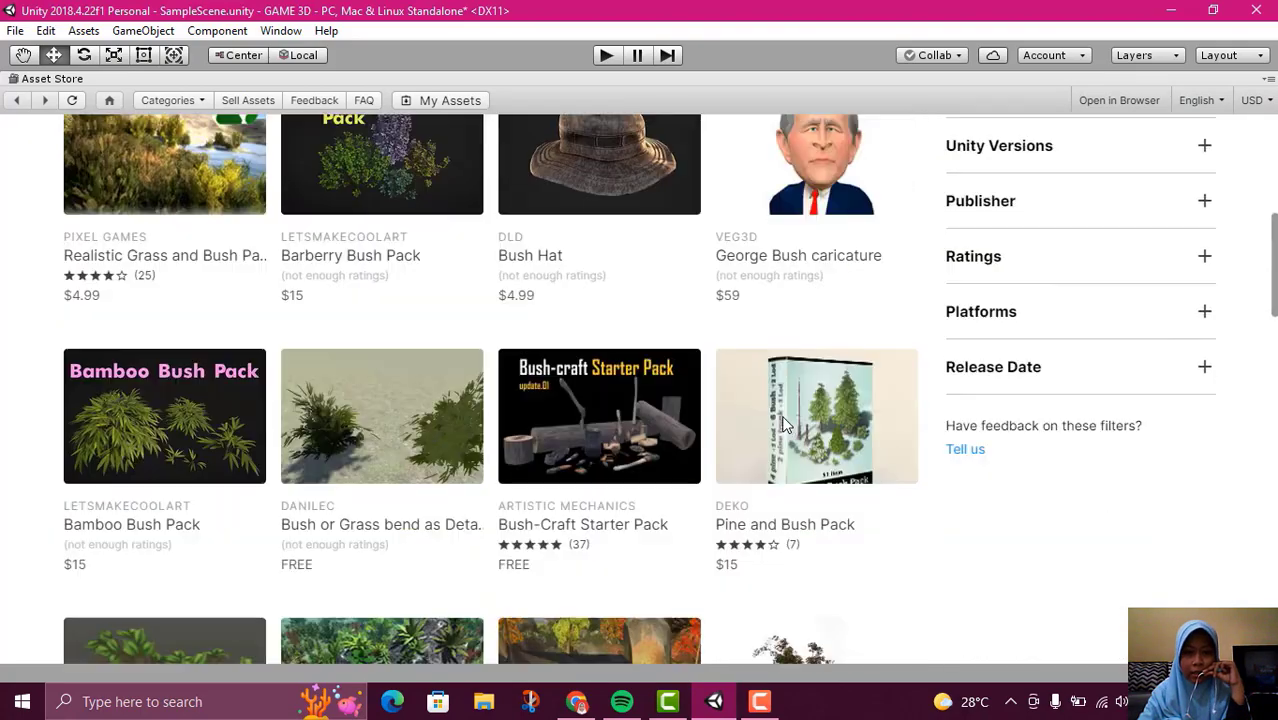
{"action": "scroll", "coordinate": [785, 425], "scroll_direction": "down", "scroll_amount": 6}
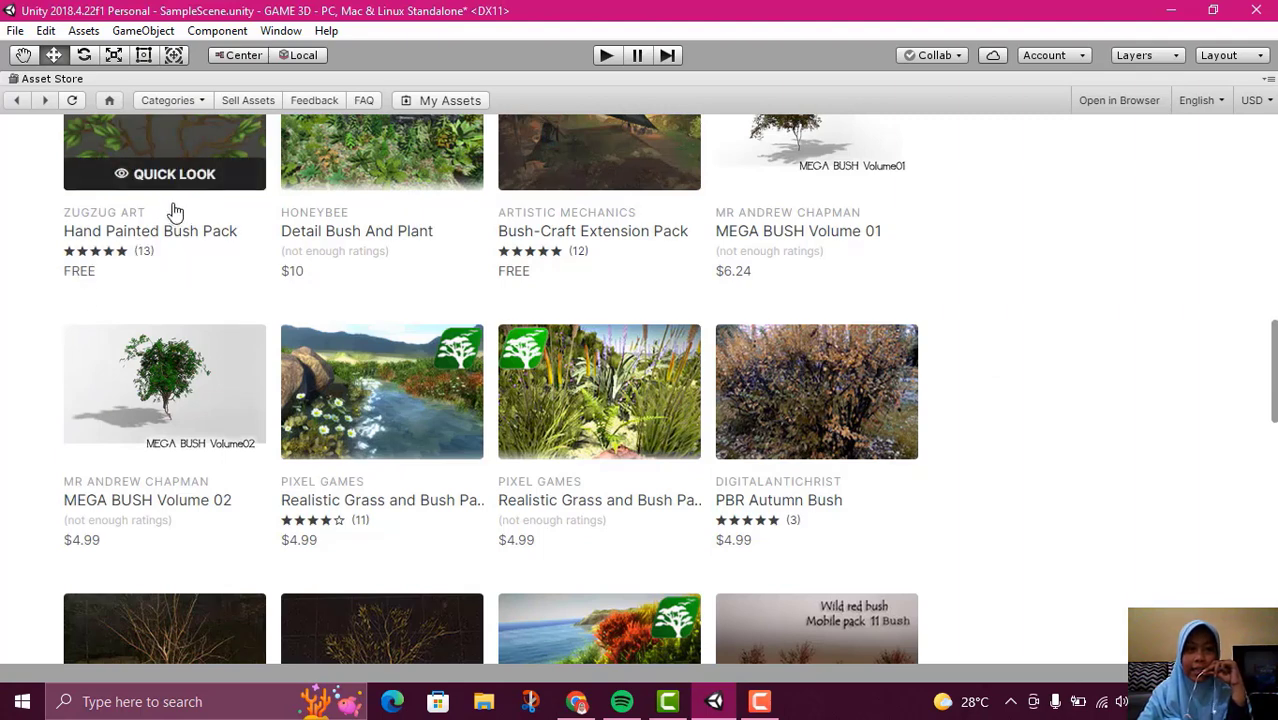
{"action": "left_click", "coordinate": [202, 140]}
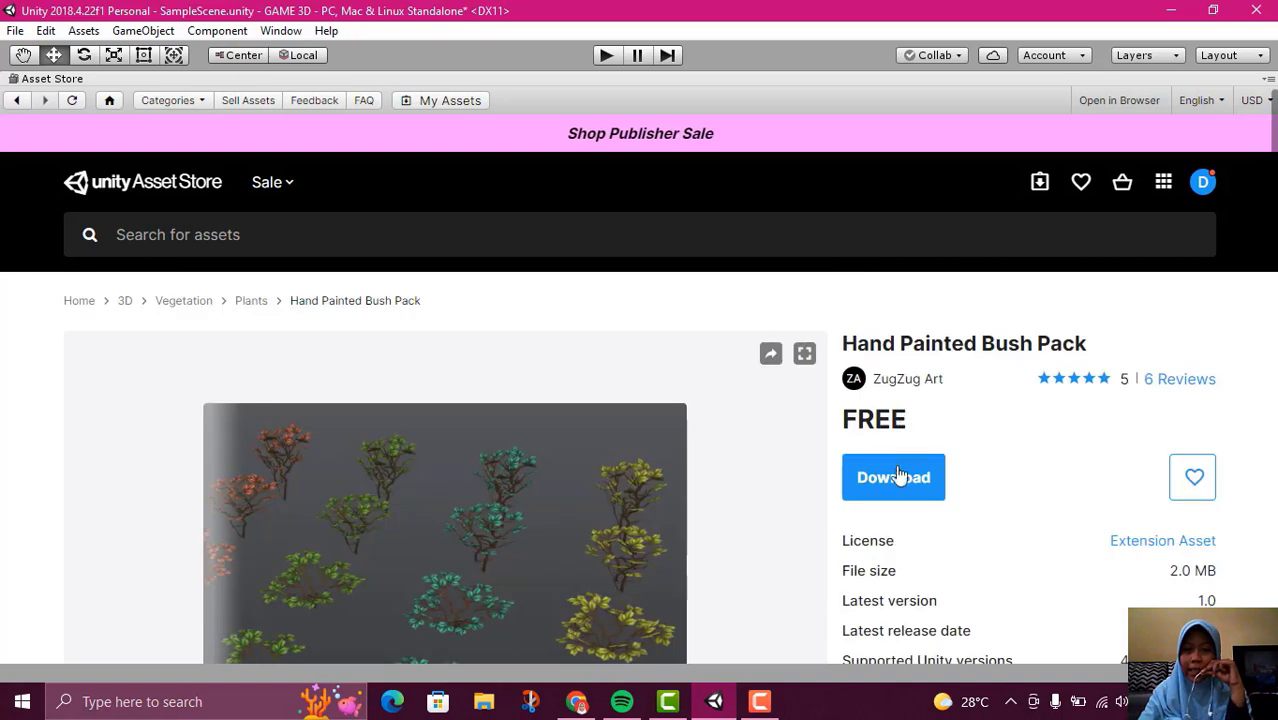
Download the Hand Painted Bush Pack and restore the Asset Store to its normal size in the editor layout
{"action": "left_click", "coordinate": [898, 477]}
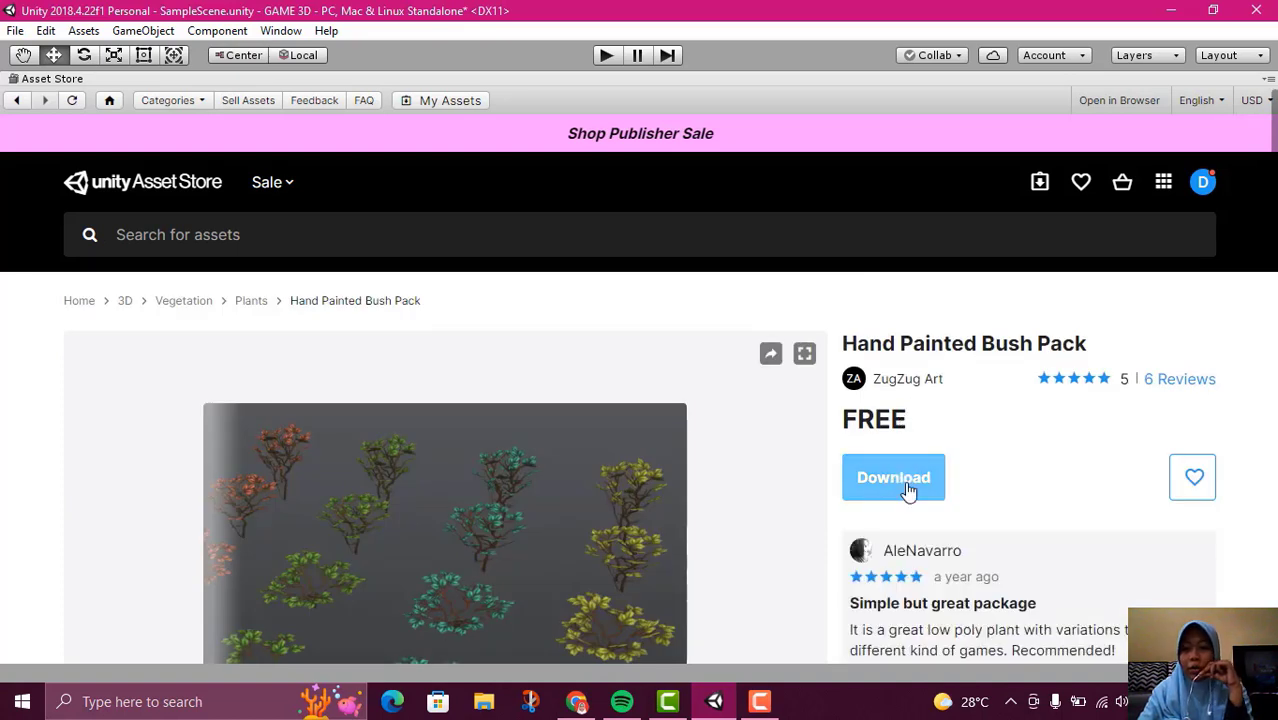
{"action": "left_click", "coordinate": [907, 488]}
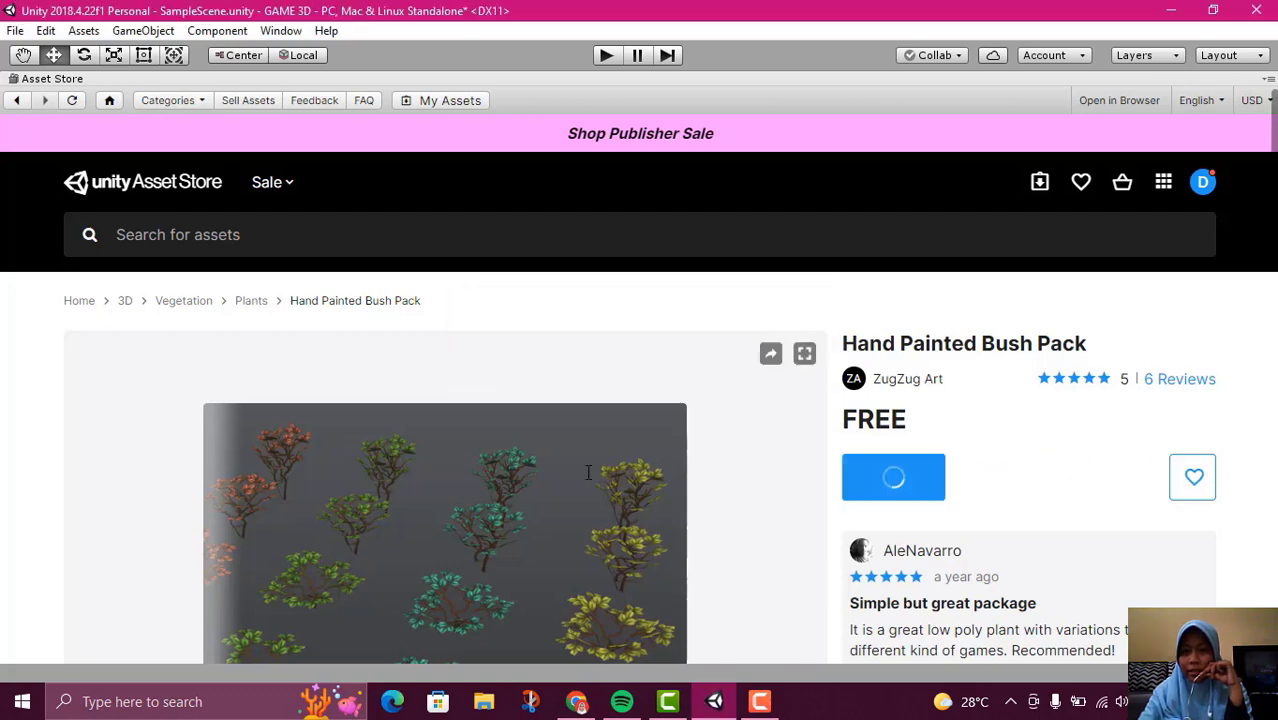
{"action": "scroll", "coordinate": [855, 418], "scroll_direction": "down", "scroll_amount": 1}
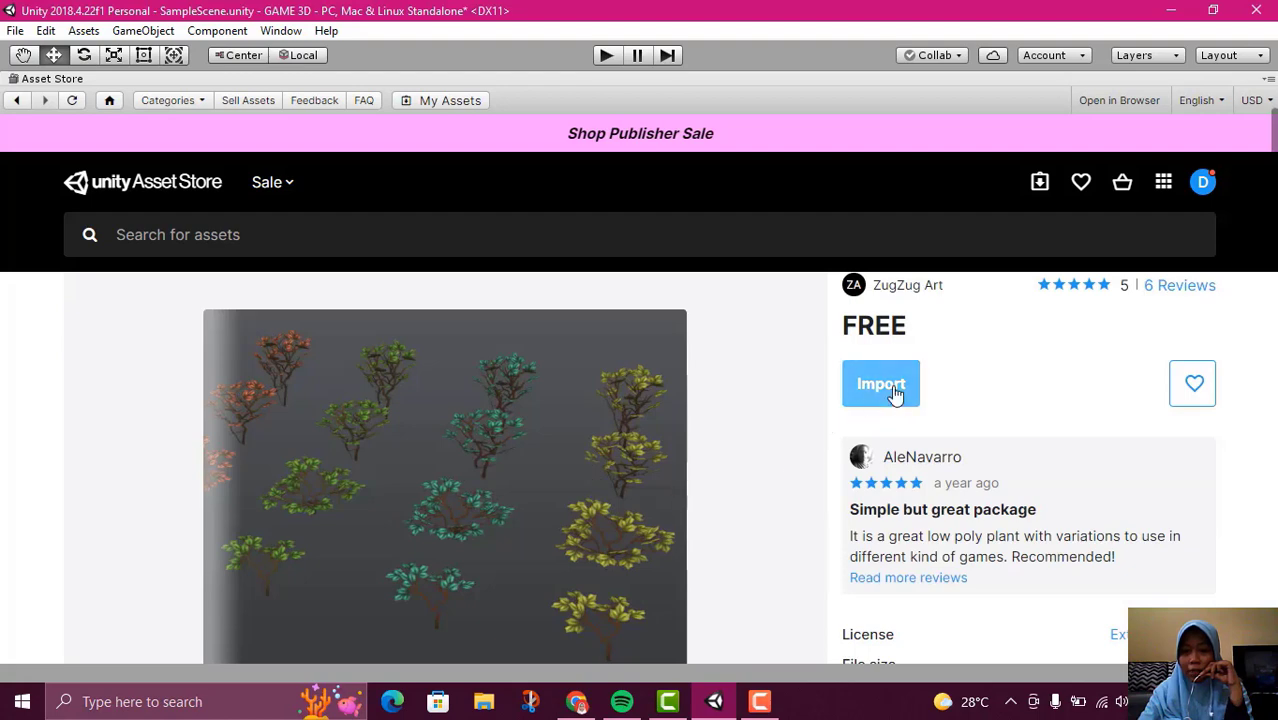
{"action": "left_click", "coordinate": [1268, 78]}
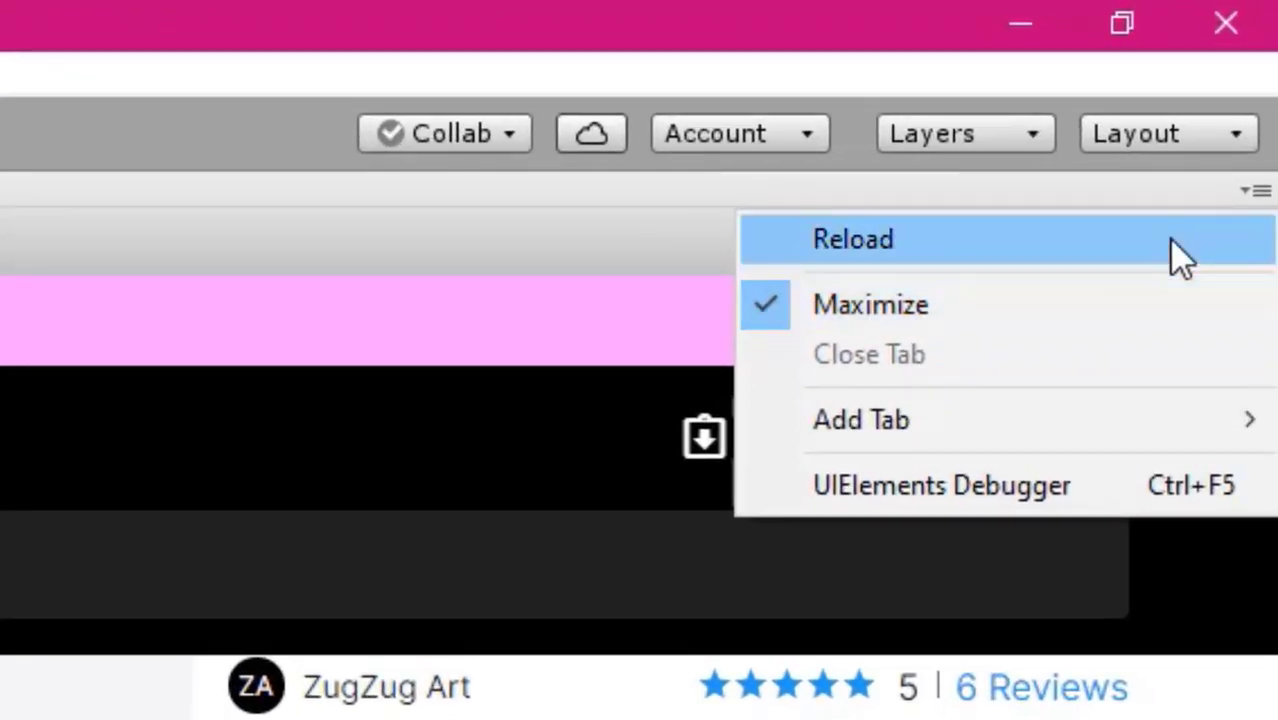
{"action": "left_click", "coordinate": [763, 305]}
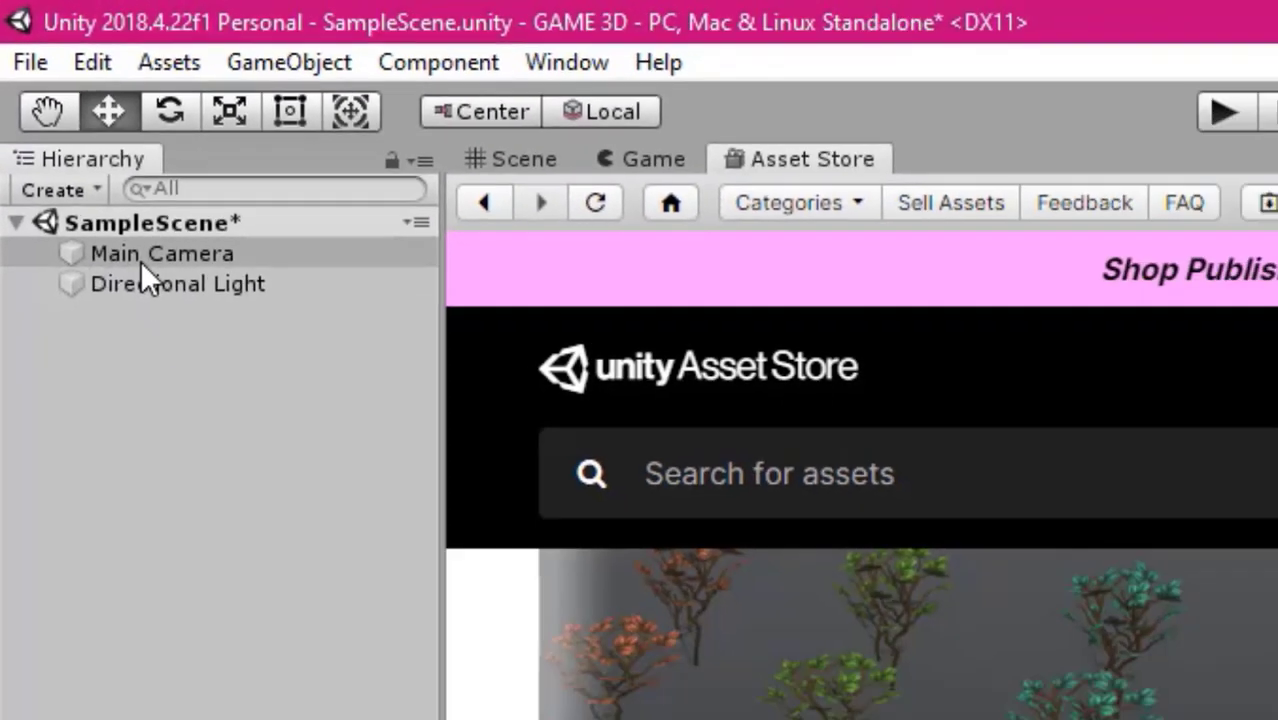
Rename the Main Camera object as rain Camera in its properties
{"action": "left_click", "coordinate": [141, 258]}
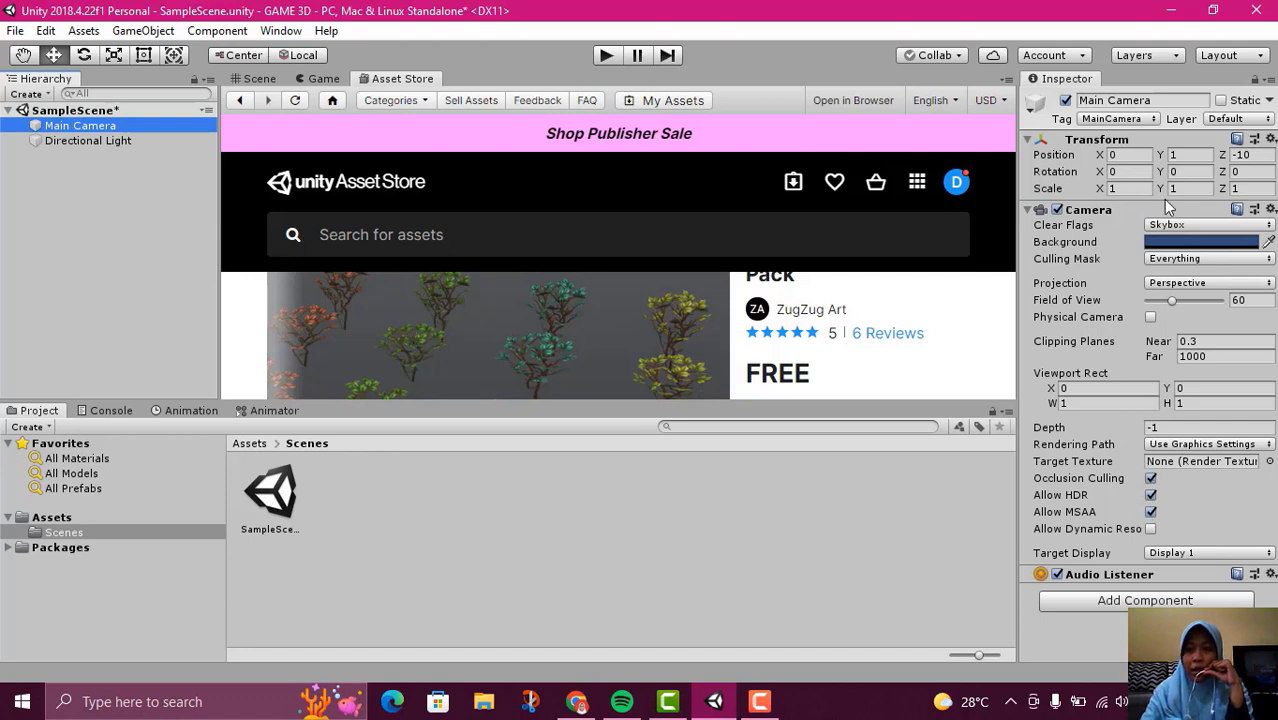
{"action": "left_click", "coordinate": [1164, 103]}
{"action": "left_click", "coordinate": [1097, 103]}
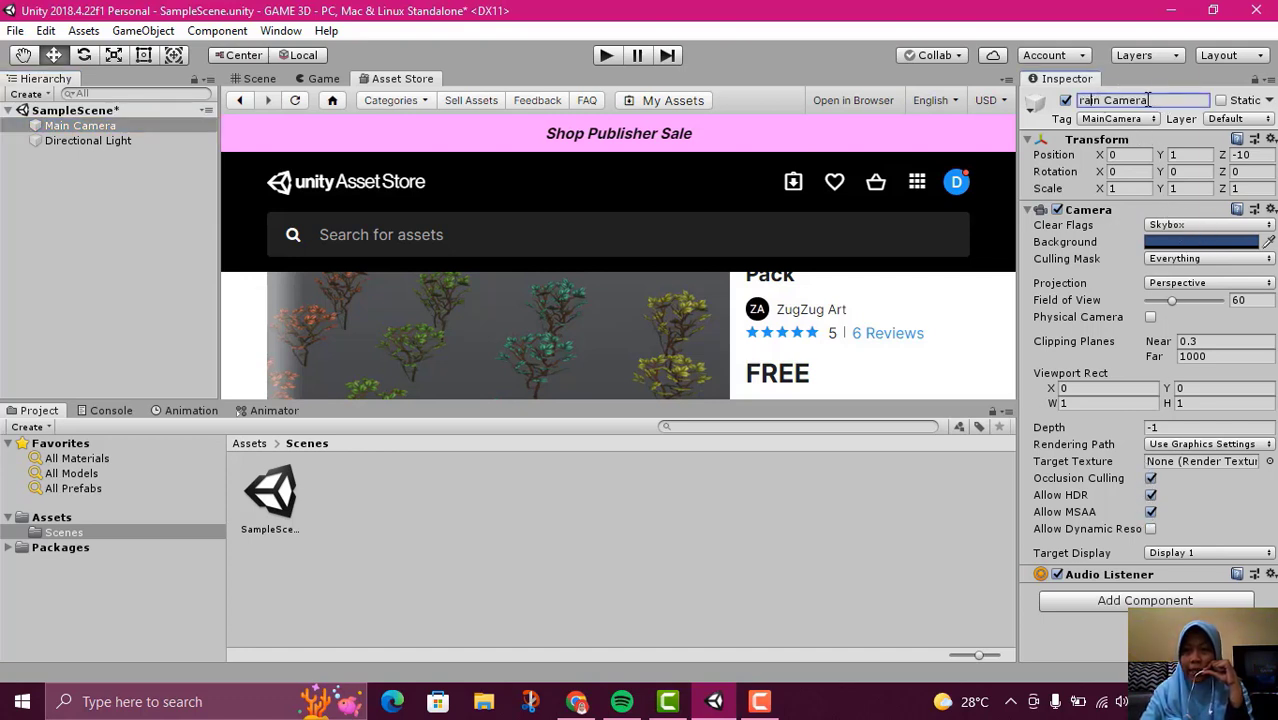
{"action": "left_click_drag", "start_coordinate": [1148, 100], "coordinate": [1063, 106]}
{"action": "left_click", "coordinate": [1156, 99]}
{"action": "left_click", "coordinate": [1097, 99]}
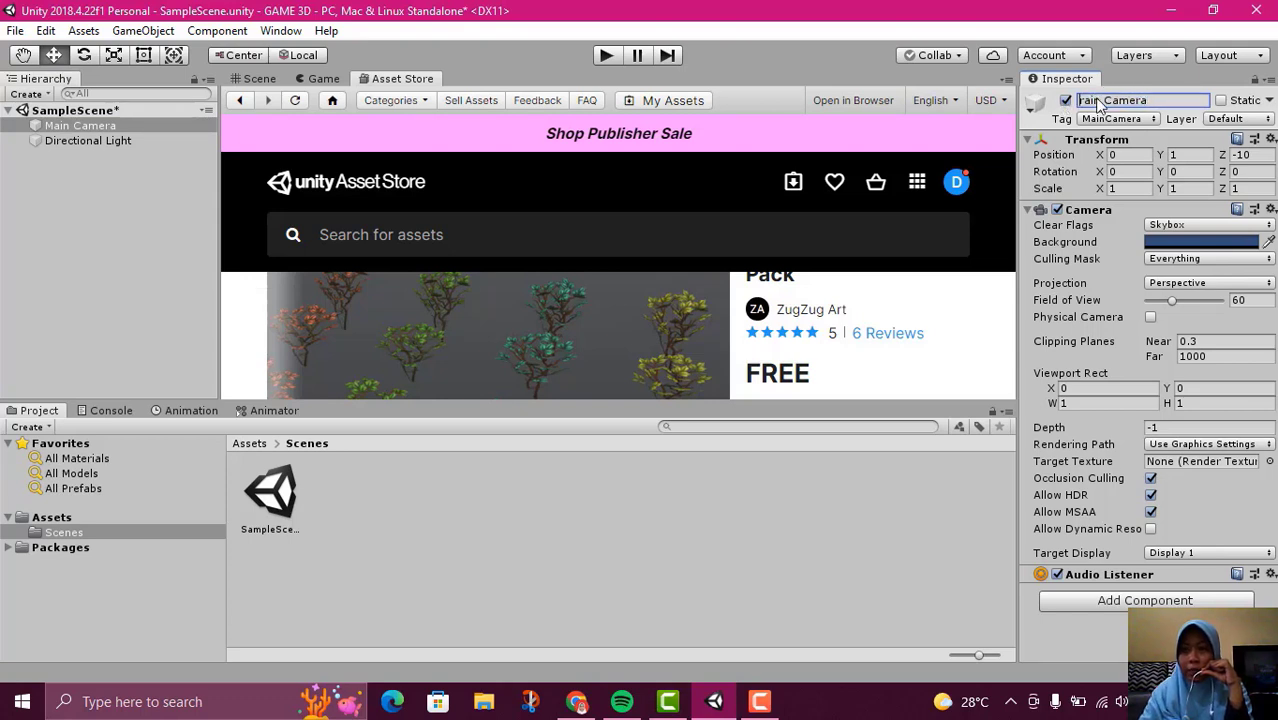
{"action": "left_click", "coordinate": [118, 261]}
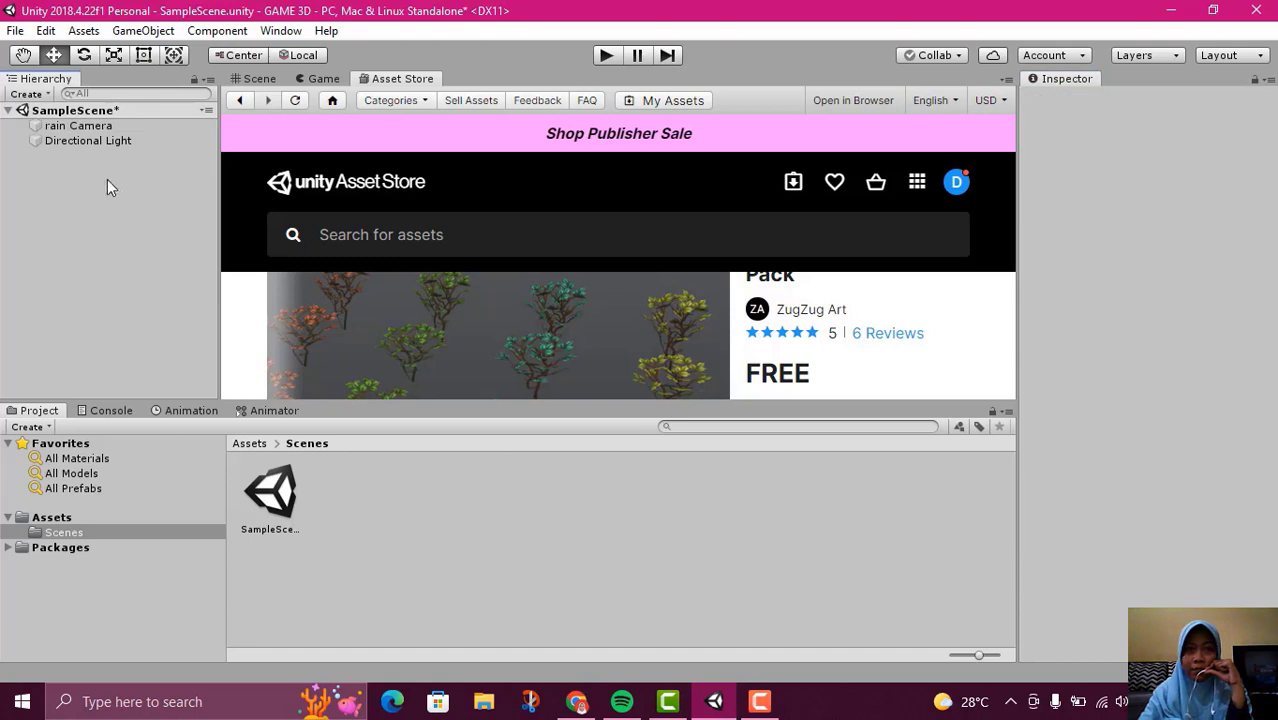
Restore the renamed camera object's name to Main Camera and deselect it
{"action": "left_click", "coordinate": [78, 125]}
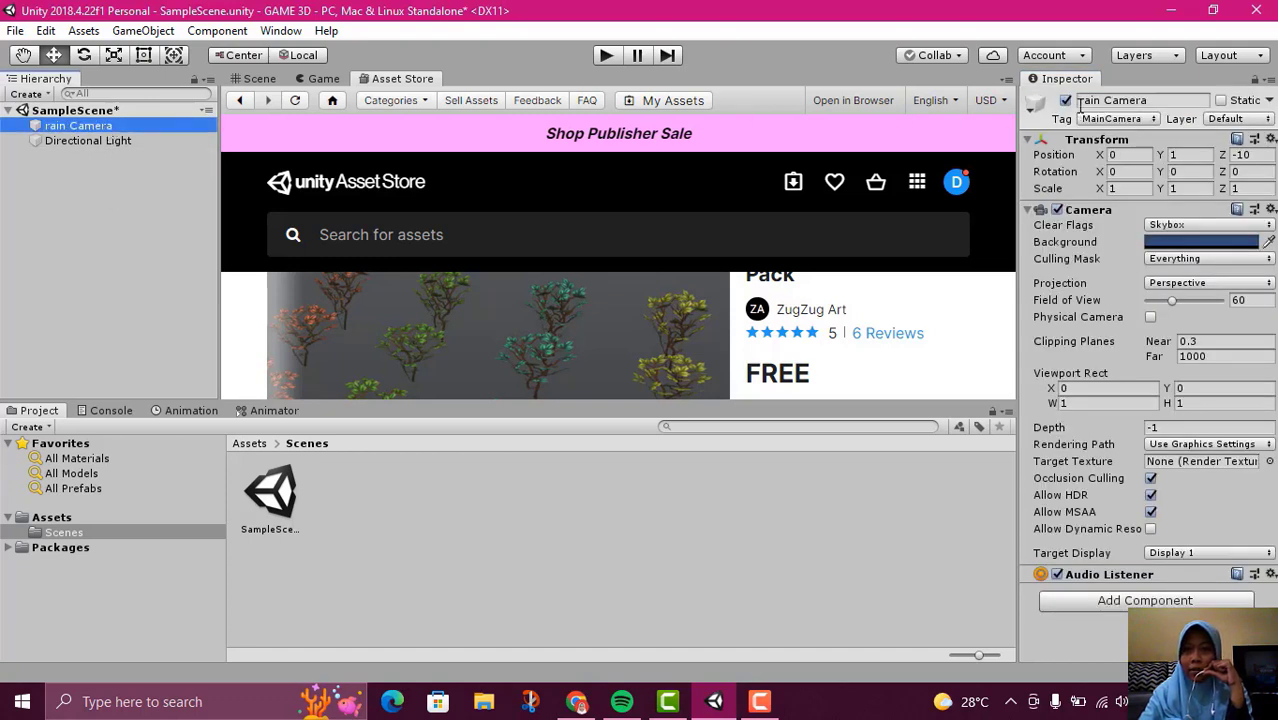
{"action": "left_click", "coordinate": [1078, 100]}
{"action": "left_click", "coordinate": [1081, 100]}
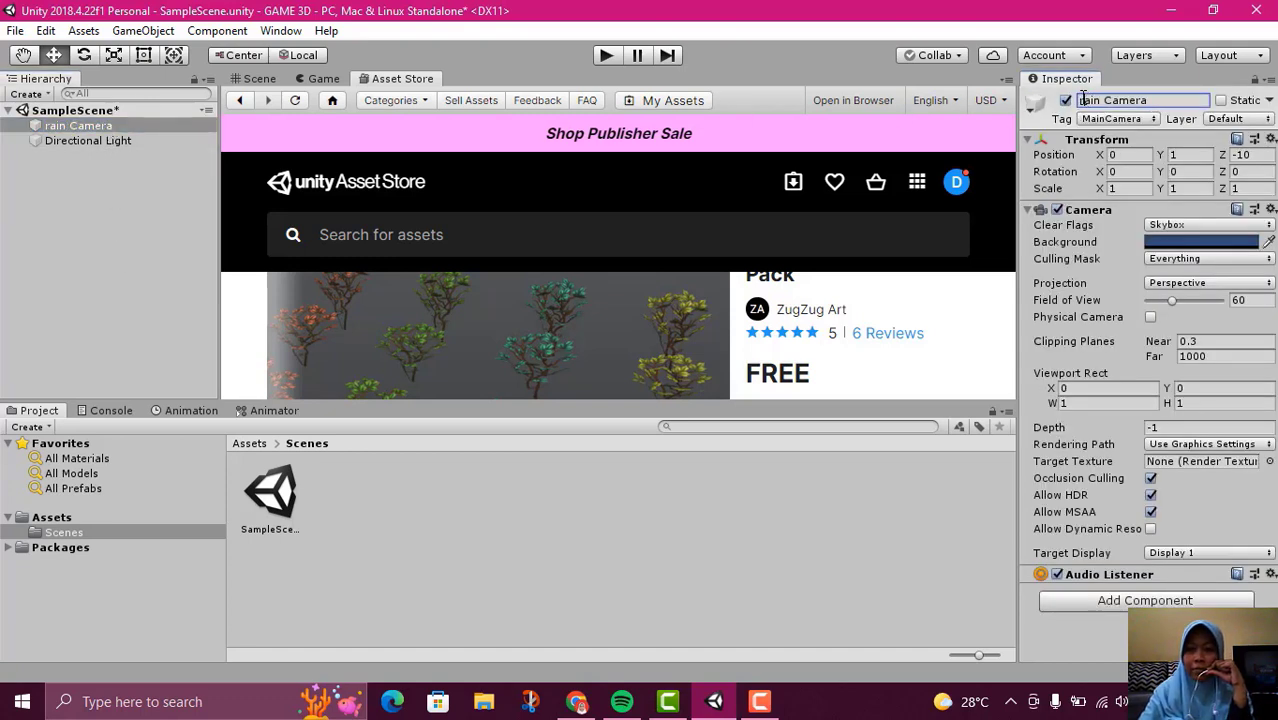
{"action": "type", "text": "M"}
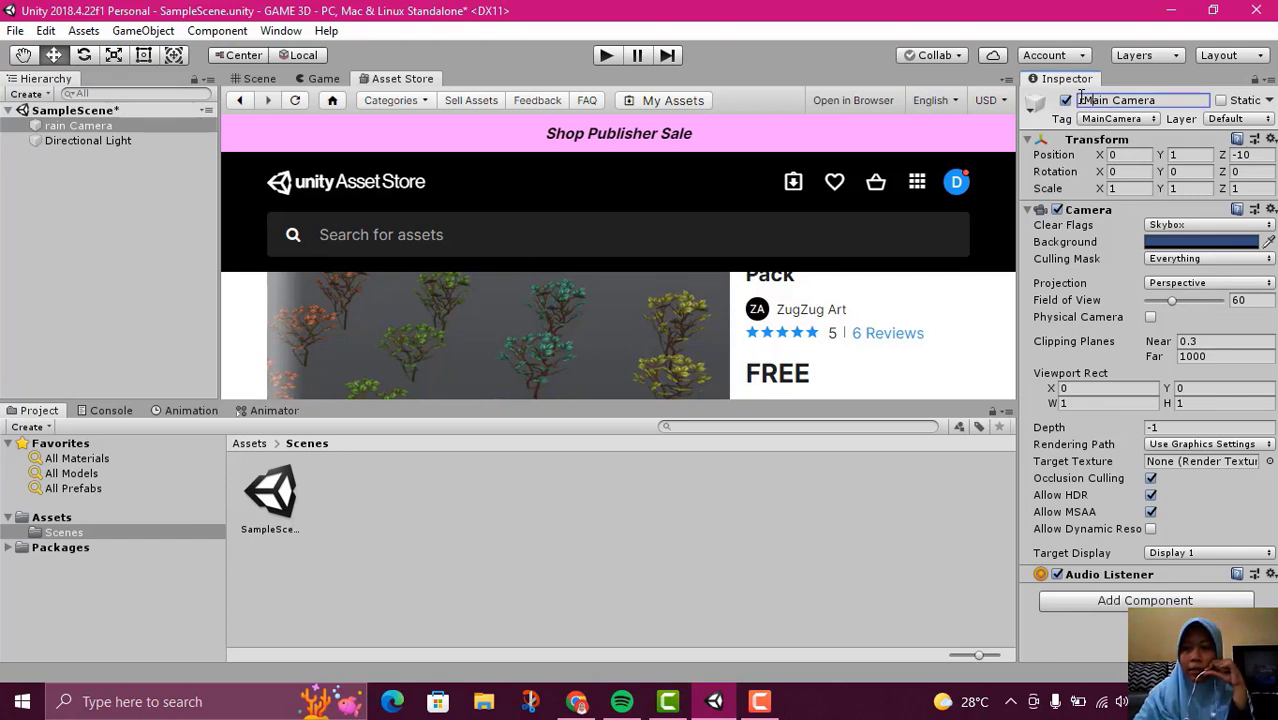
{"action": "key", "text": "BackSpace"}
{"action": "type", "text": "M"}
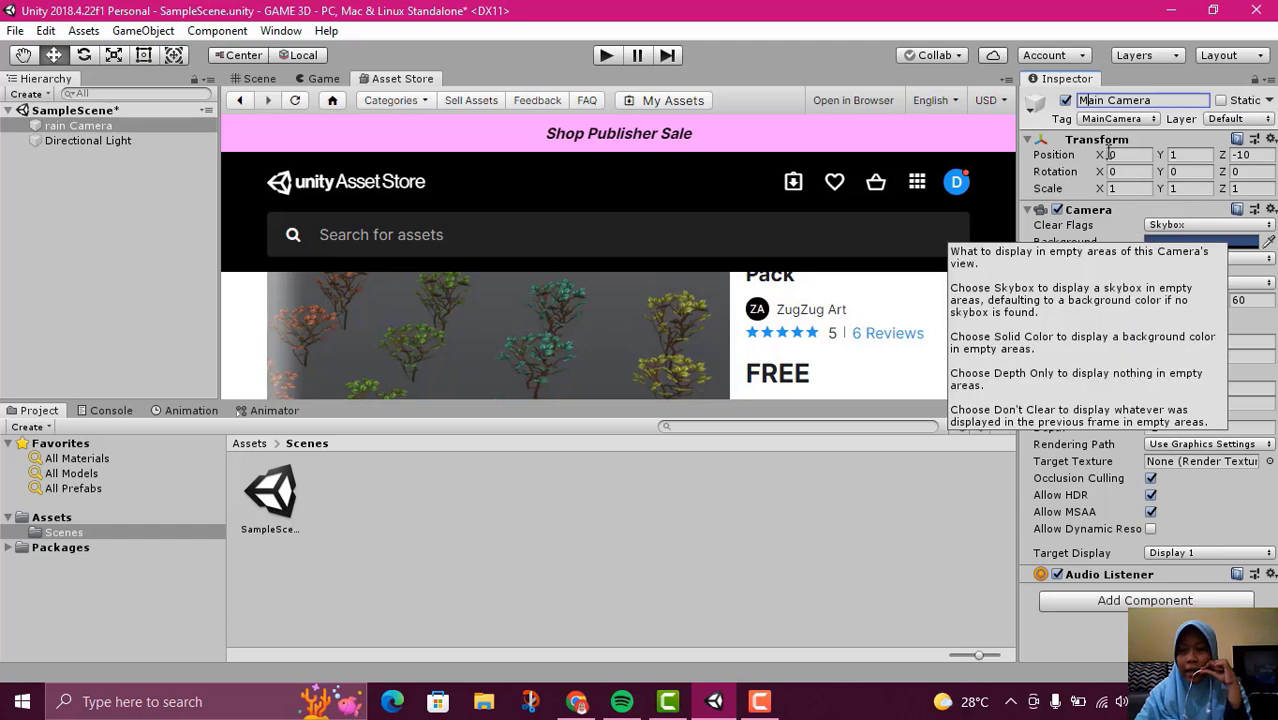
{"action": "left_click", "coordinate": [840, 553]}
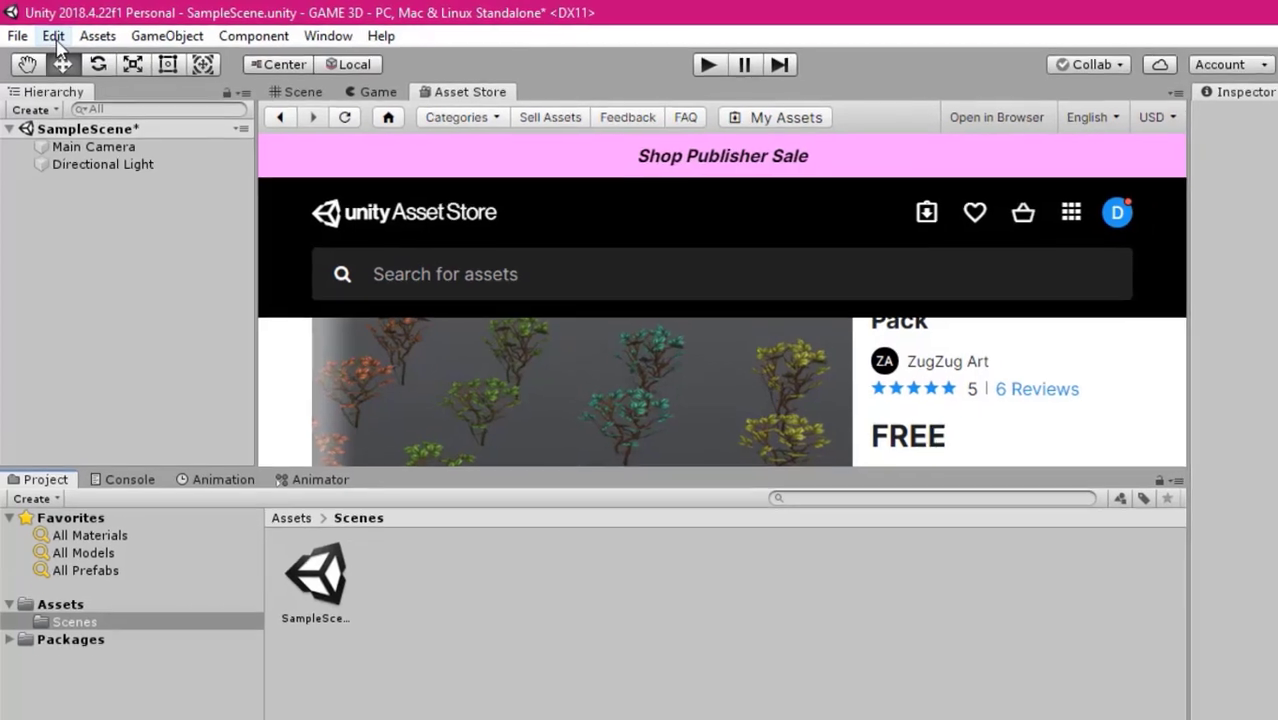
Open the editor preferences, look over the External Tools and Colors settings, and close them without changes
{"action": "left_click", "coordinate": [47, 33]}
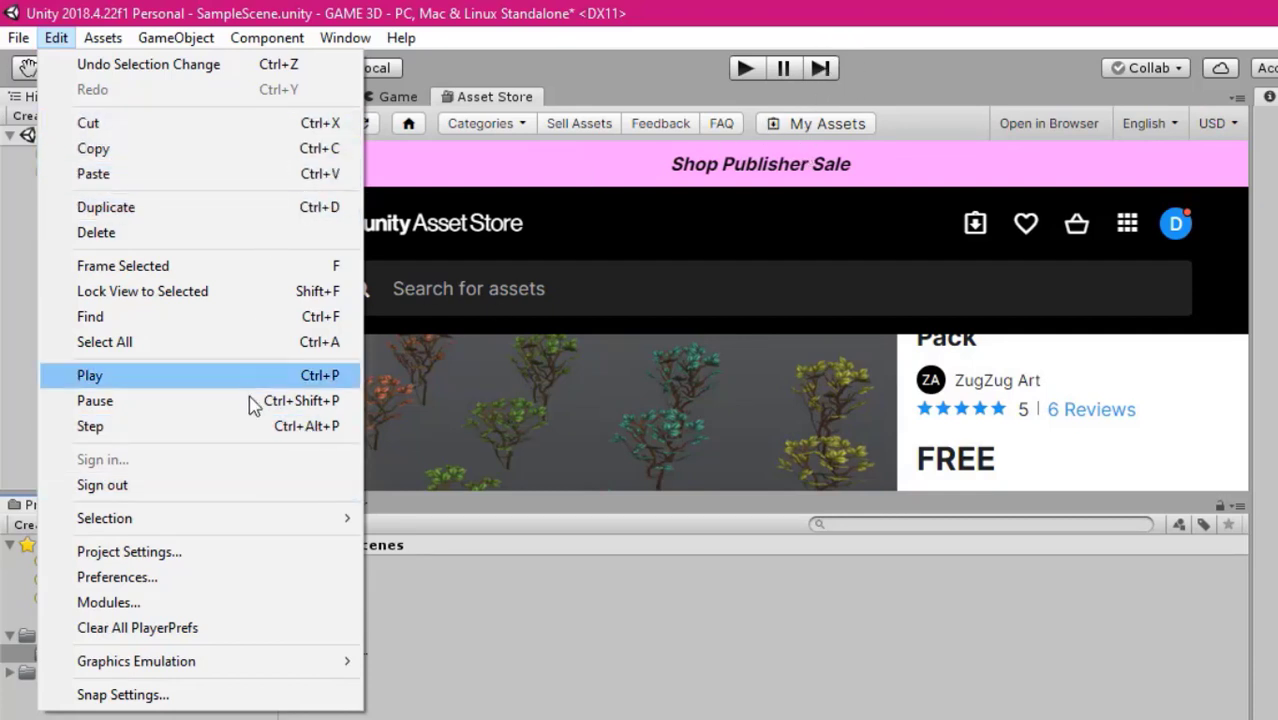
{"action": "left_click", "coordinate": [229, 577]}
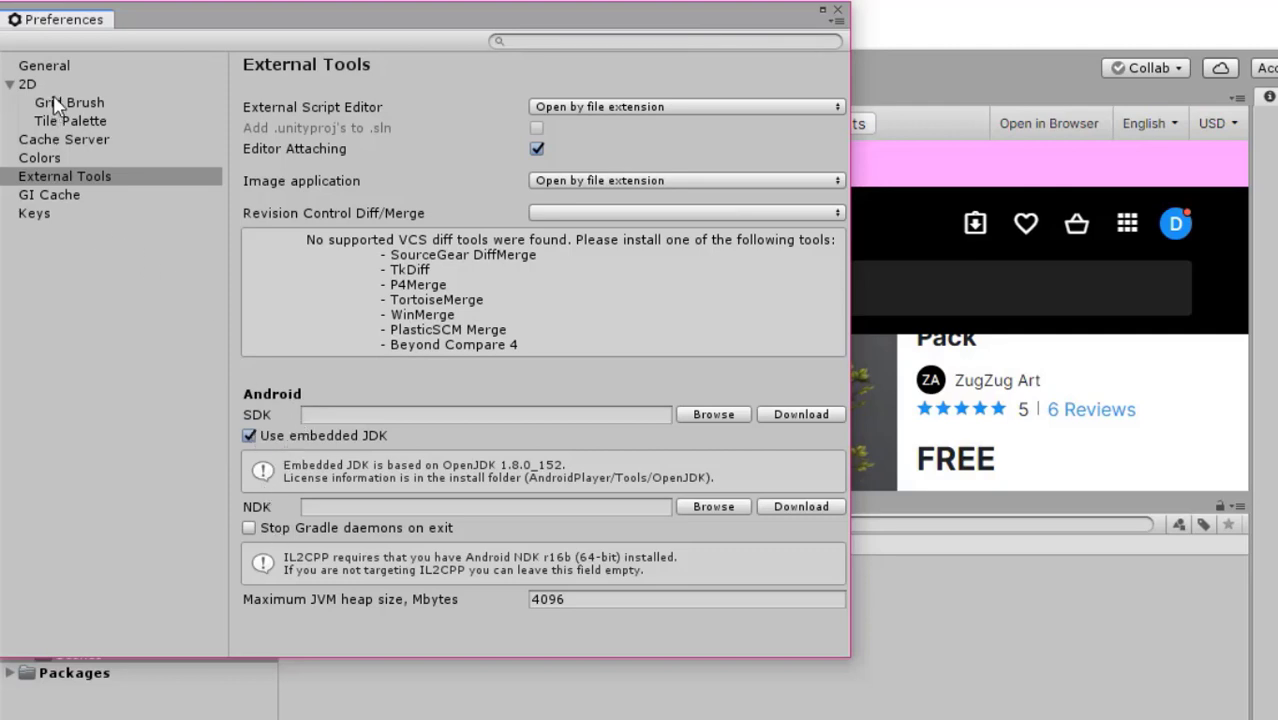
{"action": "left_click", "coordinate": [40, 158]}
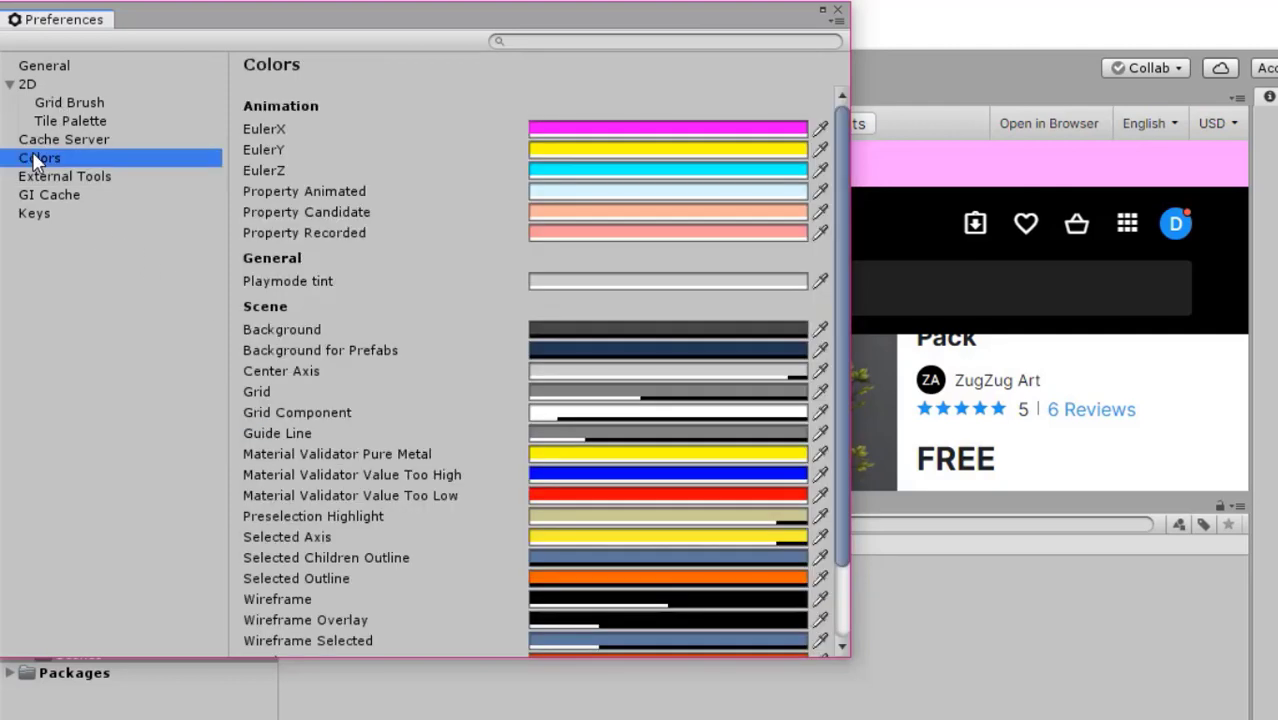
{"action": "scroll", "coordinate": [568, 245], "scroll_direction": "down", "scroll_amount": 3}
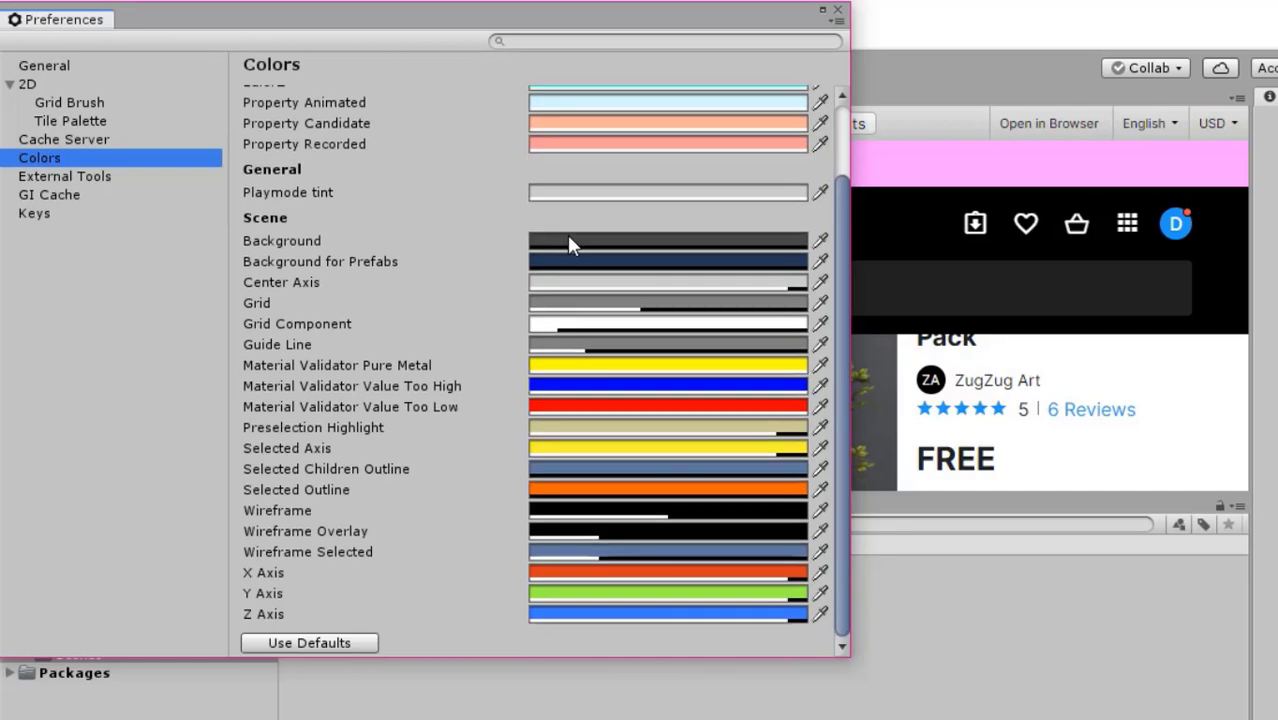
{"action": "left_click", "coordinate": [838, 10]}
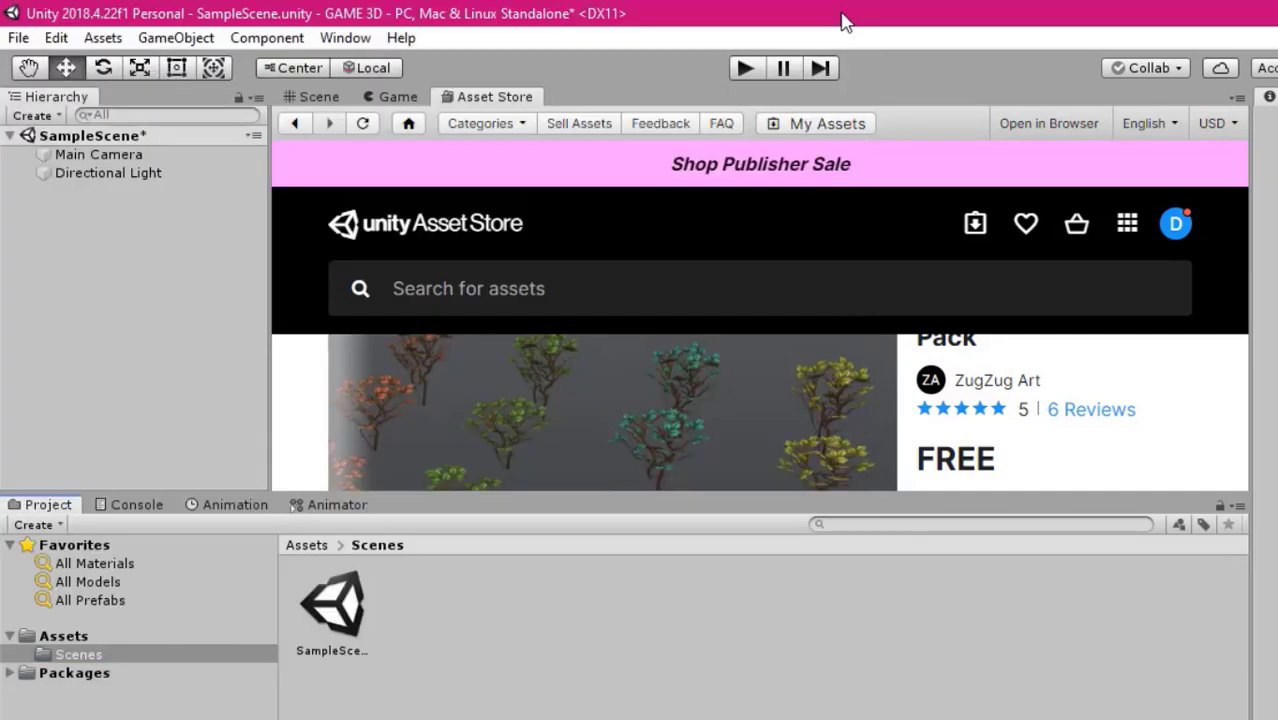
Look over the commands for importing and exporting assets and refresh the project's assets
{"action": "left_click", "coordinate": [98, 39]}
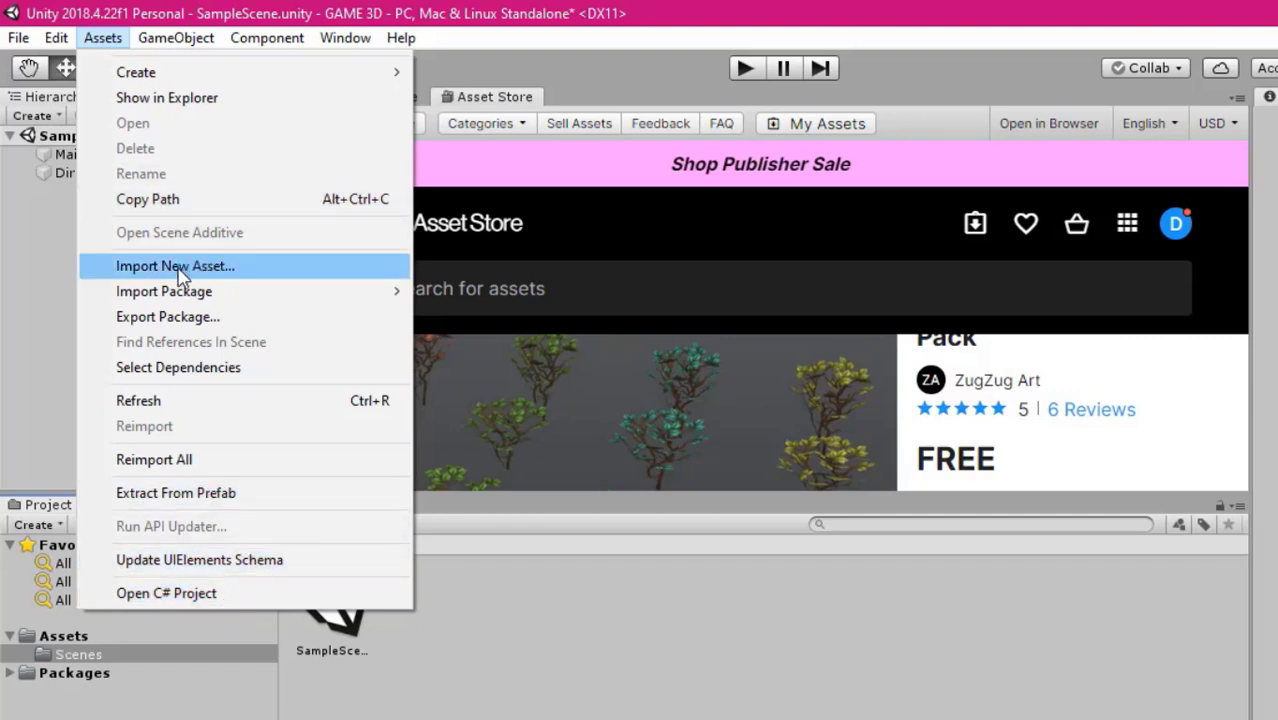
{"action": "mouse_move", "coordinate": [189, 290]}
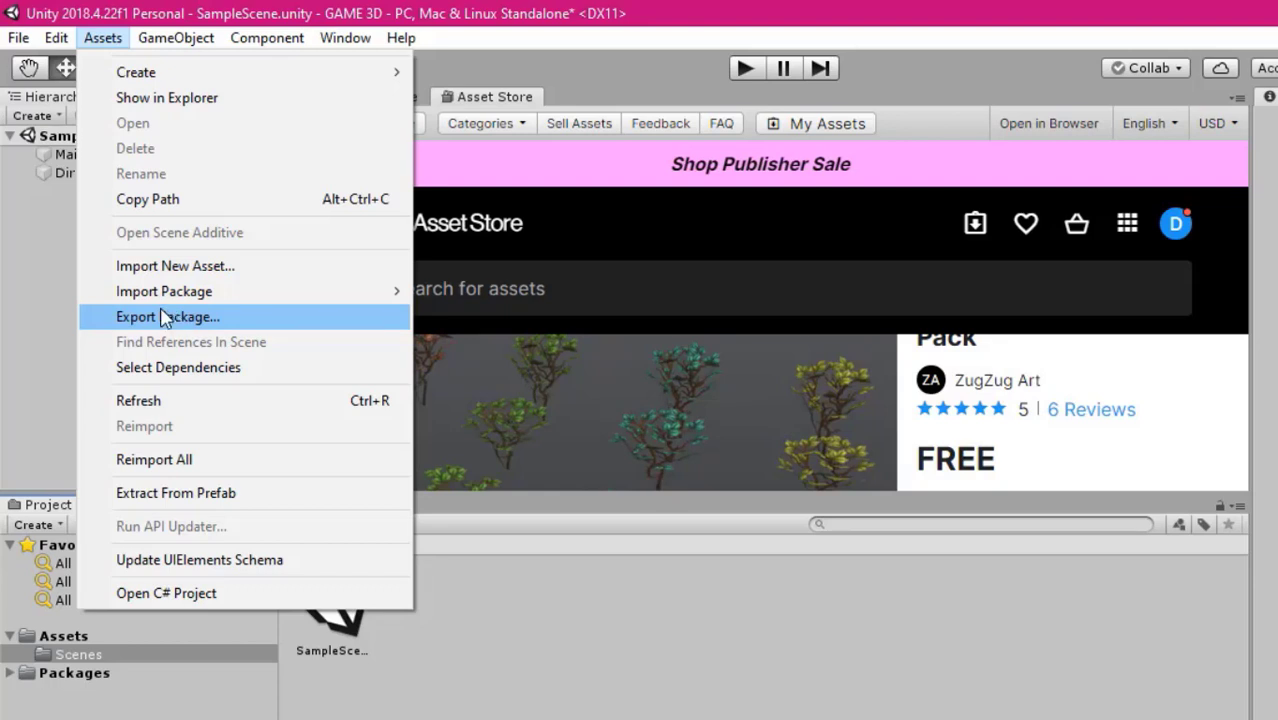
{"action": "left_click", "coordinate": [185, 408]}
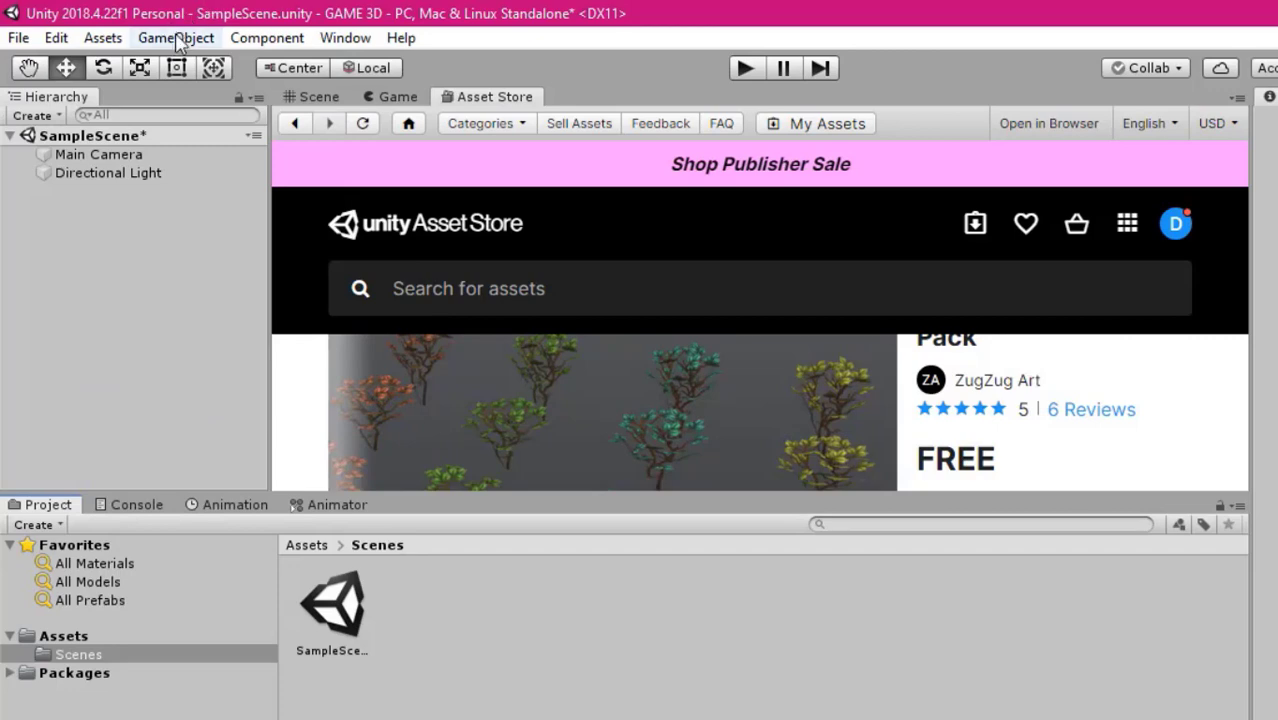
Look through the kinds of game objects that can be created, including 3D Object, 2D Object, Effects and Vuforia Engine
{"action": "left_click", "coordinate": [177, 38]}
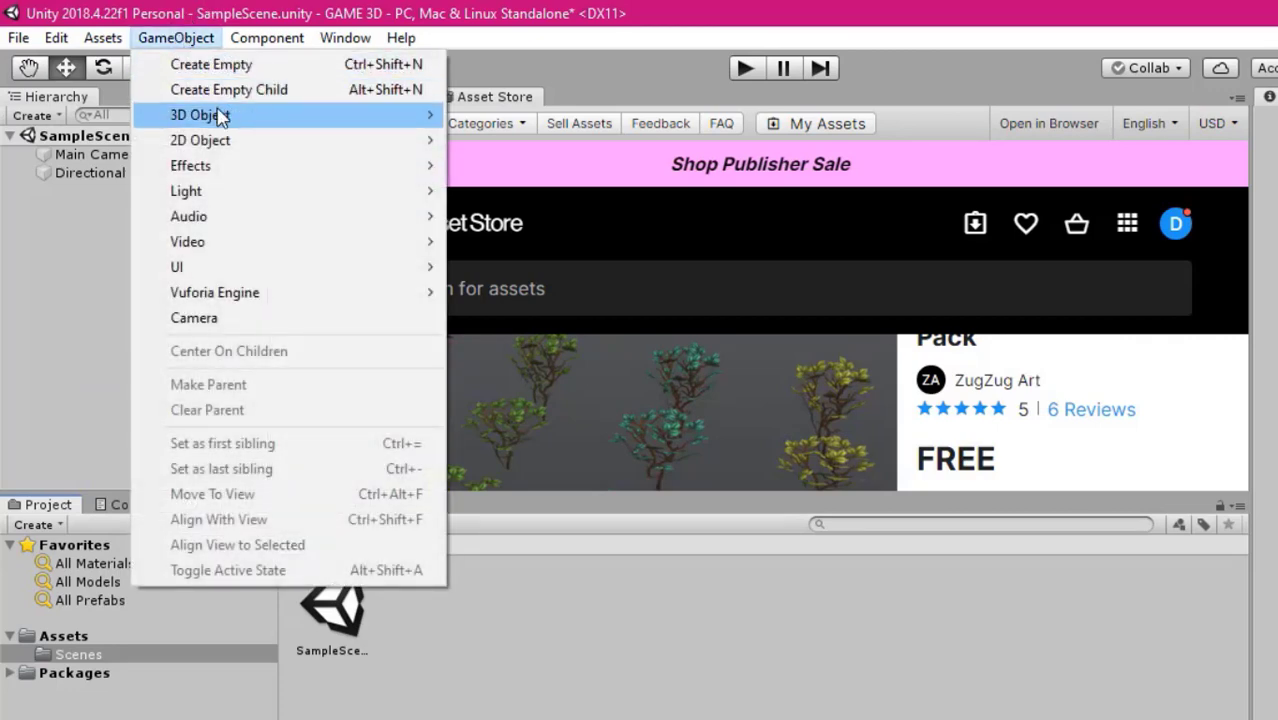
{"action": "mouse_move", "coordinate": [222, 116]}
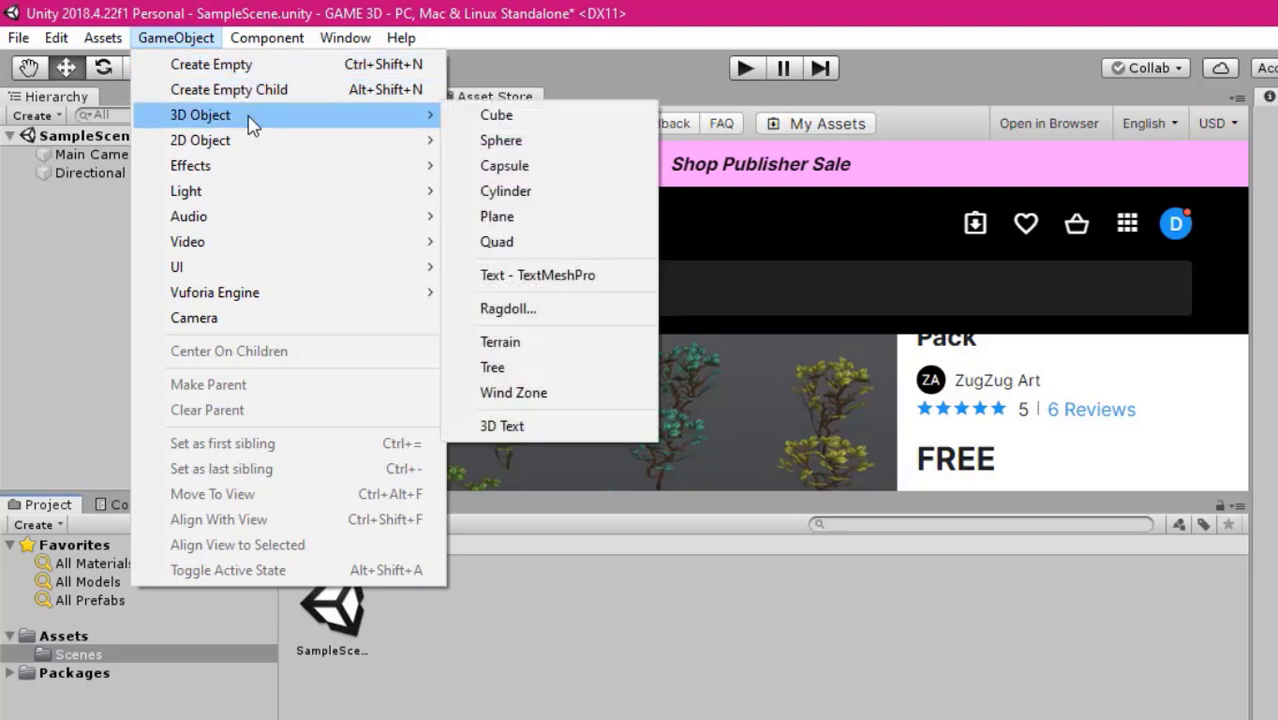
{"action": "mouse_move", "coordinate": [224, 138]}
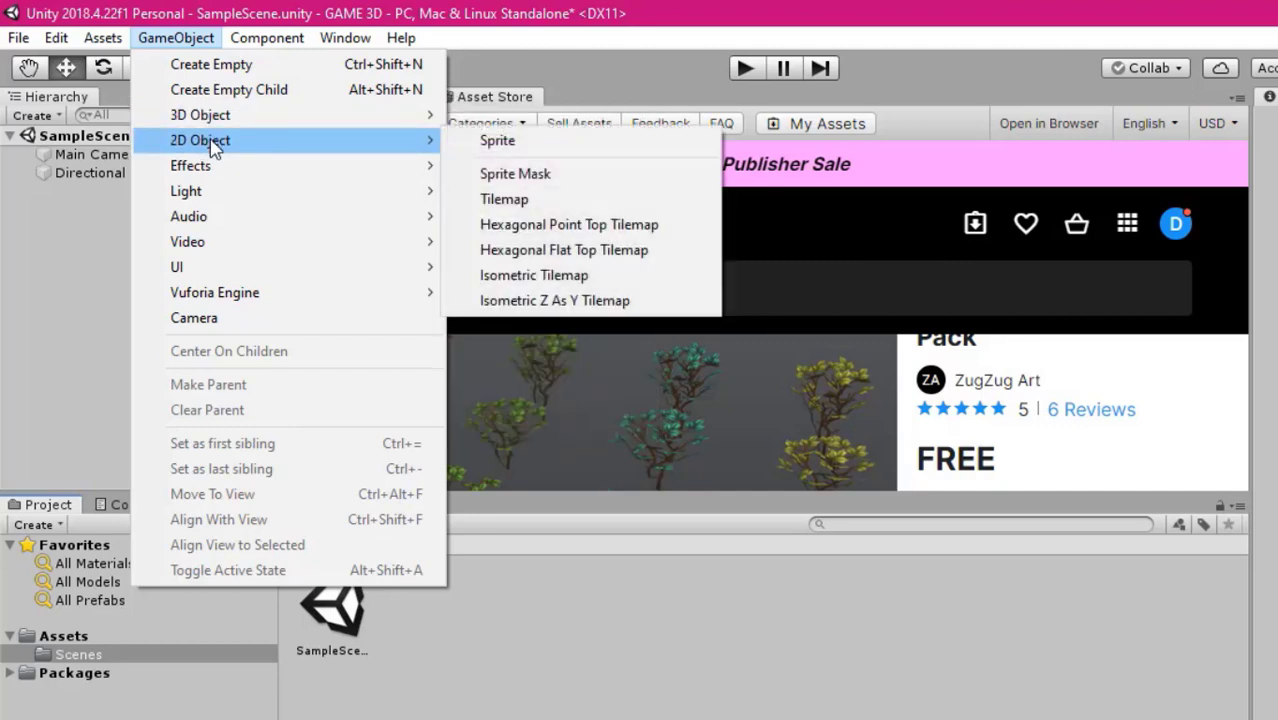
{"action": "mouse_move", "coordinate": [371, 118]}
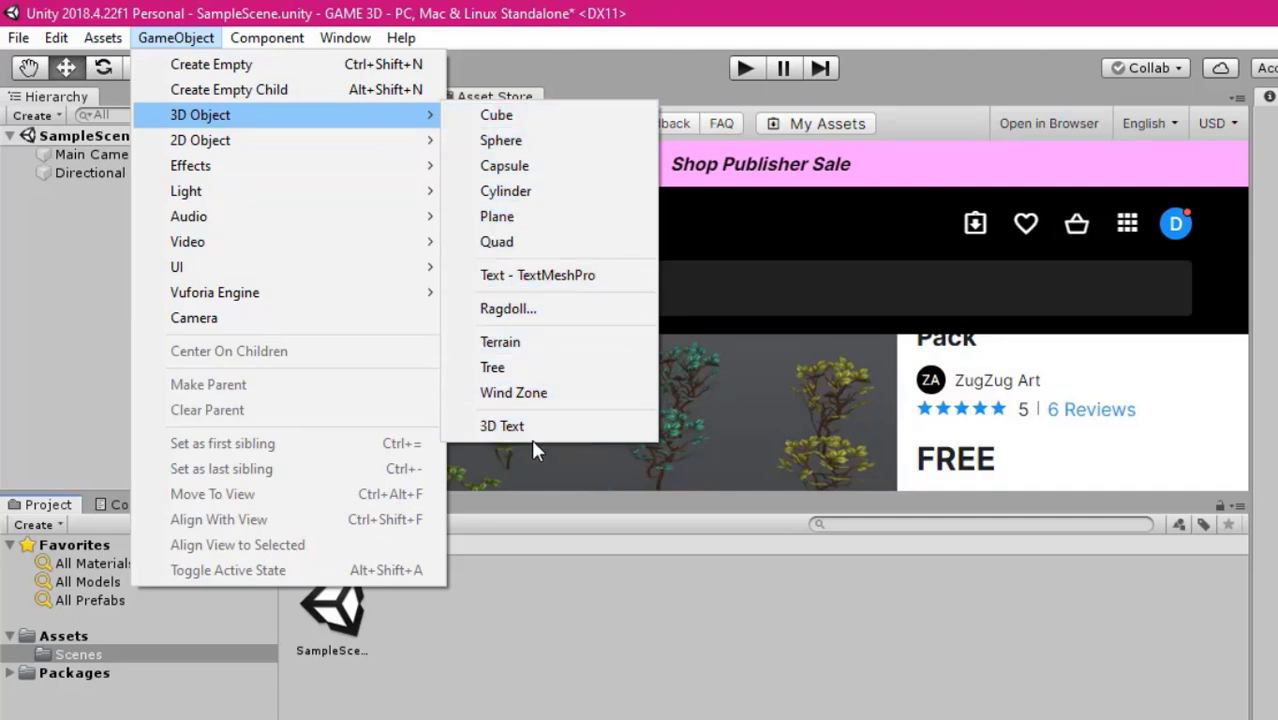
{"action": "mouse_move", "coordinate": [312, 170]}
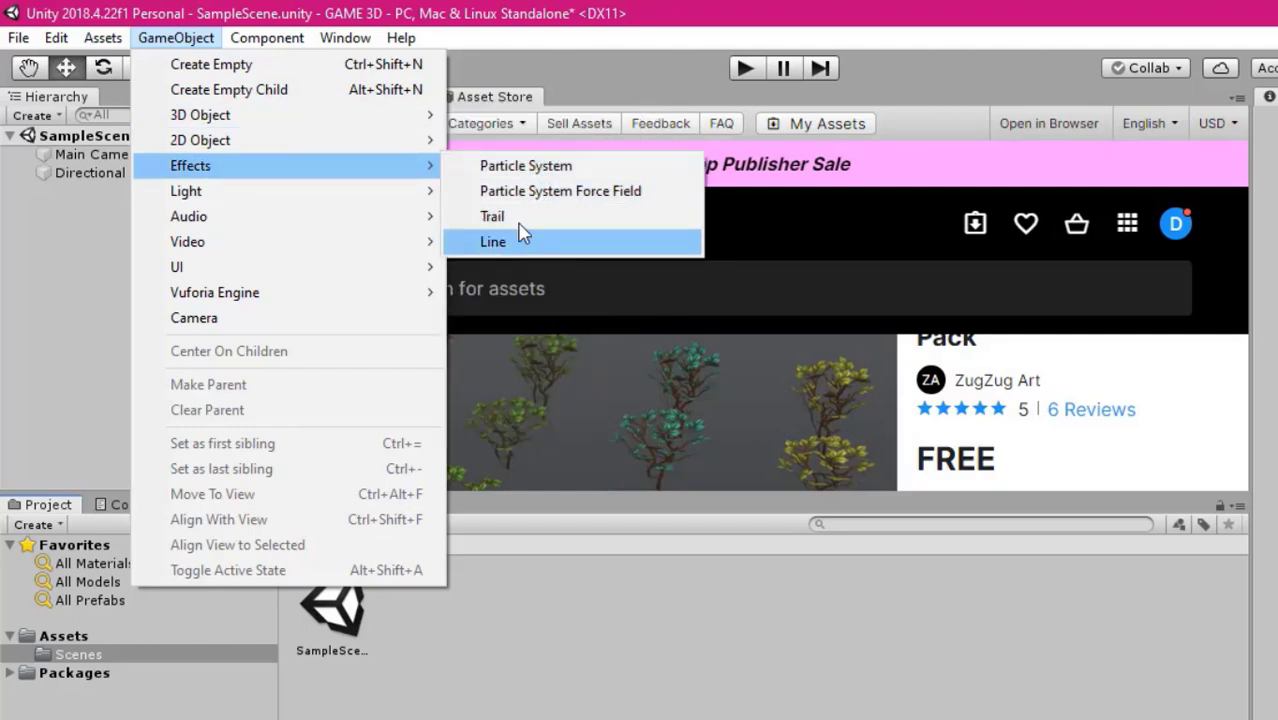
{"action": "mouse_move", "coordinate": [251, 297]}
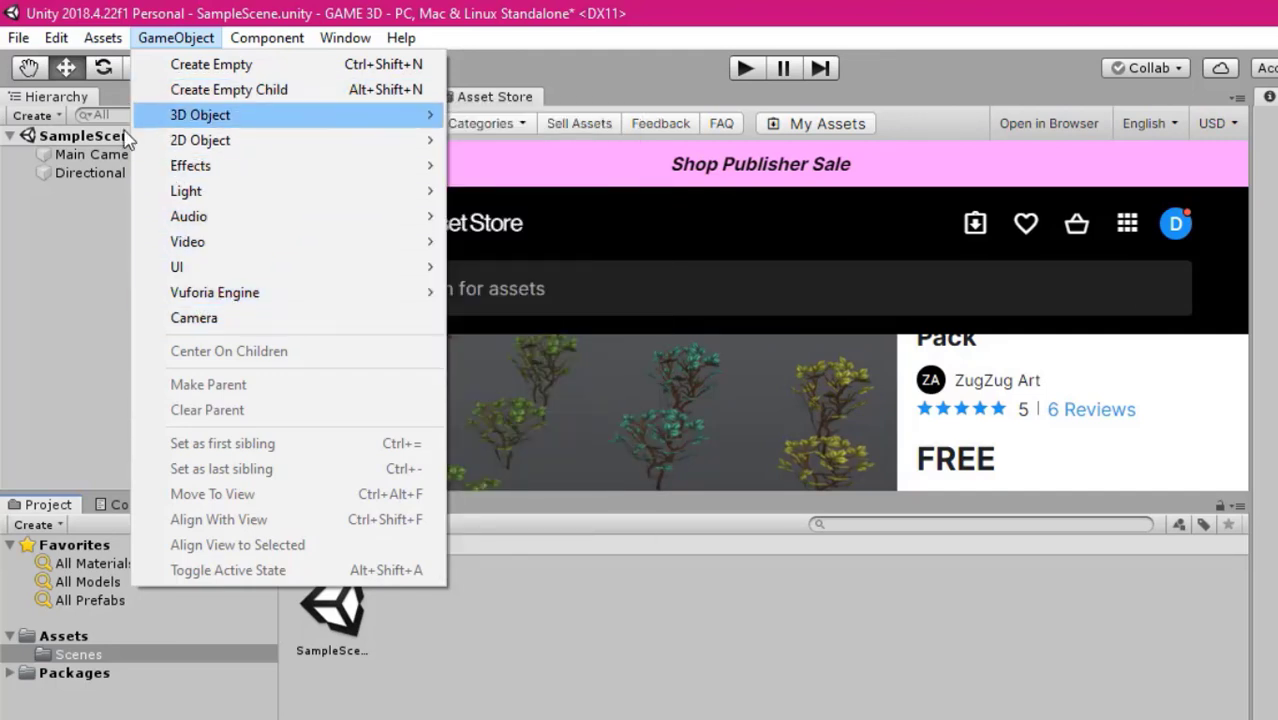
{"action": "left_click", "coordinate": [95, 229]}
Look through the available component categories, including Video, Audio and Network
{"action": "left_click", "coordinate": [264, 40]}
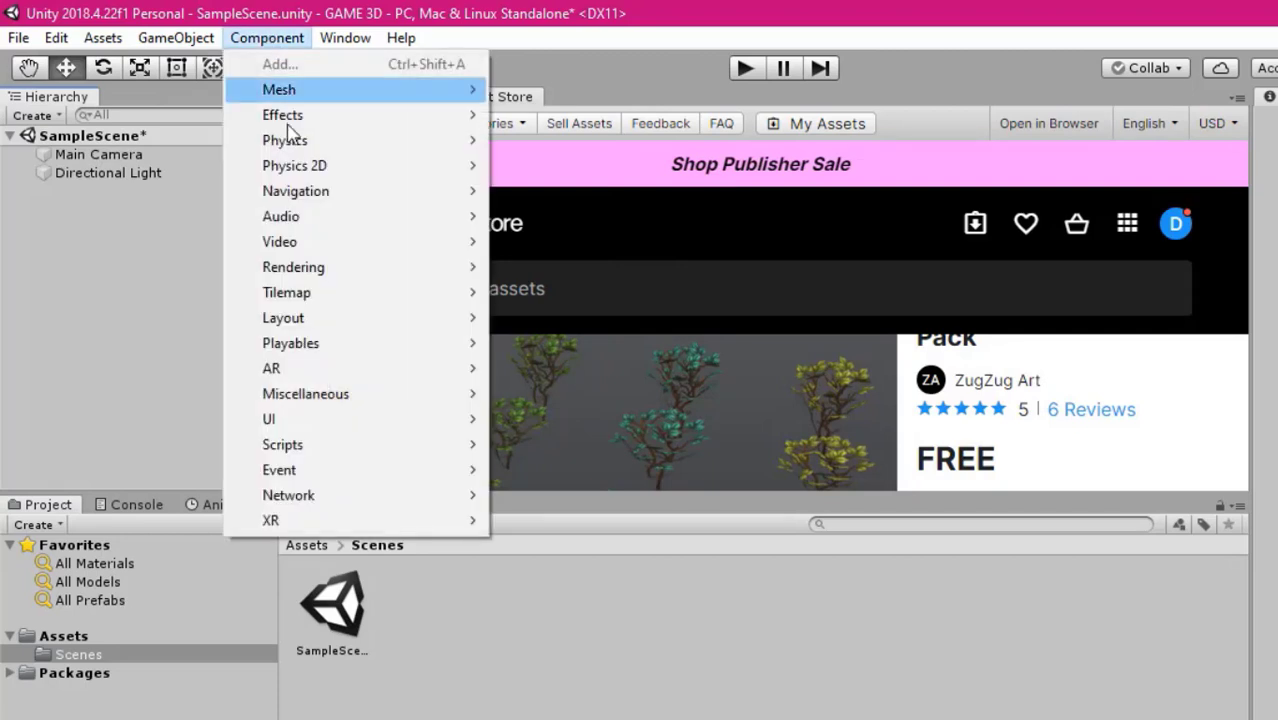
{"action": "mouse_move", "coordinate": [314, 243]}
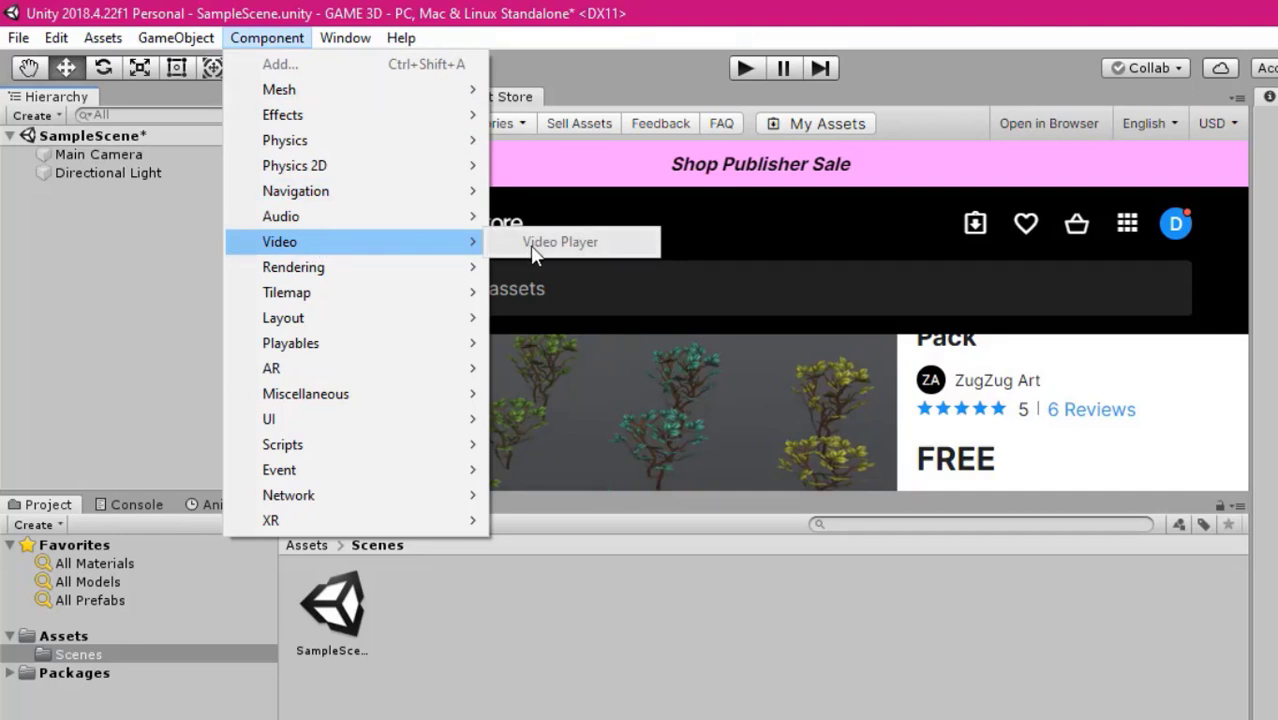
{"action": "mouse_move", "coordinate": [370, 224]}
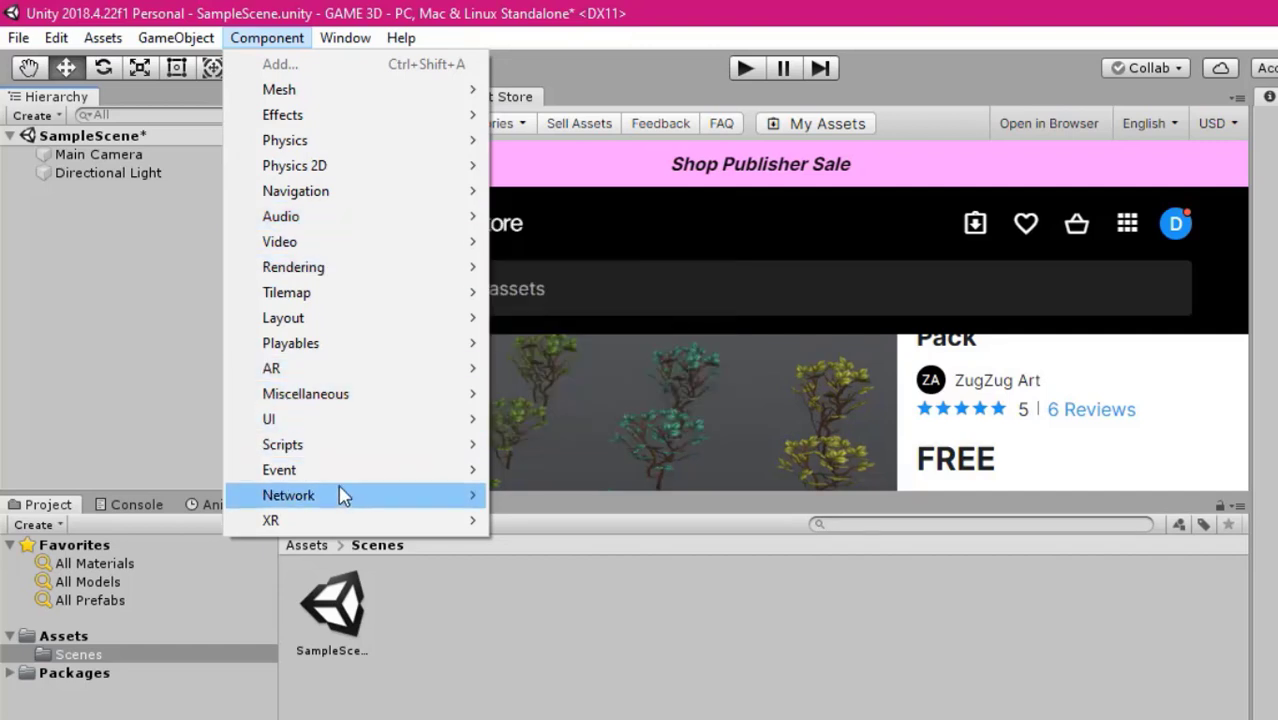
Try the 2 by 3 editor layout and set the layout to Default
{"action": "mouse_move", "coordinate": [330, 40]}
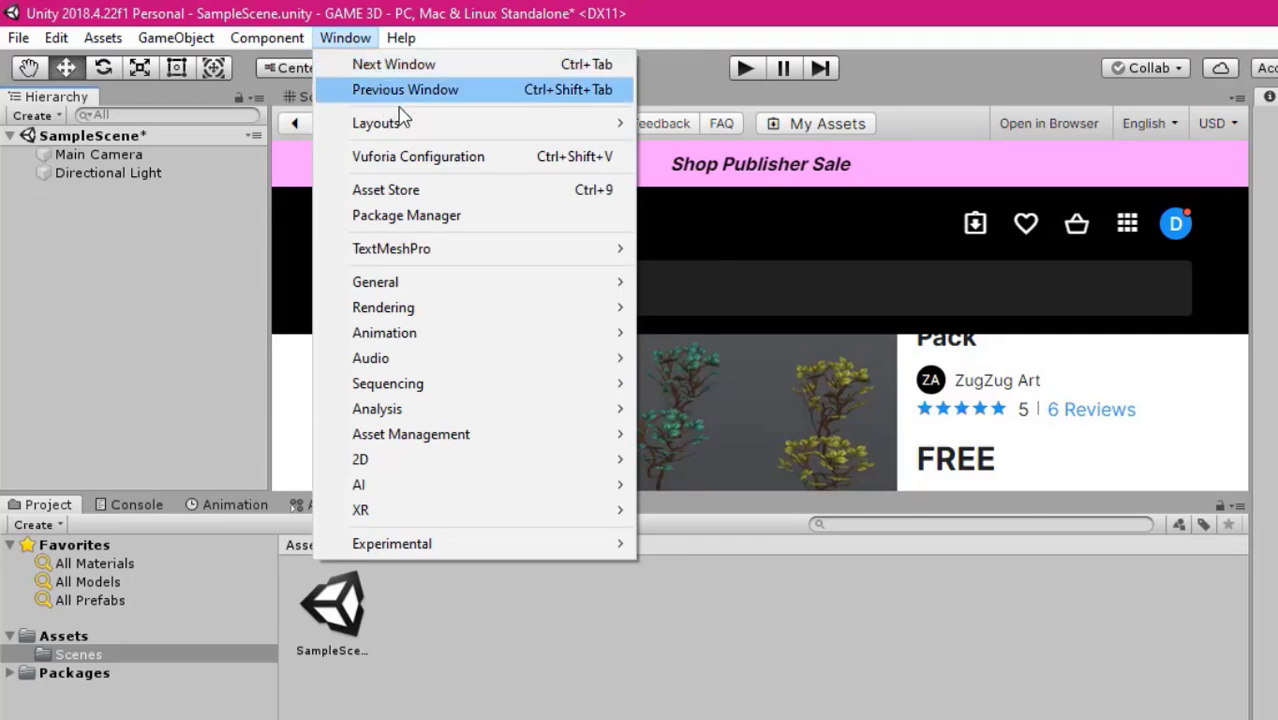
{"action": "mouse_move", "coordinate": [442, 128]}
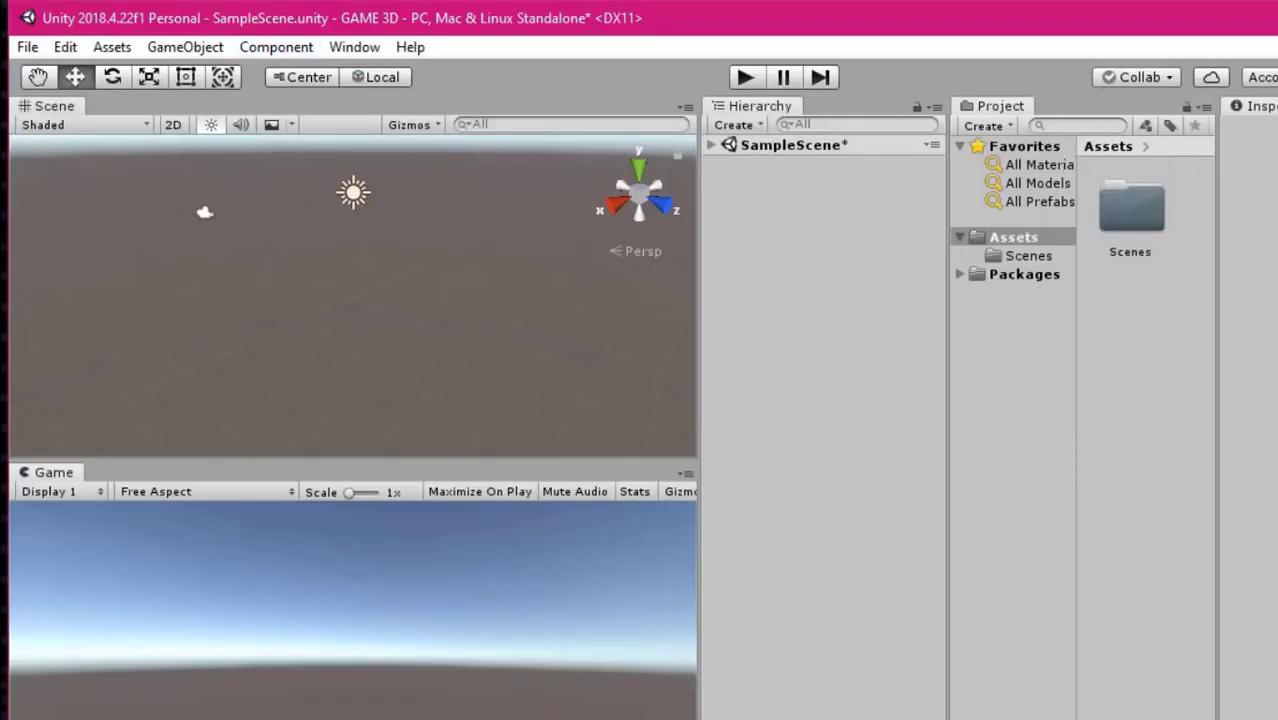
{"action": "left_click", "coordinate": [354, 47]}
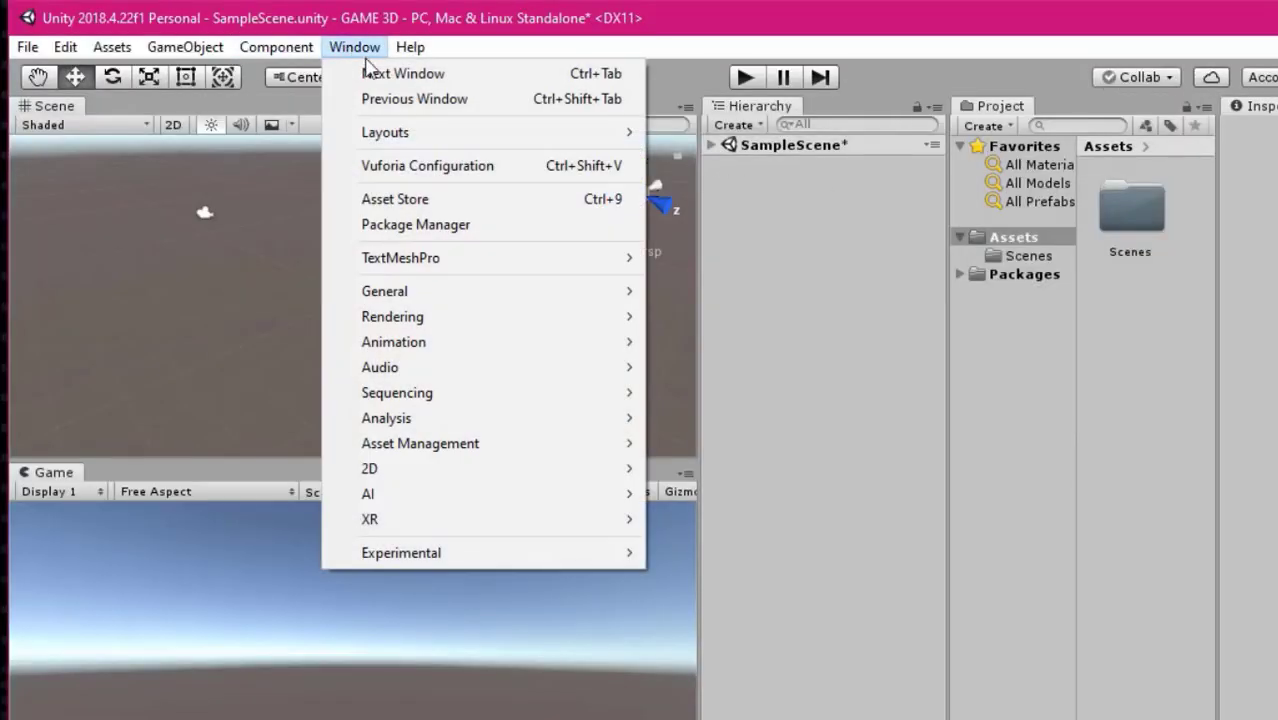
{"action": "mouse_move", "coordinate": [463, 135]}
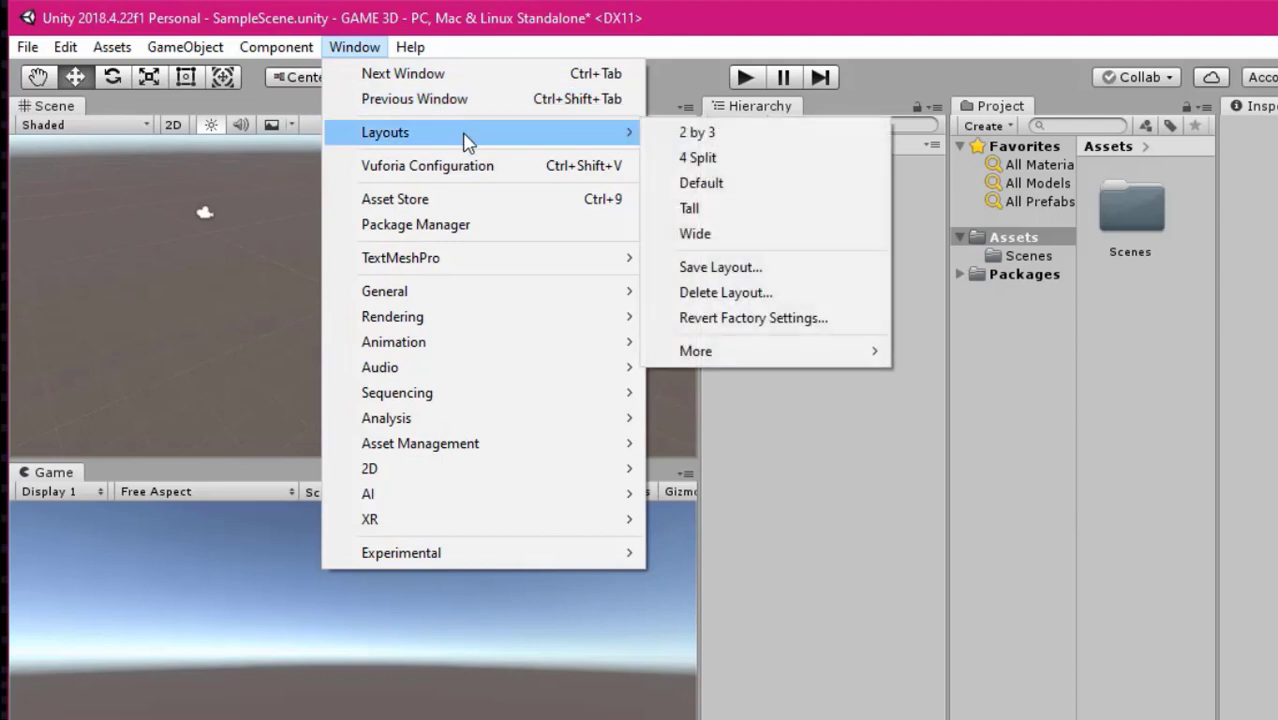
{"action": "left_click", "coordinate": [746, 184]}
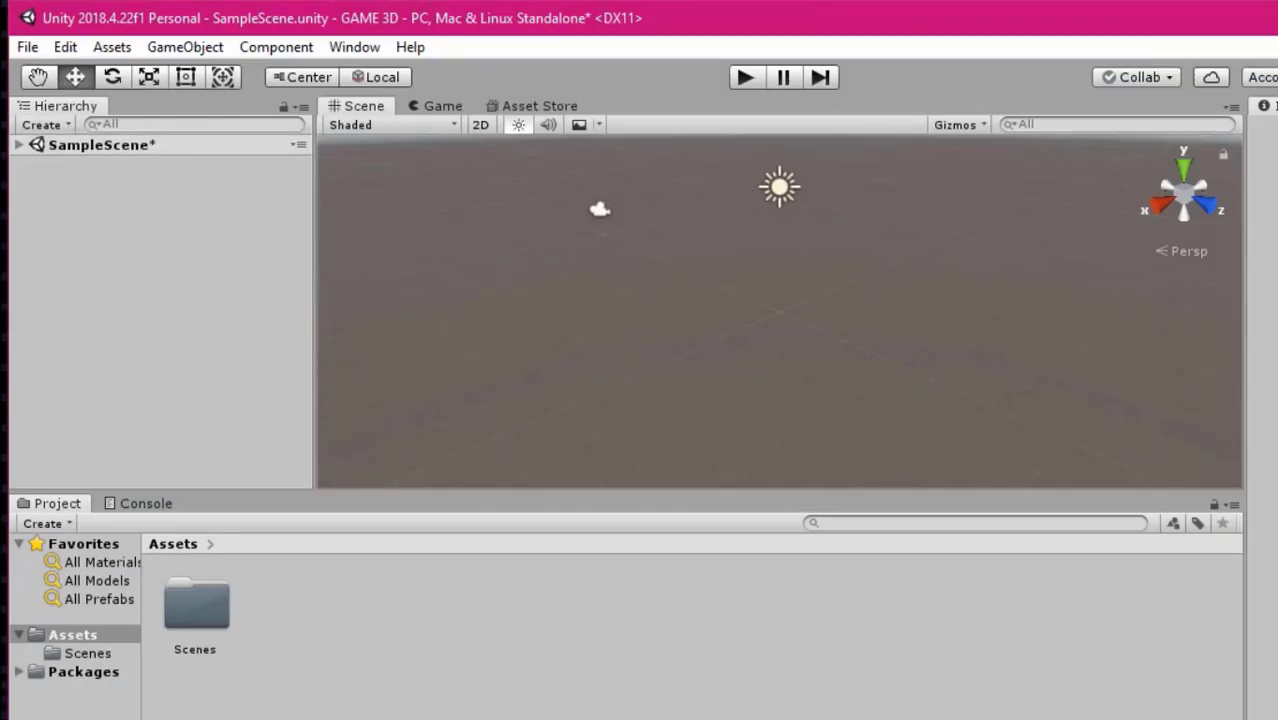
Review the remaining layout and window options and the available Unity help resources, leaving everything unchanged
{"action": "left_click", "coordinate": [344, 44]}
{"action": "mouse_move", "coordinate": [459, 123]}
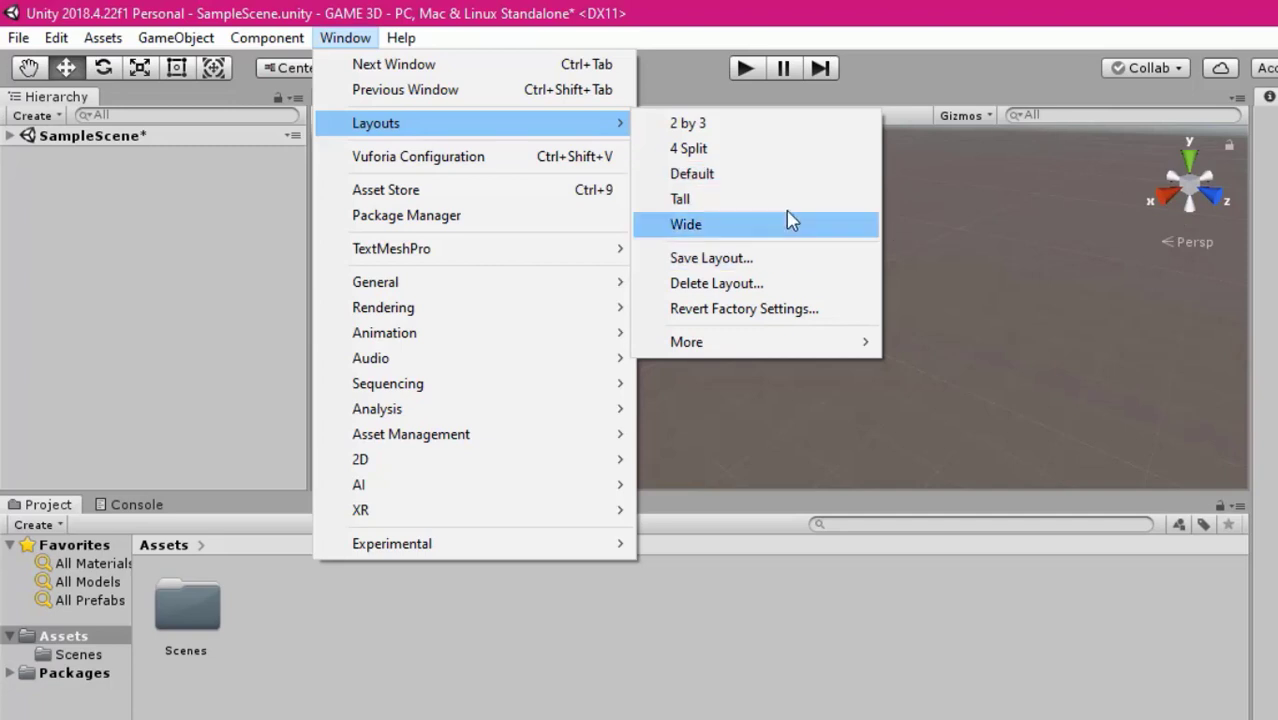
{"action": "mouse_move", "coordinate": [436, 440]}
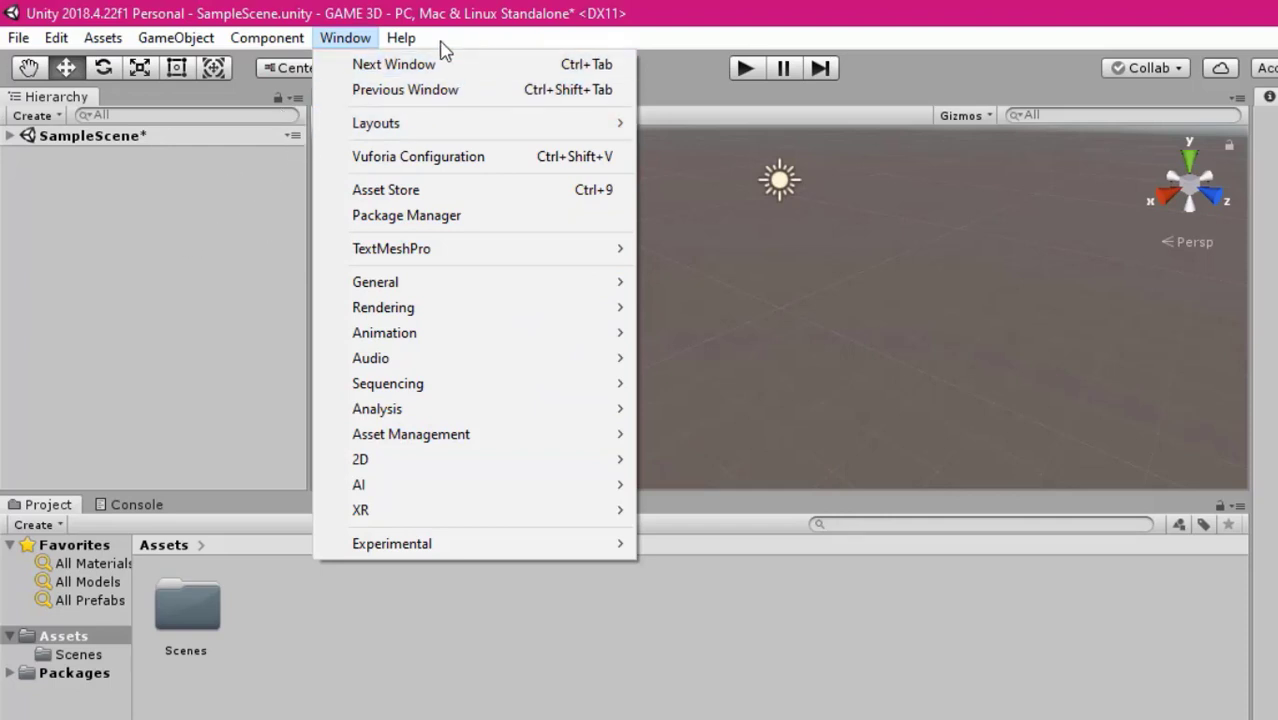
{"action": "mouse_move", "coordinate": [404, 44]}
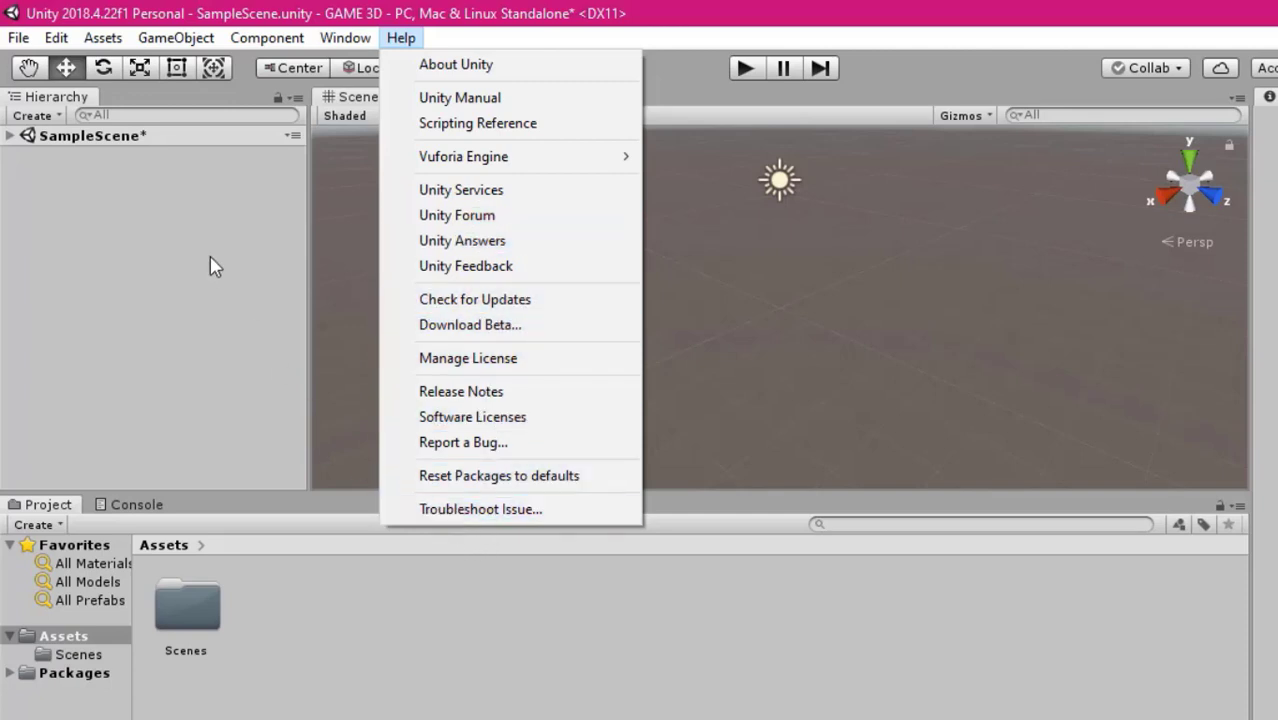
{"action": "left_click", "coordinate": [118, 303]}
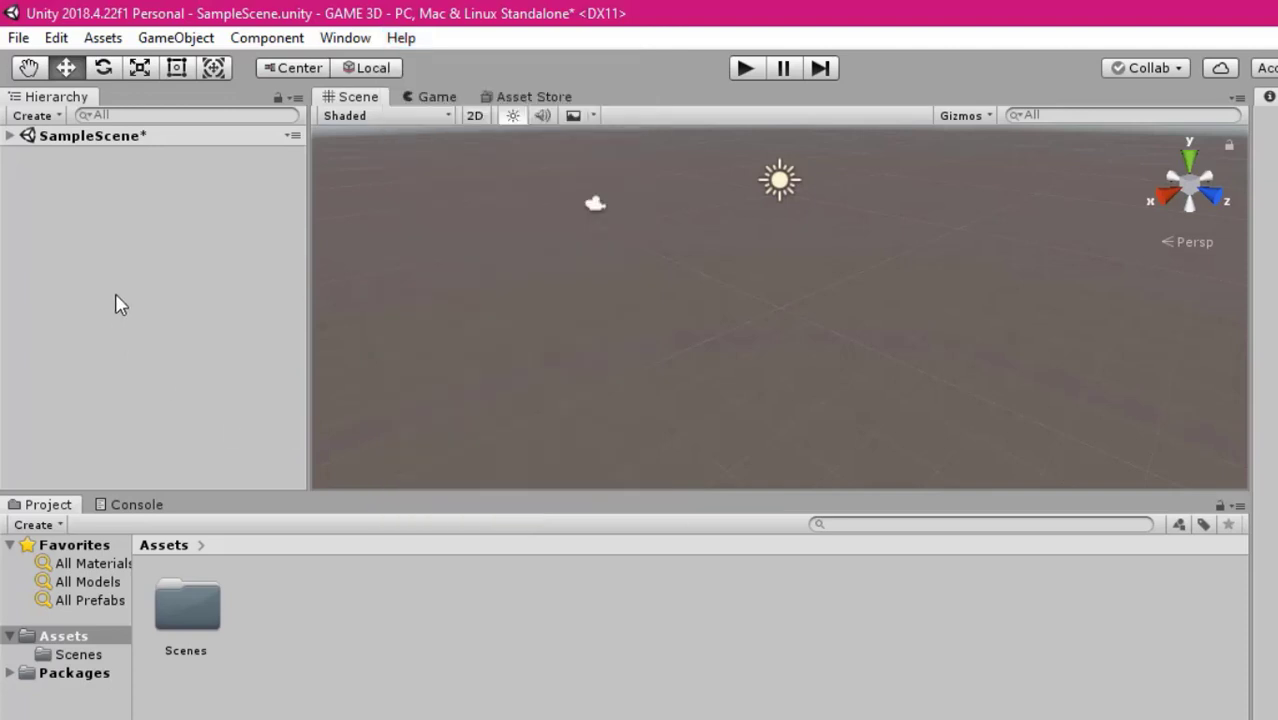
Switch the tool handle position to Pivot and select the Directional Light under SampleScene
{"action": "left_click", "coordinate": [290, 68]}
{"action": "left_click", "coordinate": [295, 68]}
{"action": "left_click", "coordinate": [300, 68]}
{"action": "left_click", "coordinate": [10, 136]}
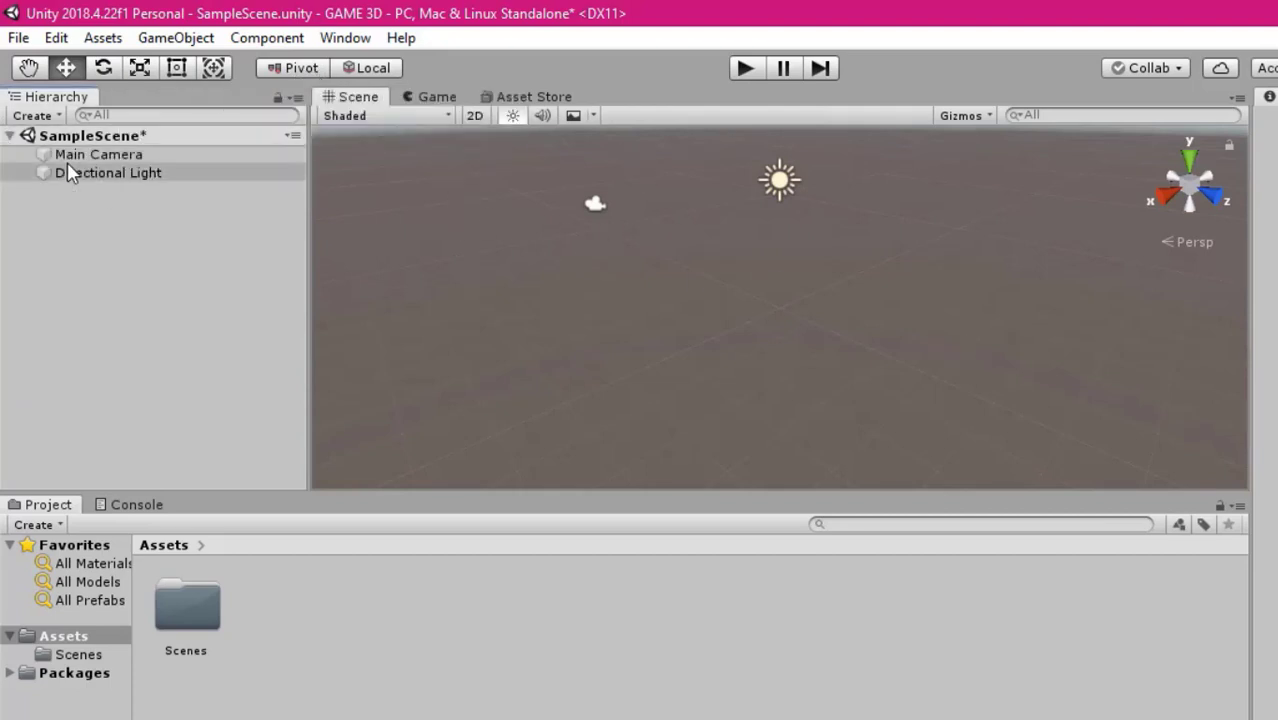
{"action": "left_click", "coordinate": [74, 167]}
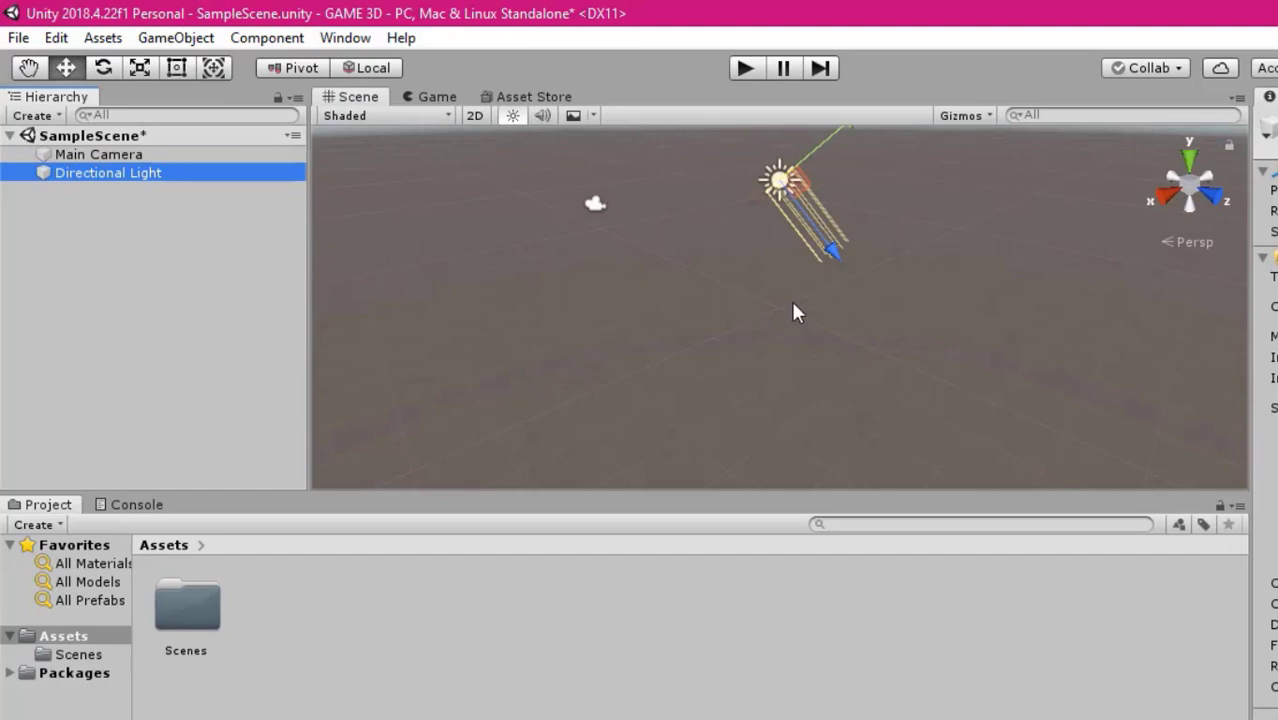
Compare the Center and Pivot handle positions on the Directional Light, ending on Pivot
{"action": "left_click", "coordinate": [296, 72]}
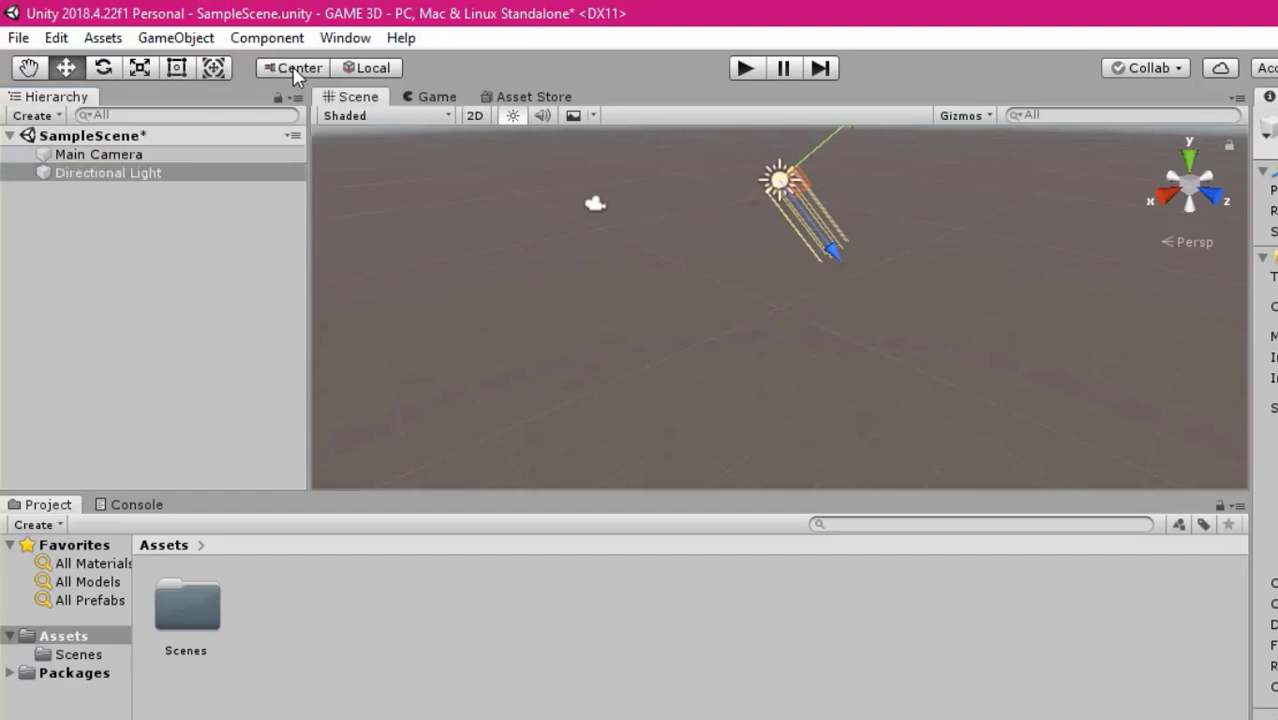
{"action": "left_click", "coordinate": [296, 74]}
{"action": "left_click", "coordinate": [281, 72]}
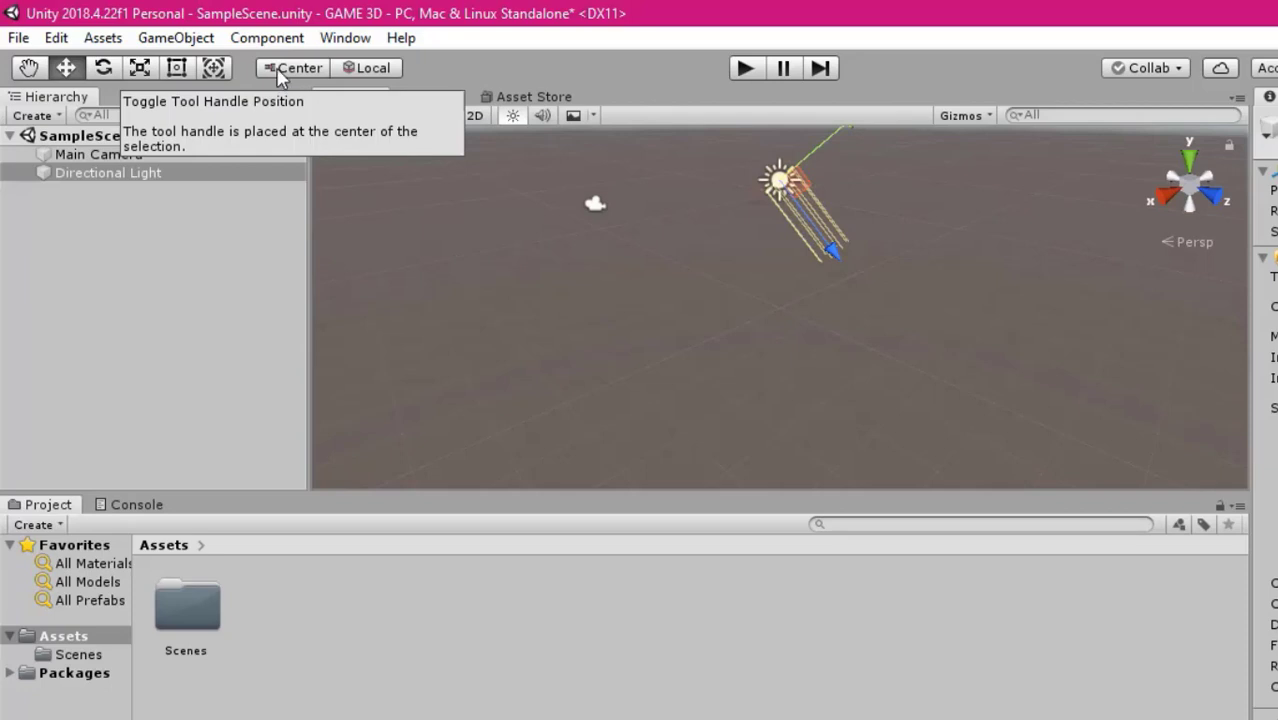
{"action": "scroll", "coordinate": [898, 240], "scroll_direction": "down", "scroll_amount": 3}
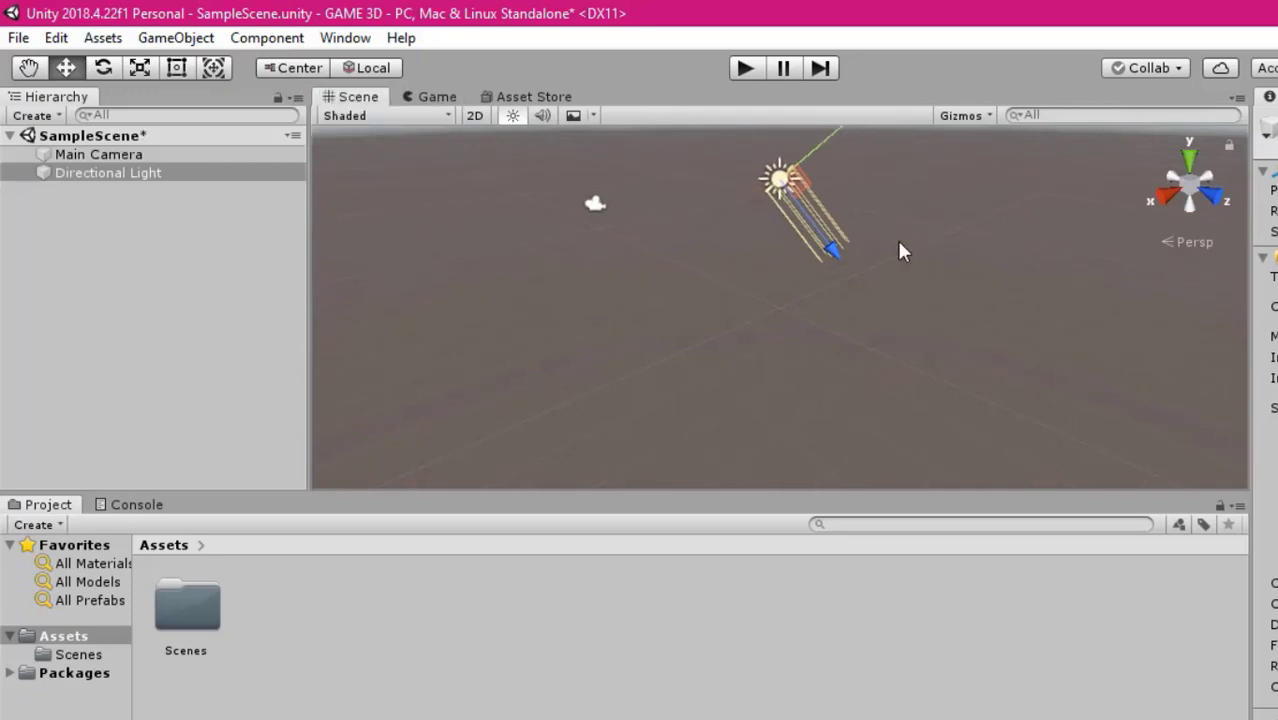
{"action": "scroll", "coordinate": [900, 250], "scroll_direction": "down", "scroll_amount": 2}
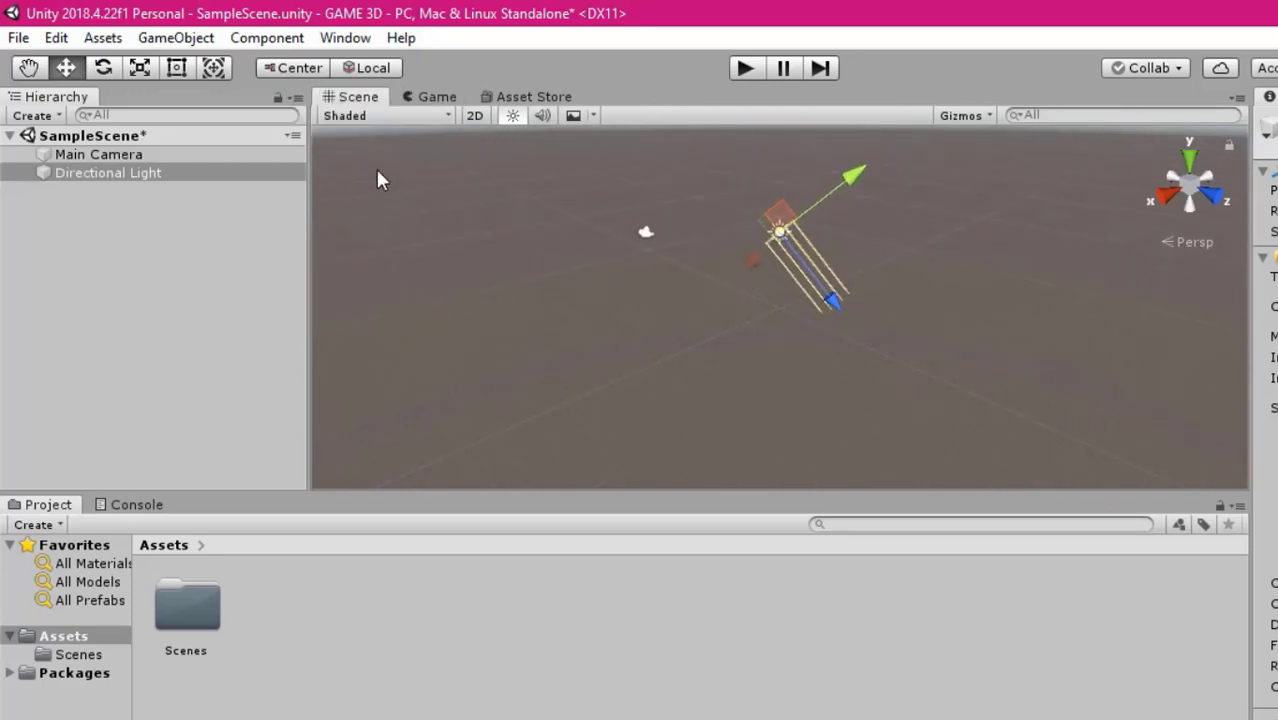
{"action": "scroll", "coordinate": [850, 285], "scroll_direction": "up", "scroll_amount": 3}
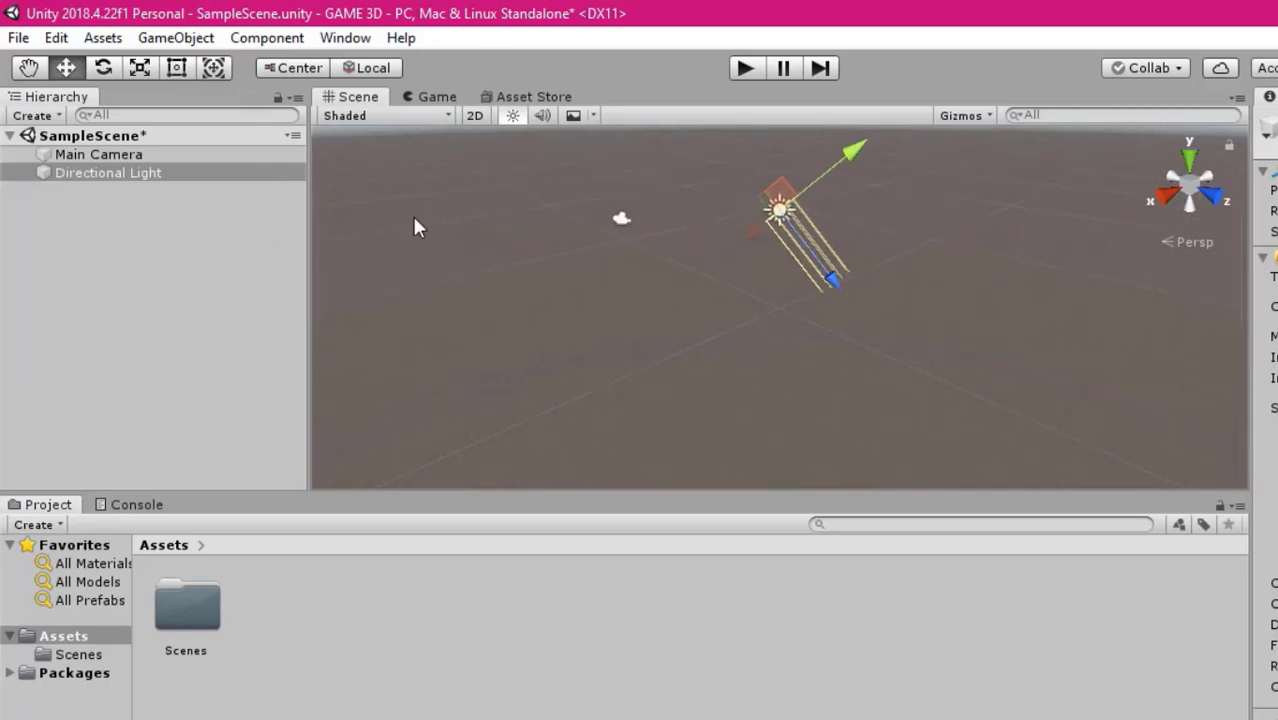
{"action": "left_click", "coordinate": [292, 72]}
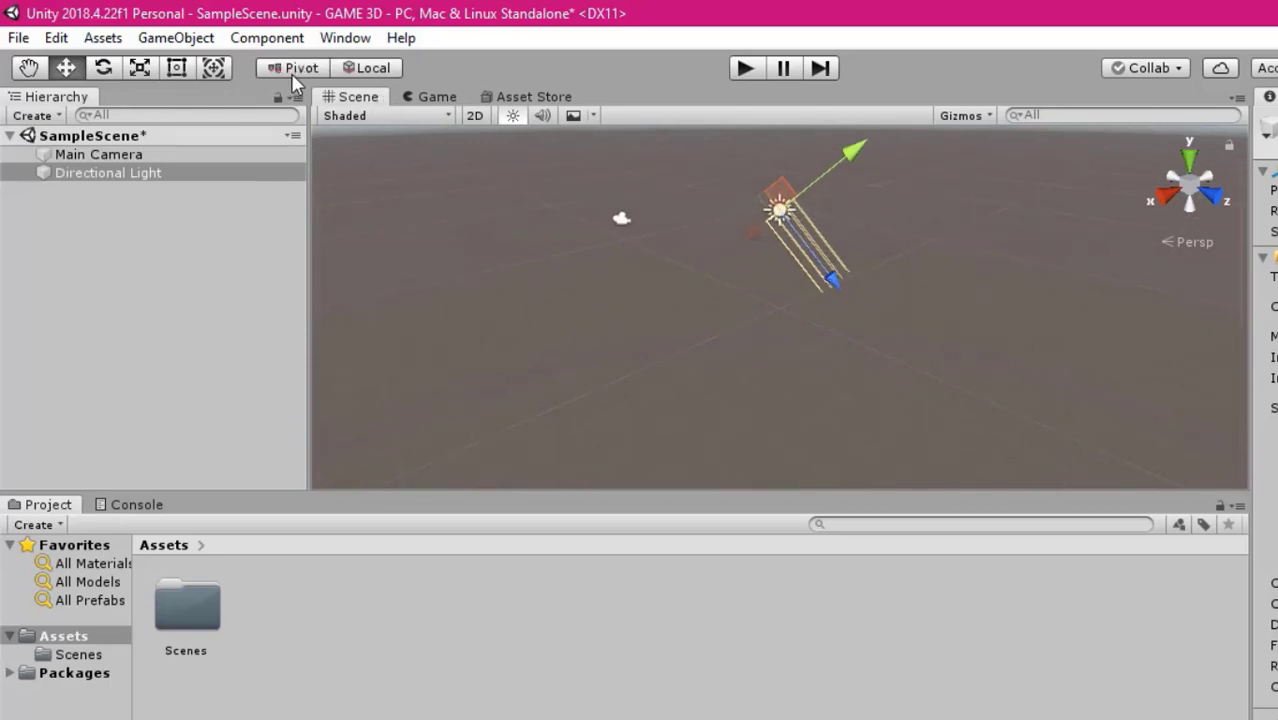
Compare the Local and Global handle orientations on the Directional Light and set the orientation to Global
{"action": "left_click", "coordinate": [362, 70]}
{"action": "left_click", "coordinate": [361, 73]}
{"action": "left_click", "coordinate": [361, 73]}
{"action": "left_click", "coordinate": [361, 73]}
{"action": "left_click", "coordinate": [361, 73]}
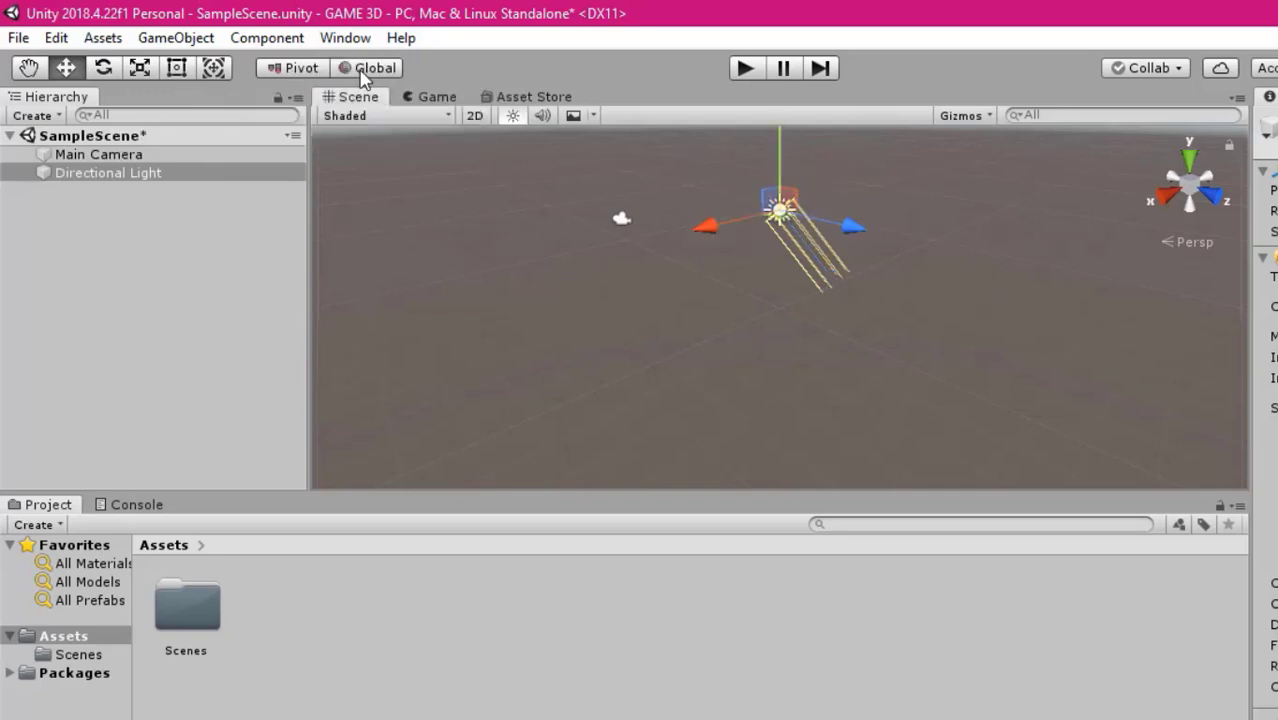
{"action": "left_click", "coordinate": [361, 73]}
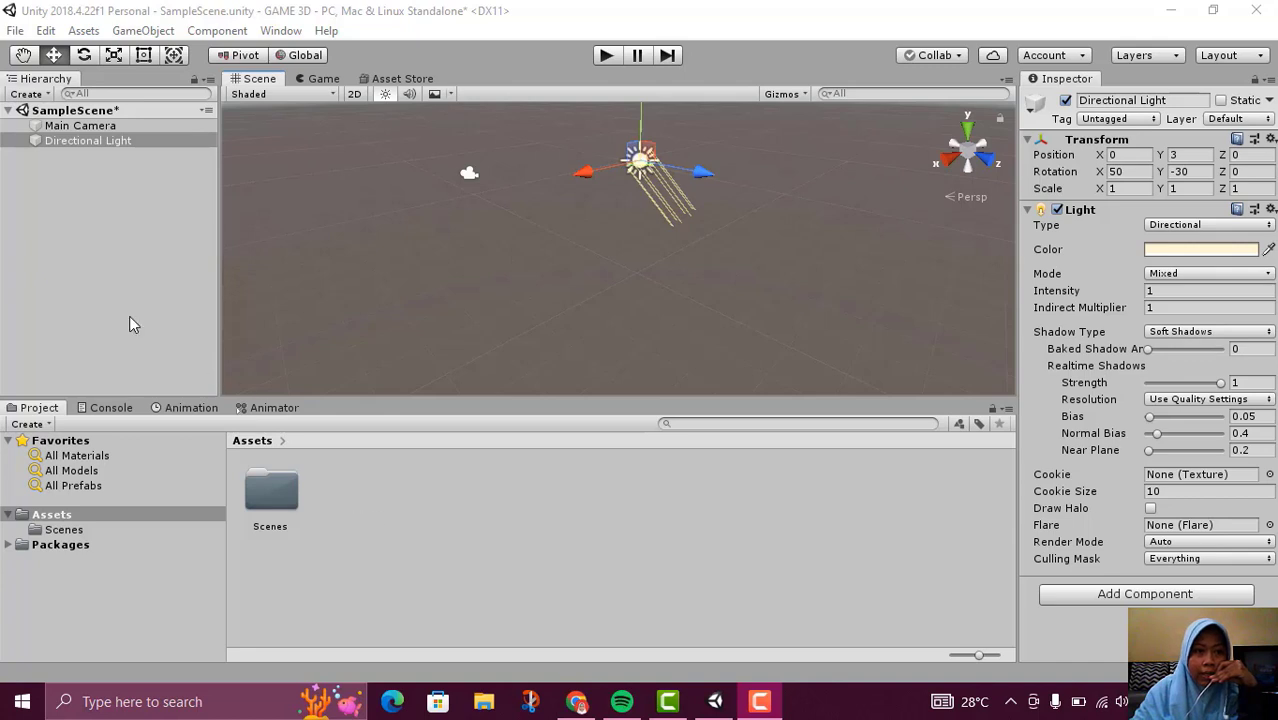
Add a 3D cube to SampleScene
{"action": "right_click", "coordinate": [98, 263]}
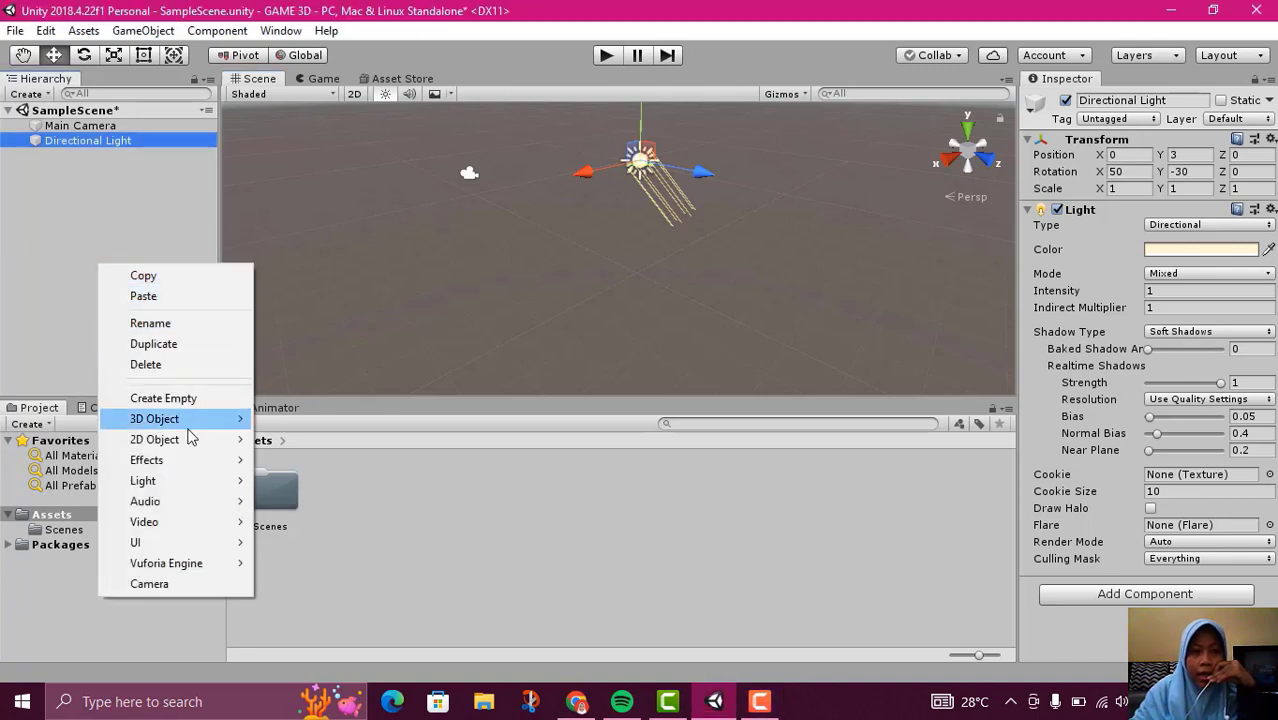
{"action": "mouse_move", "coordinate": [188, 428]}
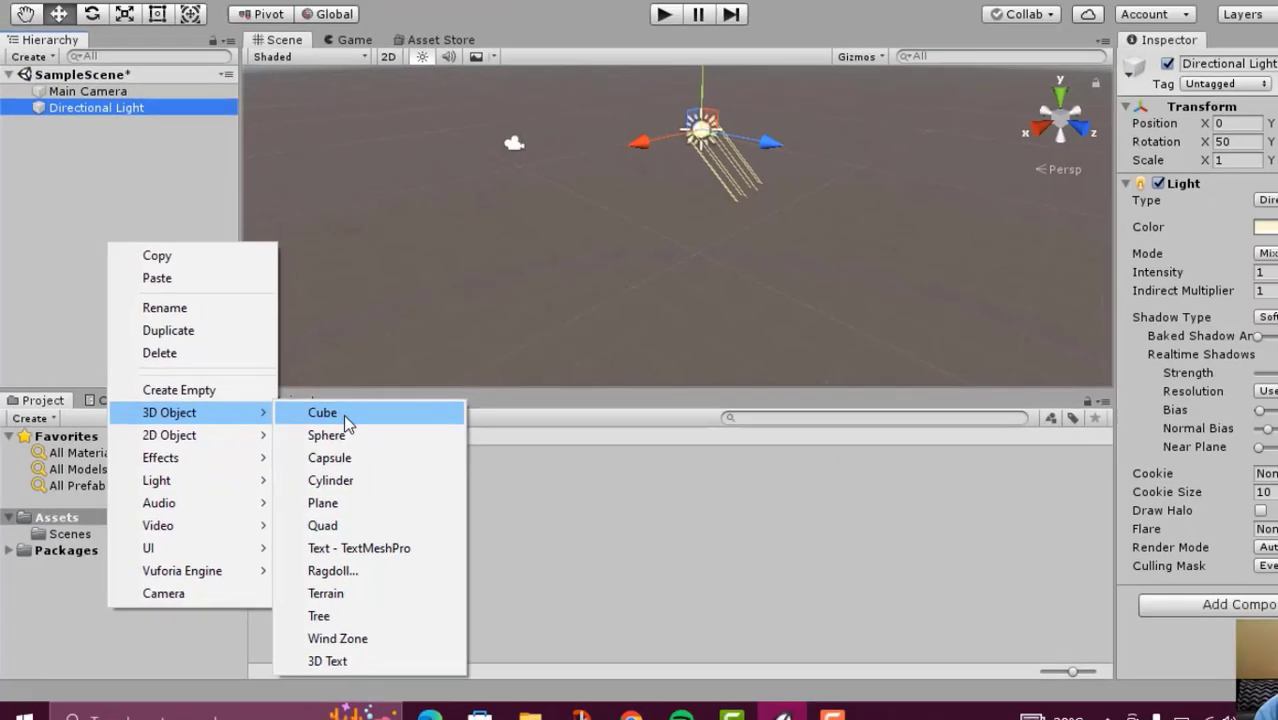
{"action": "left_click", "coordinate": [430, 392]}
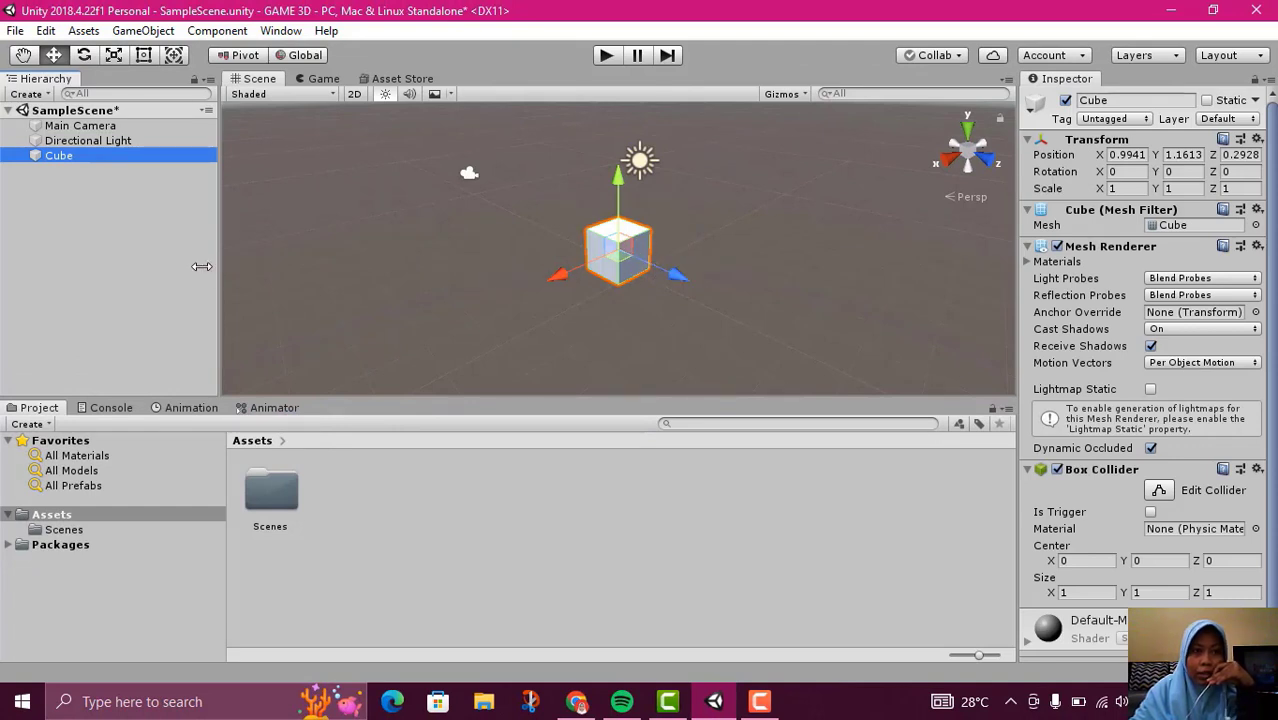
Add a 3D cylinder and move it away from the cube to about X 3.69, Z -1.32
{"action": "right_click", "coordinate": [49, 261]}
{"action": "mouse_move", "coordinate": [110, 417]}
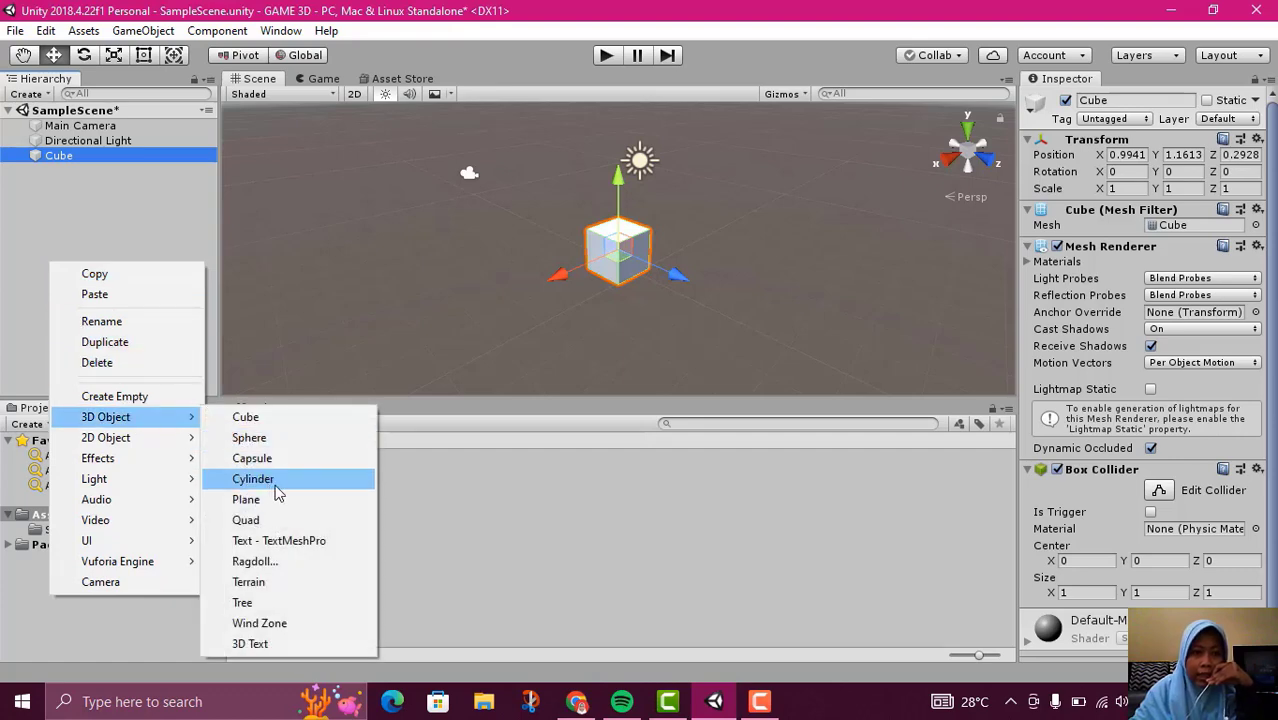
{"action": "left_click", "coordinate": [253, 479]}
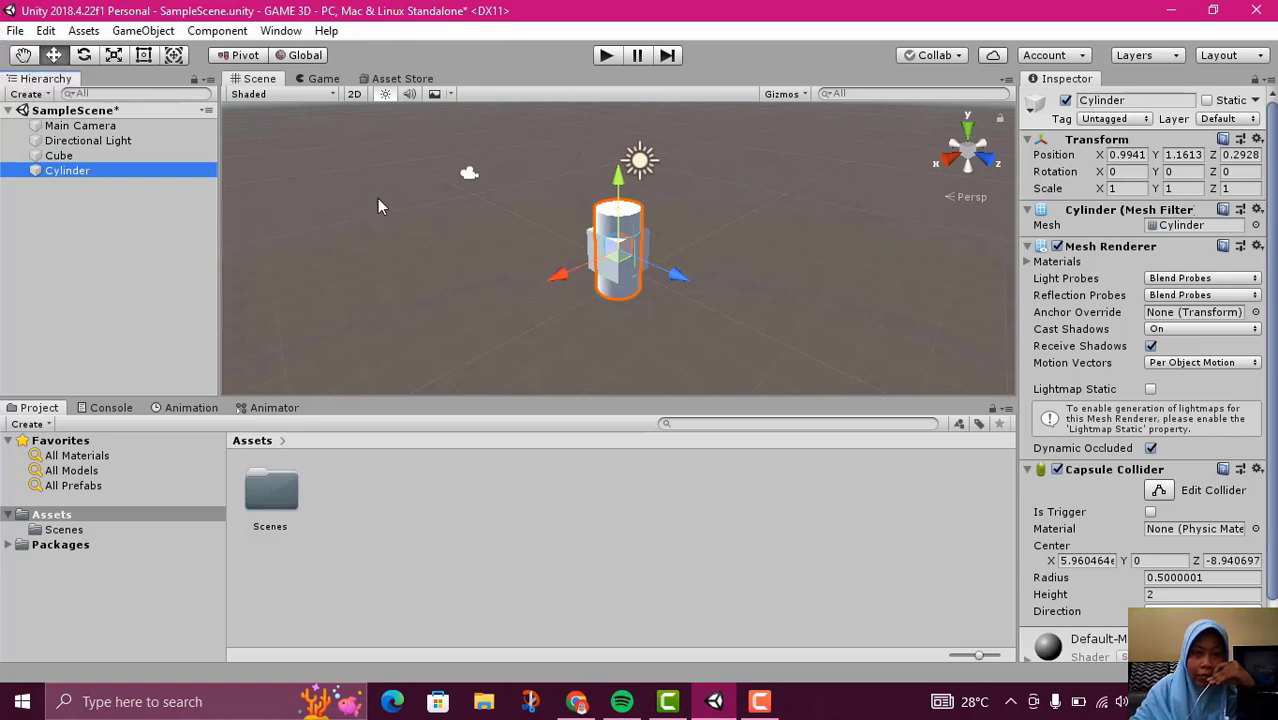
{"action": "left_click_drag", "start_coordinate": [567, 274], "coordinate": [440, 325]}
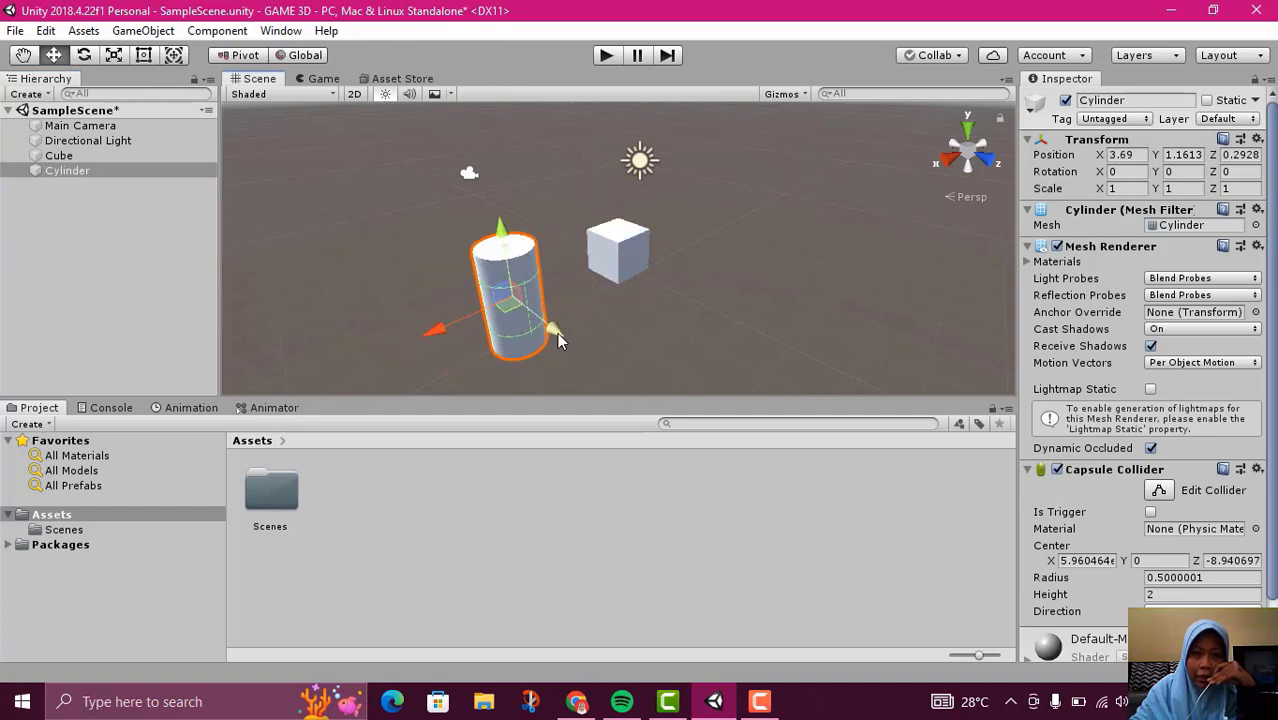
{"action": "left_click_drag", "start_coordinate": [556, 331], "coordinate": [524, 298]}
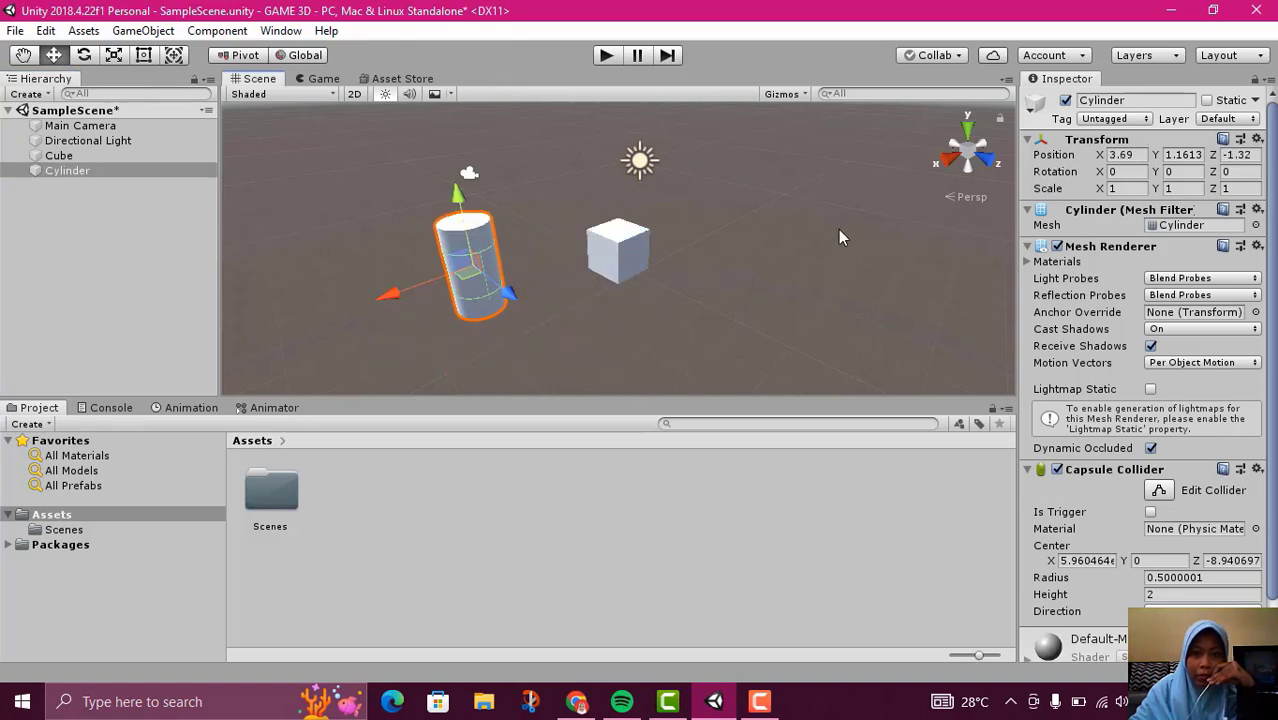
Examine the cube and cylinder in the scene view from different distances and positions
{"action": "middle_click_drag", "start_coordinate": [840, 237], "coordinate": [844, 219]}
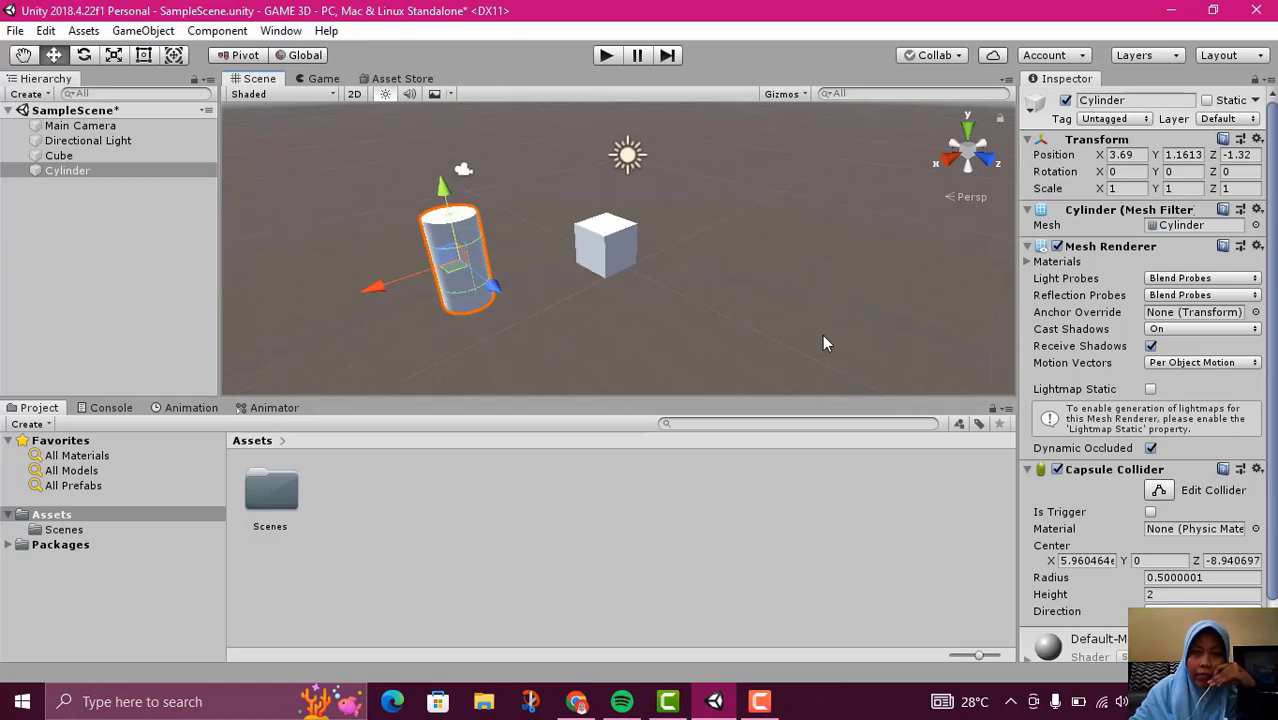
{"action": "scroll", "coordinate": [678, 267], "scroll_direction": "down", "scroll_amount": 4}
{"action": "scroll", "coordinate": [678, 267], "scroll_direction": "up", "scroll_amount": 8}
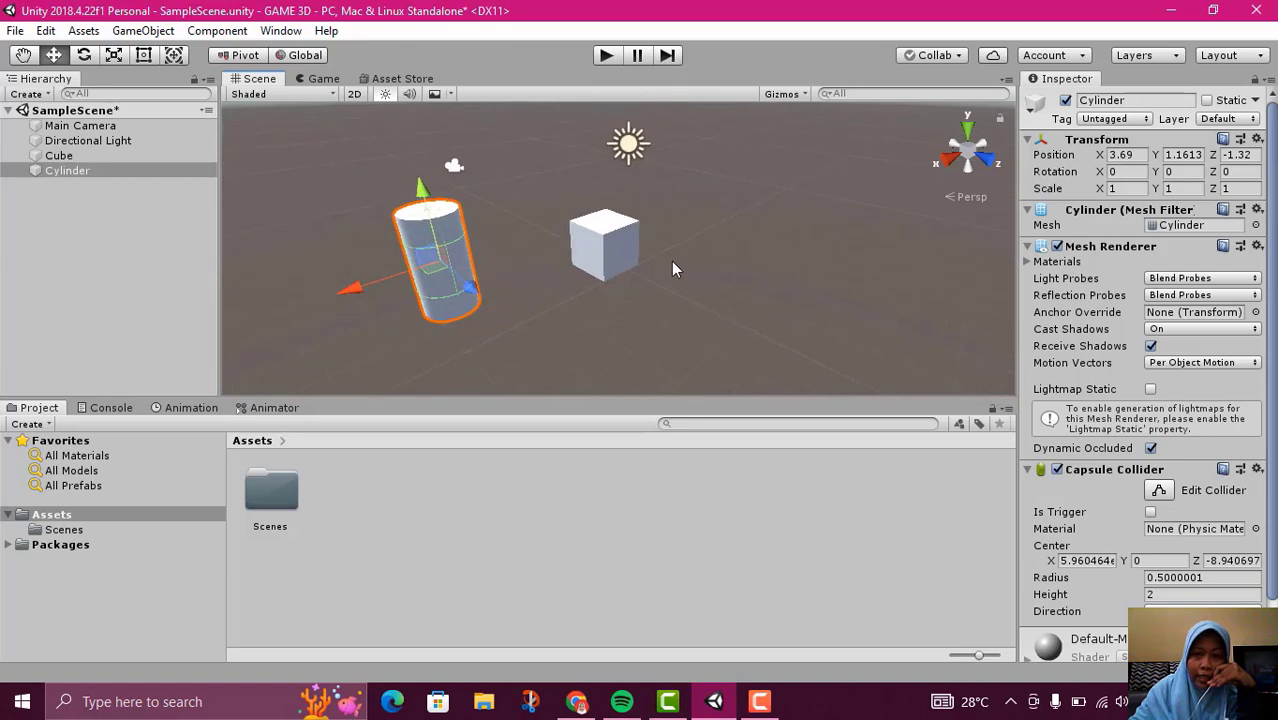
{"action": "scroll", "coordinate": [684, 267], "scroll_direction": "down", "scroll_amount": 2}
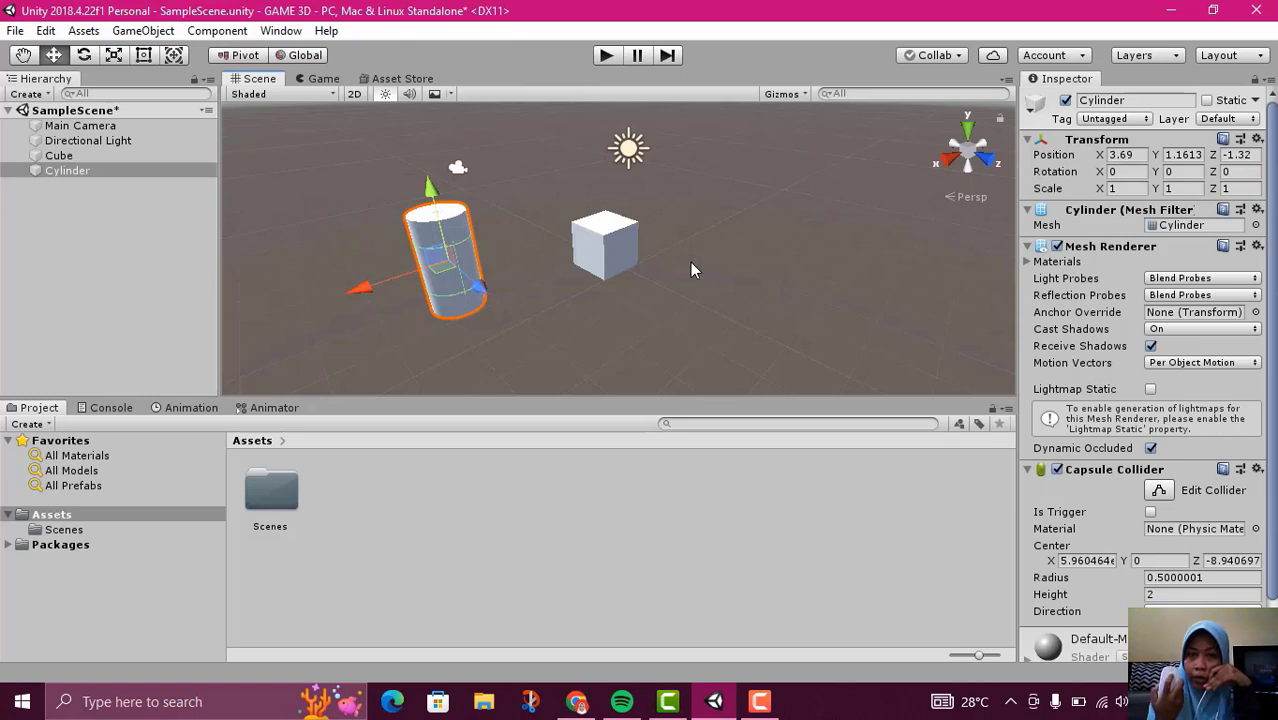
{"action": "scroll", "coordinate": [692, 268], "scroll_direction": "up", "scroll_amount": 1}
{"action": "scroll", "coordinate": [692, 268], "scroll_direction": "up", "scroll_amount": 2}
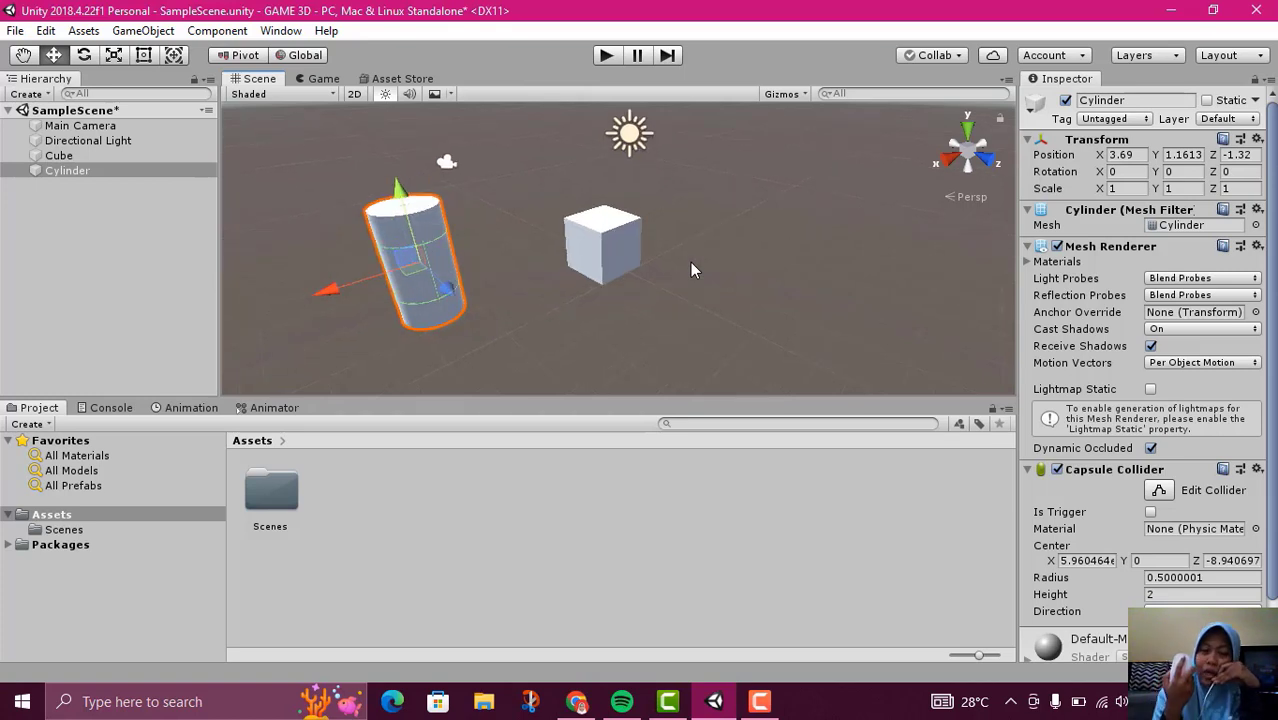
{"action": "scroll", "coordinate": [690, 268], "scroll_direction": "down", "scroll_amount": 4}
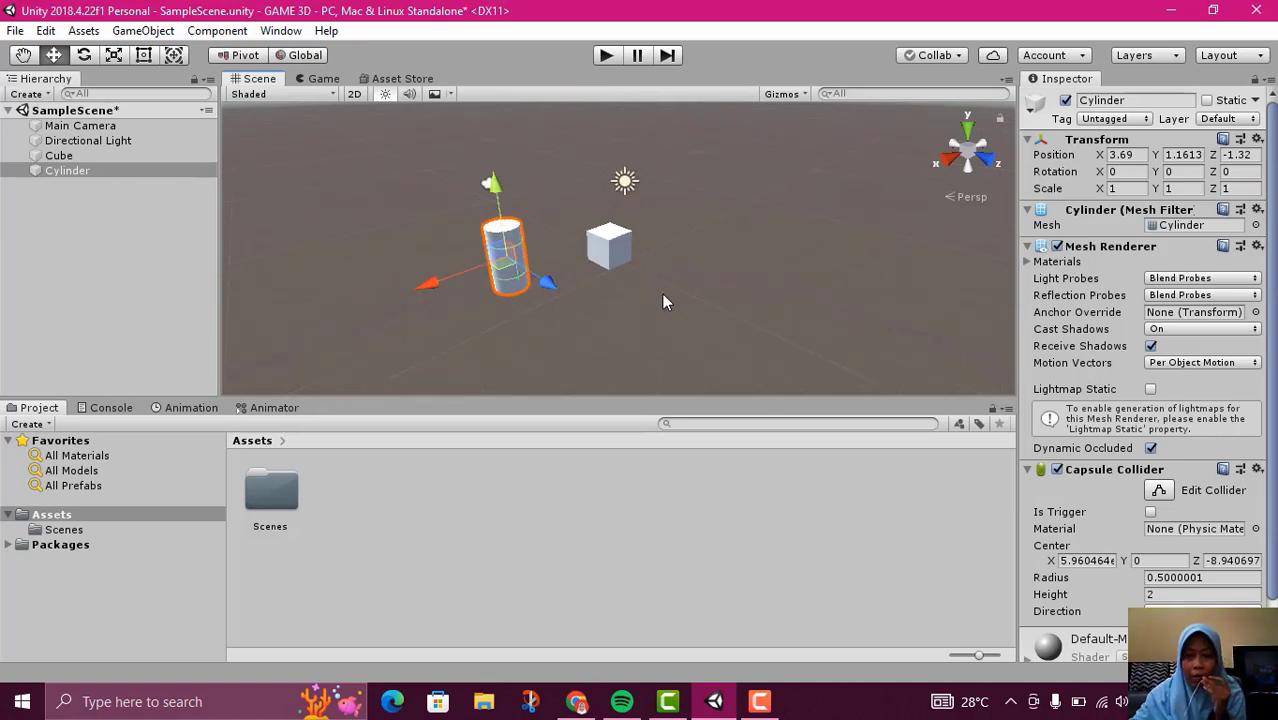
{"action": "middle_click_drag", "start_coordinate": [712, 275], "coordinate": [743, 240]}
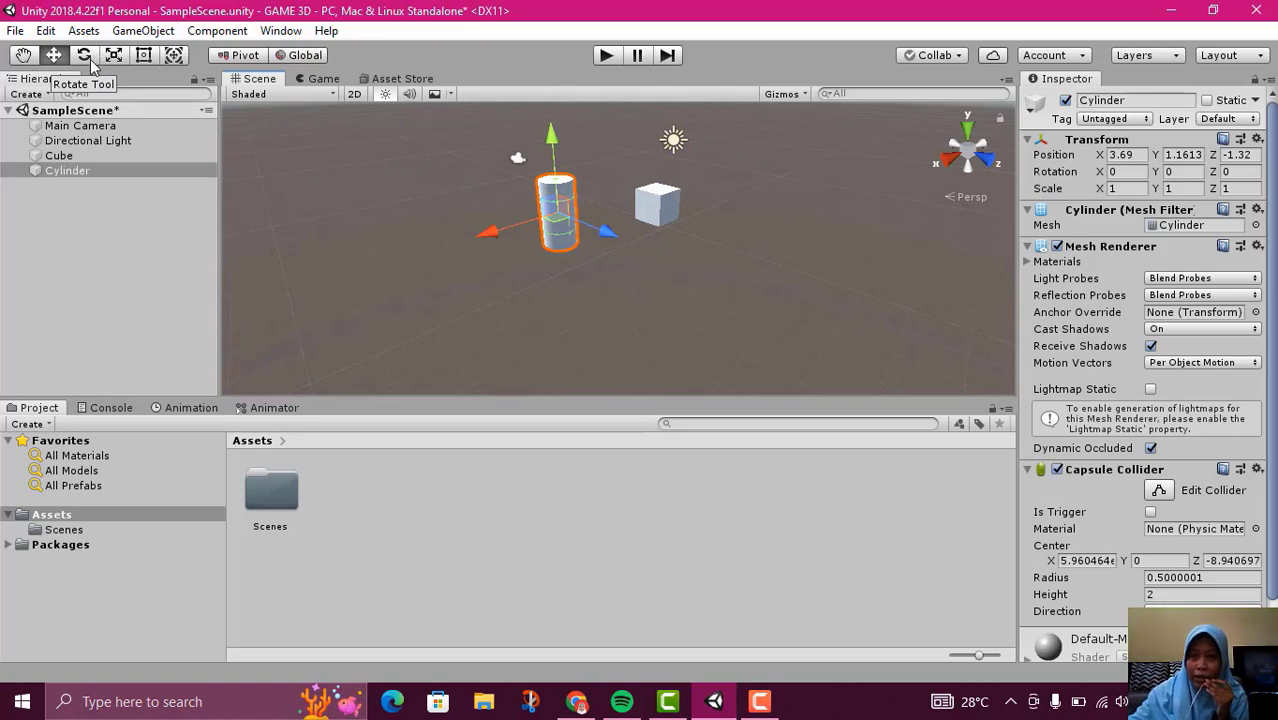
{"action": "mouse_move", "coordinate": [714, 275]}
{"action": "middle_mouse_down"}
{"action": "mouse_move", "coordinate": [525, 187]}
{"action": "mouse_move", "coordinate": [766, 239]}
{"action": "mouse_move", "coordinate": [711, 270]}
{"action": "middle_mouse_up"}
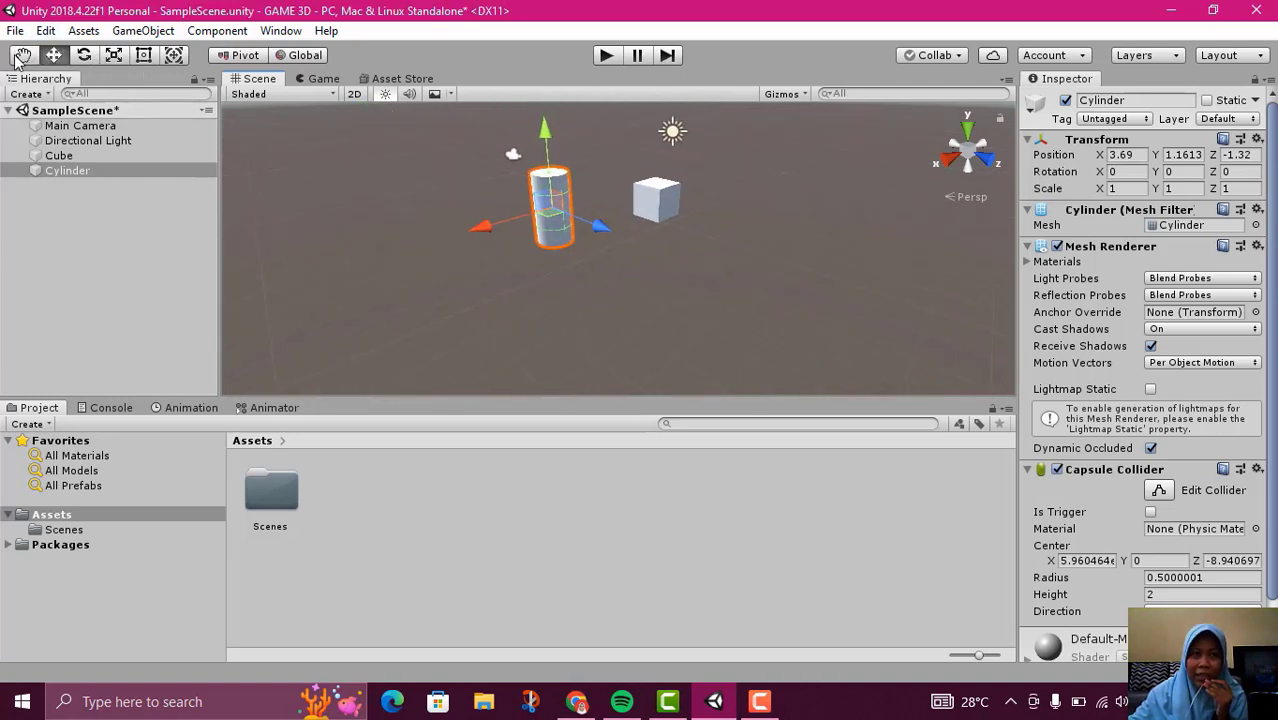
{"action": "middle_click_drag", "start_coordinate": [752, 230], "coordinate": [807, 239]}
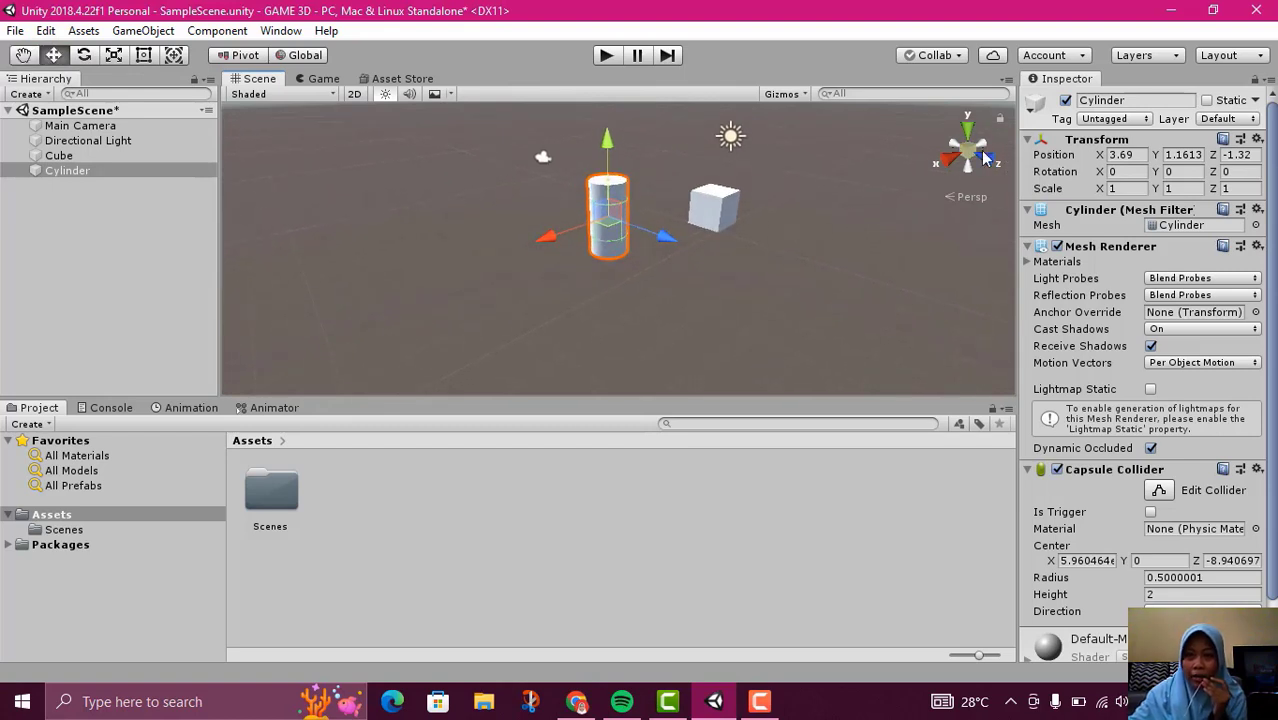
View the scene from the top, front and back, and try 2D mode before returning to 3D
{"action": "left_click", "coordinate": [967, 130]}
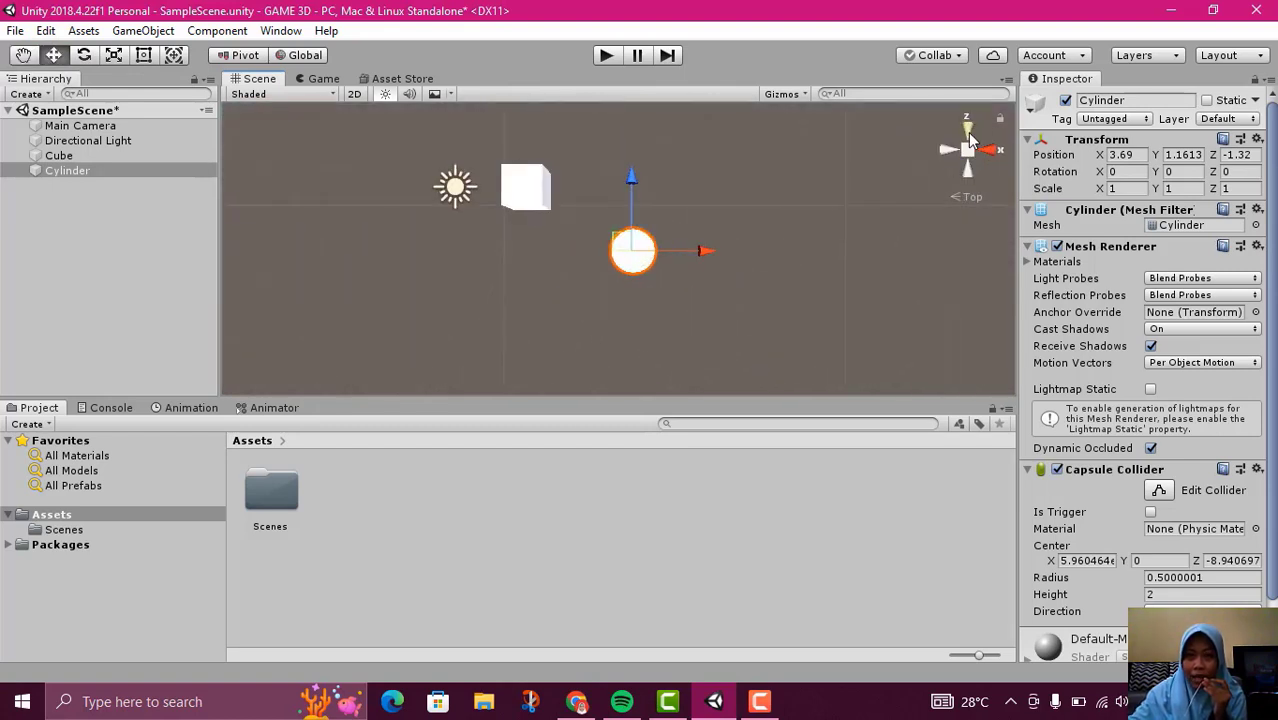
{"action": "left_click", "coordinate": [982, 150]}
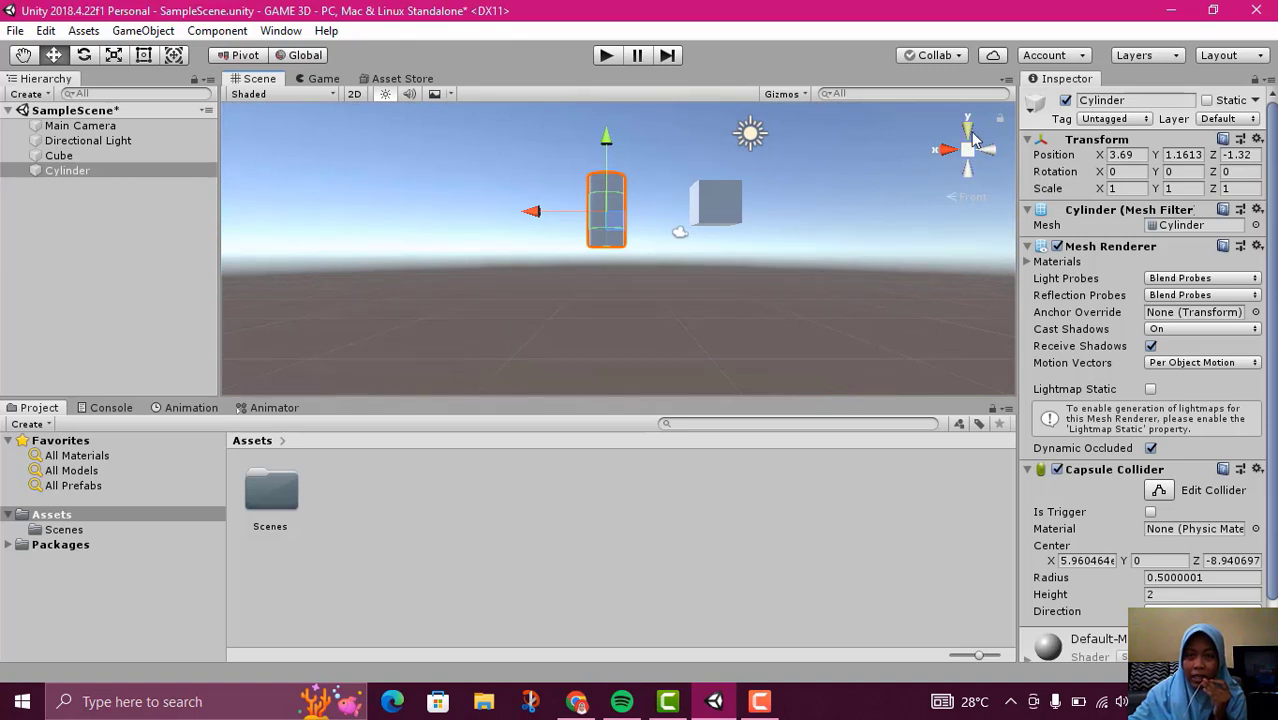
{"action": "left_click", "coordinate": [988, 153]}
{"action": "left_click", "coordinate": [988, 155]}
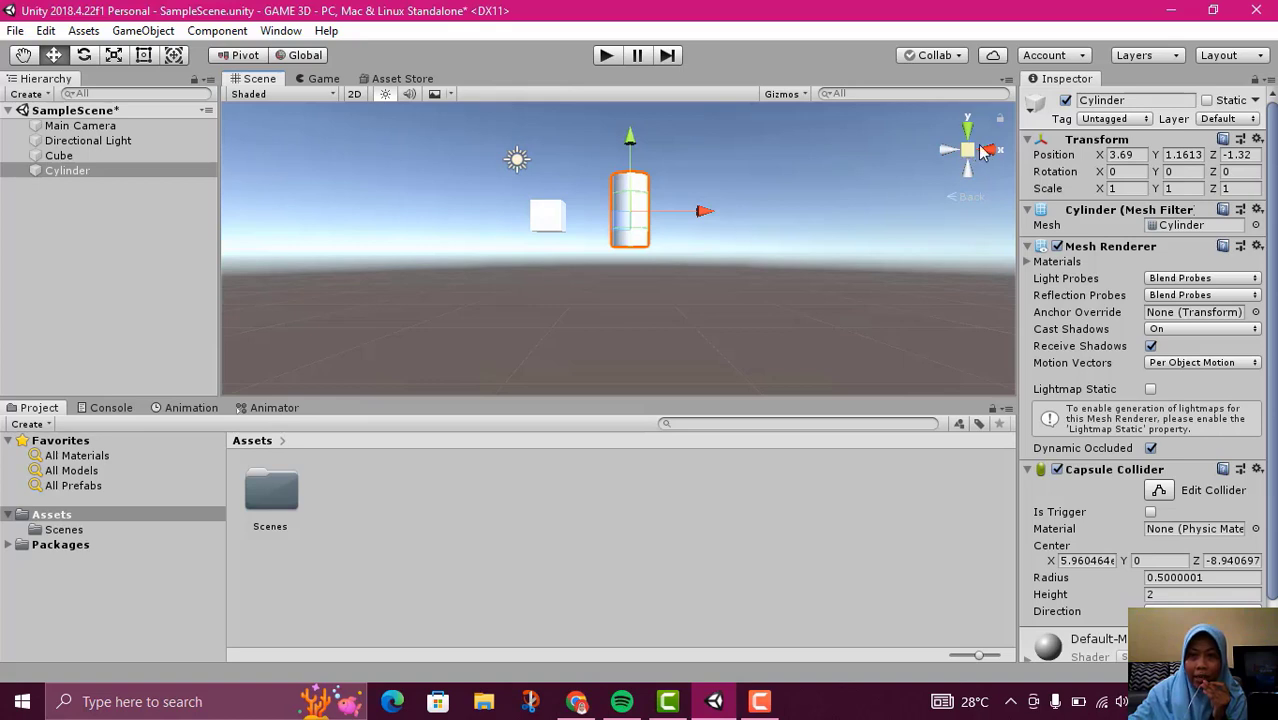
{"action": "left_click", "coordinate": [353, 96]}
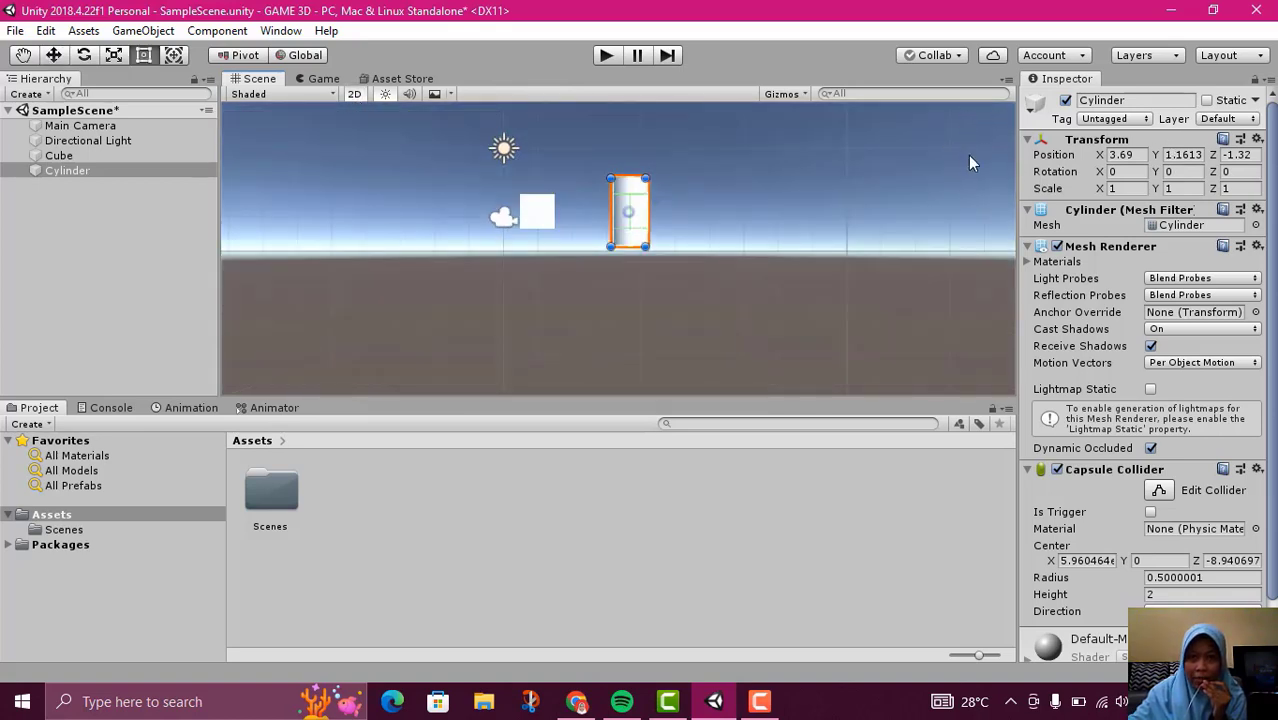
{"action": "left_click", "coordinate": [349, 96]}
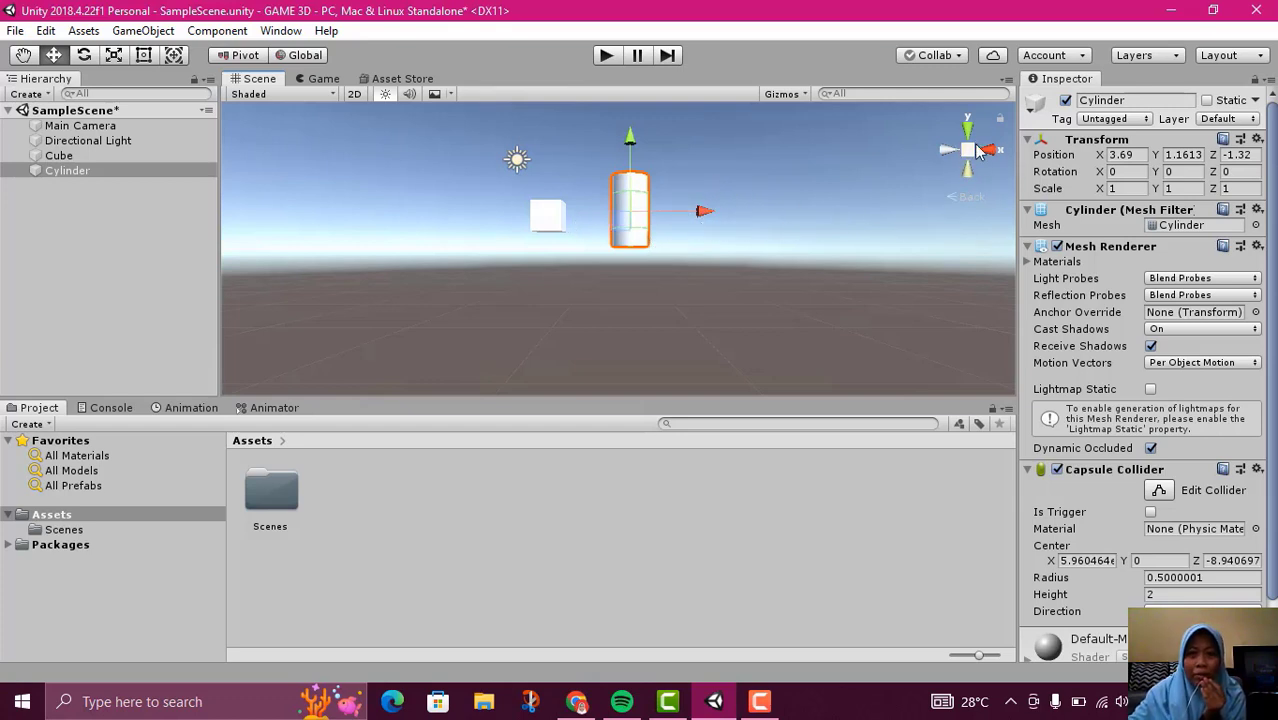
Scale the cylinder uniformly to about 1.16
{"action": "scroll", "coordinate": [743, 201], "scroll_direction": "up", "scroll_amount": 3}
{"action": "middle_click_drag", "start_coordinate": [743, 155], "coordinate": [755, 241]}
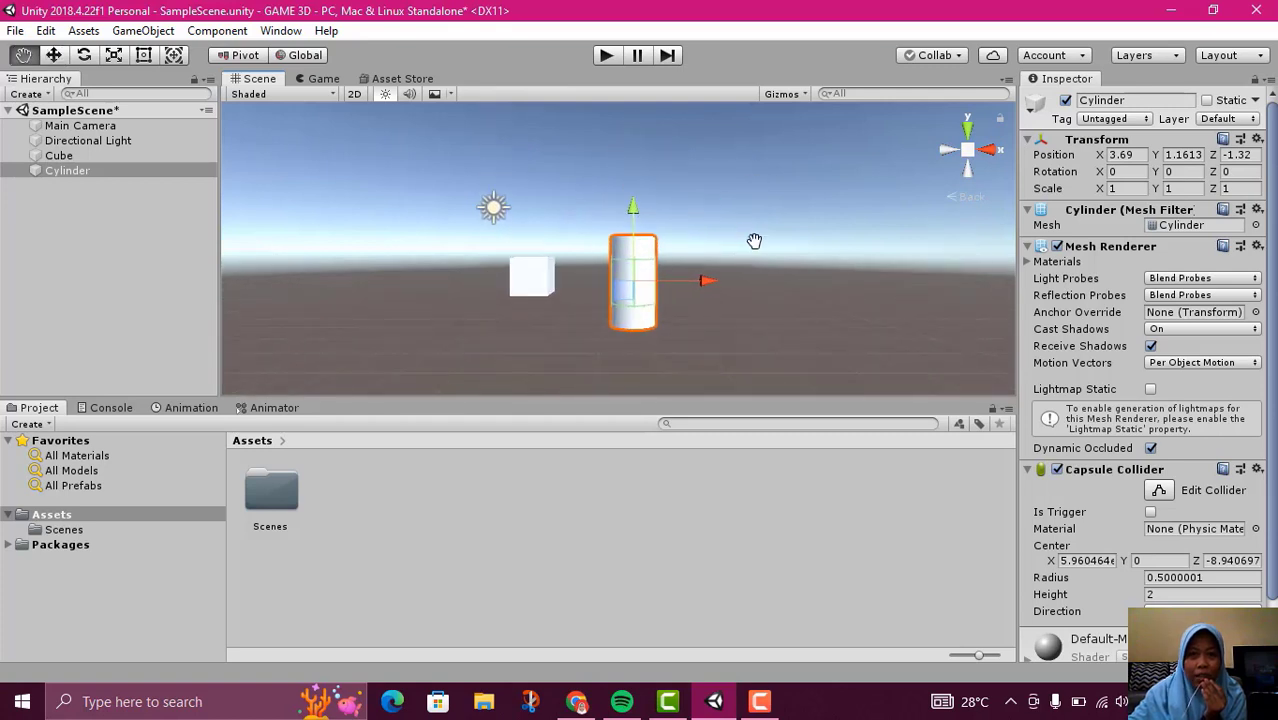
{"action": "left_click", "coordinate": [115, 56]}
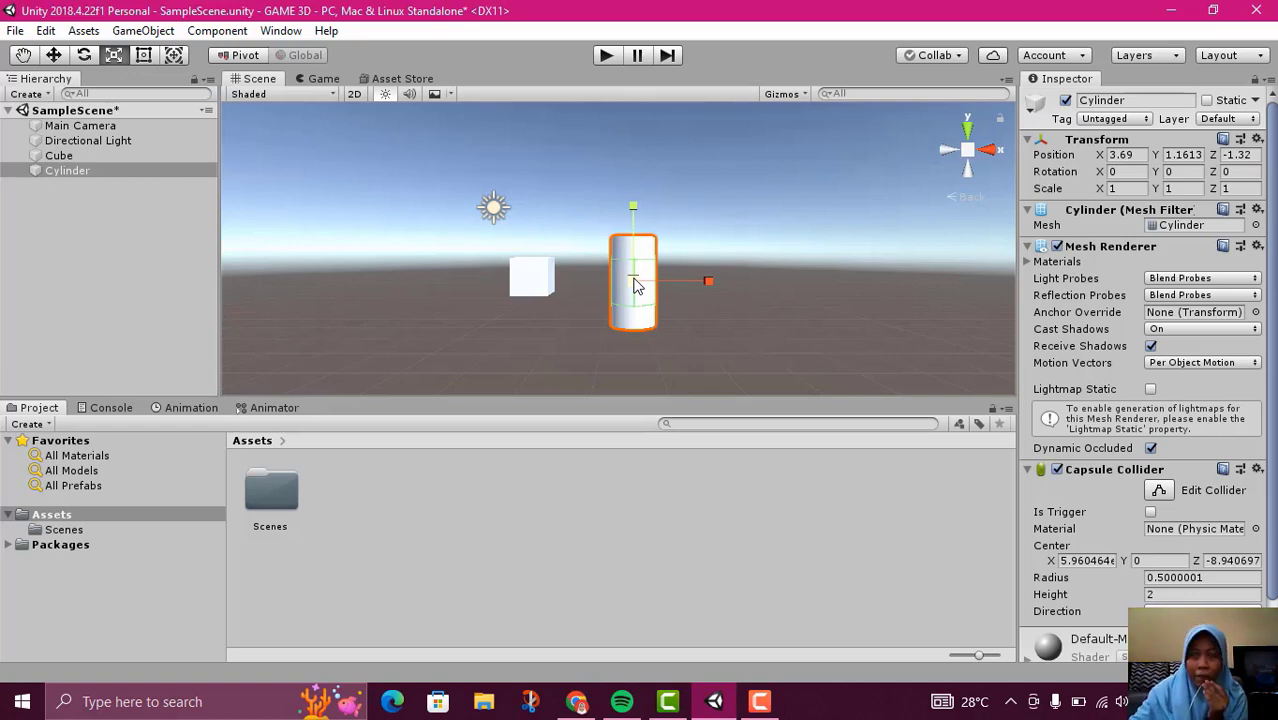
{"action": "left_click_drag", "start_coordinate": [633, 285], "coordinate": [662, 292]}
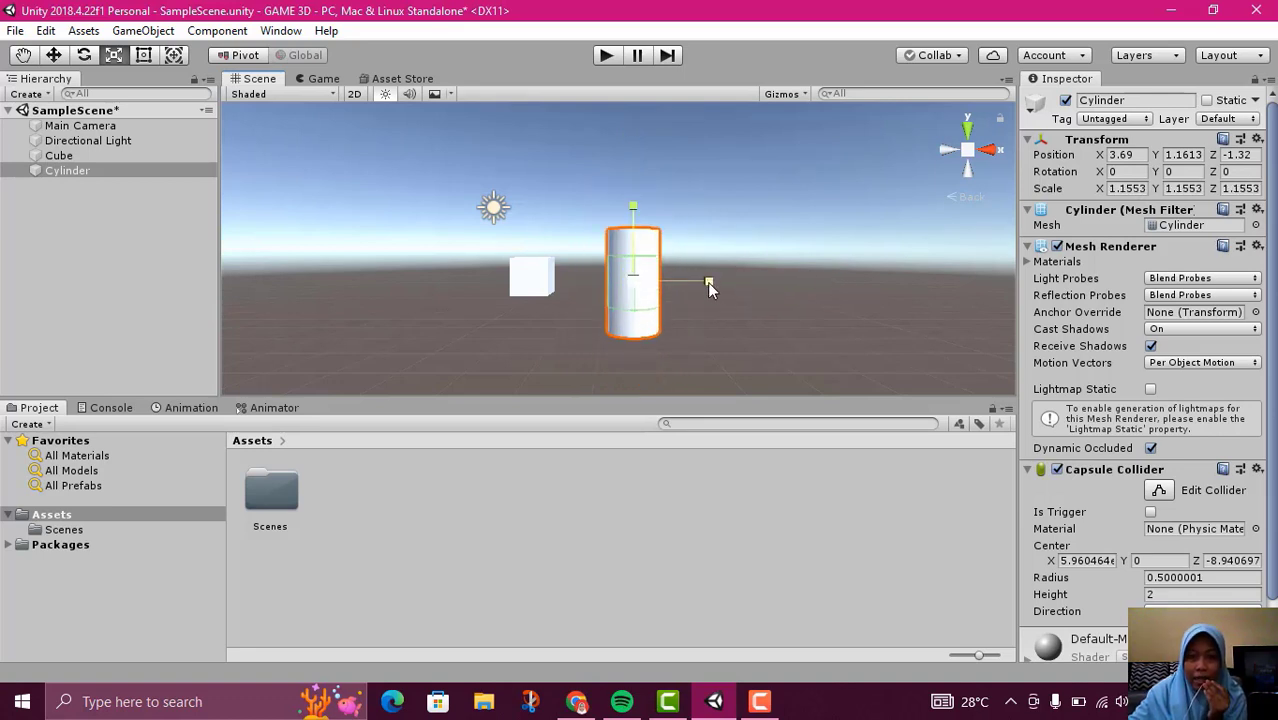
Stretch the cylinder along individual axes to a scale of about 1.26 in X and 1.21 in Y
{"action": "left_click_drag", "start_coordinate": [707, 285], "coordinate": [708, 285]}
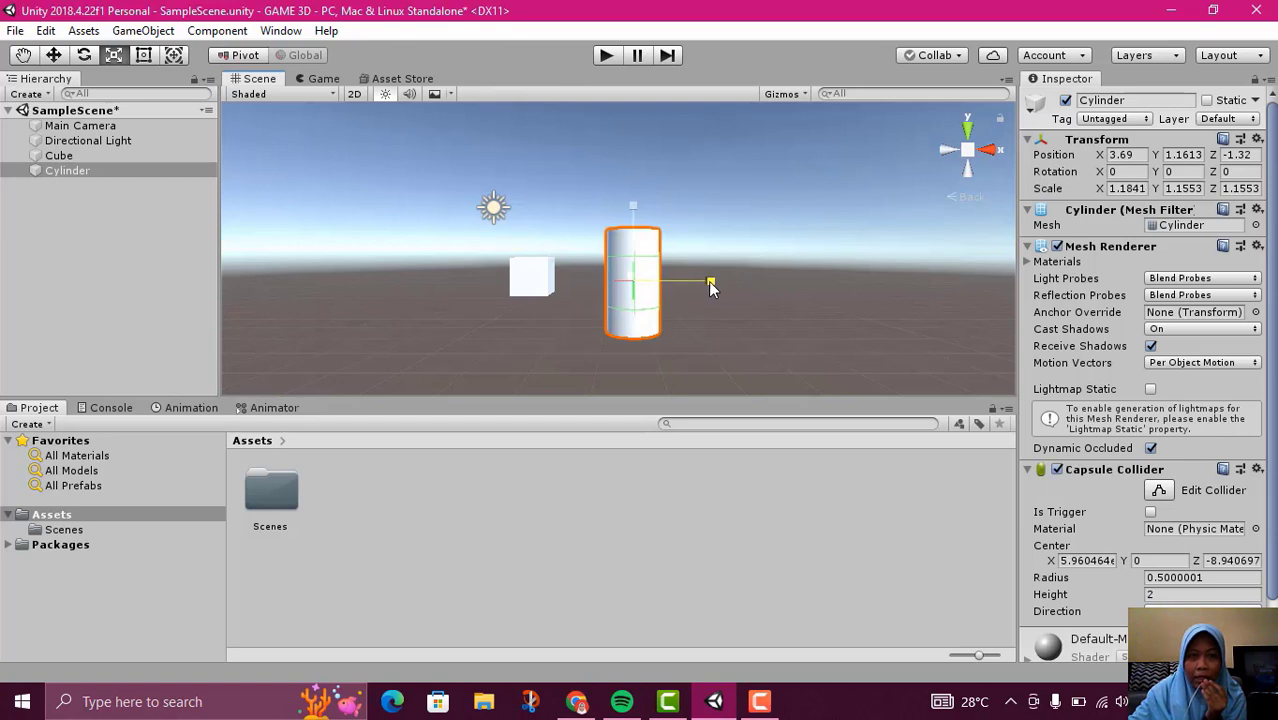
{"action": "mouse_move", "coordinate": [708, 287]}
{"action": "left_mouse_down"}
{"action": "mouse_move", "coordinate": [930, 280]}
{"action": "mouse_move", "coordinate": [715, 283]}
{"action": "left_mouse_up"}
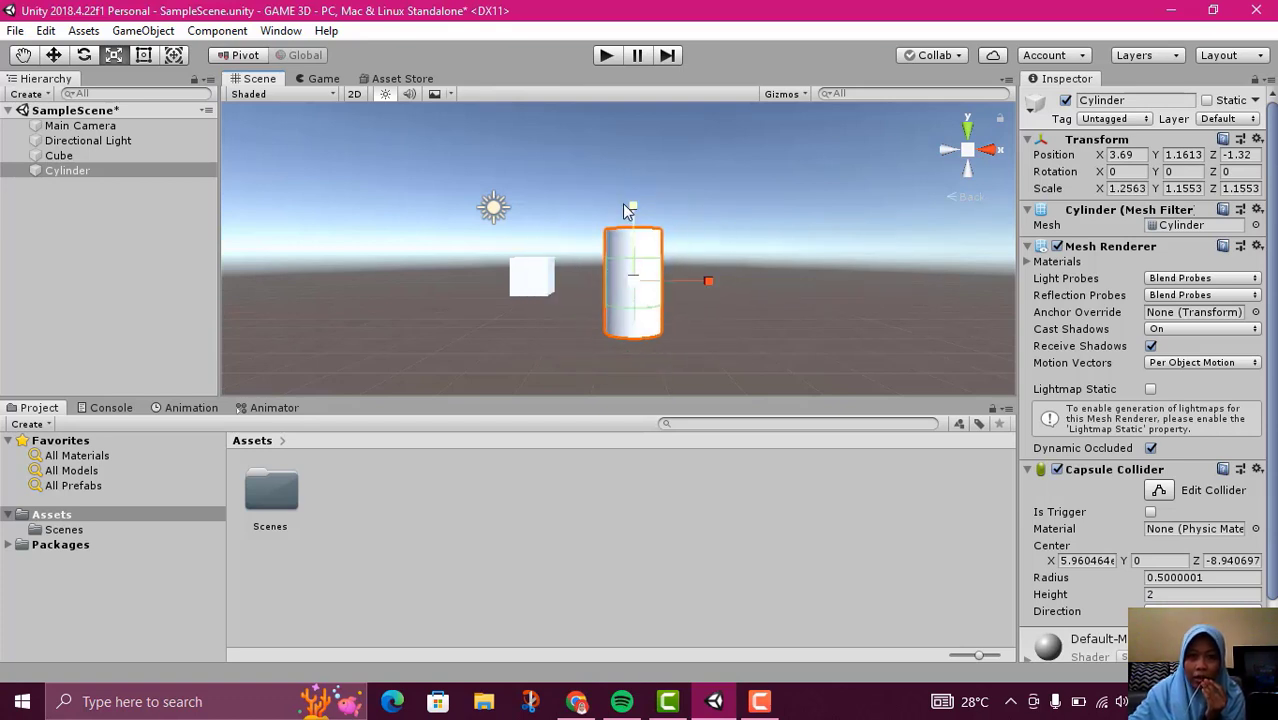
{"action": "scroll", "coordinate": [656, 238], "scroll_direction": "up", "scroll_amount": 4}
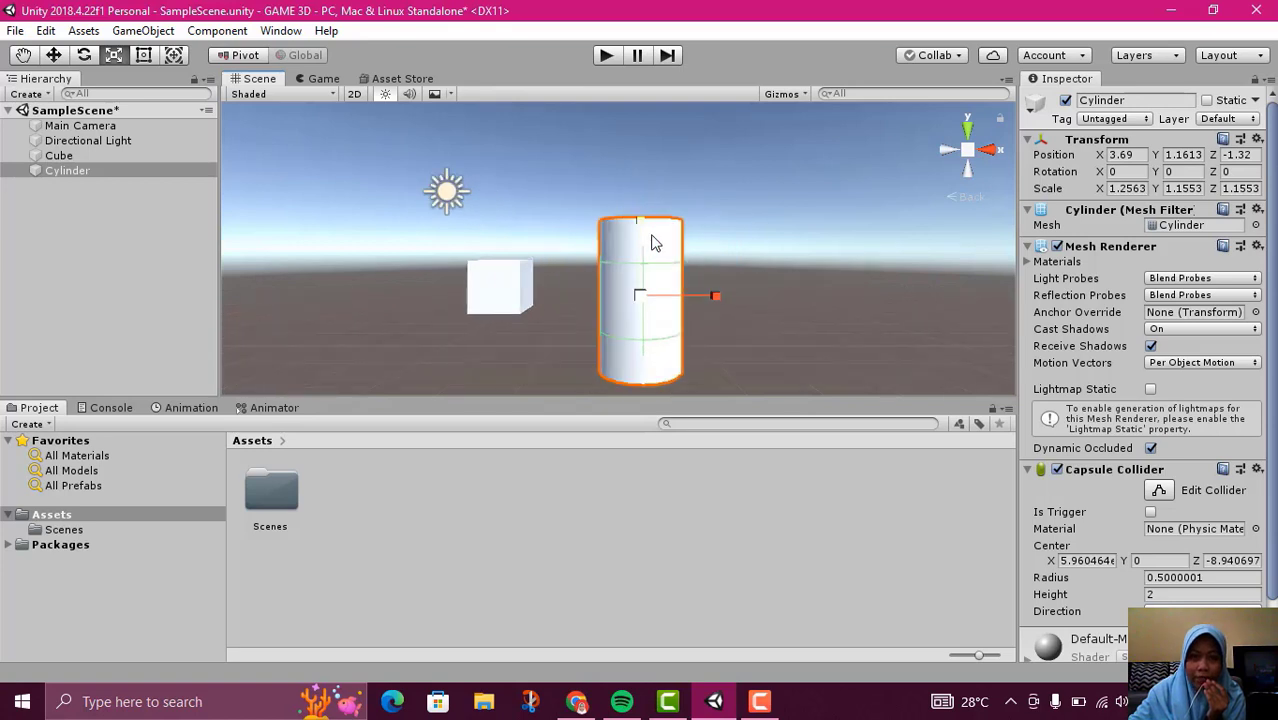
{"action": "scroll", "coordinate": [655, 250], "scroll_direction": "down", "scroll_amount": 3}
{"action": "mouse_move", "coordinate": [637, 216]}
{"action": "left_mouse_down"}
{"action": "mouse_move", "coordinate": [640, 180]}
{"action": "mouse_move", "coordinate": [640, 226]}
{"action": "mouse_move", "coordinate": [650, 197]}
{"action": "mouse_move", "coordinate": [653, 228]}
{"action": "mouse_move", "coordinate": [642, 200]}
{"action": "mouse_move", "coordinate": [640, 212]}
{"action": "left_mouse_up"}
{"action": "scroll", "coordinate": [666, 300], "scroll_direction": "up", "scroll_amount": 1}
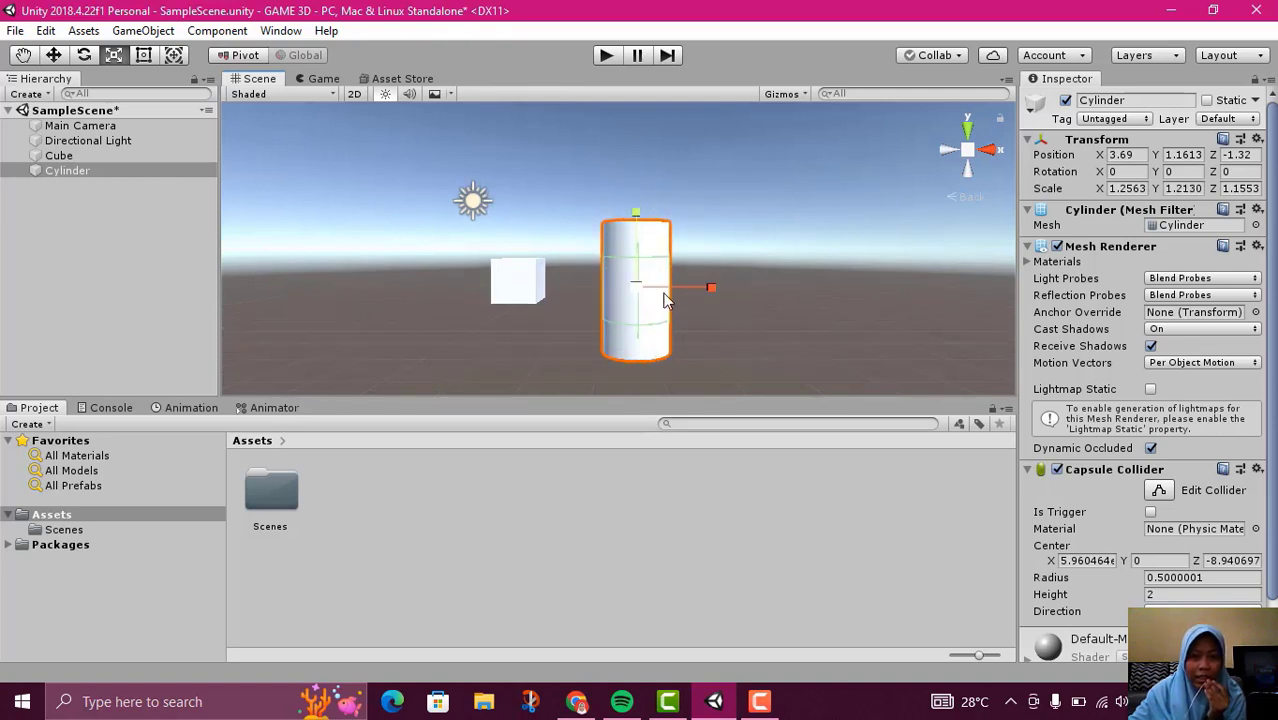
Scale the cube uniformly to about 1.74 and rotate it around its Y axis to about -219 degrees
{"action": "left_click", "coordinate": [512, 295]}
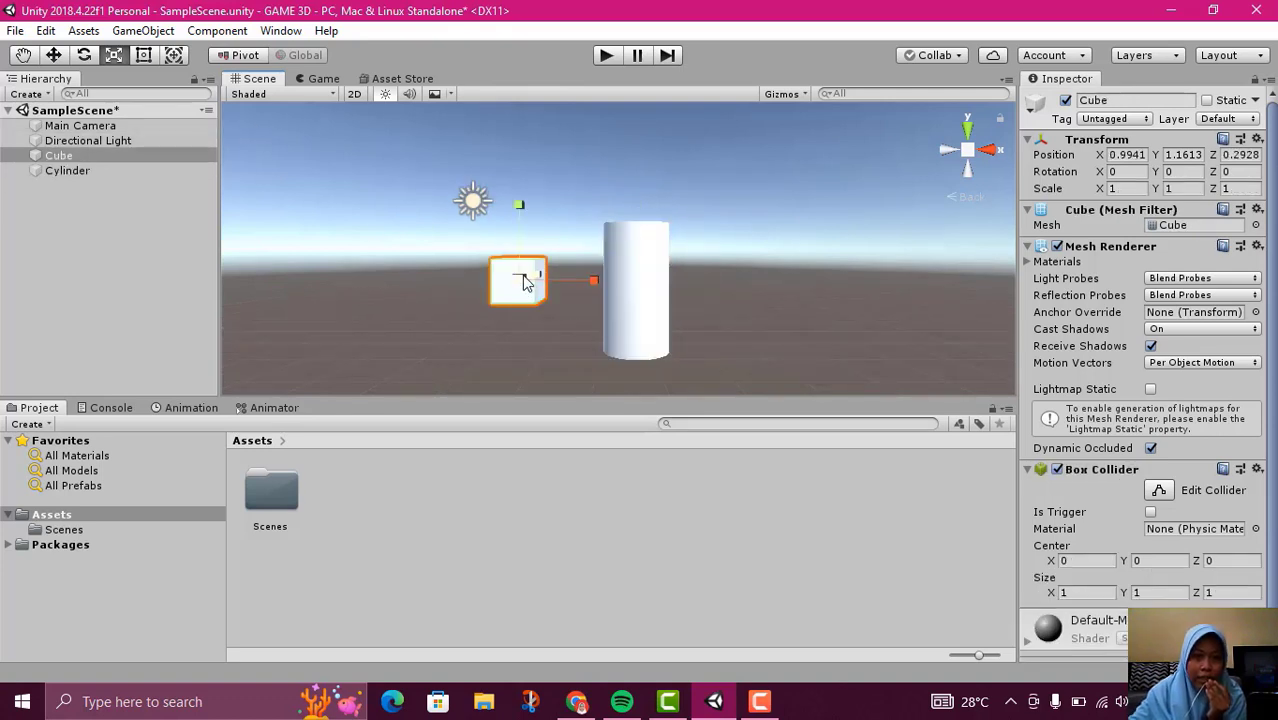
{"action": "left_click_drag", "start_coordinate": [516, 279], "coordinate": [617, 300]}
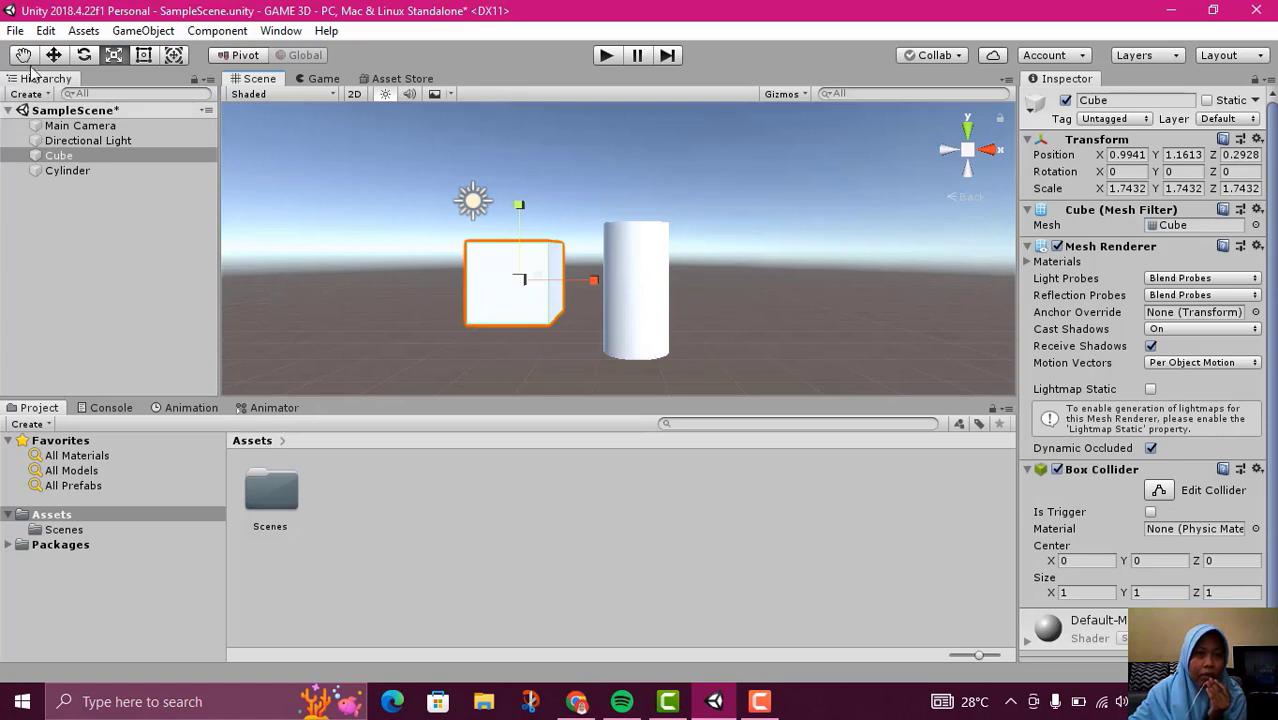
{"action": "left_click", "coordinate": [84, 56]}
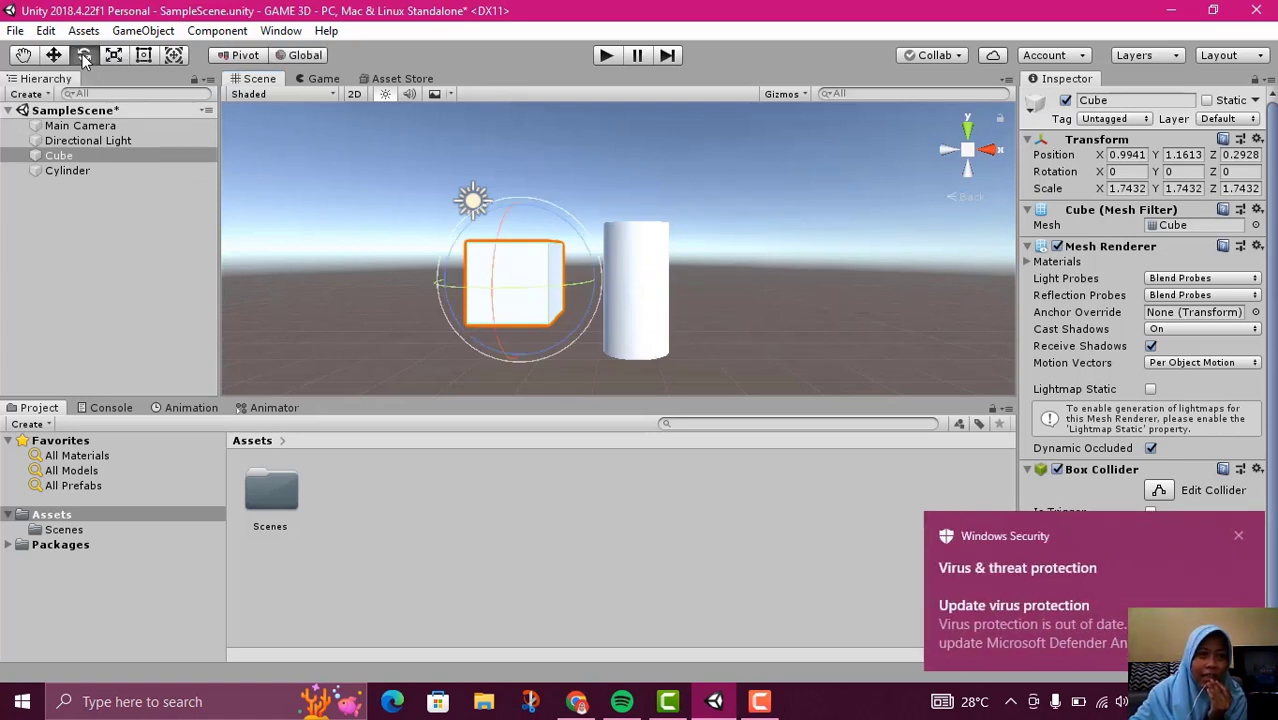
{"action": "left_click", "coordinate": [1238, 536]}
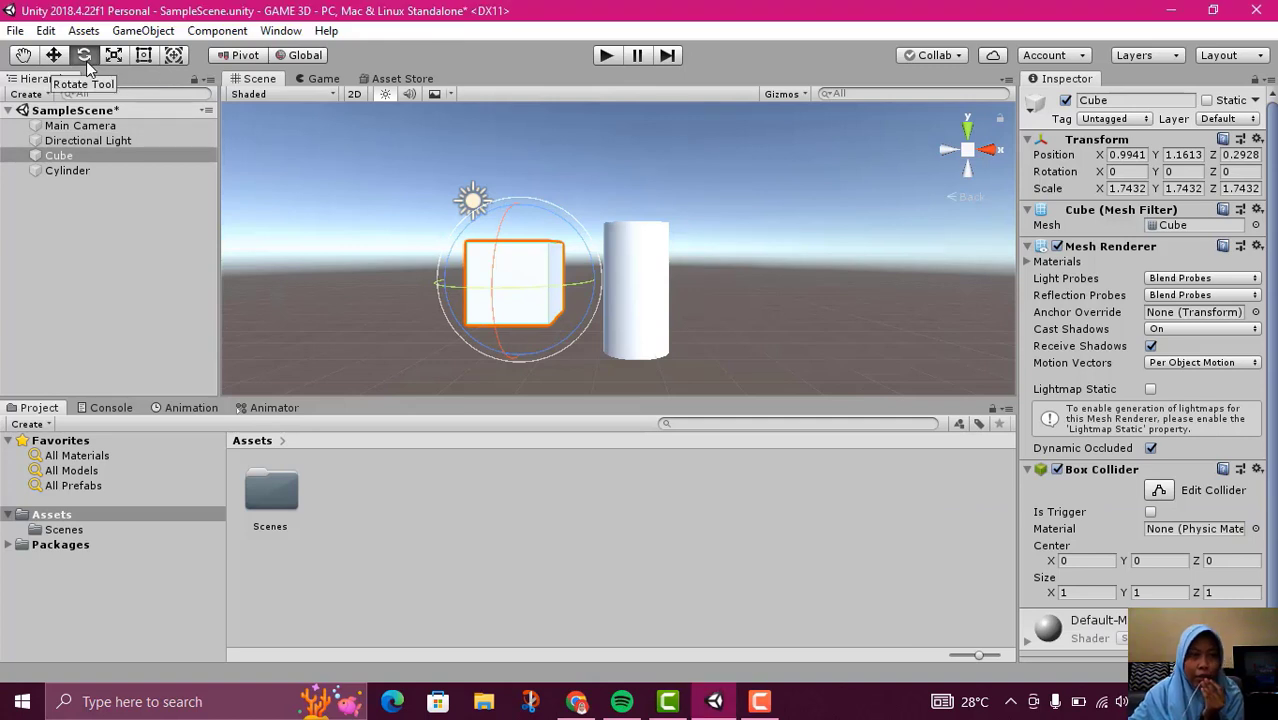
{"action": "left_click_drag", "start_coordinate": [527, 290], "coordinate": [685, 270]}
{"action": "left_click", "coordinate": [863, 235]}
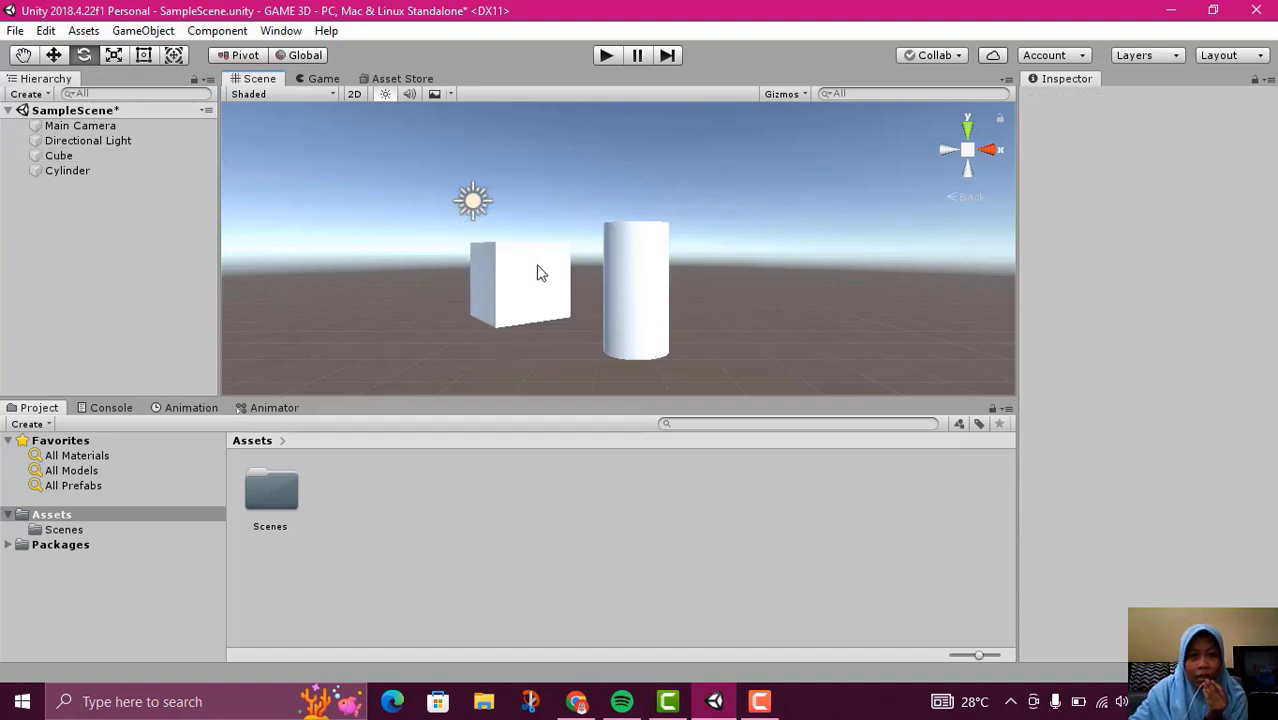
{"action": "left_click", "coordinate": [539, 268]}
{"action": "left_click", "coordinate": [855, 306]}
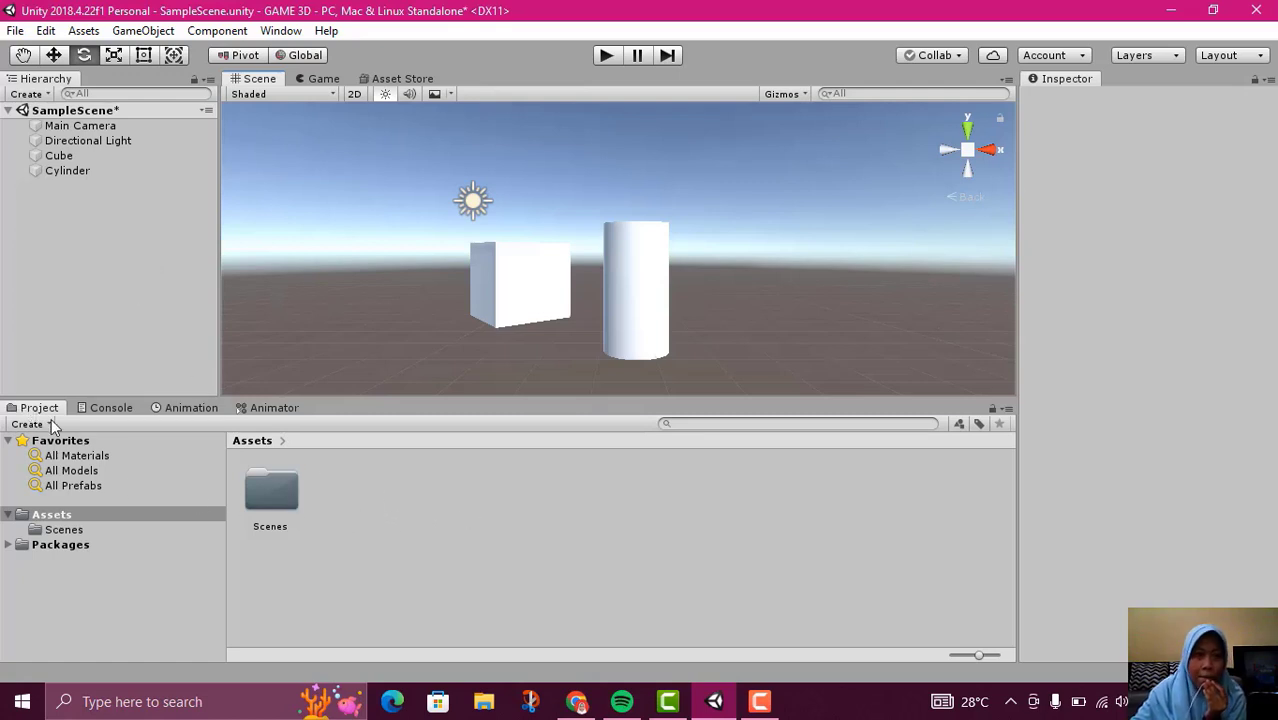
Import model.dae from the 3D Objects folder as a new asset in the Assets folder
{"action": "right_click", "coordinate": [346, 500]}
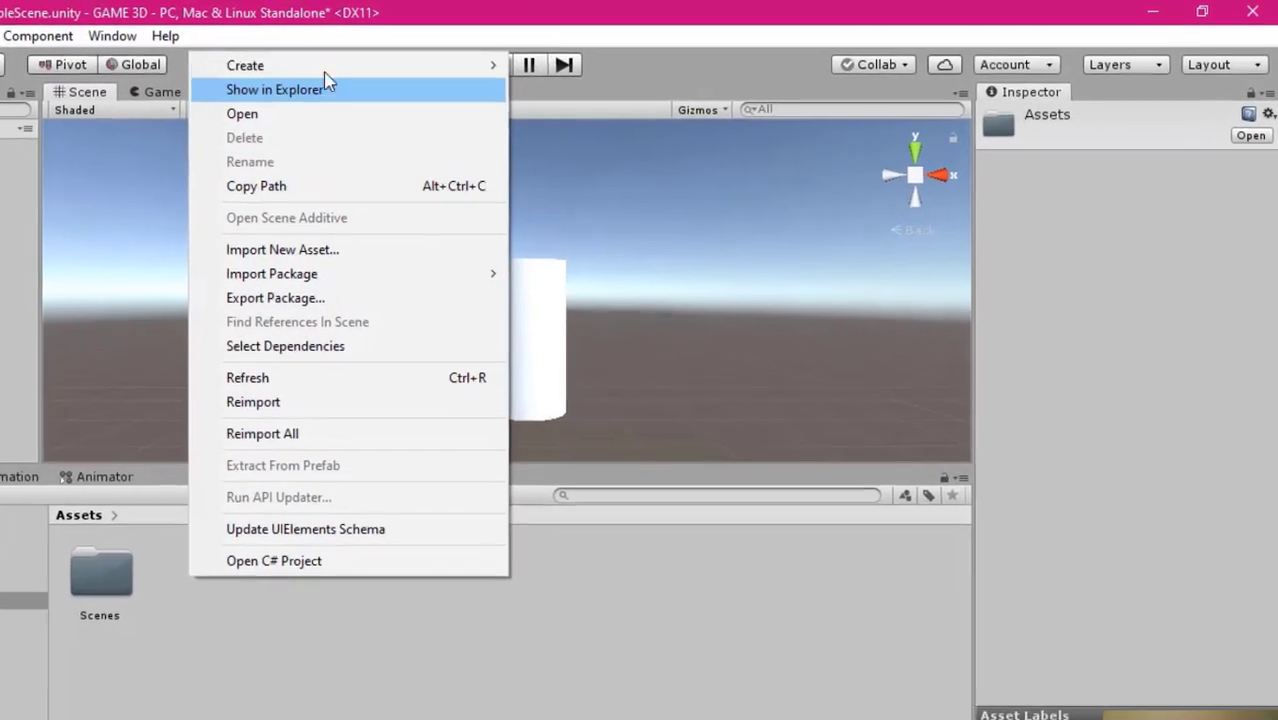
{"action": "mouse_move", "coordinate": [464, 59]}
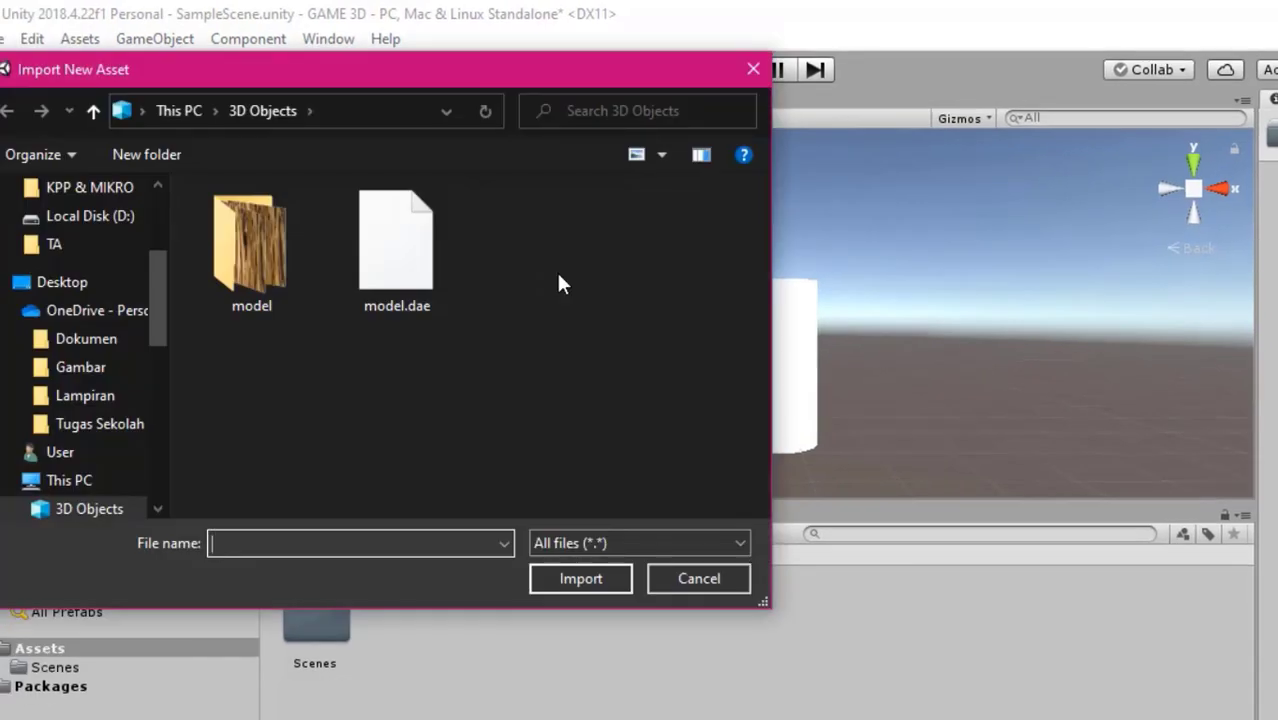
{"action": "left_click", "coordinate": [425, 270]}
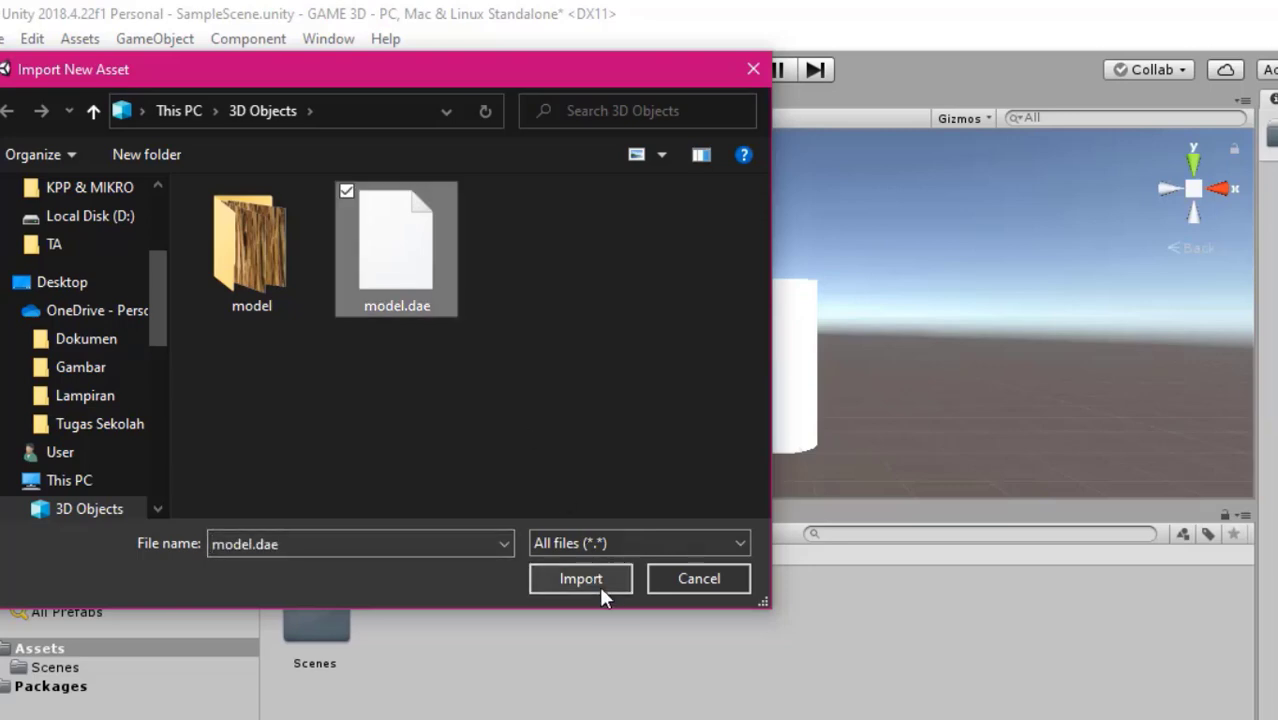
{"action": "left_click", "coordinate": [599, 586]}
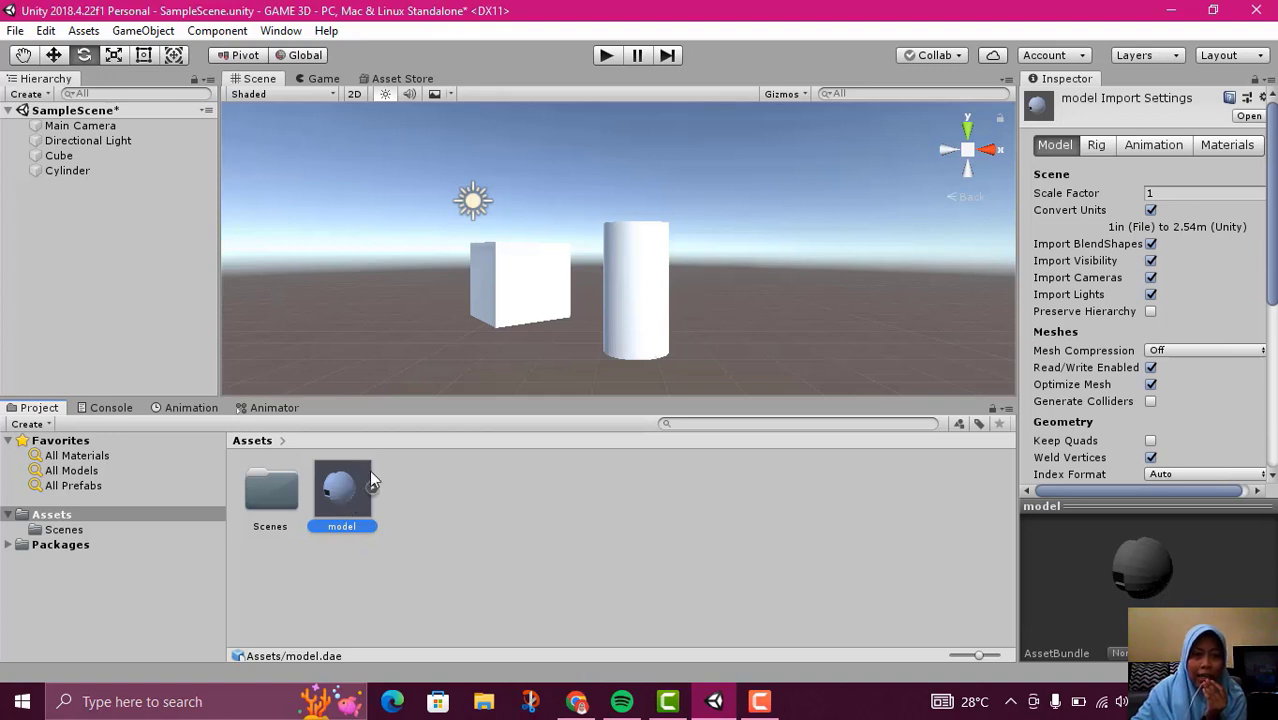
Place the imported model in SampleScene at about X 6.08, Y 1.31, Z 1.82 and frame it in the scene view
{"action": "left_click_drag", "start_coordinate": [671, 280], "coordinate": [754, 287]}
{"action": "double_click", "coordinate": [62, 141]}
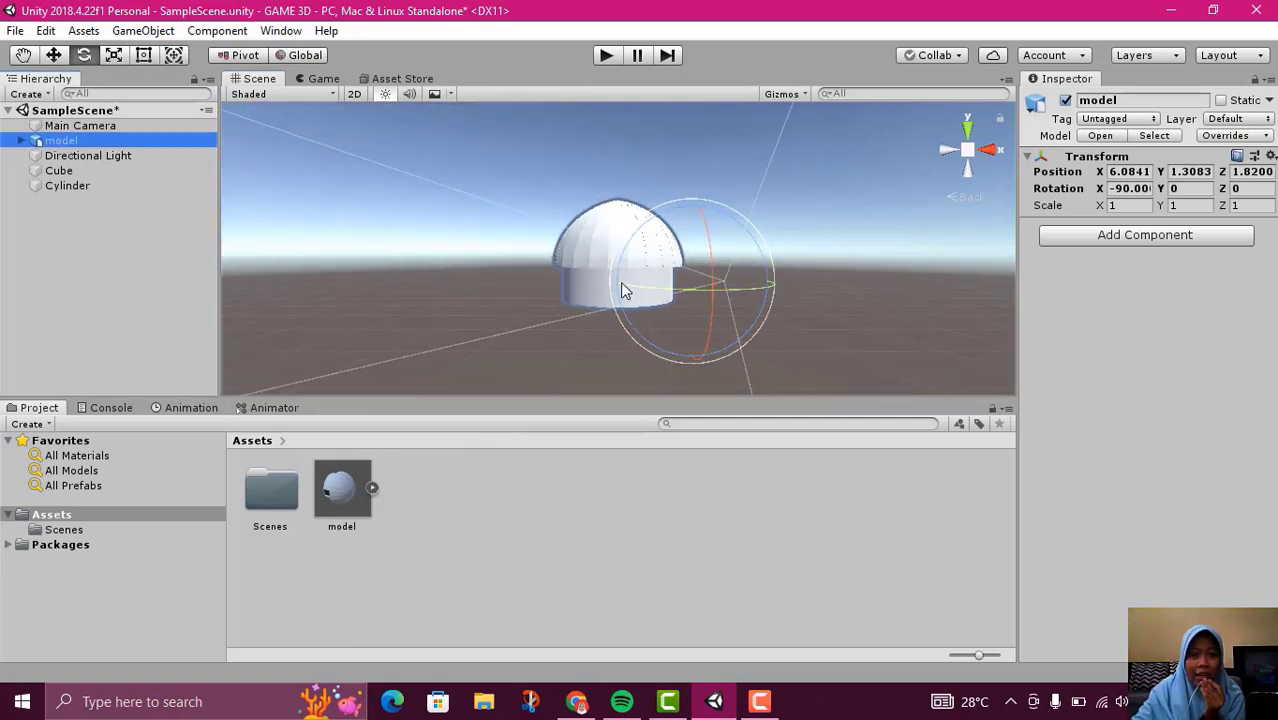
{"action": "scroll", "coordinate": [626, 274], "scroll_direction": "up", "scroll_amount": 1}
{"action": "scroll", "coordinate": [626, 280], "scroll_direction": "up", "scroll_amount": 2}
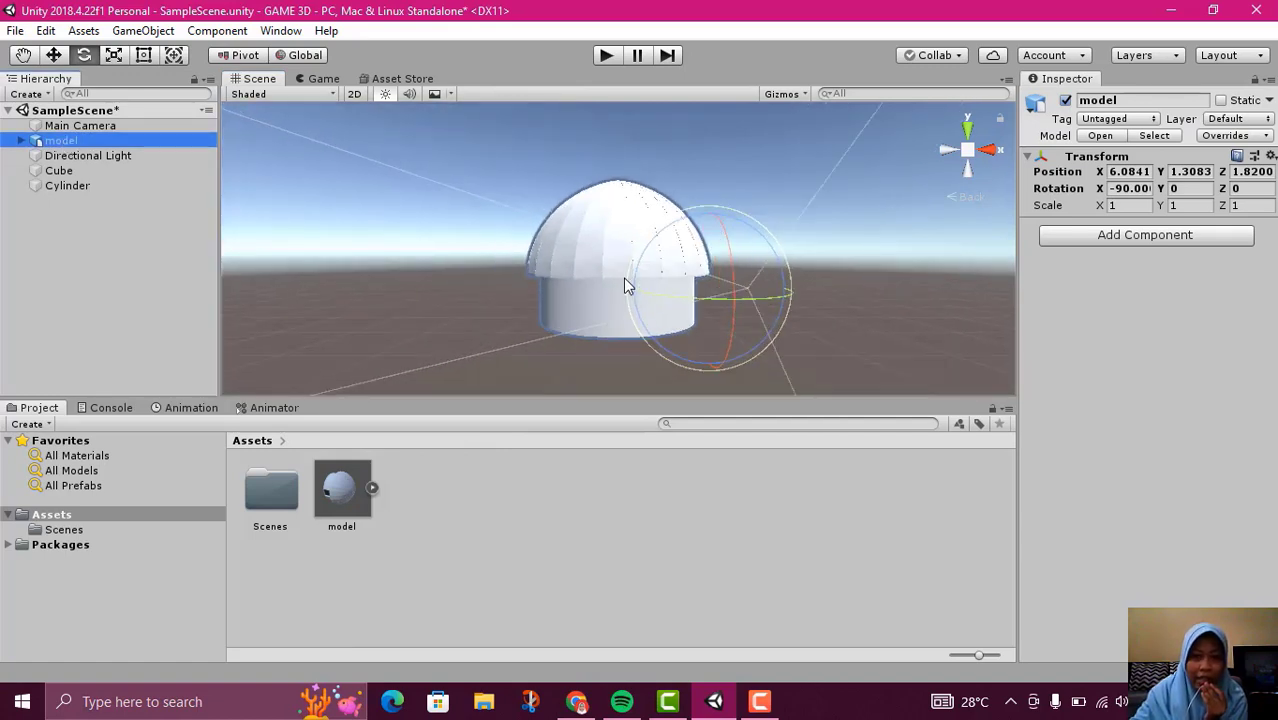
{"action": "scroll", "coordinate": [623, 277], "scroll_direction": "down", "scroll_amount": 4}
{"action": "scroll", "coordinate": [634, 262], "scroll_direction": "down", "scroll_amount": 2}
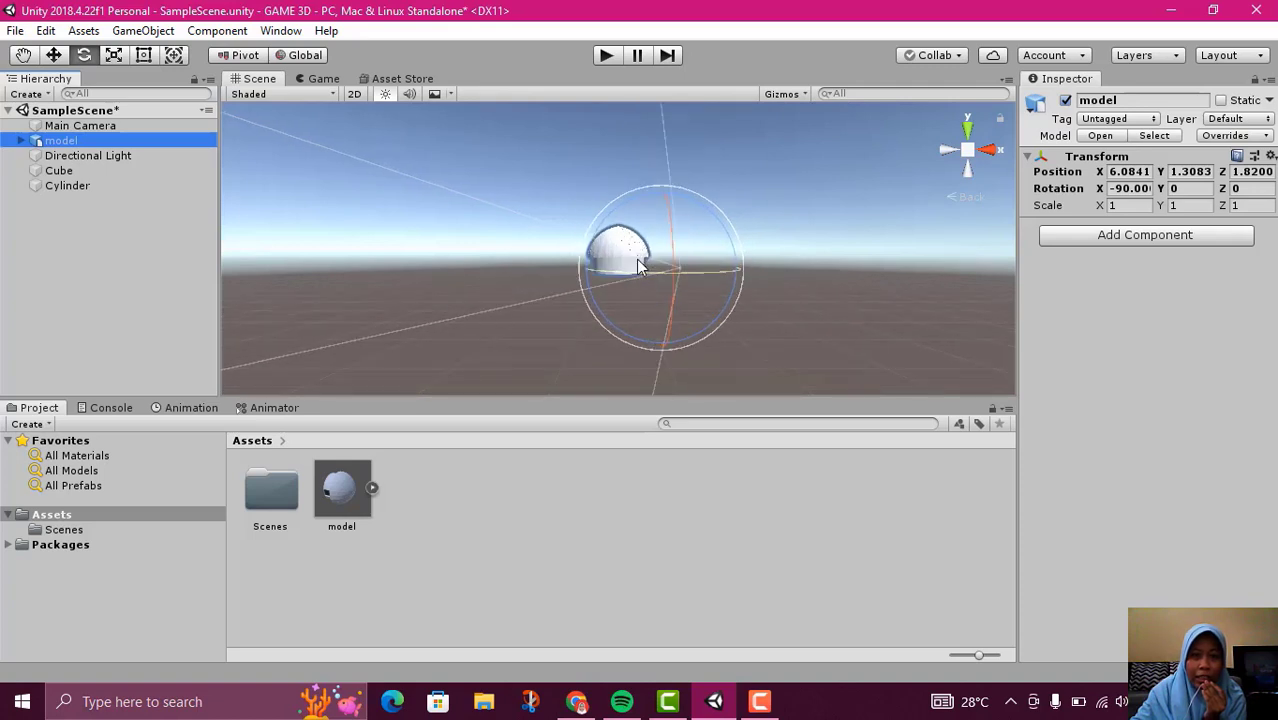
Compare the placed model with the cube by framing each object in the scene view with the Move tool active
{"action": "left_click", "coordinate": [517, 535]}
{"action": "left_click", "coordinate": [620, 255]}
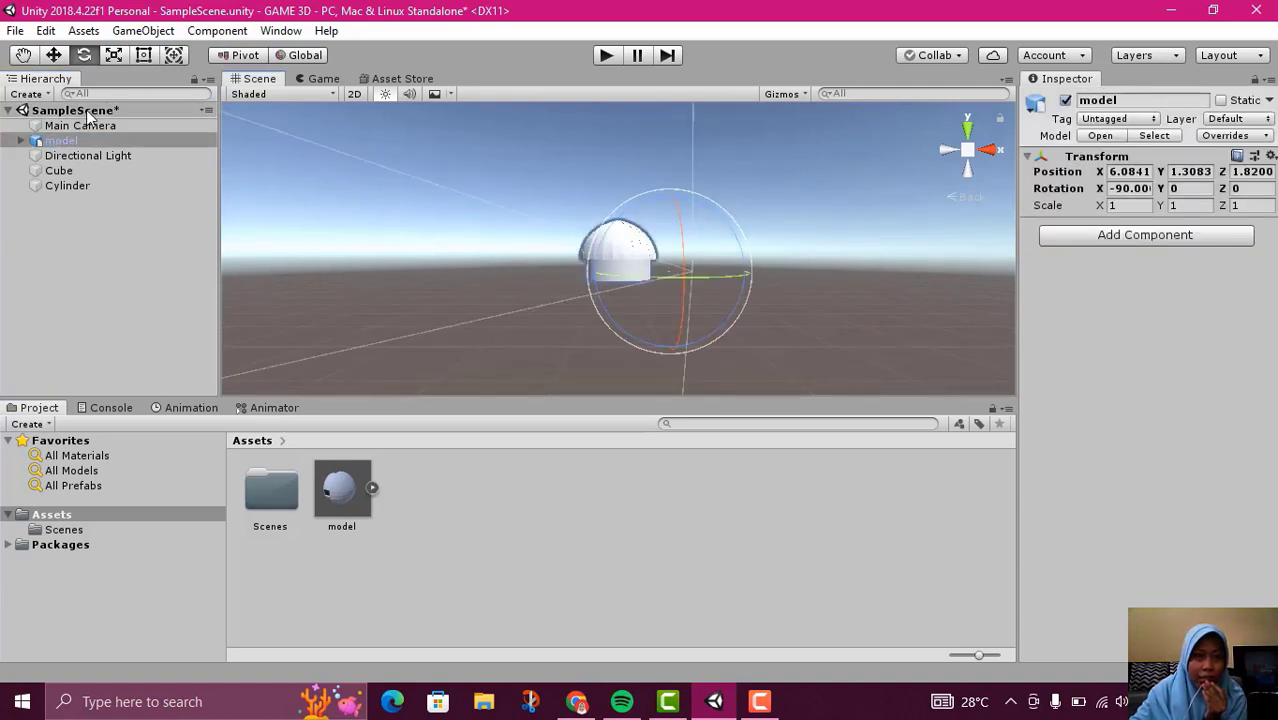
{"action": "key", "text": "w"}
{"action": "scroll", "coordinate": [682, 285], "scroll_direction": "down", "scroll_amount": 2}
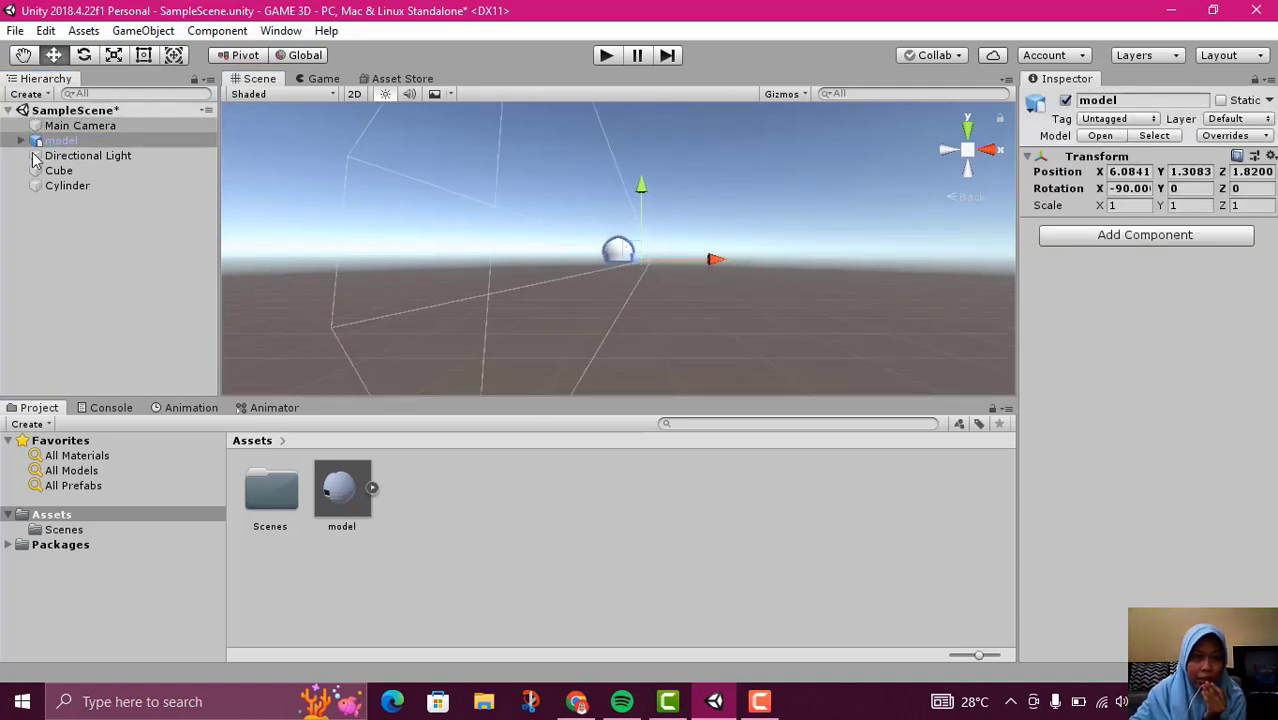
{"action": "left_click", "coordinate": [56, 173]}
{"action": "double_click", "coordinate": [56, 173]}
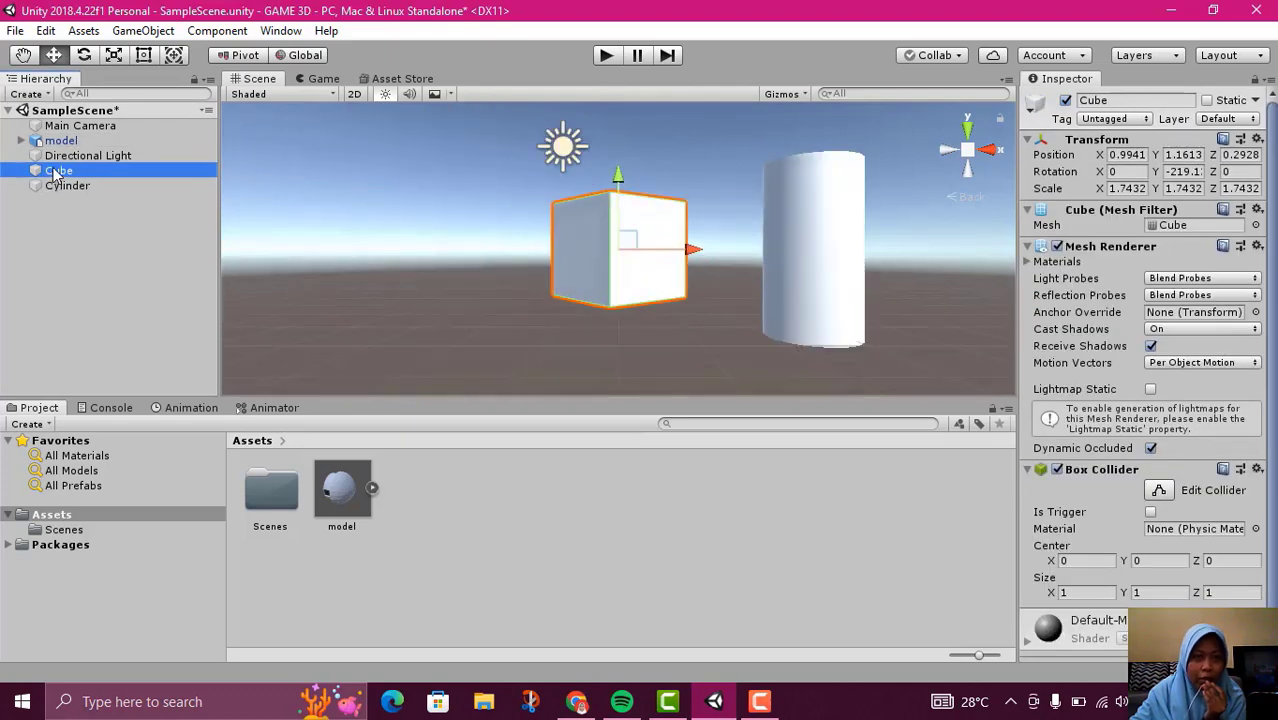
{"action": "double_click", "coordinate": [60, 140]}
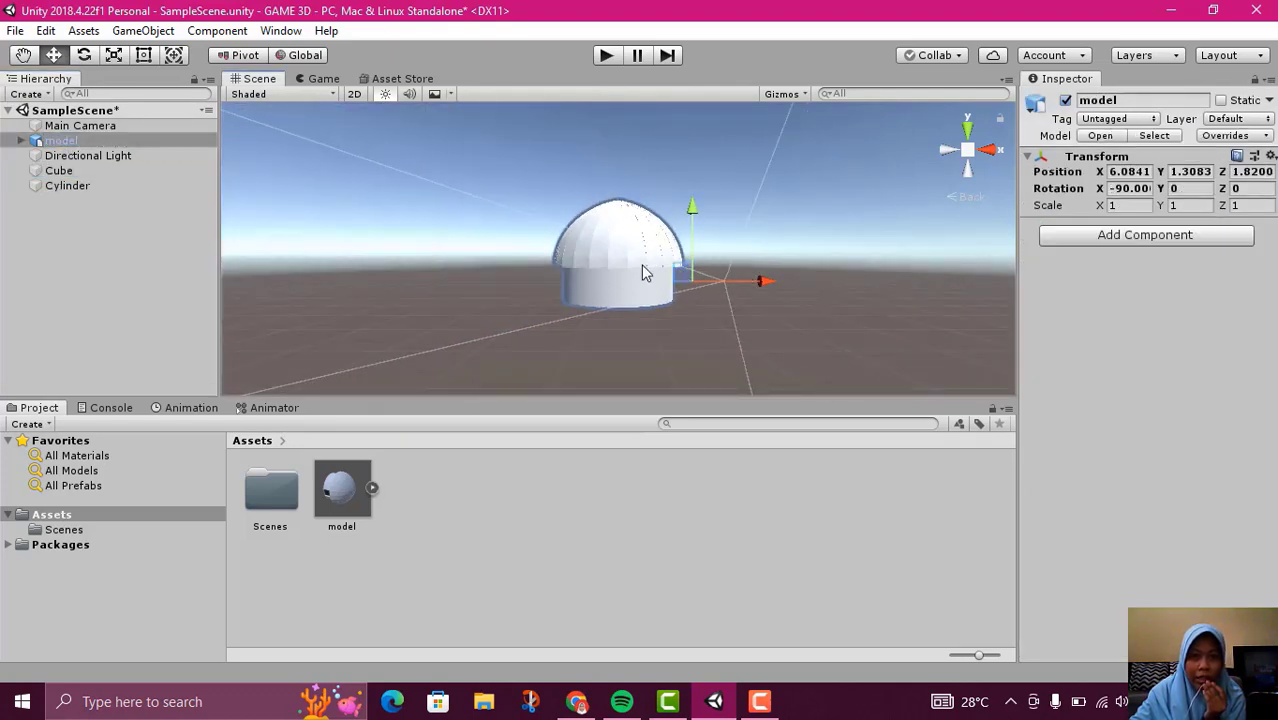
Try to scale a single roof strip of the model down to about 0.8
{"action": "left_click", "coordinate": [645, 273]}
{"action": "scroll", "coordinate": [100, 250], "scroll_direction": "up", "scroll_amount": 5}
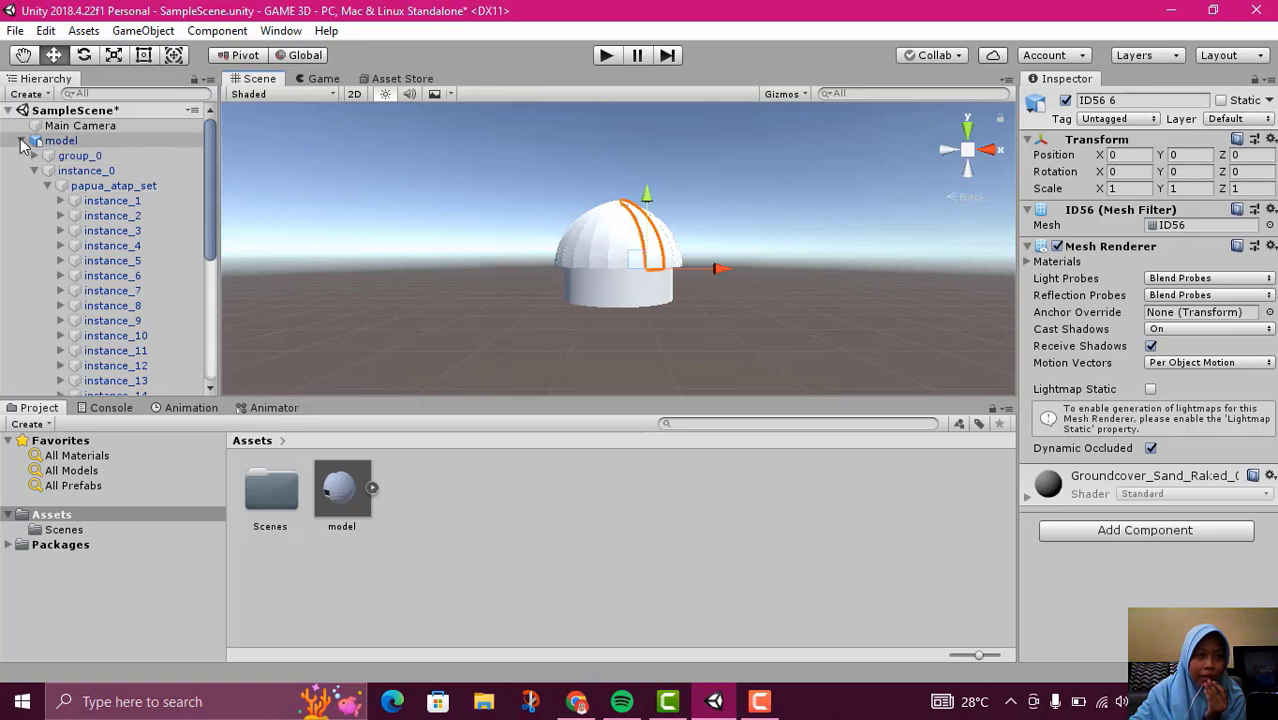
{"action": "left_click", "coordinate": [22, 141]}
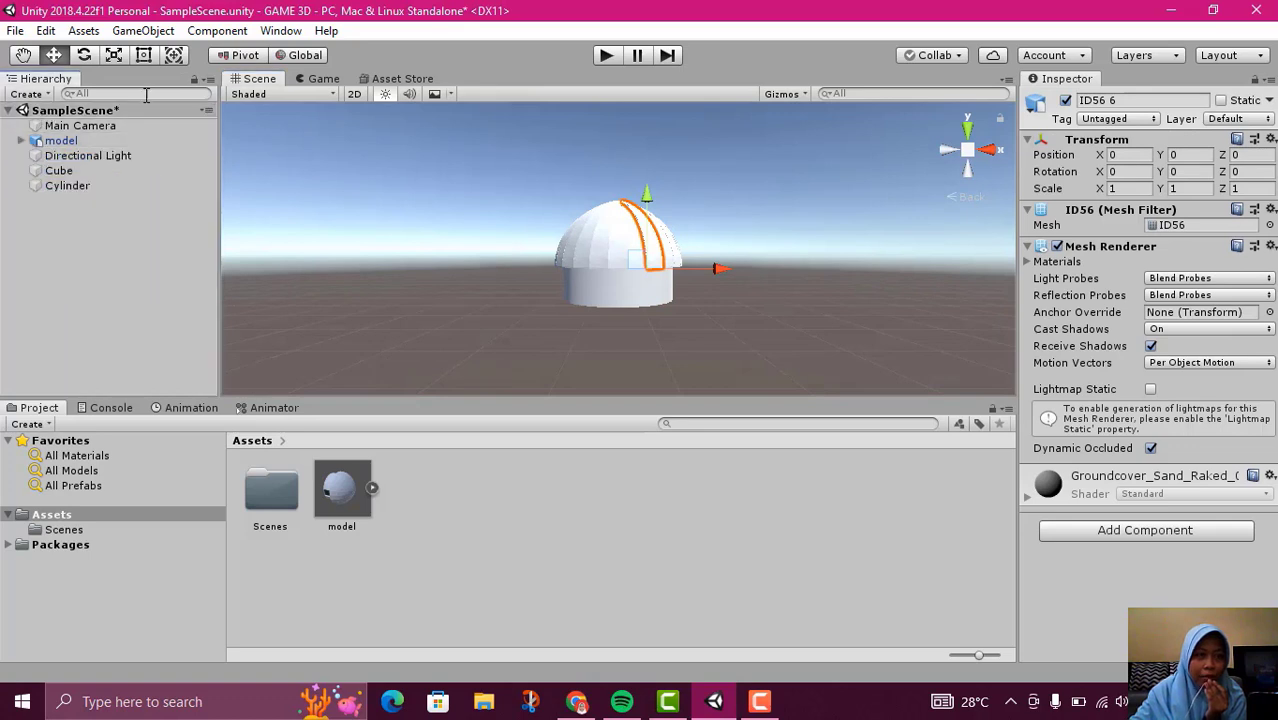
{"action": "left_click", "coordinate": [85, 56]}
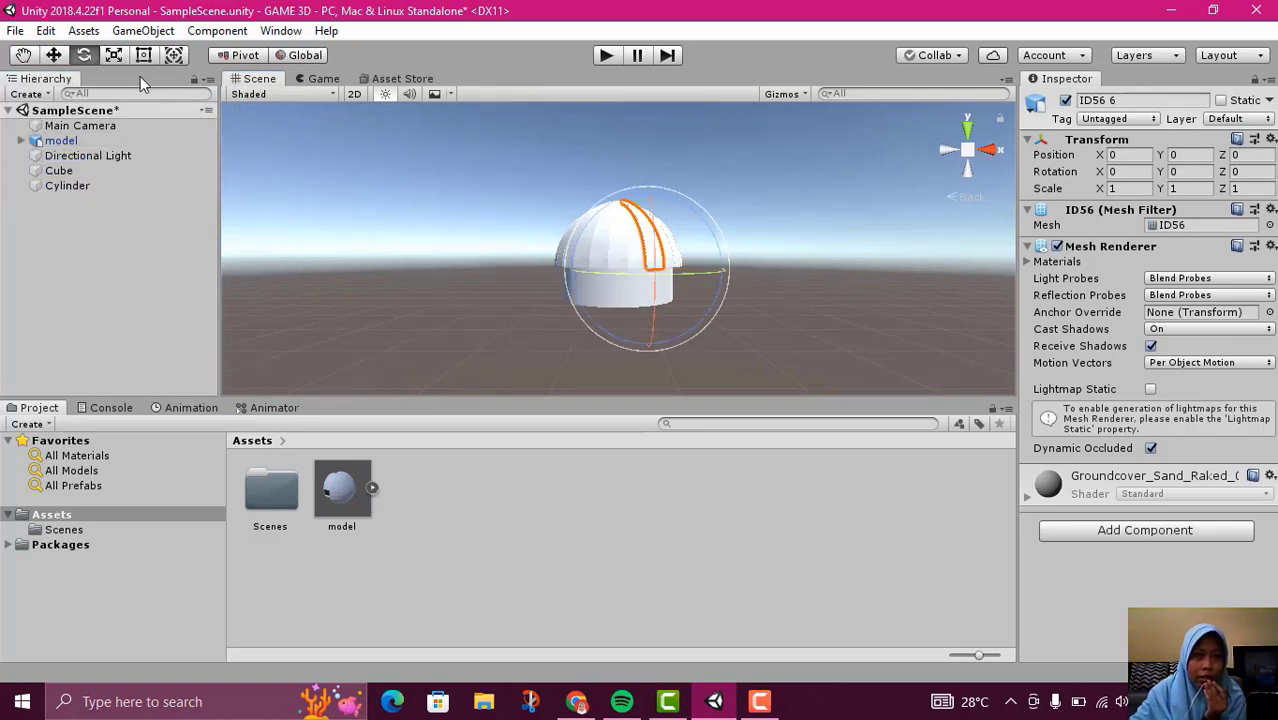
{"action": "key", "text": "r"}
{"action": "left_click_drag", "start_coordinate": [652, 283], "coordinate": [639, 285]}
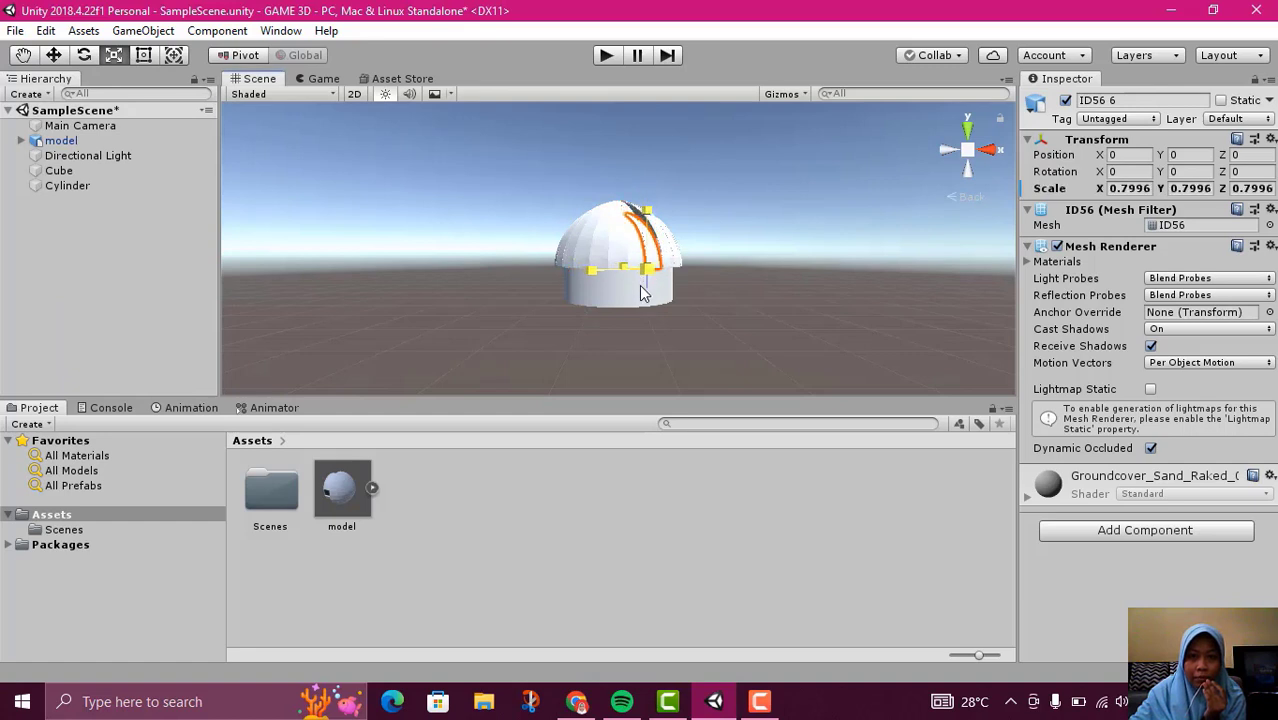
{"action": "key", "text": "ctrl+z"}
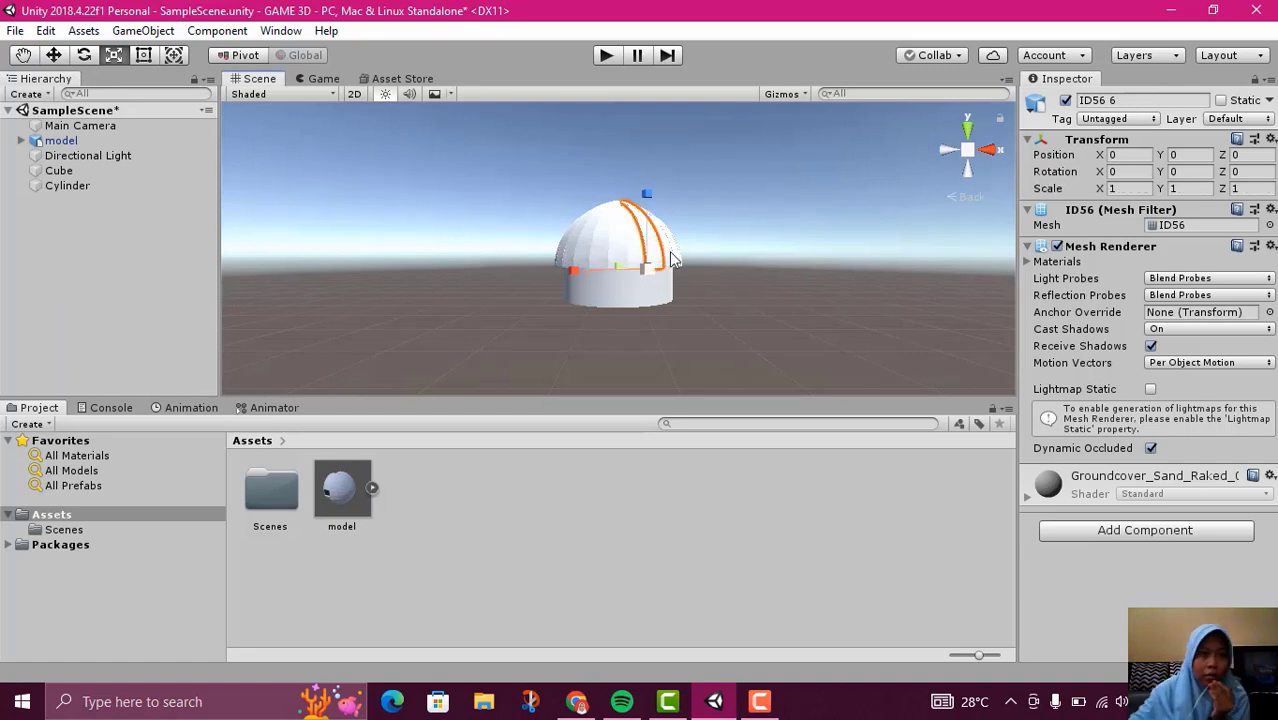
Select the whole model and scale it down uniformly to about 0.052
{"action": "left_click", "coordinate": [40, 141]}
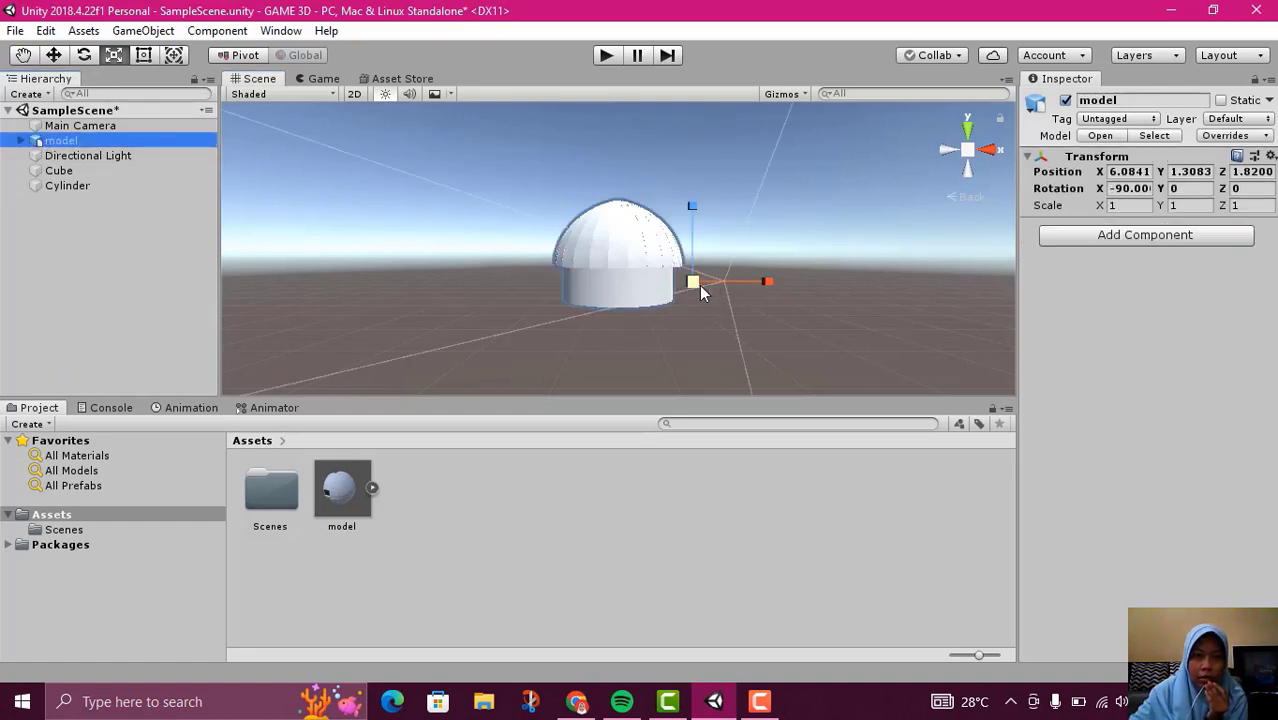
{"action": "left_click_drag", "start_coordinate": [699, 285], "coordinate": [740, 295]}
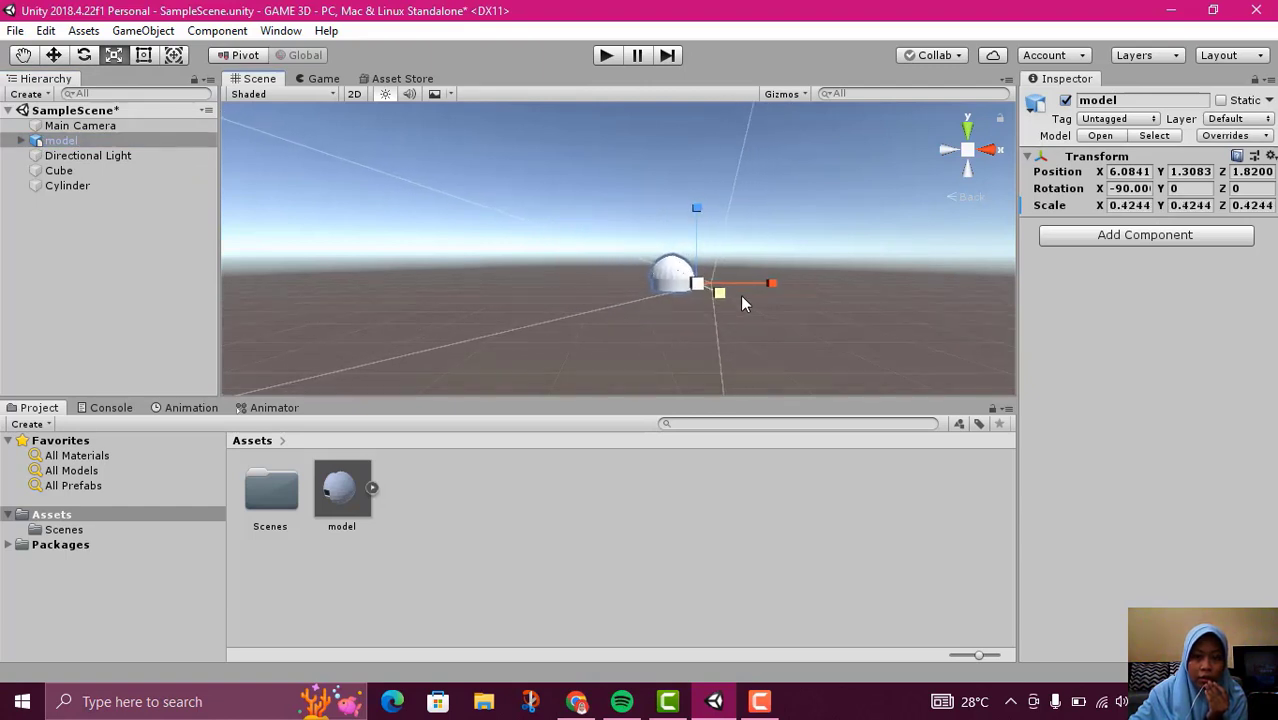
{"action": "scroll", "coordinate": [784, 362], "scroll_direction": "up", "scroll_amount": 4}
{"action": "middle_click_drag", "start_coordinate": [740, 360], "coordinate": [632, 352]}
{"action": "scroll", "coordinate": [644, 349], "scroll_direction": "up", "scroll_amount": 3}
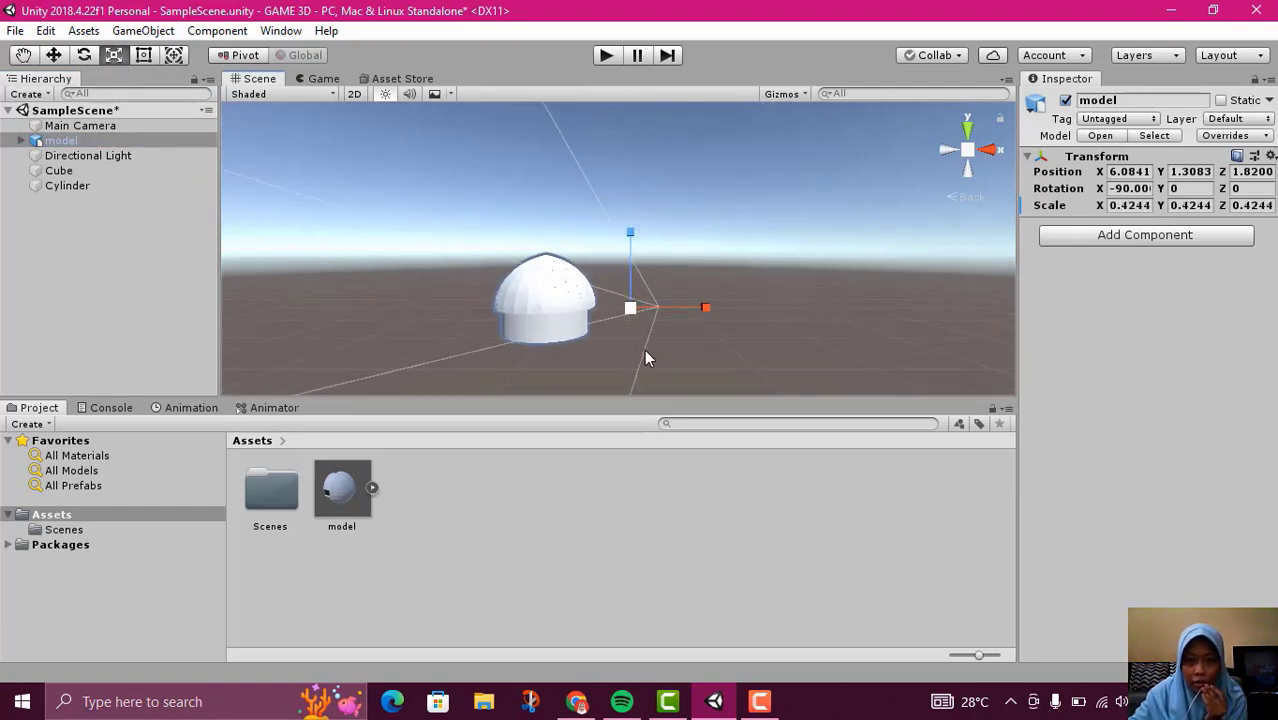
{"action": "scroll", "coordinate": [640, 352], "scroll_direction": "up", "scroll_amount": 1}
{"action": "left_click_drag", "start_coordinate": [633, 318], "coordinate": [663, 390]}
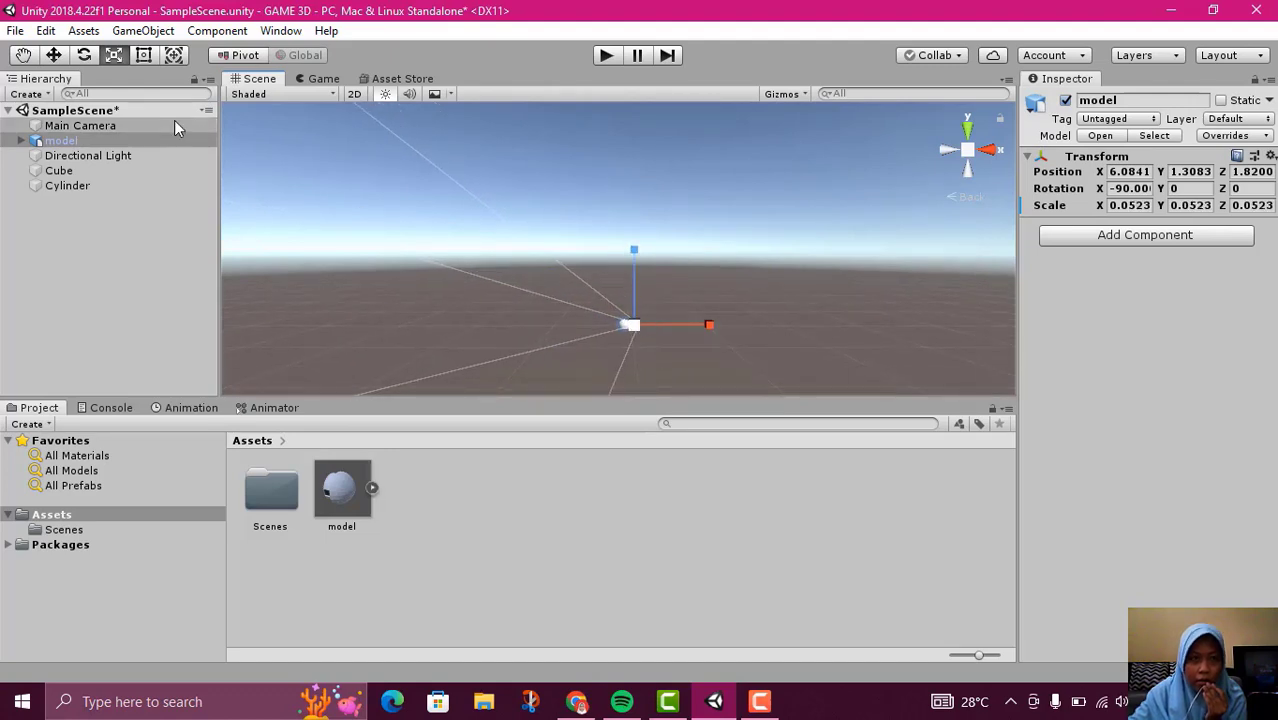
Check the size of the scaled-down model against the cube by framing each one in turn
{"action": "double_click", "coordinate": [107, 172]}
{"action": "left_click", "coordinate": [96, 143]}
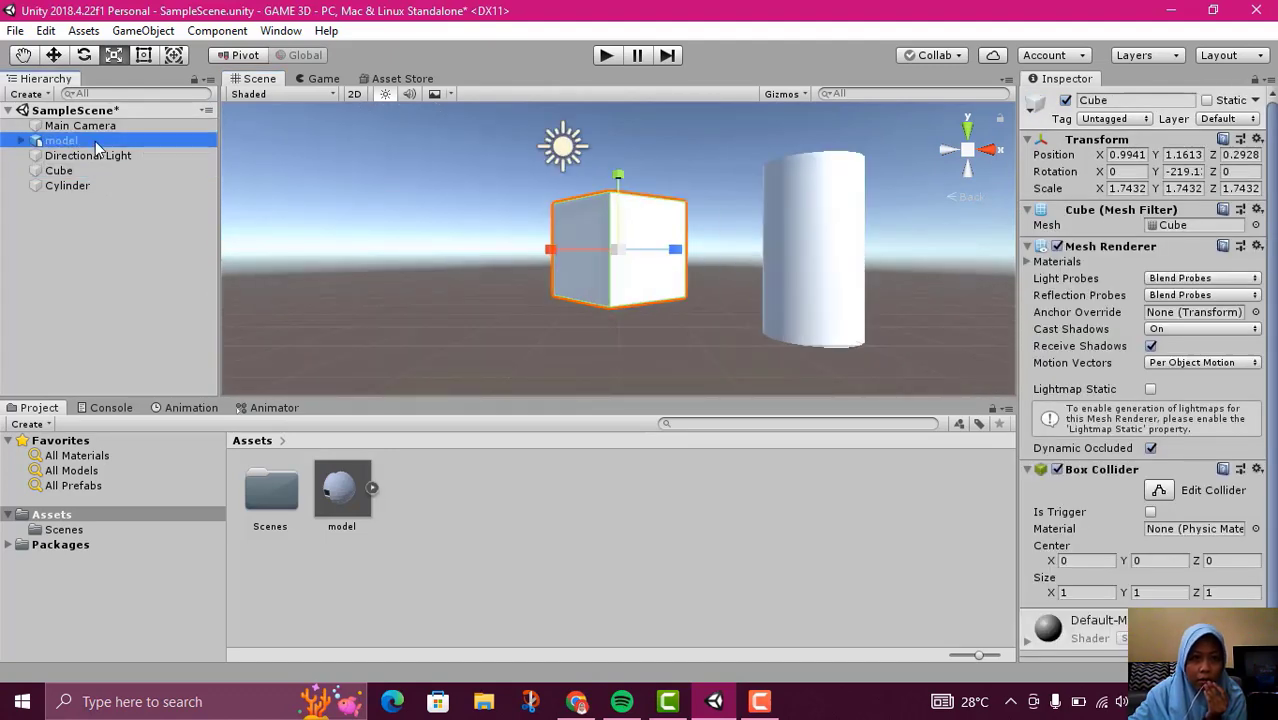
{"action": "double_click", "coordinate": [96, 145]}
{"action": "left_click", "coordinate": [639, 275]}
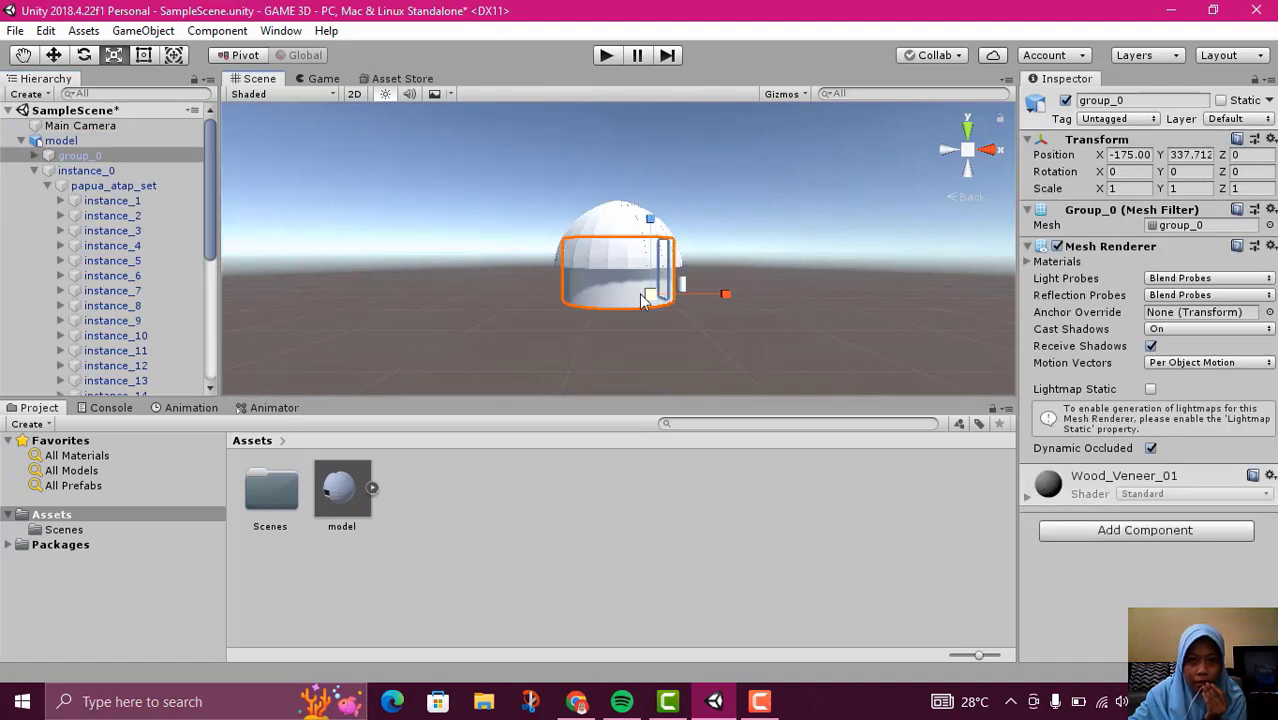
Select the whole model, collapse its hierarchy, and scale it down uniformly to about 0.0046
{"action": "left_click", "coordinate": [28, 145]}
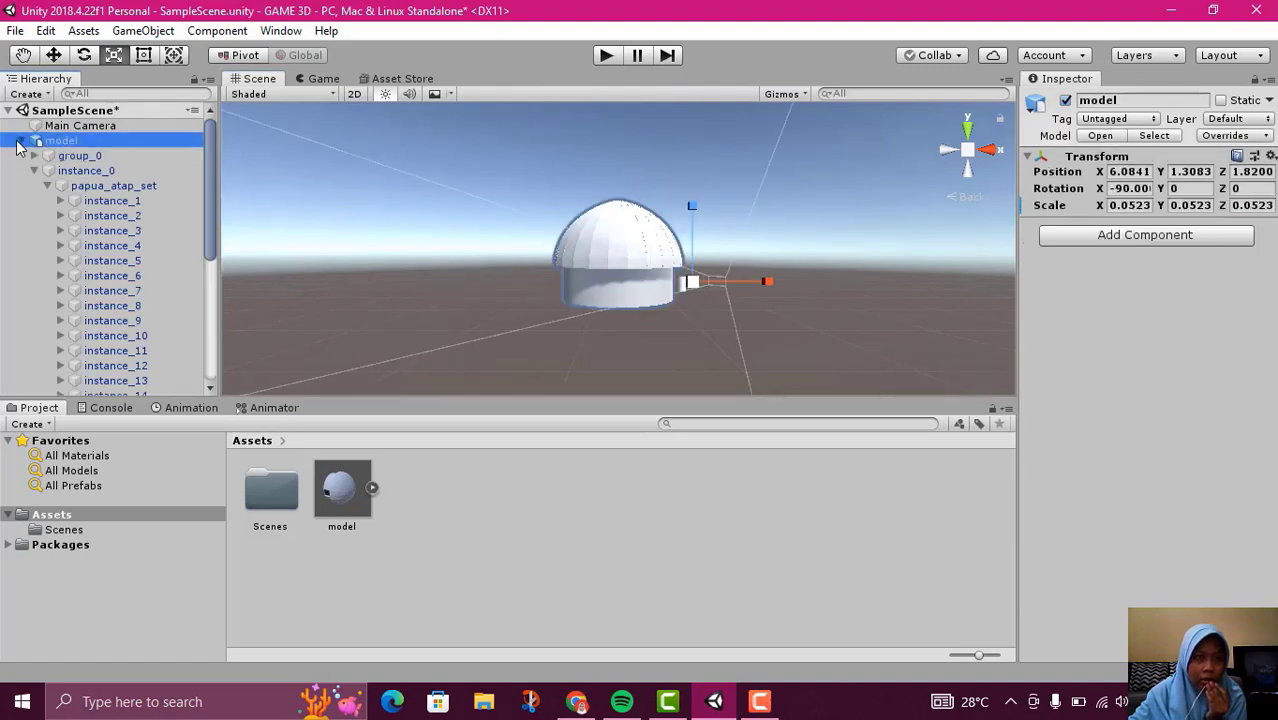
{"action": "left_click", "coordinate": [20, 145]}
{"action": "left_click", "coordinate": [652, 290]}
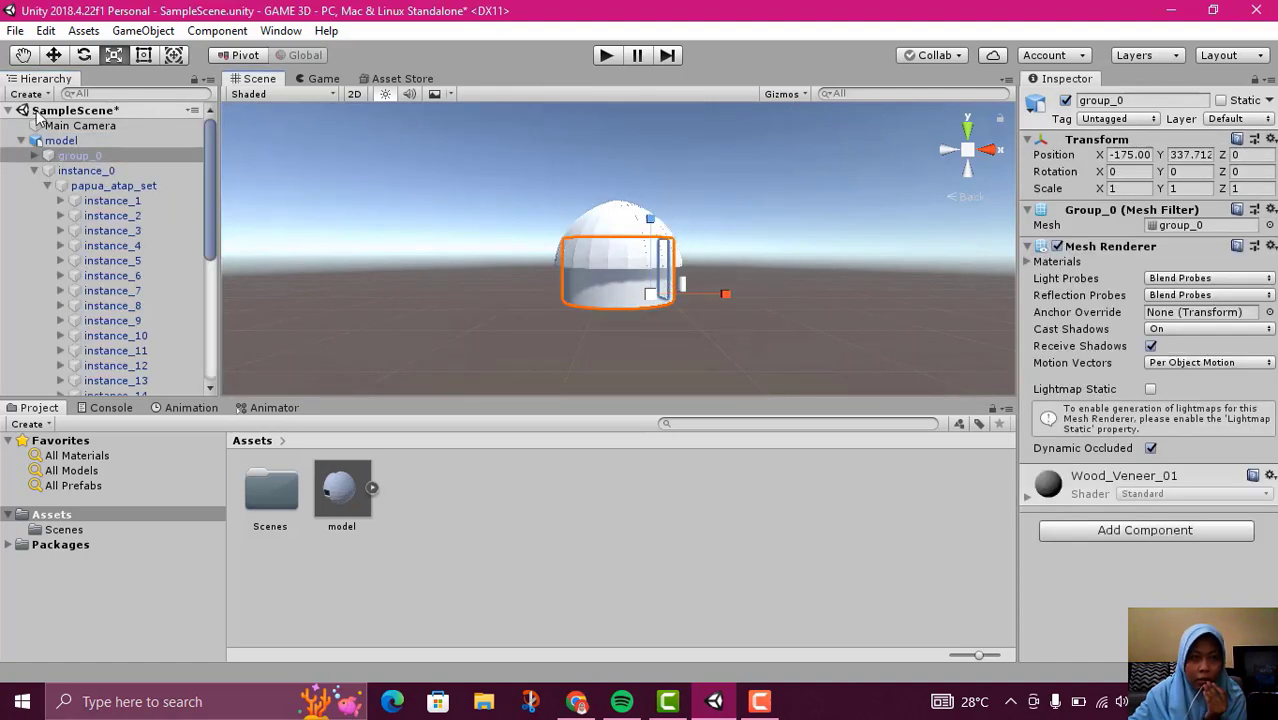
{"action": "left_click", "coordinate": [50, 142]}
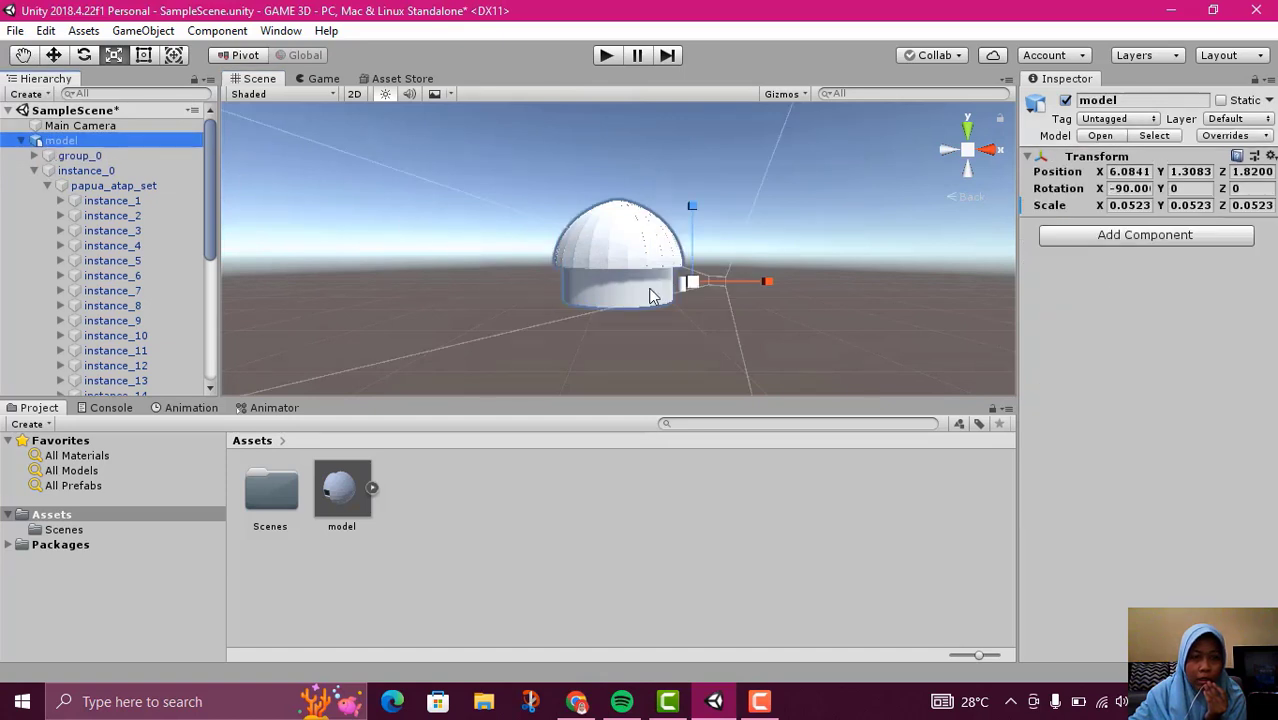
{"action": "left_click", "coordinate": [21, 141]}
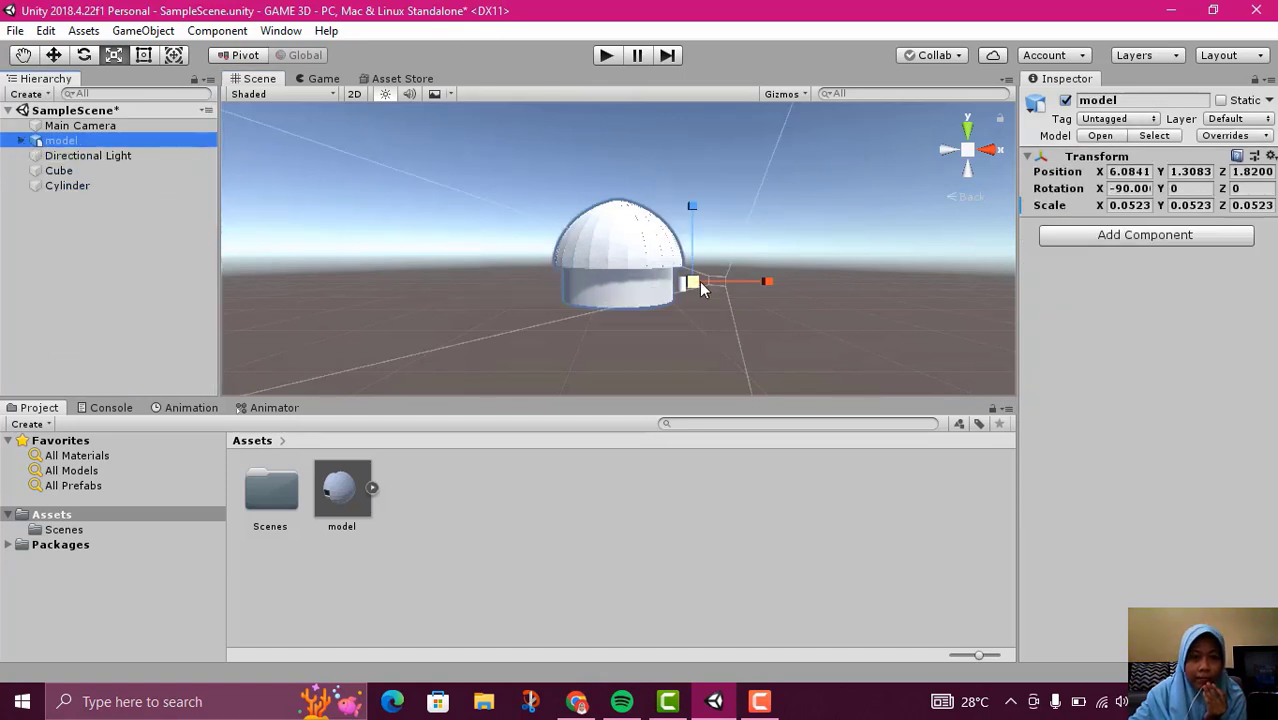
{"action": "left_click_drag", "start_coordinate": [692, 283], "coordinate": [666, 362]}
Move the scaled-down model along the X axis, past the cylinder, to about 10.26
{"action": "scroll", "coordinate": [735, 306], "scroll_direction": "up", "scroll_amount": 10}
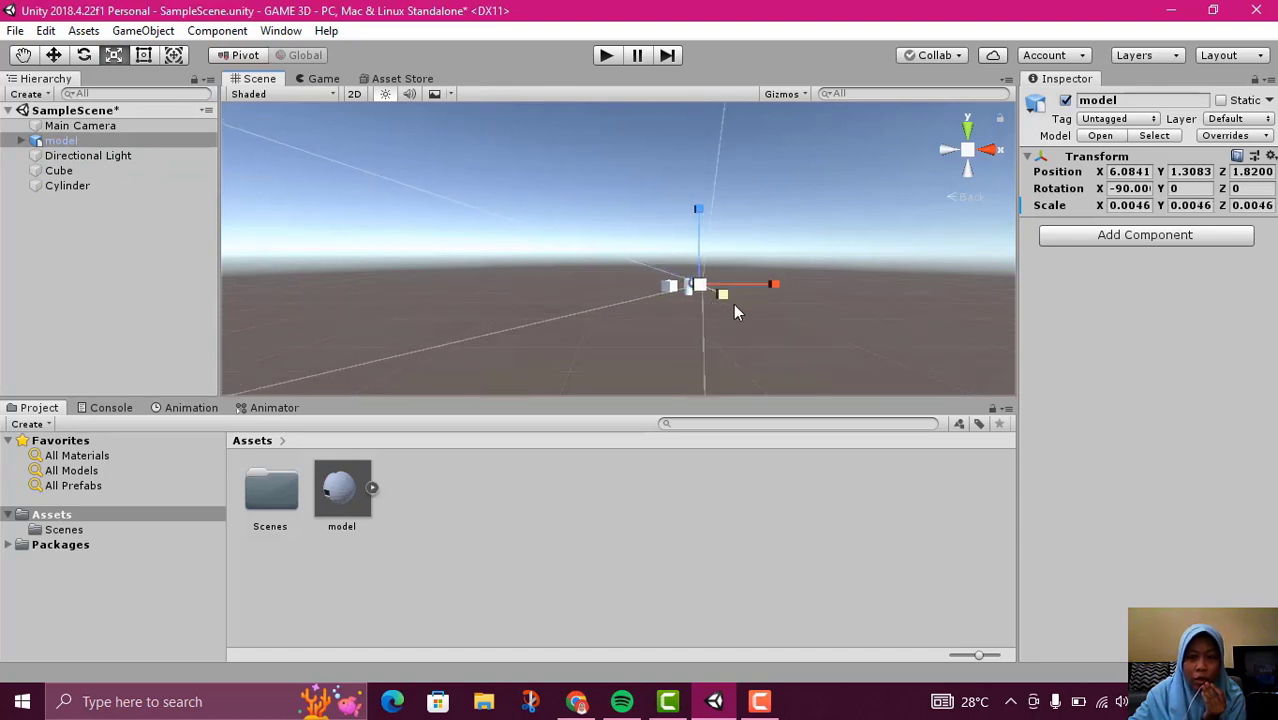
{"action": "middle_click_drag", "start_coordinate": [806, 349], "coordinate": [699, 314]}
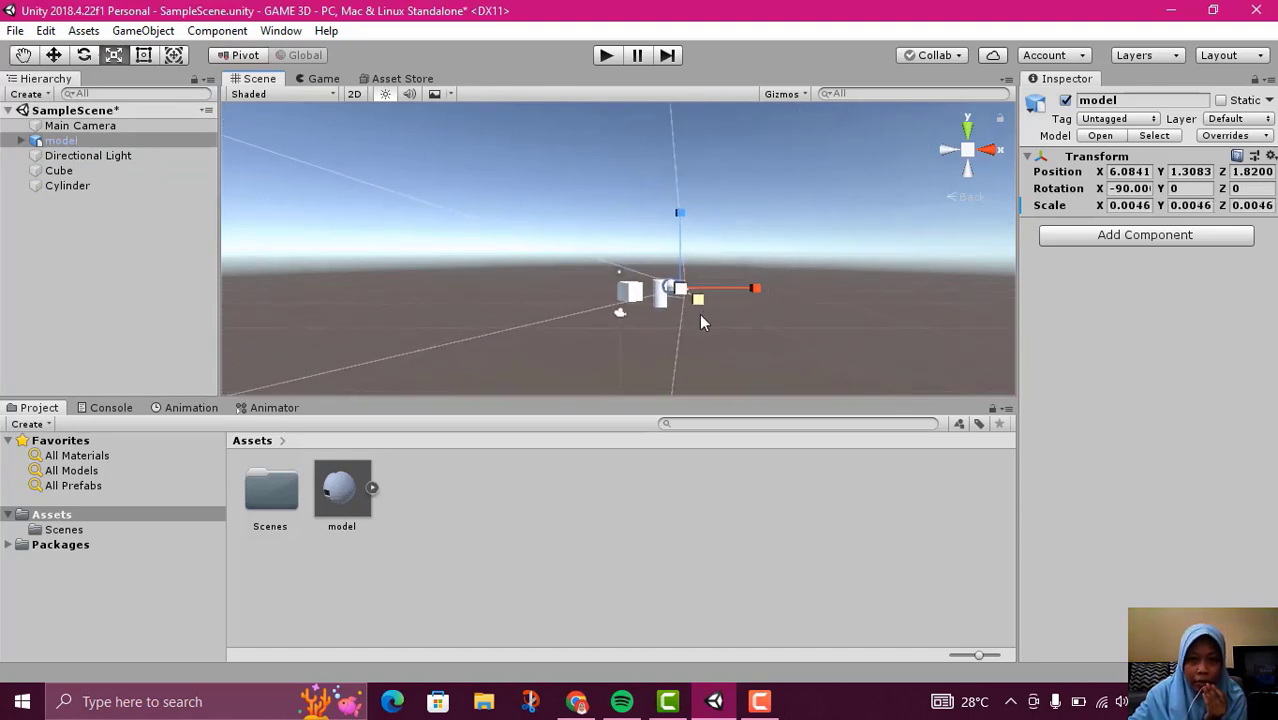
{"action": "scroll", "coordinate": [704, 334], "scroll_direction": "up", "scroll_amount": 6}
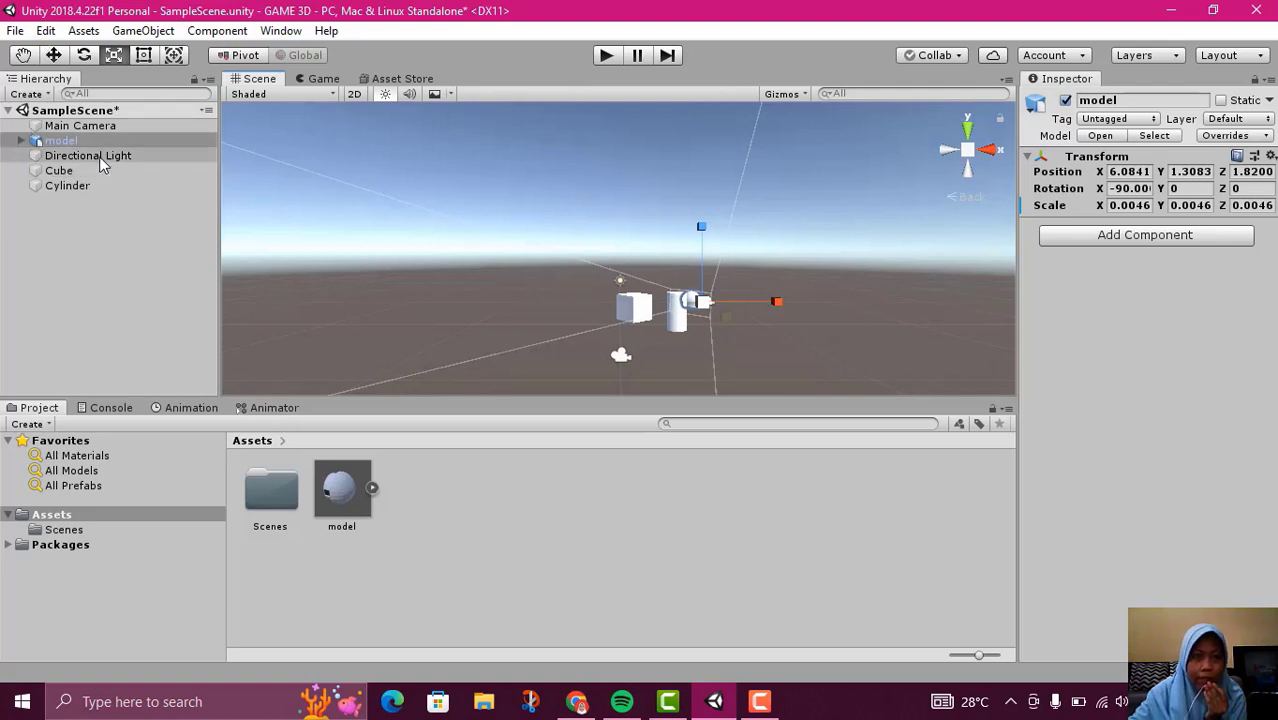
{"action": "left_click", "coordinate": [53, 55]}
{"action": "left_click_drag", "start_coordinate": [783, 307], "coordinate": [838, 313]}
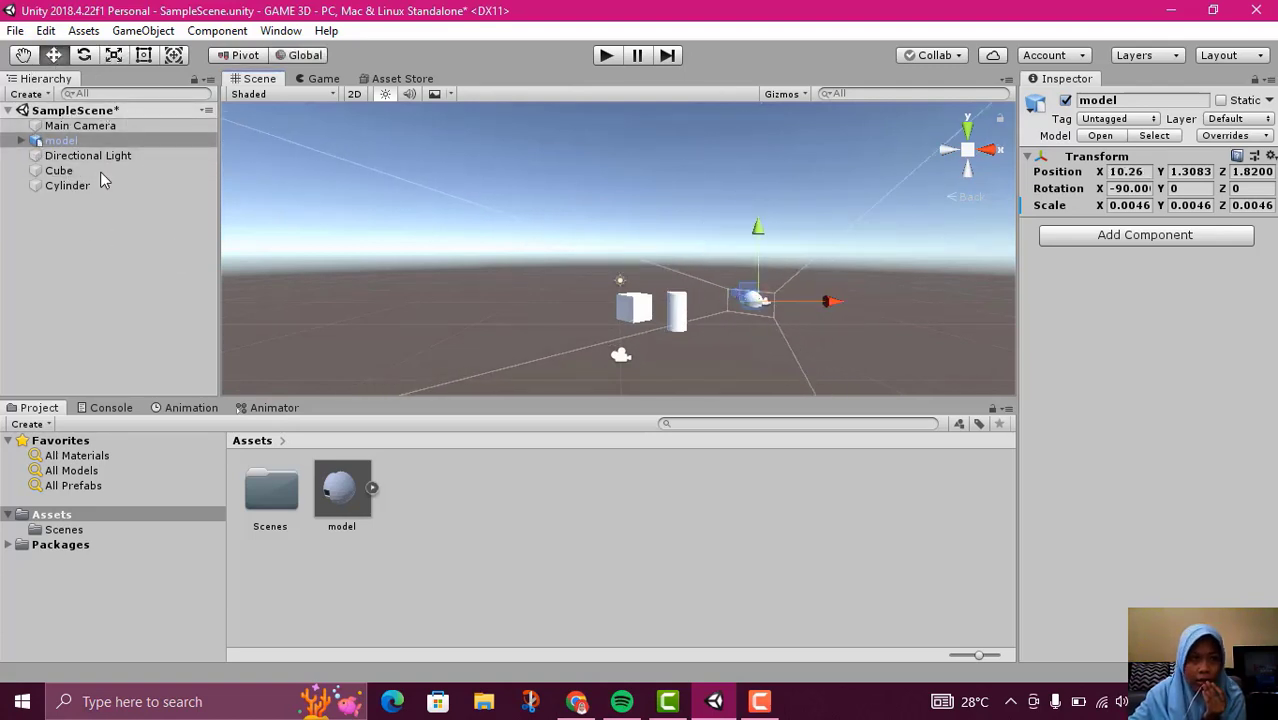
Scale the model up uniformly to about 0.0099
{"action": "left_click", "coordinate": [113, 55]}
{"action": "left_click_drag", "start_coordinate": [762, 303], "coordinate": [790, 318]}
{"action": "scroll", "coordinate": [781, 328], "scroll_direction": "up", "scroll_amount": 3}
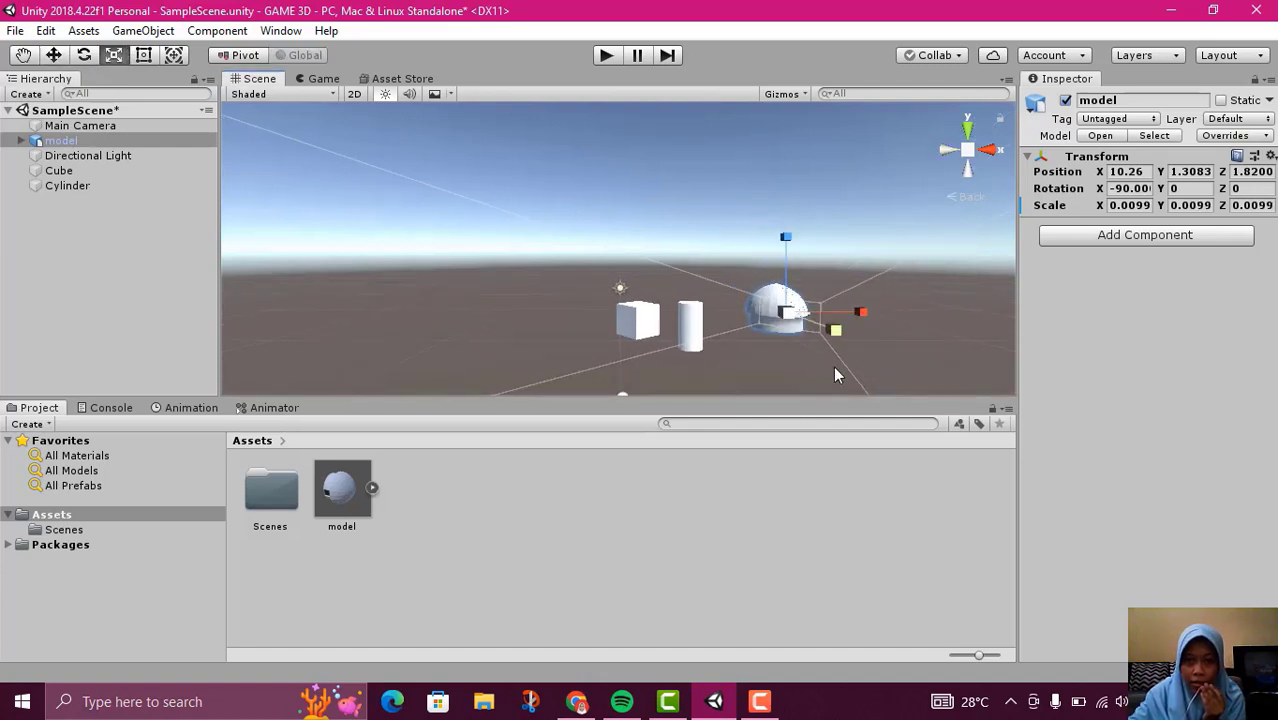
{"action": "middle_click_drag", "start_coordinate": [738, 267], "coordinate": [732, 240]}
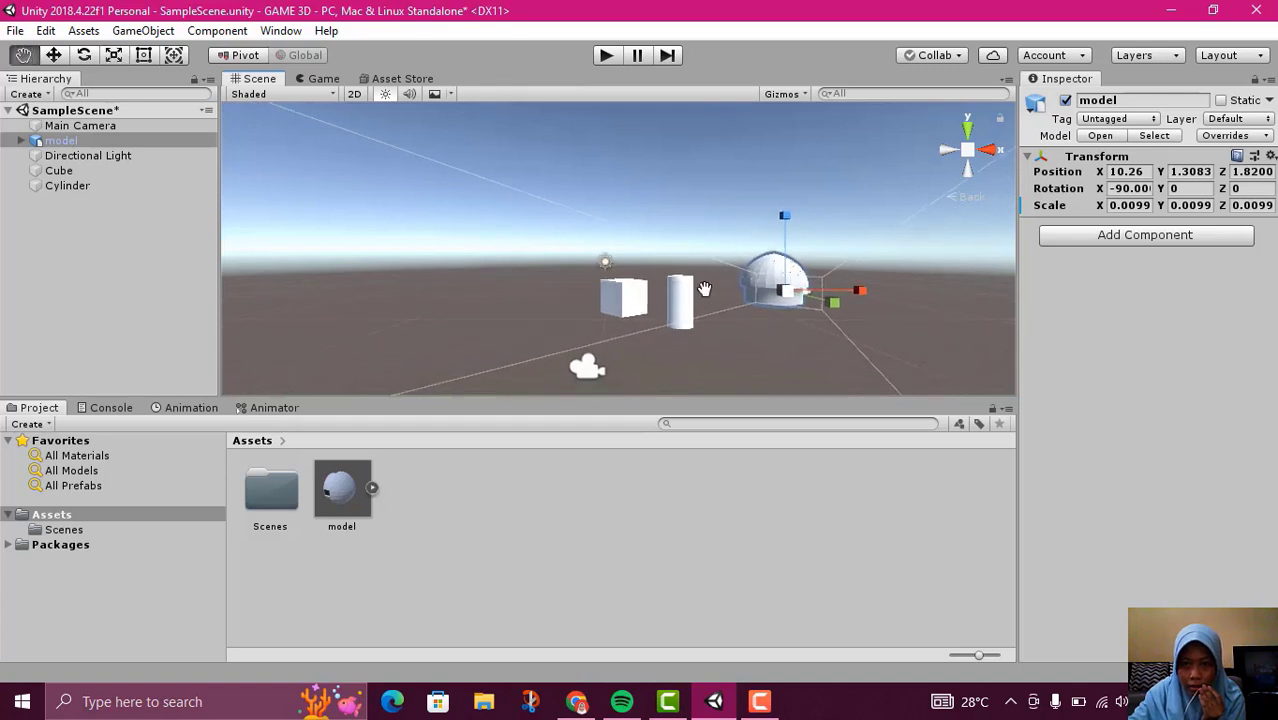
{"action": "left_click", "coordinate": [792, 322]}
{"action": "left_click", "coordinate": [788, 290]}
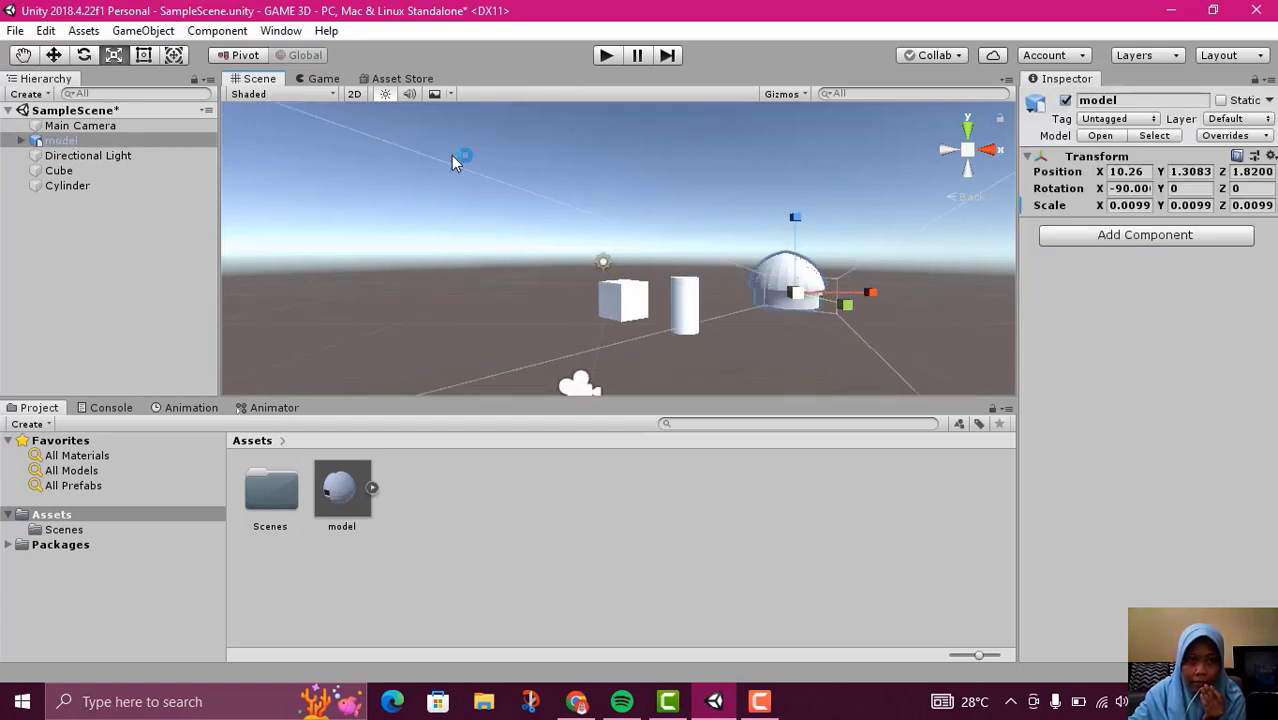
Move the model along X to about -2.95, on the far side of the cube, and reorder it below Cylinder in the hierarchy
{"action": "left_click", "coordinate": [53, 55]}
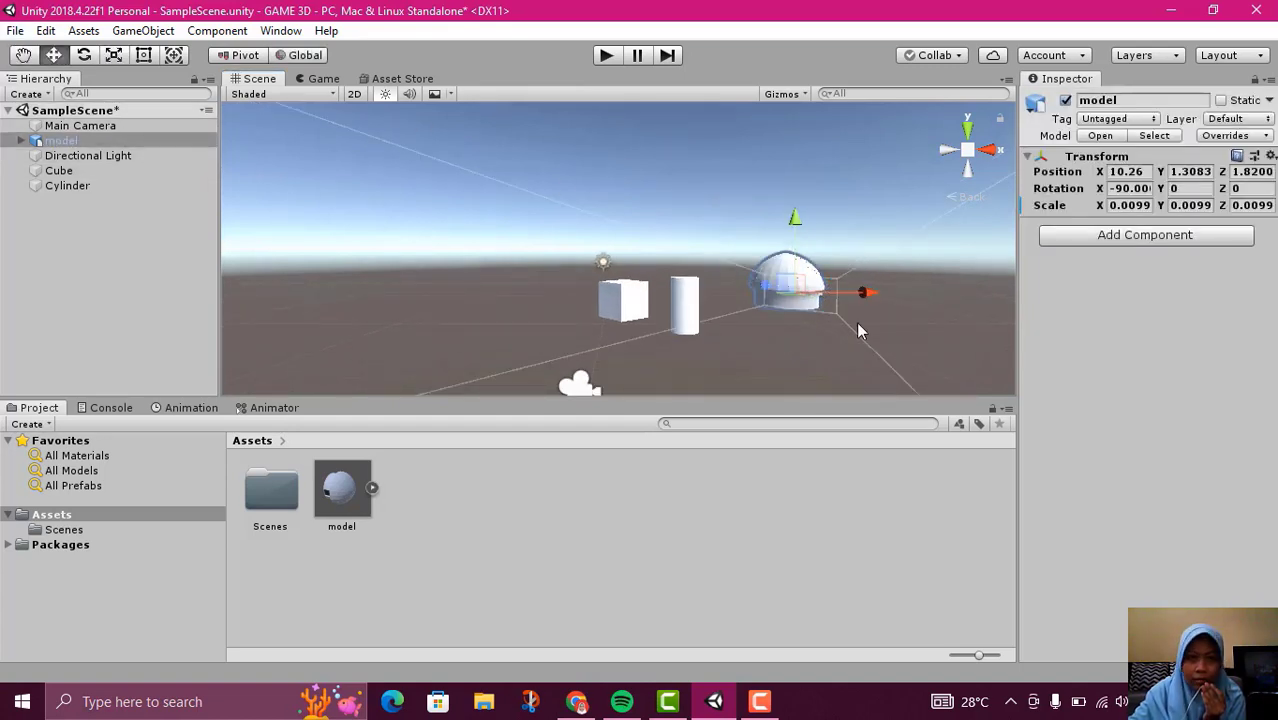
{"action": "left_click_drag", "start_coordinate": [868, 292], "coordinate": [616, 299]}
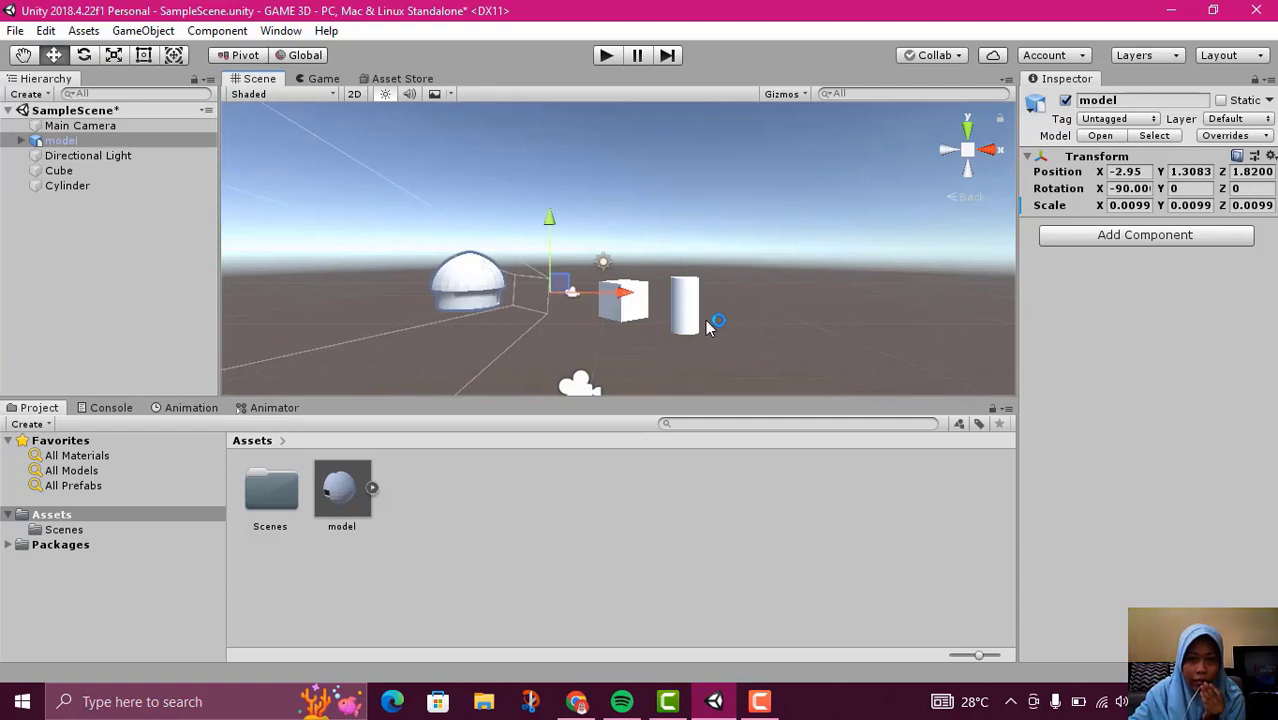
{"action": "left_click", "coordinate": [706, 320]}
{"action": "left_click", "coordinate": [569, 295]}
{"action": "left_click_drag", "start_coordinate": [48, 130], "coordinate": [48, 193]}
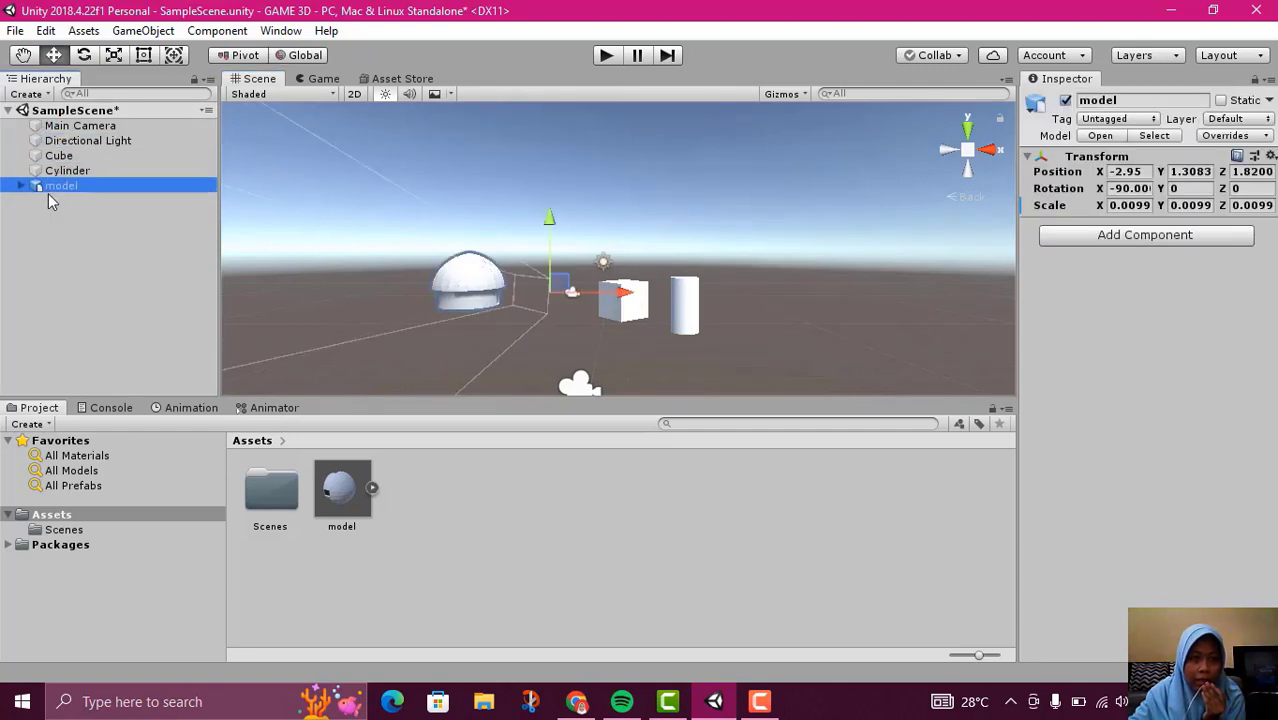
{"action": "left_click", "coordinate": [781, 331]}
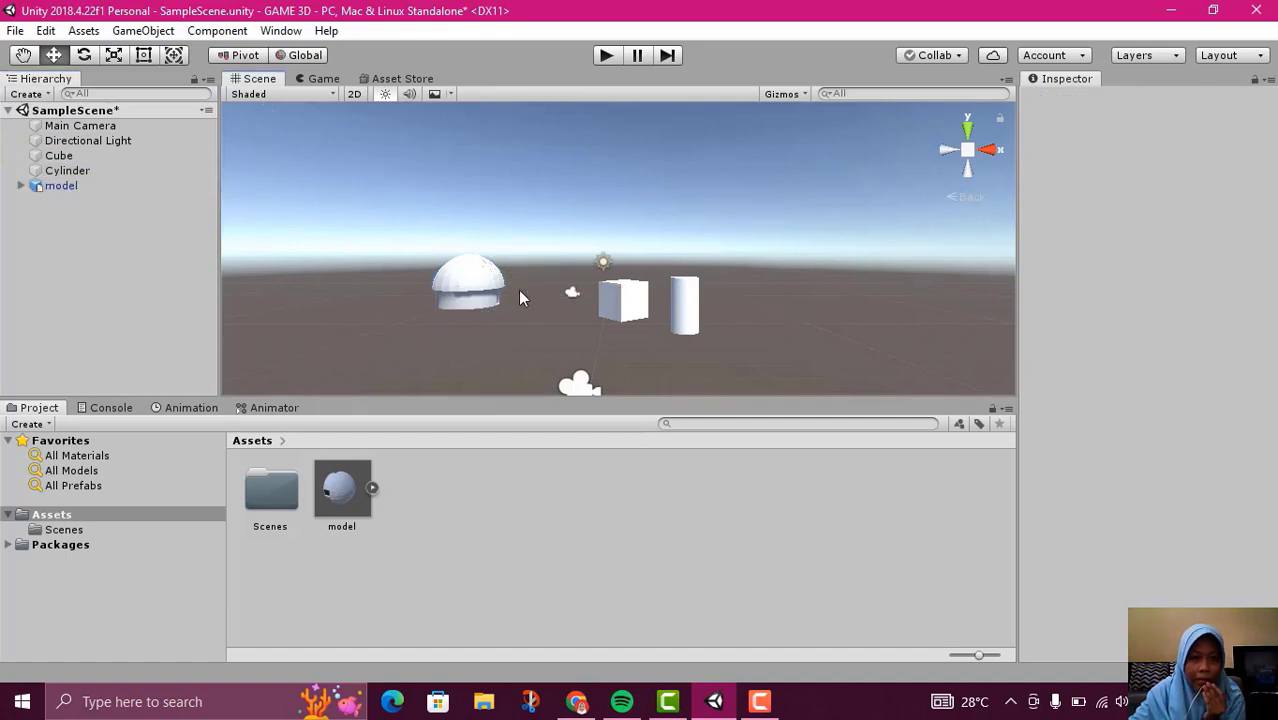
Try to delete the skp_camera_Last_Saved camera object from inside the model
{"action": "scroll", "coordinate": [523, 348], "scroll_direction": "up", "scroll_amount": 3}
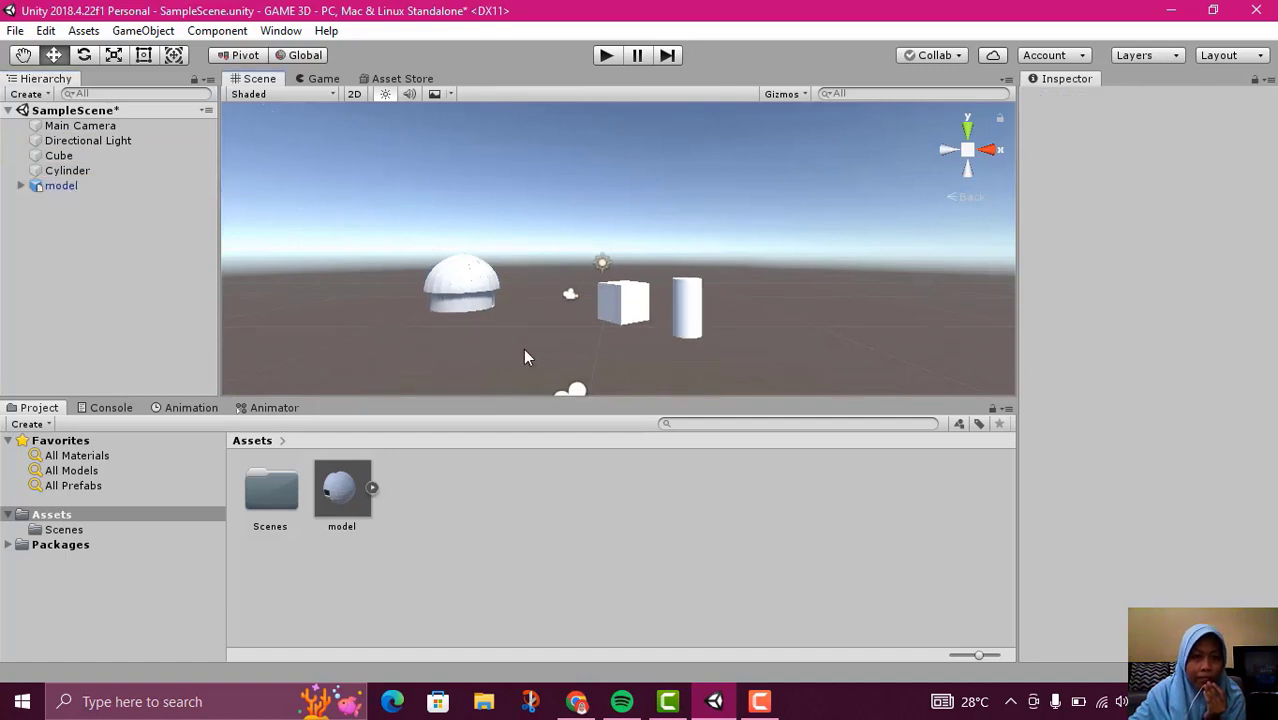
{"action": "left_click", "coordinate": [20, 186]}
{"action": "scroll", "coordinate": [72, 286], "scroll_direction": "down", "scroll_amount": 5}
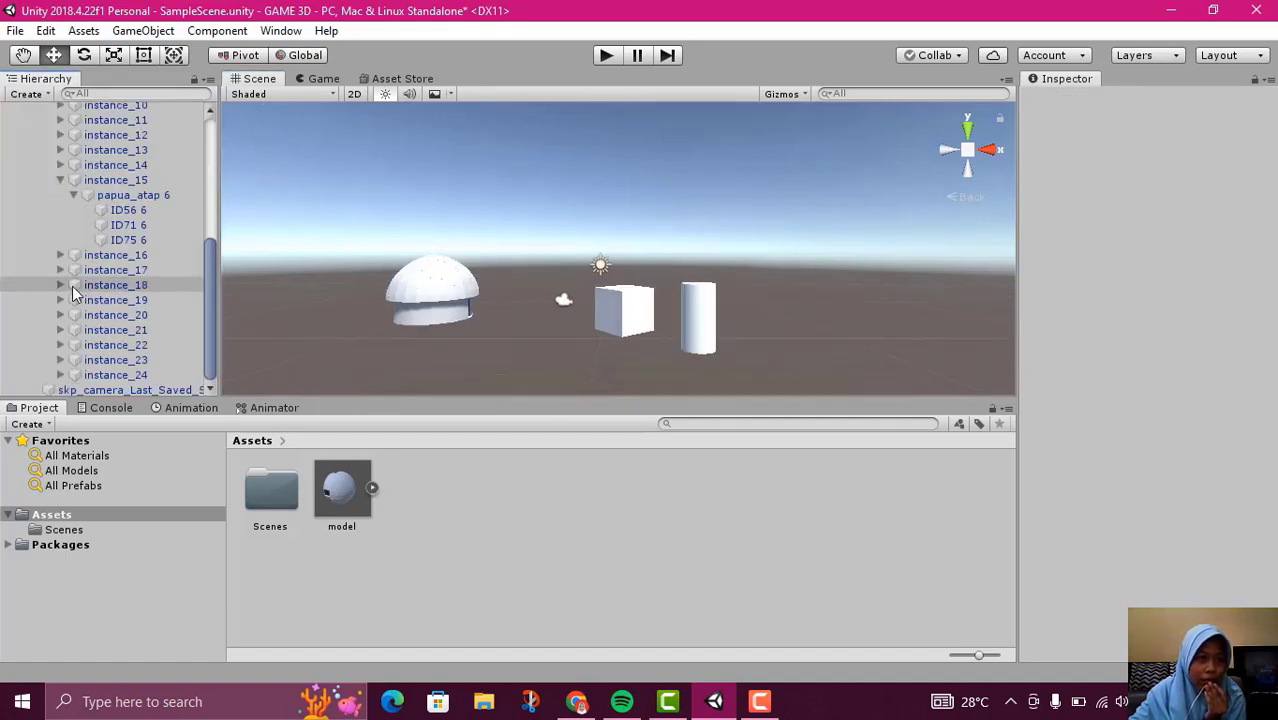
{"action": "left_click", "coordinate": [88, 391]}
{"action": "right_click", "coordinate": [86, 393]}
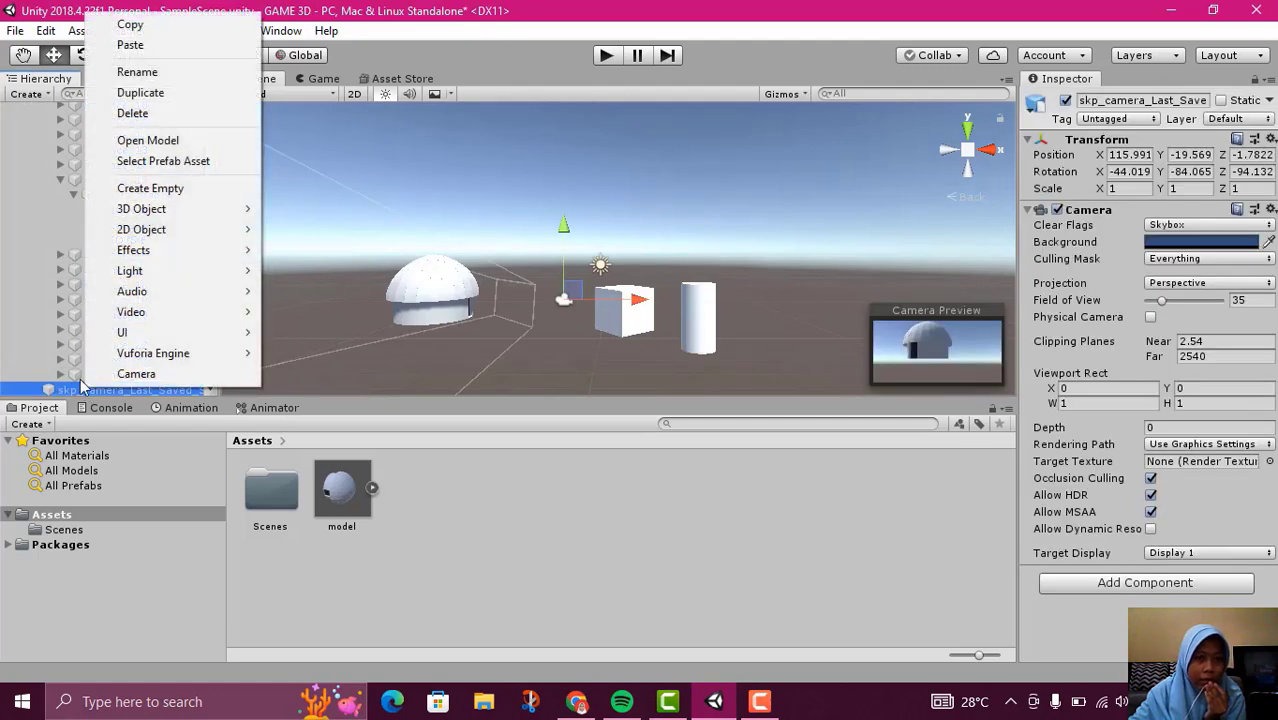
{"action": "left_click", "coordinate": [135, 113]}
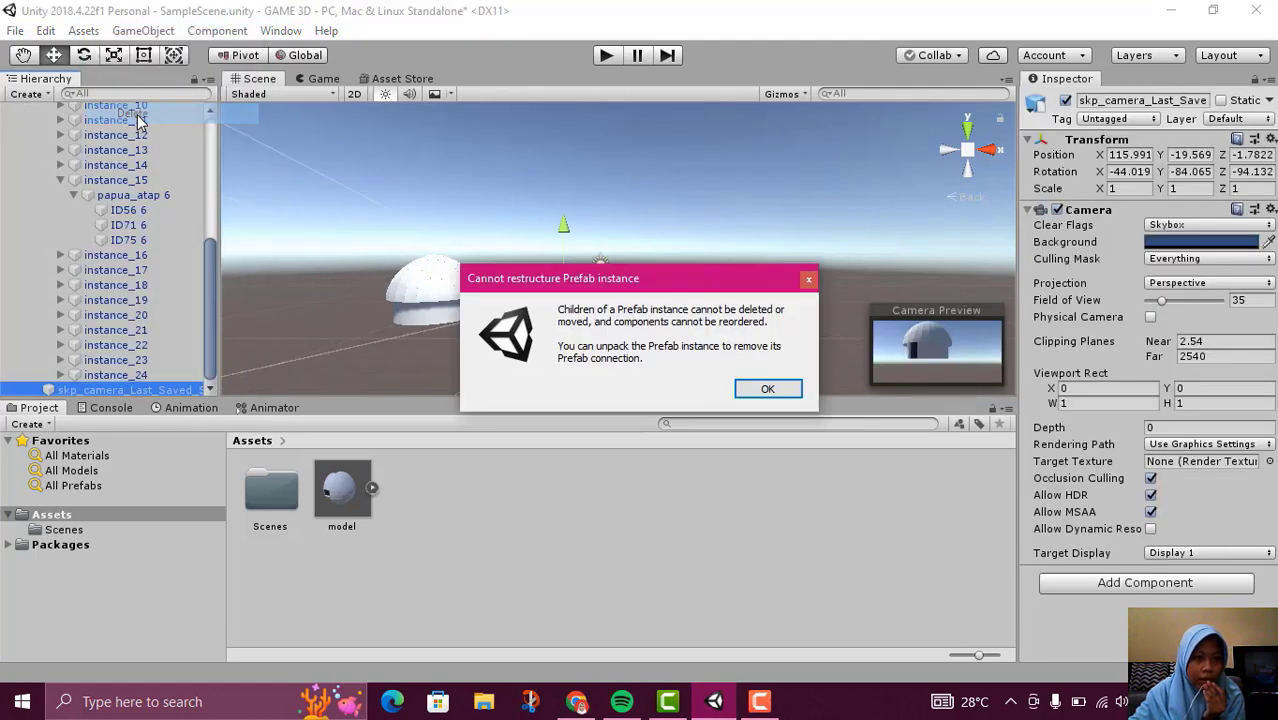
{"action": "left_click", "coordinate": [755, 394]}
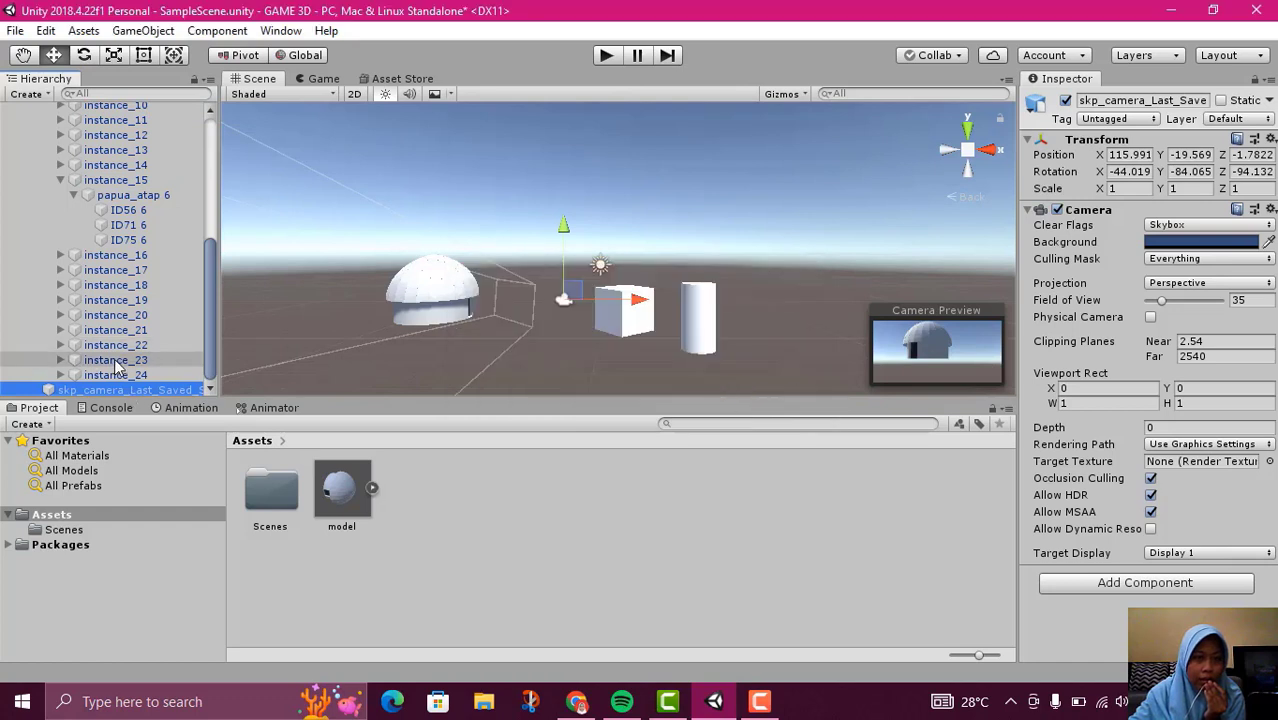
Collapse the model's object tree in the hierarchy and clear the selection
{"action": "scroll", "coordinate": [120, 300], "scroll_direction": "up", "scroll_amount": 8}
{"action": "left_click", "coordinate": [40, 189]}
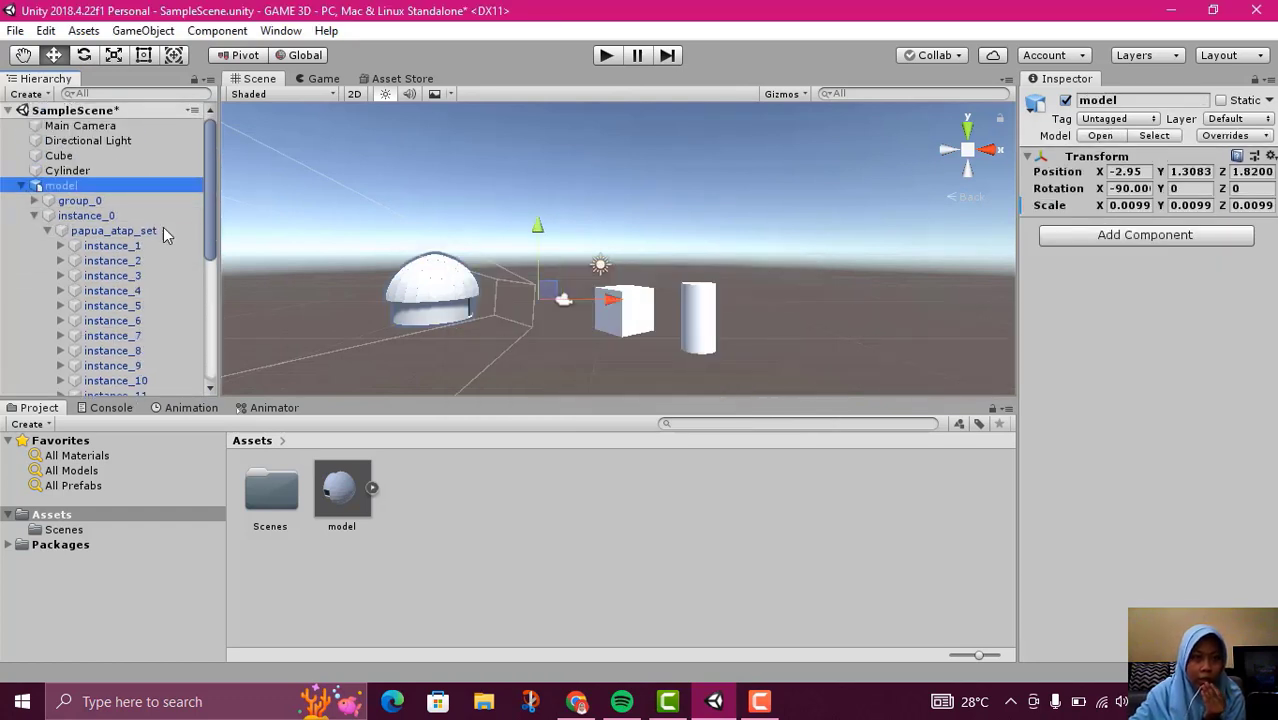
{"action": "left_click", "coordinate": [592, 462]}
{"action": "left_click", "coordinate": [554, 299]}
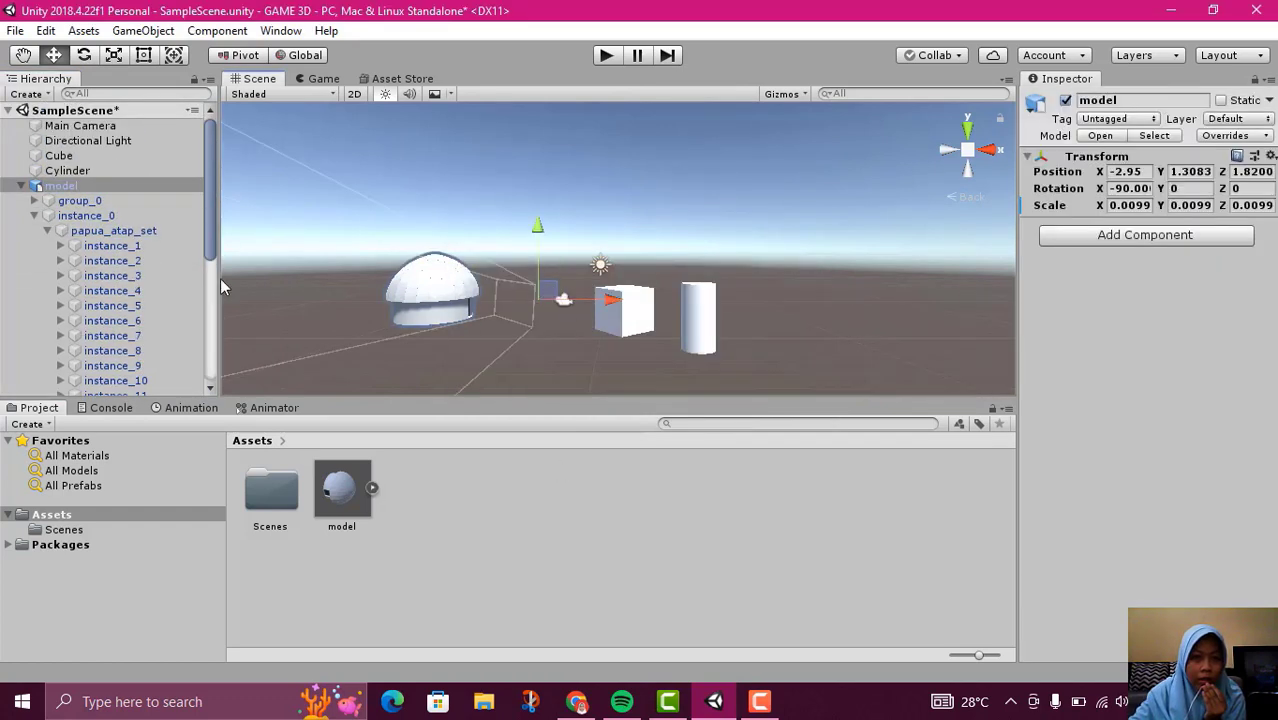
{"action": "left_click", "coordinate": [18, 190]}
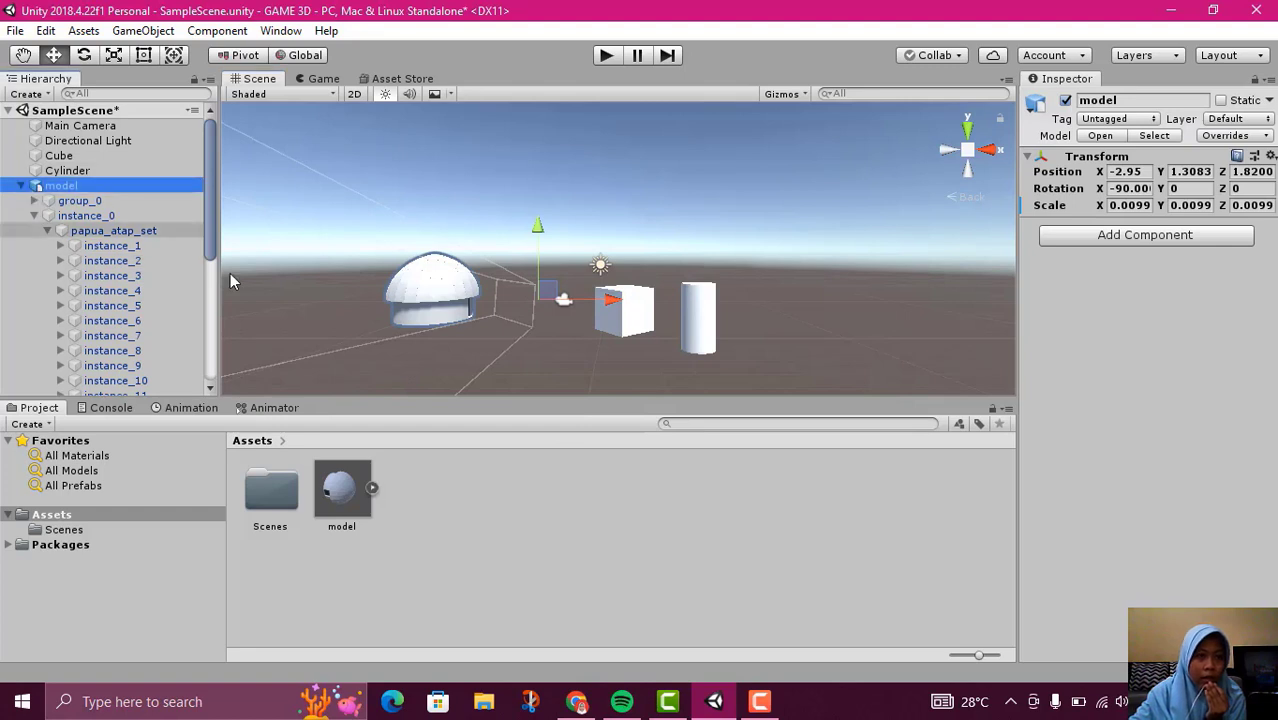
{"action": "left_click", "coordinate": [21, 187]}
{"action": "left_click", "coordinate": [659, 535]}
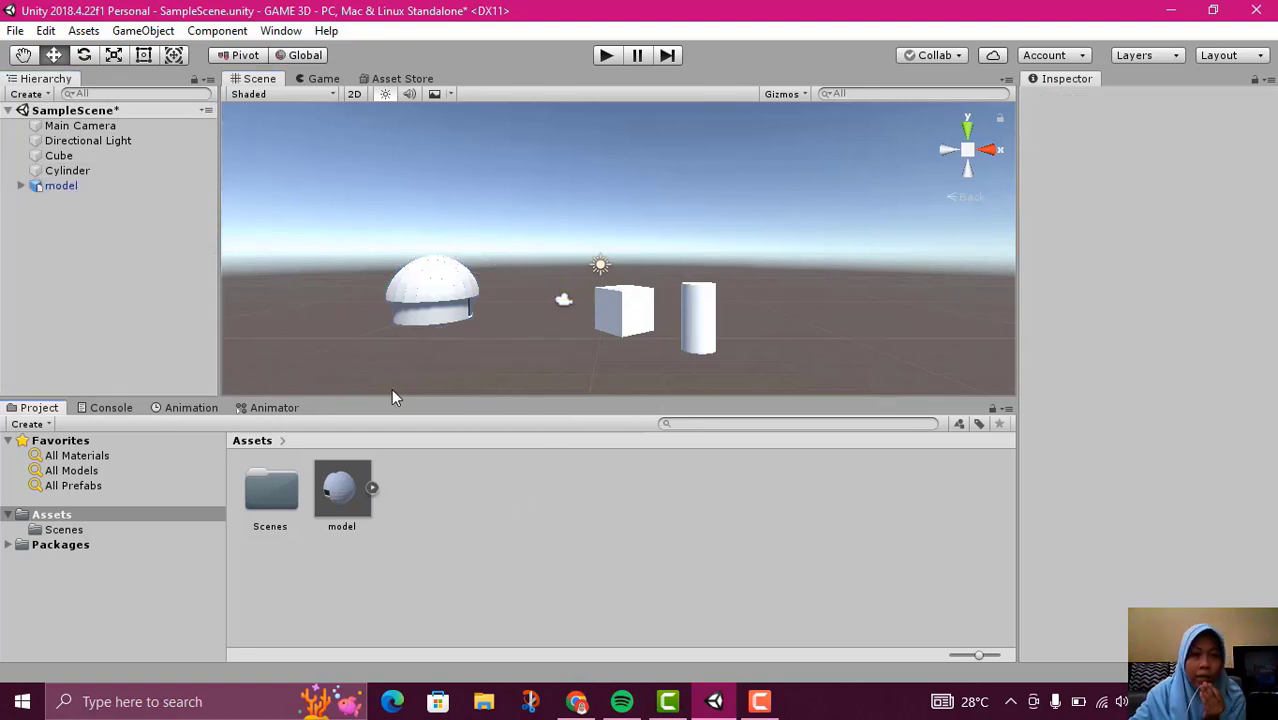
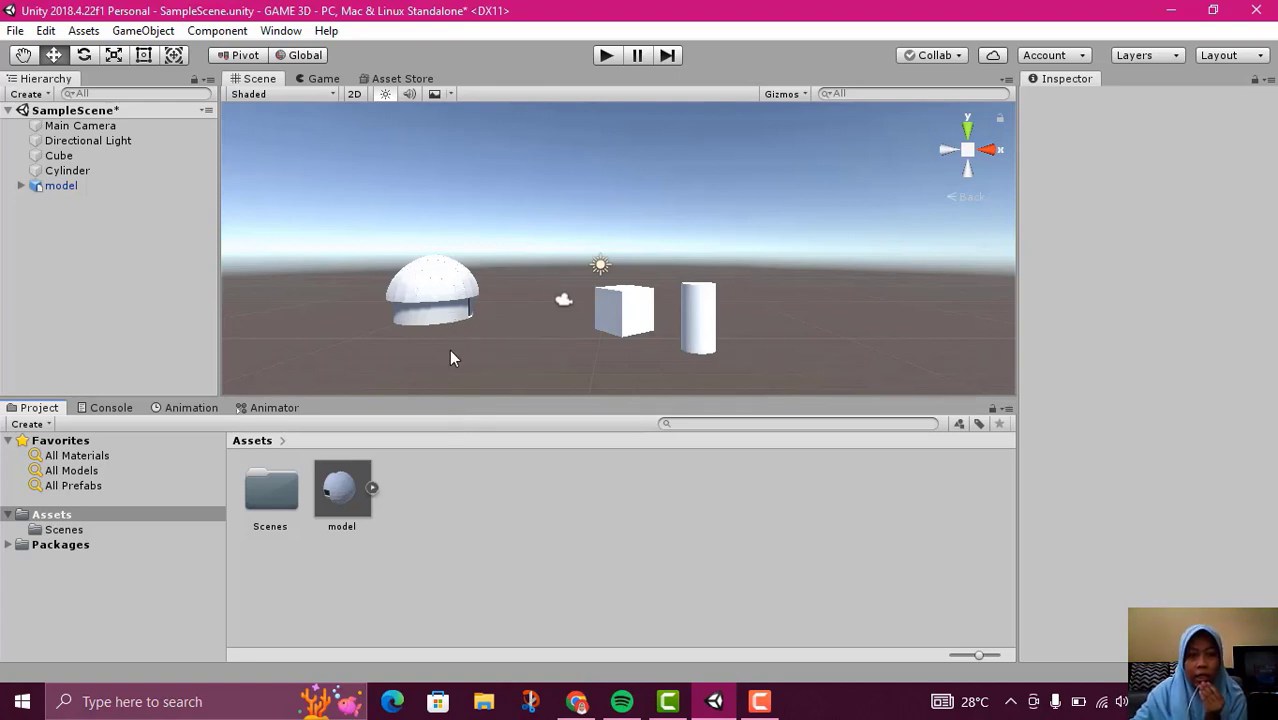
{"action": "right_click", "coordinate": [415, 514]}
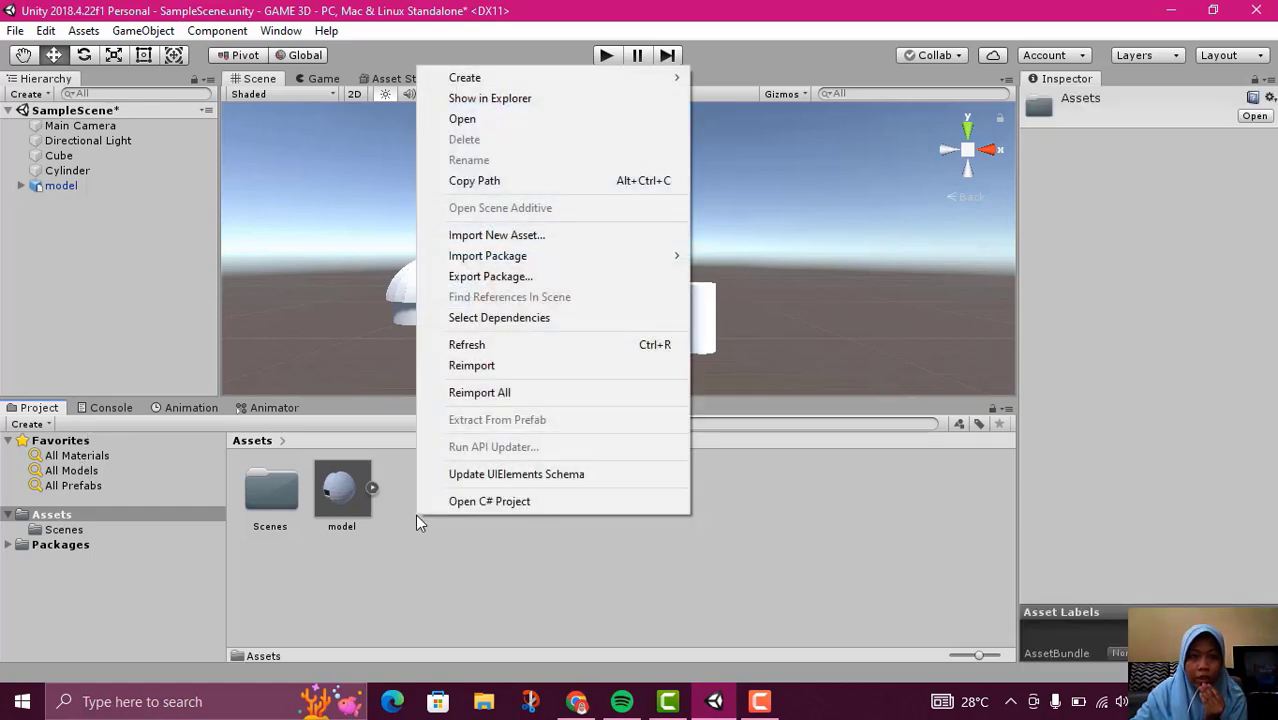
{"action": "mouse_move", "coordinate": [583, 72]}
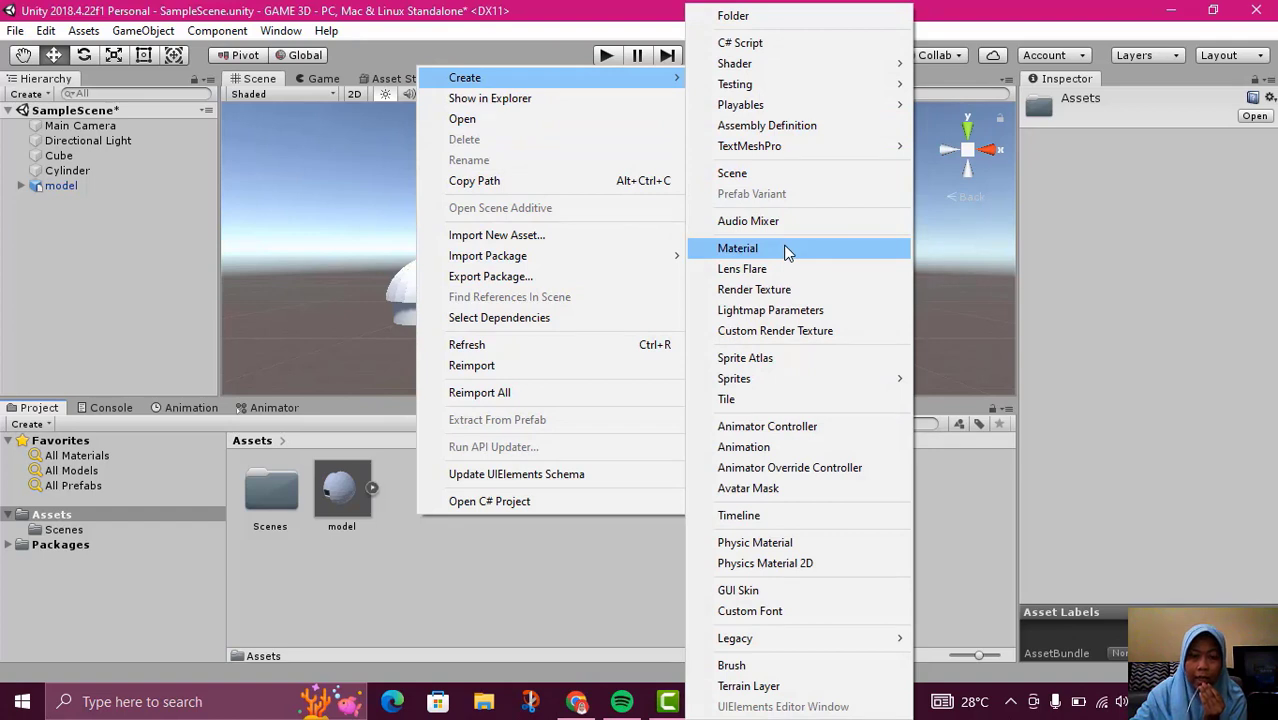
{"action": "left_click", "coordinate": [137, 285]}
{"action": "right_click", "coordinate": [140, 293]}
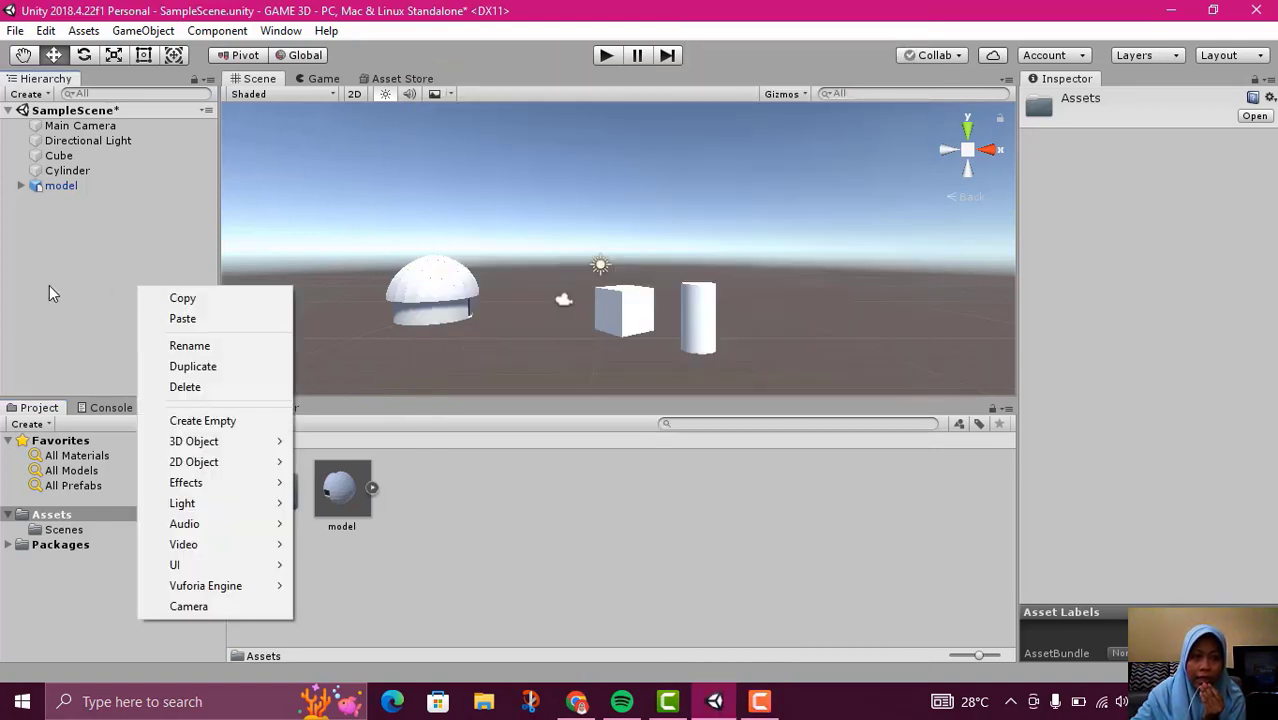
{"action": "left_click", "coordinate": [489, 512]}
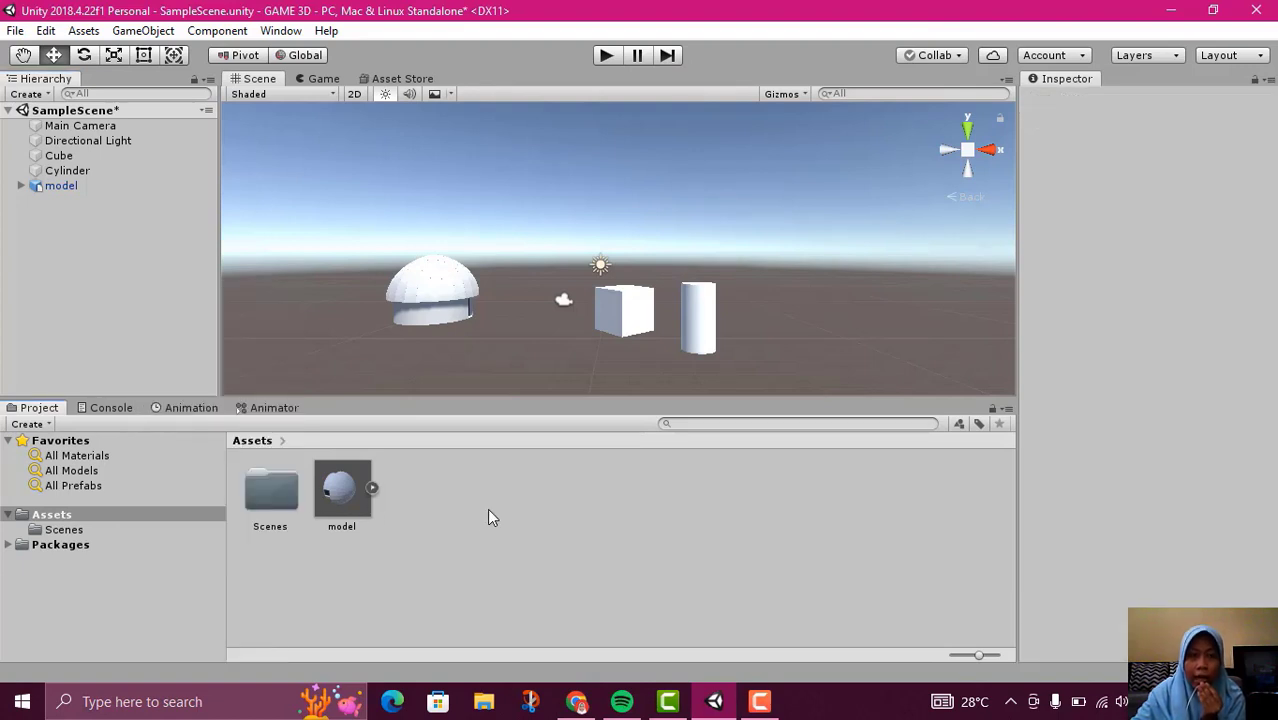
{"action": "right_click", "coordinate": [437, 519]}
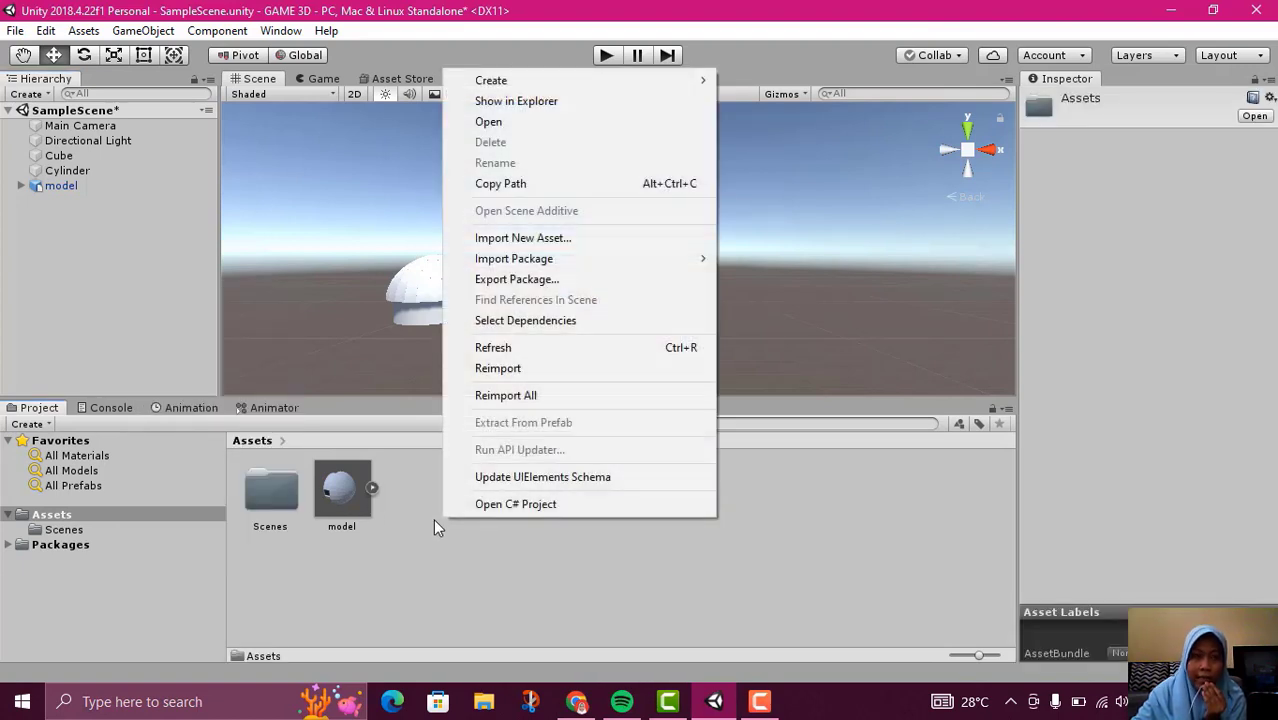
{"action": "left_click", "coordinate": [423, 500]}
{"action": "right_click", "coordinate": [431, 507]}
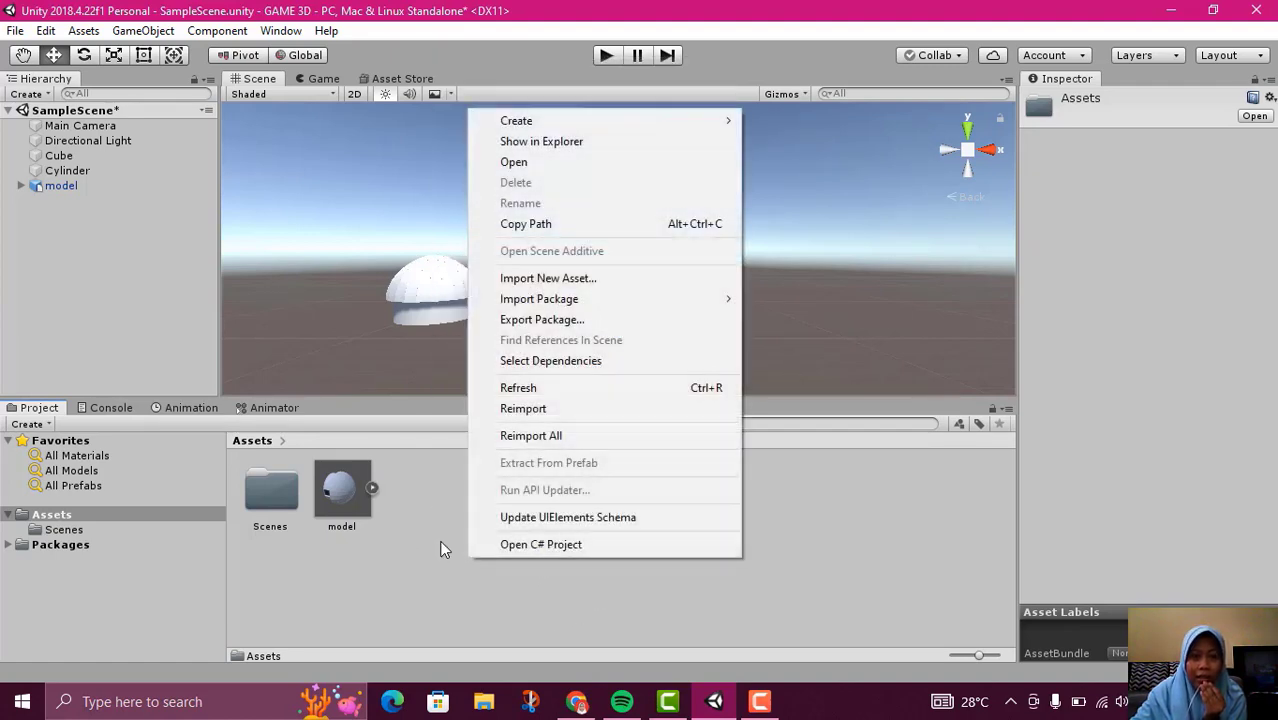
{"action": "left_click", "coordinate": [441, 520]}
{"action": "right_click", "coordinate": [443, 519]}
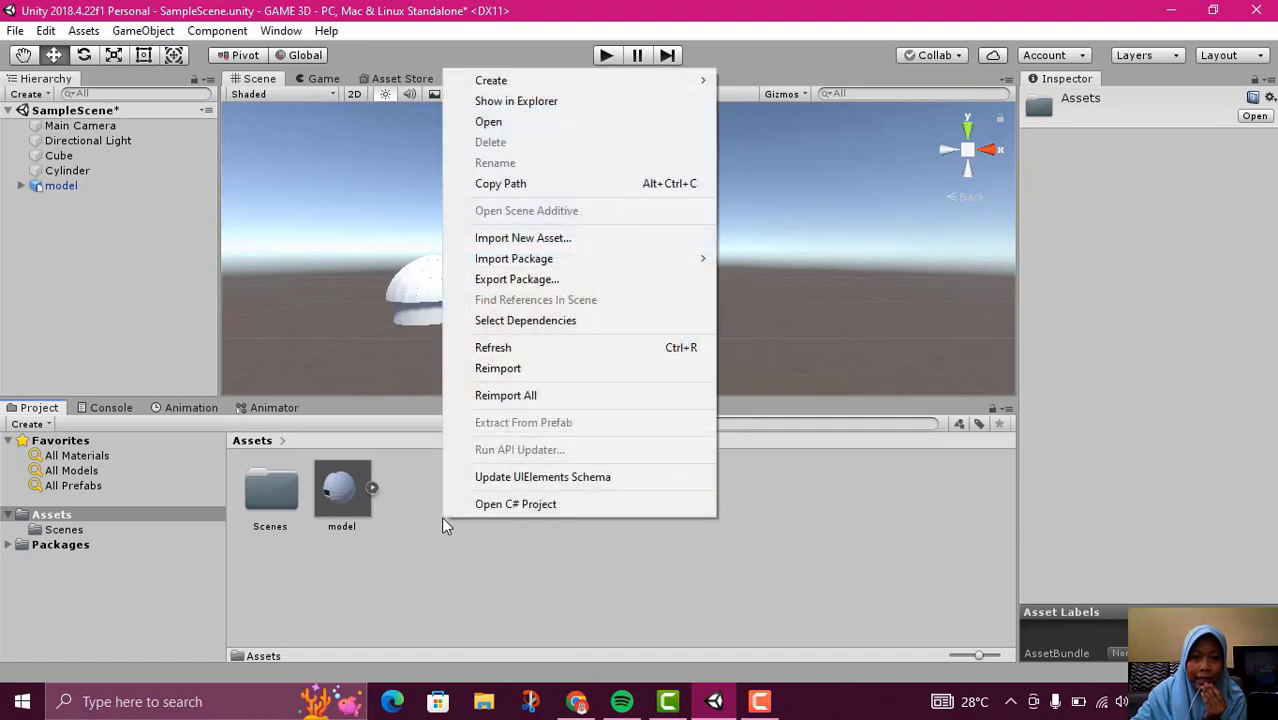
{"action": "left_click", "coordinate": [508, 583]}
Create a new material named kubus in the Assets folder
{"action": "right_click", "coordinate": [474, 550]}
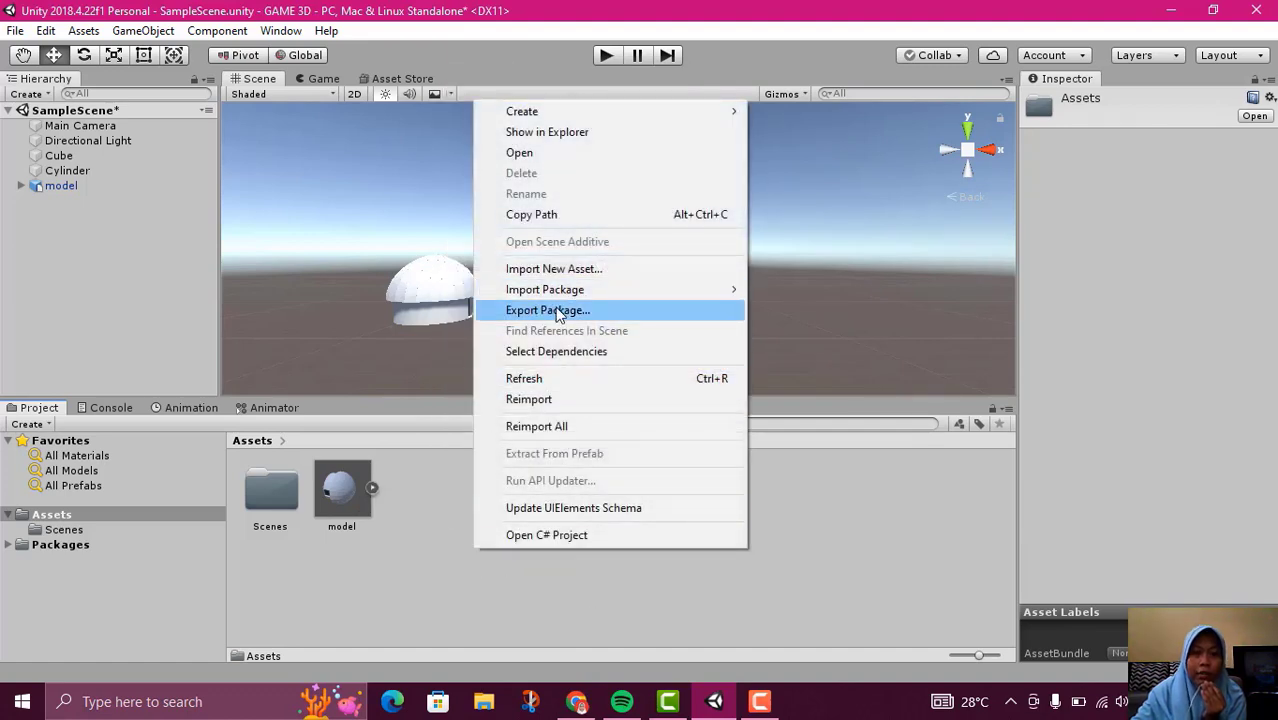
{"action": "mouse_move", "coordinate": [534, 117]}
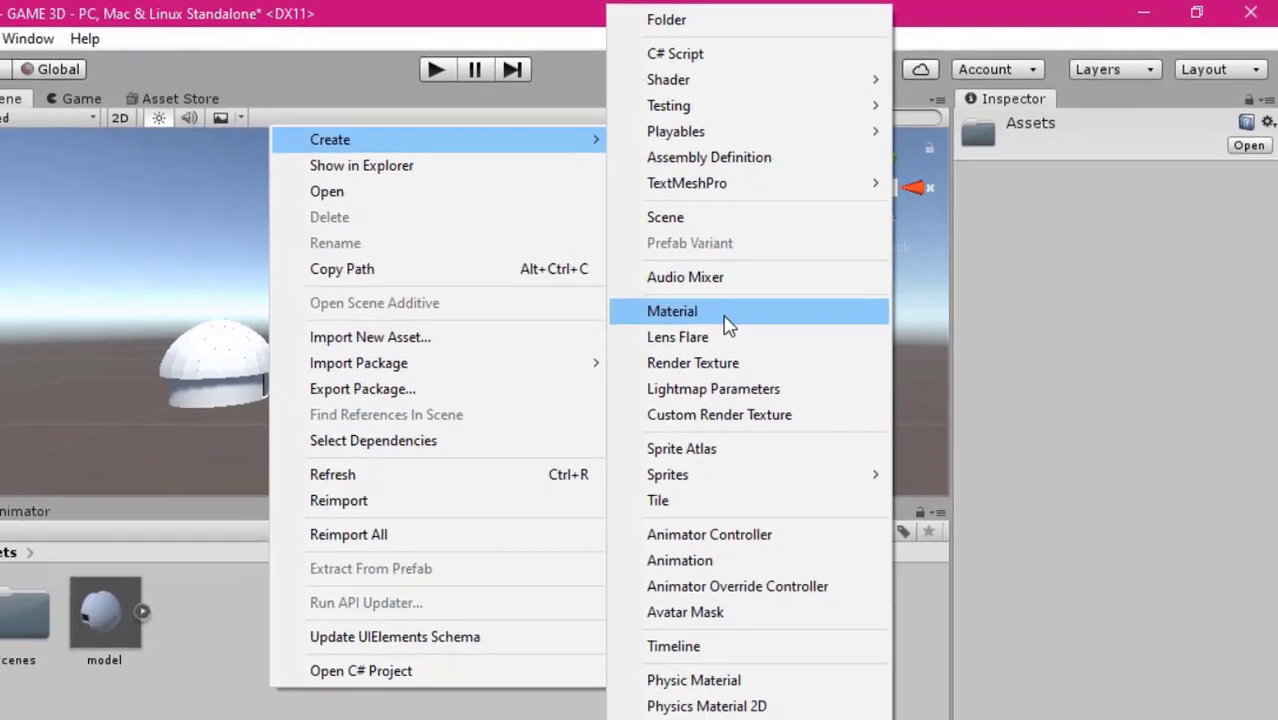
{"action": "left_click", "coordinate": [697, 340]}
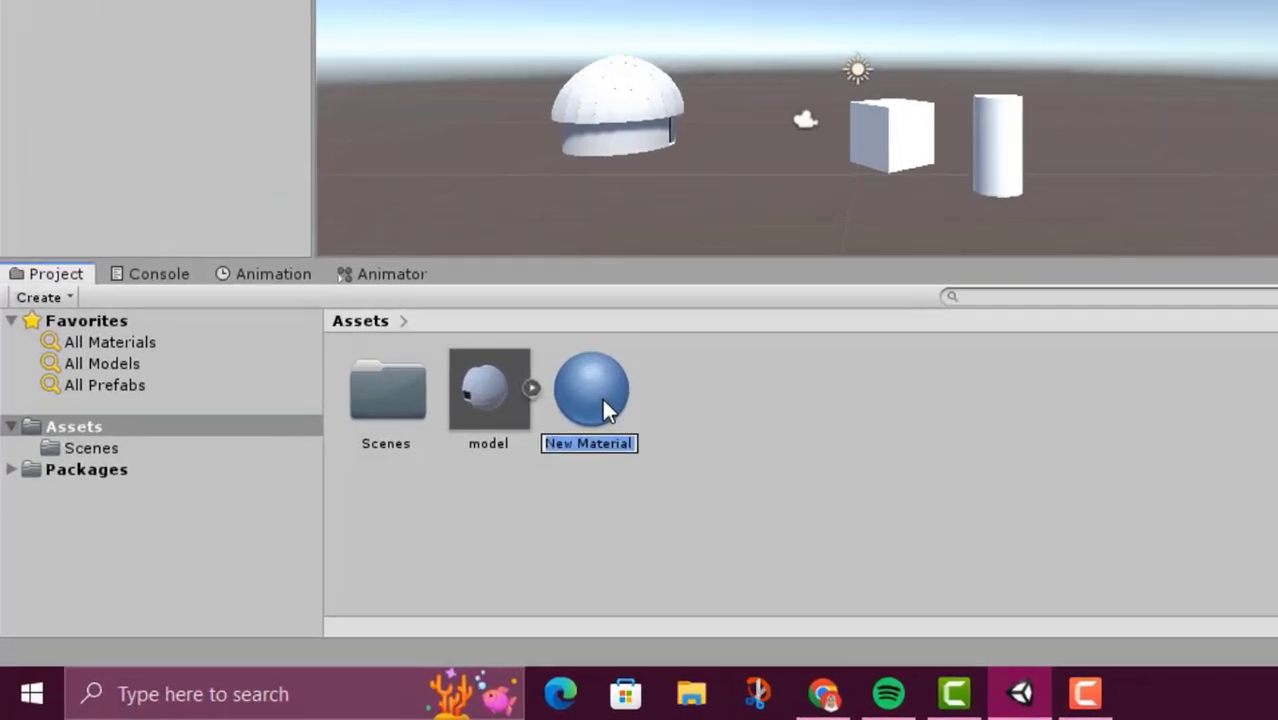
{"action": "type", "text": "kubus"}
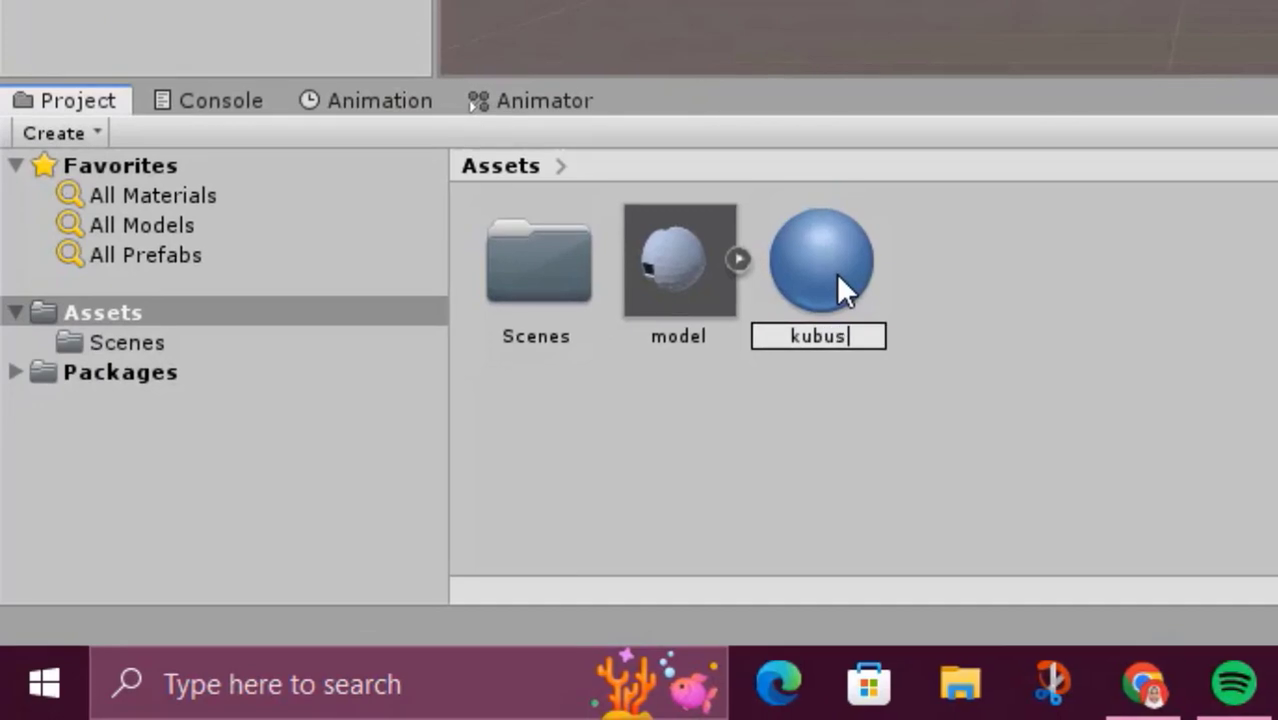
{"action": "key", "text": "Return"}
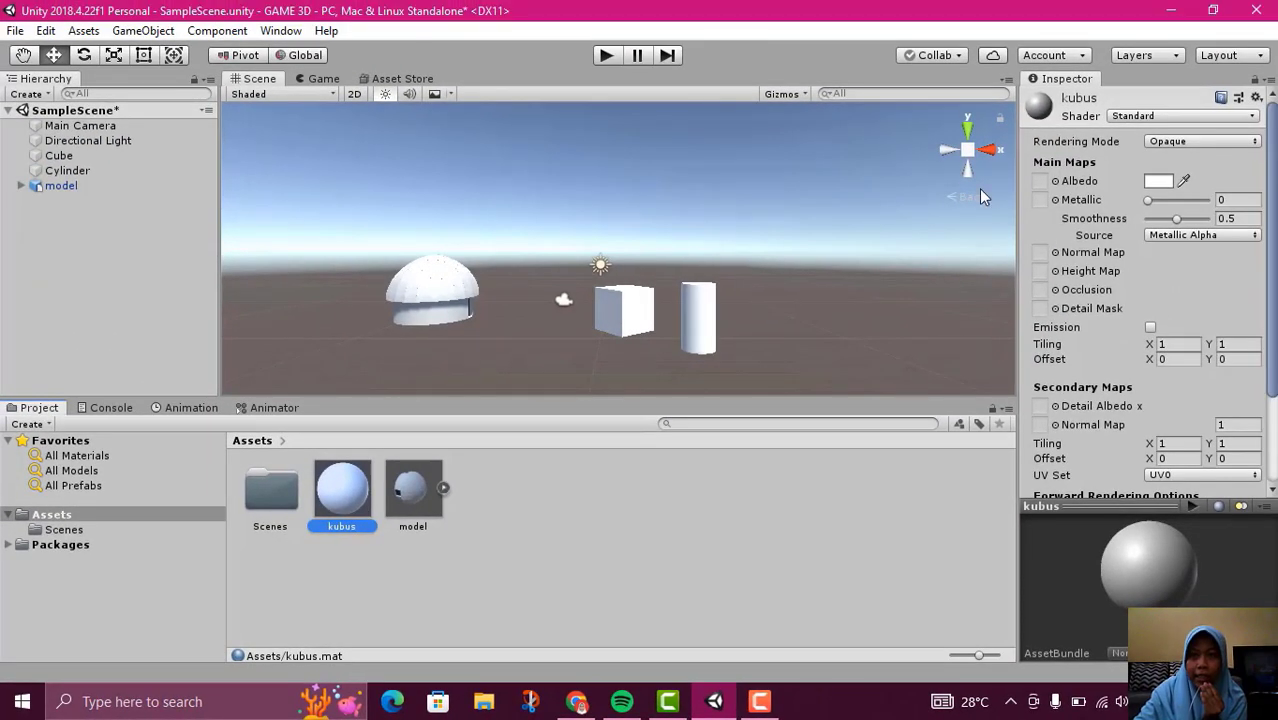
{"action": "left_click", "coordinate": [713, 538]}
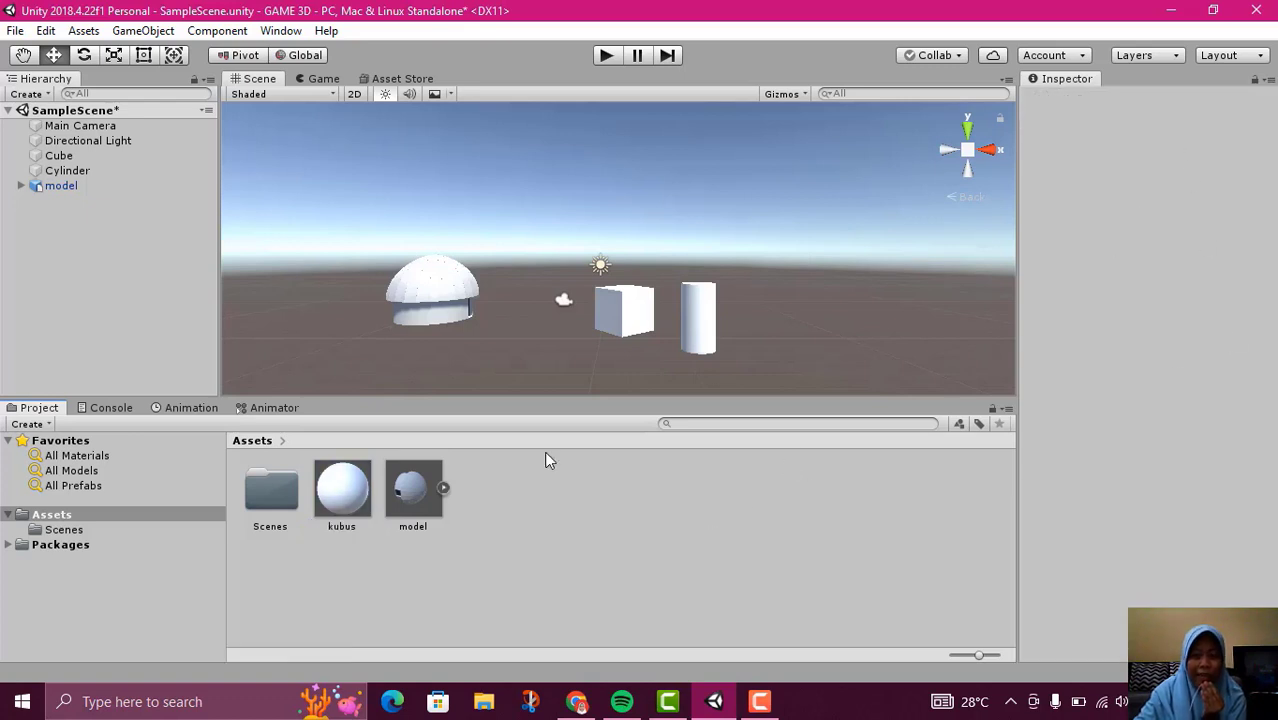
Set the kubus material's Albedo colour to orange, about EA6008
{"action": "left_click", "coordinate": [336, 514]}
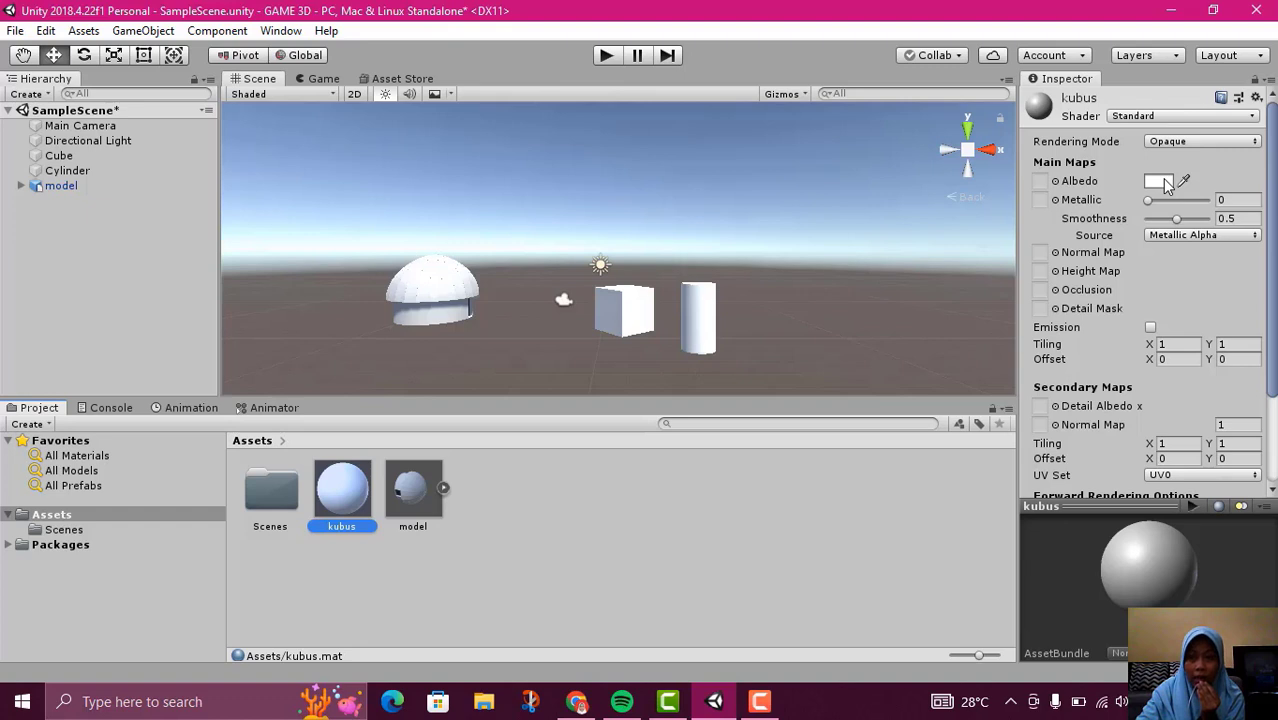
{"action": "left_click", "coordinate": [1160, 182]}
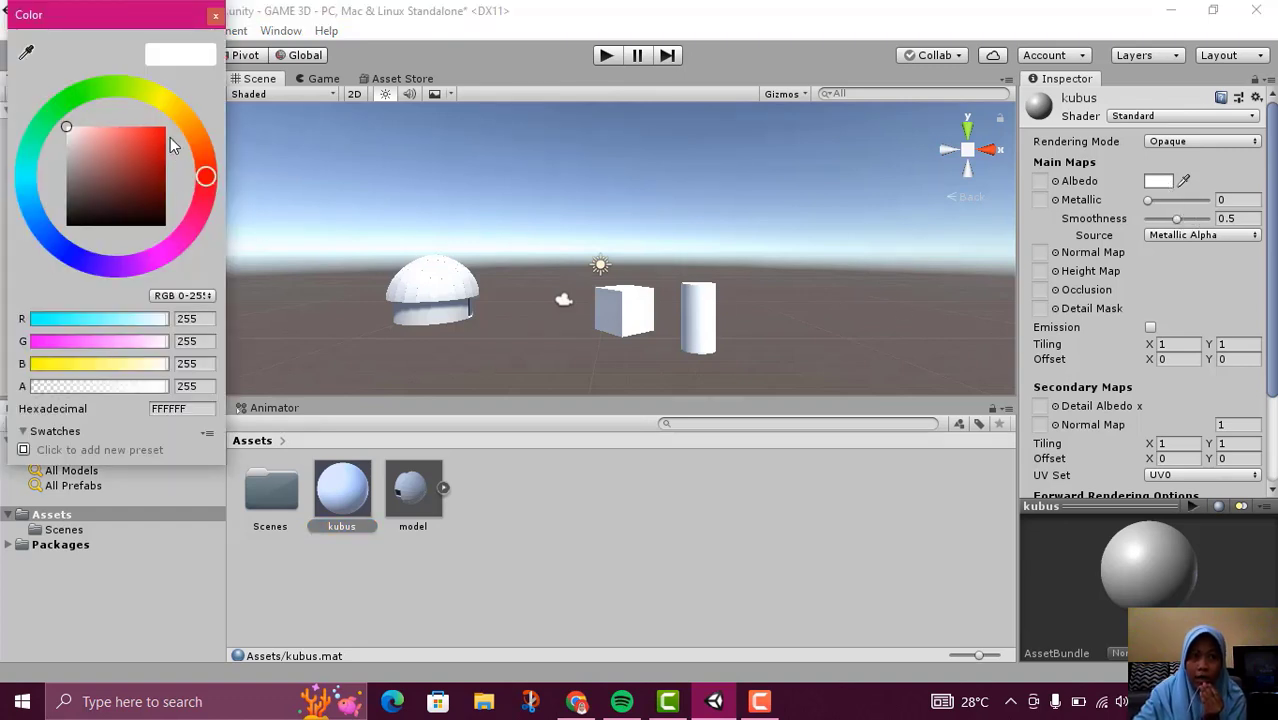
{"action": "left_click_drag", "start_coordinate": [205, 178], "coordinate": [198, 145]}
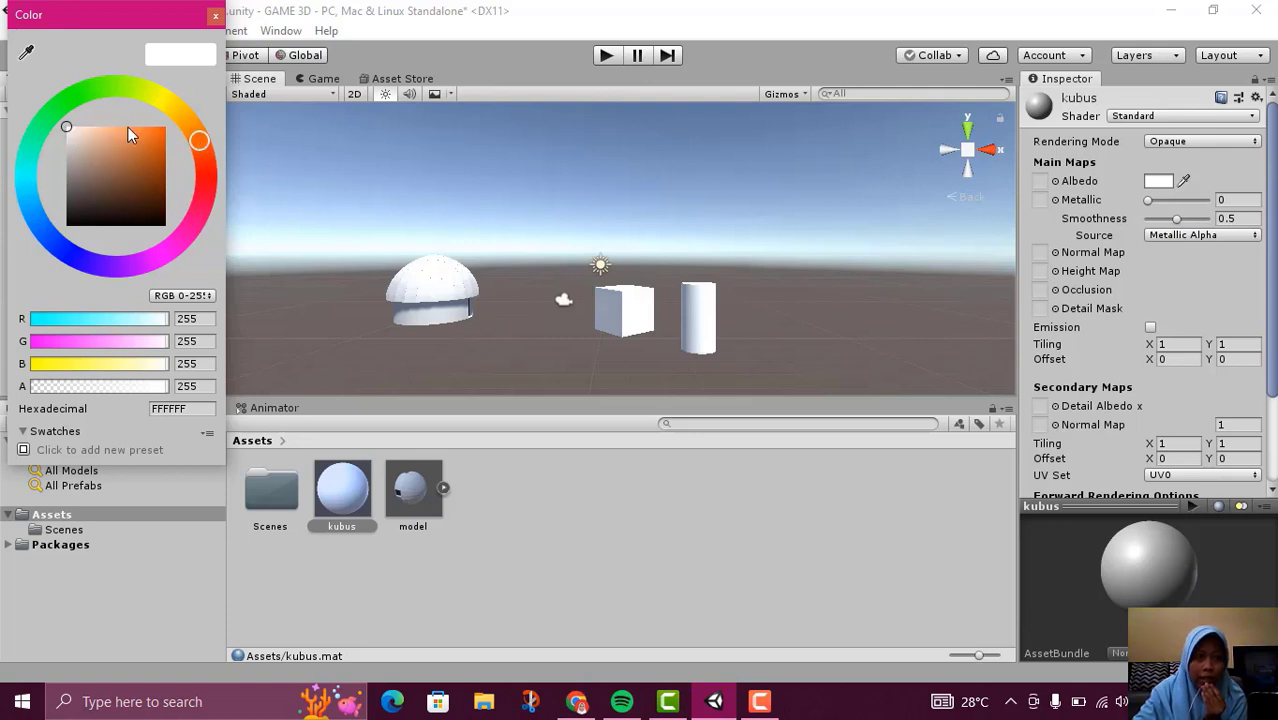
{"action": "left_click_drag", "start_coordinate": [128, 128], "coordinate": [167, 130]}
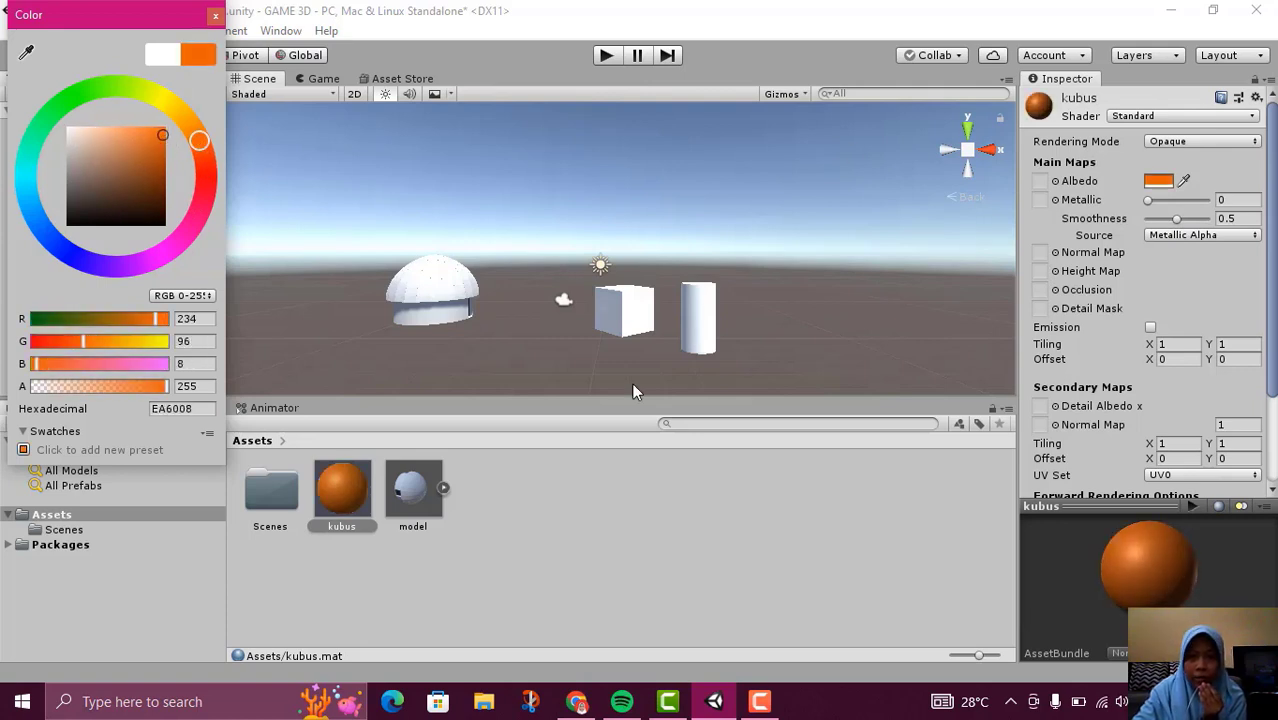
{"action": "left_click", "coordinate": [881, 502]}
{"action": "scroll", "coordinate": [1143, 342], "scroll_direction": "down", "scroll_amount": 3}
{"action": "scroll", "coordinate": [1120, 314], "scroll_direction": "up", "scroll_amount": 3}
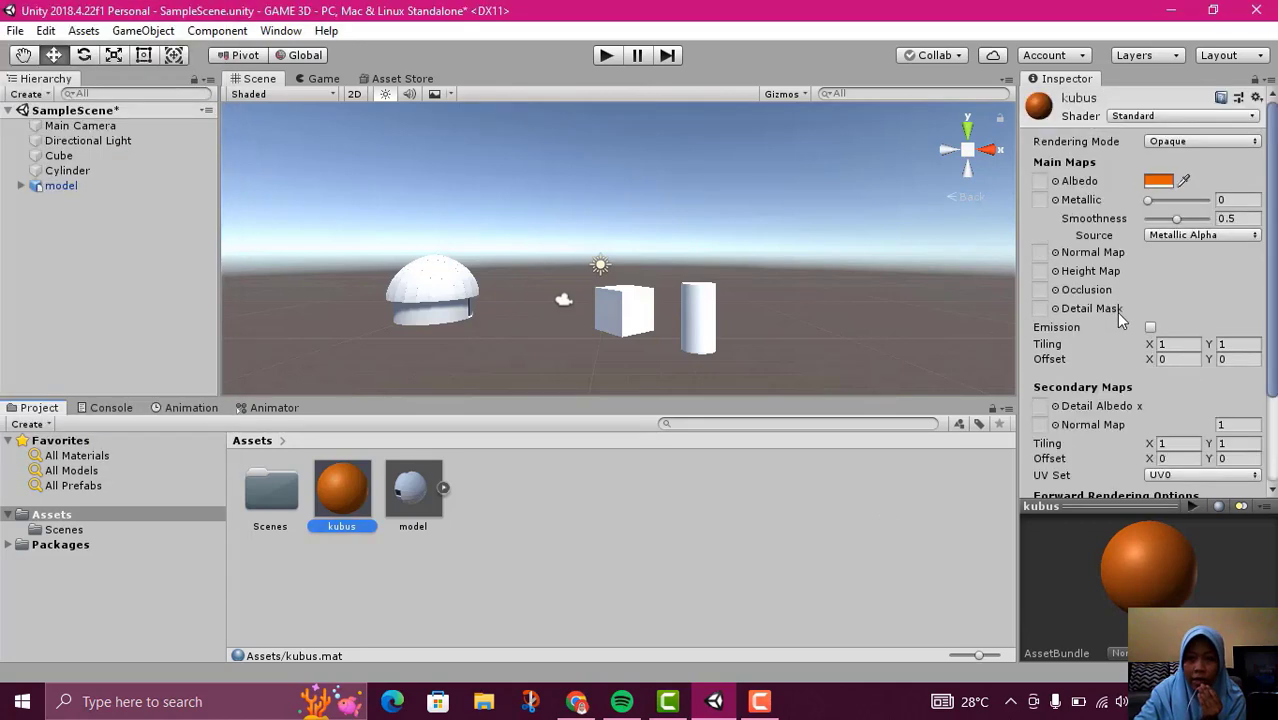
{"action": "scroll", "coordinate": [1120, 314], "scroll_direction": "down", "scroll_amount": 2}
{"action": "scroll", "coordinate": [1151, 278], "scroll_direction": "up", "scroll_amount": 2}
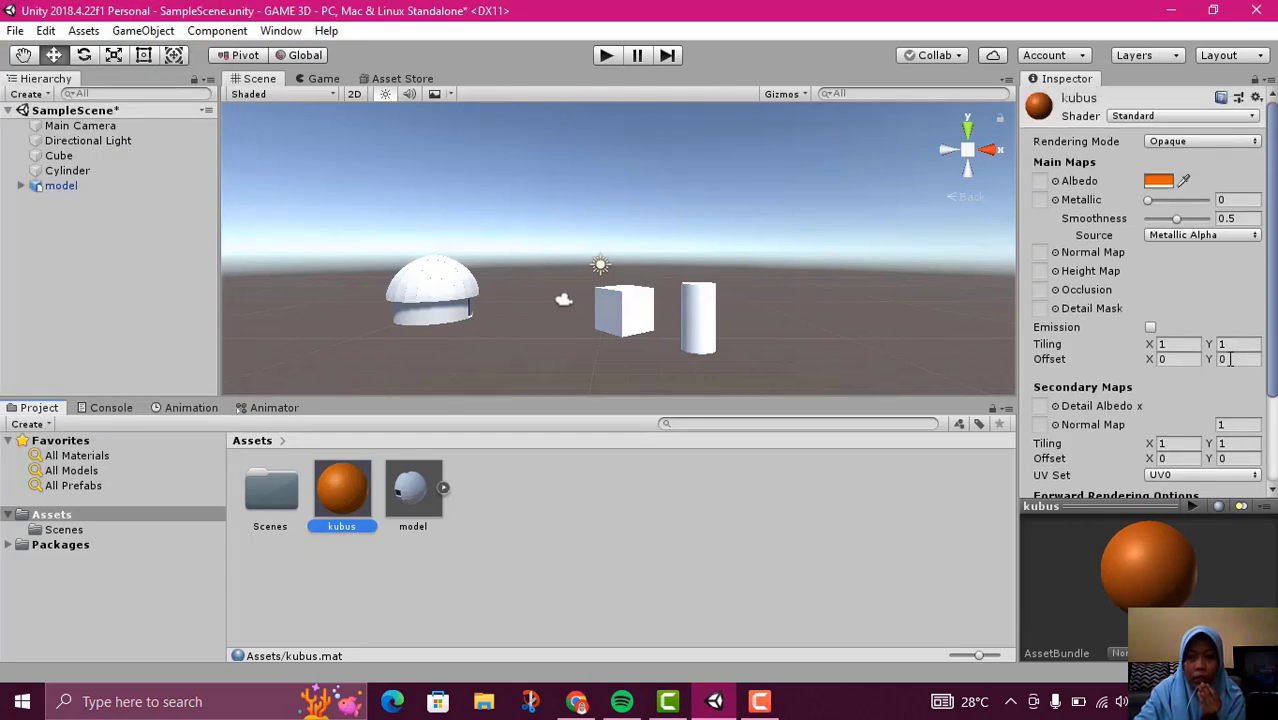
Create a second material in the Assets folder and name it silinder
{"action": "left_click", "coordinate": [554, 503]}
{"action": "right_click", "coordinate": [496, 497]}
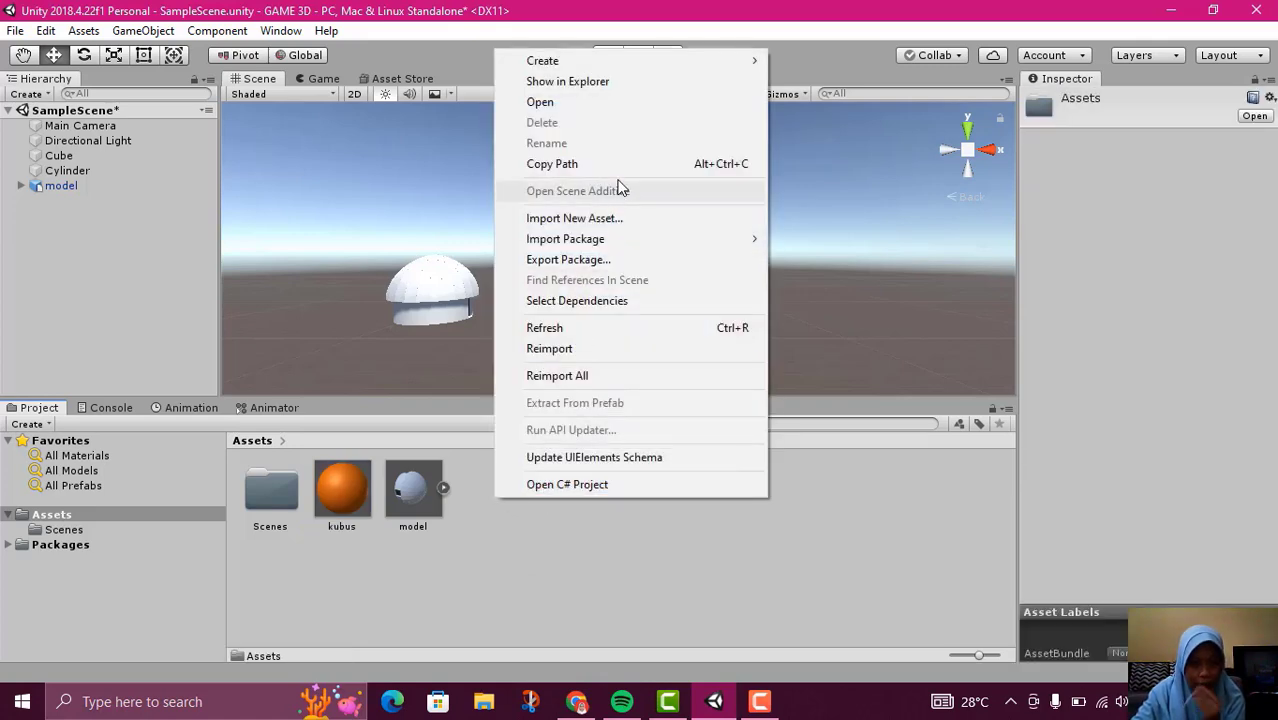
{"action": "mouse_move", "coordinate": [628, 62]}
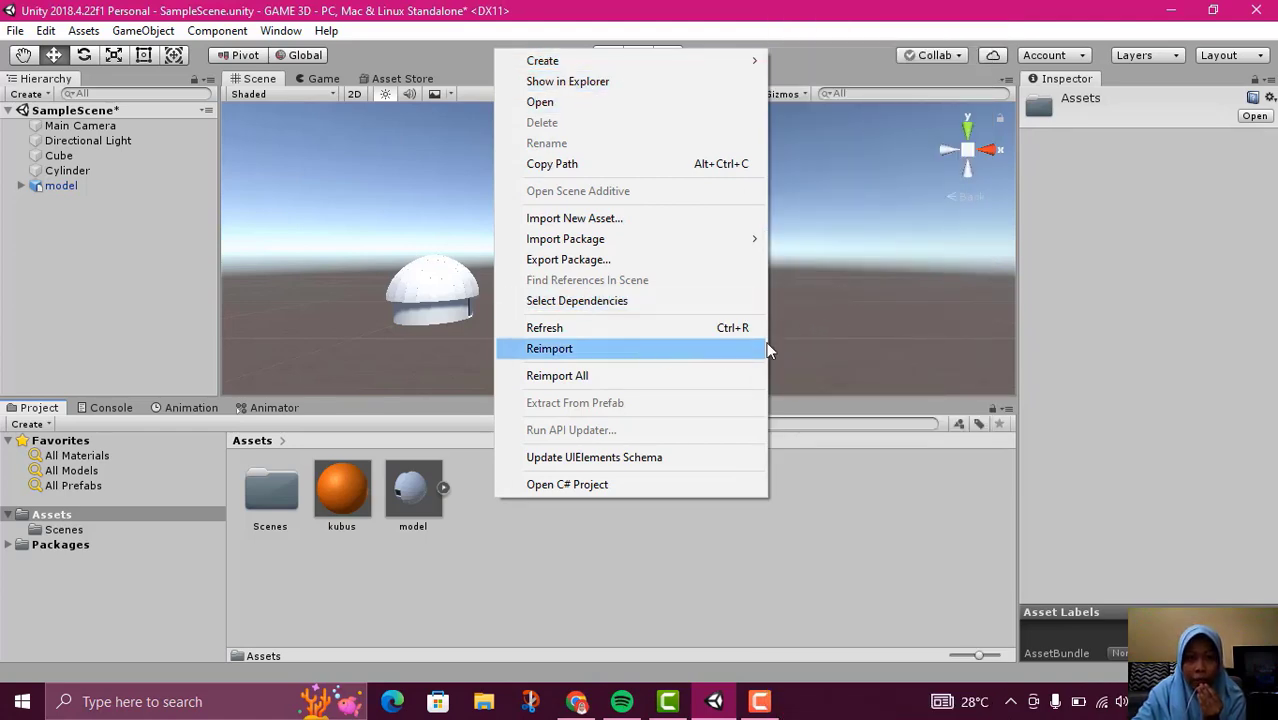
{"action": "mouse_move", "coordinate": [696, 61]}
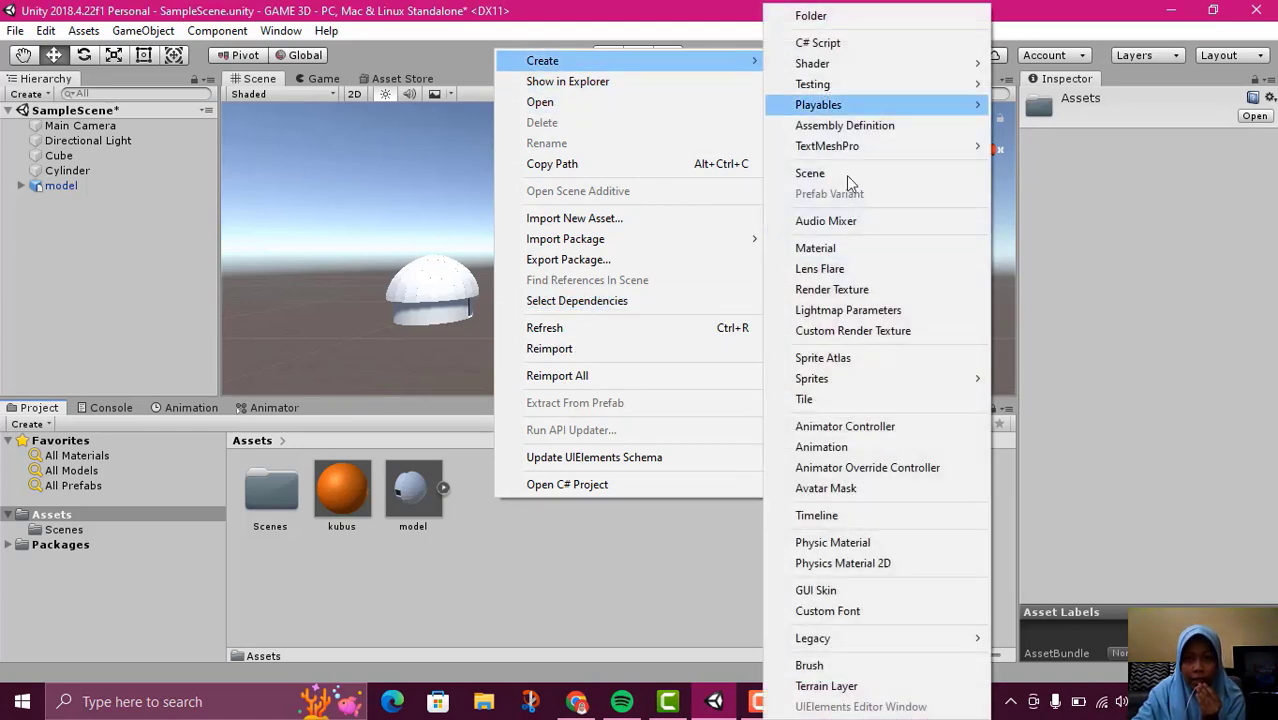
{"action": "left_click", "coordinate": [804, 258]}
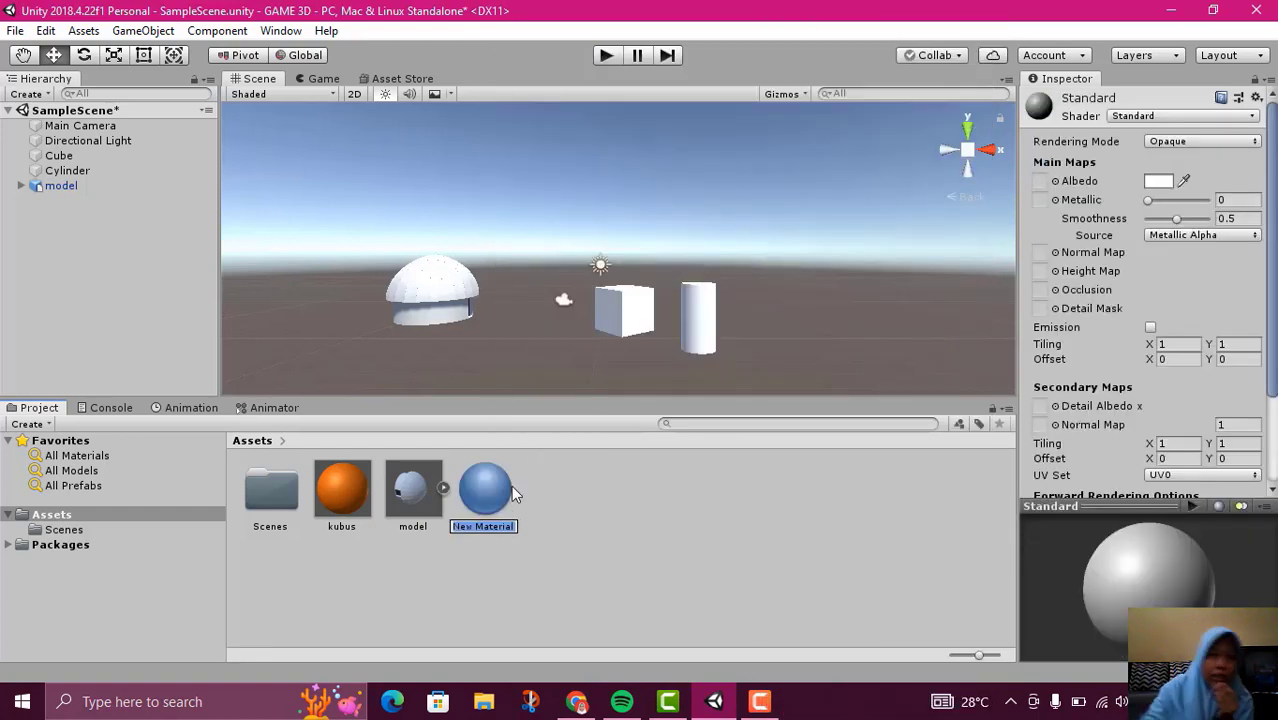
{"action": "type", "text": "cilin"}
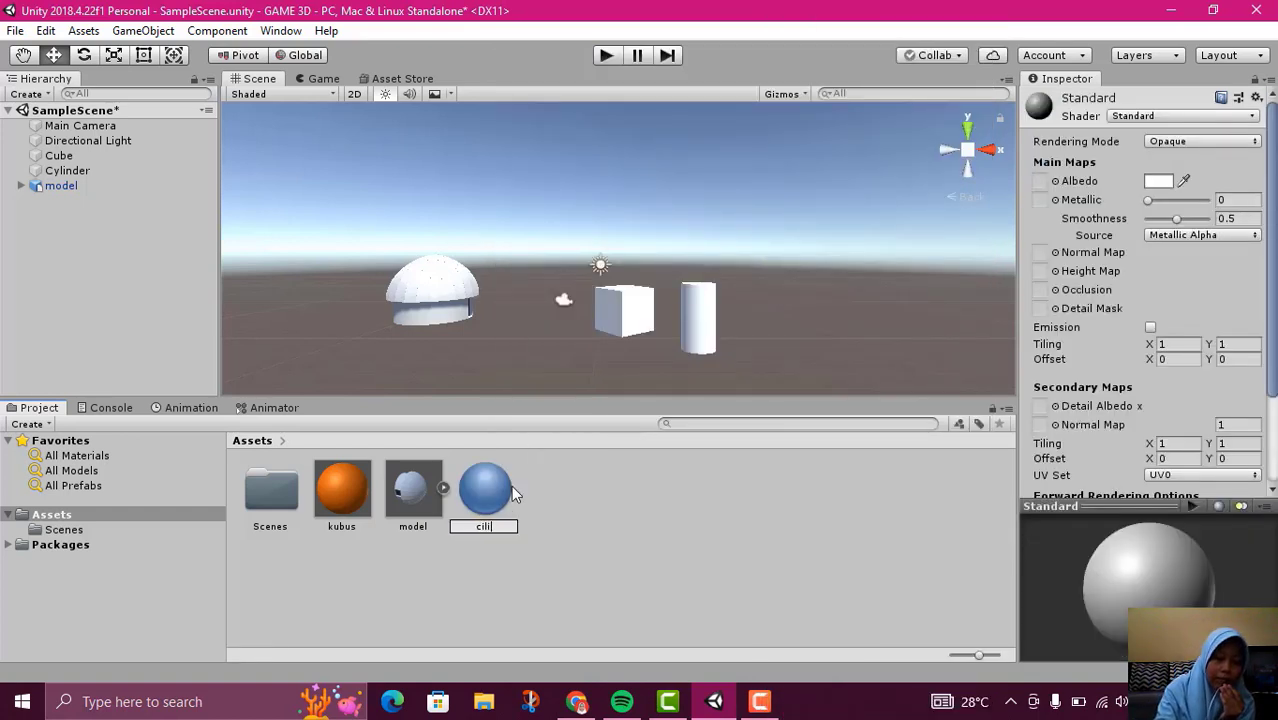
{"action": "key", "text": "BackSpace"}
{"action": "key", "text": "BackSpace"}
{"action": "key", "text": "BackSpace"}
{"action": "key", "text": "BackSpace"}
{"action": "key", "text": "BackSpace"}
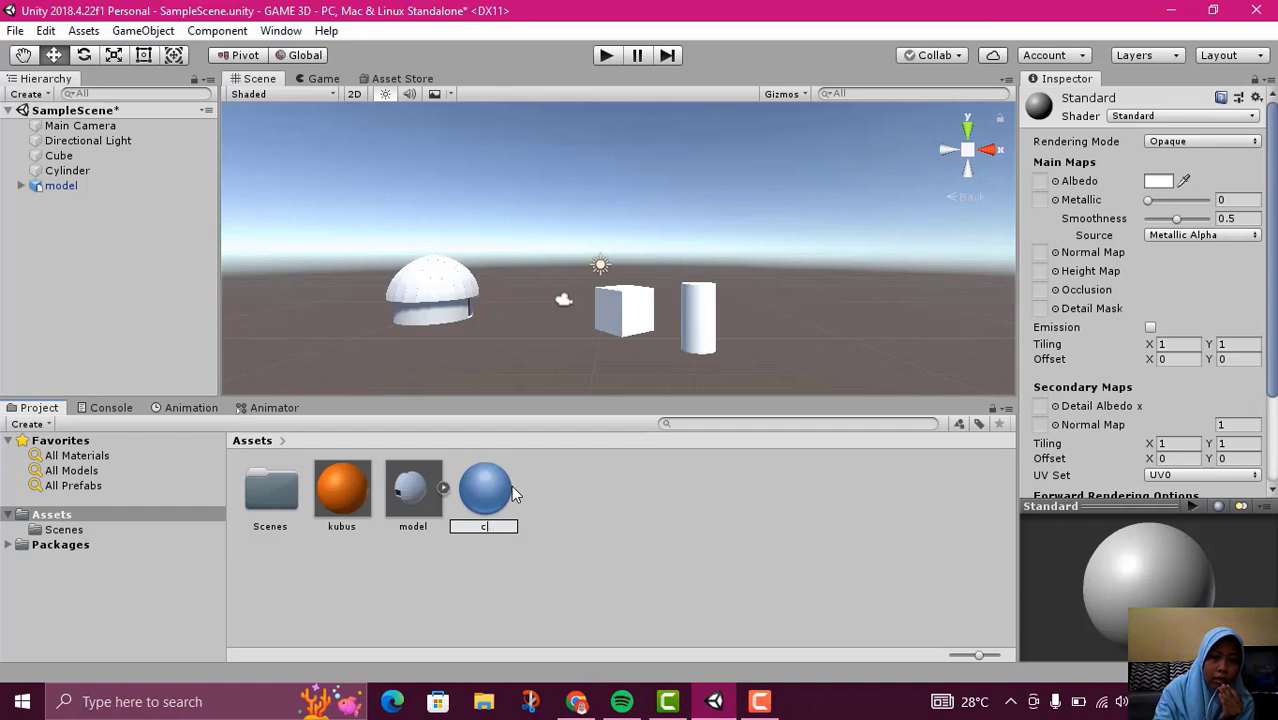
{"action": "type", "text": "silinder"}
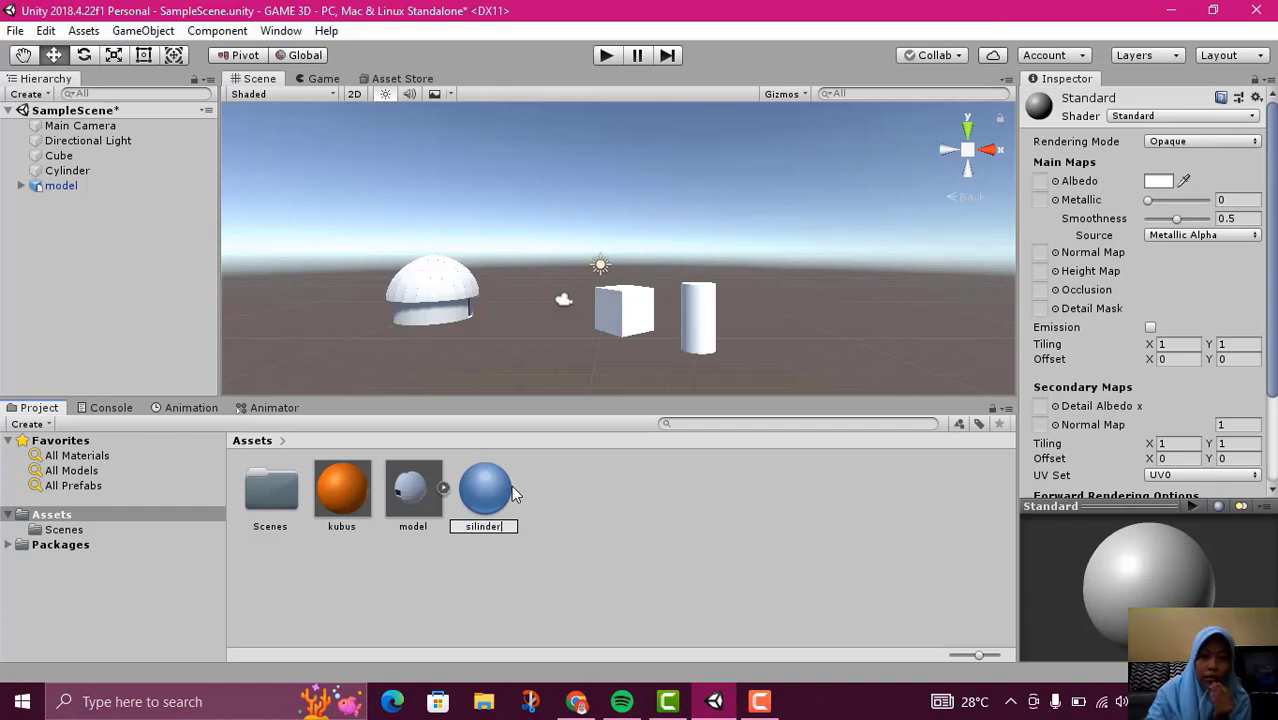
{"action": "key", "text": "Return"}
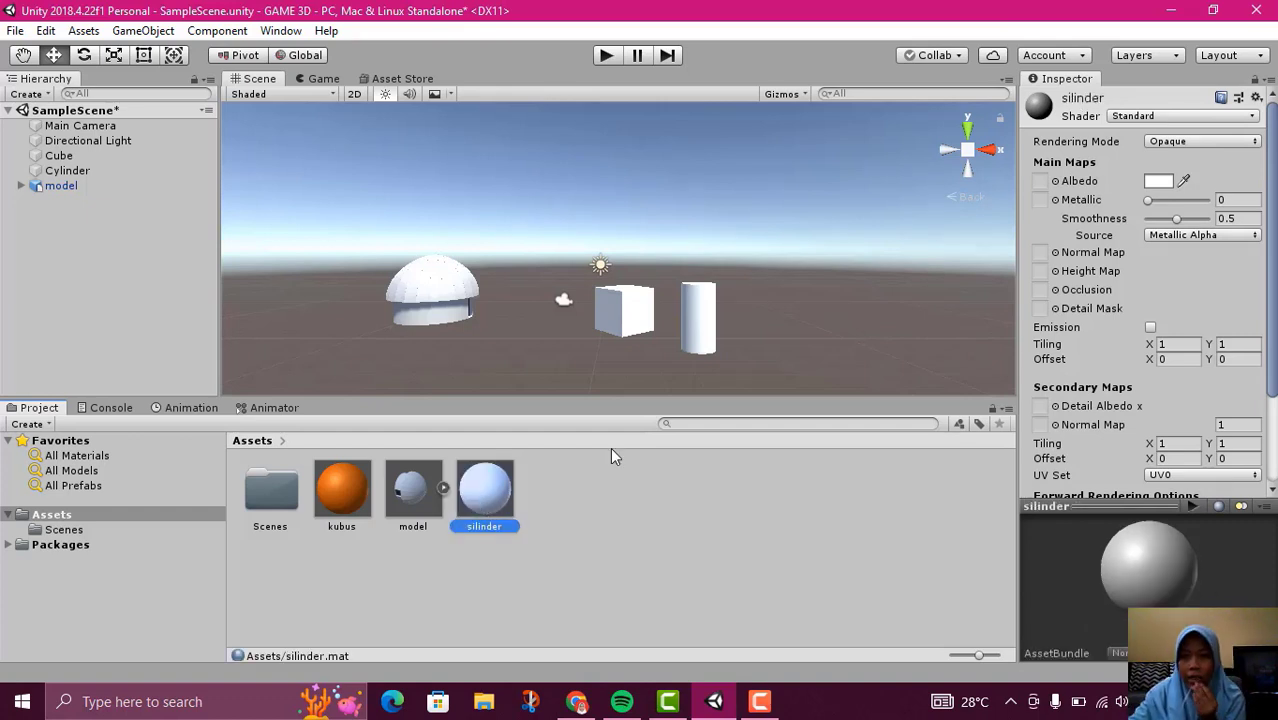
Set the silinder material's Albedo colour to green, about 3EEA11, and clear the selection
{"action": "left_click", "coordinate": [1158, 181]}
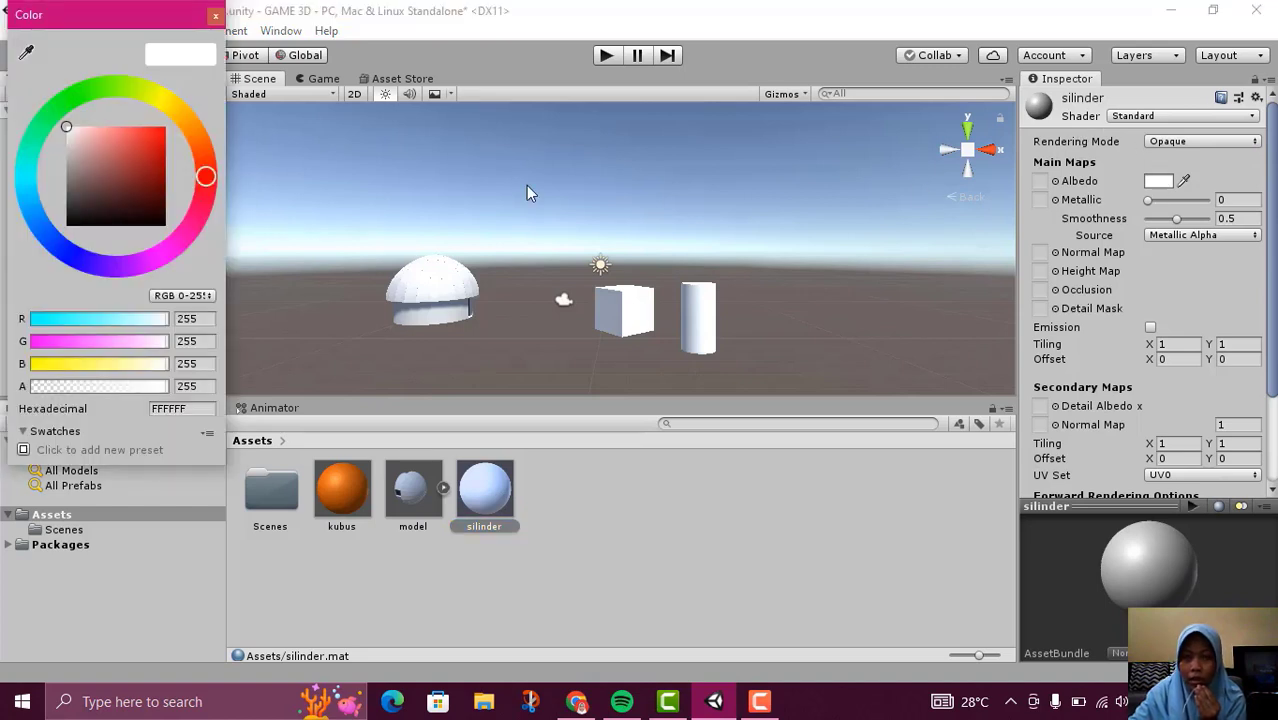
{"action": "left_click_drag", "start_coordinate": [203, 176], "coordinate": [92, 97]}
{"action": "left_click_drag", "start_coordinate": [150, 142], "coordinate": [159, 135]}
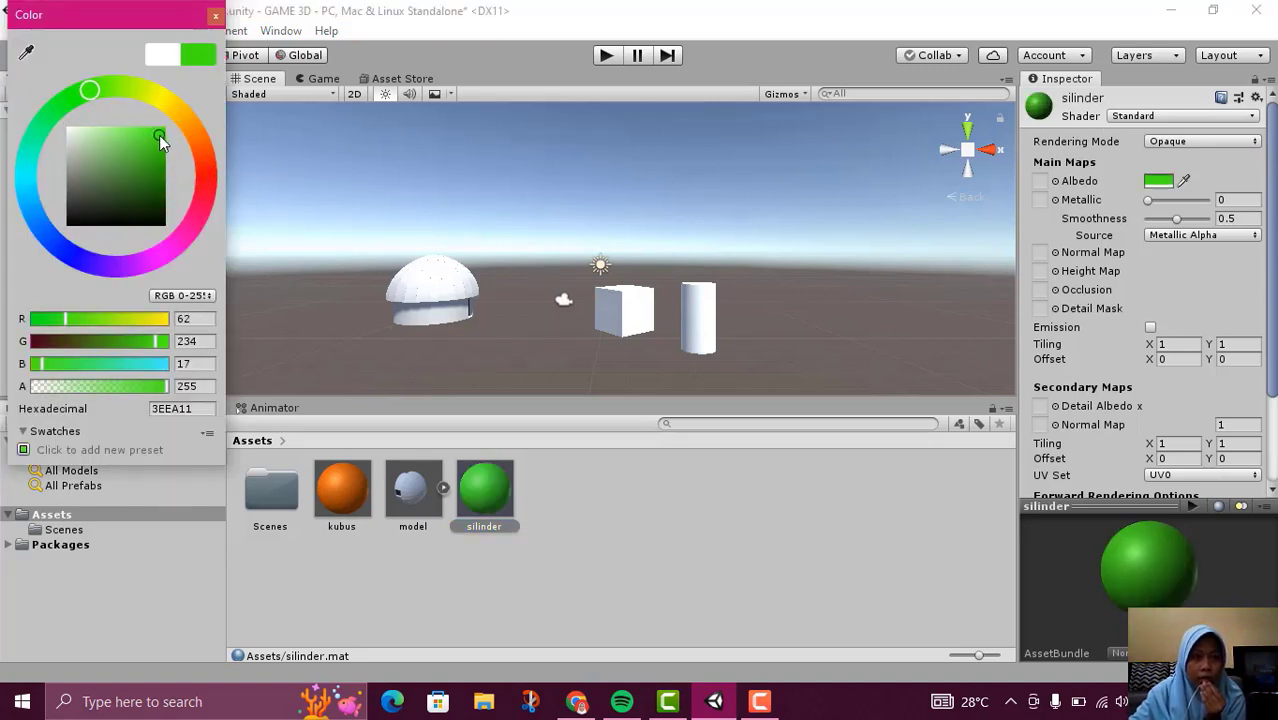
{"action": "left_click", "coordinate": [567, 522]}
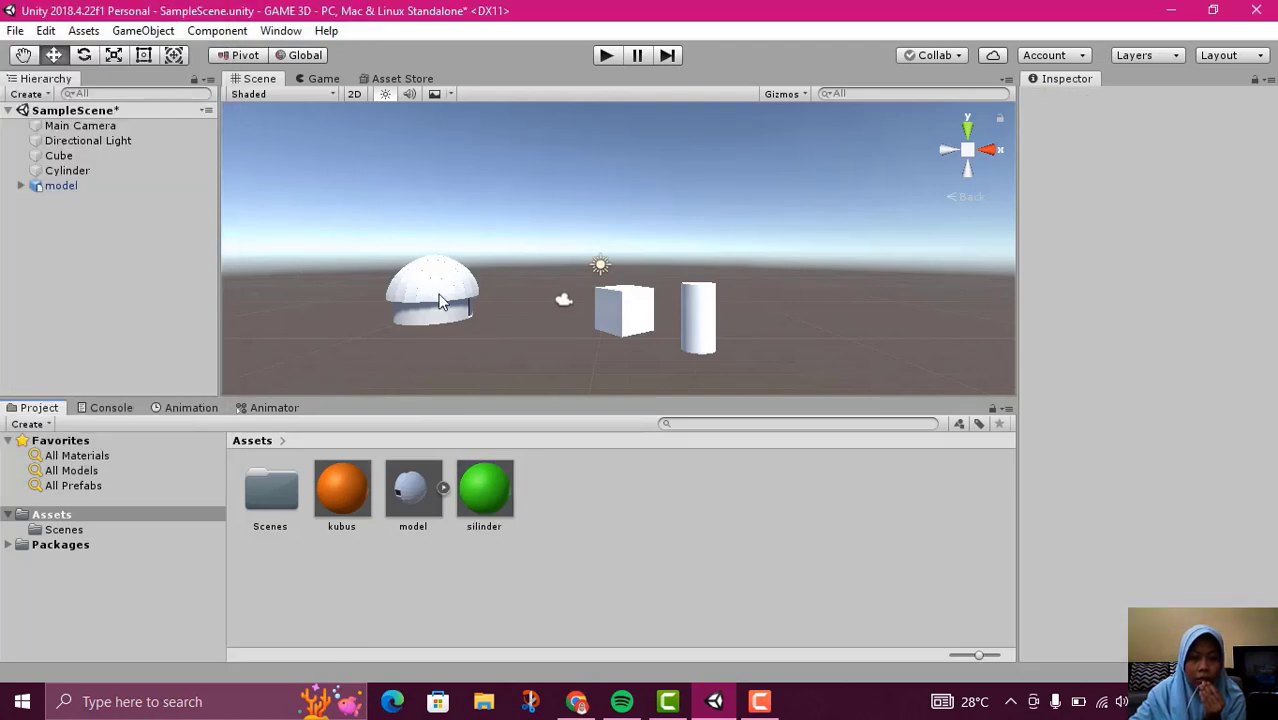
Create a third material in the Assets folder and name it hanoi
{"action": "right_click", "coordinate": [532, 526]}
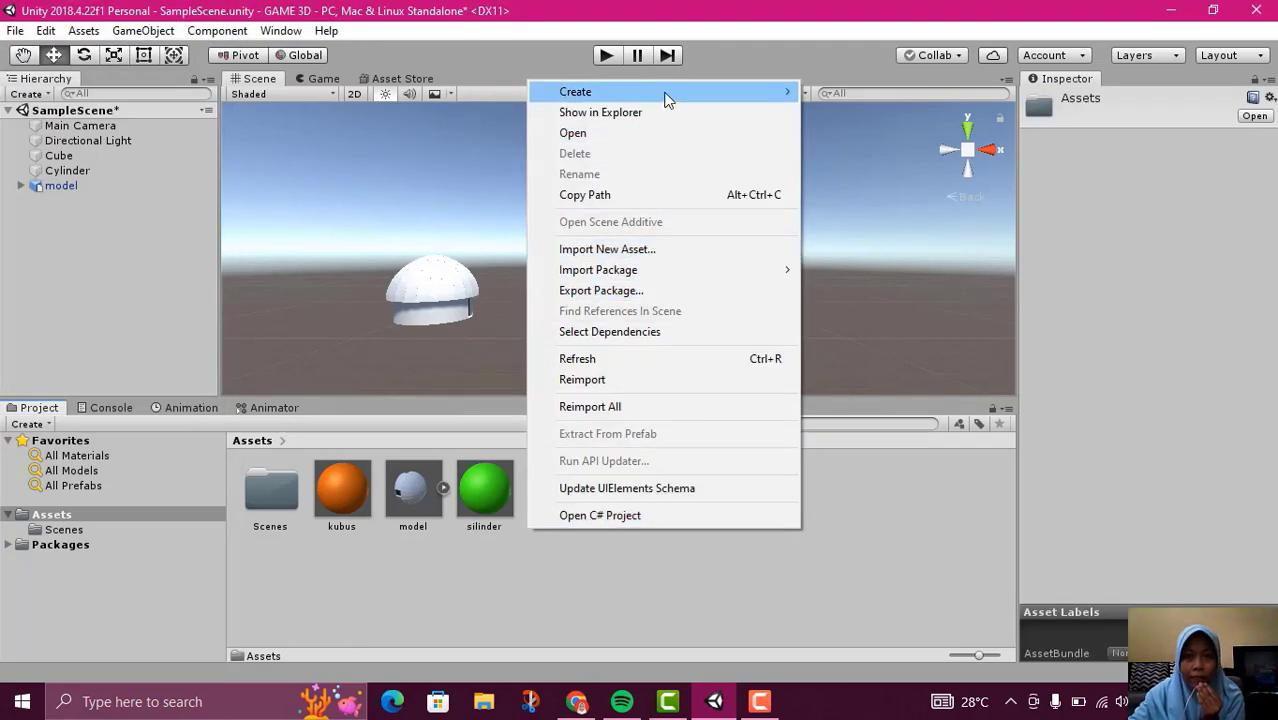
{"action": "mouse_move", "coordinate": [665, 91]}
{"action": "left_click", "coordinate": [848, 248]}
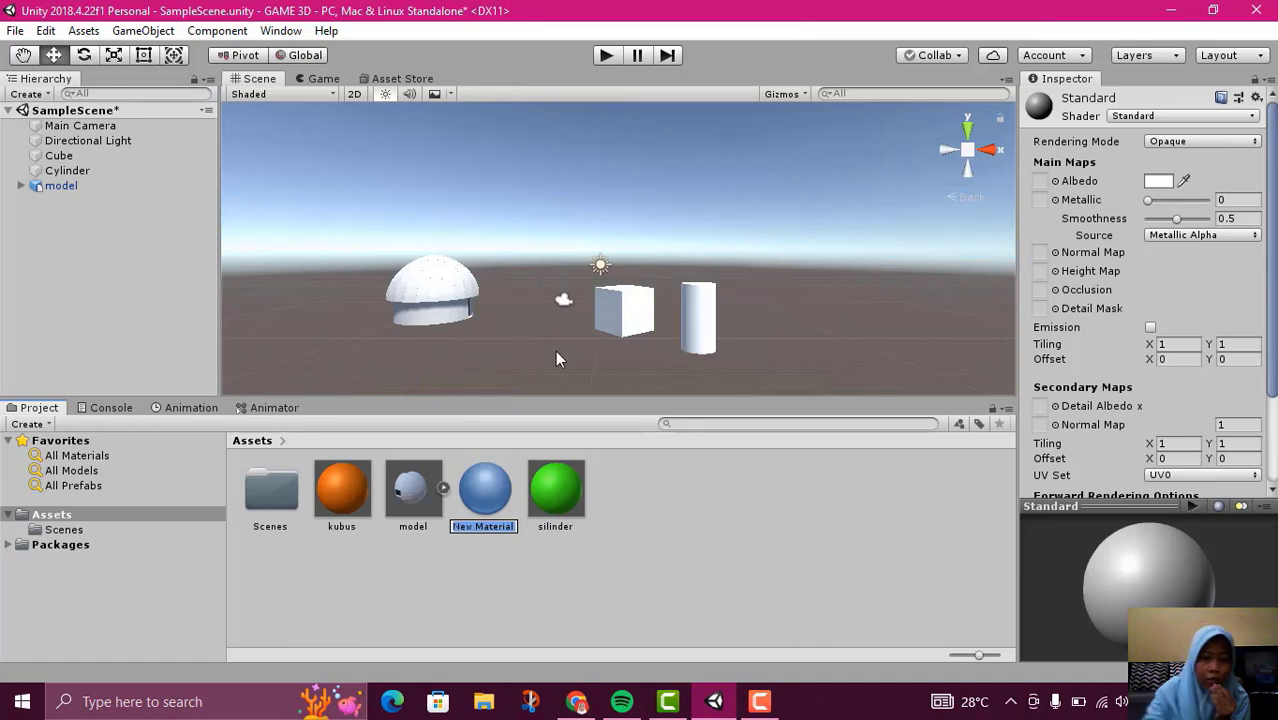
{"action": "type", "text": "ha"}
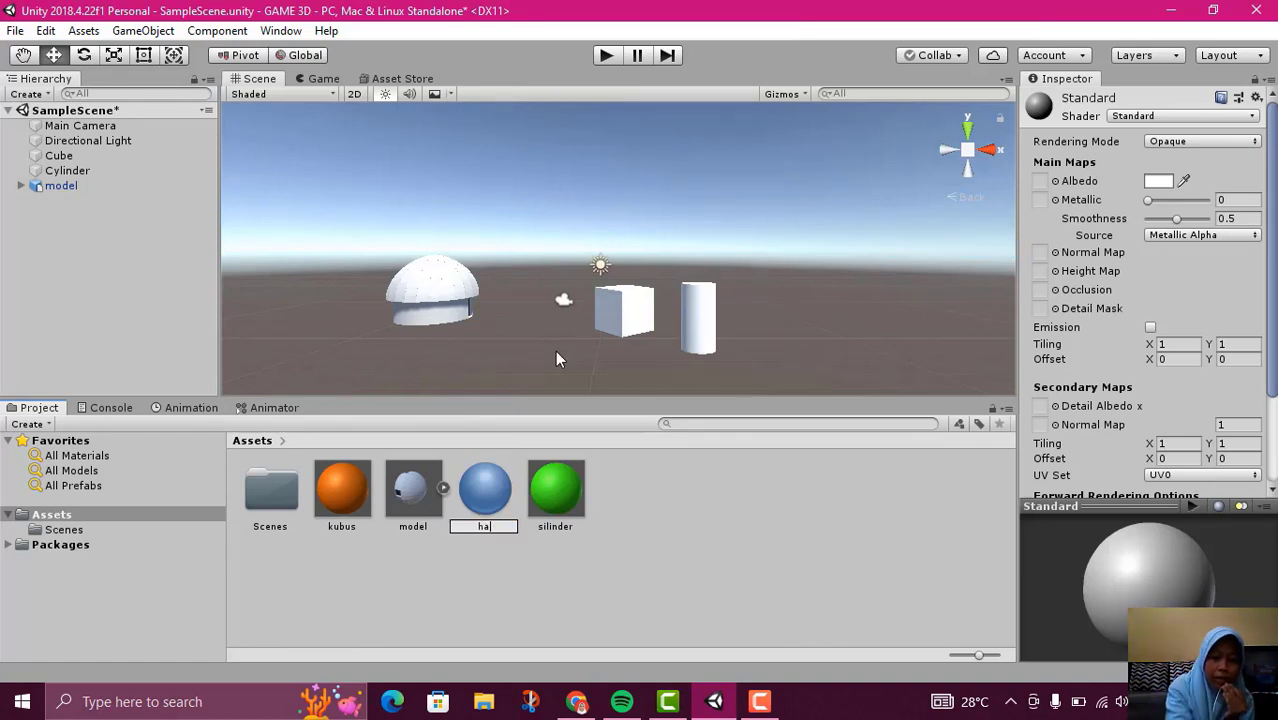
{"action": "type", "text": "noi"}
{"action": "key", "text": "Return"}
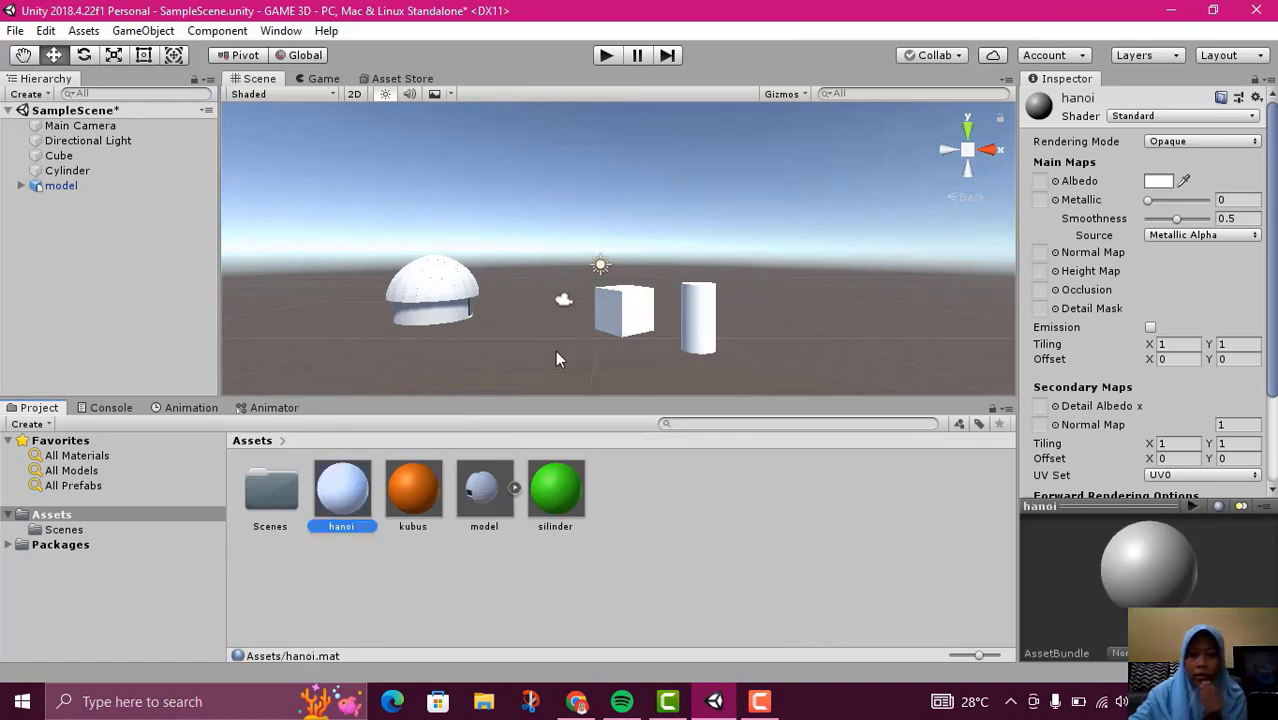
Set the hanoi material's Albedo colour to purple, about A01FBA
{"action": "left_click", "coordinate": [1158, 181]}
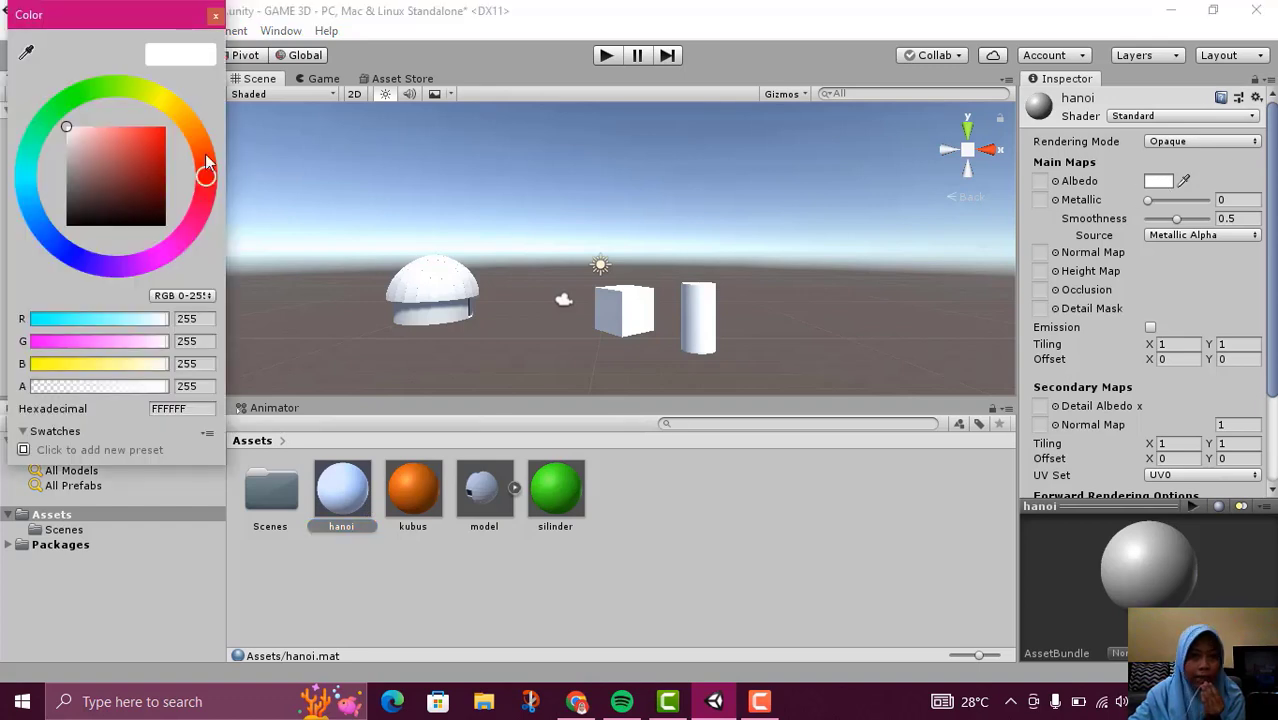
{"action": "left_click_drag", "start_coordinate": [207, 162], "coordinate": [148, 261]}
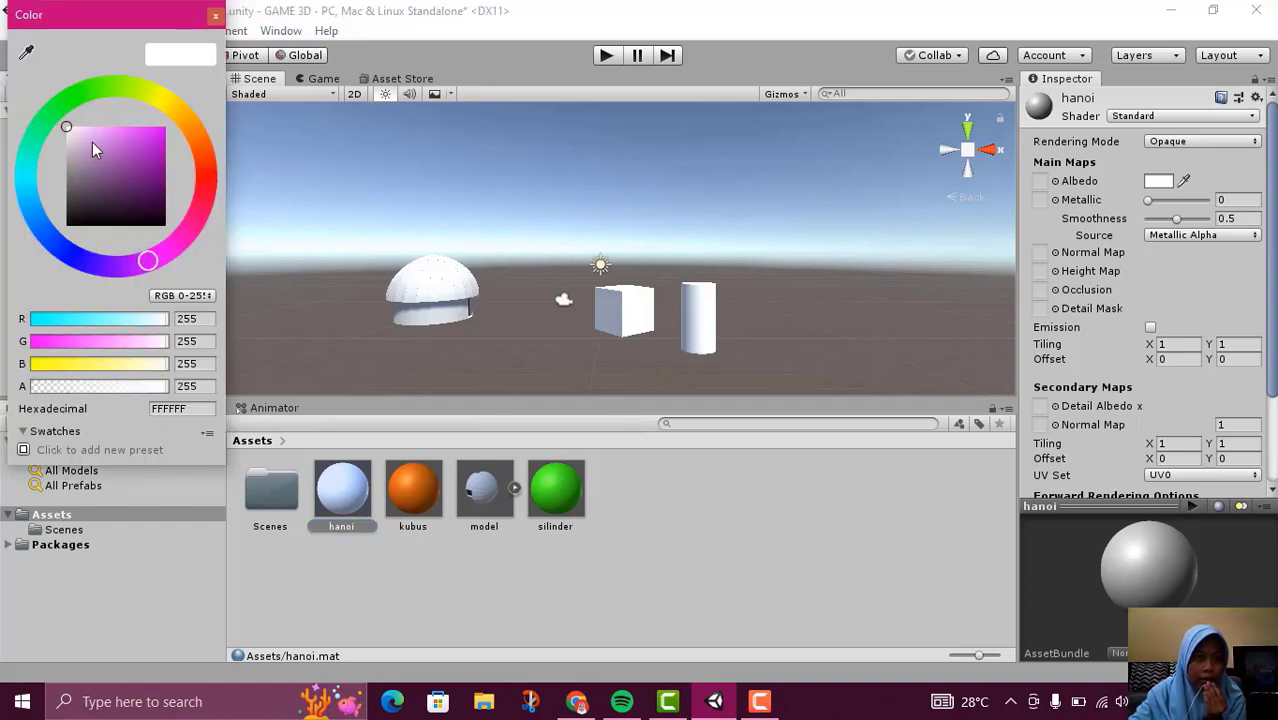
{"action": "left_click_drag", "start_coordinate": [78, 129], "coordinate": [150, 155]}
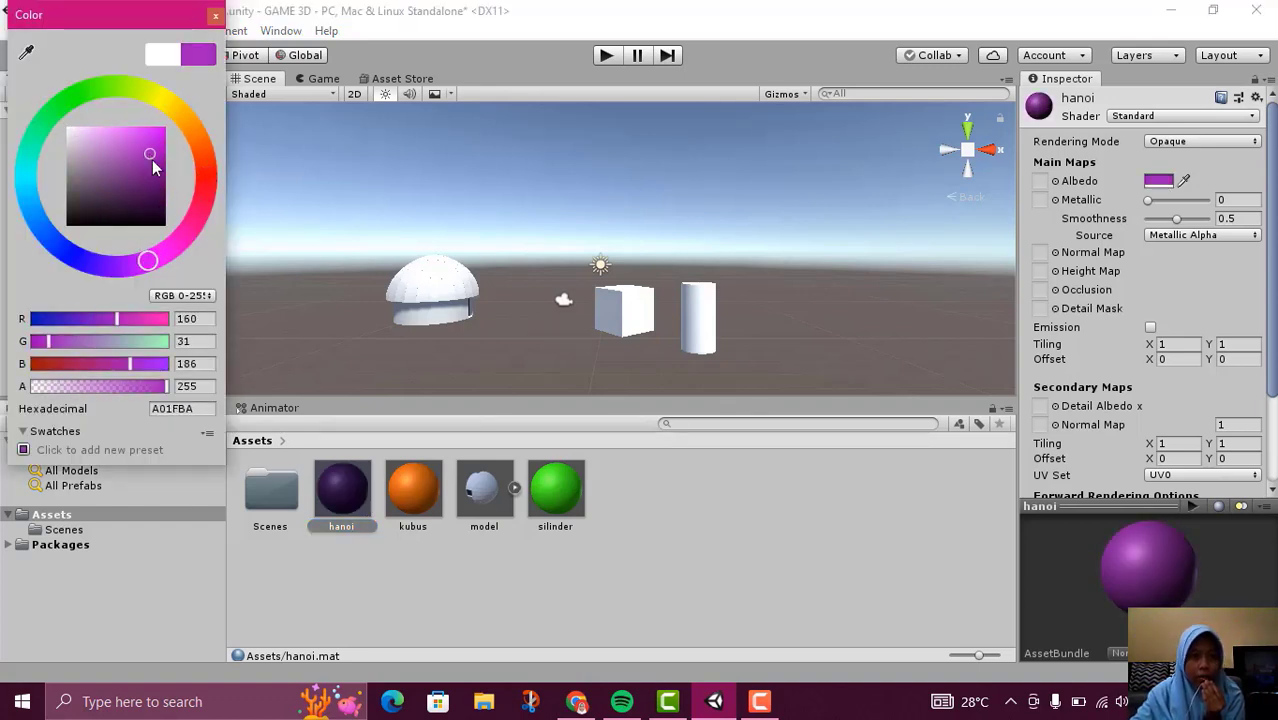
{"action": "left_click", "coordinate": [638, 538]}
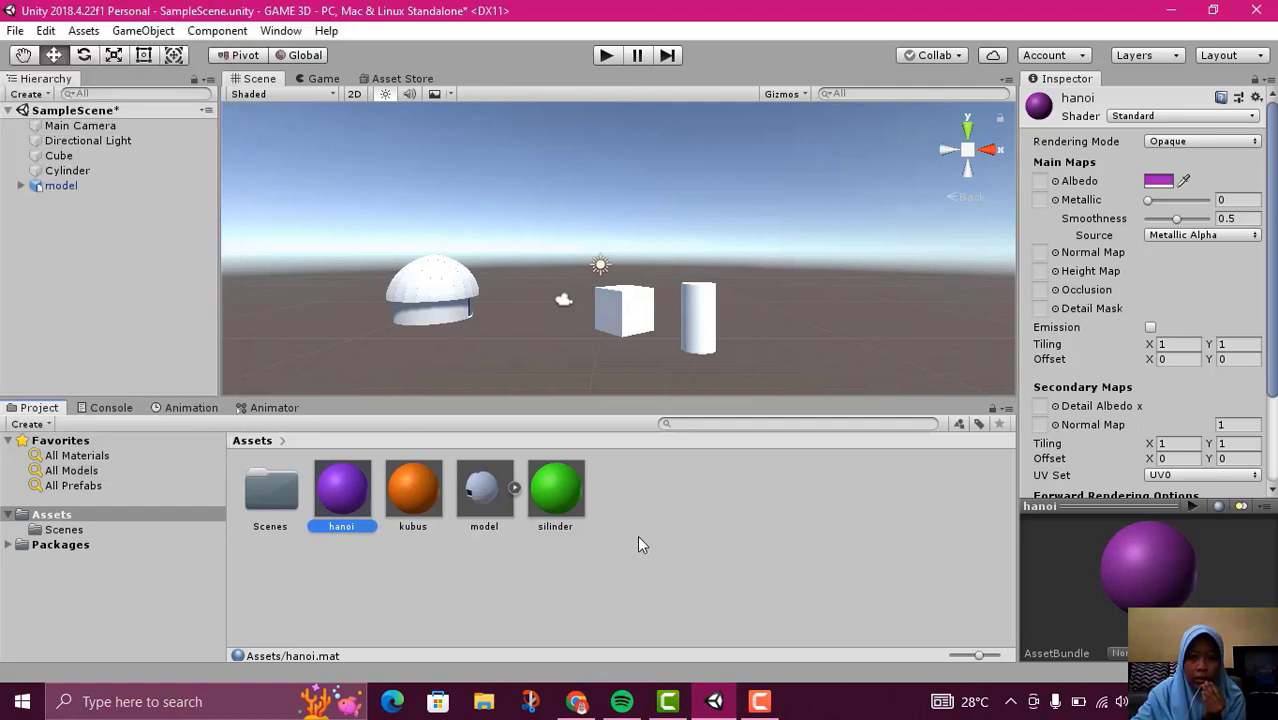
Enable Emission on the hanoi material, sample its emission colour from the grey editor background, and clear the selection
{"action": "left_click", "coordinate": [1151, 328]}
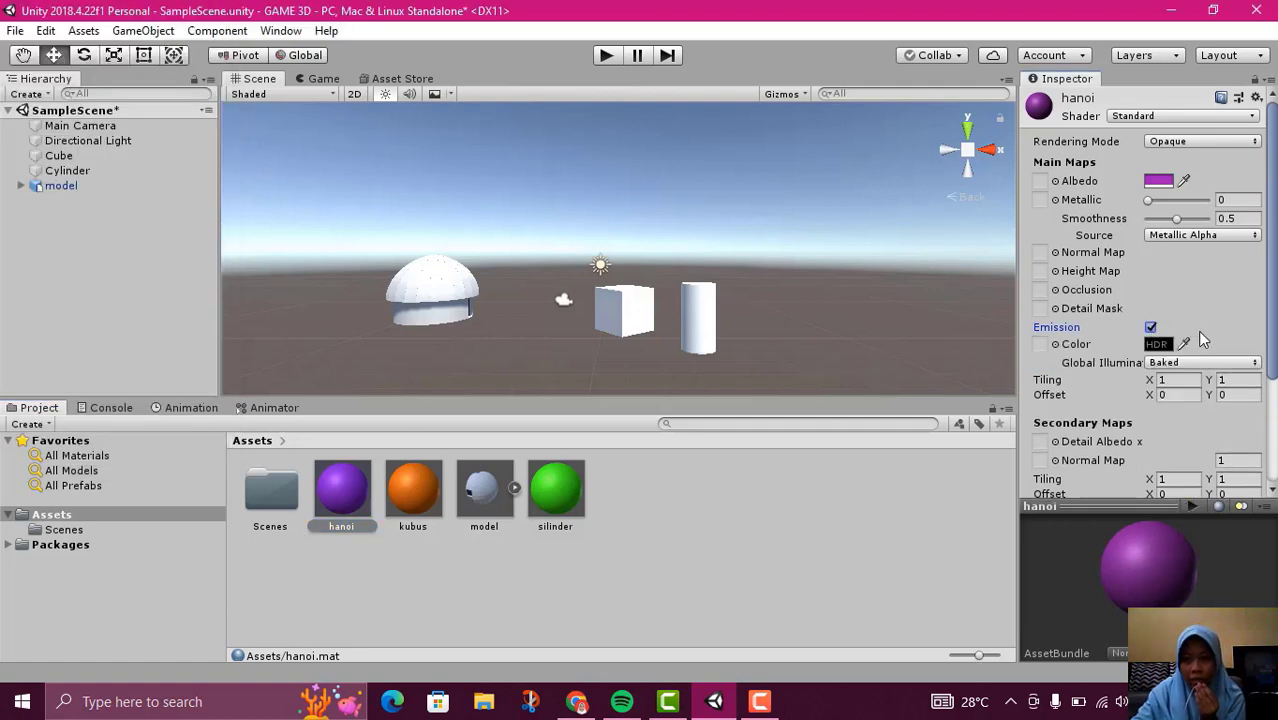
{"action": "left_click", "coordinate": [1186, 344]}
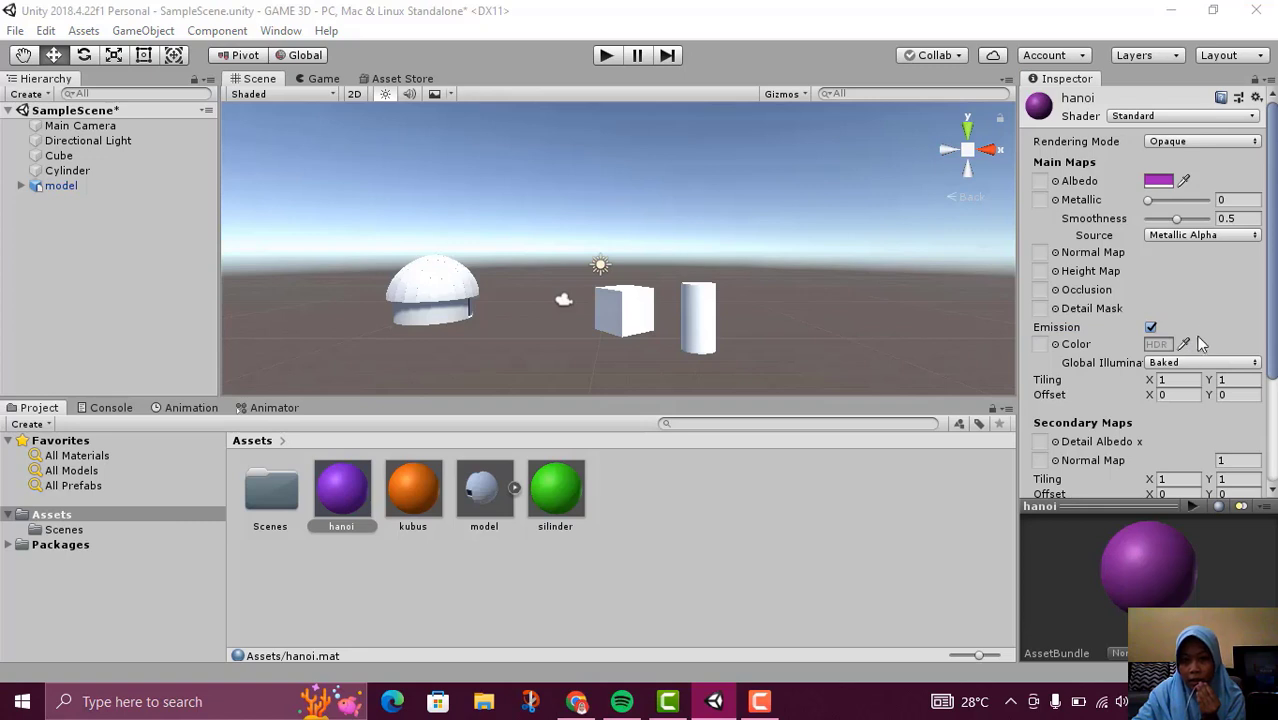
{"action": "left_click", "coordinate": [1186, 340]}
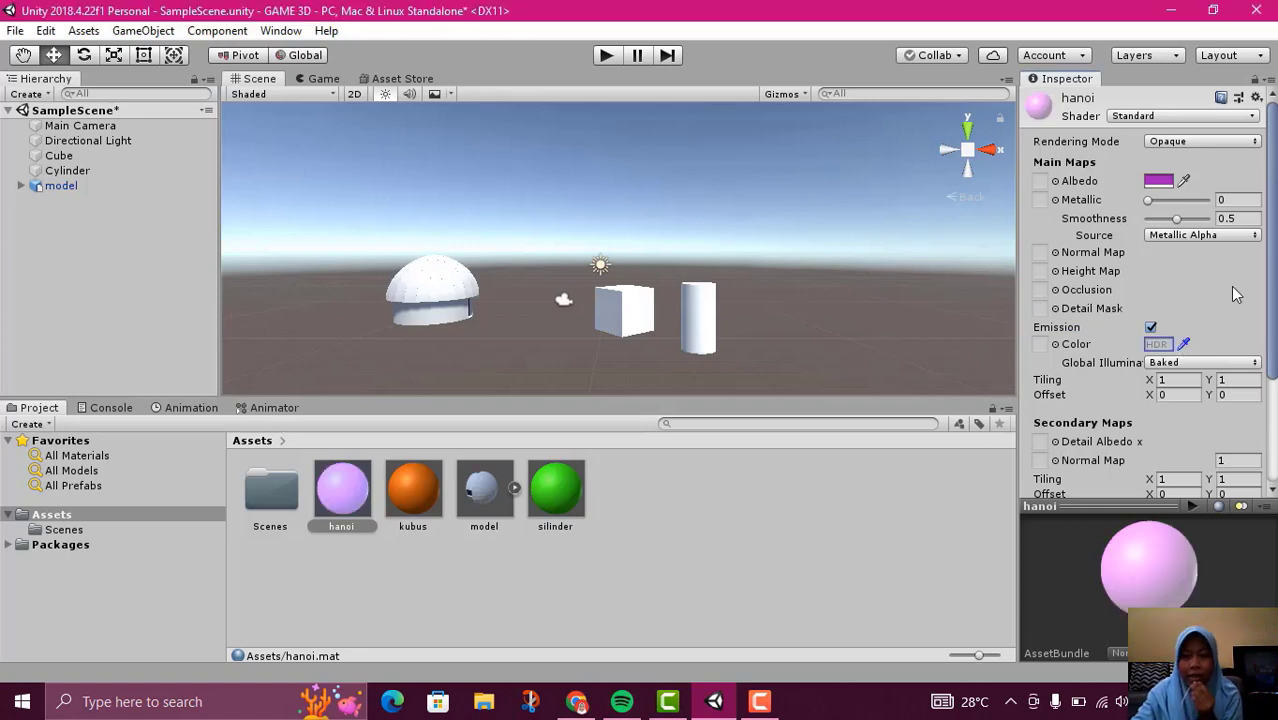
{"action": "left_click", "coordinate": [745, 524]}
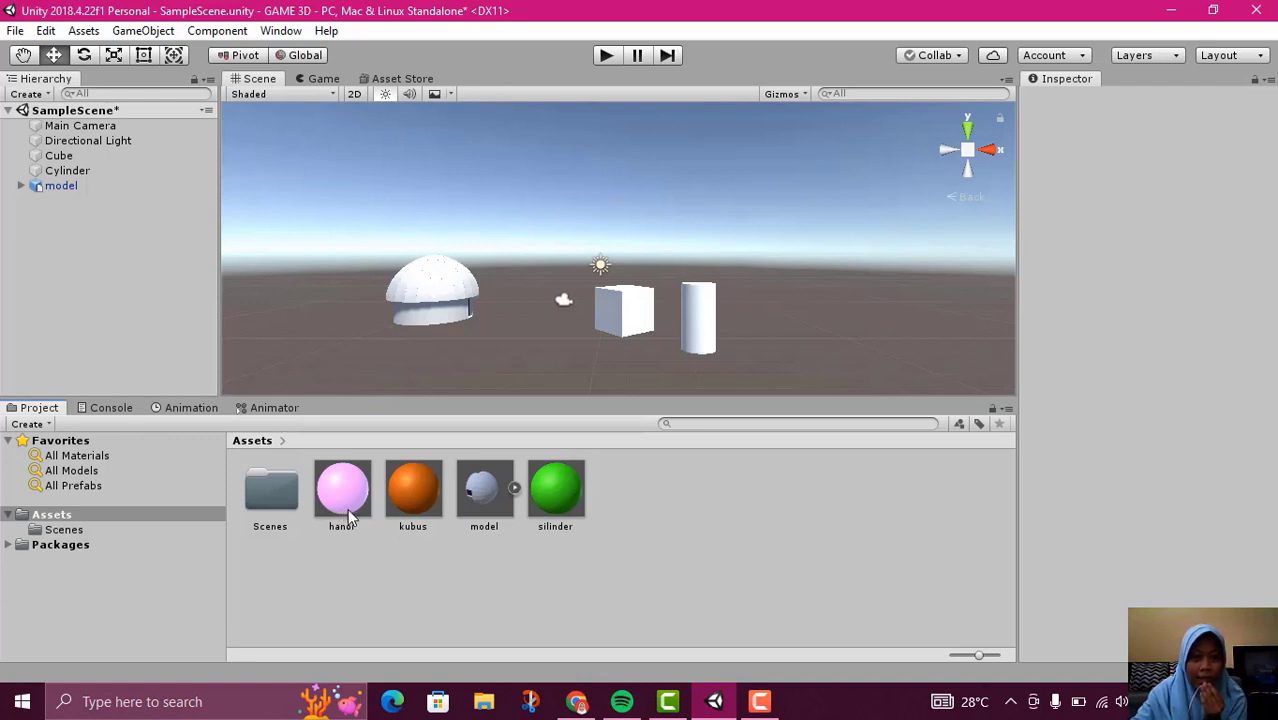
Apply the hanoi material to one roof panel of the domed model in the scene
{"action": "left_click_drag", "start_coordinate": [345, 502], "coordinate": [471, 309]}
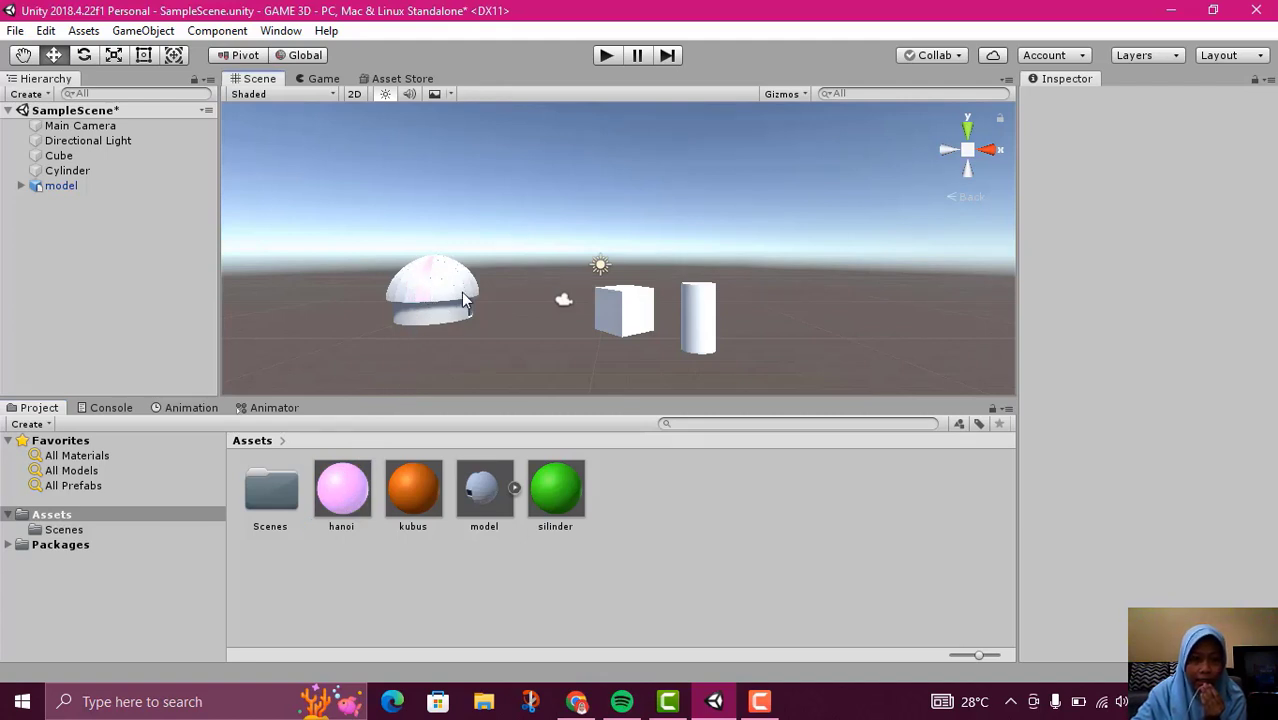
{"action": "scroll", "coordinate": [445, 329], "scroll_direction": "up", "scroll_amount": 3}
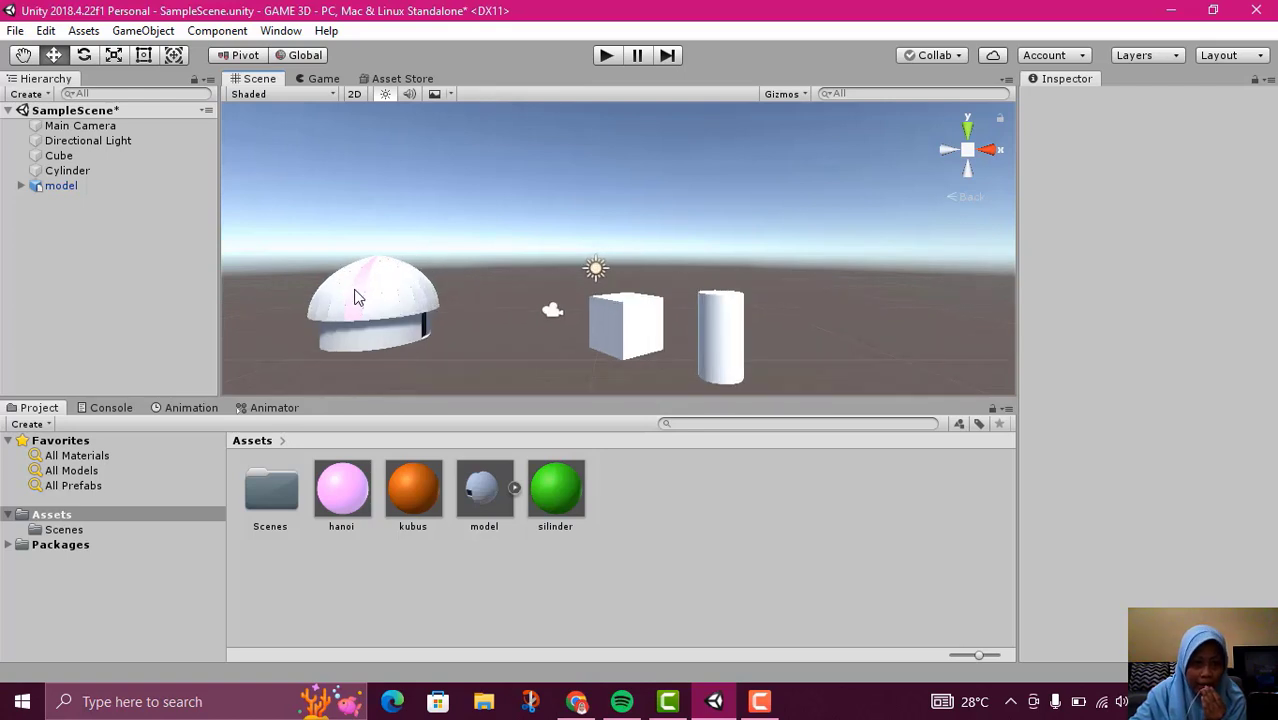
Try to apply the hanoi material to the whole model and its papua_atap_set roof group through the scene hierarchy
{"action": "left_click", "coordinate": [22, 187]}
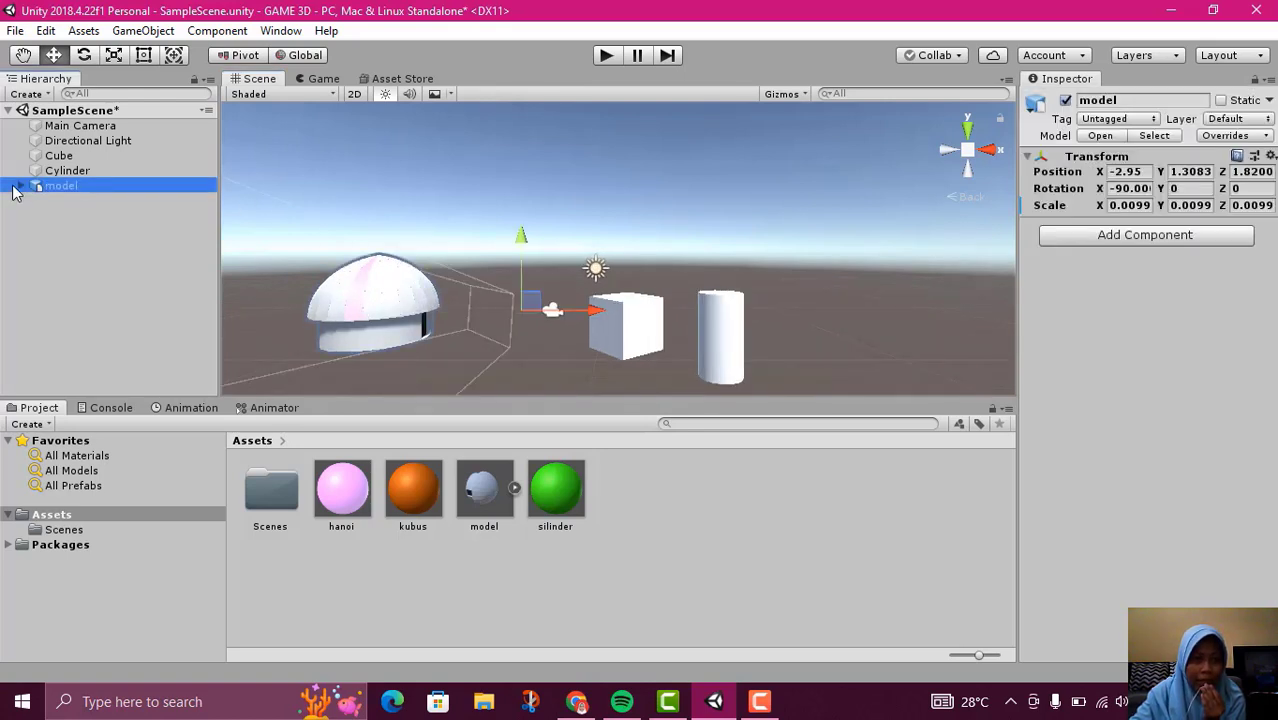
{"action": "left_click", "coordinate": [20, 187]}
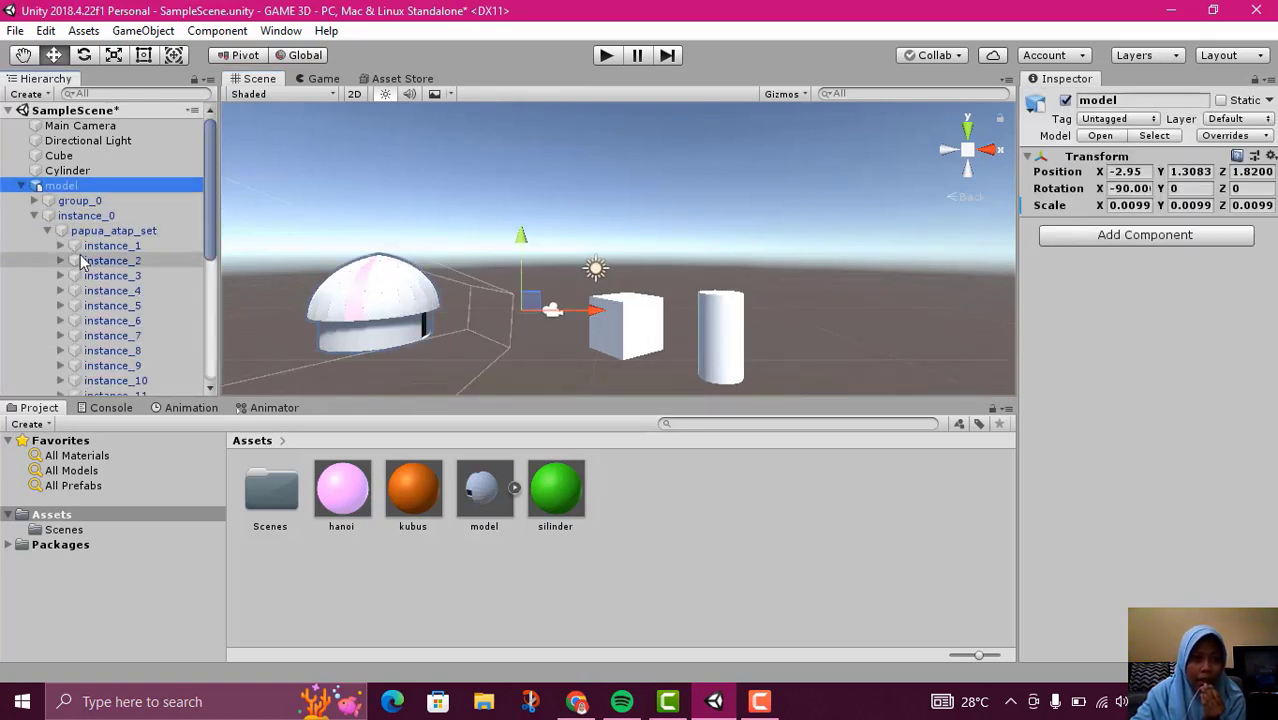
{"action": "left_click", "coordinate": [22, 187]}
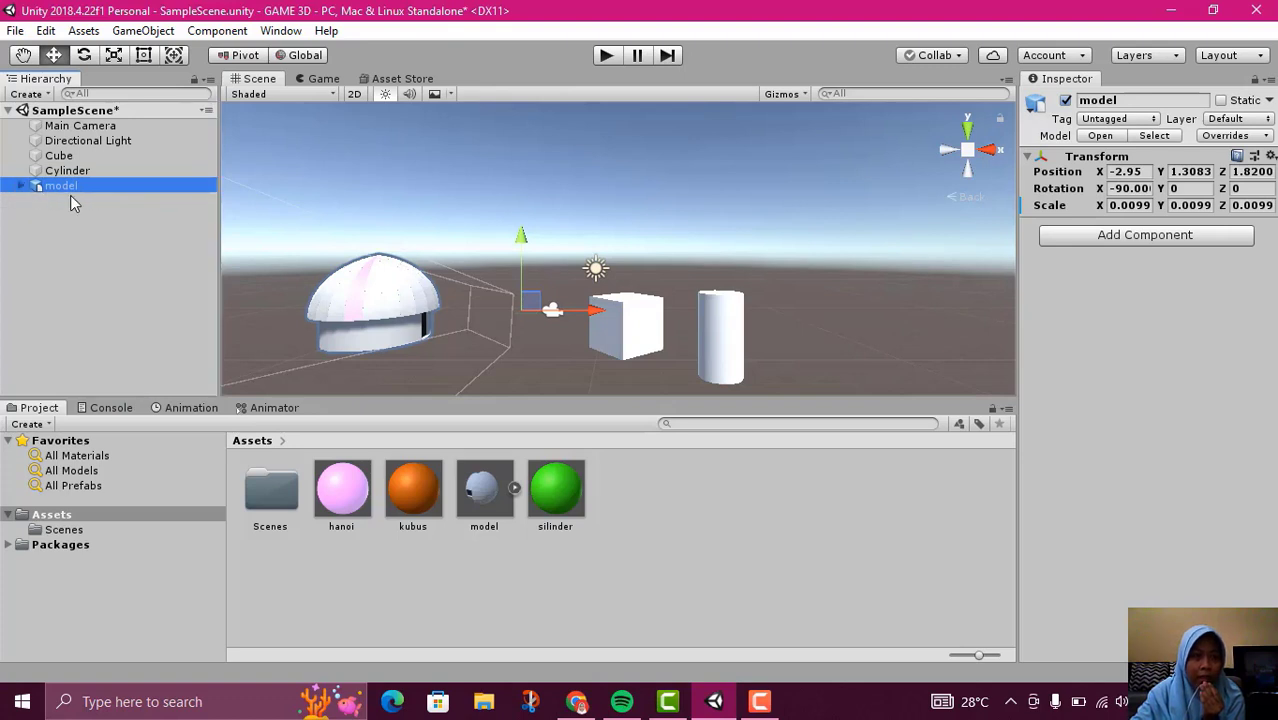
{"action": "left_click_drag", "start_coordinate": [342, 490], "coordinate": [57, 186]}
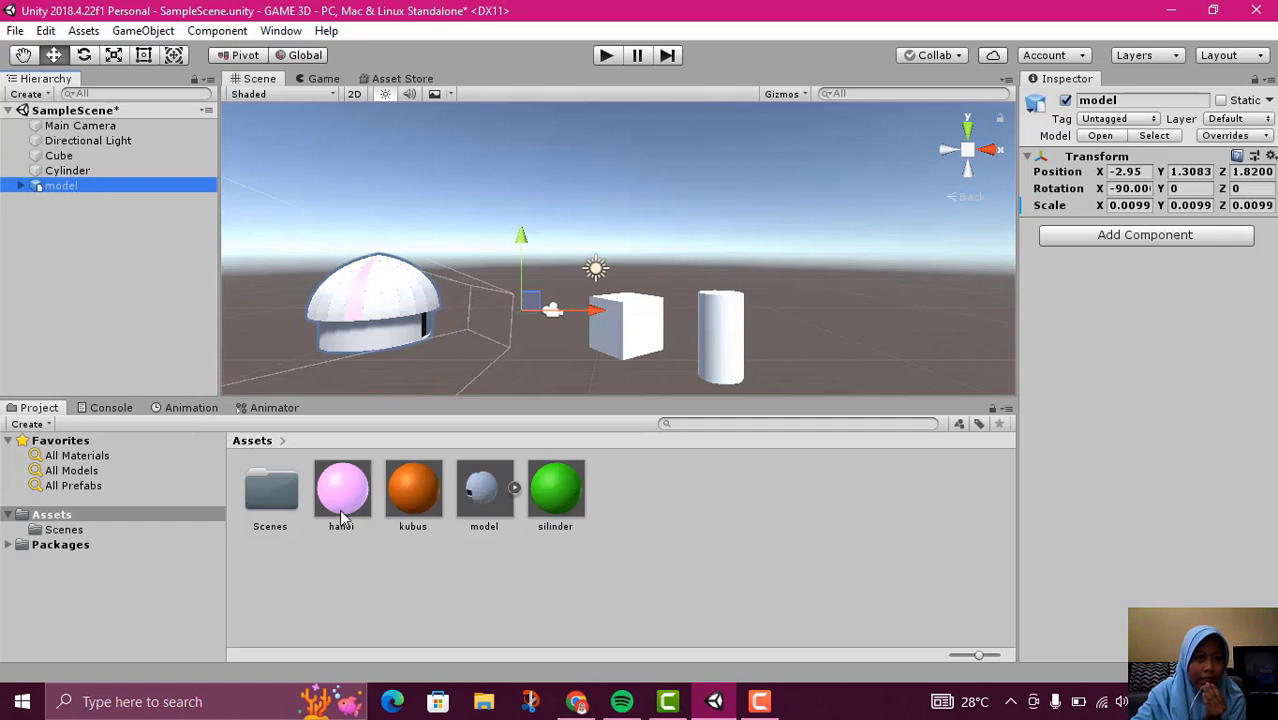
{"action": "left_click", "coordinate": [520, 600]}
{"action": "left_click_drag", "start_coordinate": [342, 490], "coordinate": [113, 231]}
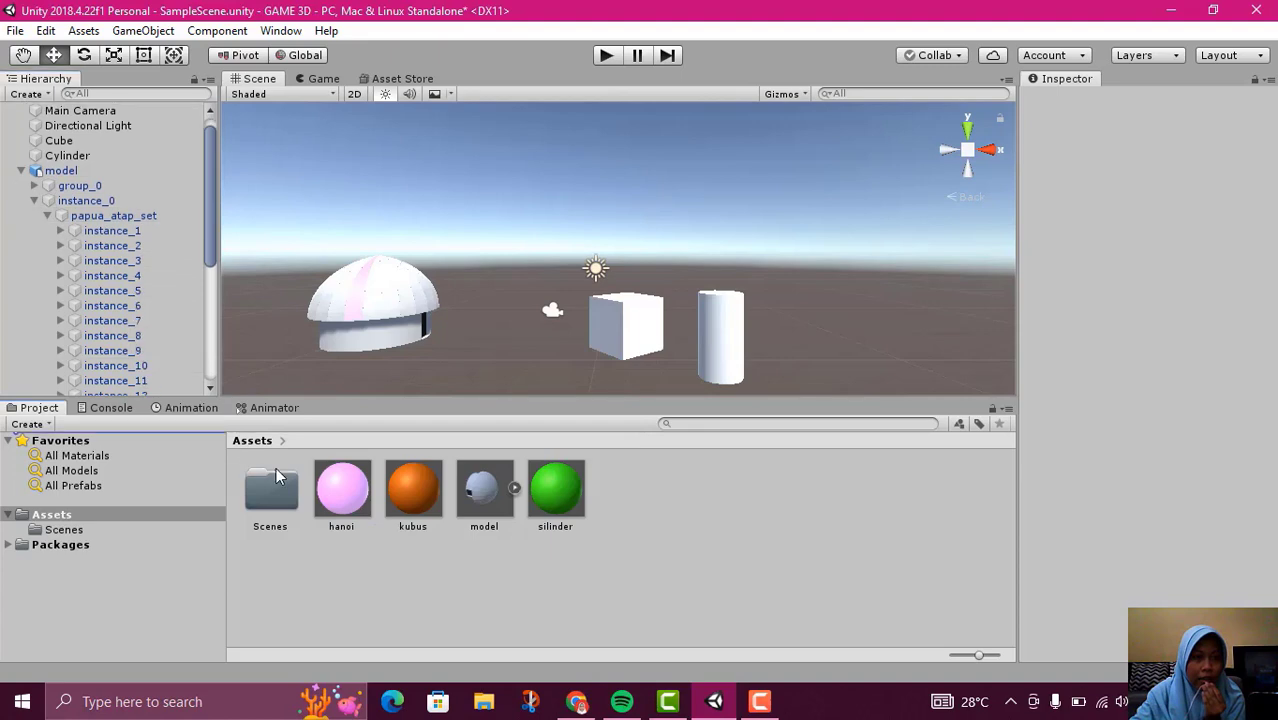
{"action": "left_click", "coordinate": [22, 172]}
{"action": "right_click", "coordinate": [56, 178]}
{"action": "left_click", "coordinate": [40, 185]}
{"action": "right_click", "coordinate": [40, 185]}
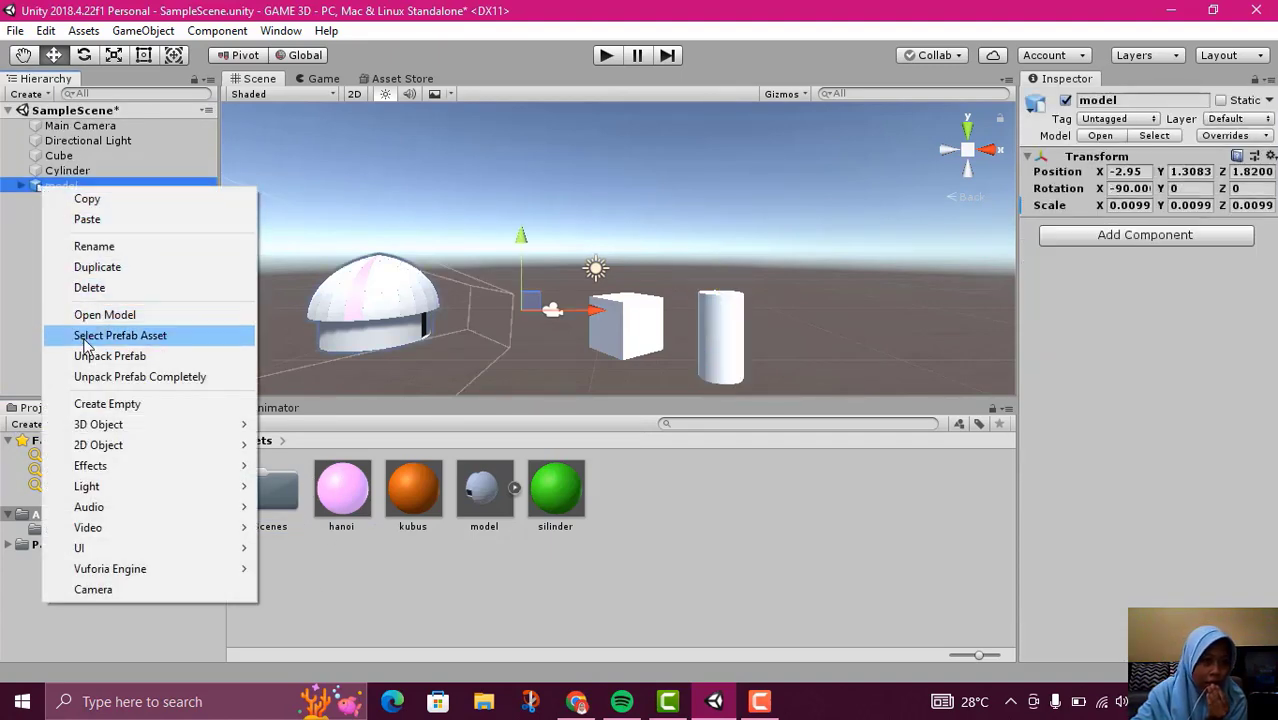
{"action": "left_click", "coordinate": [17, 265]}
Apply the hanoi material to more of the model's roof panels and the kubus material to its walls
{"action": "left_click_drag", "start_coordinate": [342, 488], "coordinate": [378, 308]}
{"action": "left_click_drag", "start_coordinate": [423, 514], "coordinate": [408, 354]}
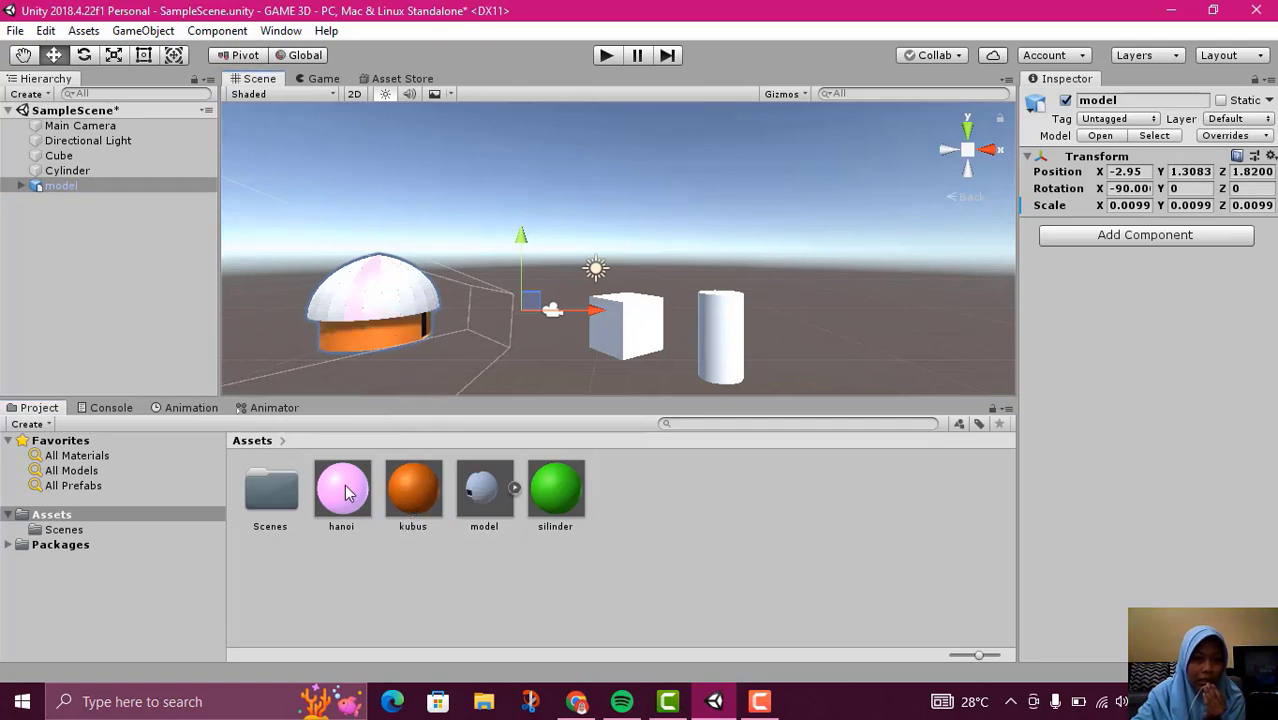
{"action": "left_click_drag", "start_coordinate": [361, 485], "coordinate": [408, 296]}
{"action": "left_click_drag", "start_coordinate": [339, 518], "coordinate": [328, 306]}
{"action": "left_click", "coordinate": [616, 481]}
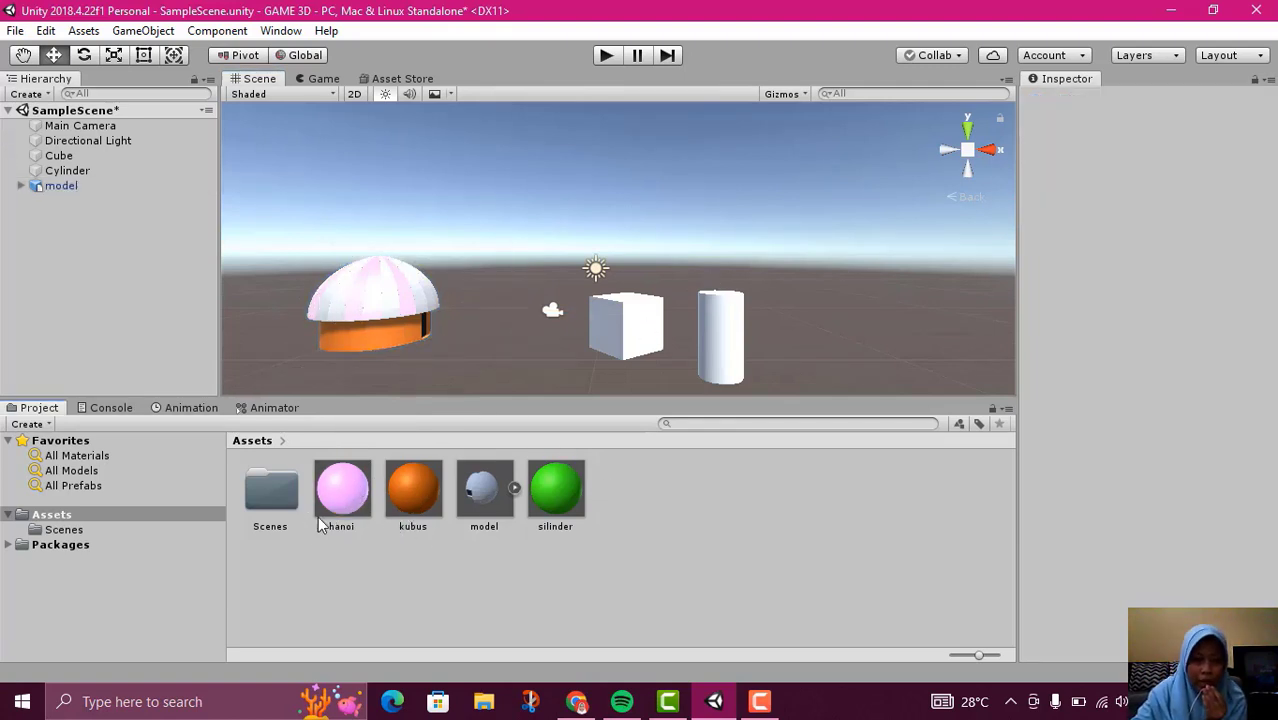
Apply the orange kubus material to the cube and the green silinder material to the cylinder
{"action": "left_click_drag", "start_coordinate": [412, 514], "coordinate": [622, 320]}
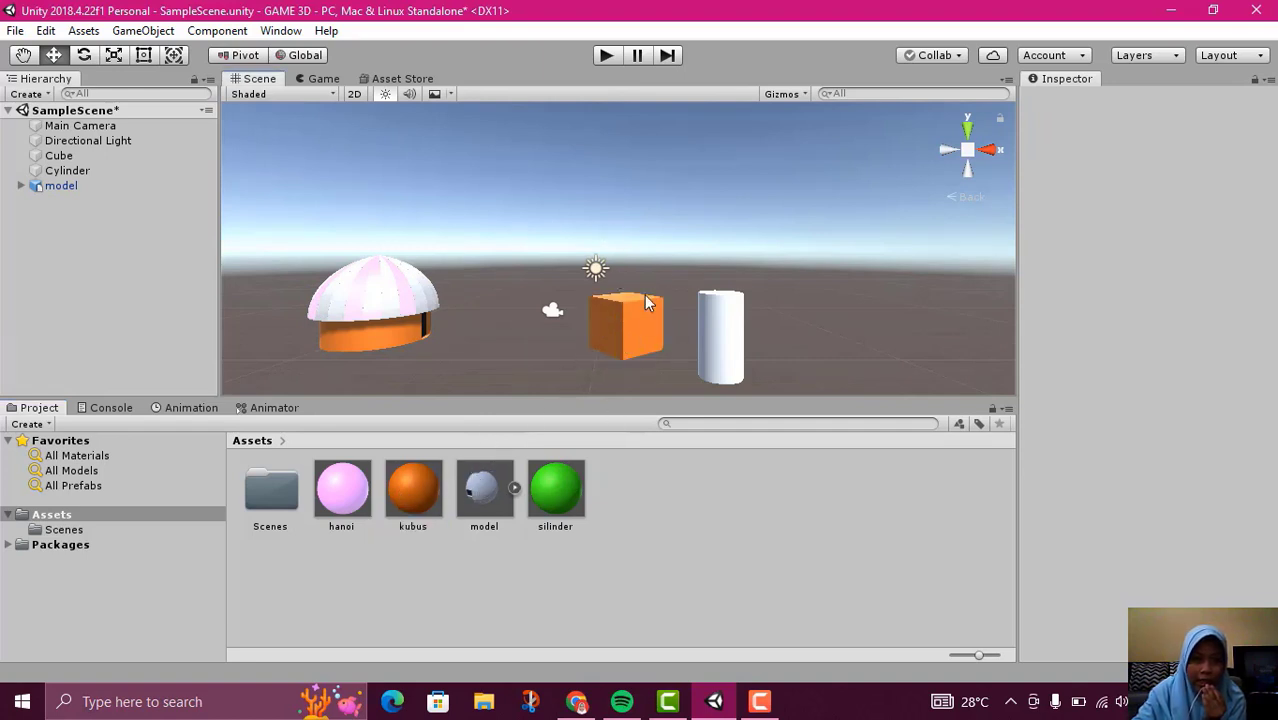
{"action": "left_click_drag", "start_coordinate": [409, 478], "coordinate": [64, 172]}
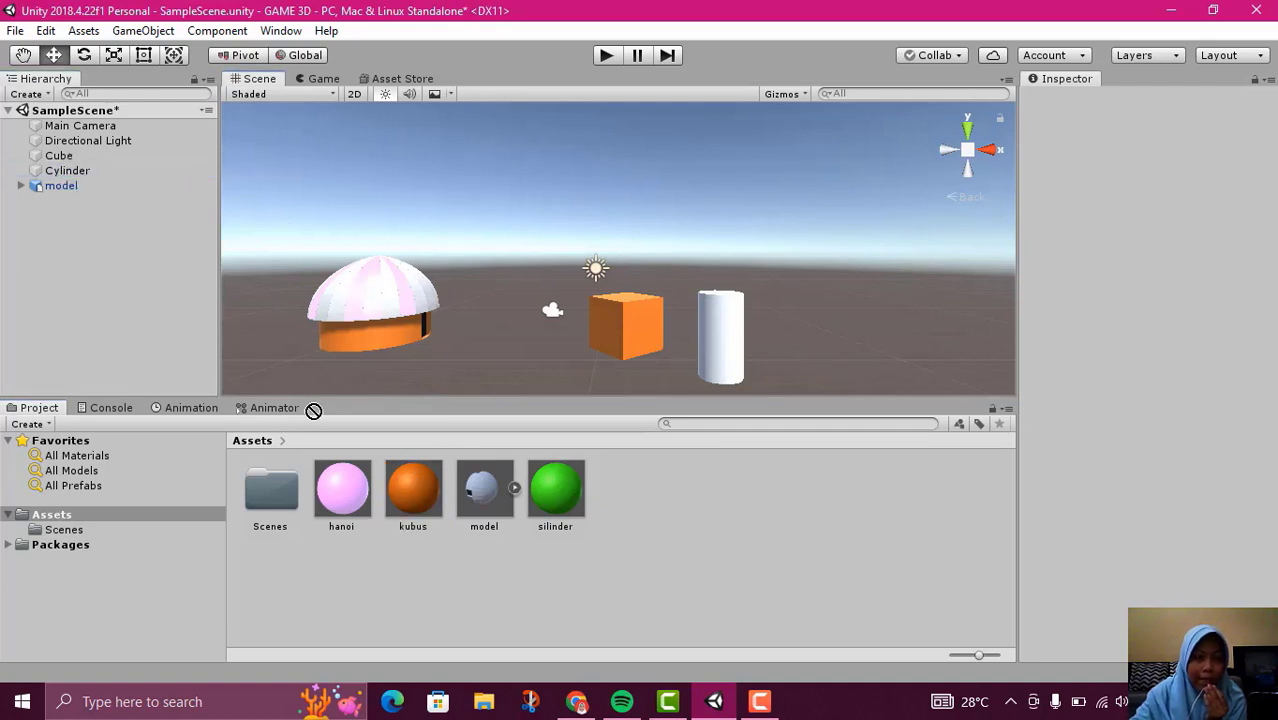
{"action": "left_click", "coordinate": [549, 497]}
{"action": "left_click_drag", "start_coordinate": [558, 503], "coordinate": [76, 170]}
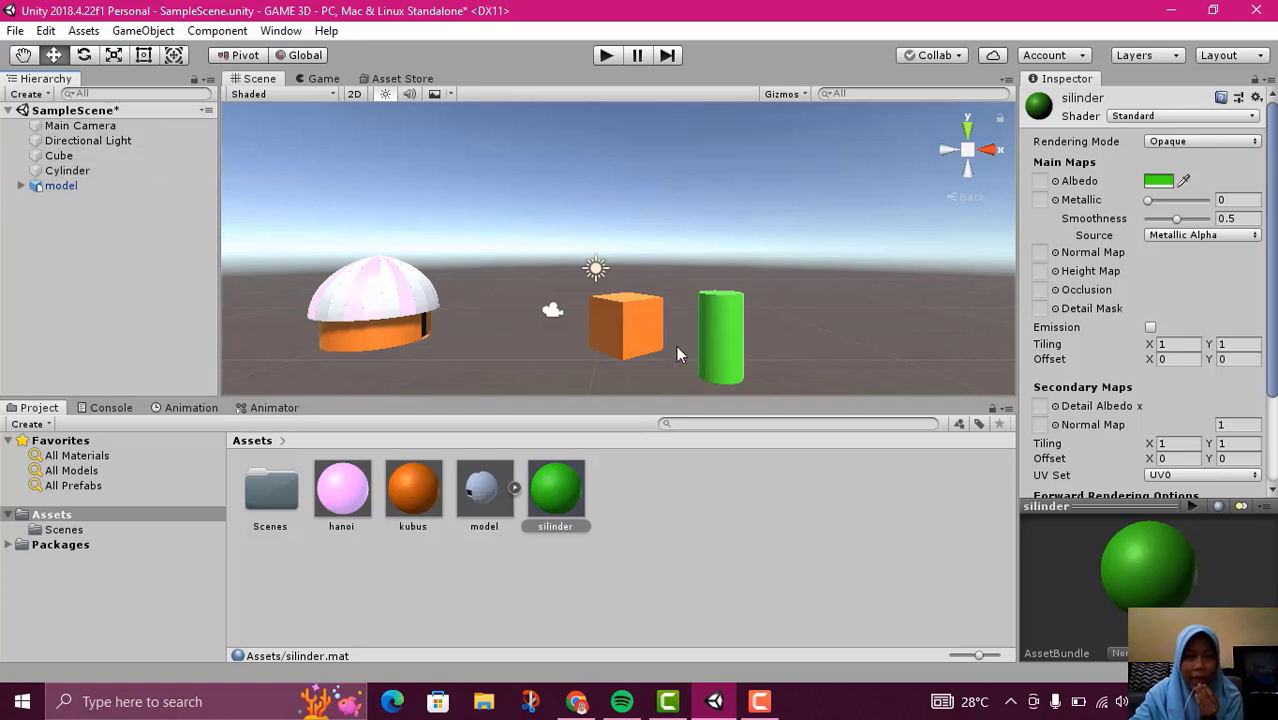
Try the silinder material on the cube and the model's walls, and restore the kubus material on both
{"action": "left_click_drag", "start_coordinate": [563, 486], "coordinate": [72, 157]}
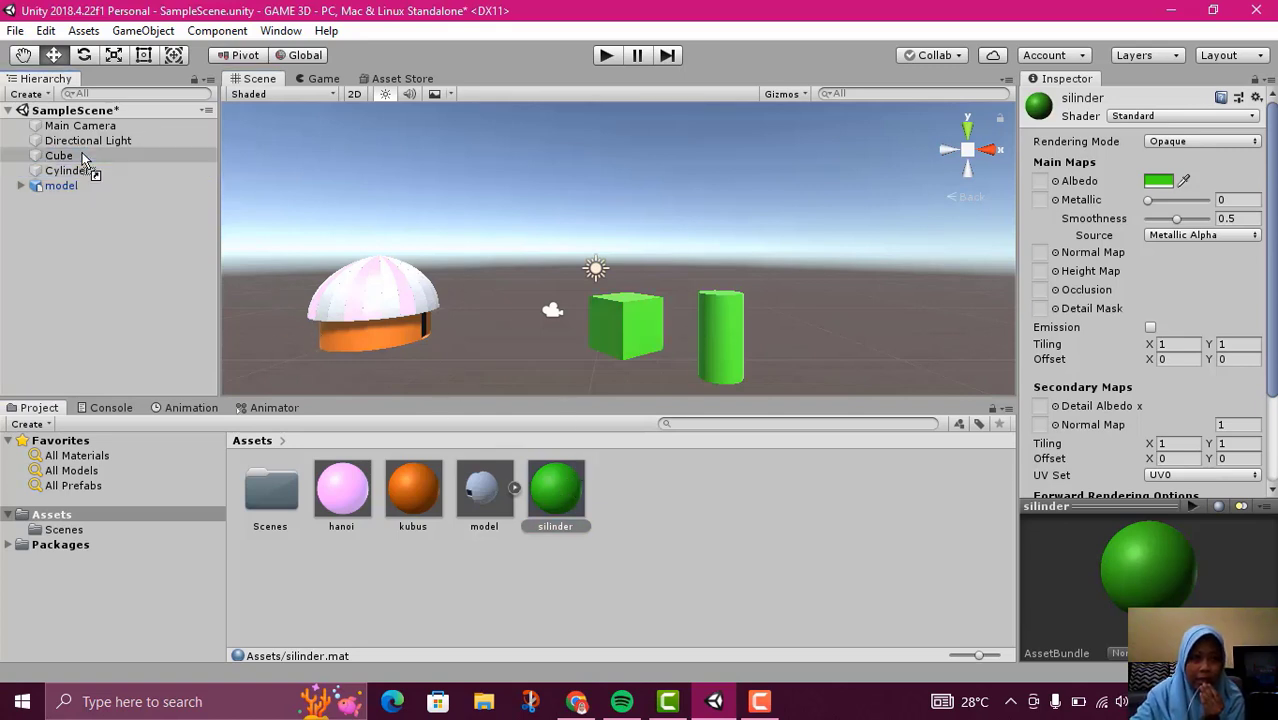
{"action": "left_click_drag", "start_coordinate": [352, 484], "coordinate": [359, 329]}
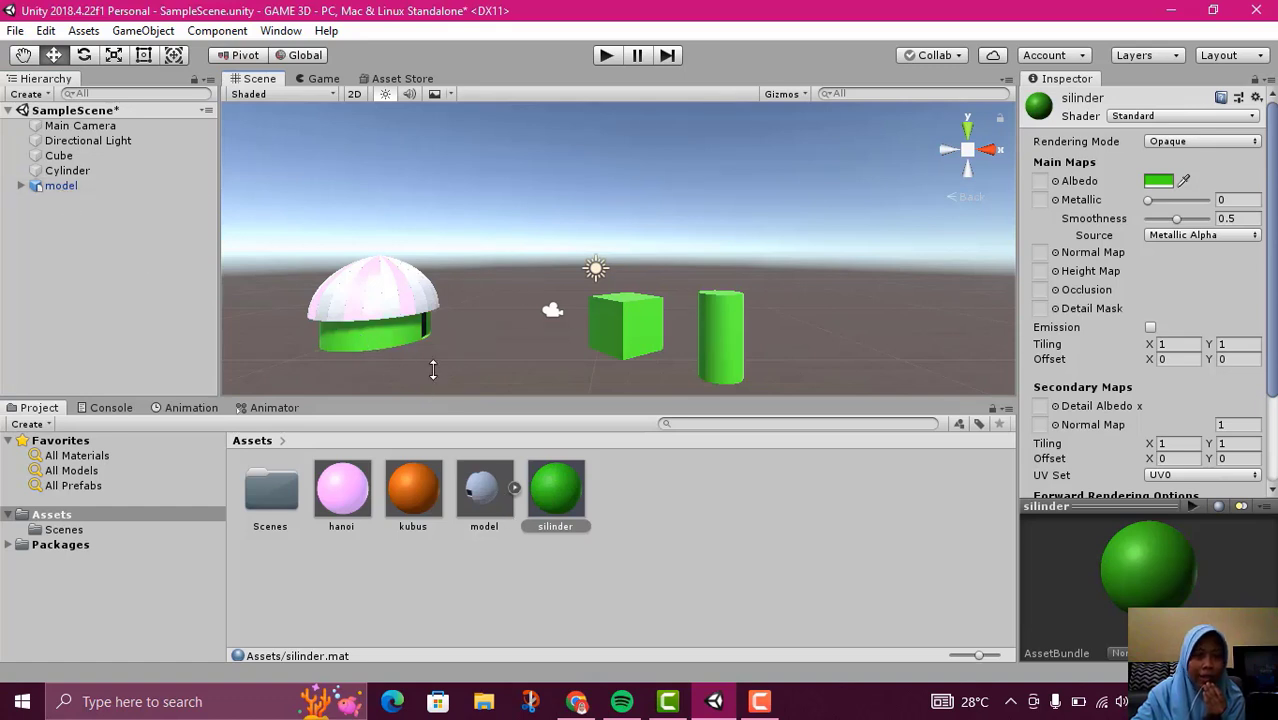
{"action": "left_click_drag", "start_coordinate": [447, 519], "coordinate": [381, 344]}
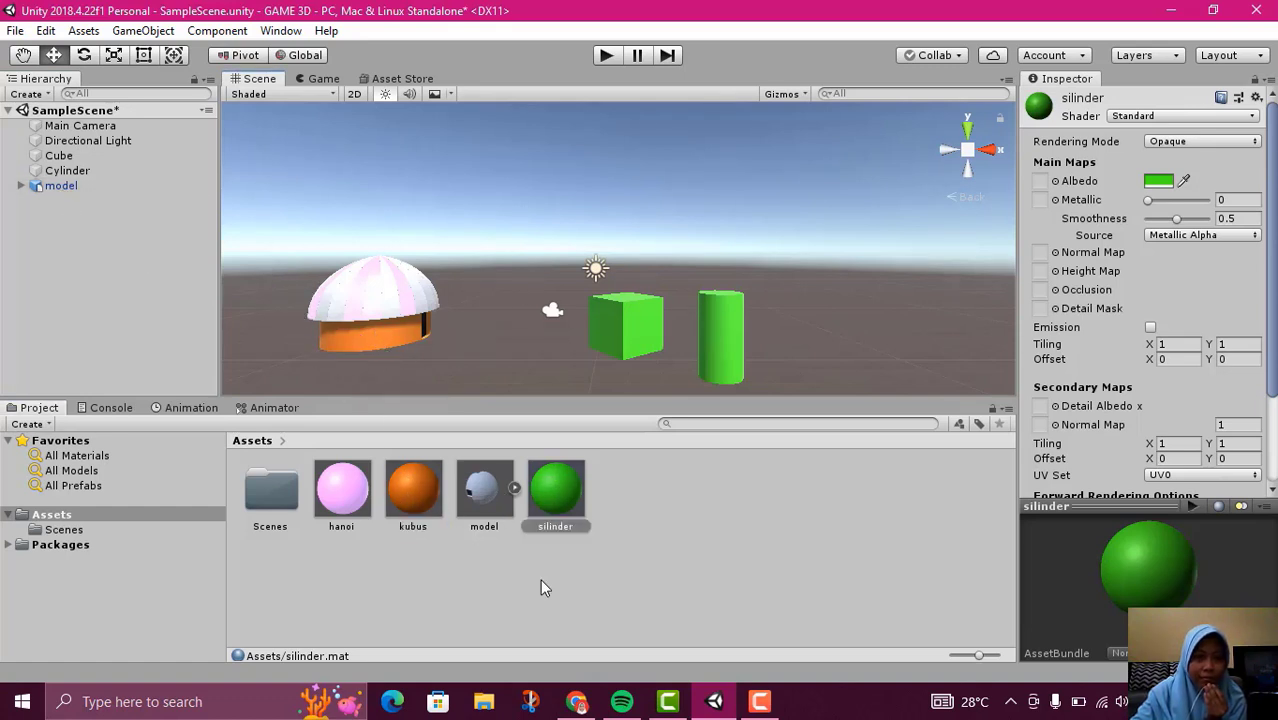
{"action": "left_click_drag", "start_coordinate": [555, 500], "coordinate": [74, 156]}
{"action": "left_click", "coordinate": [776, 557]}
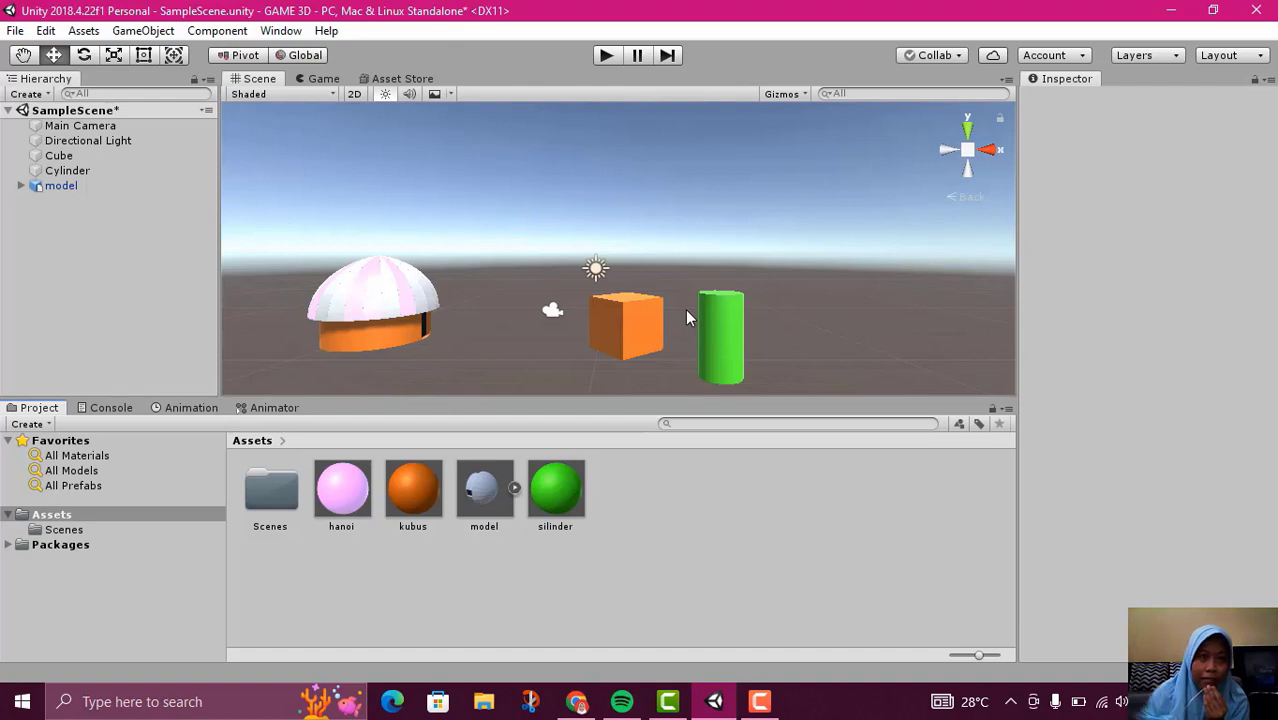
Import the image Untitled-1.png from the Pictures folder into the project's Assets folder
{"action": "right_click", "coordinate": [370, 567]}
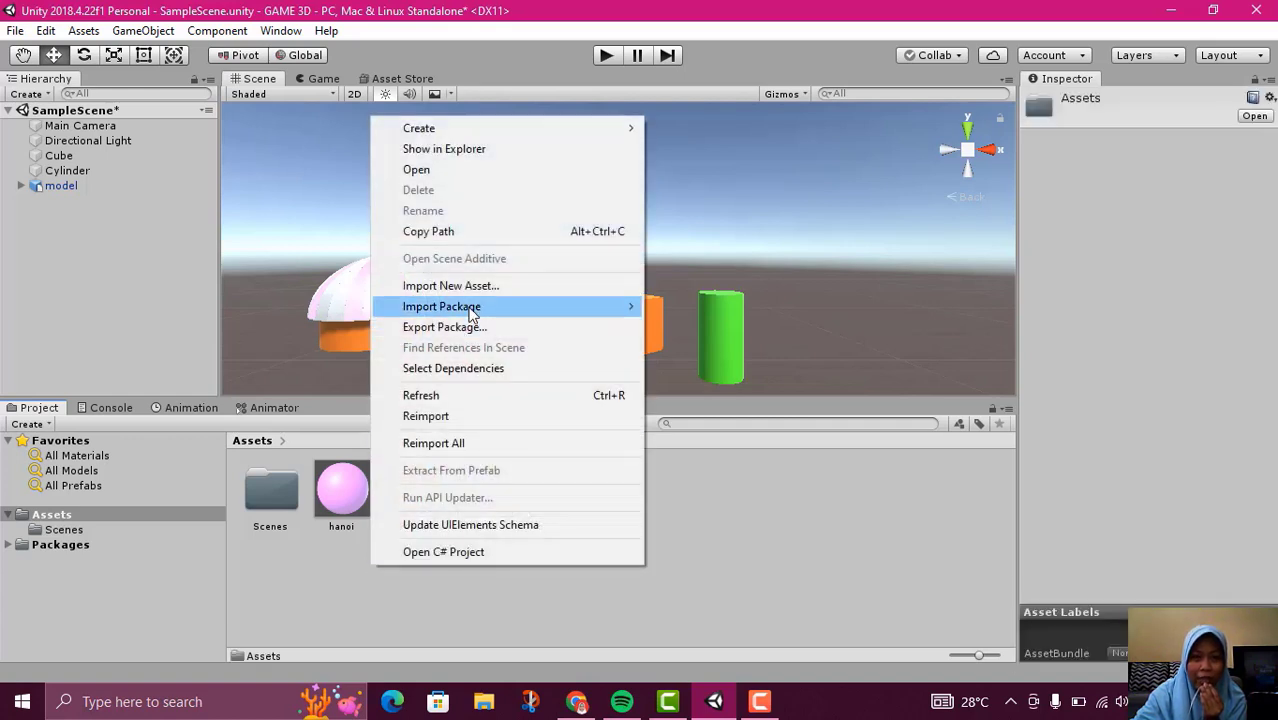
{"action": "mouse_move", "coordinate": [476, 306]}
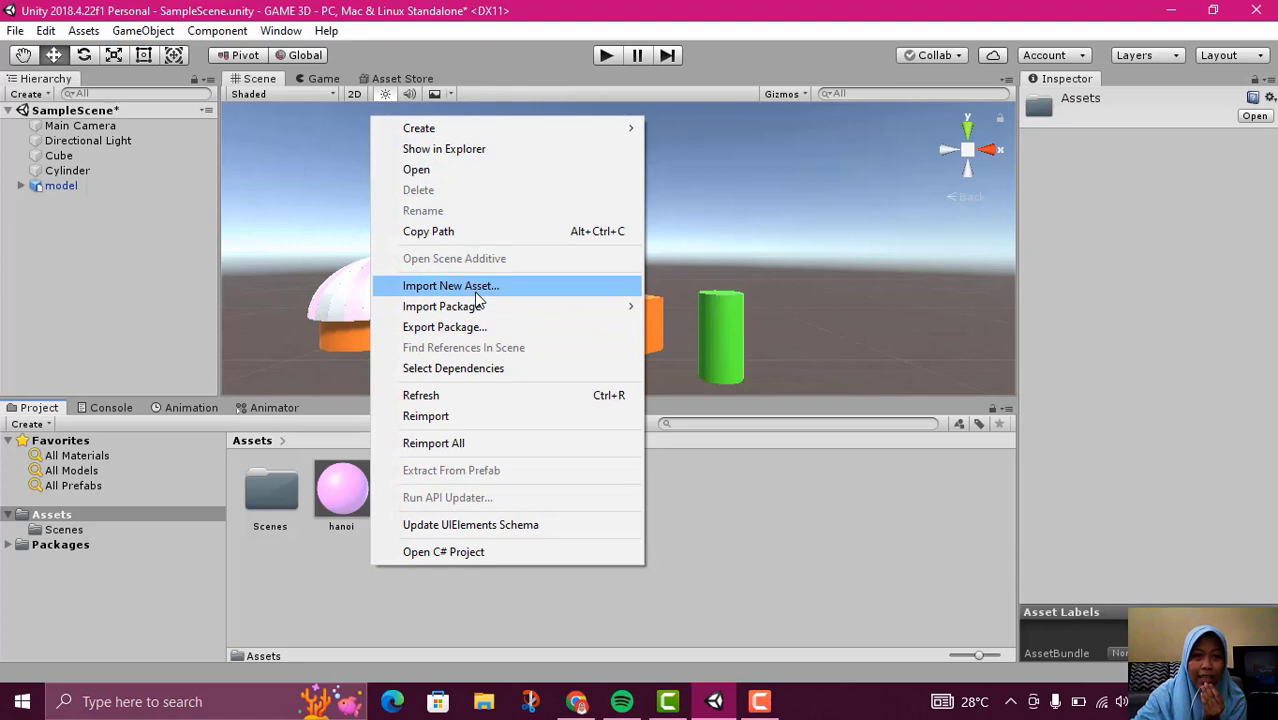
{"action": "left_click", "coordinate": [475, 288]}
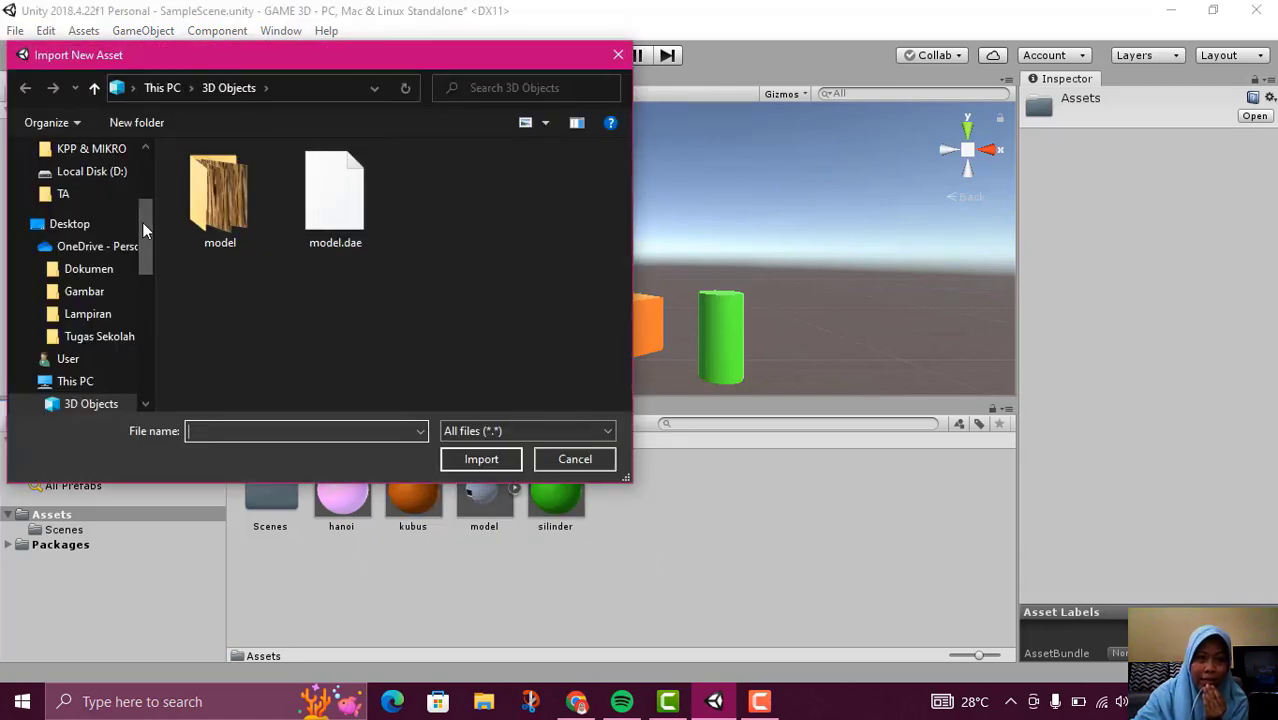
{"action": "double_click", "coordinate": [218, 205]}
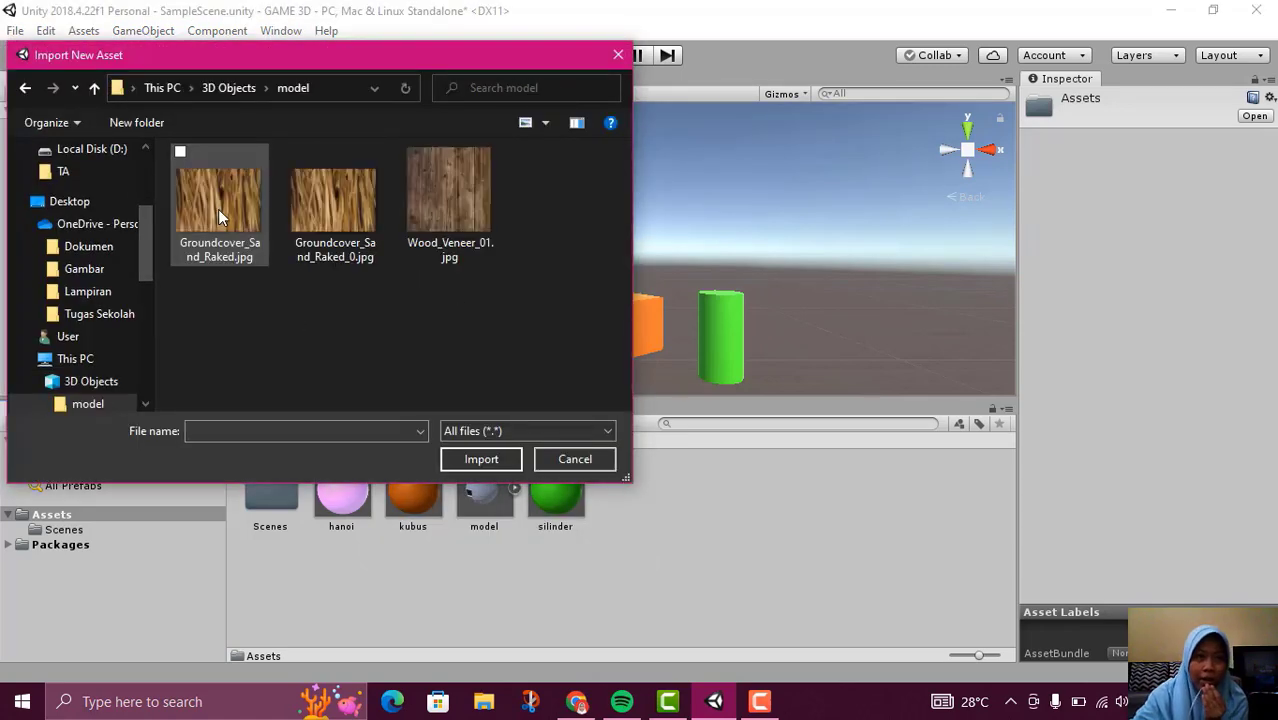
{"action": "scroll", "coordinate": [88, 300], "scroll_direction": "down", "scroll_amount": 2}
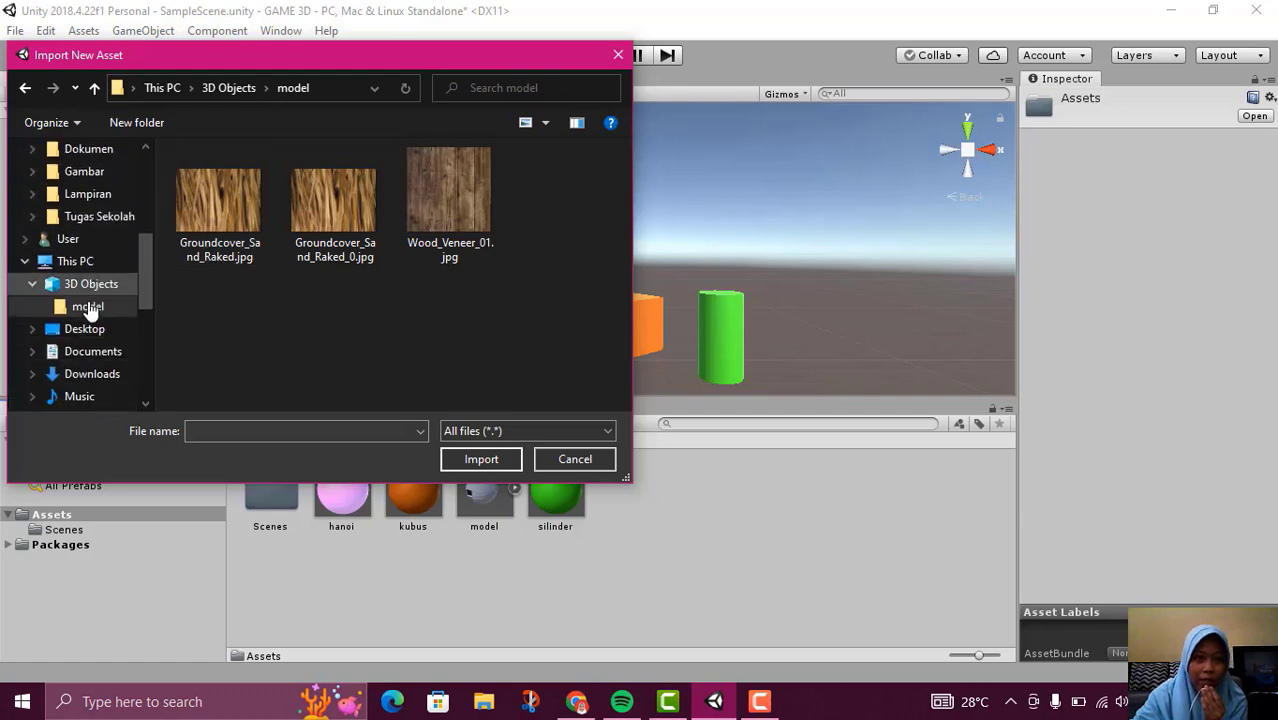
{"action": "scroll", "coordinate": [87, 320], "scroll_direction": "down", "scroll_amount": 2}
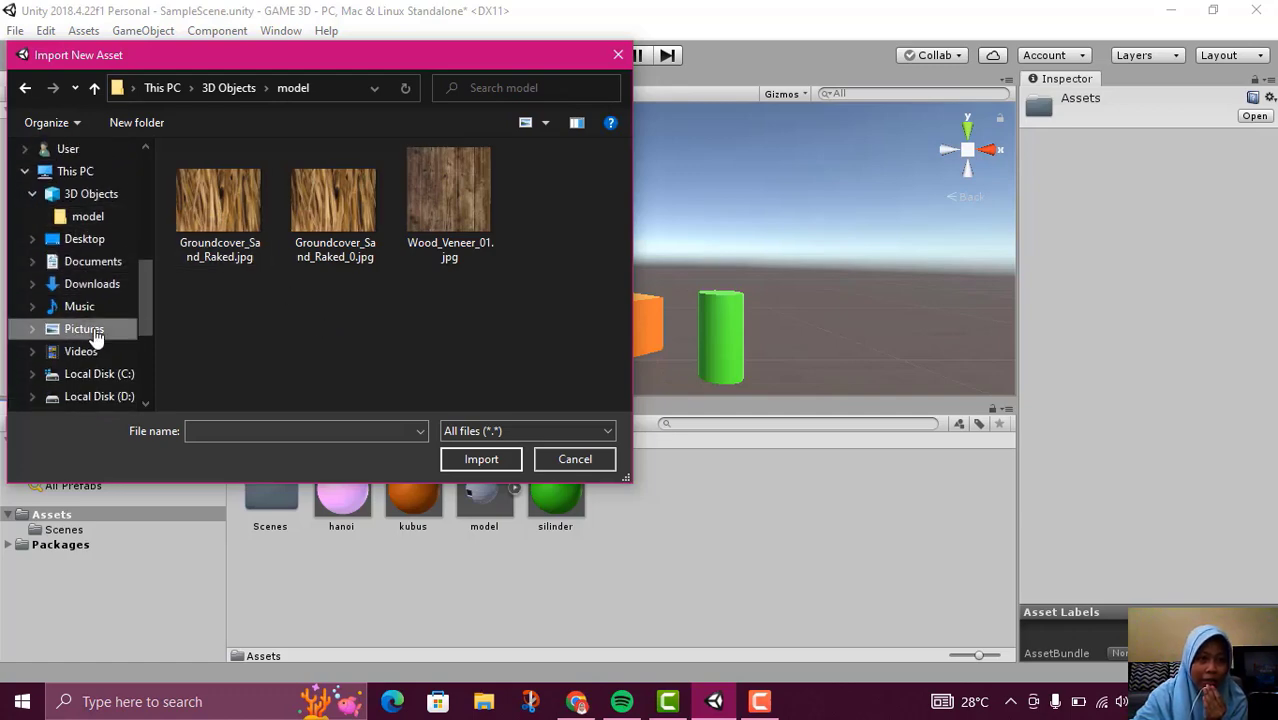
{"action": "left_click", "coordinate": [84, 329]}
{"action": "scroll", "coordinate": [392, 320], "scroll_direction": "down", "scroll_amount": 5}
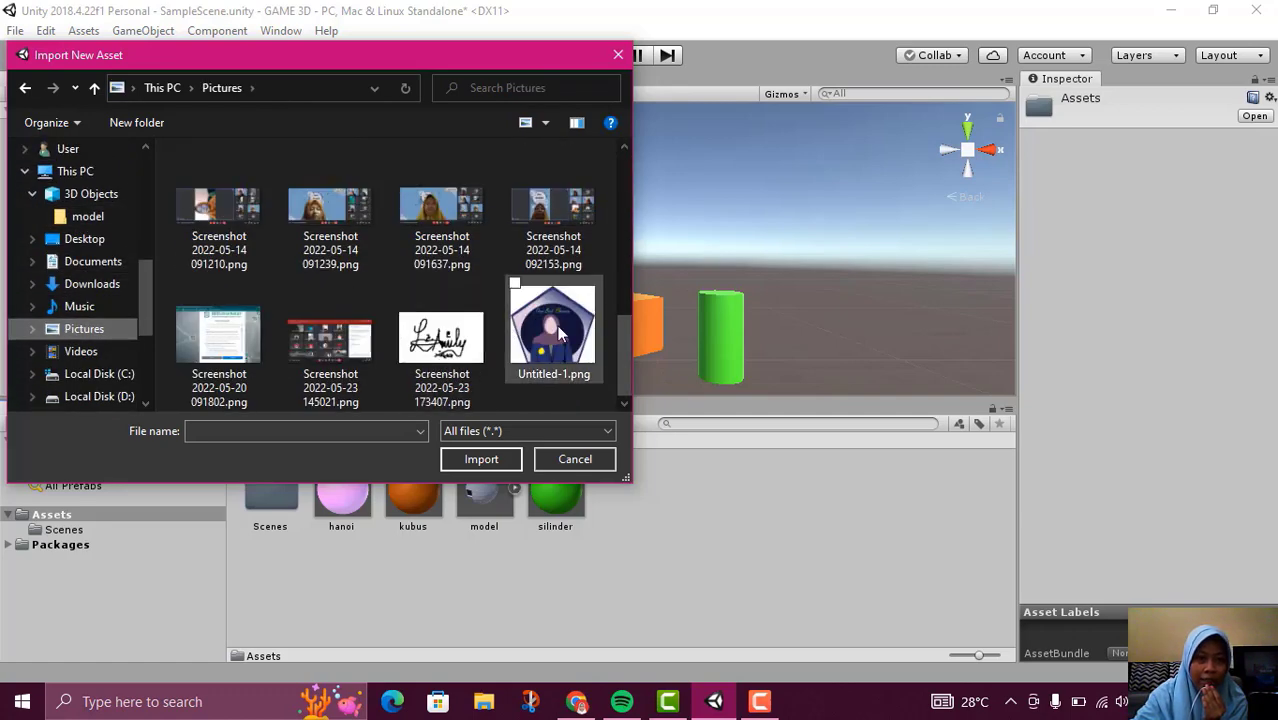
{"action": "left_click", "coordinate": [558, 335]}
{"action": "left_click", "coordinate": [488, 455]}
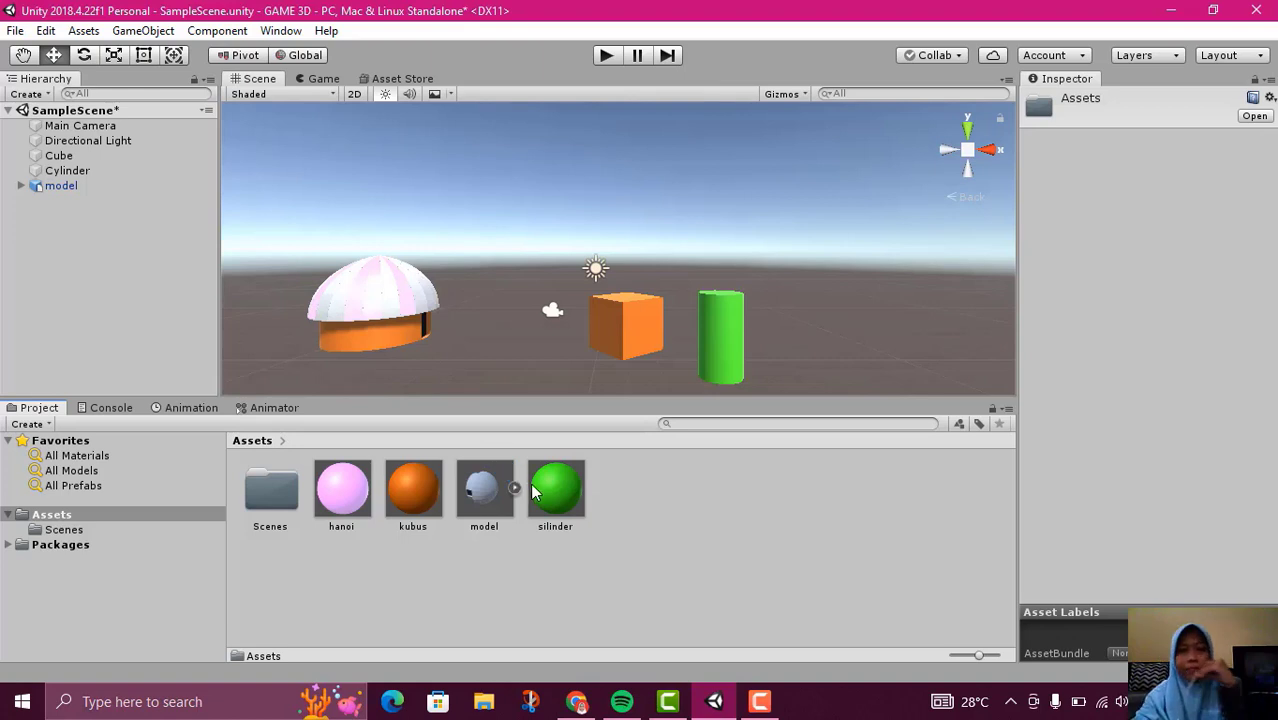
Try to place the imported Untitled-1 image into the scene as an object
{"action": "left_click_drag", "start_coordinate": [637, 511], "coordinate": [486, 306]}
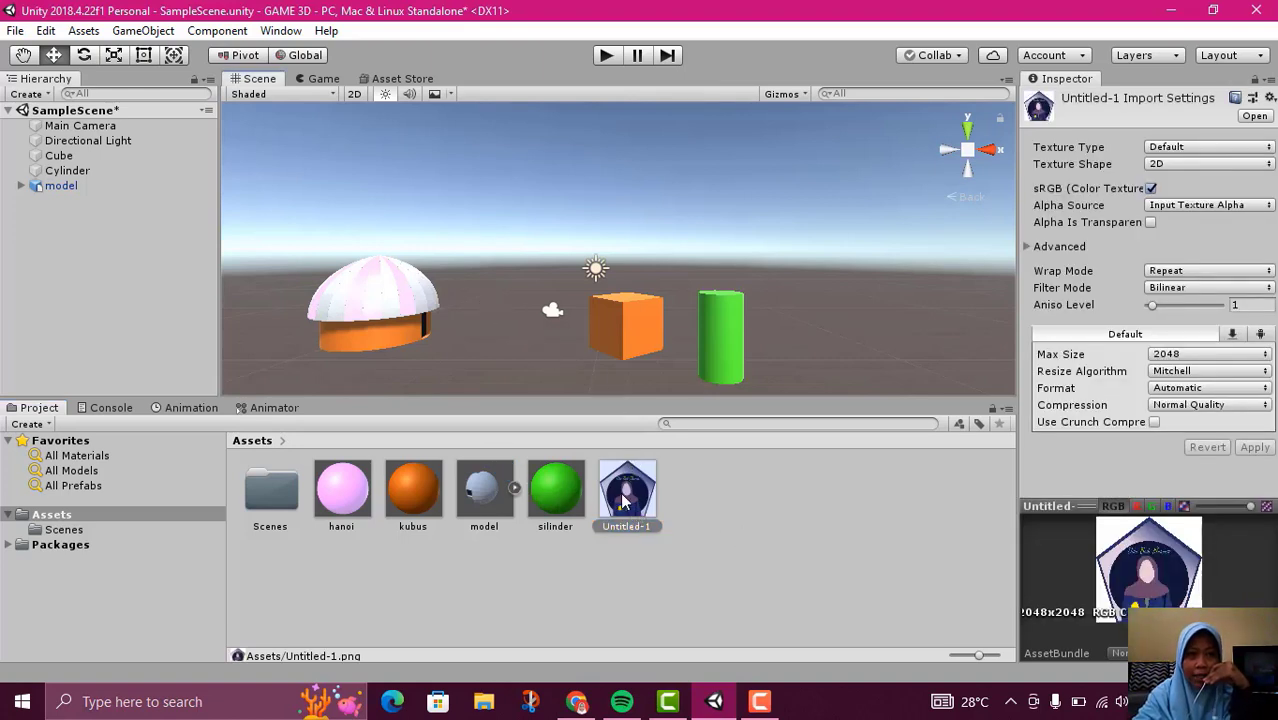
{"action": "left_click_drag", "start_coordinate": [618, 492], "coordinate": [76, 228]}
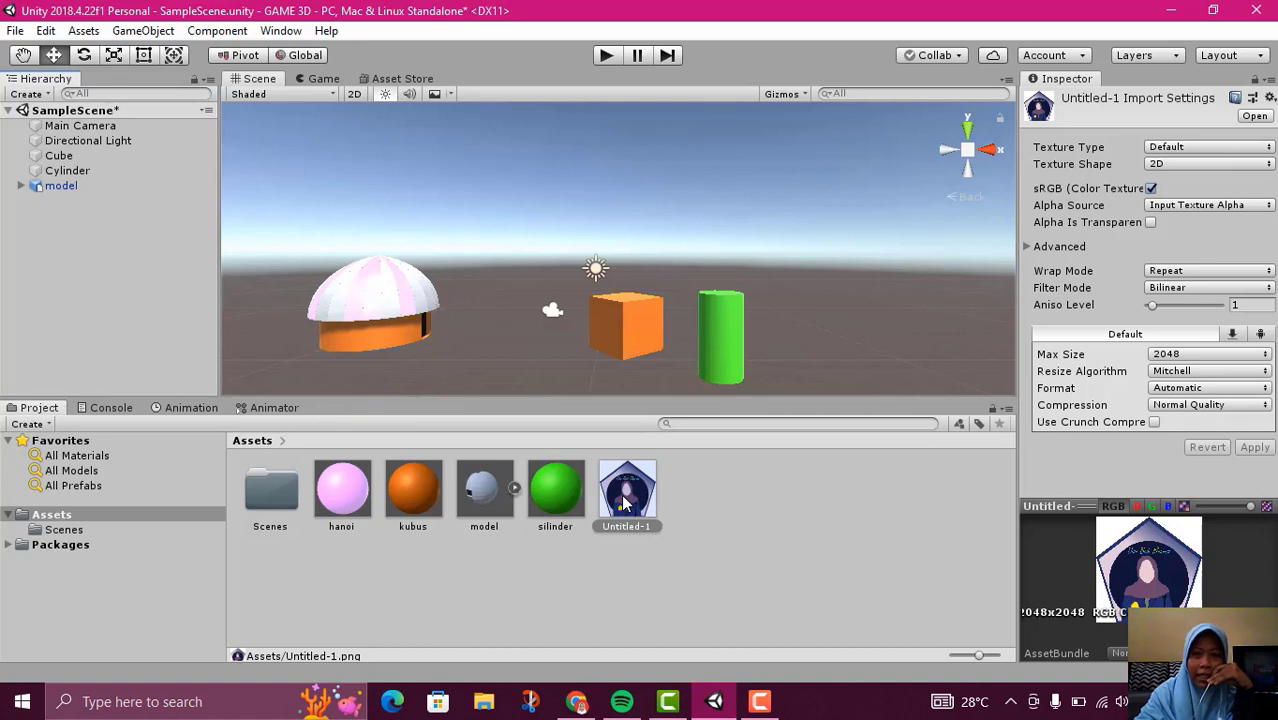
Set the Untitled-1 image's texture type to Sprite (2D and UI) and apply the import settings
{"action": "left_click", "coordinate": [1229, 151]}
{"action": "left_click", "coordinate": [1230, 150]}
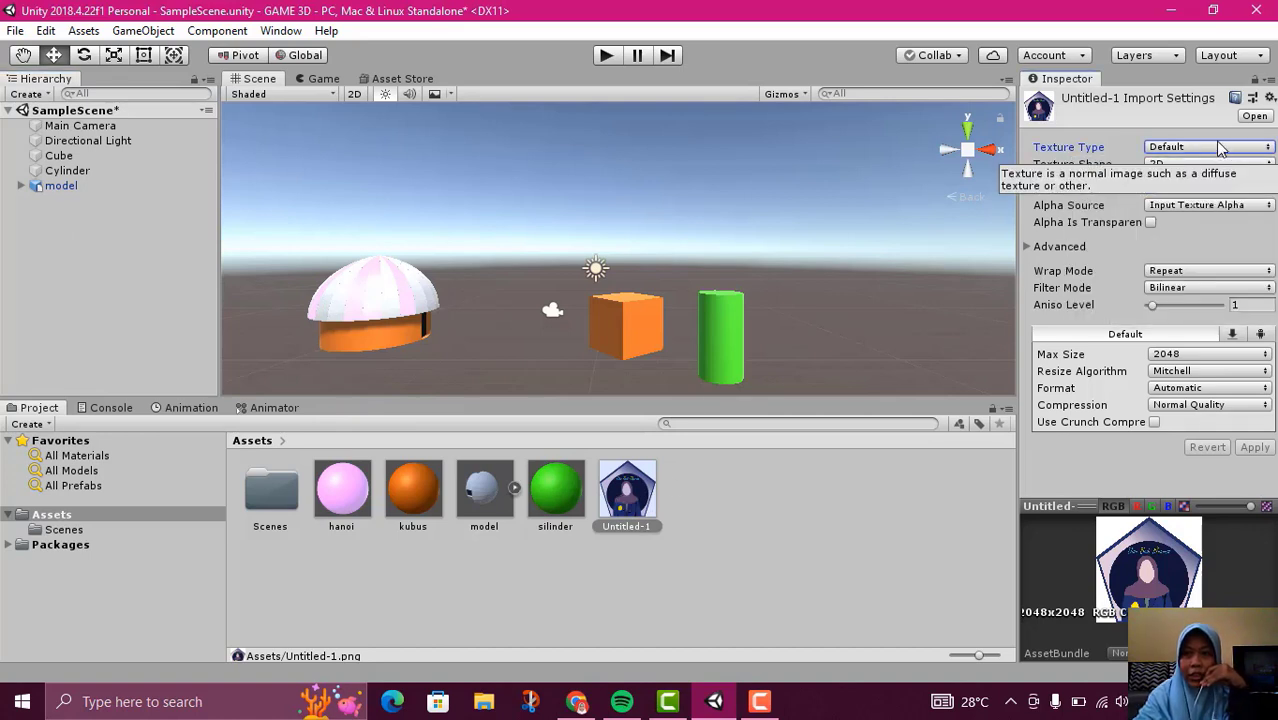
{"action": "left_click", "coordinate": [1214, 157]}
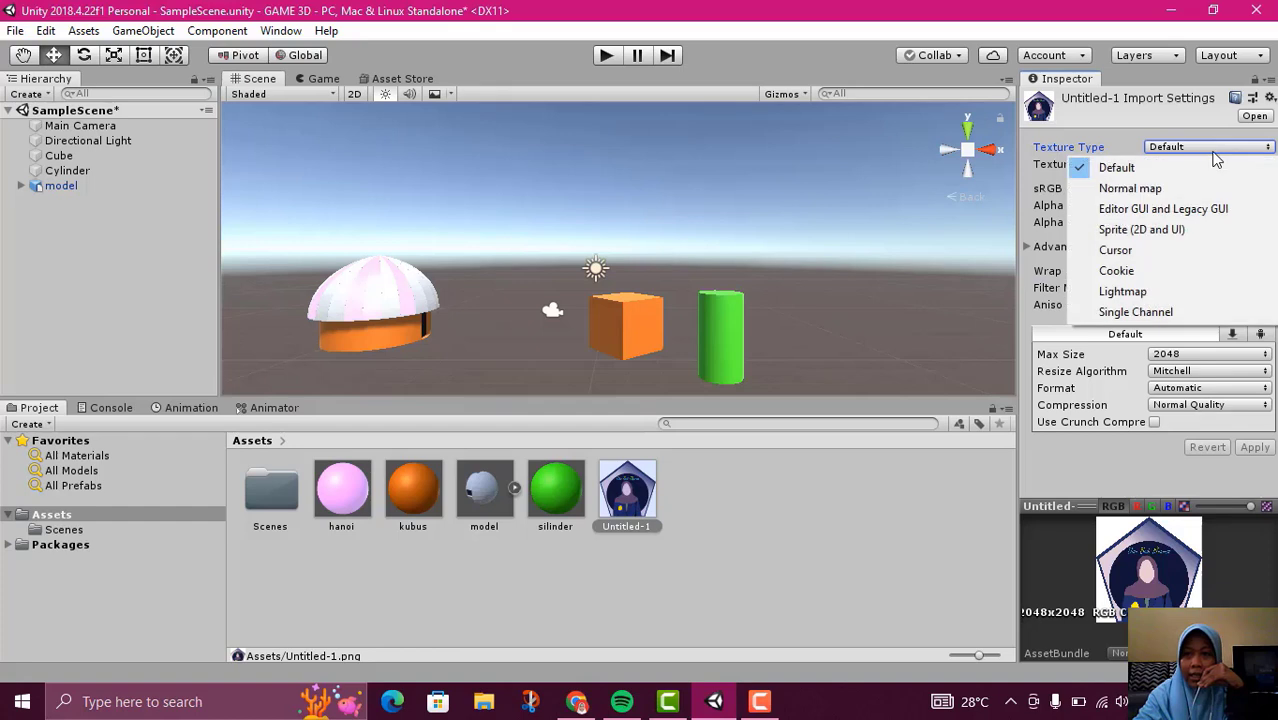
{"action": "left_click", "coordinate": [1186, 229]}
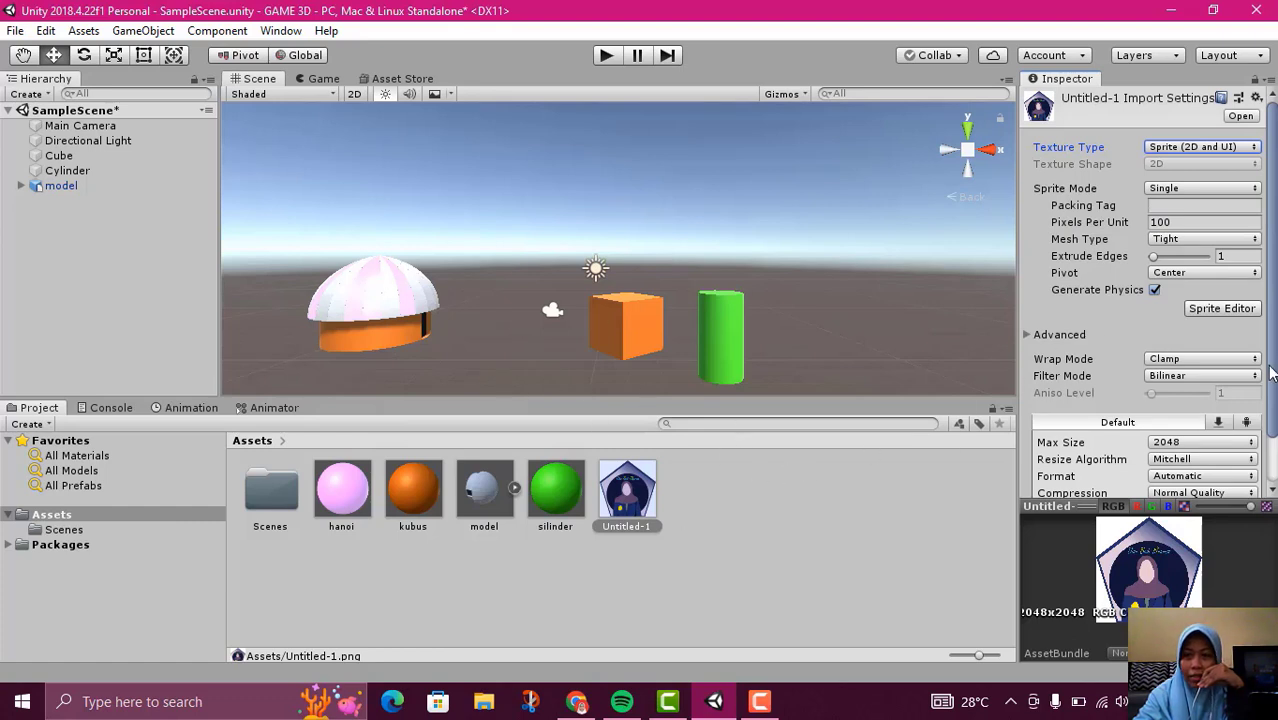
{"action": "scroll", "coordinate": [1205, 345], "scroll_direction": "down", "scroll_amount": 2}
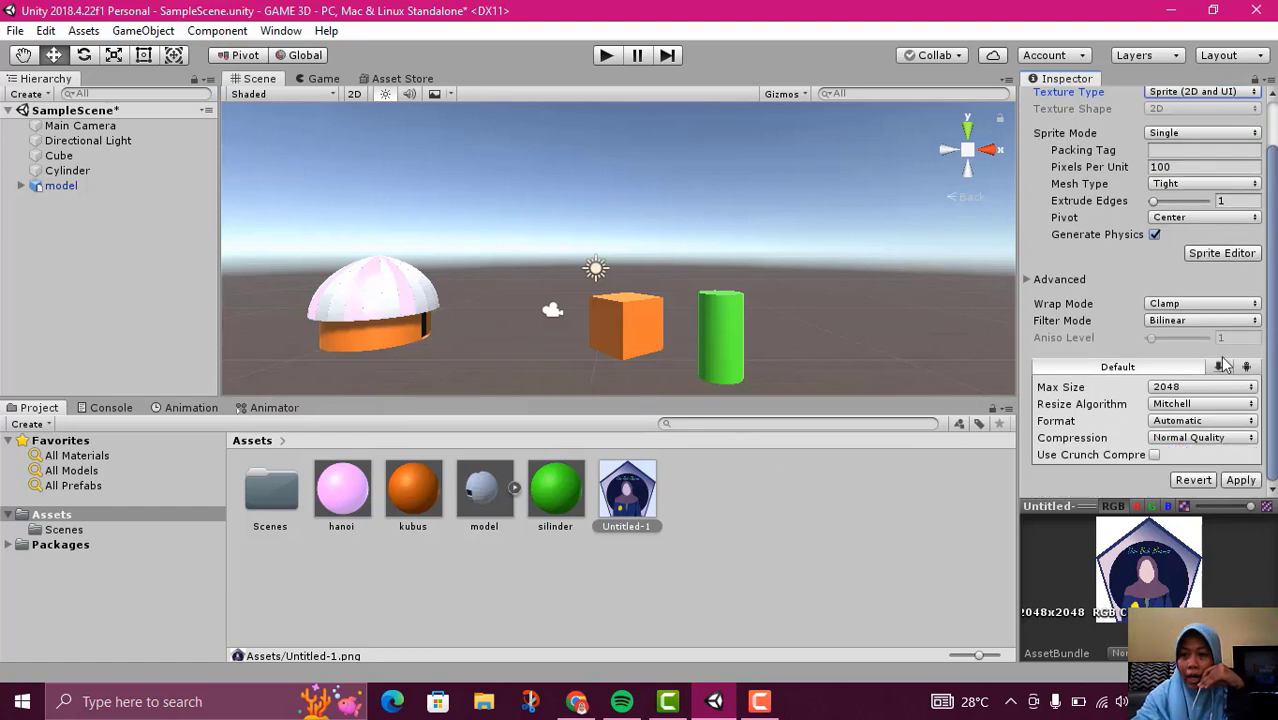
{"action": "left_click", "coordinate": [1240, 480]}
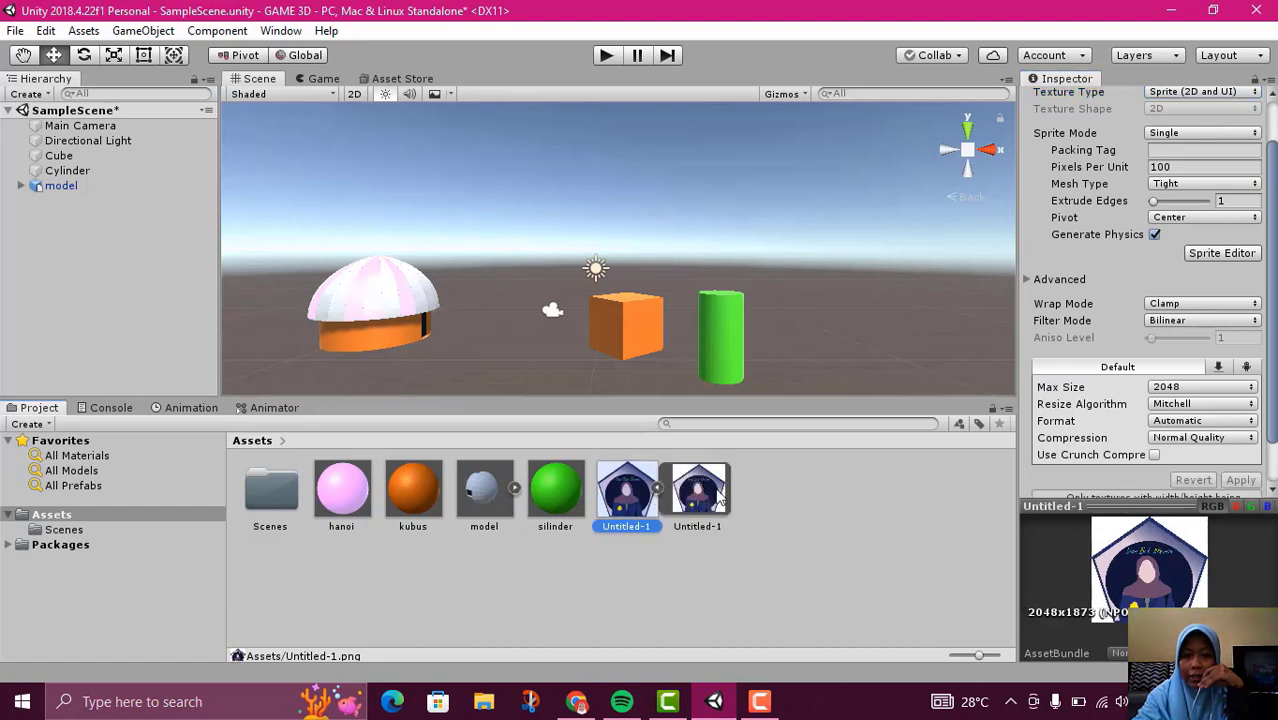
Place the Untitled-1 sprite in the scene in front of the other objects and inspect it
{"action": "left_click", "coordinate": [657, 488]}
{"action": "left_click_drag", "start_coordinate": [625, 487], "coordinate": [581, 288]}
{"action": "scroll", "coordinate": [588, 300], "scroll_direction": "down", "scroll_amount": 3}
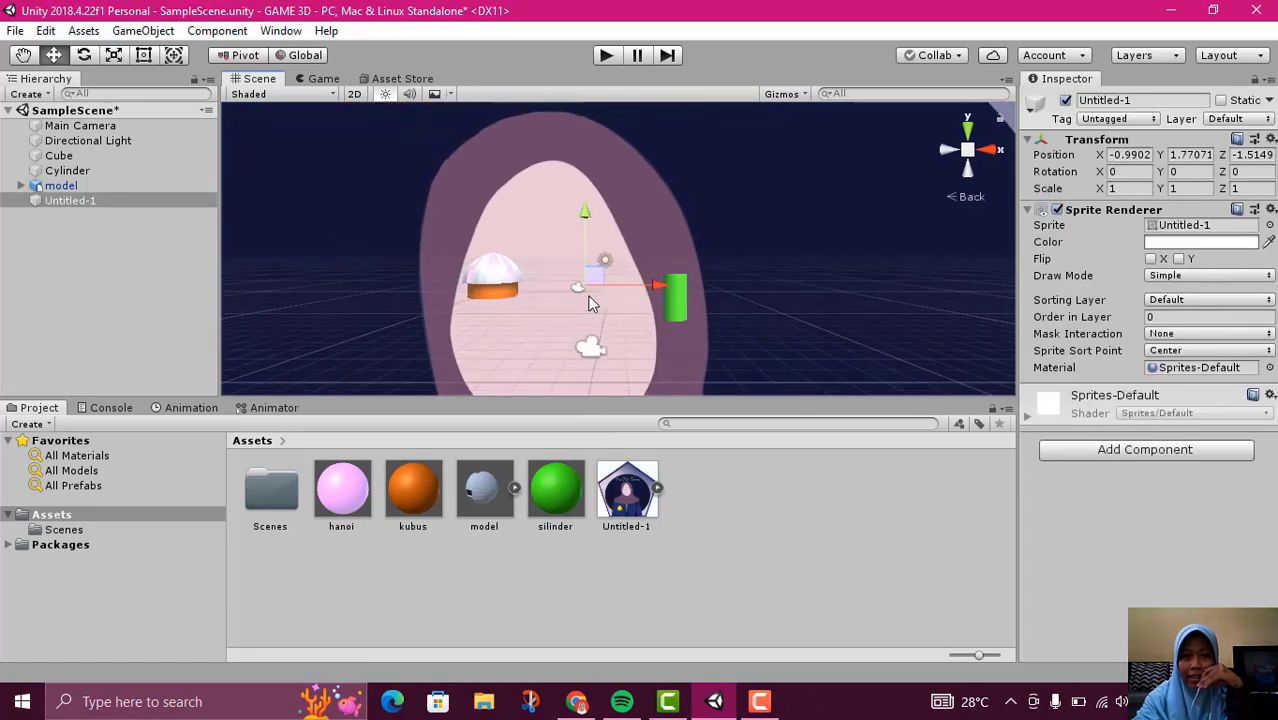
{"action": "scroll", "coordinate": [590, 303], "scroll_direction": "down", "scroll_amount": 10}
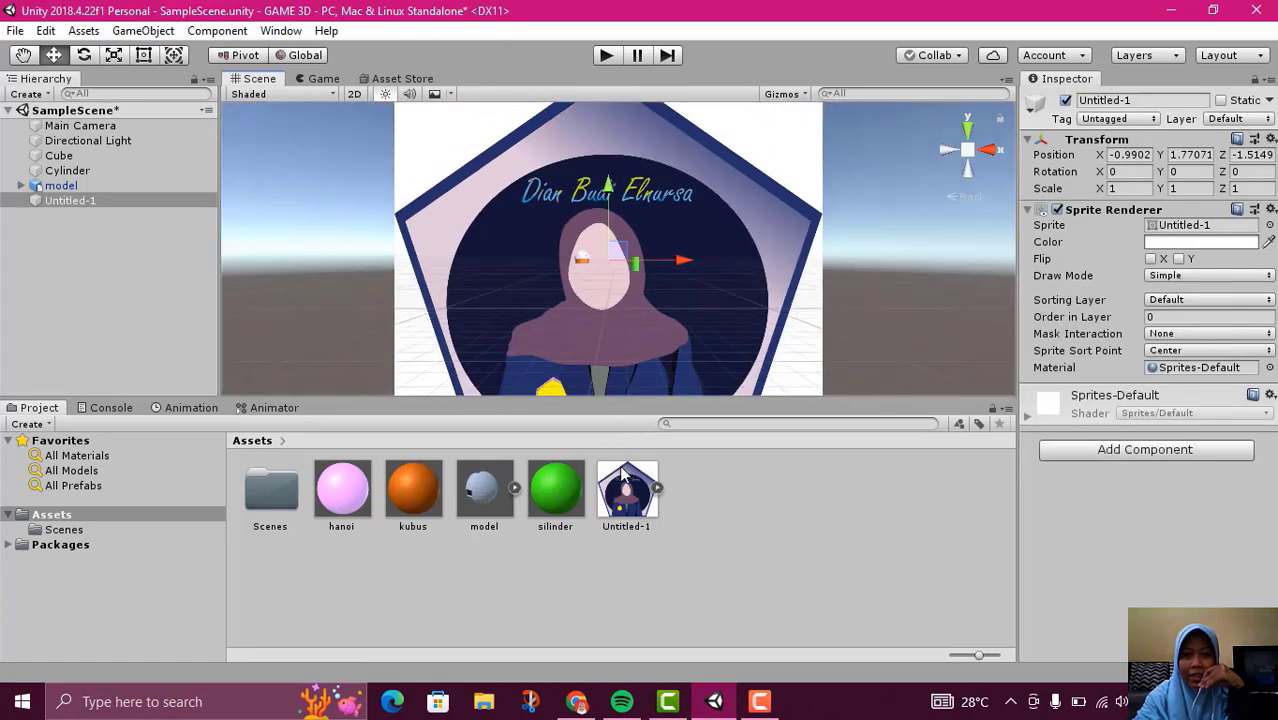
{"action": "scroll", "coordinate": [798, 268], "scroll_direction": "down", "scroll_amount": 2}
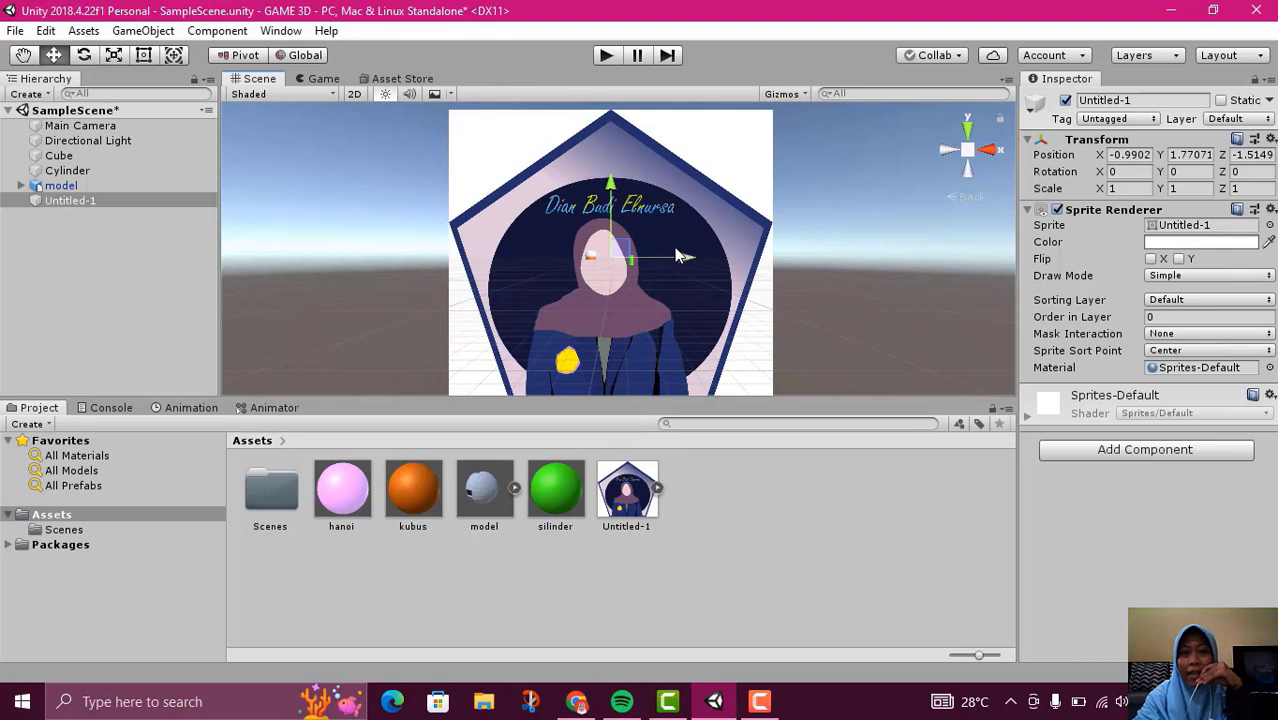
{"action": "scroll", "coordinate": [676, 255], "scroll_direction": "down", "scroll_amount": 2}
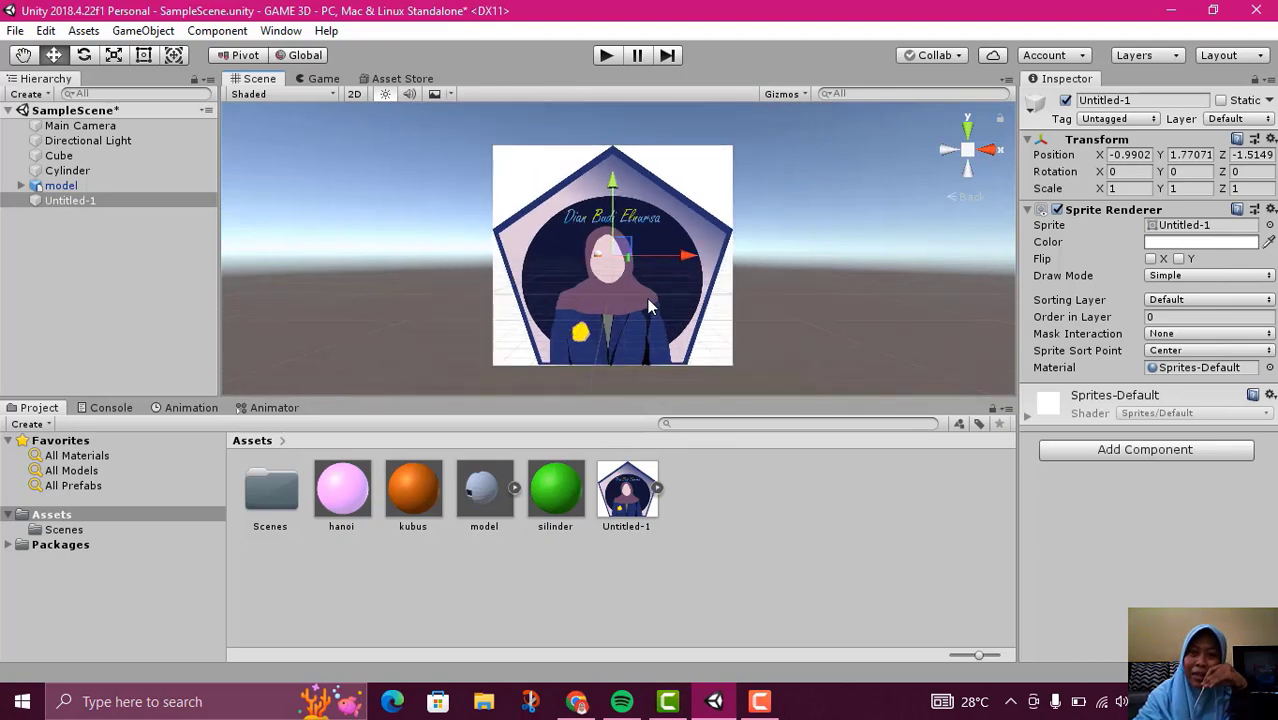
{"action": "scroll", "coordinate": [648, 304], "scroll_direction": "up", "scroll_amount": 1}
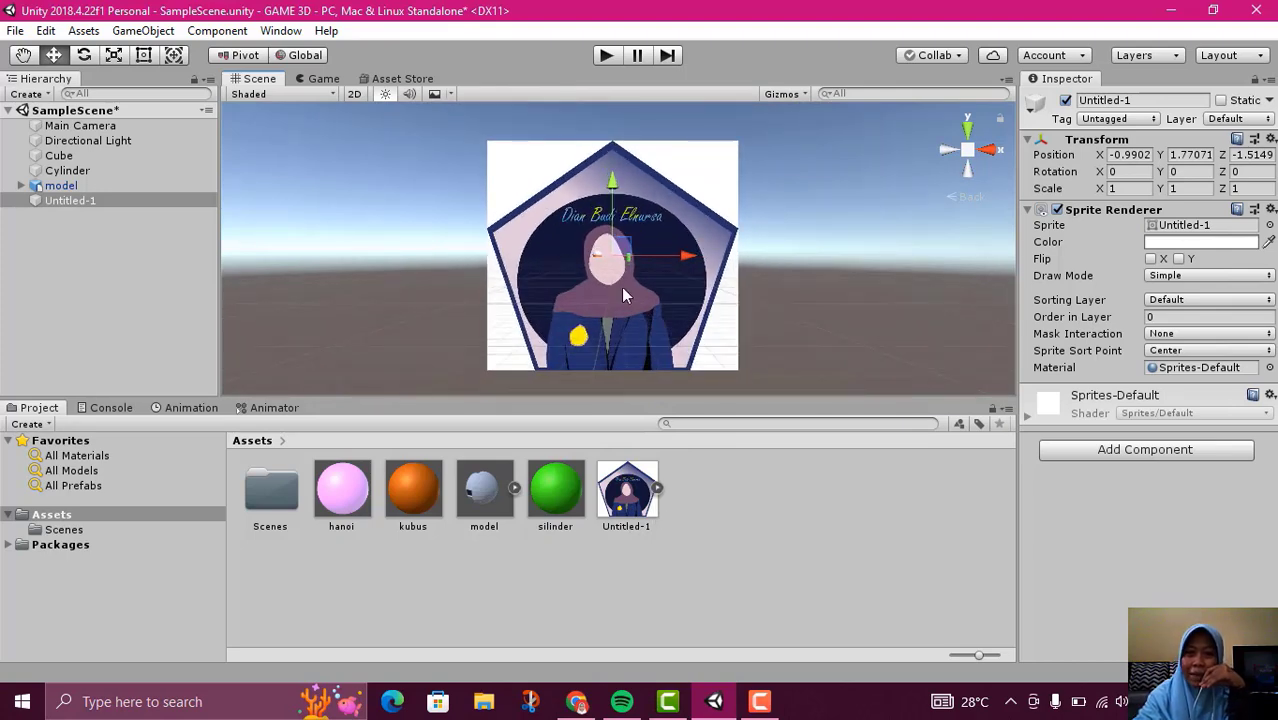
{"action": "scroll", "coordinate": [608, 288], "scroll_direction": "up", "scroll_amount": 3}
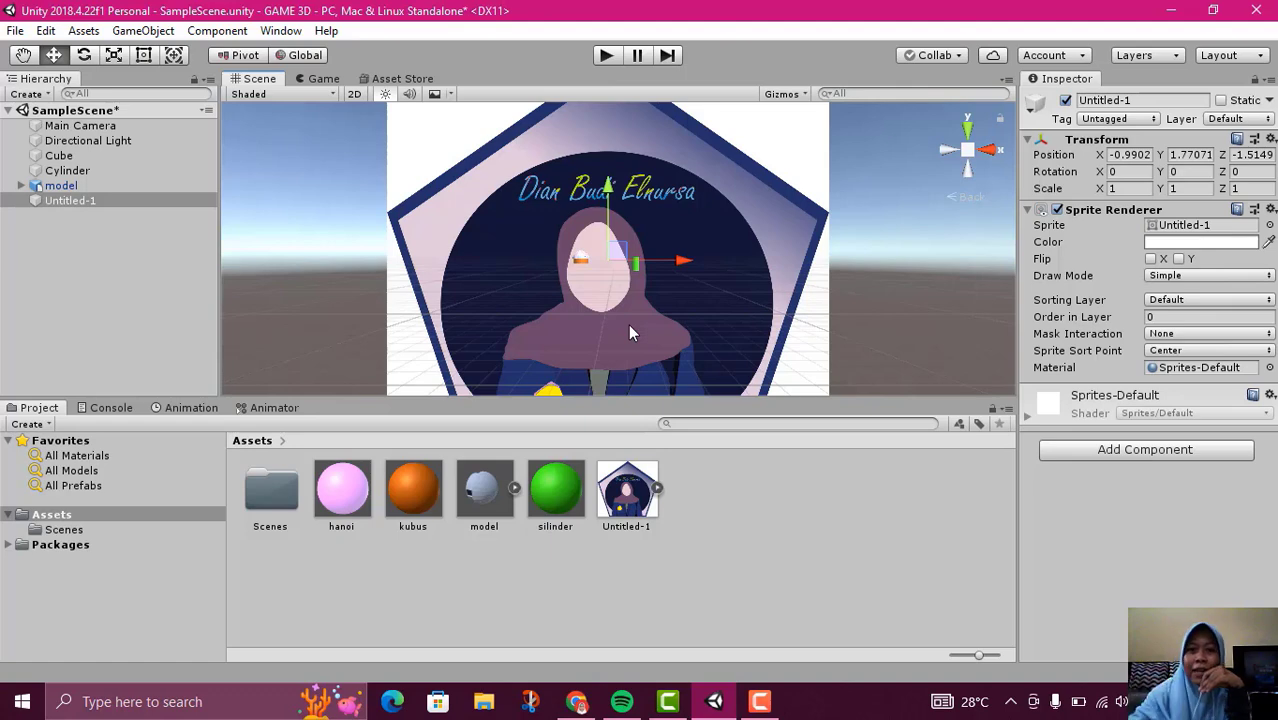
{"action": "scroll", "coordinate": [698, 279], "scroll_direction": "down", "scroll_amount": 4}
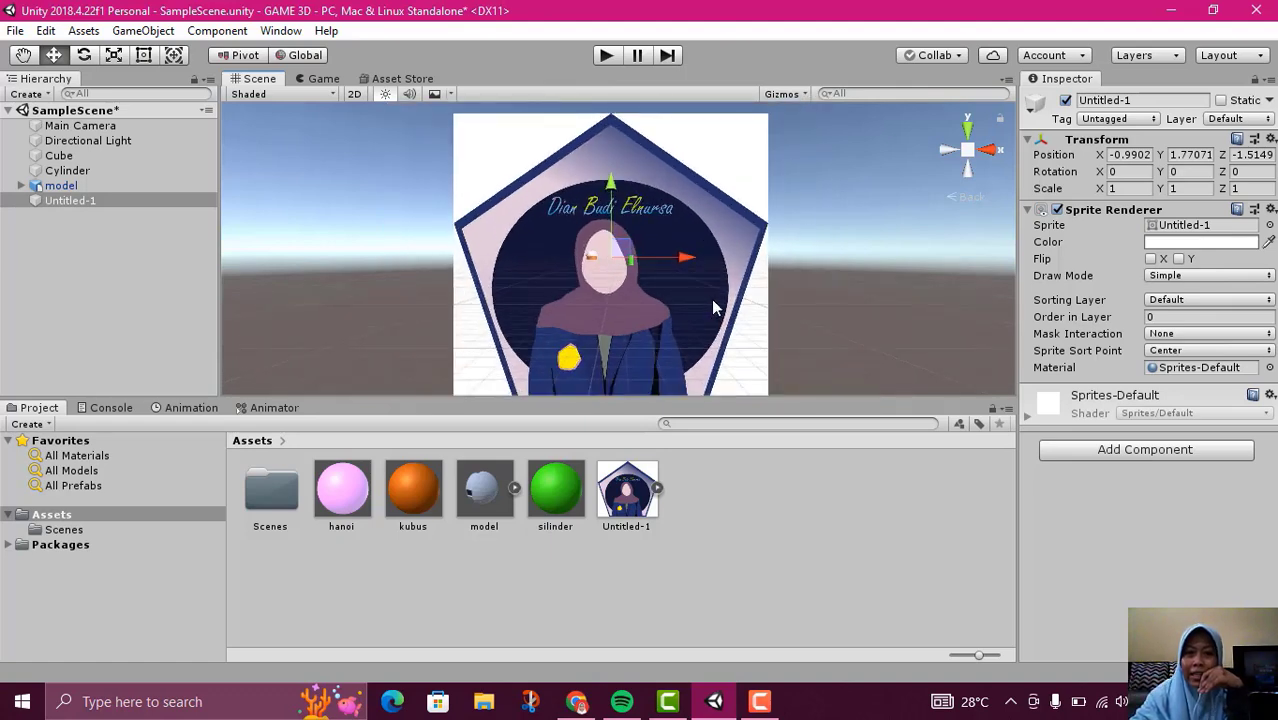
{"action": "scroll", "coordinate": [713, 309], "scroll_direction": "up", "scroll_amount": 1}
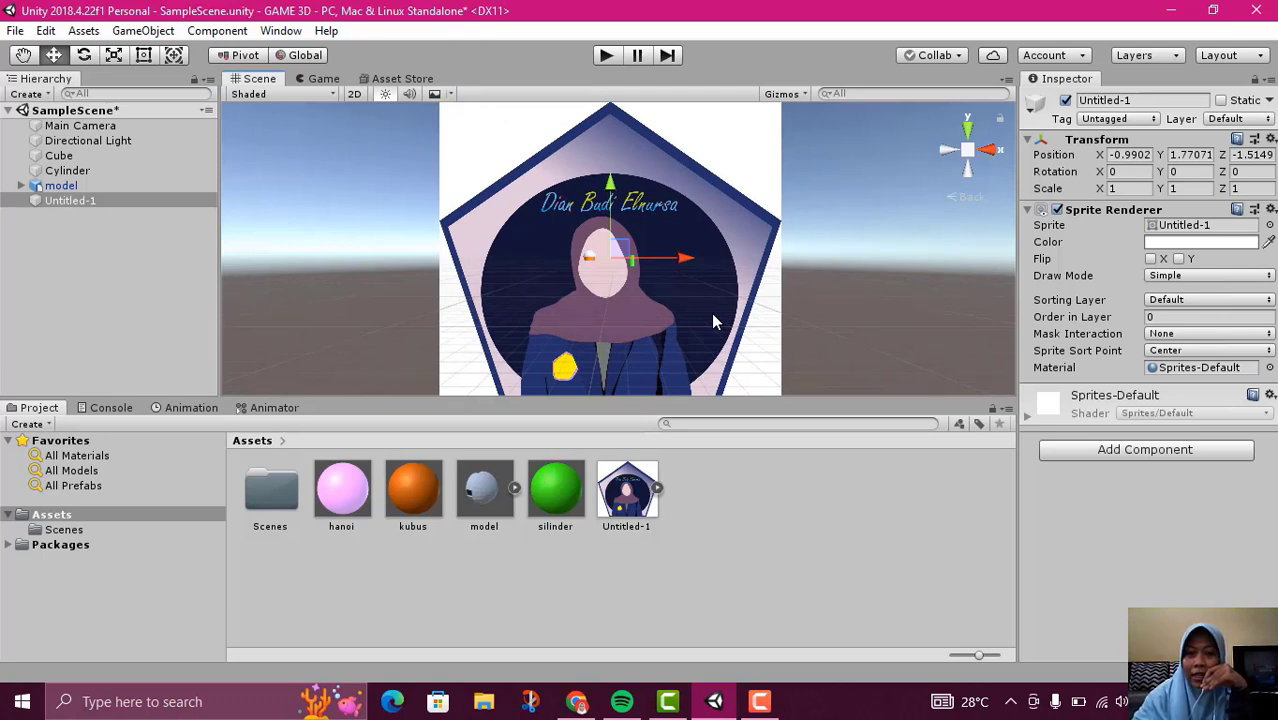
View the scene in 2D mode and return to the 3D view
{"action": "left_click", "coordinate": [627, 495]}
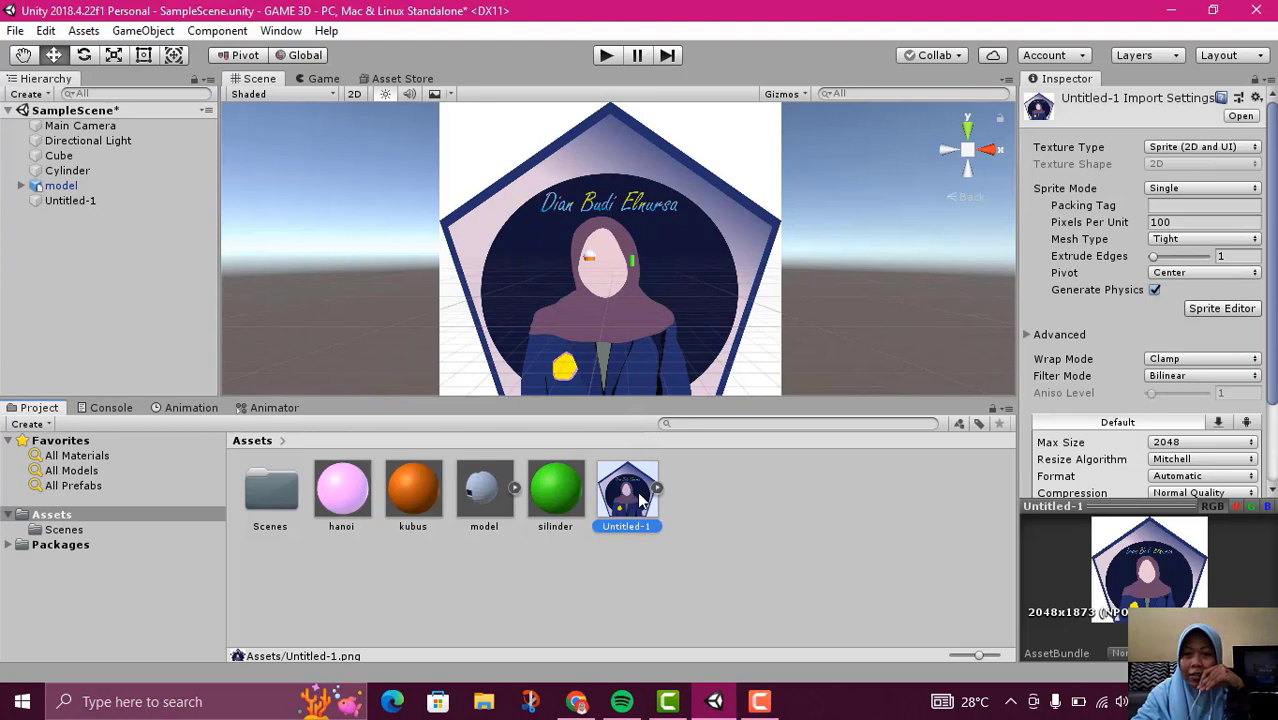
{"action": "left_click", "coordinate": [354, 94]}
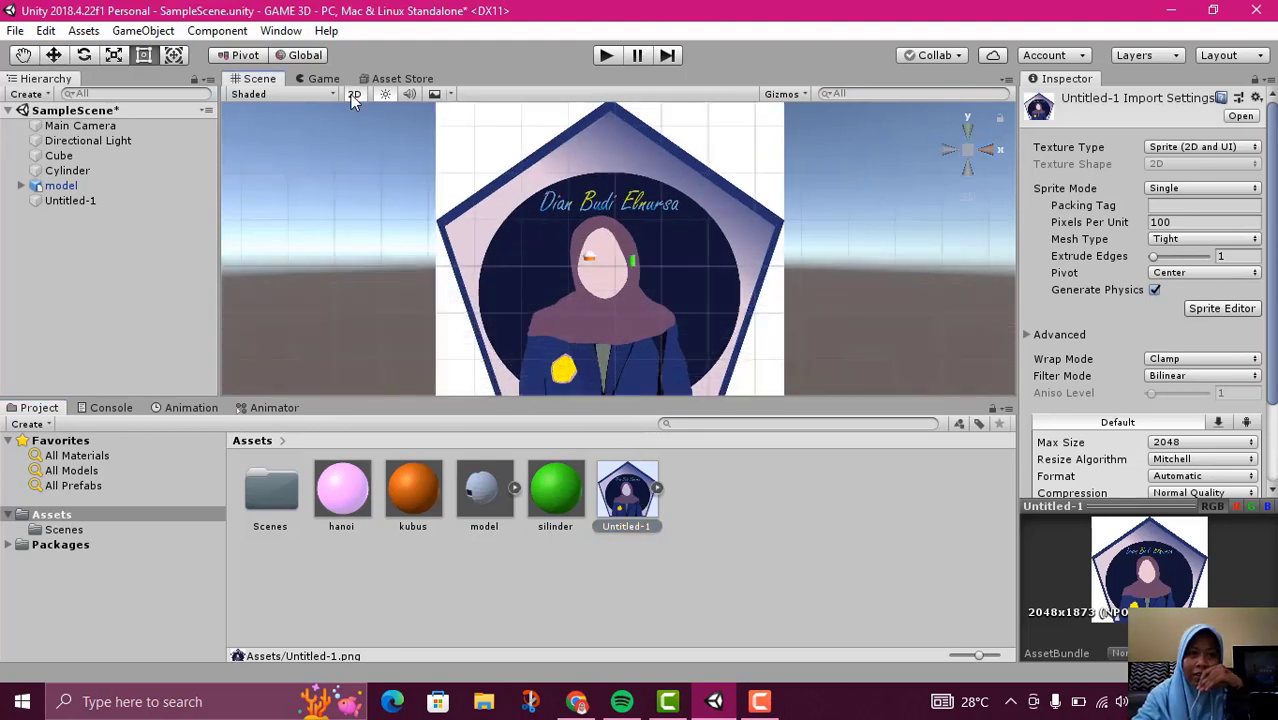
{"action": "left_click", "coordinate": [354, 94]}
{"action": "left_click", "coordinate": [675, 480]}
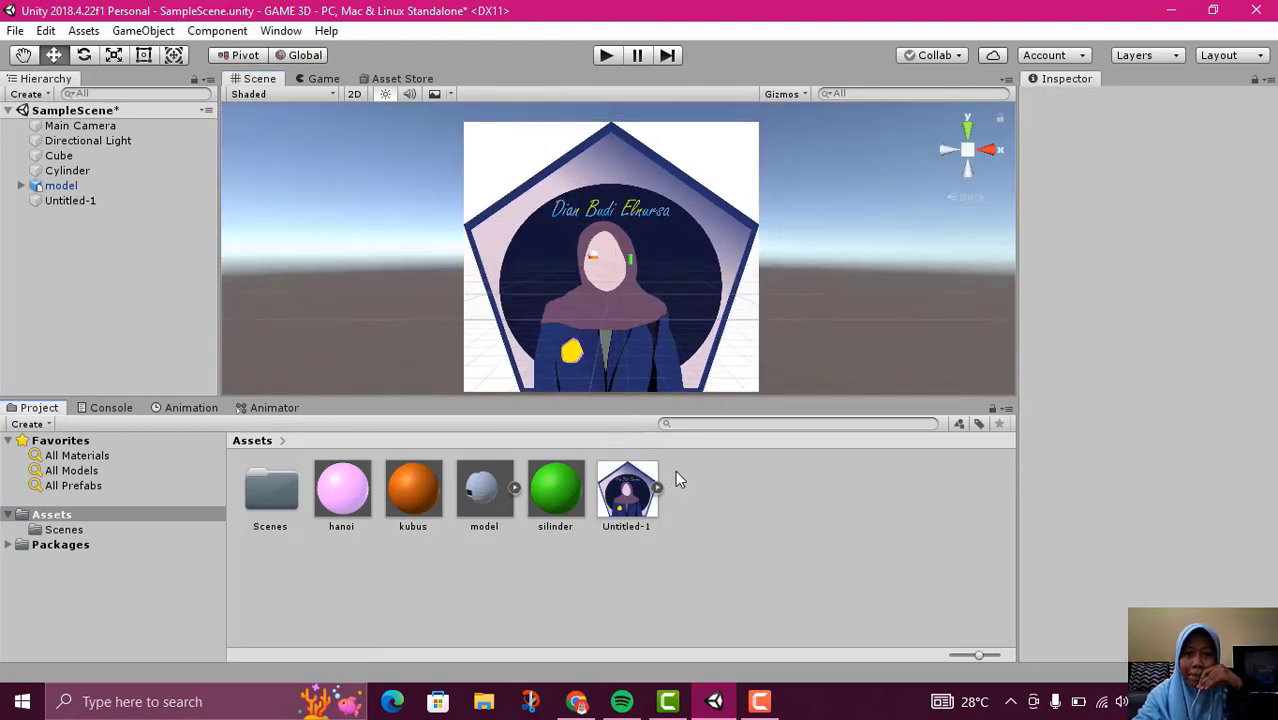
Delete the Untitled-1 sprite object from SampleScene
{"action": "left_click", "coordinate": [56, 199]}
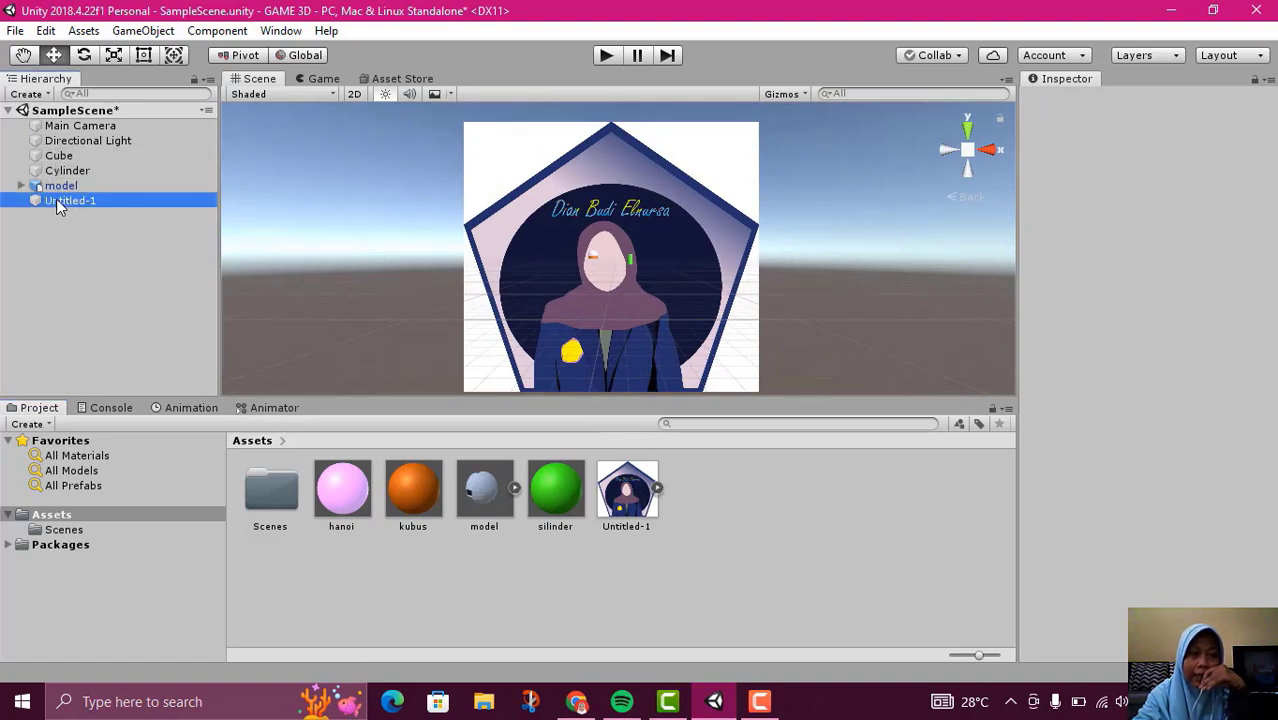
{"action": "right_click", "coordinate": [56, 199]}
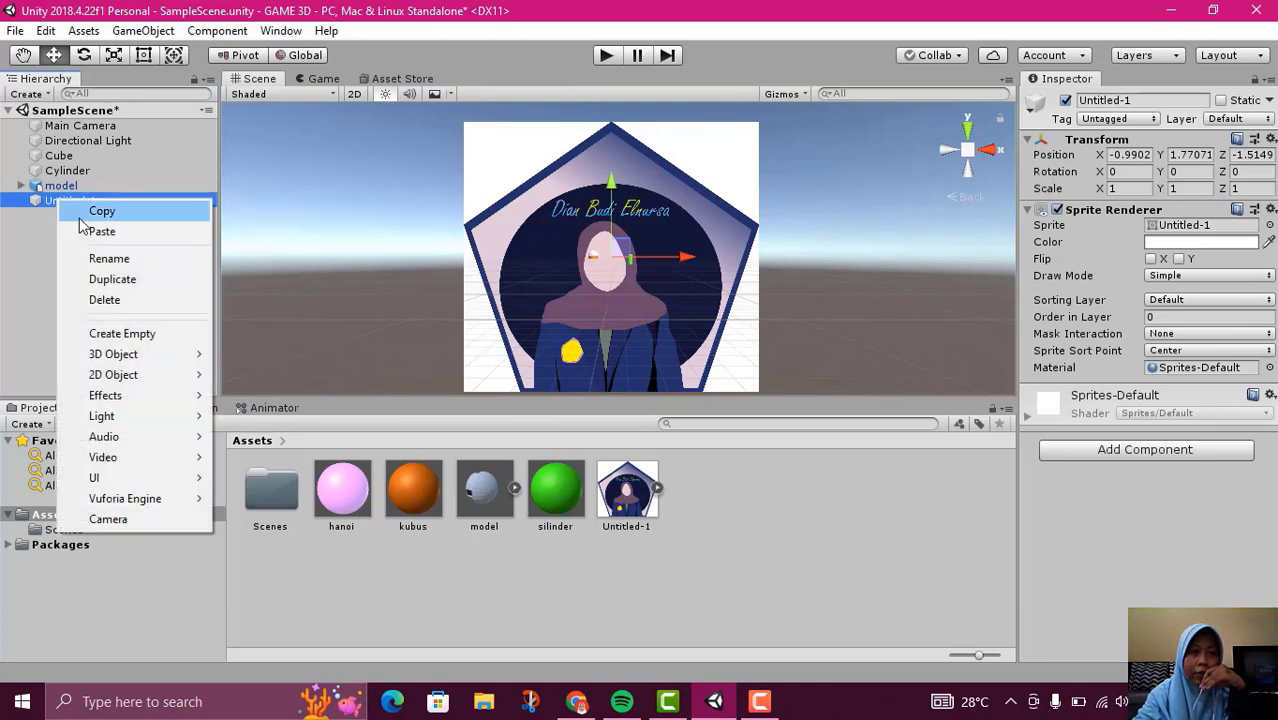
{"action": "left_click", "coordinate": [117, 304]}
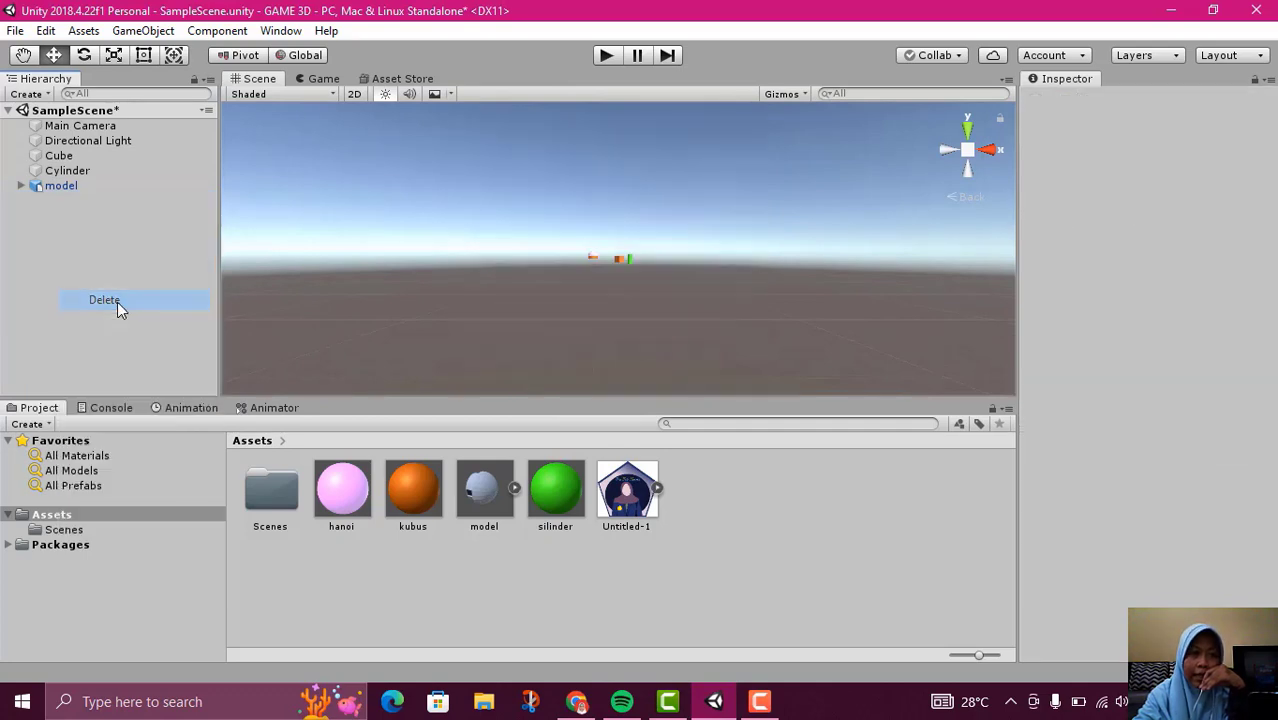
Delete the green cylinder from SampleScene
{"action": "double_click", "coordinate": [67, 171]}
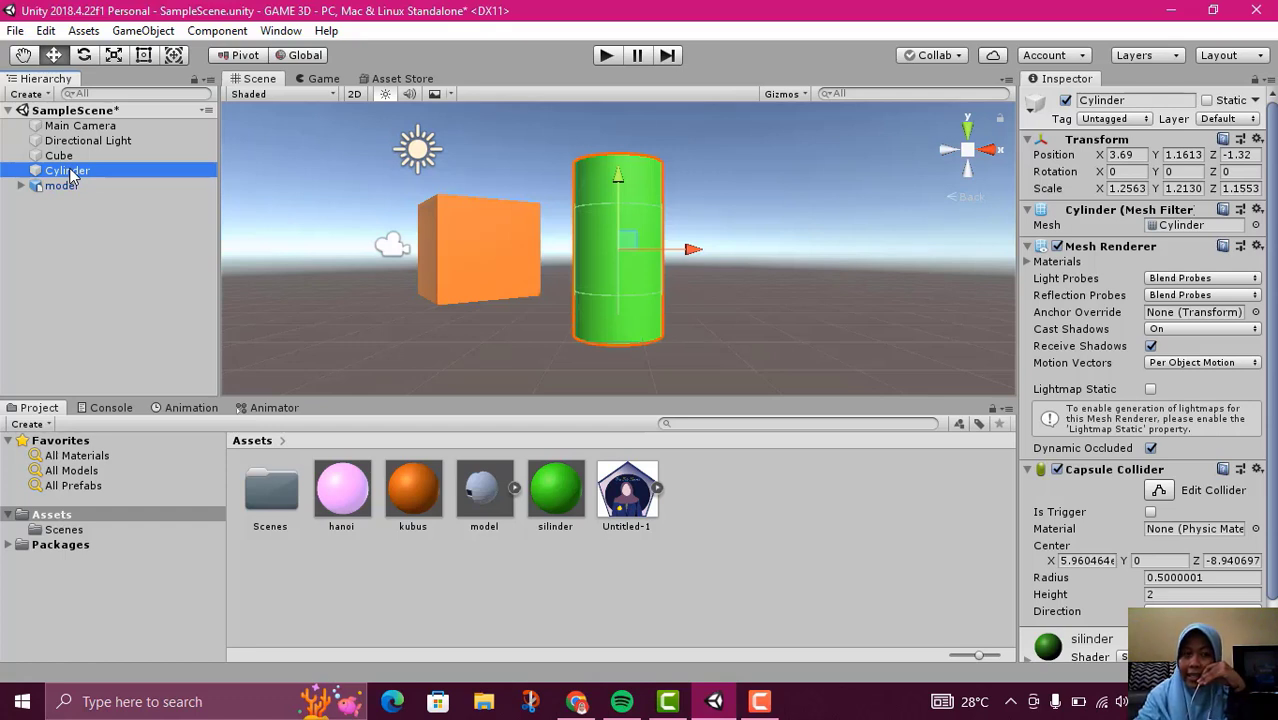
{"action": "key", "text": "Delete"}
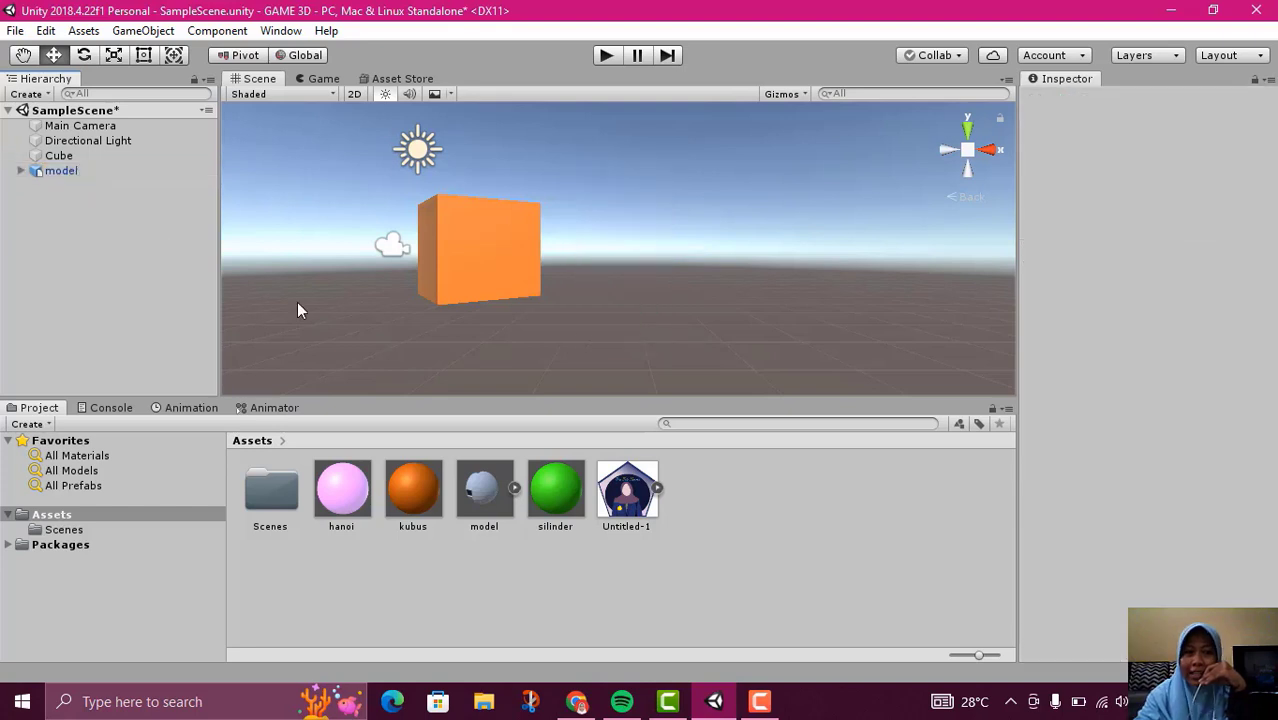
{"action": "scroll", "coordinate": [373, 197], "scroll_direction": "down", "scroll_amount": 6}
{"action": "scroll", "coordinate": [383, 248], "scroll_direction": "up", "scroll_amount": 2}
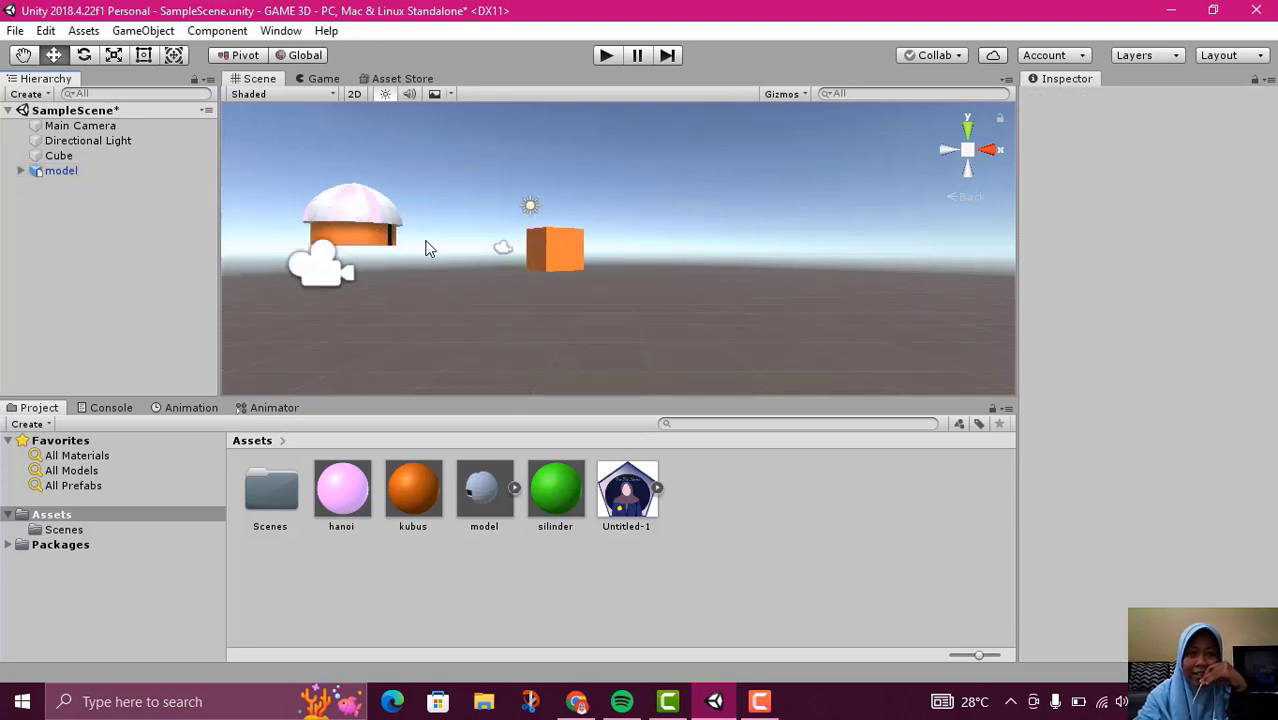
{"action": "middle_click_drag", "start_coordinate": [448, 308], "coordinate": [580, 334]}
{"action": "scroll", "coordinate": [572, 321], "scroll_direction": "up", "scroll_amount": 3}
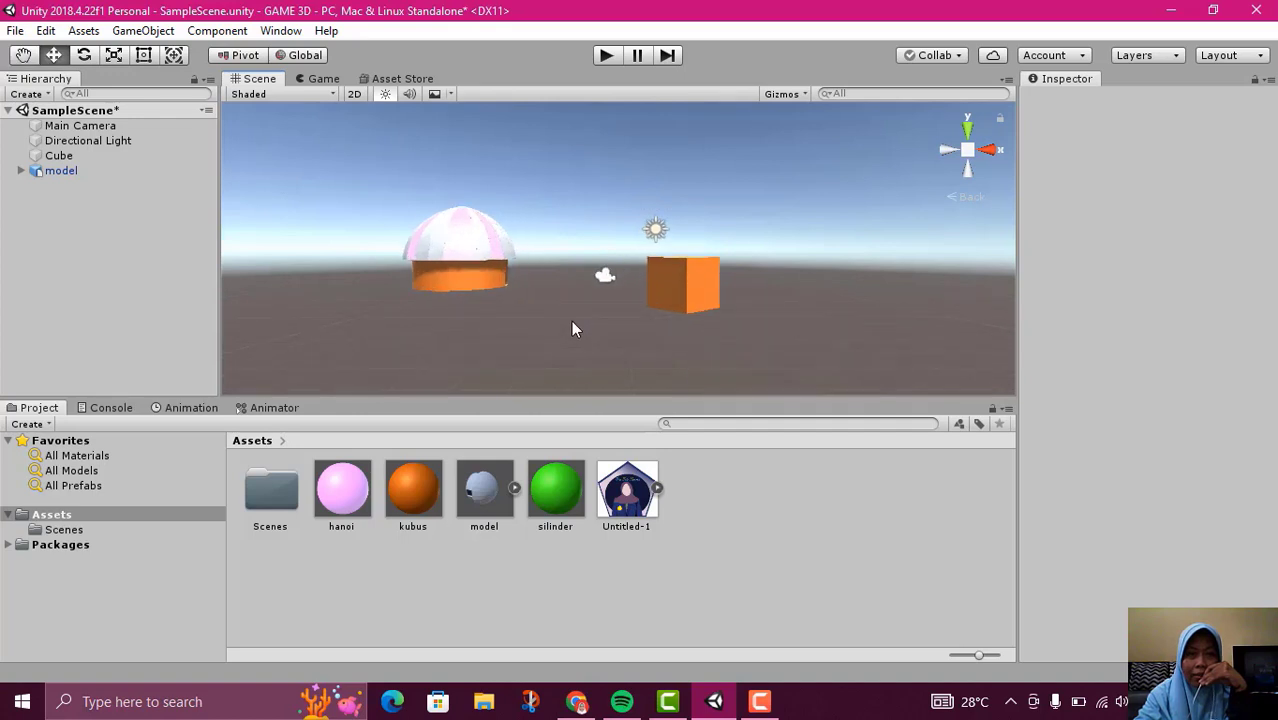
{"action": "scroll", "coordinate": [572, 321], "scroll_direction": "down", "scroll_amount": 1}
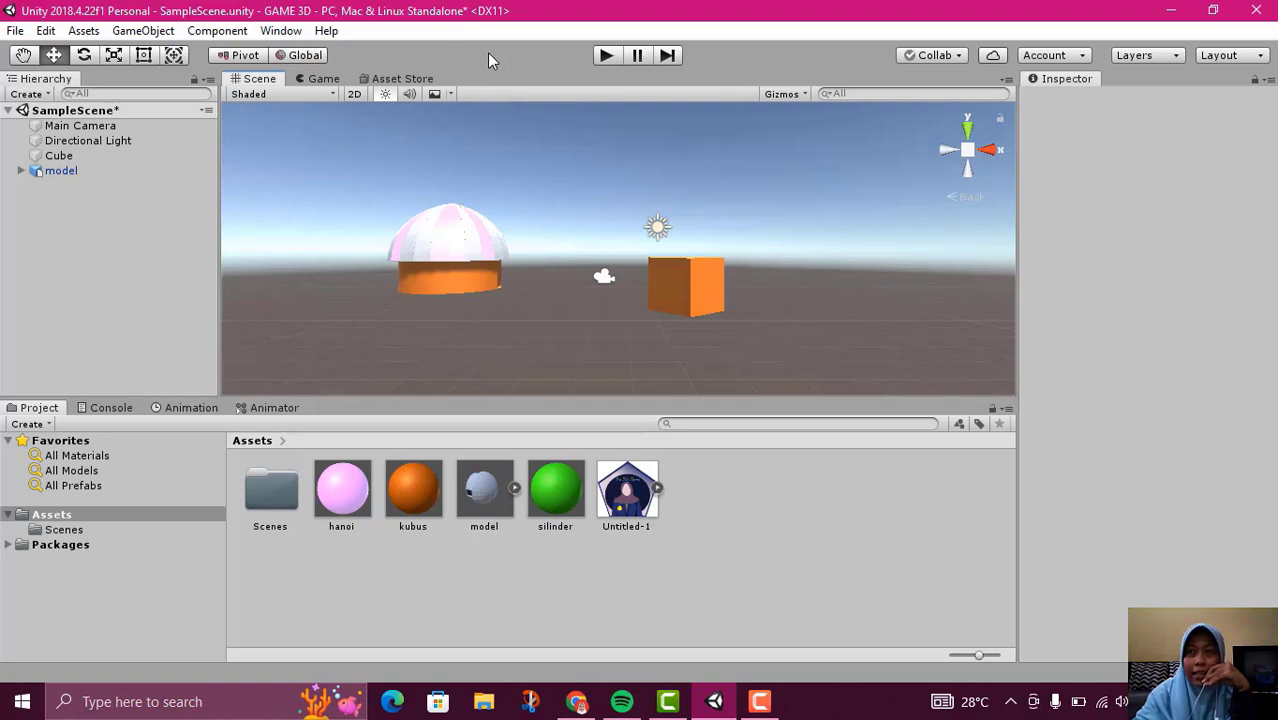
Run the scene in play mode to preview the camera's game view, stop it and return to the scene view
{"action": "left_click", "coordinate": [320, 79]}
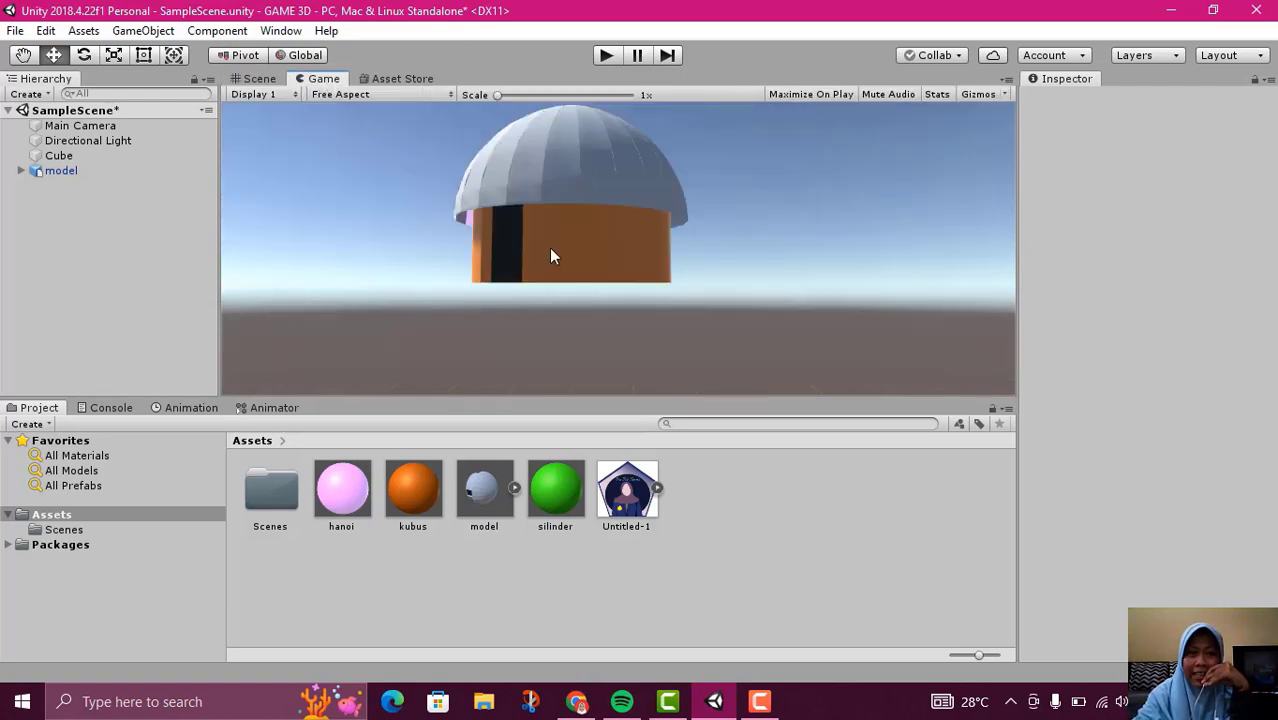
{"action": "left_click", "coordinate": [606, 57]}
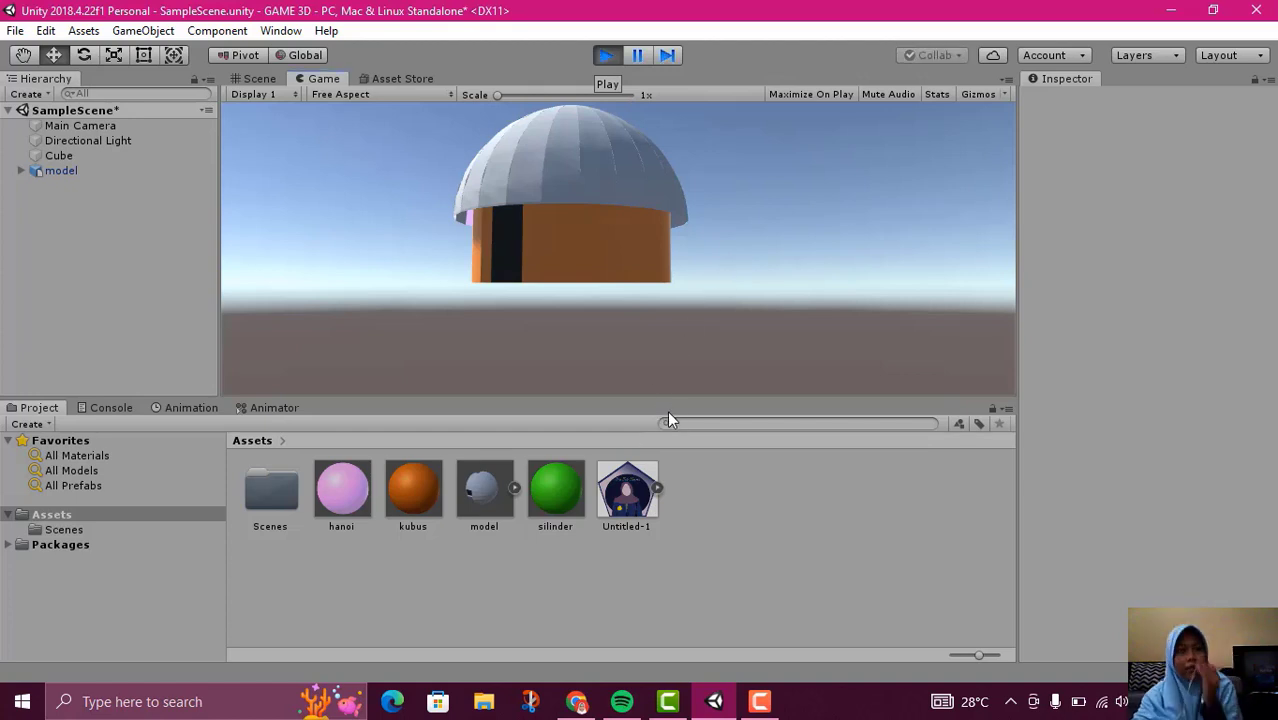
{"action": "left_click", "coordinate": [613, 58]}
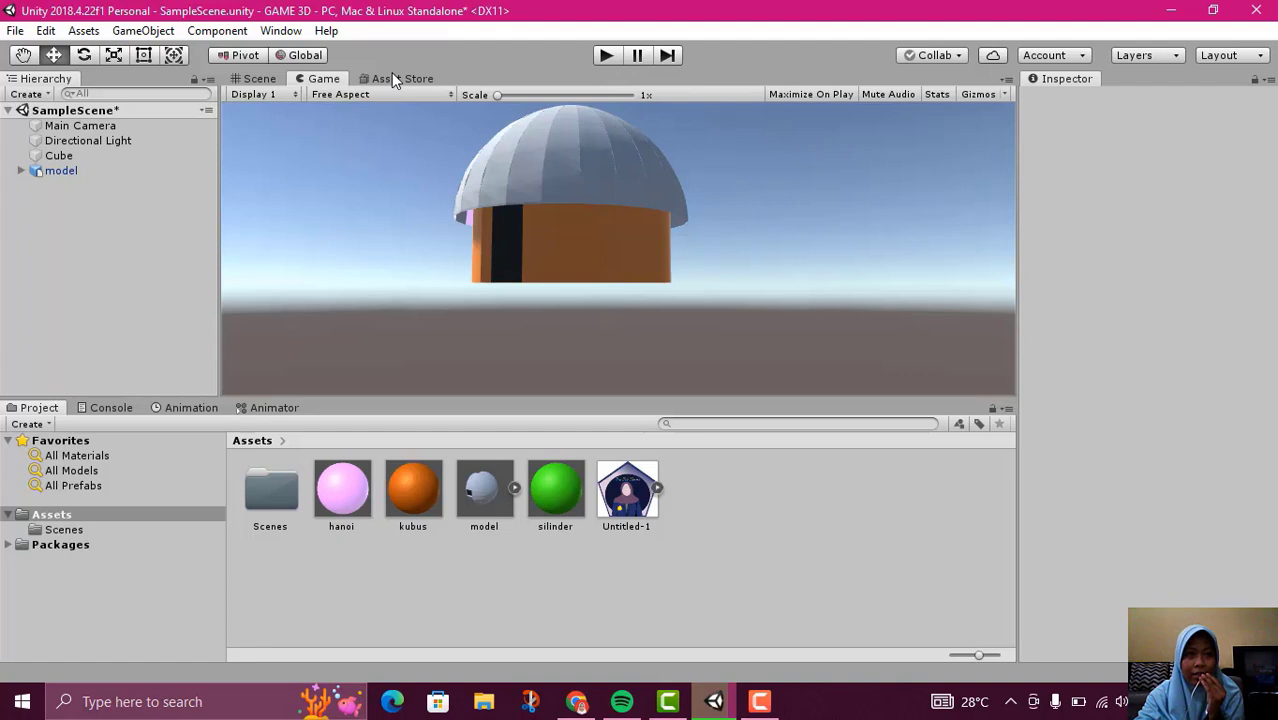
{"action": "left_click", "coordinate": [266, 80]}
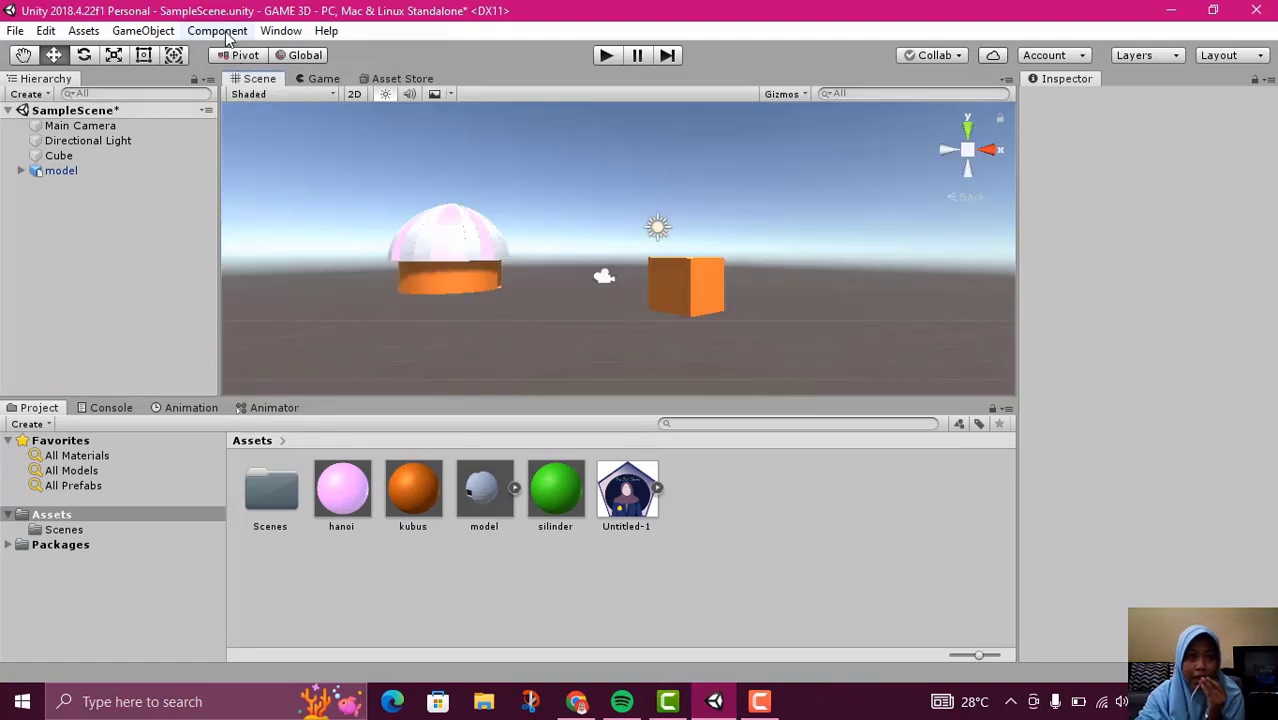
Add a Particle System Force Field effect object to the scene
{"action": "left_click", "coordinate": [217, 31]}
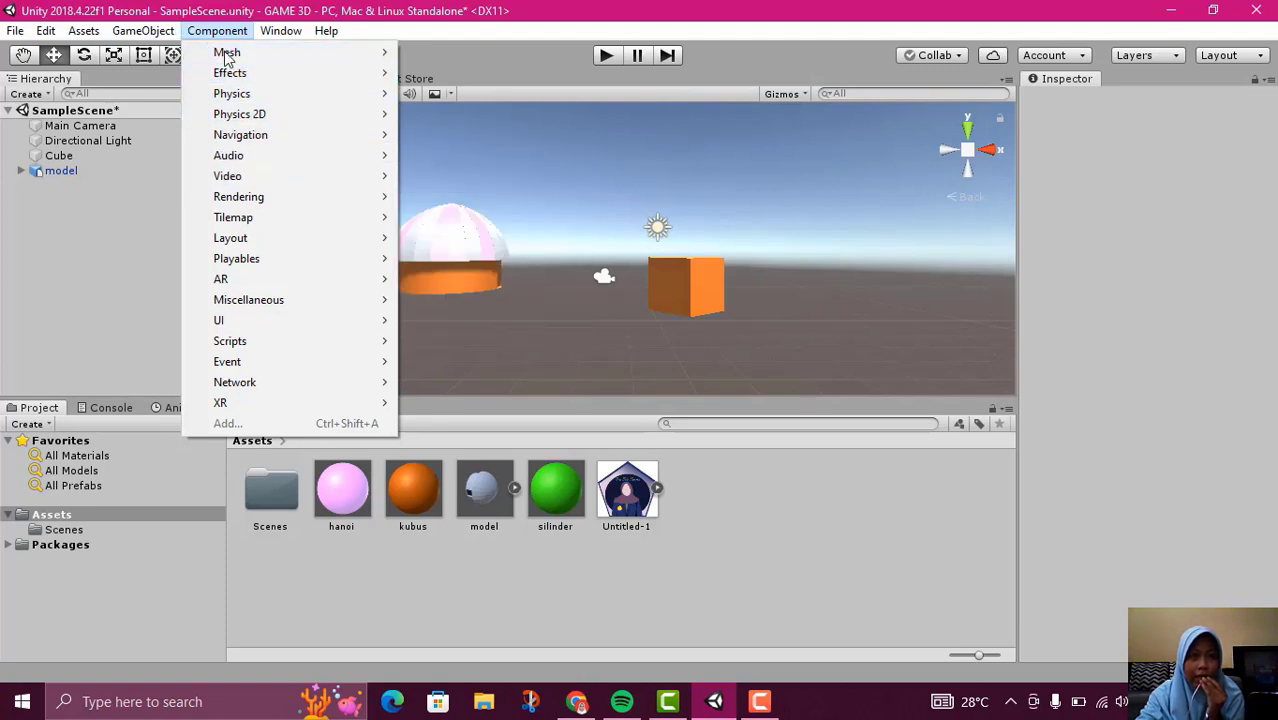
{"action": "mouse_move", "coordinate": [168, 35]}
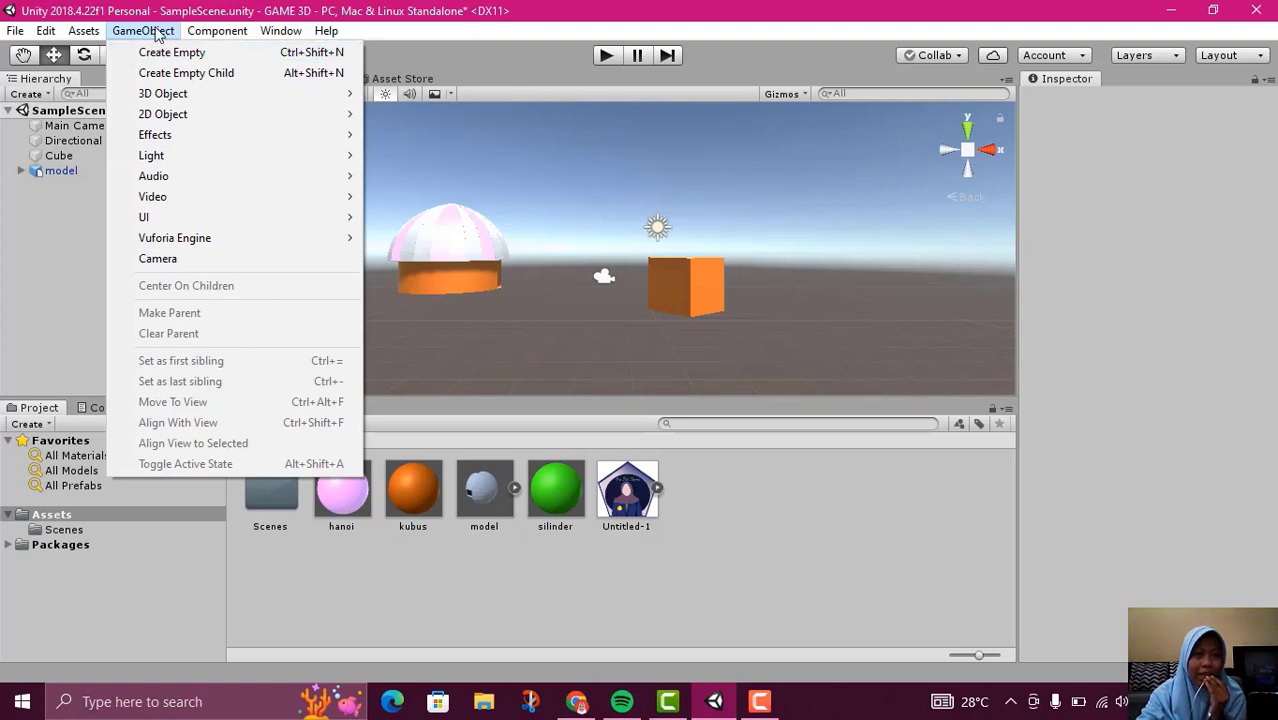
{"action": "mouse_move", "coordinate": [184, 145]}
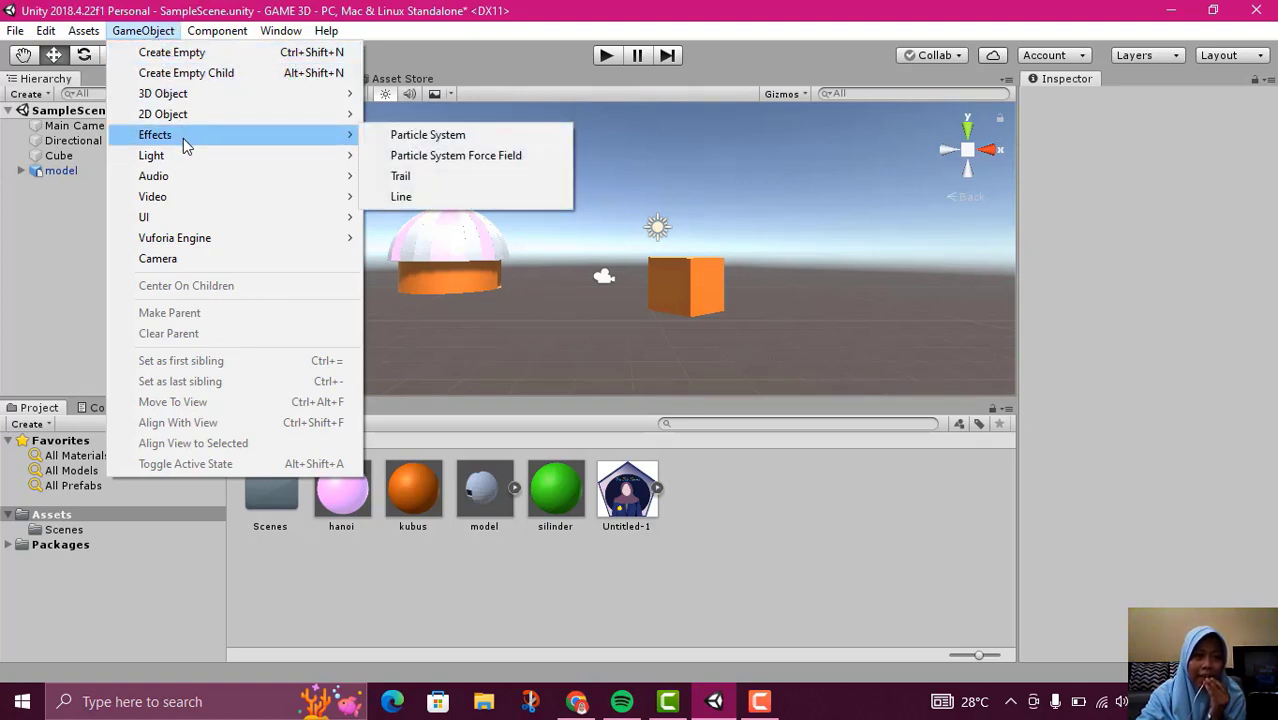
{"action": "left_click", "coordinate": [437, 152]}
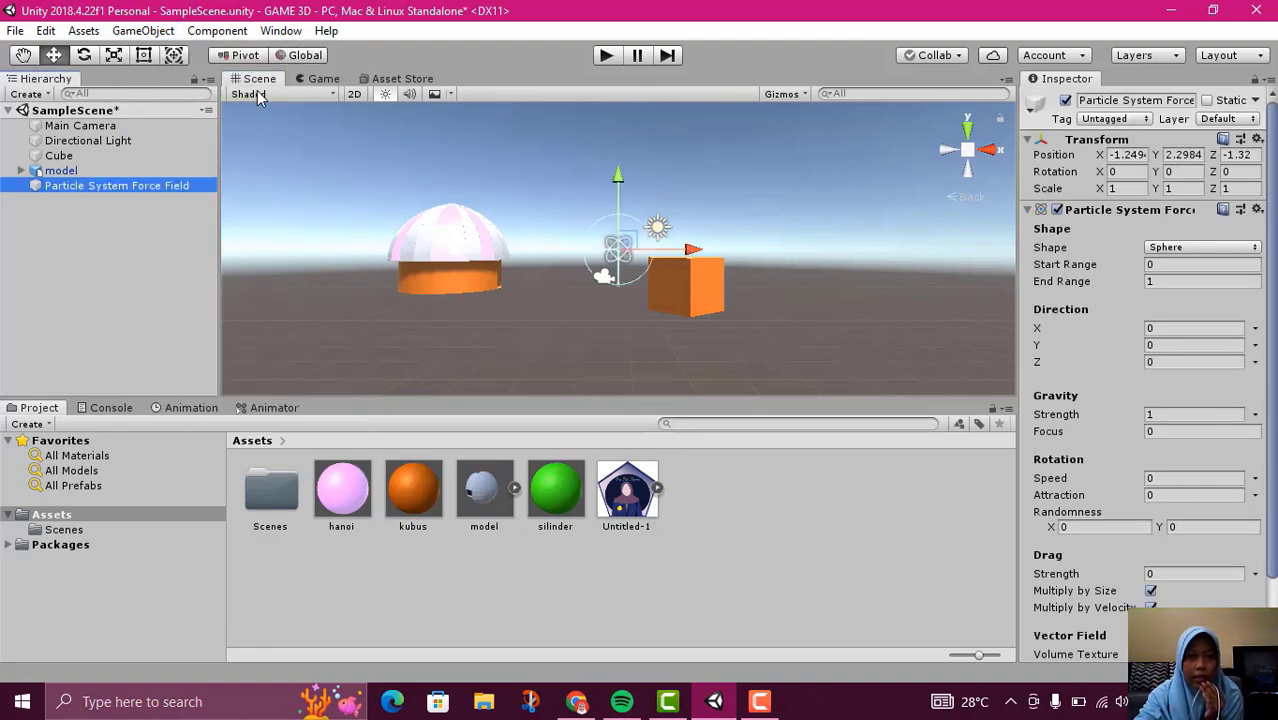
{"action": "scroll", "coordinate": [612, 260], "scroll_direction": "up", "scroll_amount": 2}
{"action": "scroll", "coordinate": [612, 260], "scroll_direction": "up", "scroll_amount": 3}
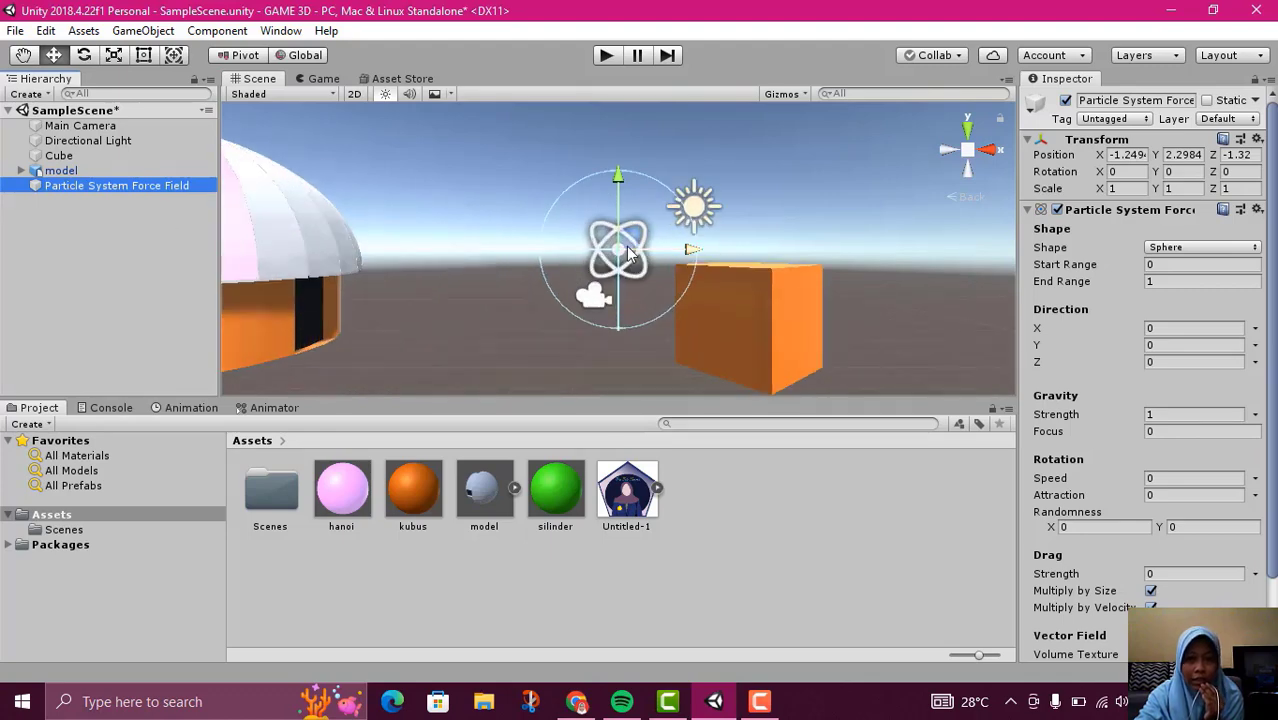
Delete the Particle System Force Field from SampleScene and add a Particle System effect in its place
{"action": "right_click", "coordinate": [62, 188]}
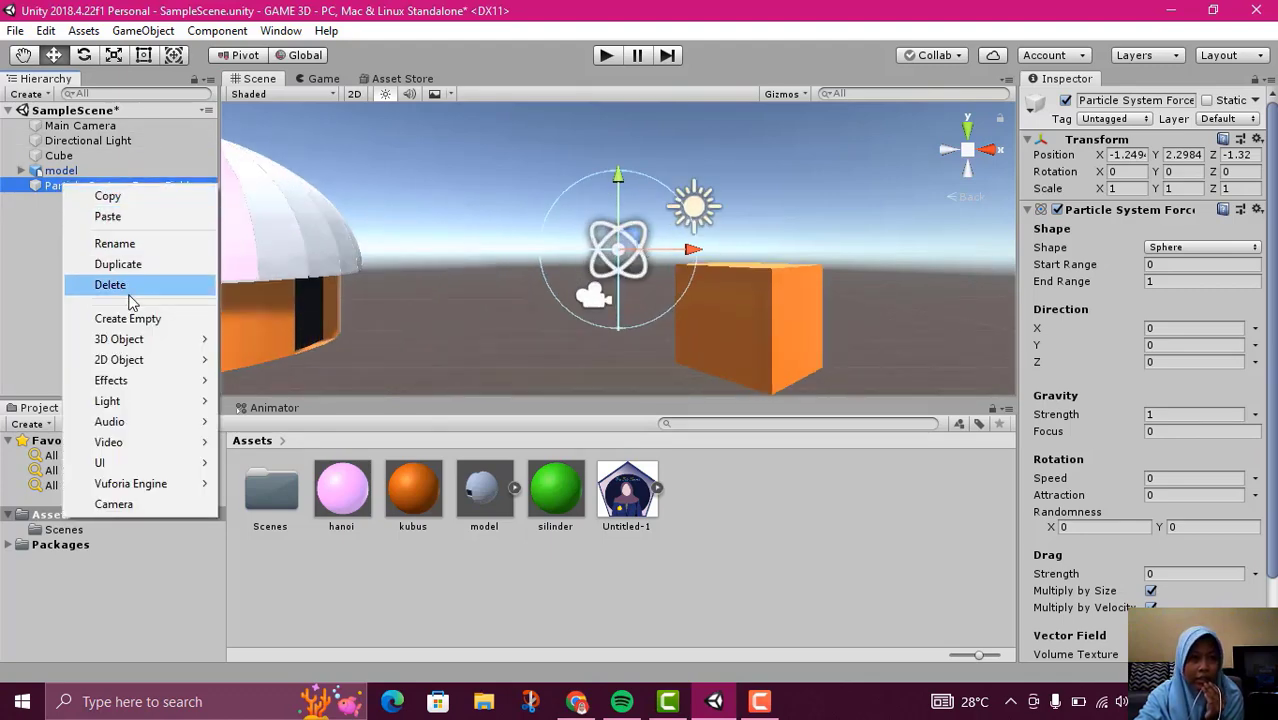
{"action": "left_click", "coordinate": [108, 285]}
{"action": "left_click", "coordinate": [143, 30]}
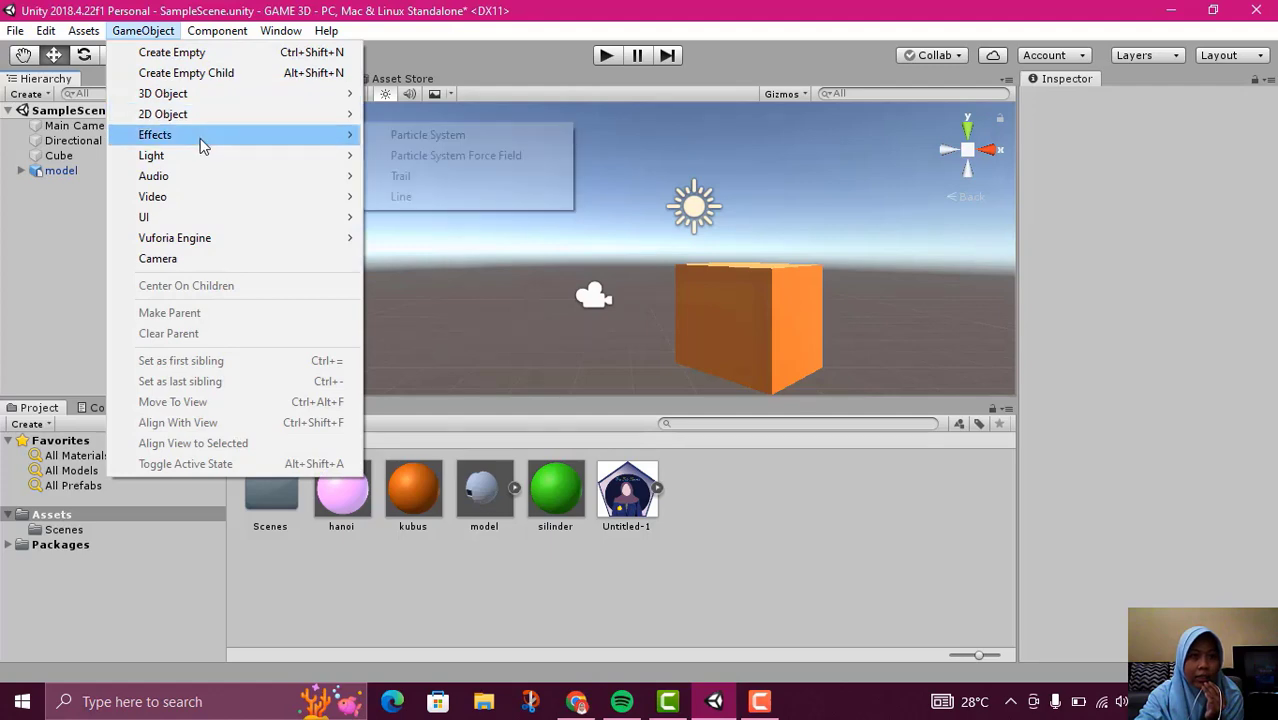
{"action": "left_click", "coordinate": [389, 137]}
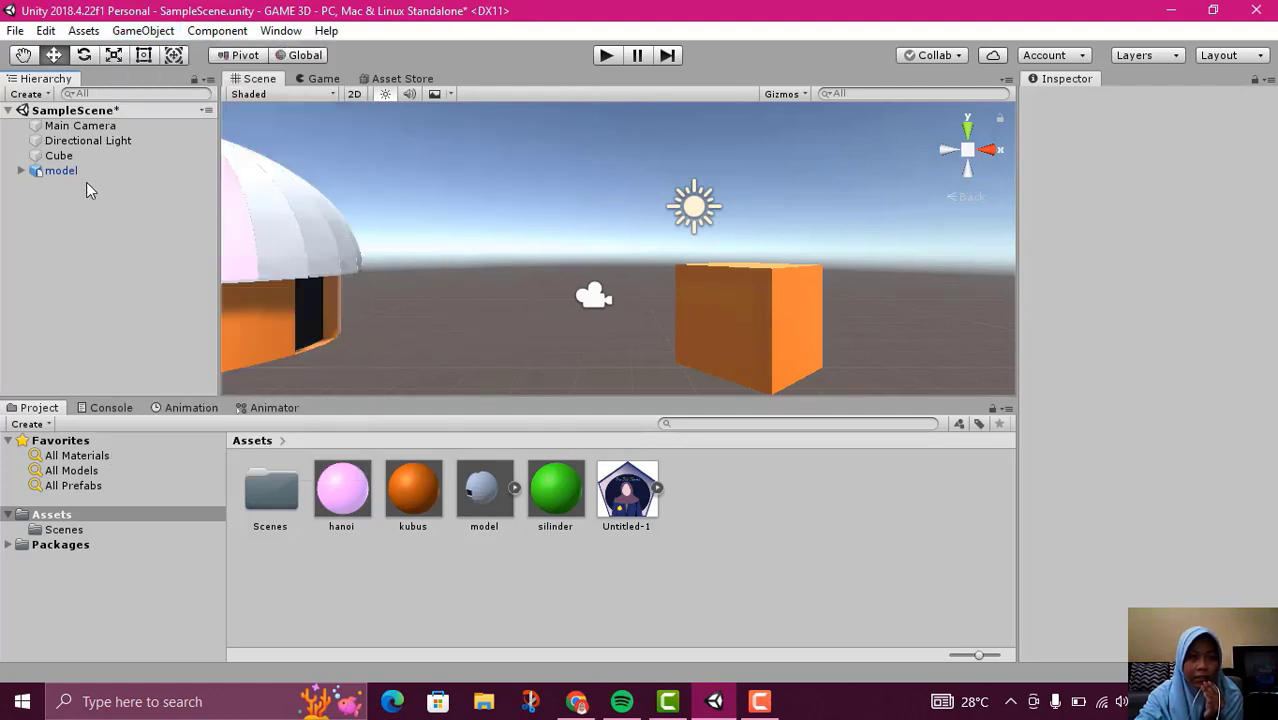
Move the Particle System along the X axis to about -2.64, between the house model and the cube
{"action": "scroll", "coordinate": [450, 192], "scroll_direction": "down", "scroll_amount": 3}
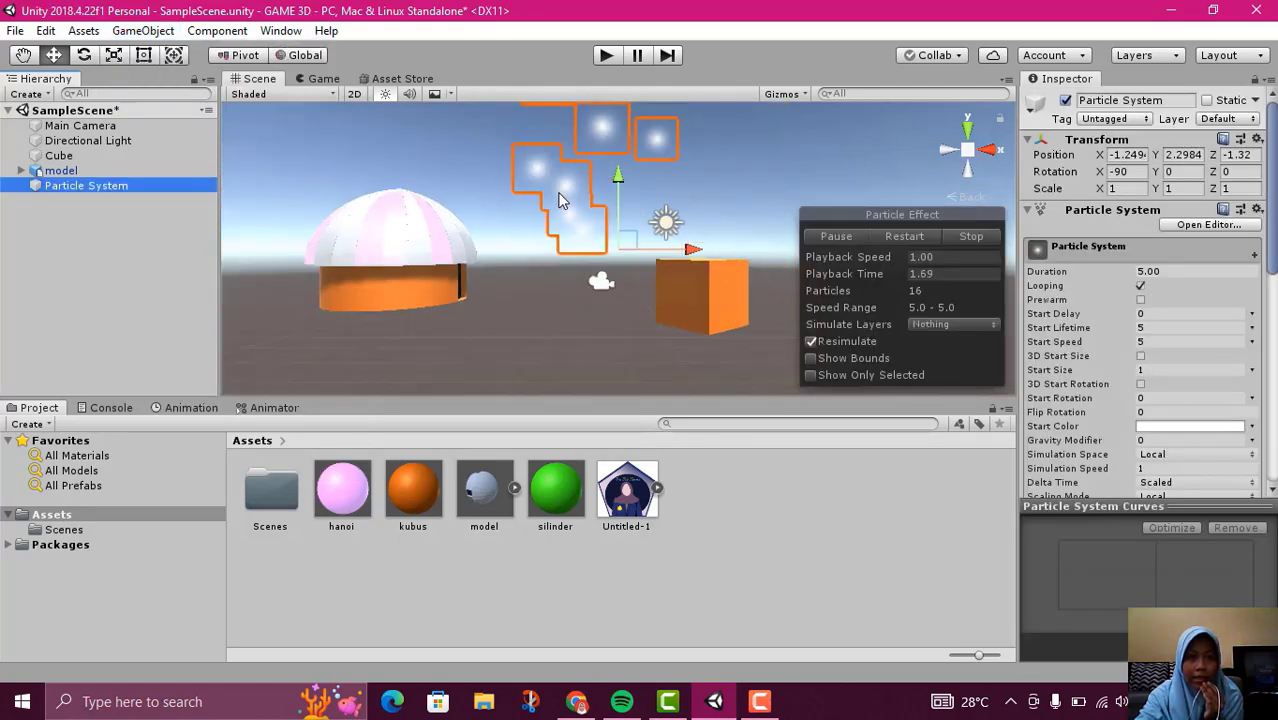
{"action": "scroll", "coordinate": [560, 200], "scroll_direction": "down", "scroll_amount": 2}
{"action": "left_click_drag", "start_coordinate": [689, 248], "coordinate": [671, 268]}
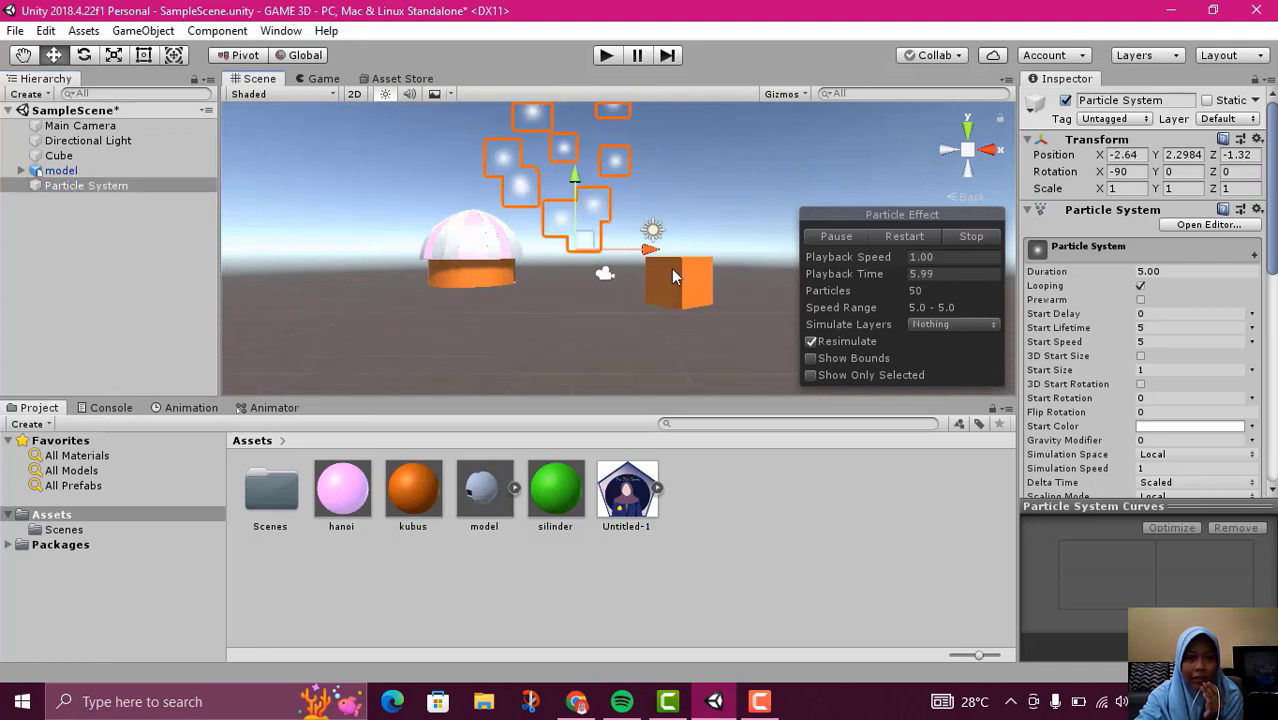
{"action": "scroll", "coordinate": [603, 182], "scroll_direction": "down", "scroll_amount": 5}
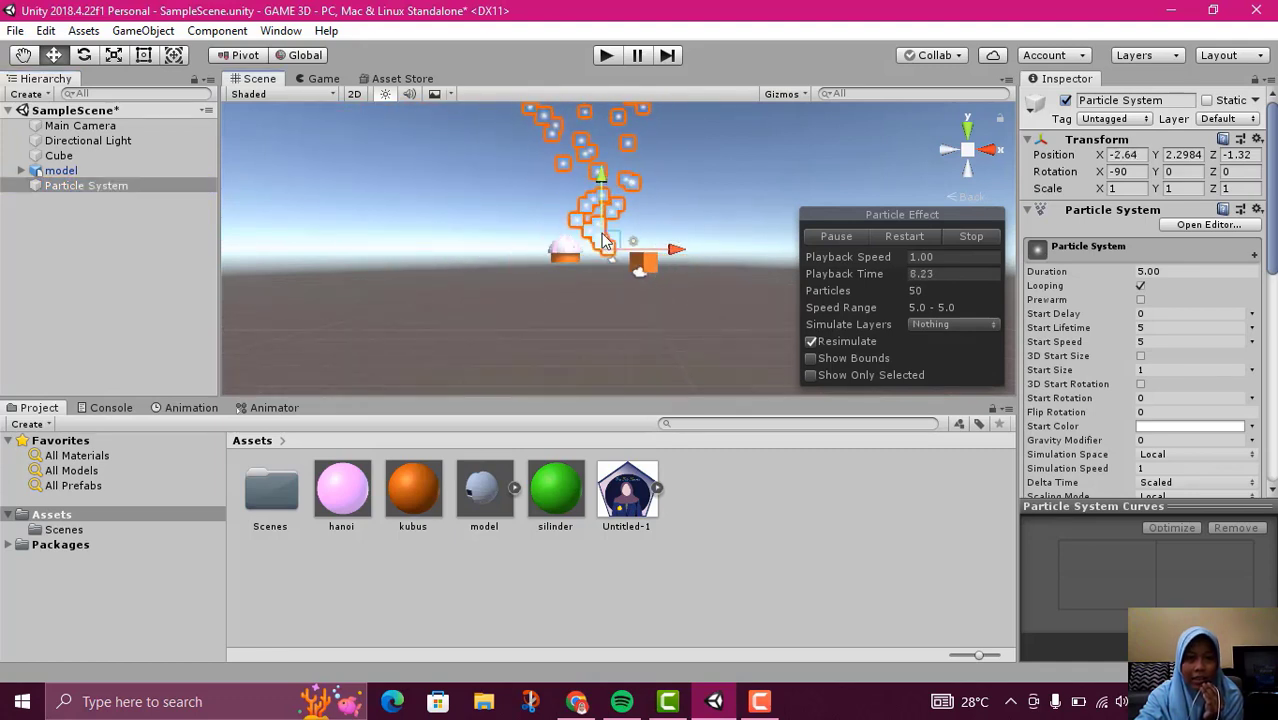
{"action": "scroll", "coordinate": [603, 240], "scroll_direction": "up", "scroll_amount": 5}
Add a Trail effect object to the scene
{"action": "left_click", "coordinate": [678, 280]}
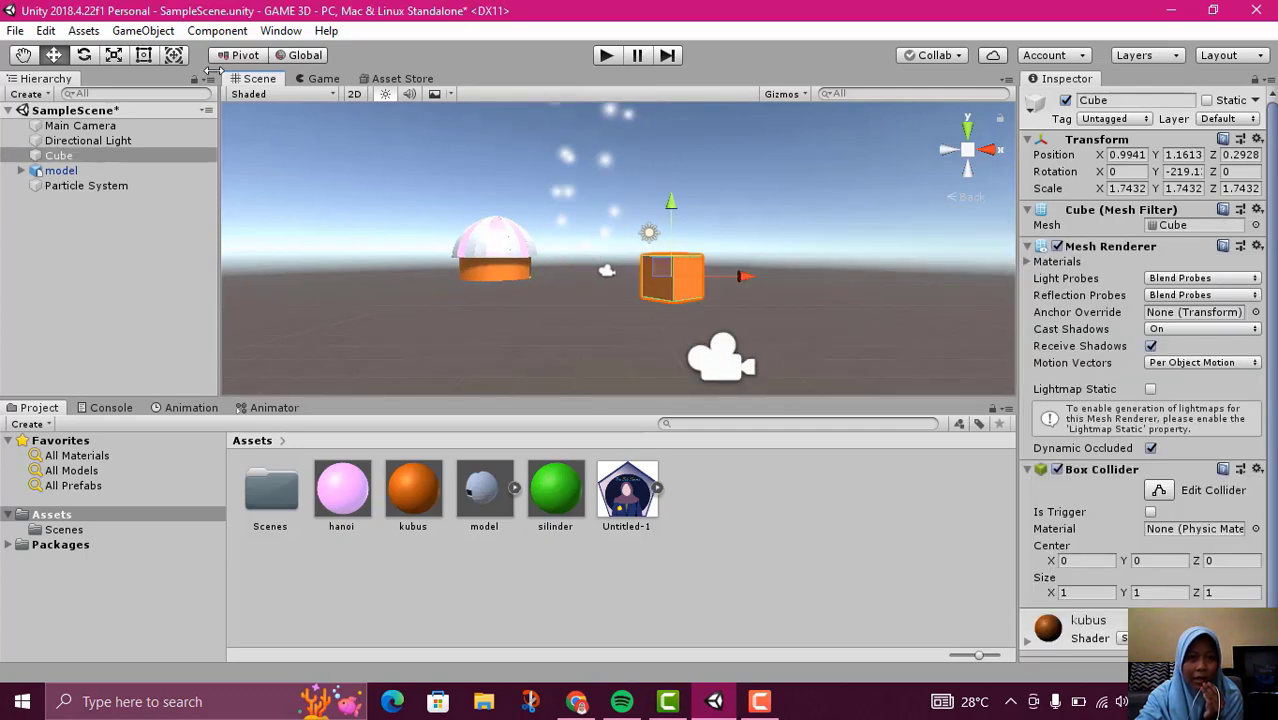
{"action": "left_click", "coordinate": [143, 30]}
{"action": "mouse_move", "coordinate": [194, 137]}
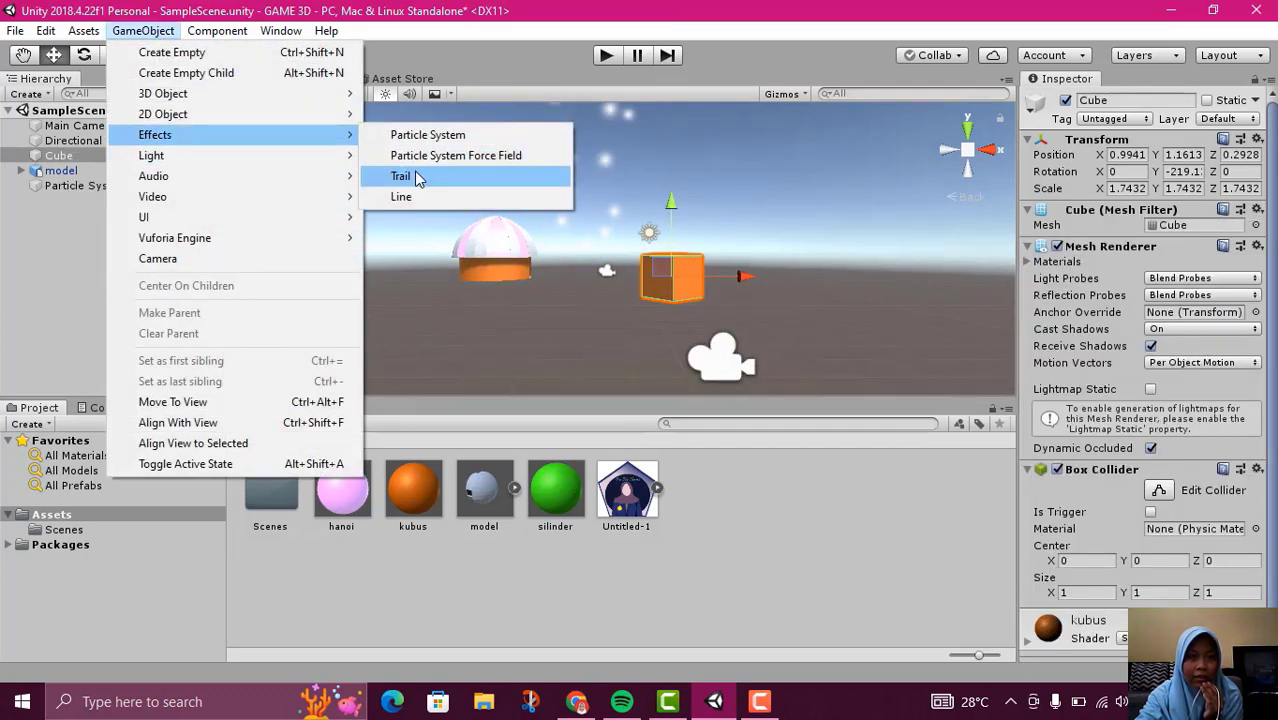
{"action": "left_click", "coordinate": [419, 176]}
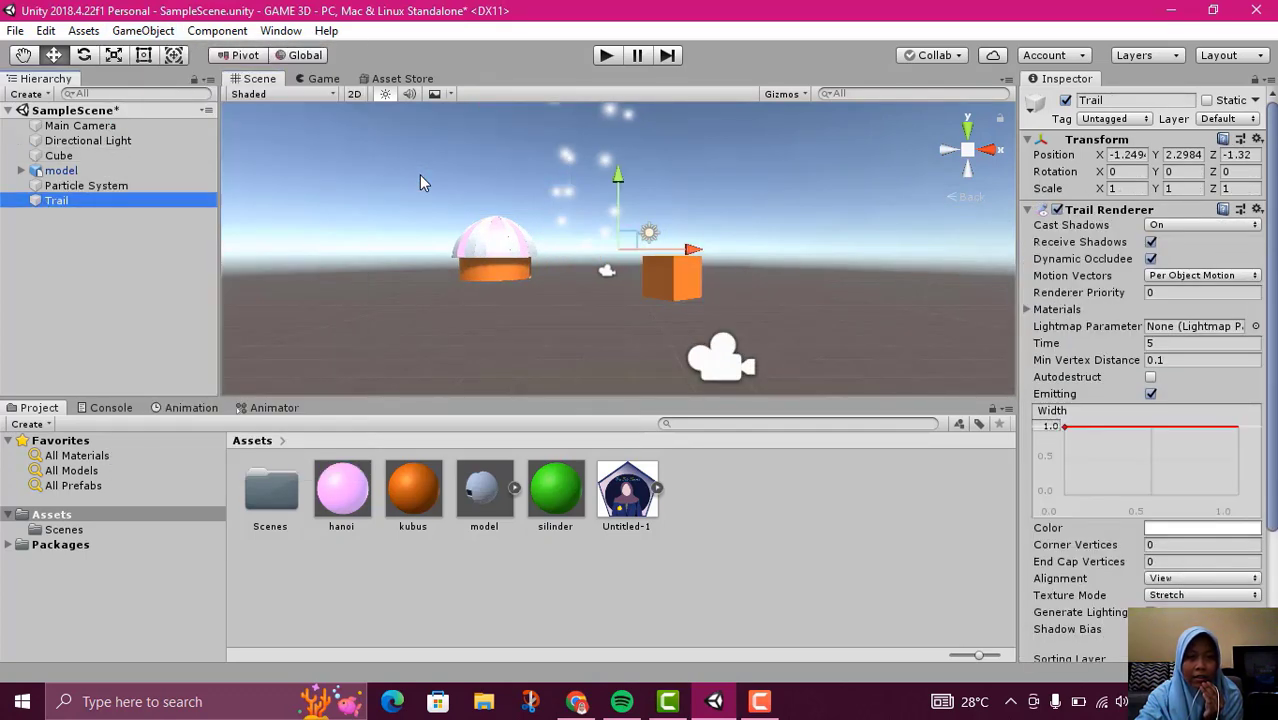
Move the Trail object along the X axis to about 2.75 so it draws its trail above the cube
{"action": "double_click", "coordinate": [120, 203]}
{"action": "scroll", "coordinate": [555, 201], "scroll_direction": "down", "scroll_amount": 6}
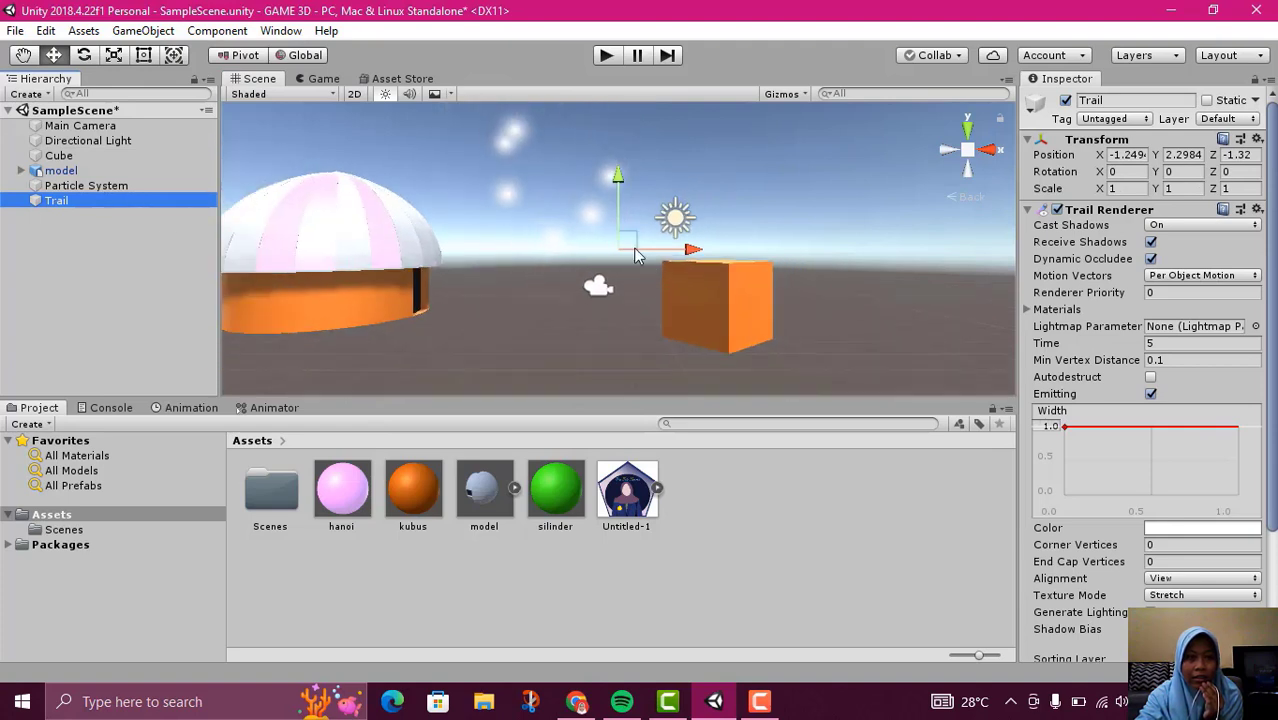
{"action": "scroll", "coordinate": [682, 243], "scroll_direction": "up", "scroll_amount": 1}
{"action": "scroll", "coordinate": [650, 178], "scroll_direction": "down", "scroll_amount": 4}
{"action": "mouse_move", "coordinate": [687, 250]}
{"action": "left_mouse_down"}
{"action": "mouse_move", "coordinate": [761, 272]}
{"action": "mouse_move", "coordinate": [748, 276]}
{"action": "mouse_move", "coordinate": [798, 276]}
{"action": "left_mouse_up"}
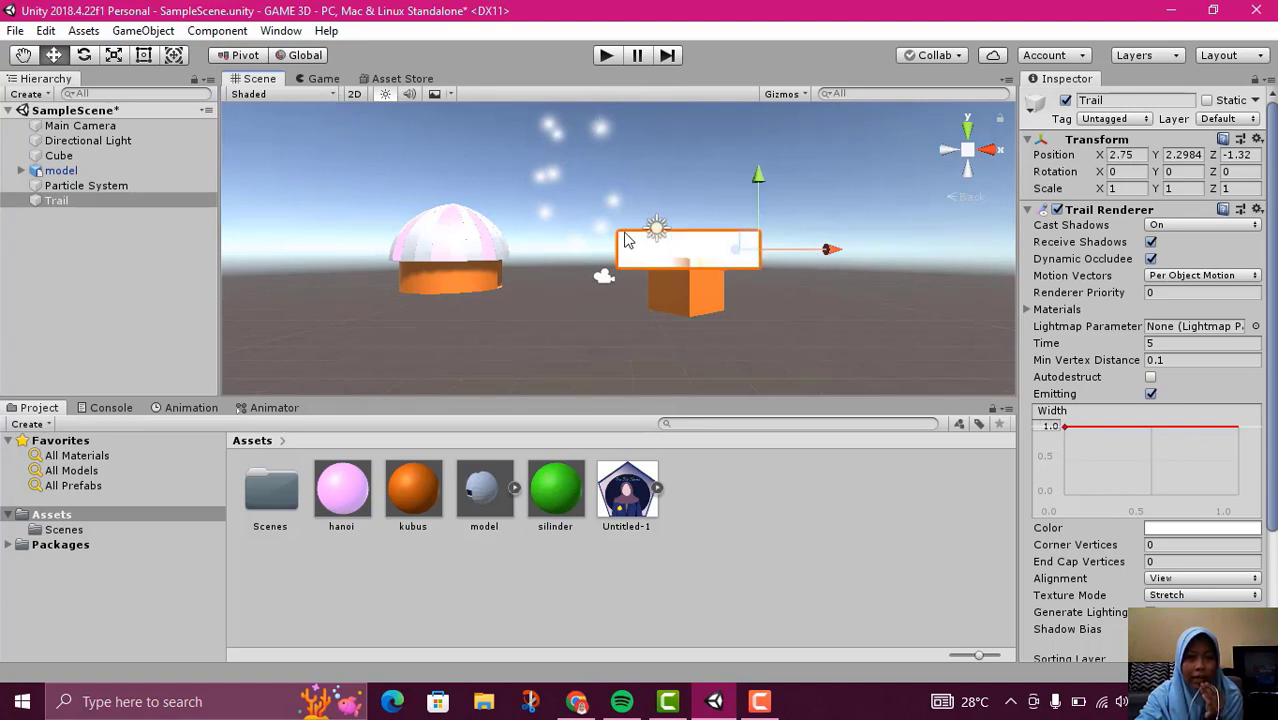
Preview the effects in the game view by running the scene, stop it and return to the scene view
{"action": "left_click", "coordinate": [320, 79]}
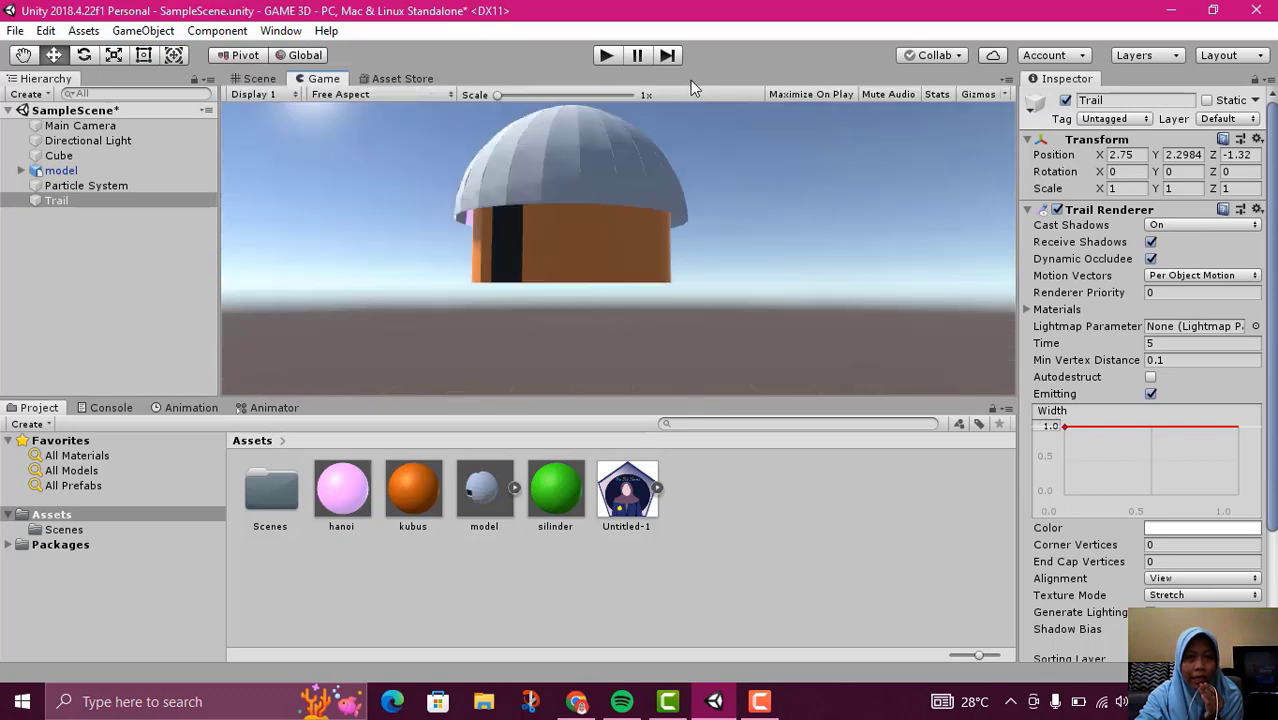
{"action": "left_click", "coordinate": [608, 55]}
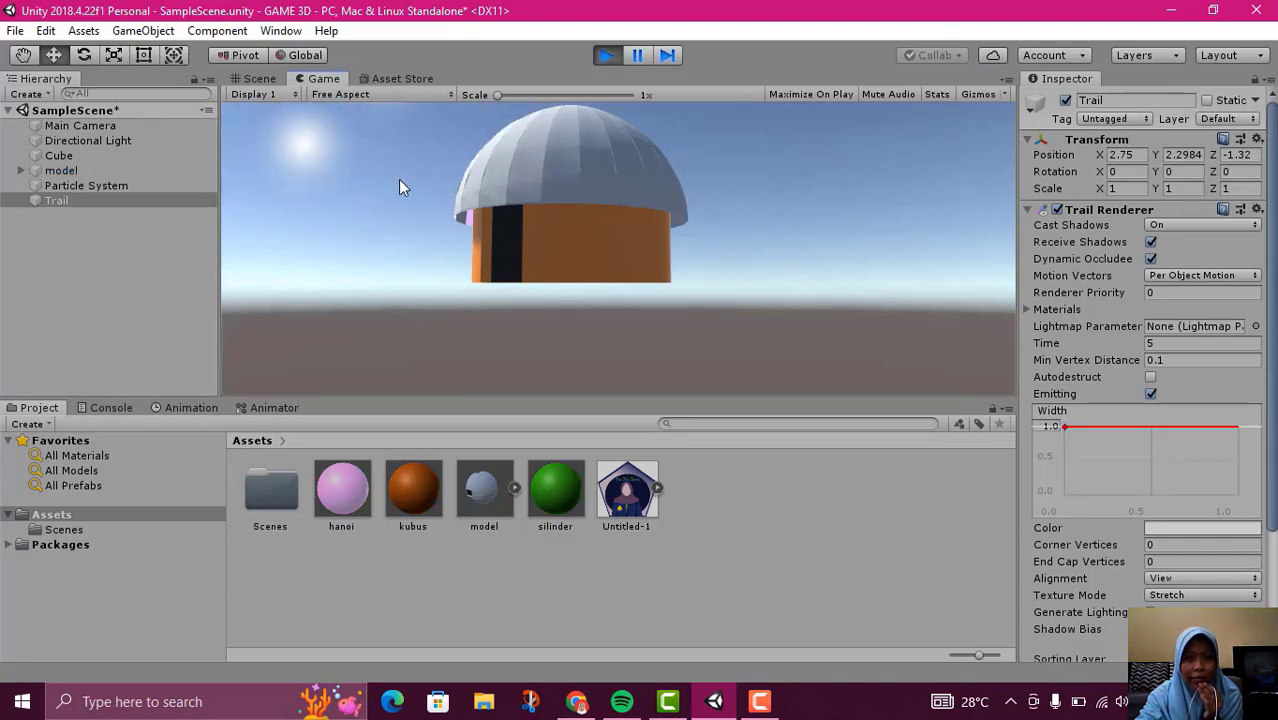
{"action": "left_click", "coordinate": [605, 55]}
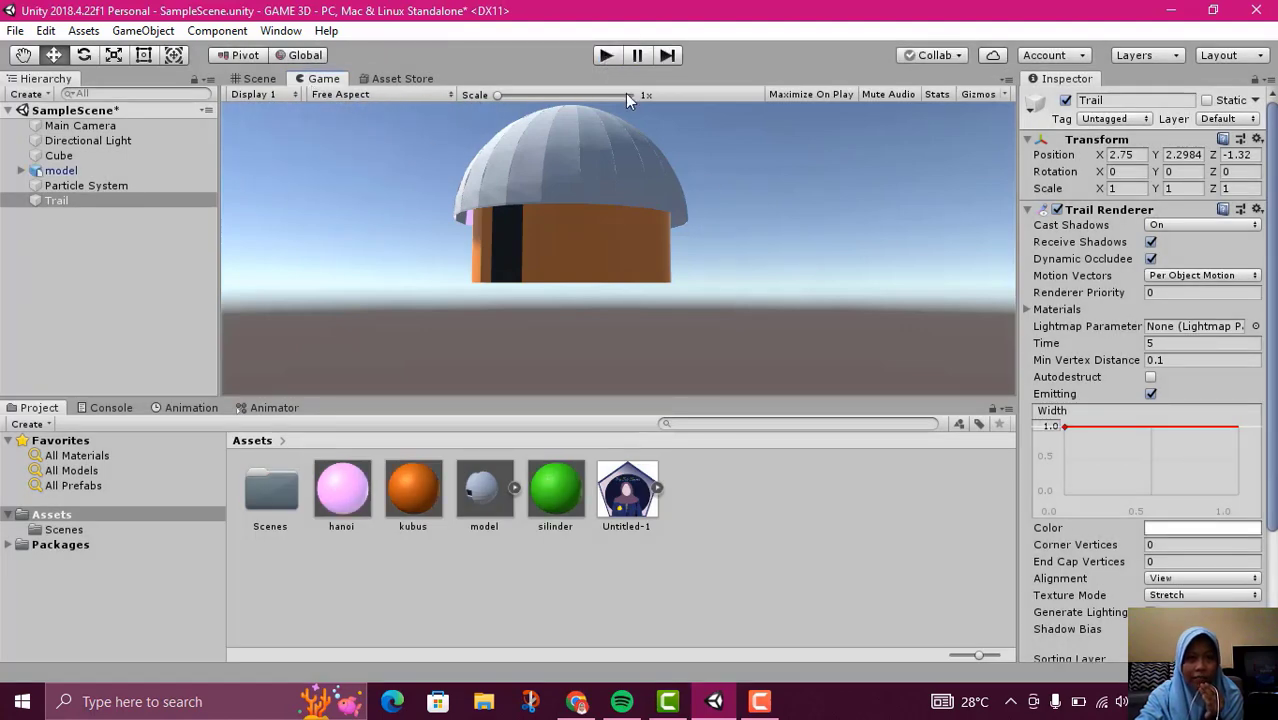
{"action": "left_click", "coordinate": [259, 78]}
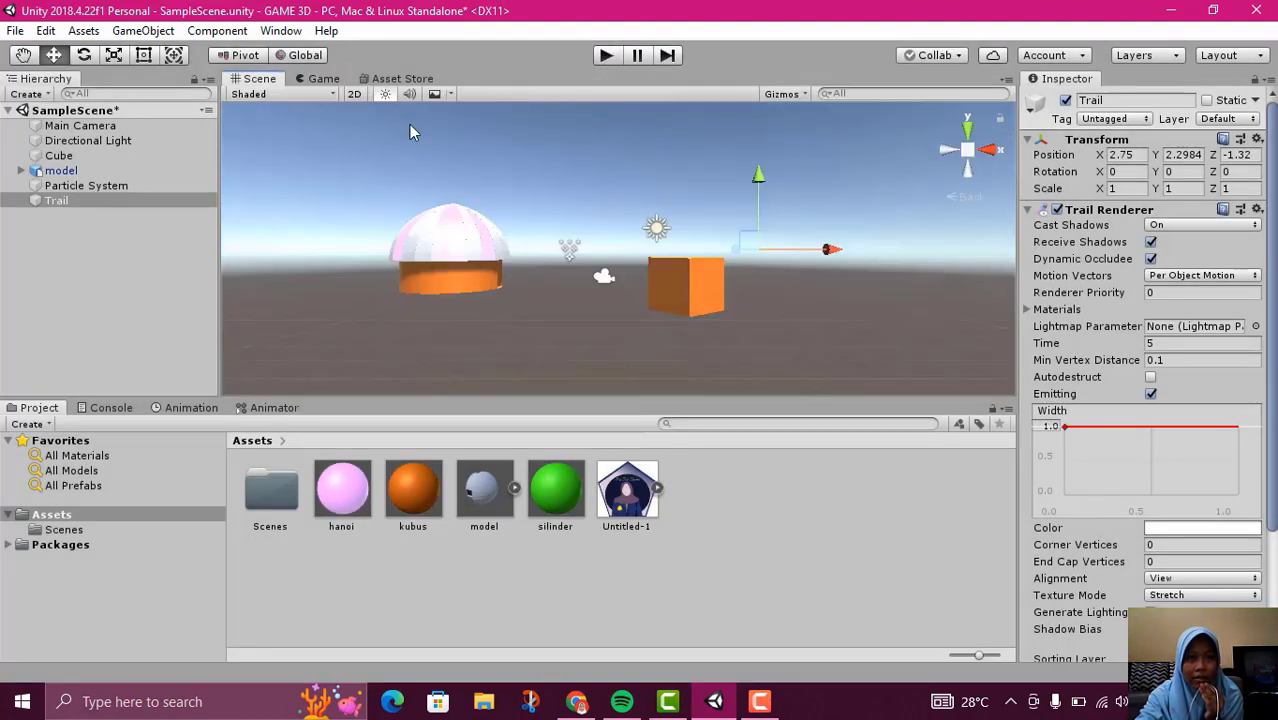
Move the house model along X to about -0.35 and test the scene in play mode, returning to the scene view
{"action": "left_click", "coordinate": [500, 256]}
{"action": "left_click_drag", "start_coordinate": [616, 274], "coordinate": [709, 318]}
{"action": "left_click", "coordinate": [607, 55]}
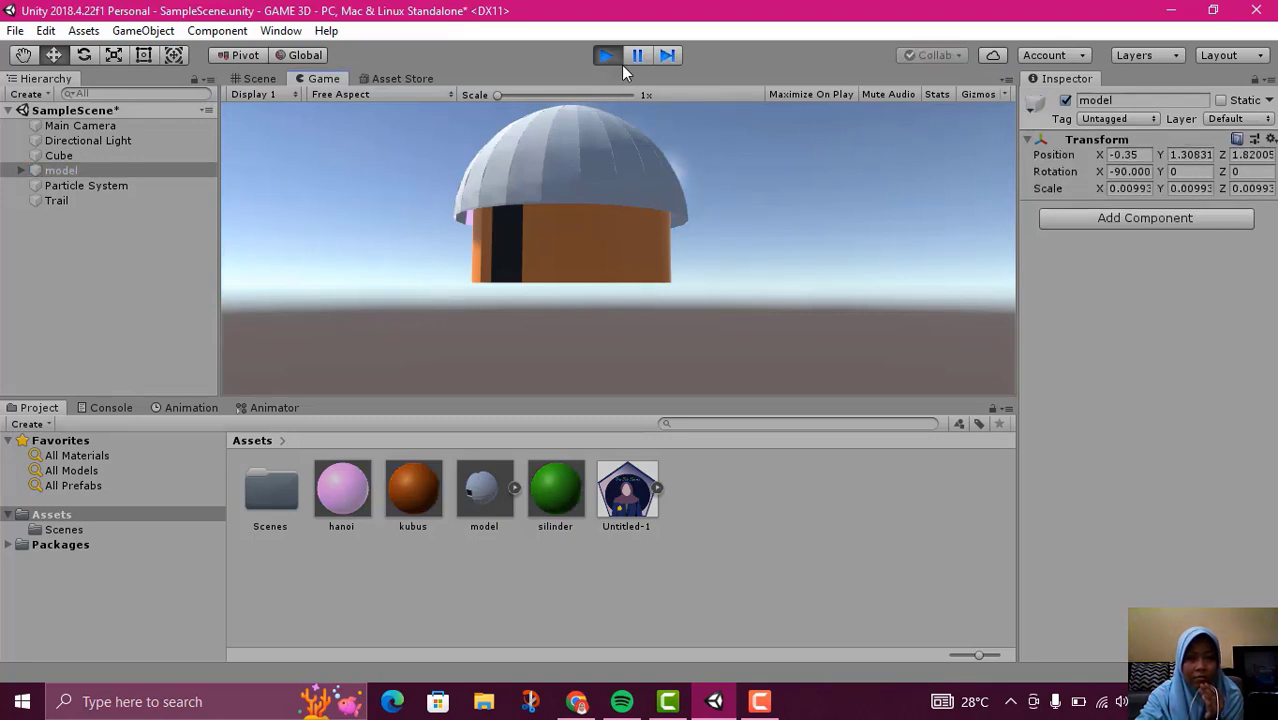
{"action": "left_click", "coordinate": [607, 55]}
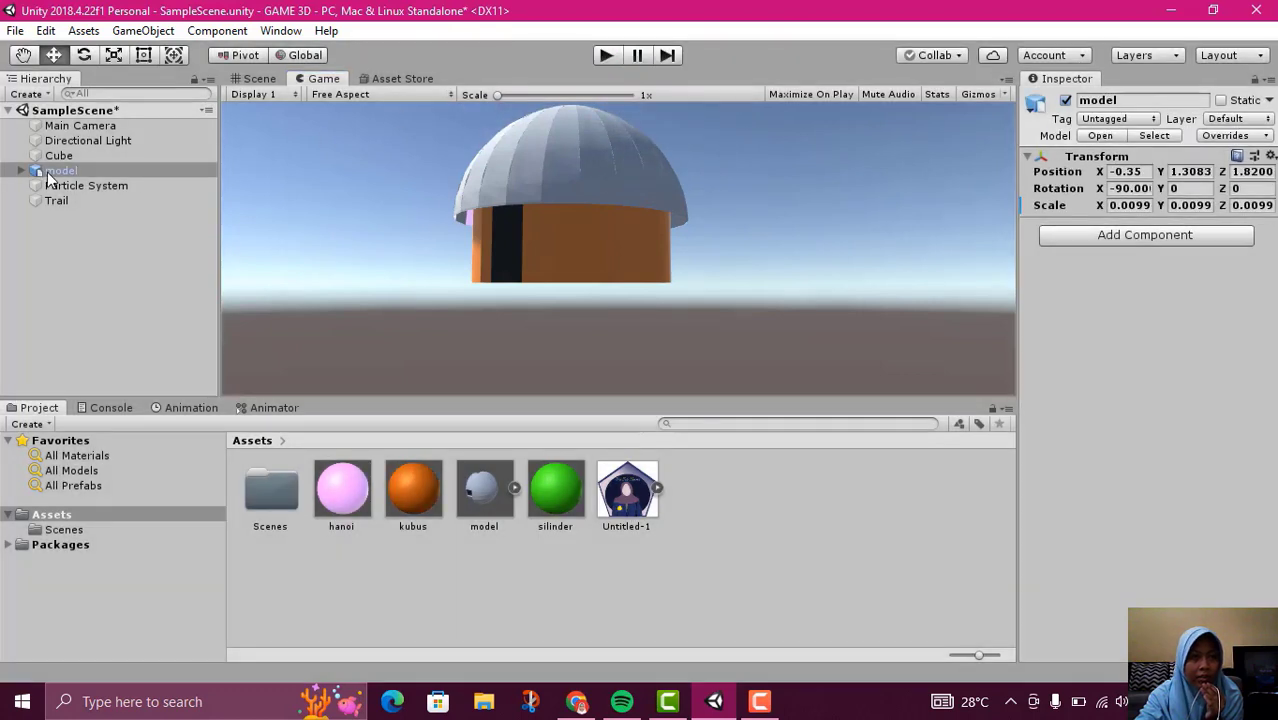
{"action": "left_click", "coordinate": [258, 79]}
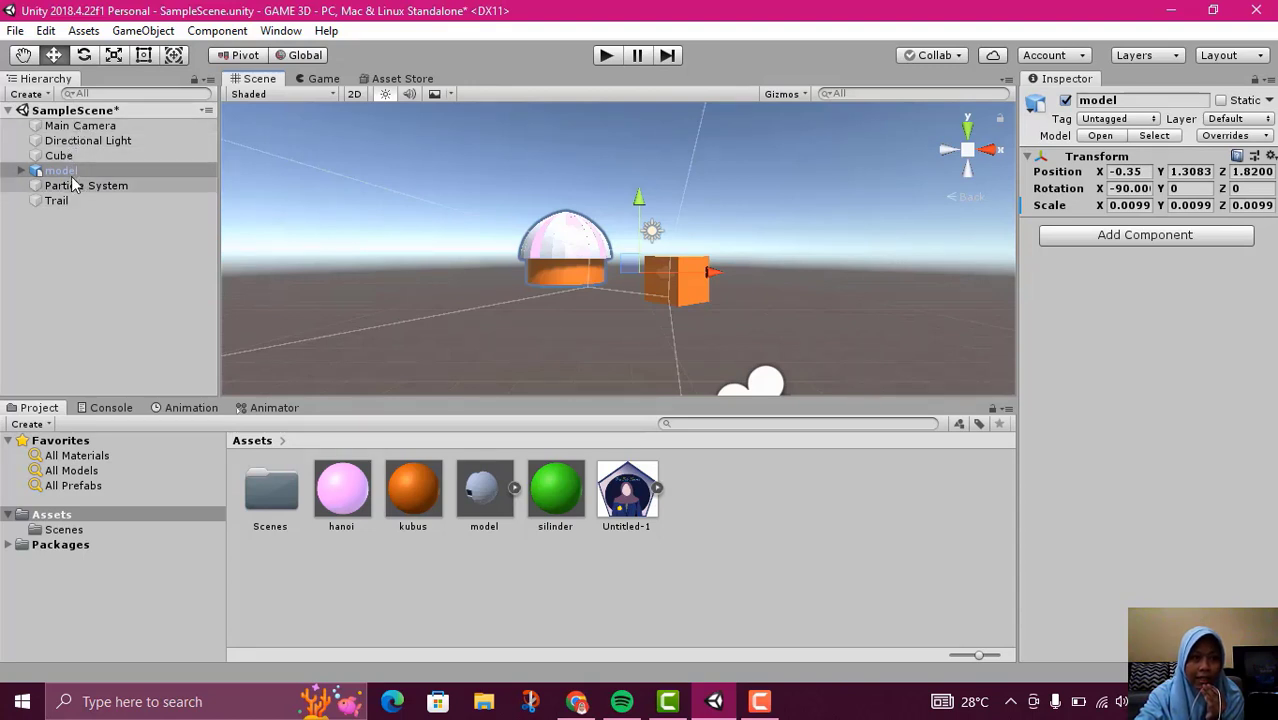
Try making the Cube a child of Main Camera with a play-mode test, and move the Cube back to the scene root
{"action": "left_click_drag", "start_coordinate": [63, 157], "coordinate": [76, 126]}
{"action": "left_click", "coordinate": [606, 55]}
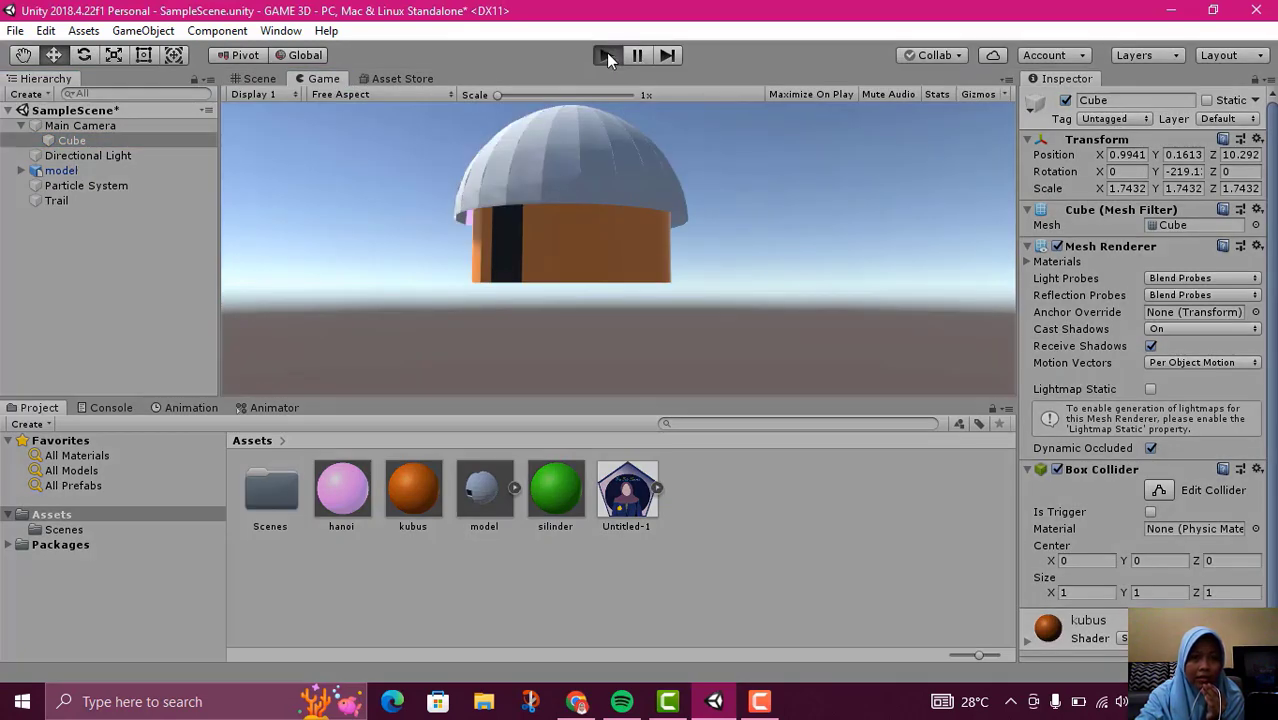
{"action": "left_click", "coordinate": [606, 55]}
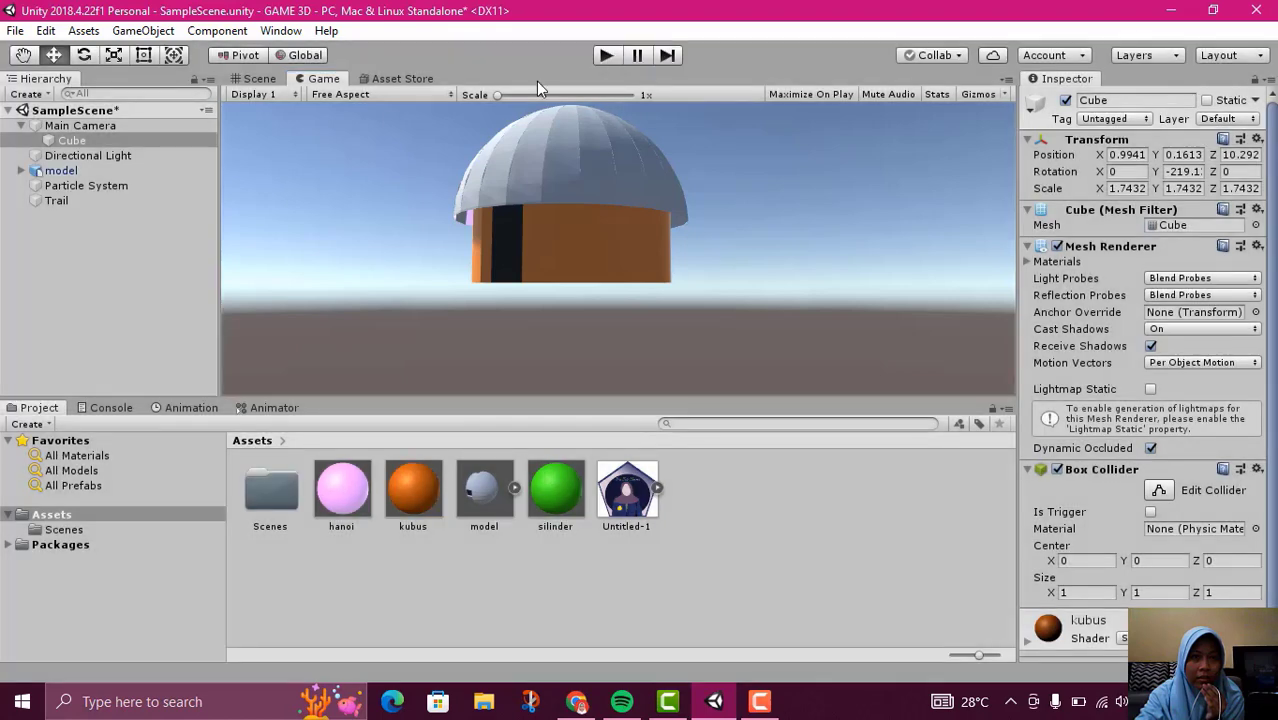
{"action": "left_click", "coordinate": [258, 78]}
{"action": "left_click_drag", "start_coordinate": [66, 140], "coordinate": [84, 216]}
Try to delete the skp_camera_Last_Saved camera nested inside the house model
{"action": "left_click", "coordinate": [21, 155]}
{"action": "scroll", "coordinate": [105, 270], "scroll_direction": "down", "scroll_amount": 5}
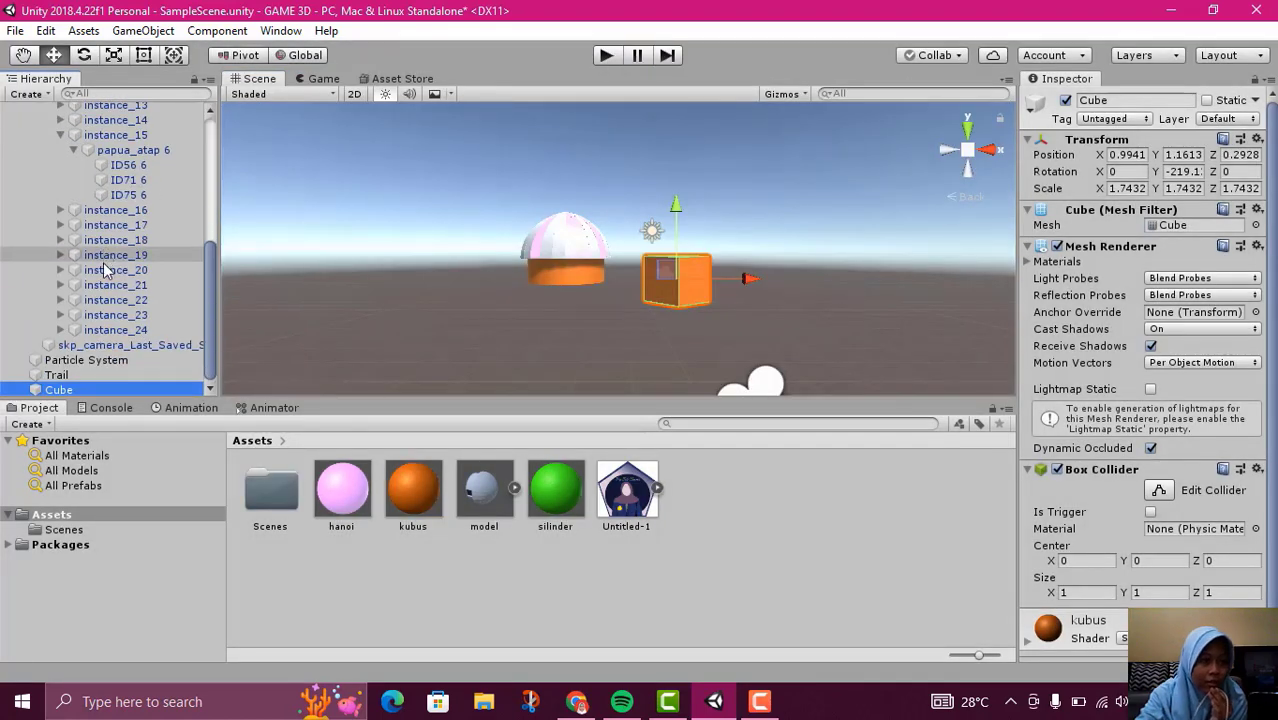
{"action": "left_click", "coordinate": [95, 346]}
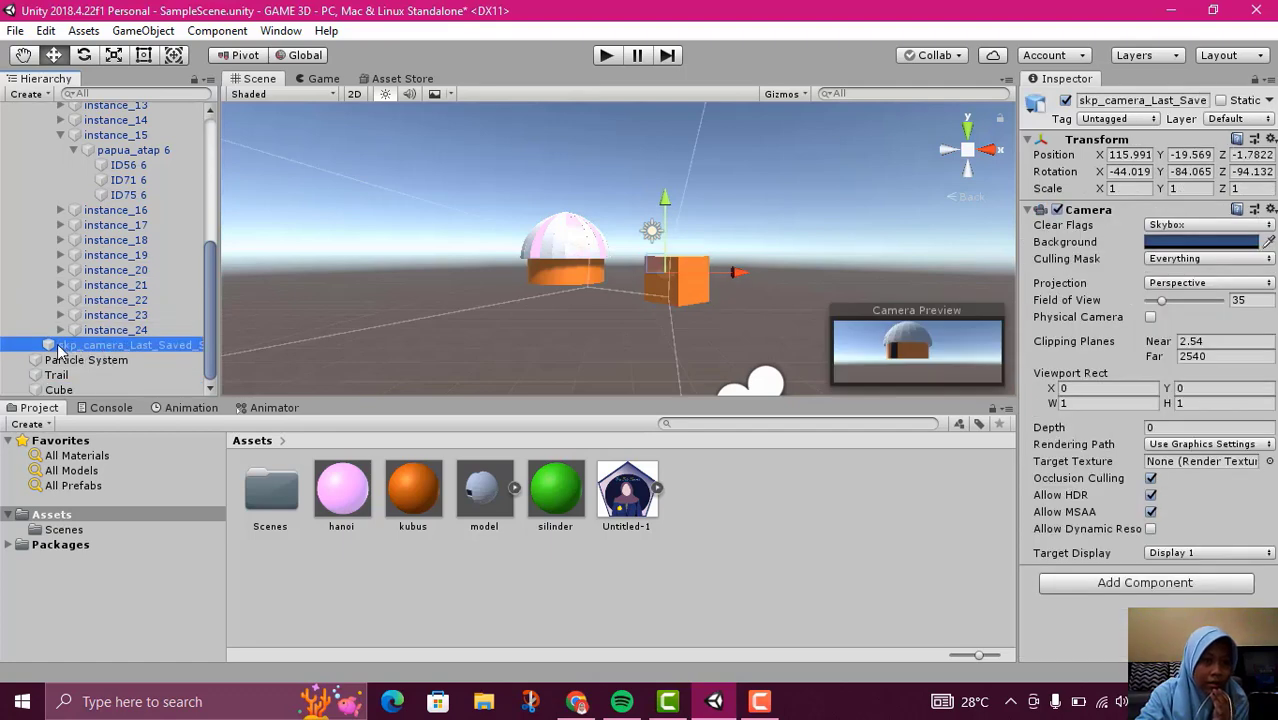
{"action": "right_click", "coordinate": [57, 348]}
{"action": "left_click", "coordinate": [95, 408]}
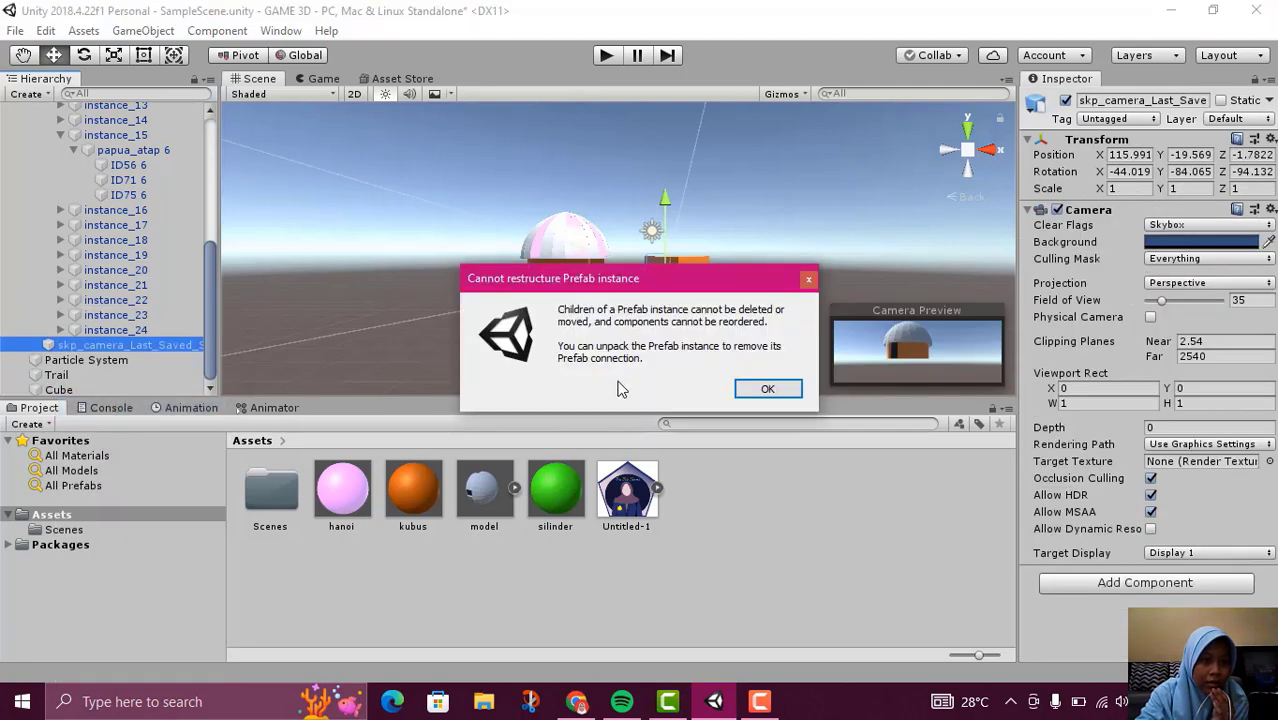
{"action": "left_click", "coordinate": [766, 389]}
Unpack the house model's prefab instance so that its children can be edited
{"action": "scroll", "coordinate": [120, 220], "scroll_direction": "up", "scroll_amount": 10}
{"action": "left_click", "coordinate": [62, 156]}
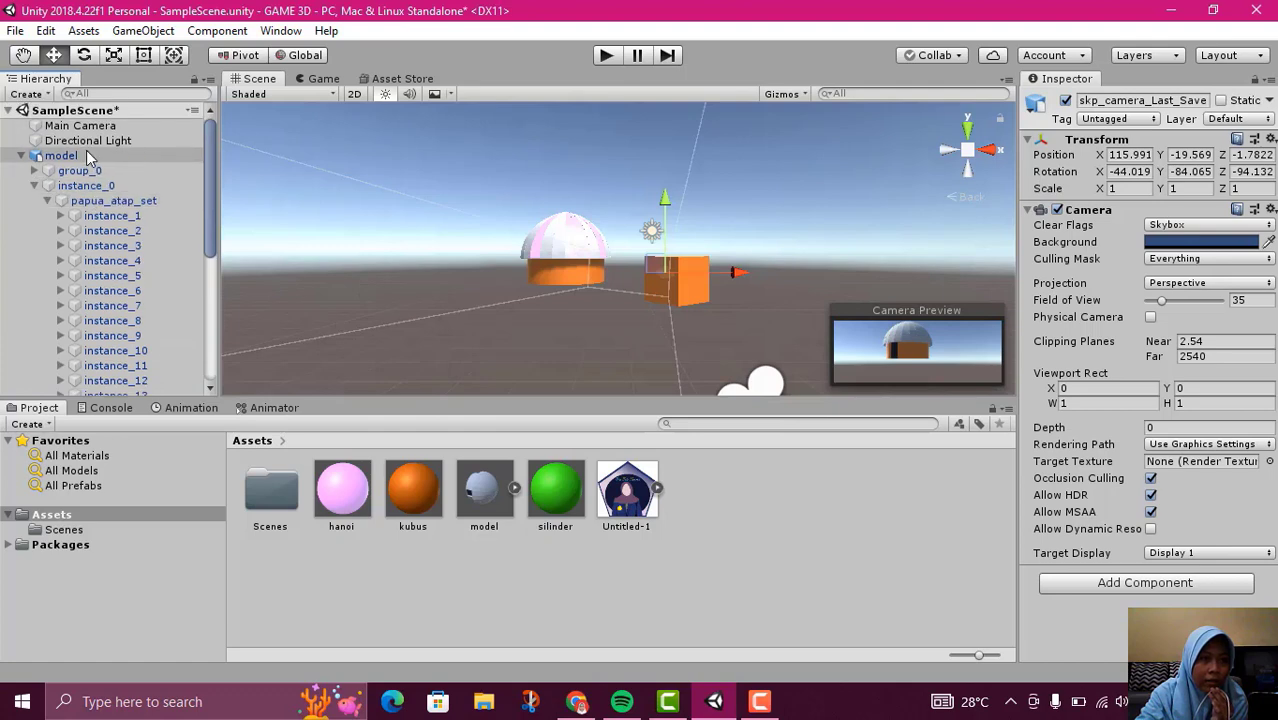
{"action": "right_click", "coordinate": [86, 157]}
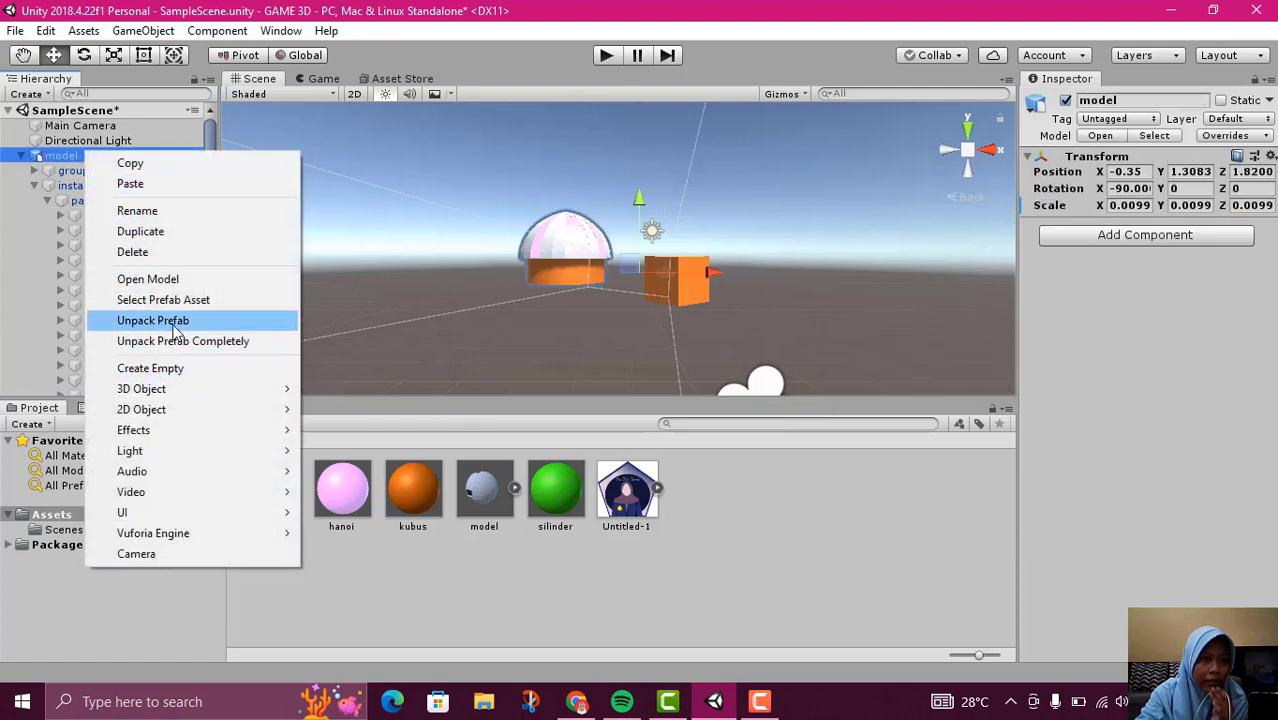
{"action": "left_click", "coordinate": [172, 320]}
Delete the skp_camera_Last_Saved camera from the unpacked model and collapse the model's child list
{"action": "scroll", "coordinate": [75, 265], "scroll_direction": "down", "scroll_amount": 5}
{"action": "left_click", "coordinate": [98, 346]}
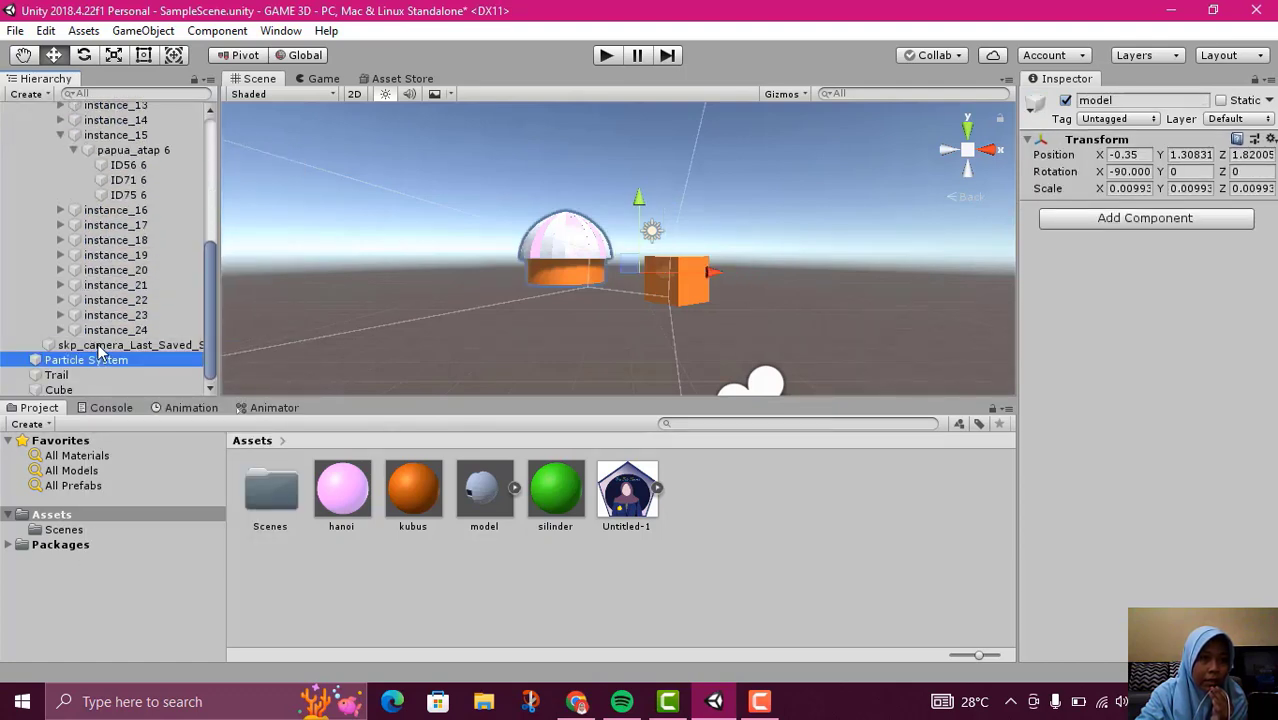
{"action": "right_click", "coordinate": [98, 346]}
{"action": "left_click", "coordinate": [165, 445]}
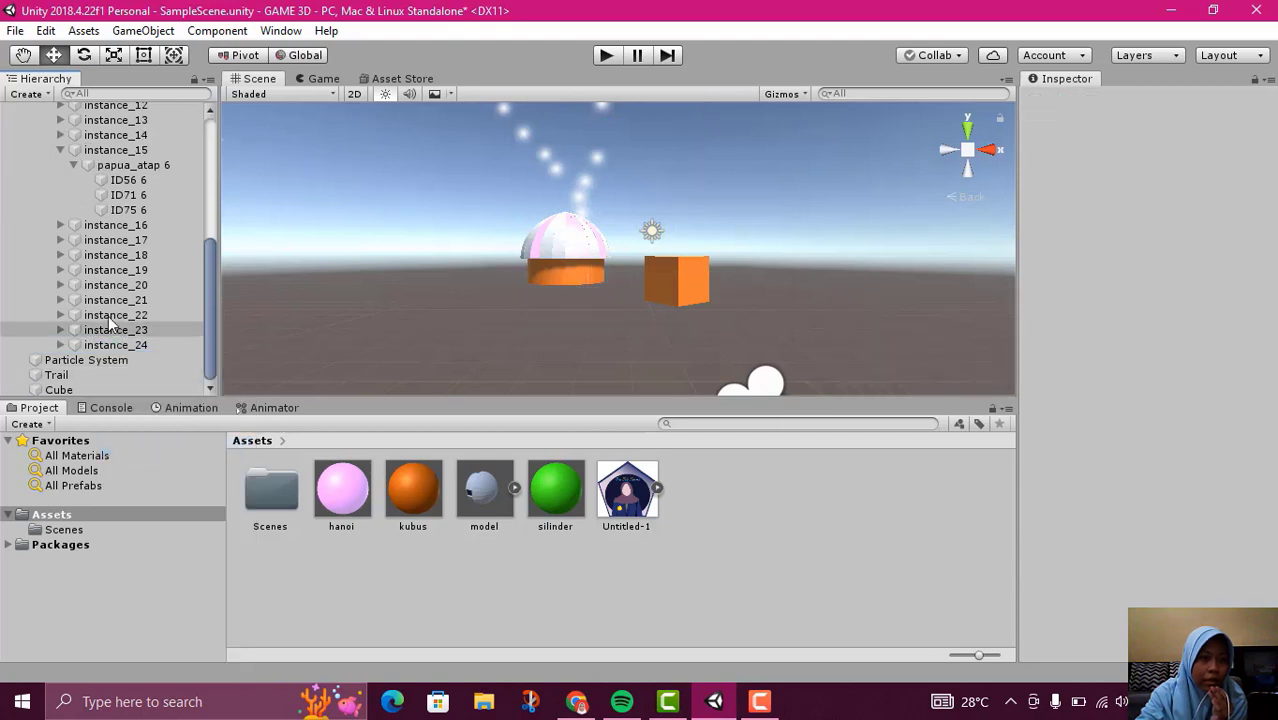
{"action": "scroll", "coordinate": [104, 290], "scroll_direction": "up", "scroll_amount": 6}
{"action": "left_click", "coordinate": [21, 155]}
Examine the unpacked house model, its child list and the group_0 part, including the commands available for them
{"action": "left_click", "coordinate": [66, 155]}
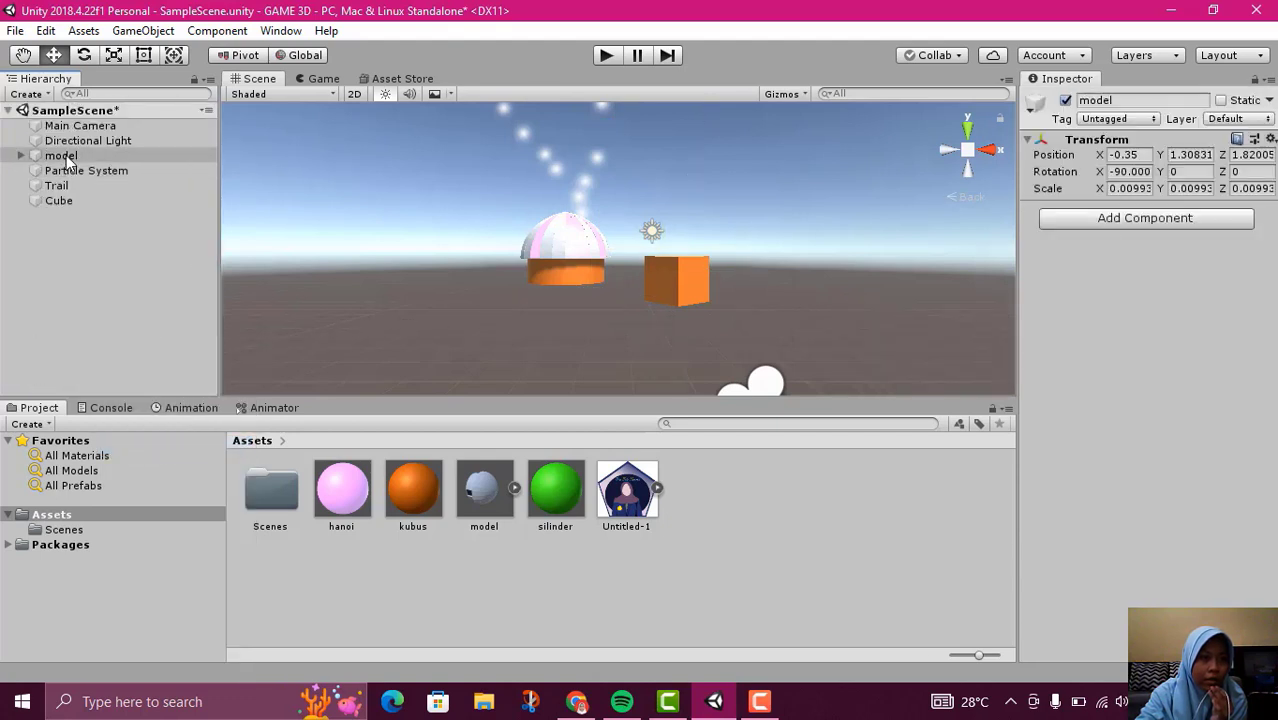
{"action": "right_click", "coordinate": [66, 155]}
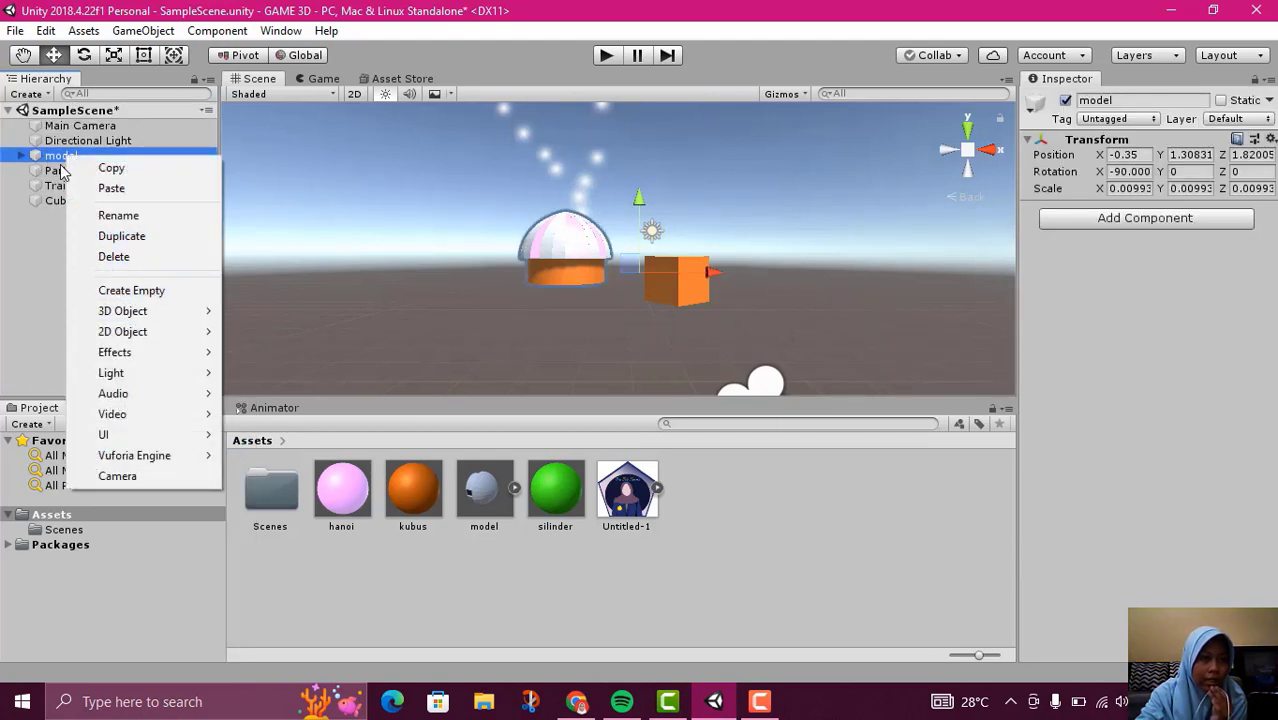
{"action": "left_click", "coordinate": [21, 162]}
{"action": "left_click", "coordinate": [21, 157]}
{"action": "right_click", "coordinate": [60, 163]}
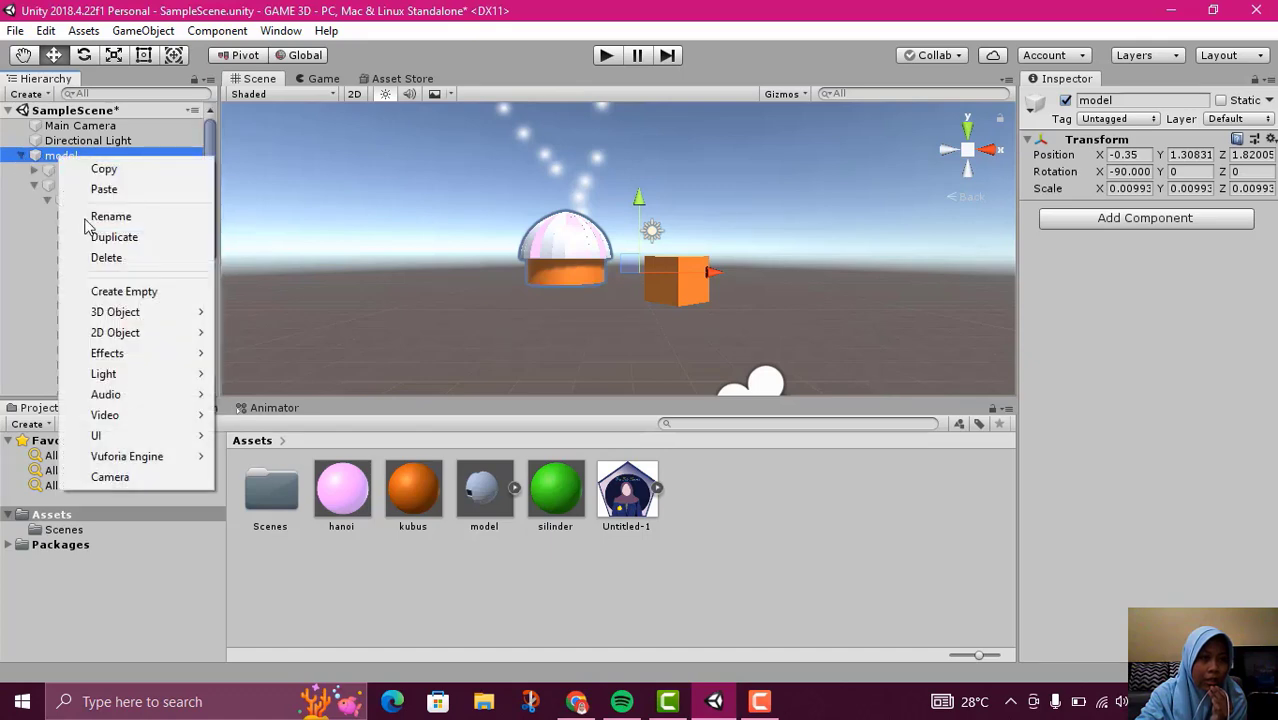
{"action": "left_click", "coordinate": [55, 177]}
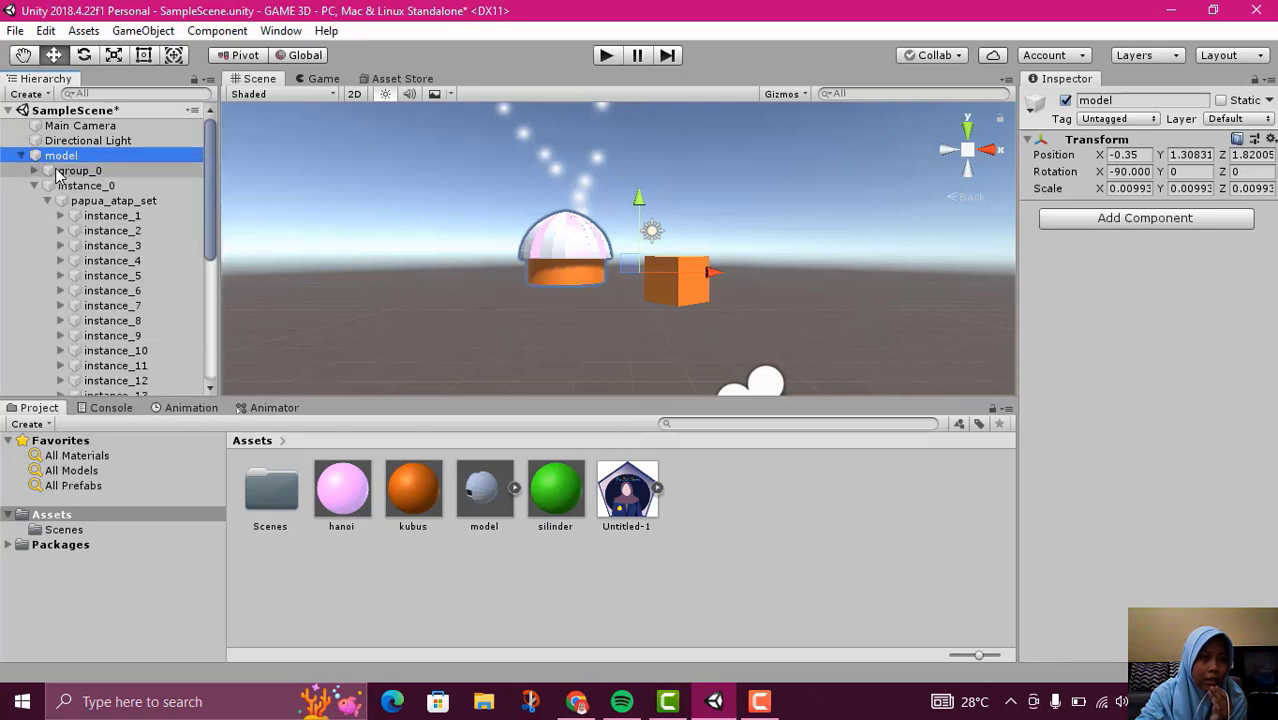
{"action": "left_click", "coordinate": [57, 172]}
{"action": "left_click", "coordinate": [40, 172]}
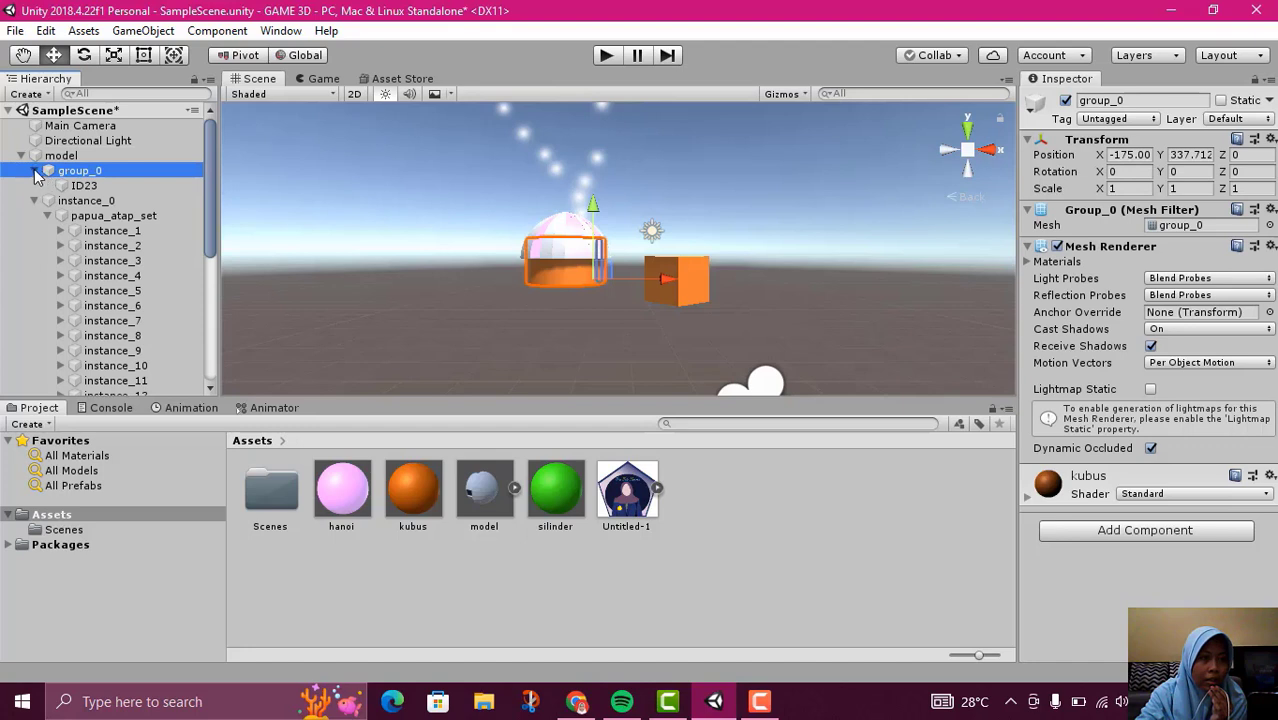
{"action": "left_click", "coordinate": [35, 172]}
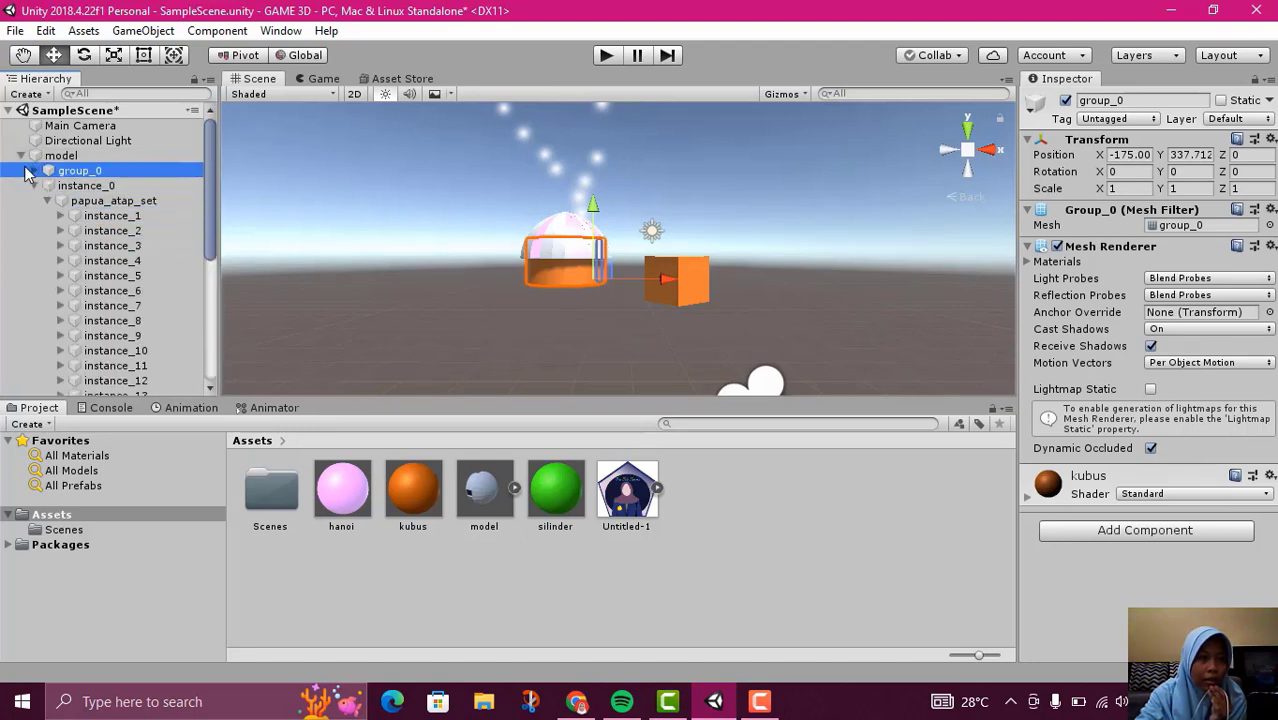
{"action": "left_click", "coordinate": [14, 186]}
{"action": "left_click", "coordinate": [48, 172]}
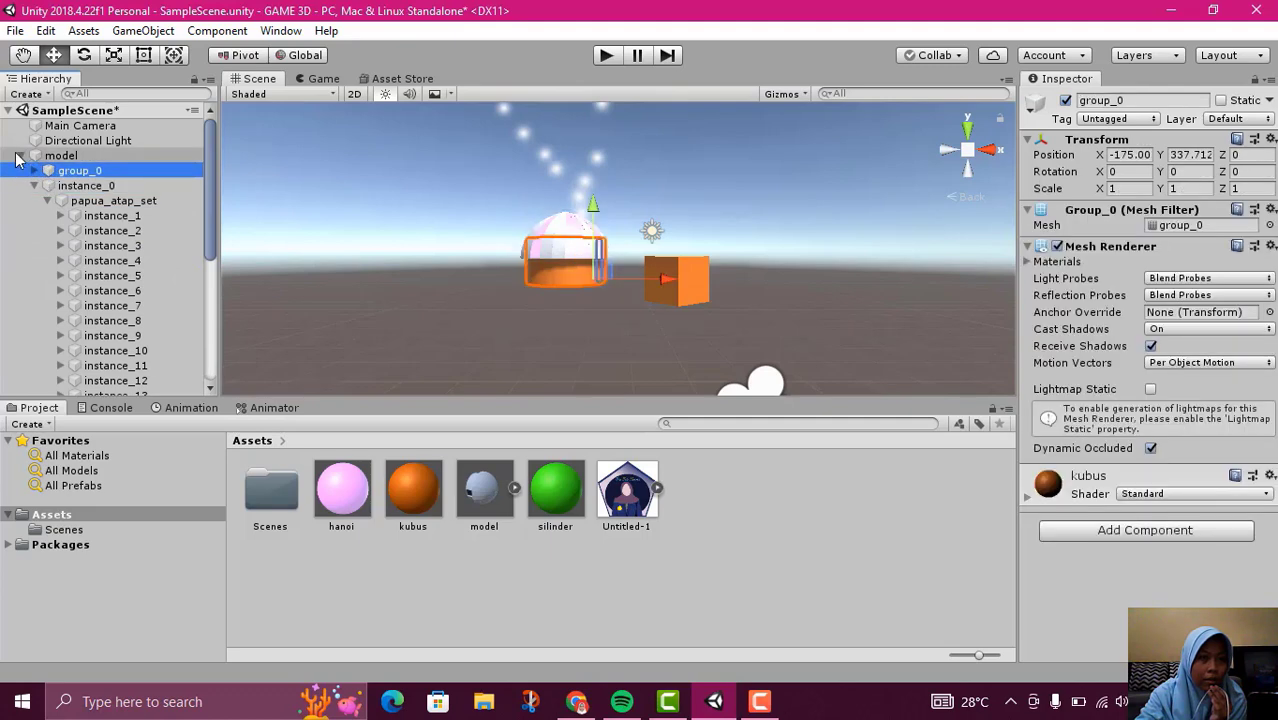
{"action": "left_click", "coordinate": [18, 156]}
{"action": "left_click", "coordinate": [21, 156]}
{"action": "left_click", "coordinate": [21, 156]}
{"action": "right_click", "coordinate": [24, 158]}
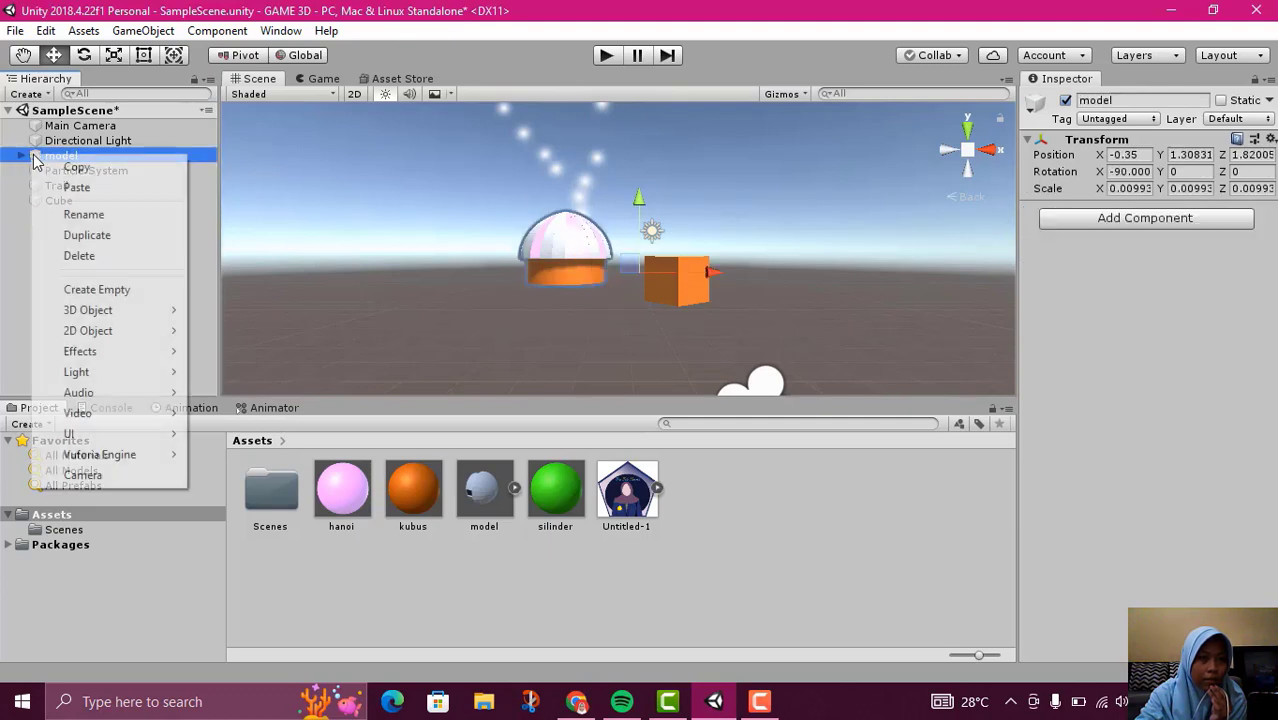
{"action": "key", "text": "Escape"}
{"action": "left_click", "coordinate": [21, 156]}
{"action": "left_click", "coordinate": [66, 171]}
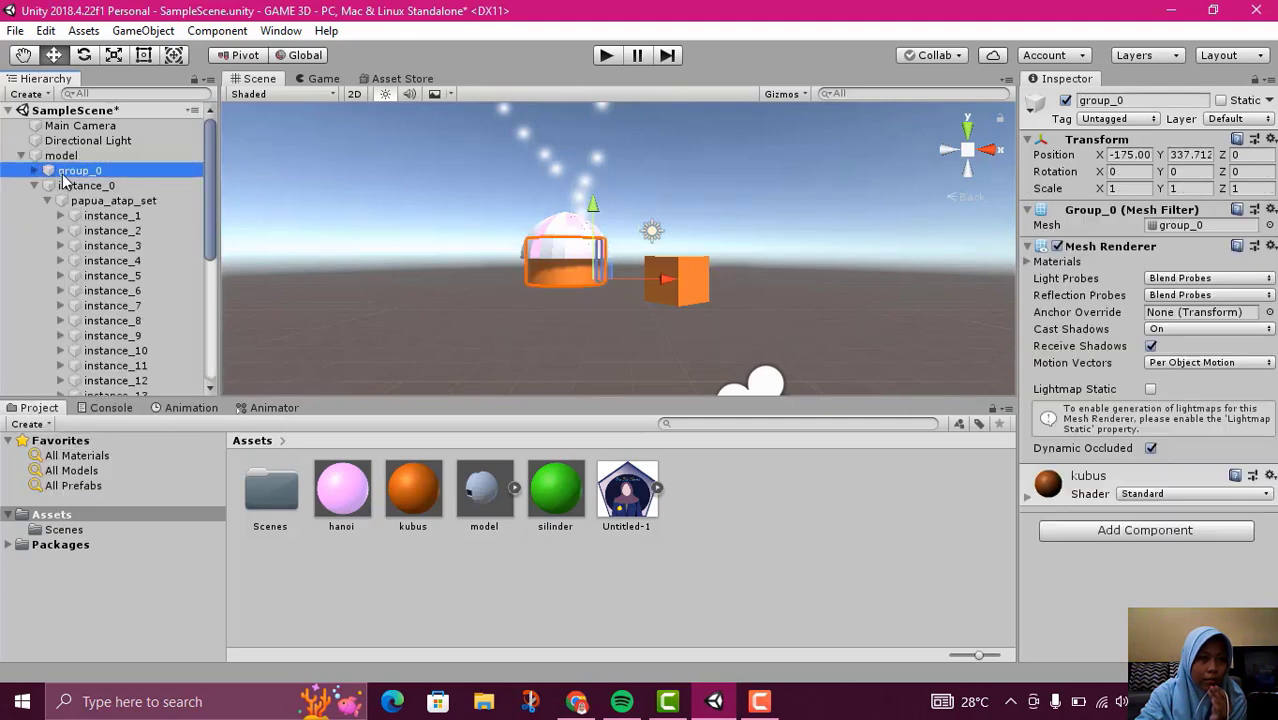
{"action": "right_click", "coordinate": [63, 174]}
{"action": "key", "text": "Escape"}
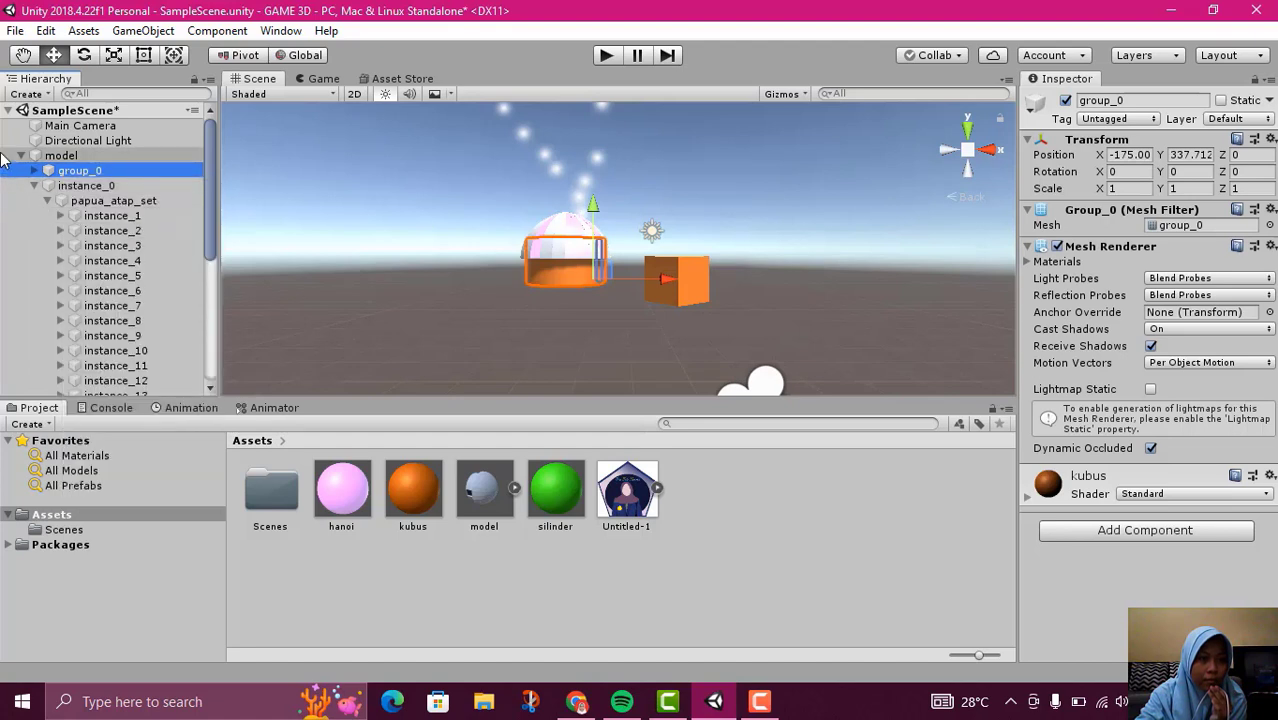
{"action": "left_click", "coordinate": [20, 157]}
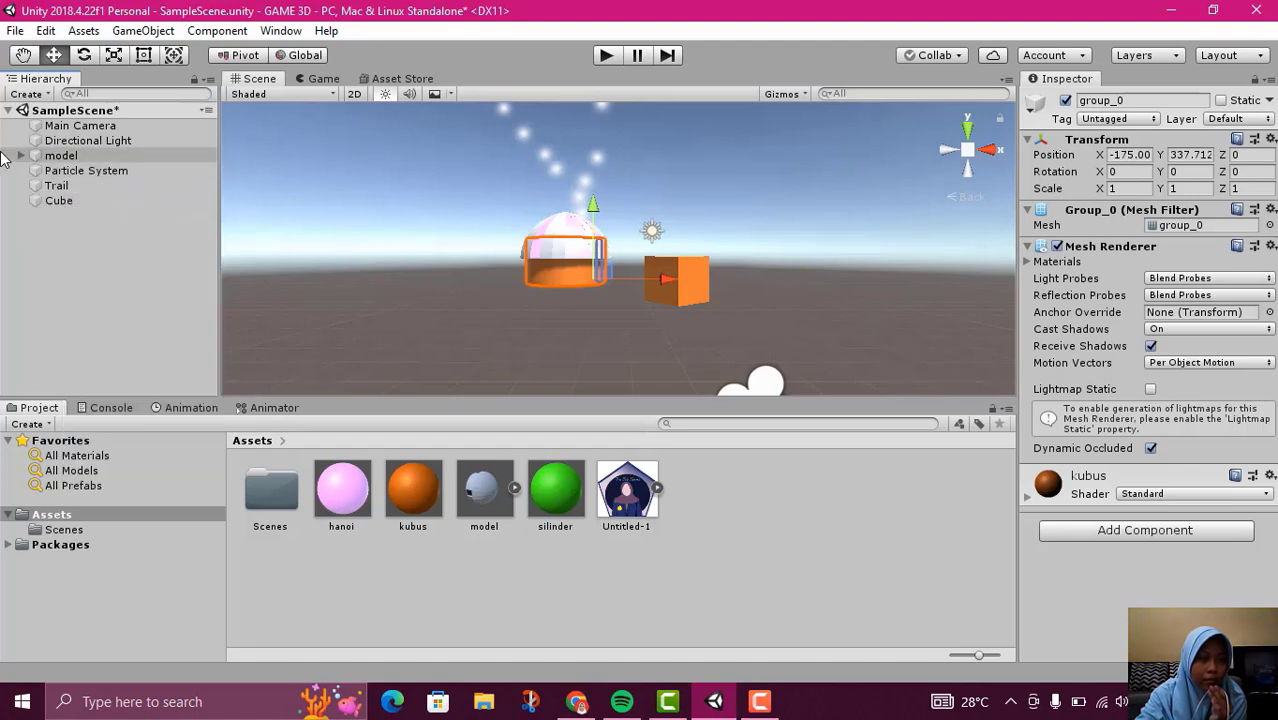
{"action": "left_click", "coordinate": [45, 157]}
{"action": "right_click", "coordinate": [38, 156]}
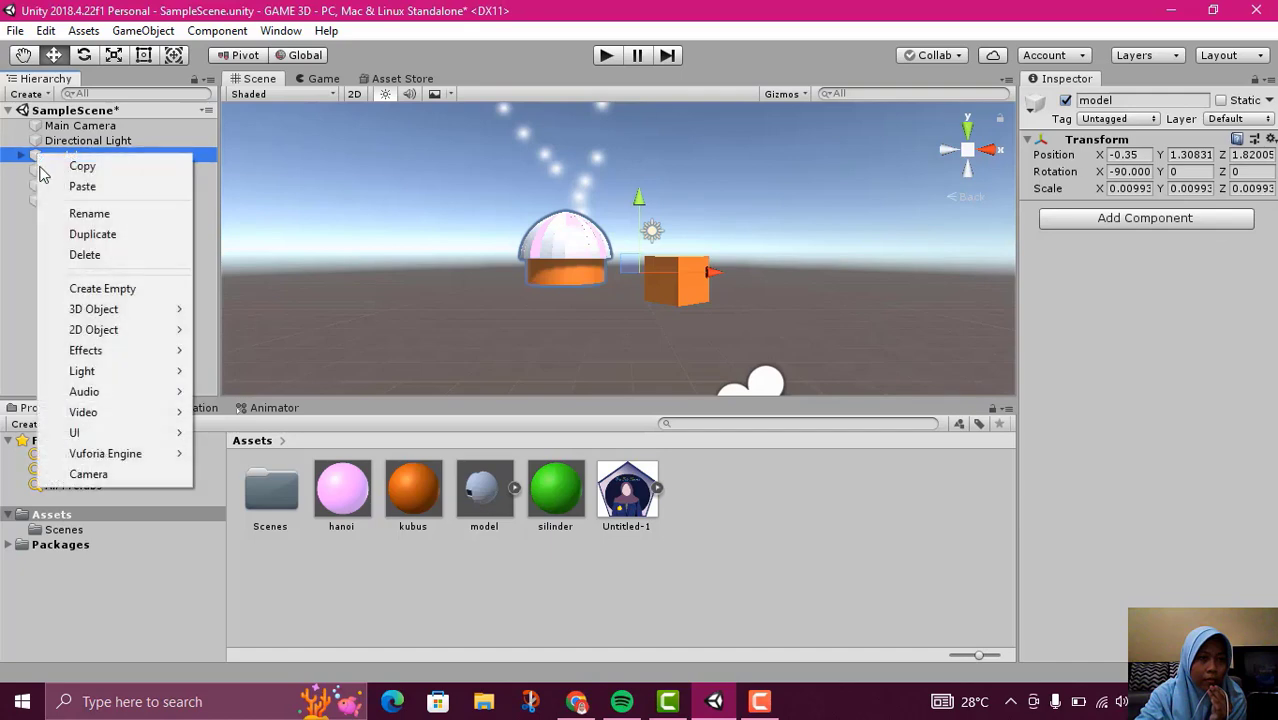
{"action": "left_click", "coordinate": [32, 278]}
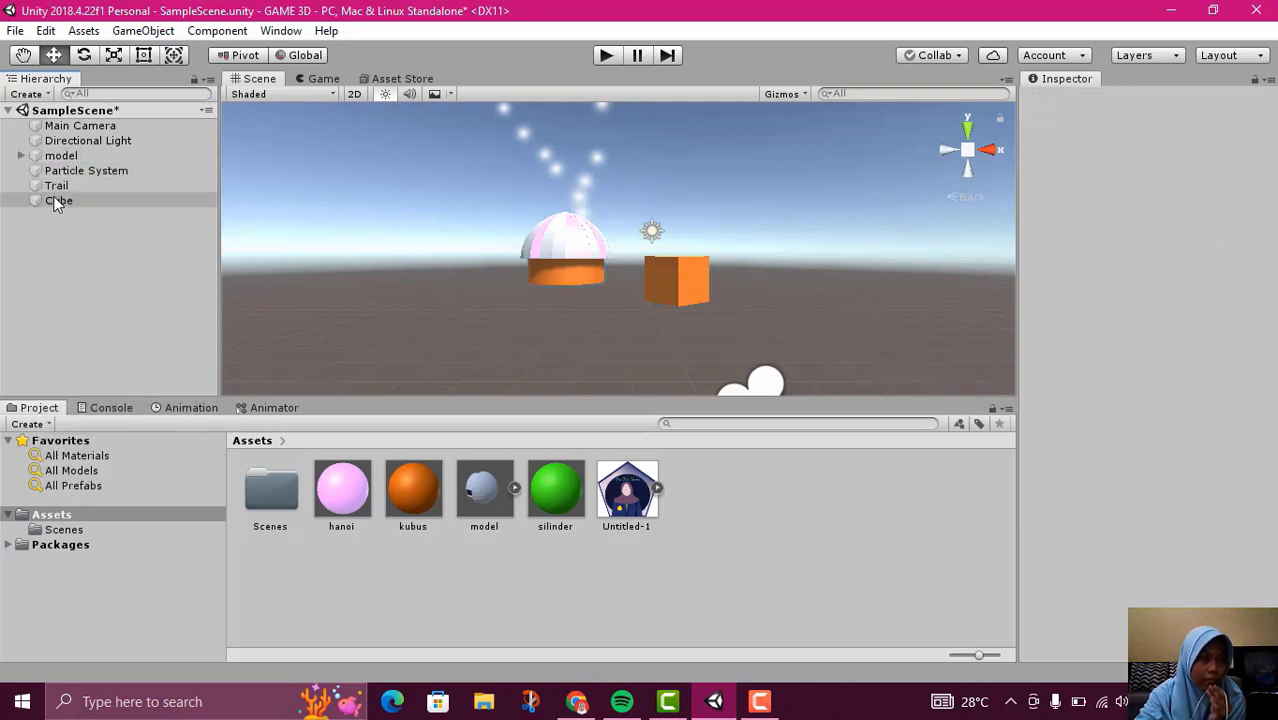
Make the Cube a child of the Trail object in the scene hierarchy
{"action": "left_click_drag", "start_coordinate": [57, 204], "coordinate": [64, 185]}
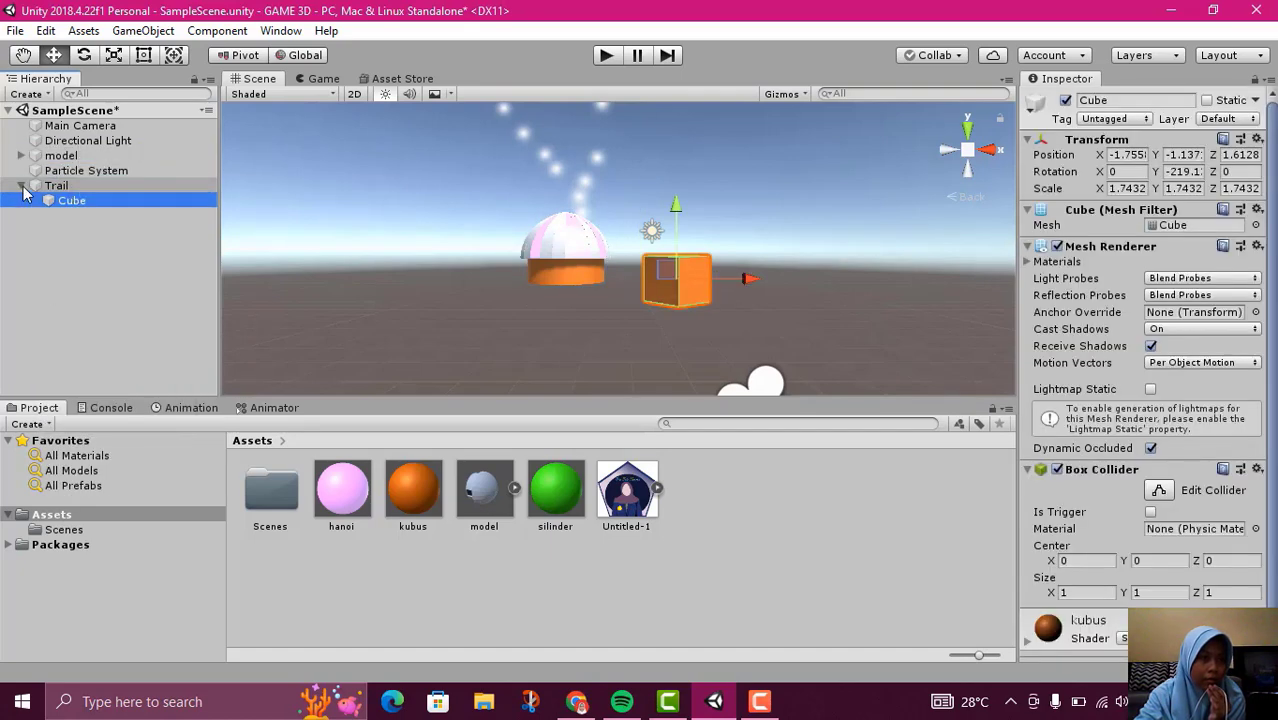
{"action": "left_click", "coordinate": [22, 186]}
{"action": "left_click", "coordinate": [29, 187]}
{"action": "left_click", "coordinate": [22, 186]}
{"action": "left_click", "coordinate": [50, 200]}
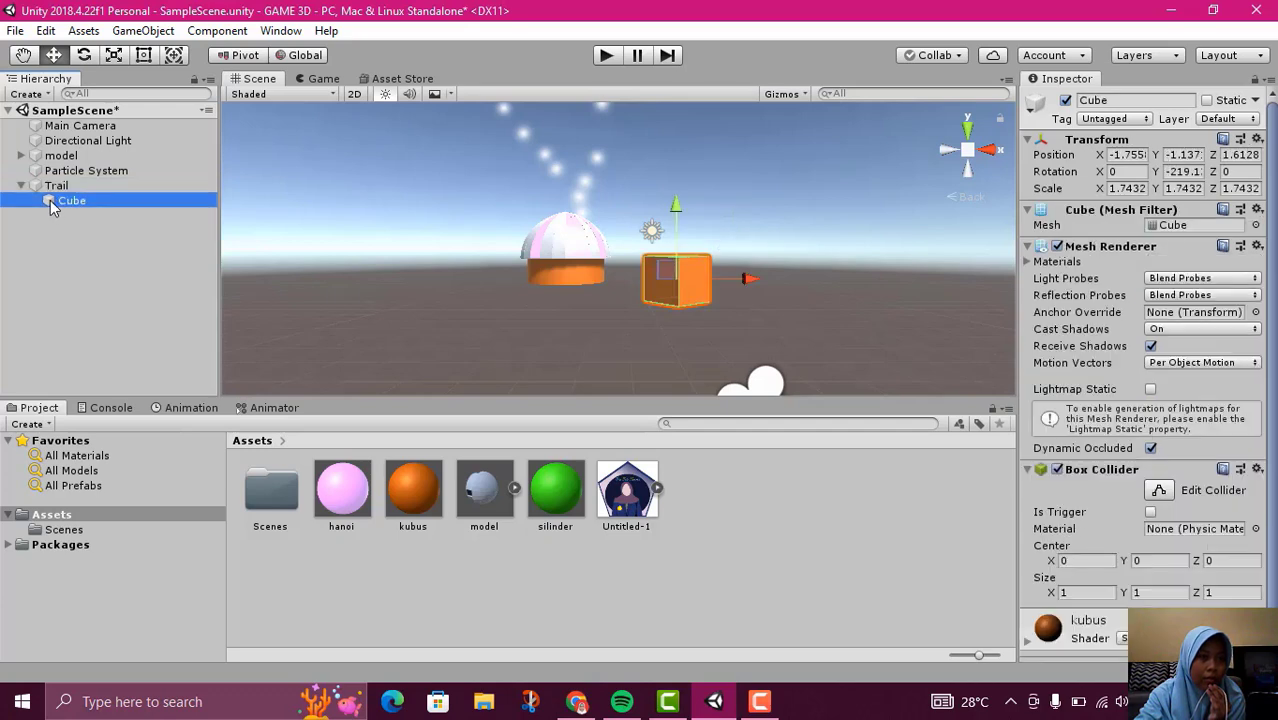
{"action": "left_click_drag", "start_coordinate": [53, 202], "coordinate": [33, 186]}
{"action": "left_click", "coordinate": [121, 268]}
Play-test the scene in the Game view to check the Cube parented to the Trail, and stop playback
{"action": "left_click", "coordinate": [323, 78]}
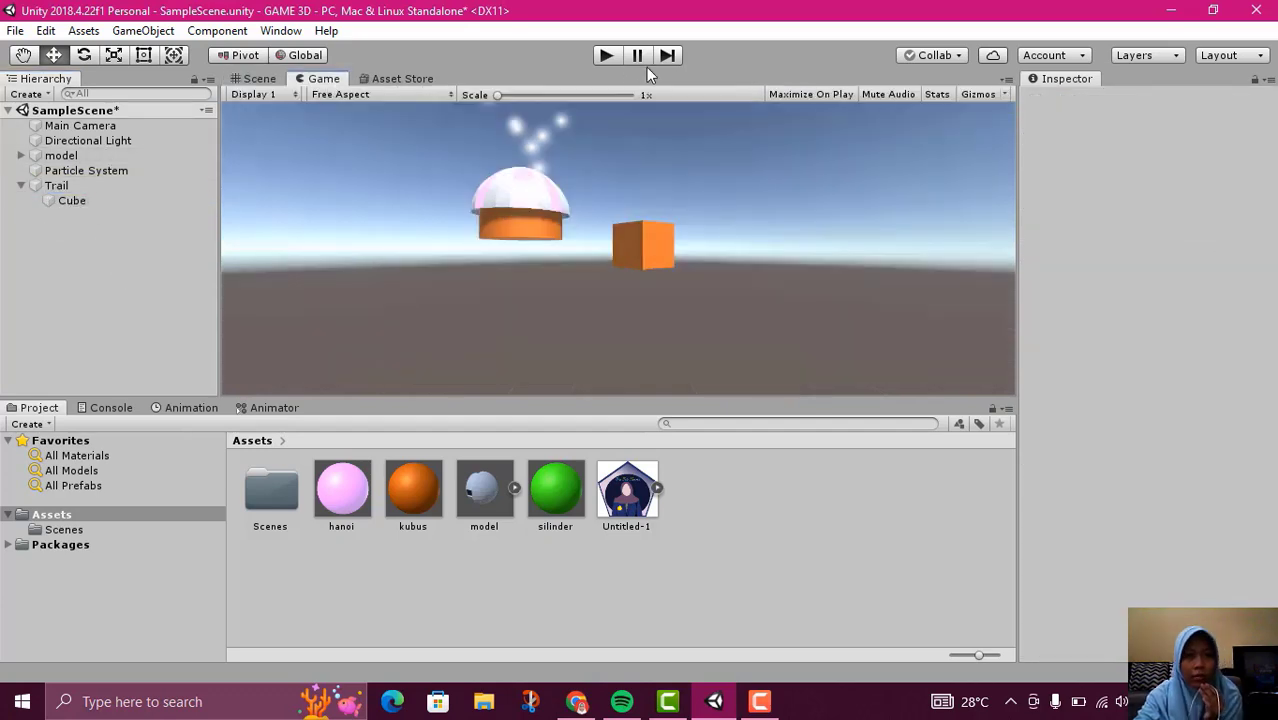
{"action": "left_click", "coordinate": [612, 57]}
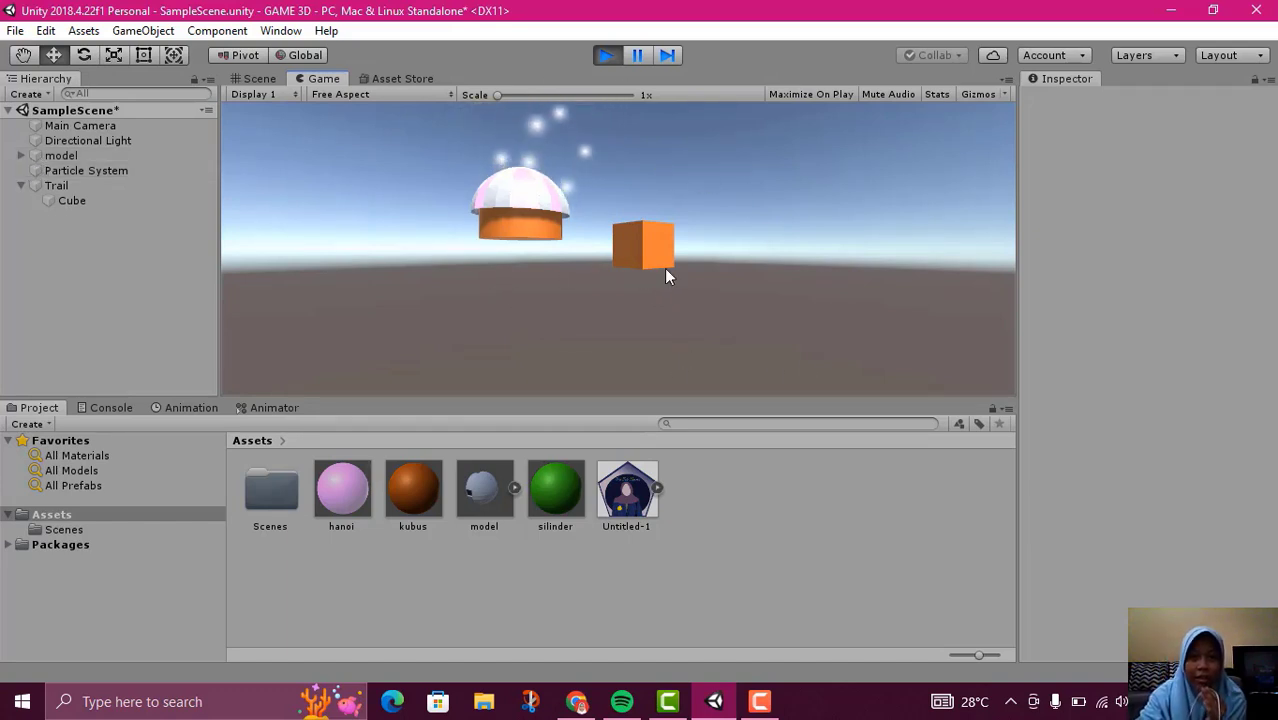
{"action": "left_click", "coordinate": [607, 55]}
Try deleting Main Camera from the scene, and undo the deletion
{"action": "left_click", "coordinate": [110, 126]}
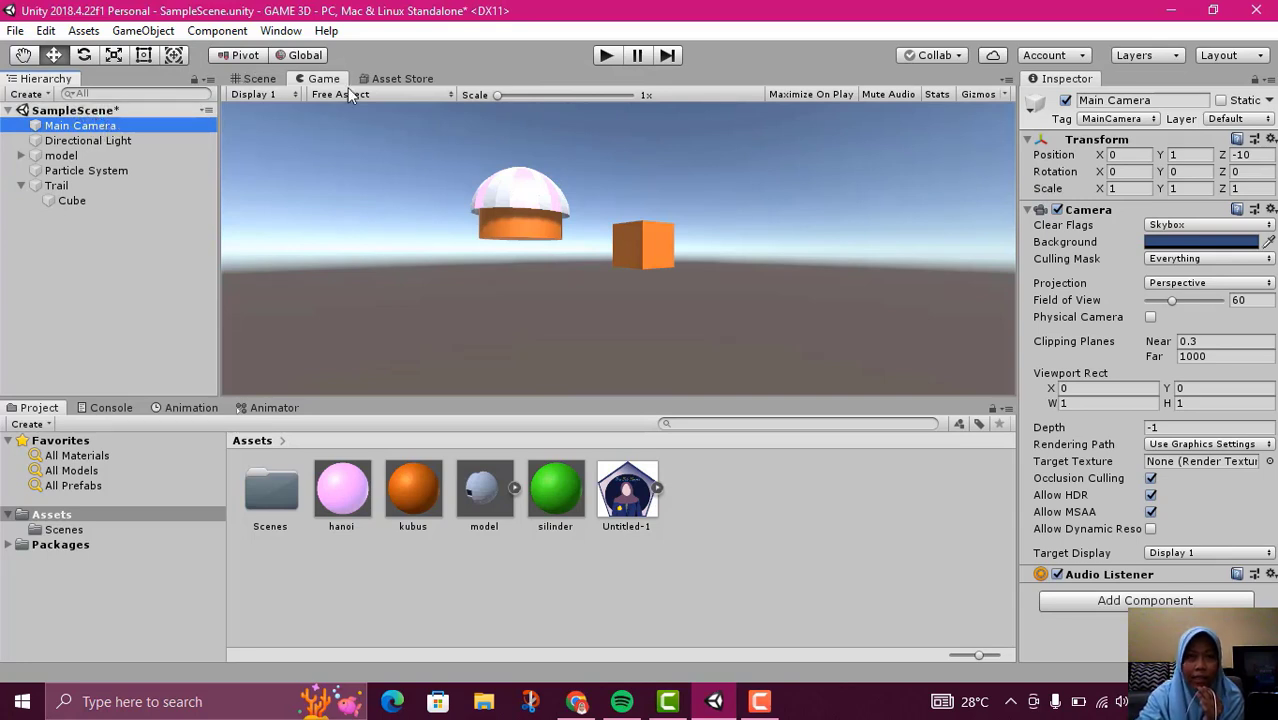
{"action": "right_click", "coordinate": [89, 131]}
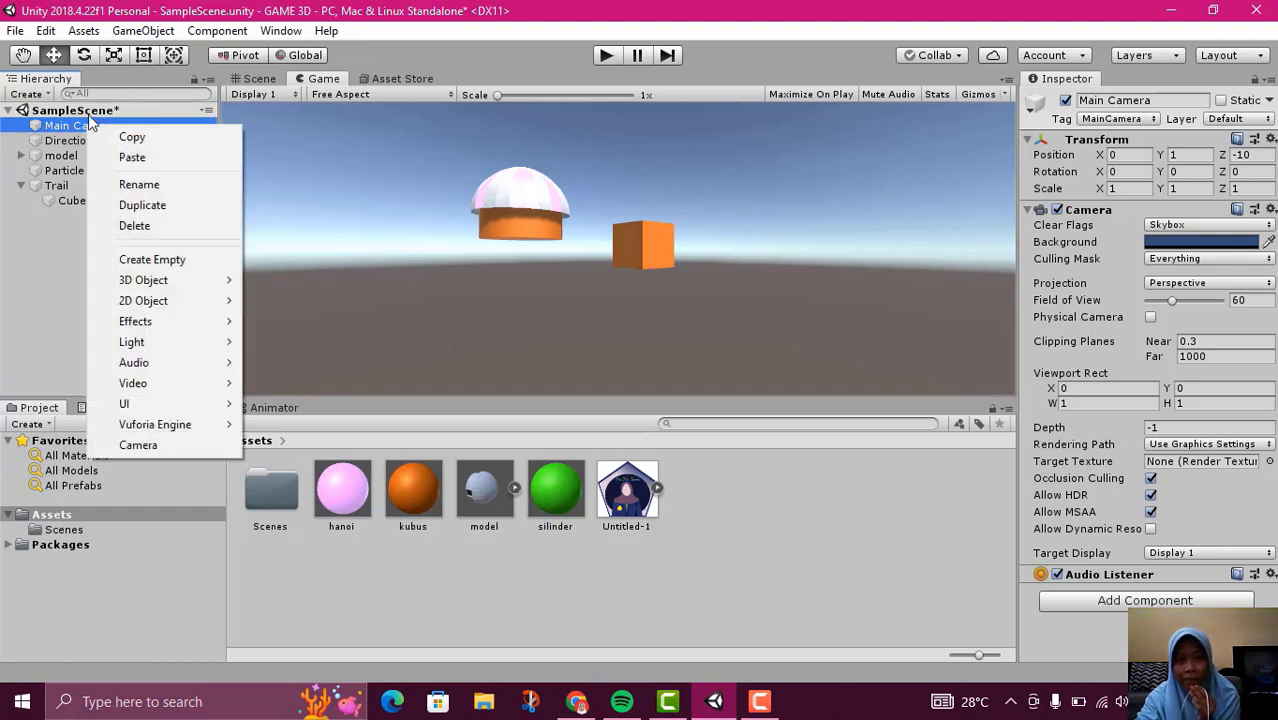
{"action": "left_click", "coordinate": [134, 226]}
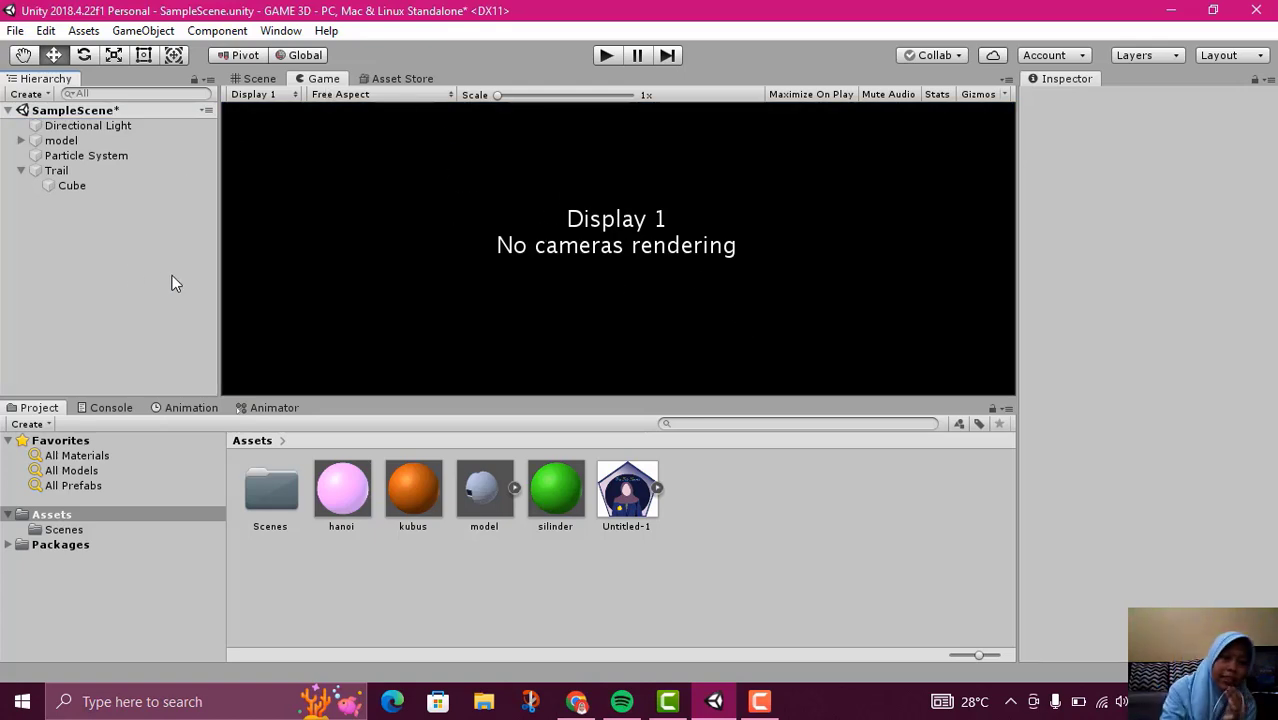
{"action": "key", "text": "ctrl+z"}
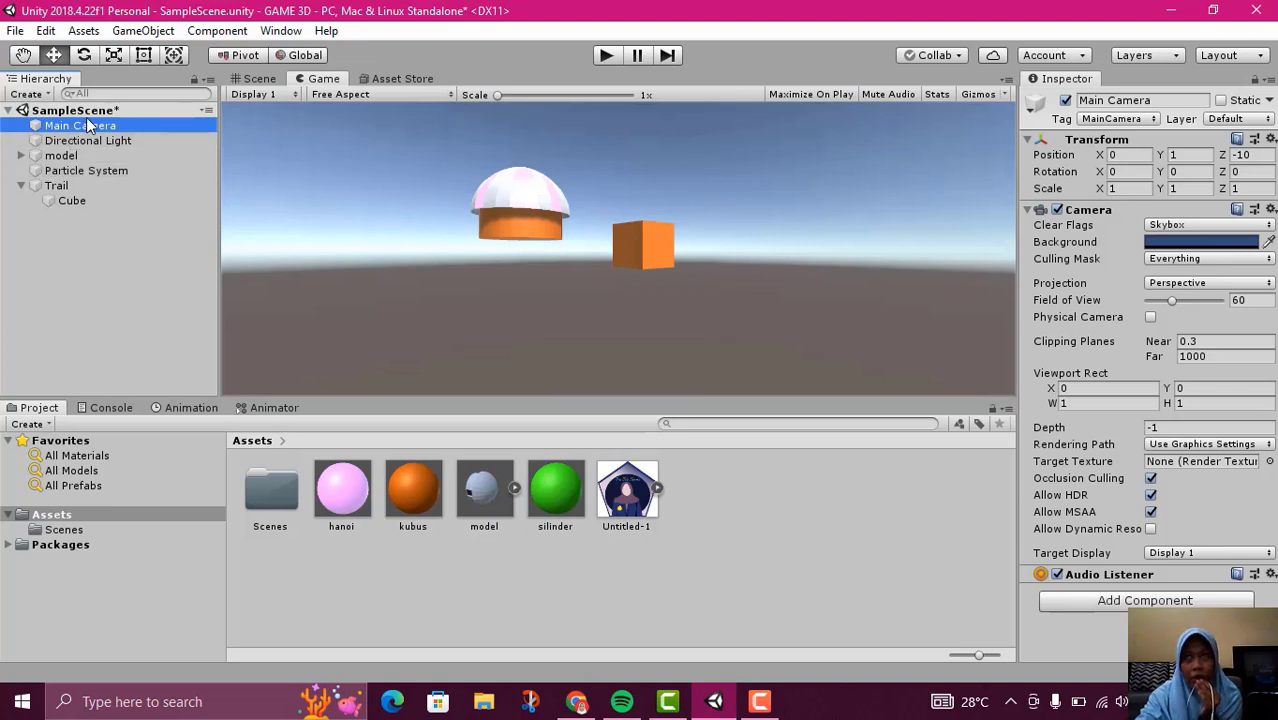
{"action": "right_click", "coordinate": [130, 286]}
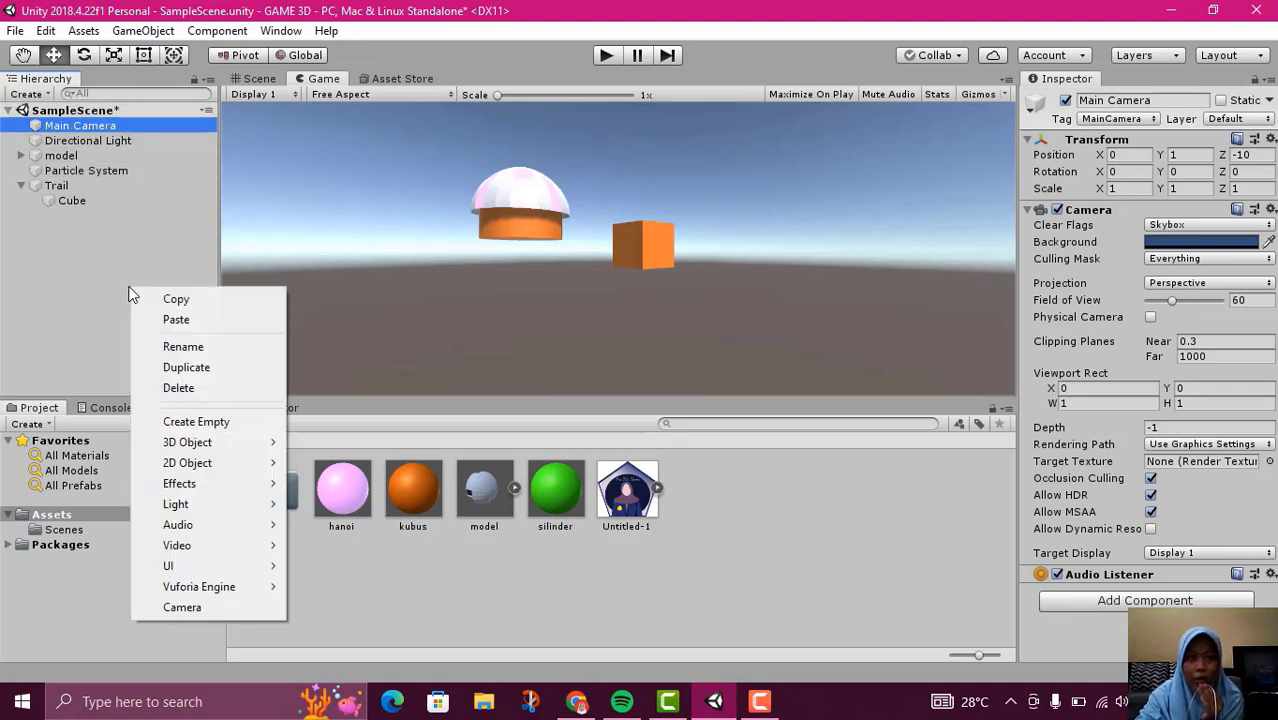
{"action": "mouse_move", "coordinate": [214, 590]}
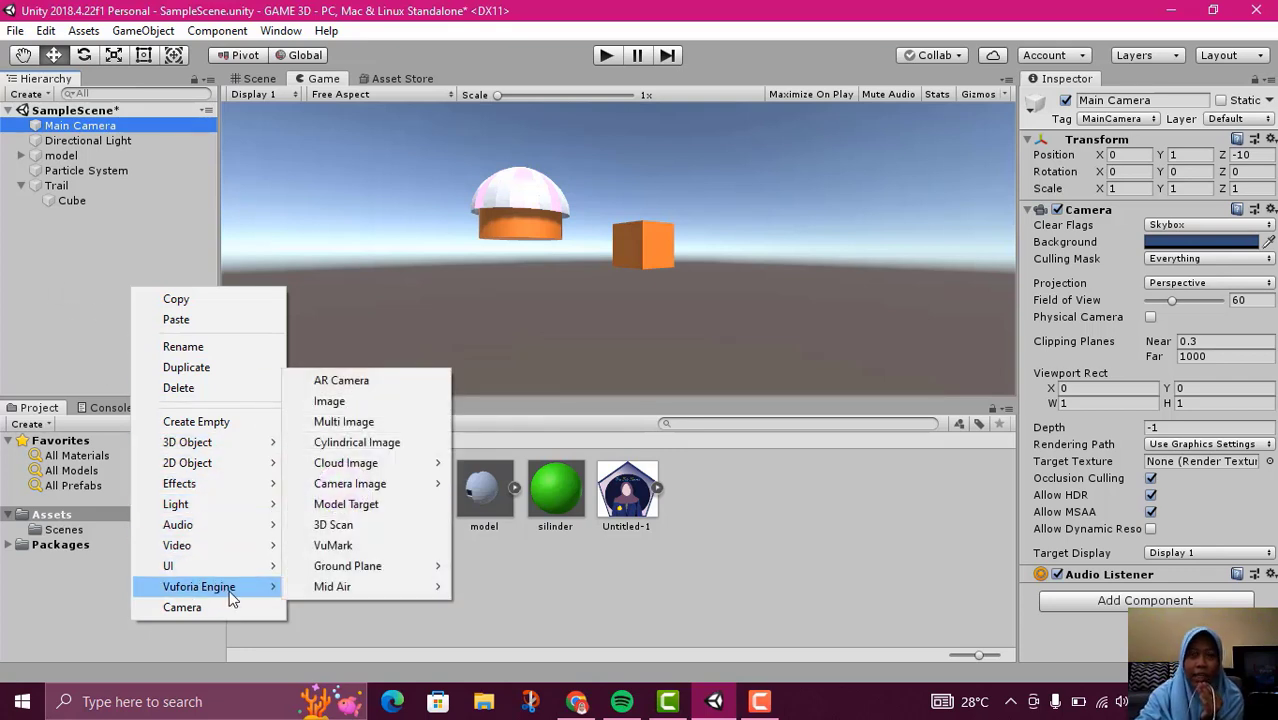
{"action": "left_click", "coordinate": [87, 232]}
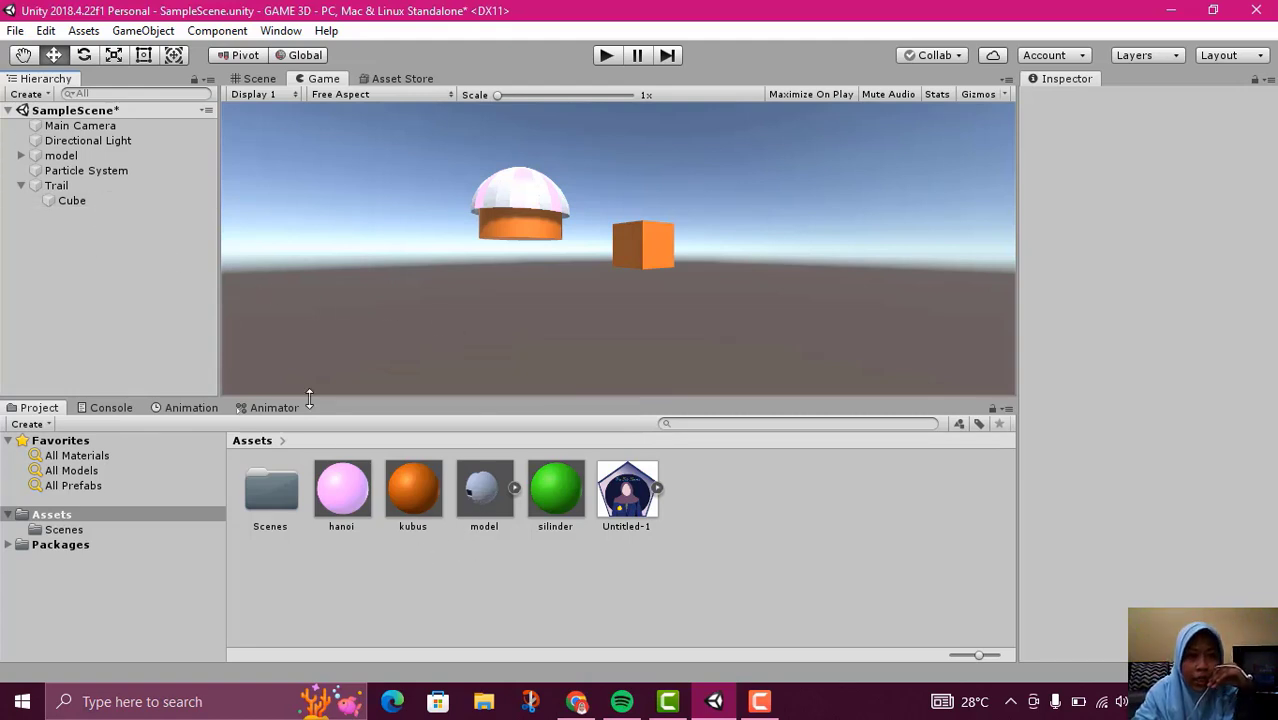
Inspect the Trail object in the Scene view, run the game to check its effect, and stop playback
{"action": "left_click", "coordinate": [70, 188]}
{"action": "left_click", "coordinate": [262, 79]}
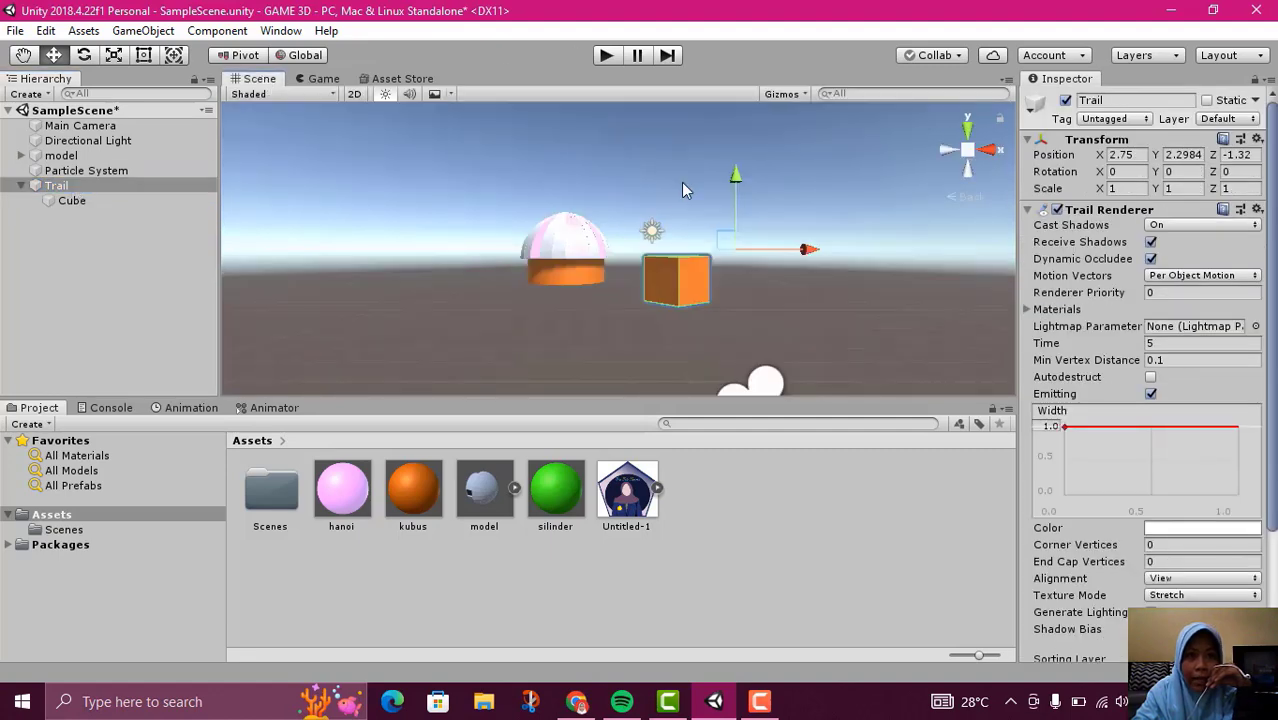
{"action": "left_click", "coordinate": [610, 56]}
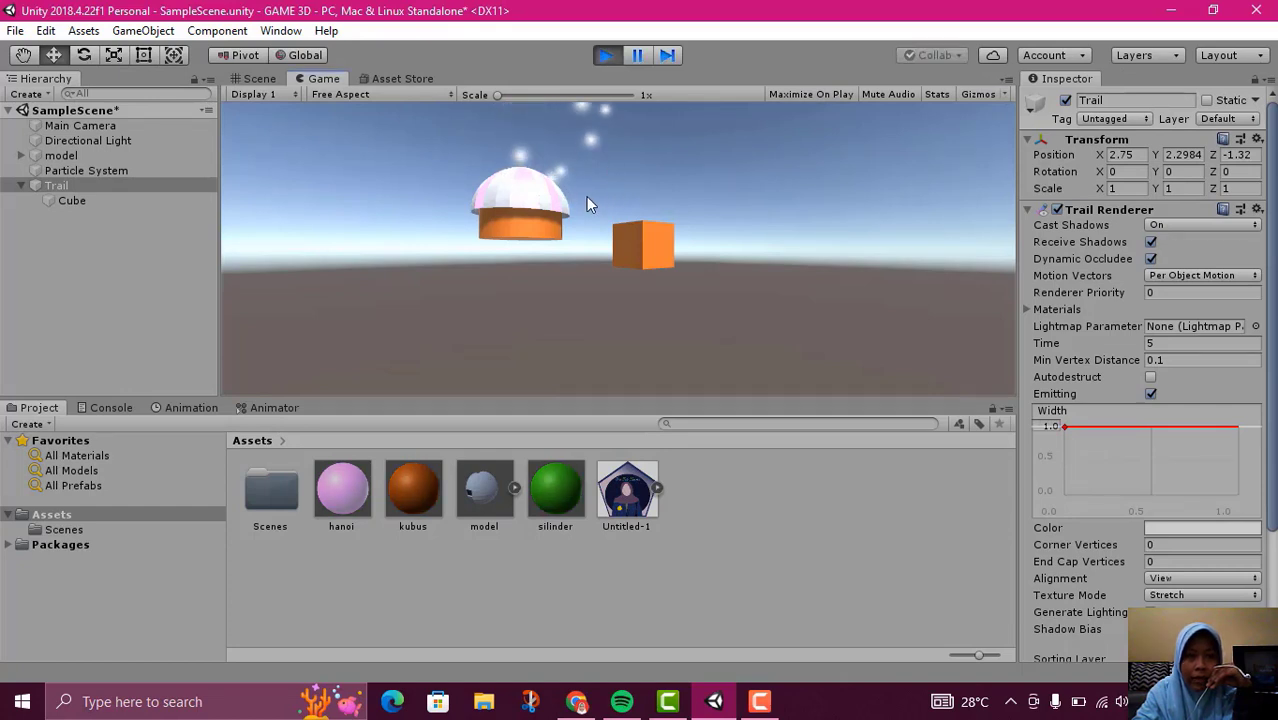
{"action": "left_click", "coordinate": [609, 55]}
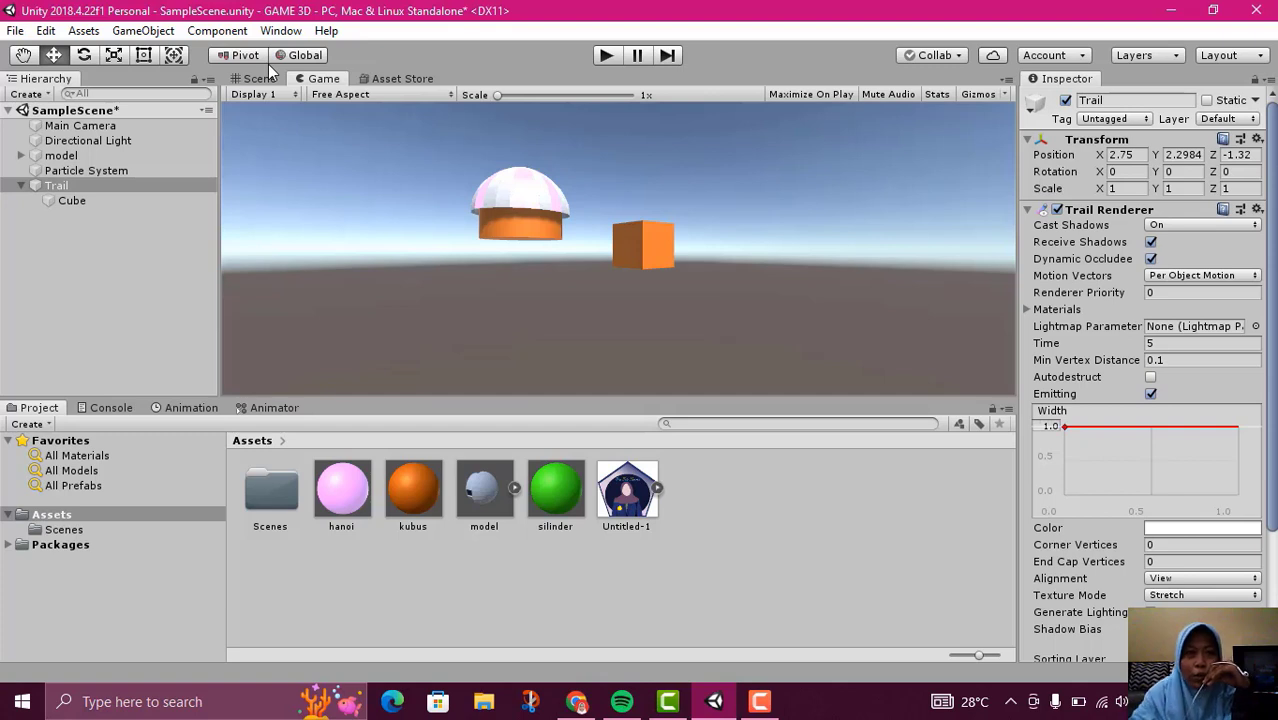
Review the Android platform options in the Build Settings and close the dialog
{"action": "left_click", "coordinate": [14, 31]}
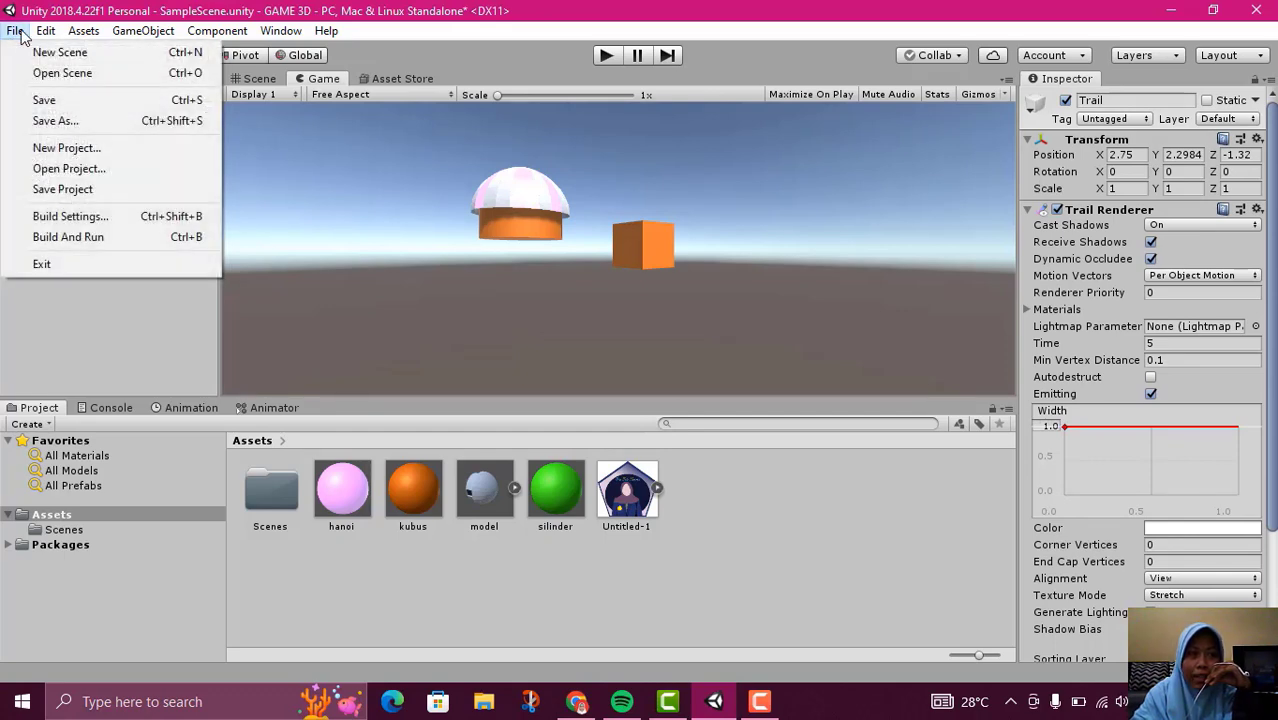
{"action": "left_click", "coordinate": [70, 217]}
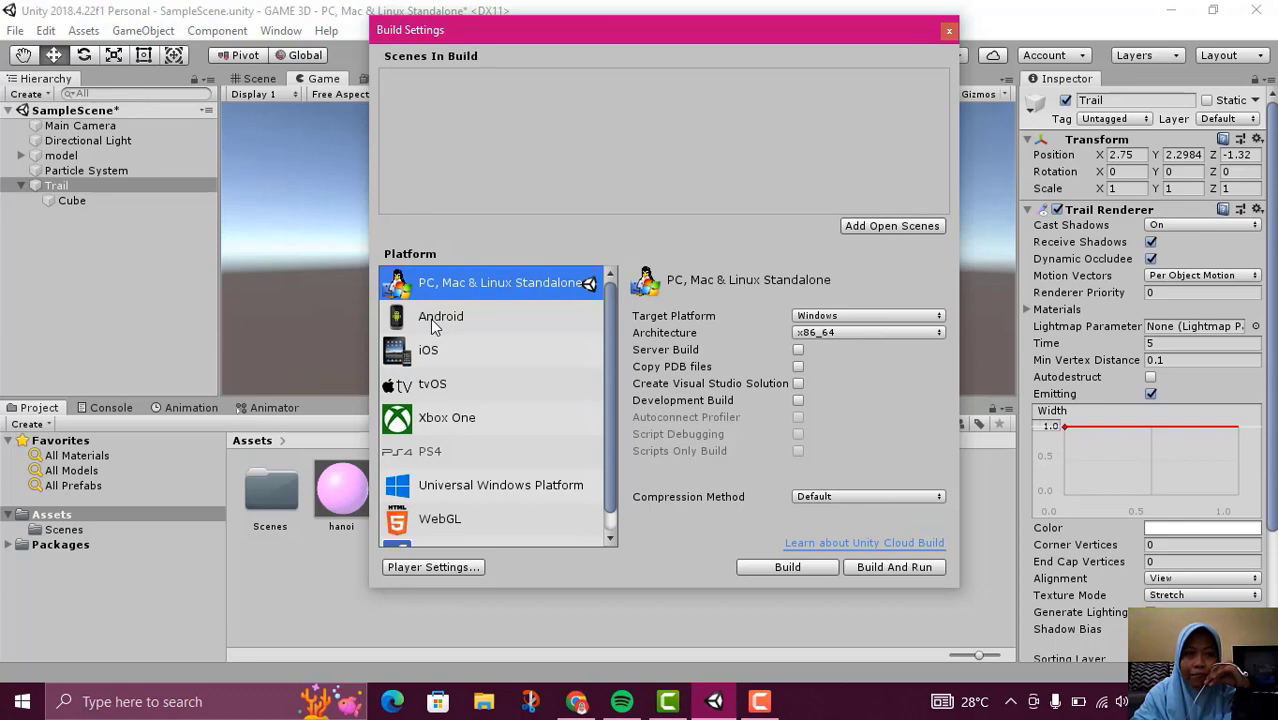
{"action": "left_click", "coordinate": [430, 319]}
{"action": "left_click", "coordinate": [434, 313]}
{"action": "left_click", "coordinate": [437, 315]}
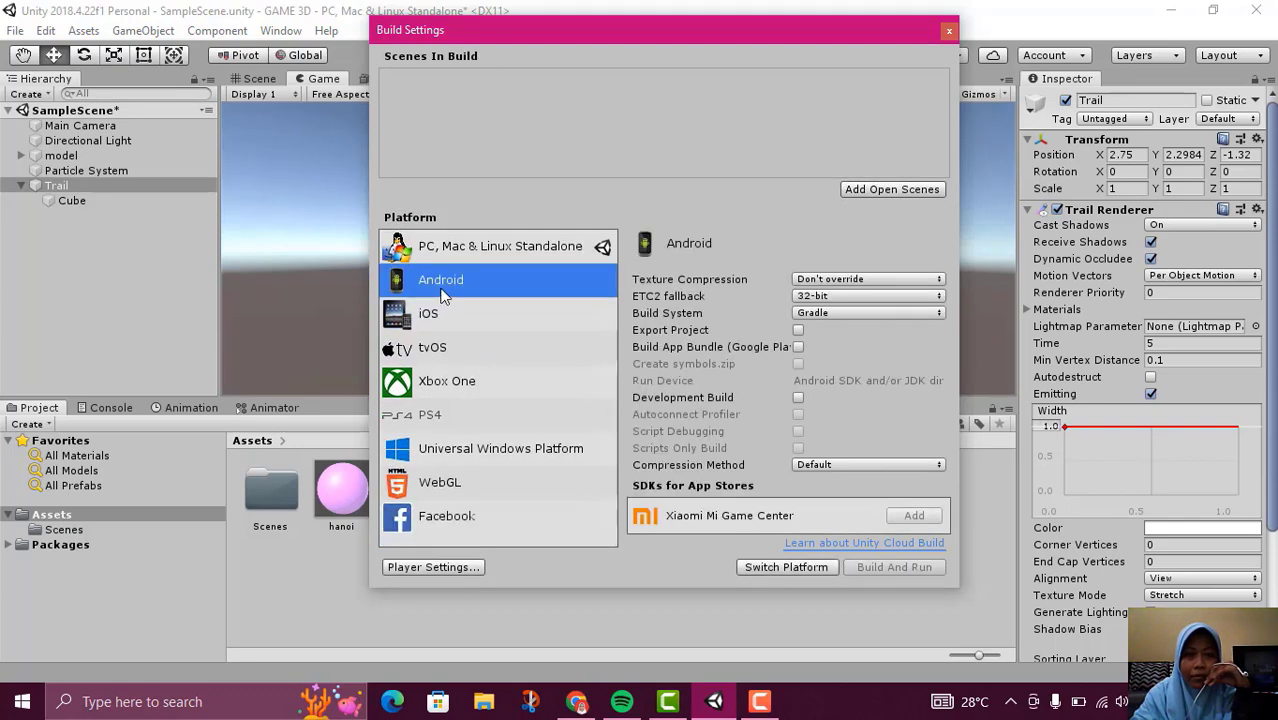
{"action": "left_click", "coordinate": [947, 29]}
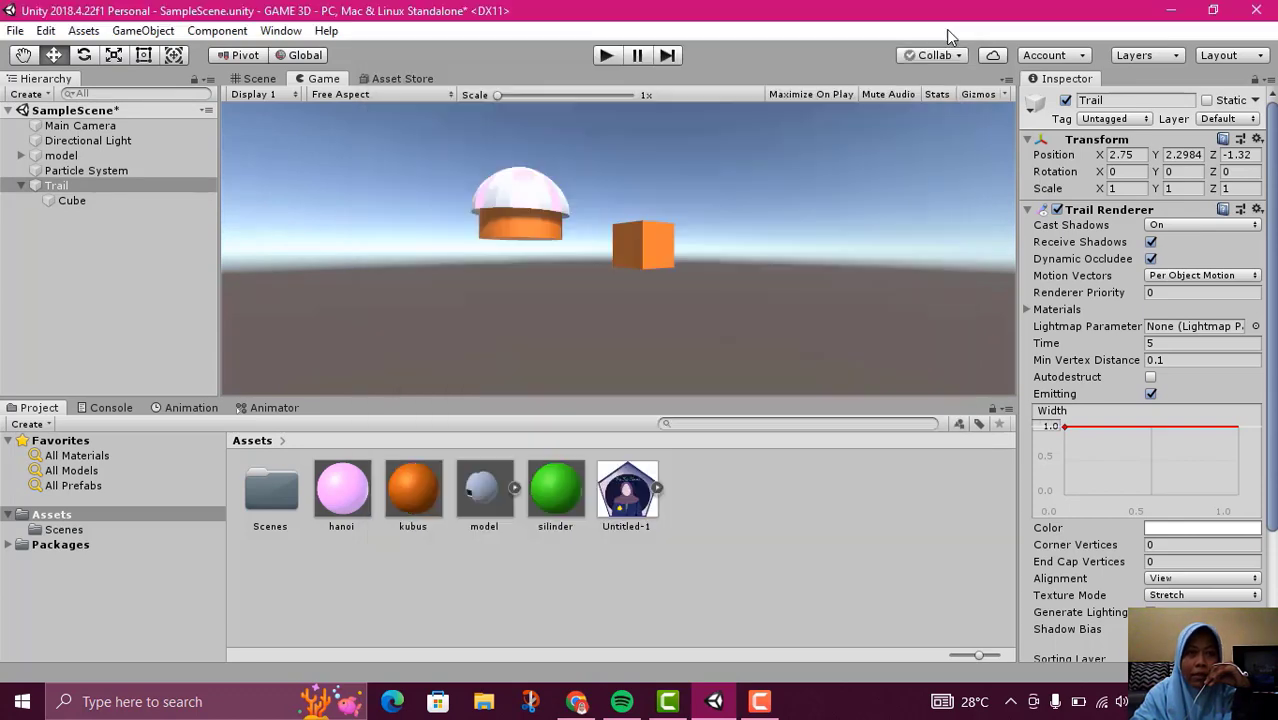
Save the changes to SampleScene
{"action": "left_click", "coordinate": [70, 111]}
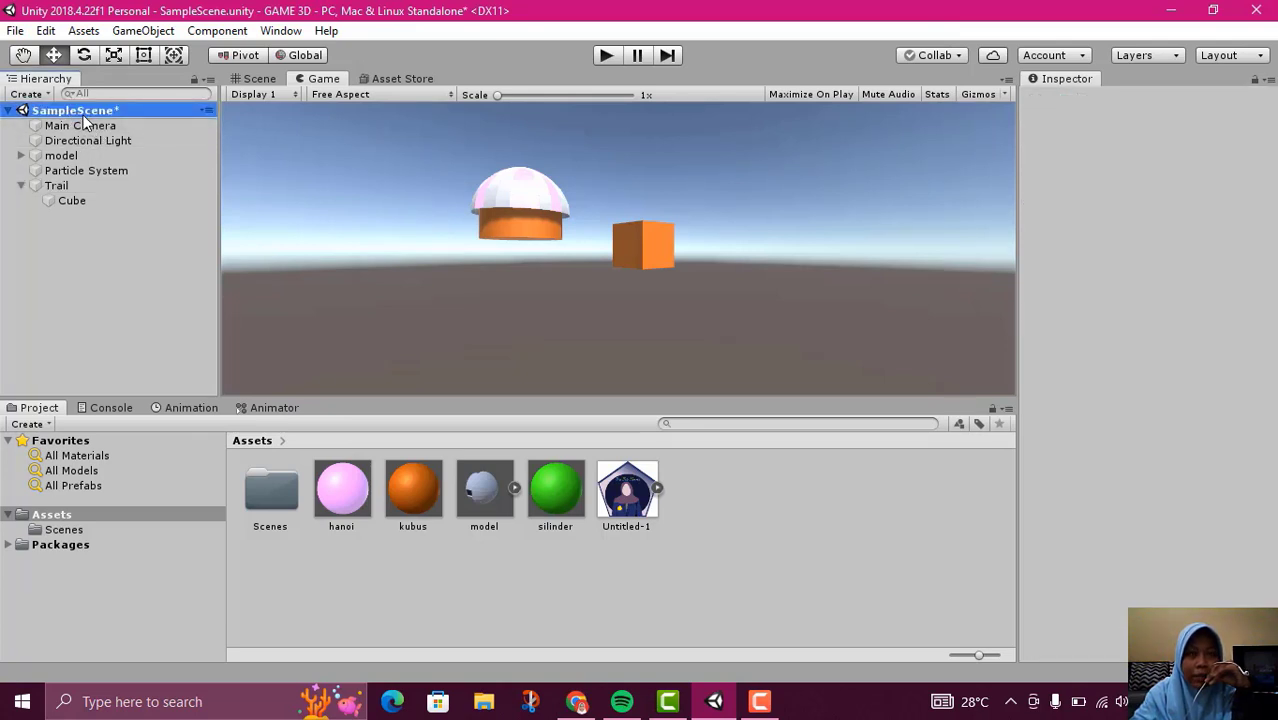
{"action": "right_click", "coordinate": [84, 117]}
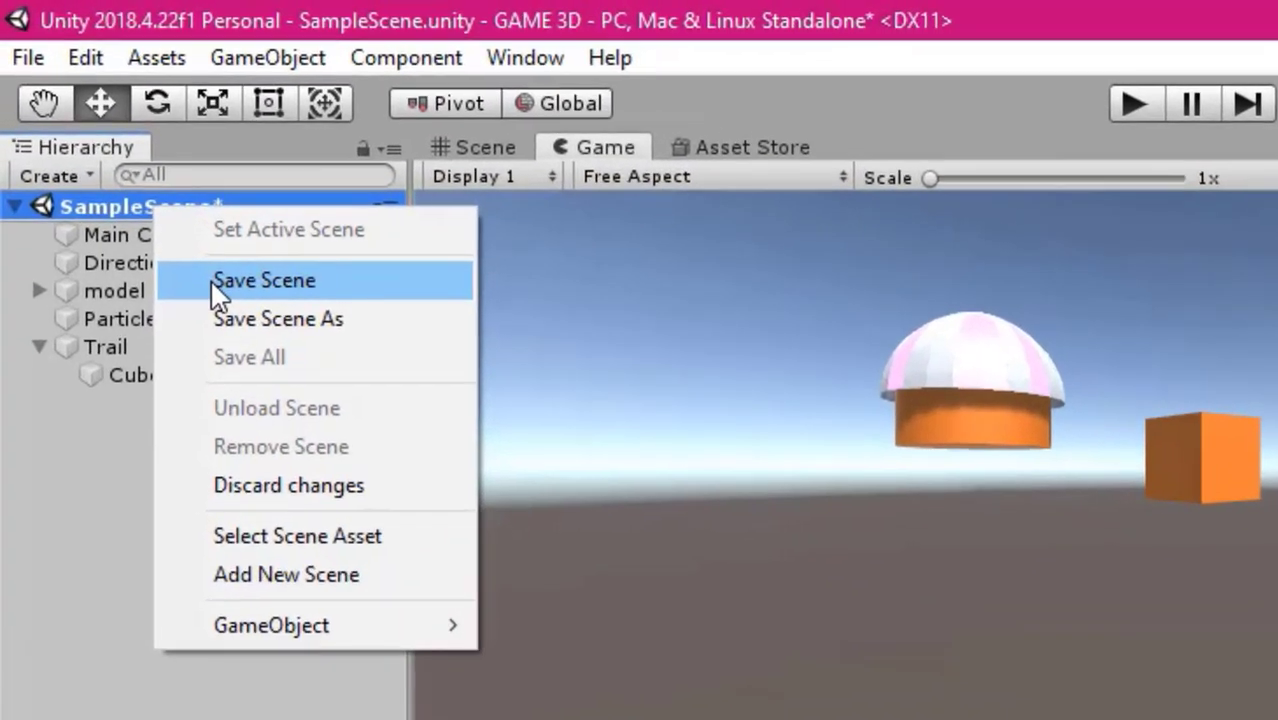
{"action": "left_click", "coordinate": [210, 279]}
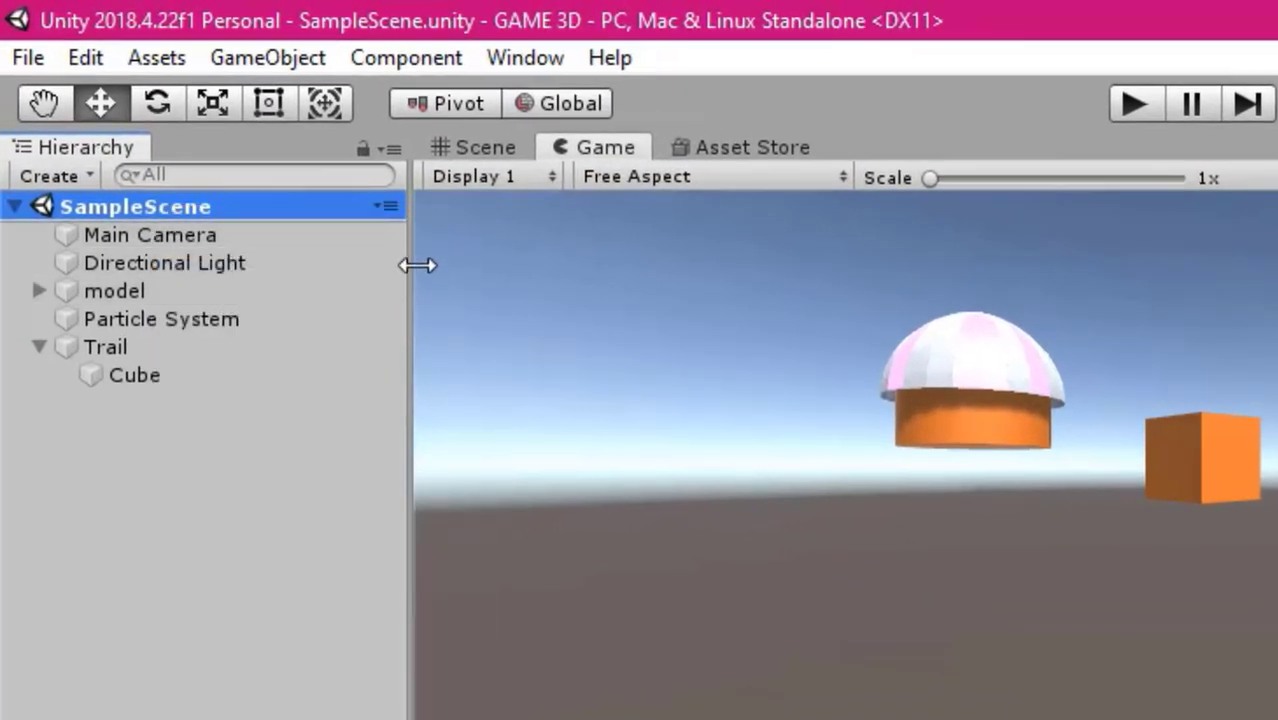
{"action": "right_click", "coordinate": [126, 212]}
{"action": "left_click", "coordinate": [189, 289]}
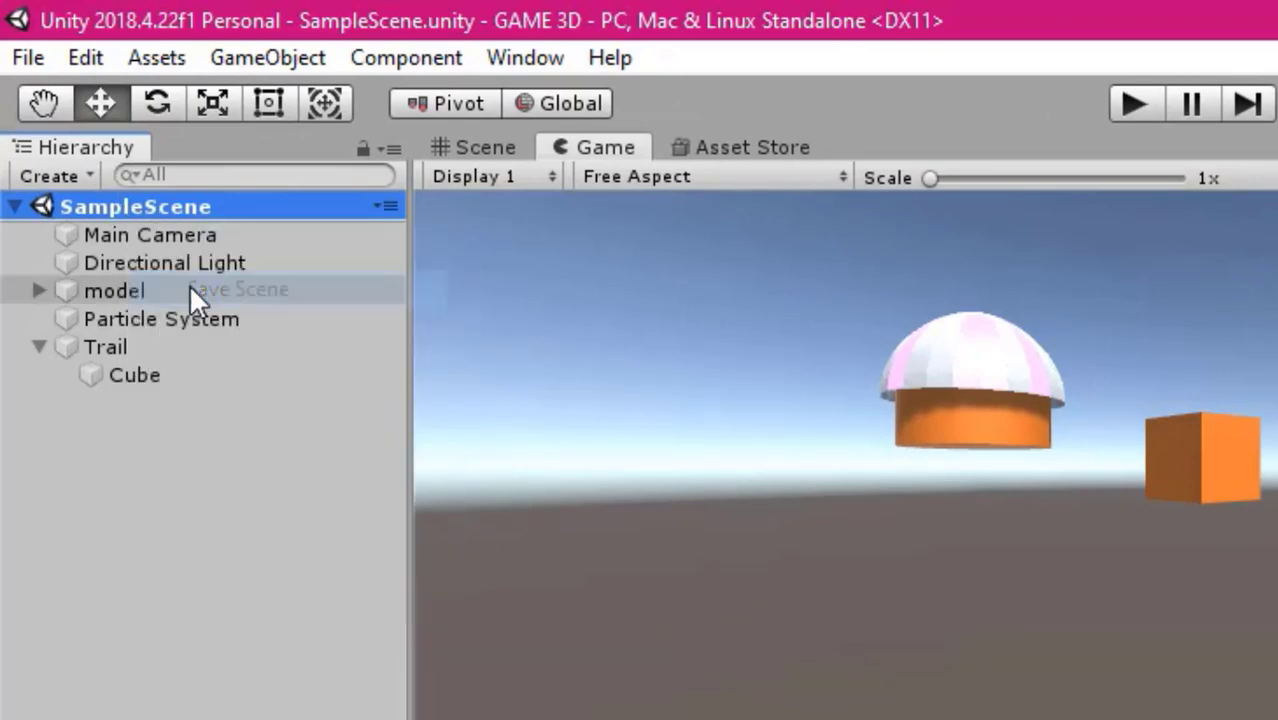
Save a copy of the scene as awal.unity in the project's Assets/Scenes folder
{"action": "right_click", "coordinate": [149, 208]}
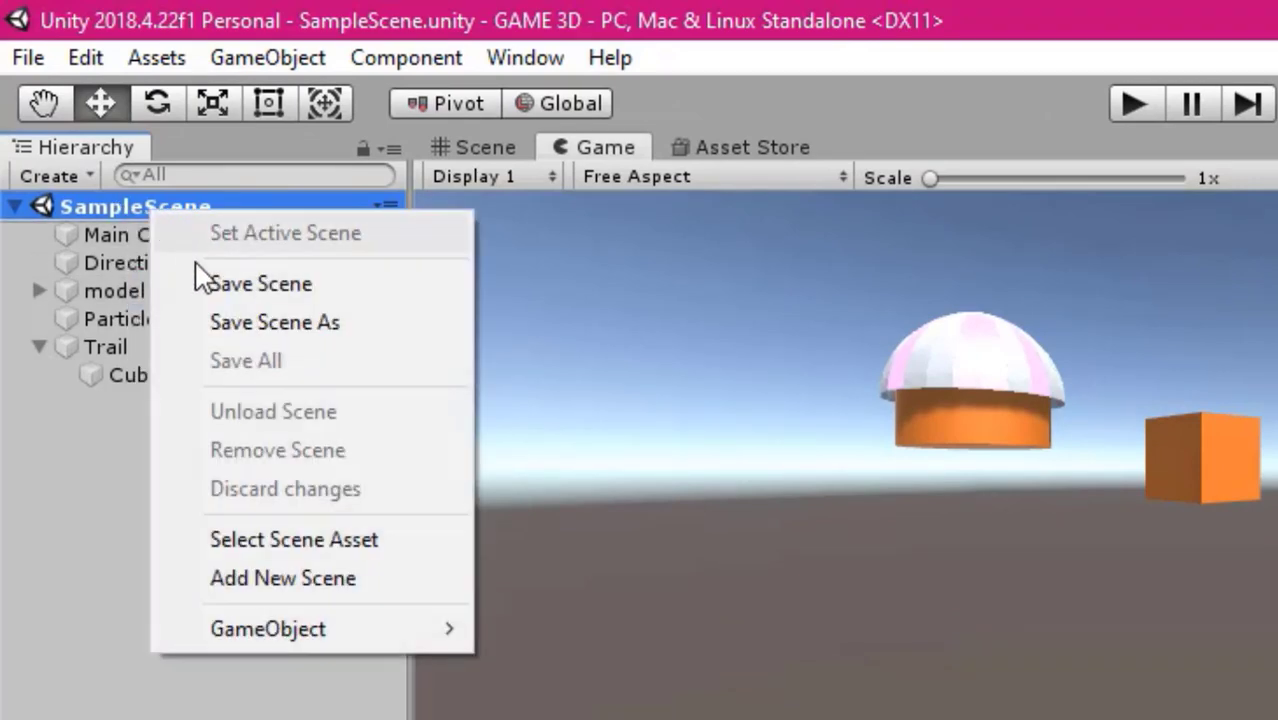
{"action": "left_click", "coordinate": [230, 321]}
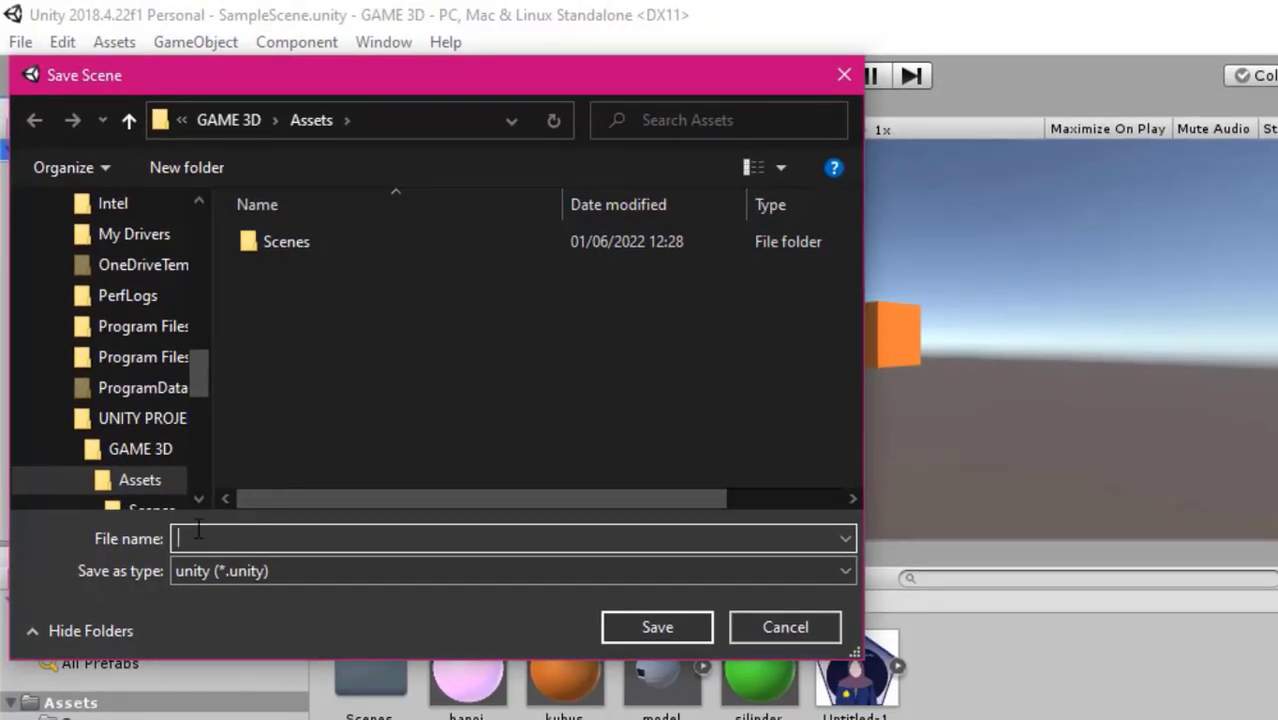
{"action": "type", "text": "sat"}
{"action": "double_click", "coordinate": [321, 240]}
{"action": "left_click", "coordinate": [322, 240]}
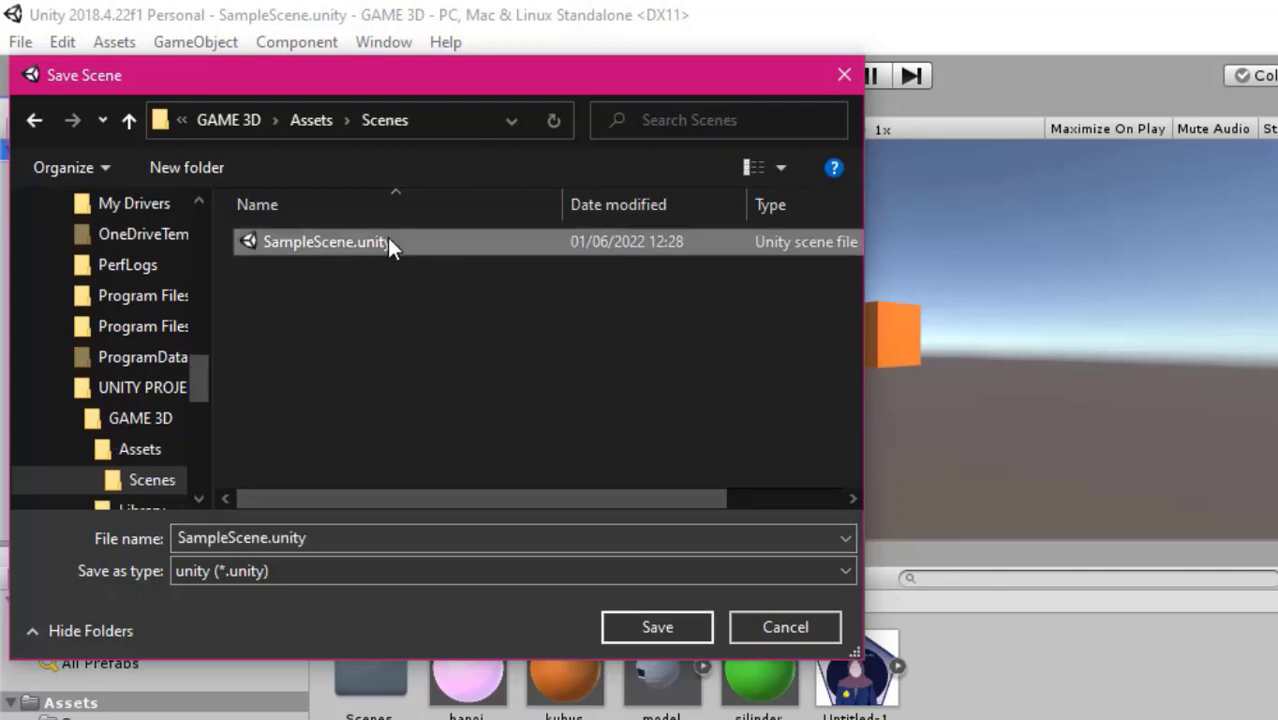
{"action": "left_click", "coordinate": [268, 538]}
{"action": "left_click_drag", "start_coordinate": [220, 538], "coordinate": [165, 532]}
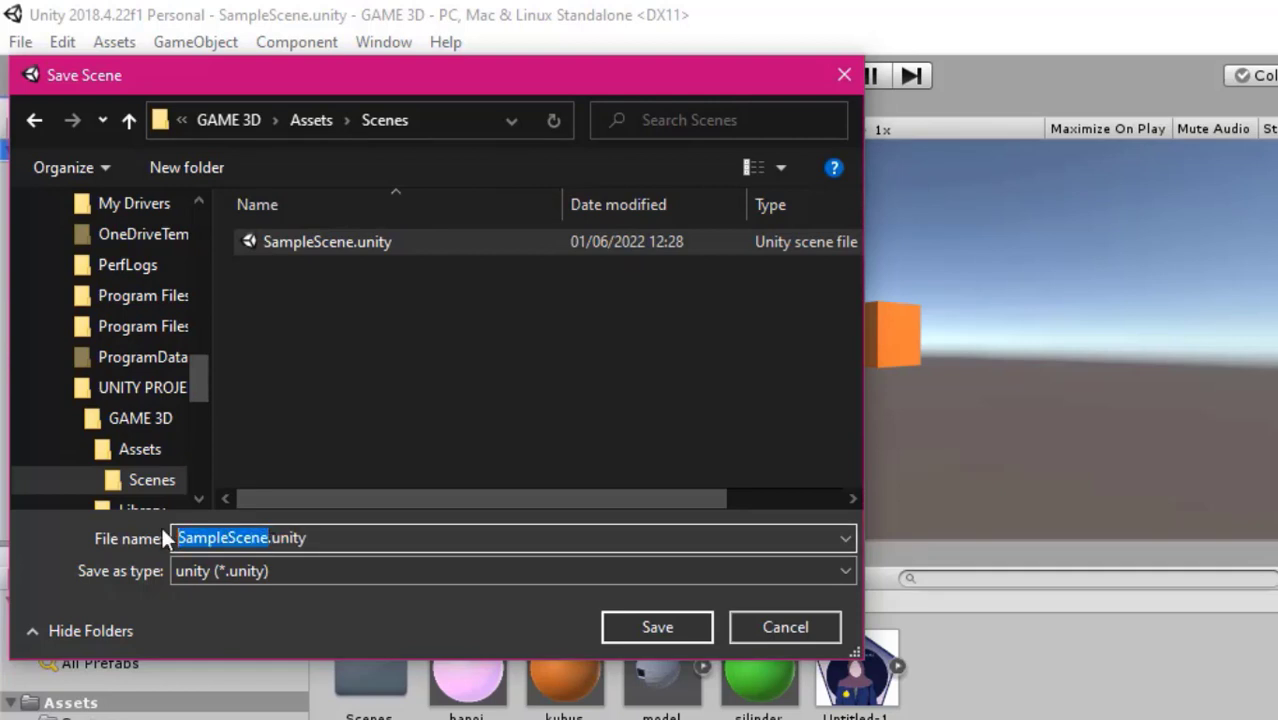
{"action": "key", "text": "BackSpace"}
{"action": "type", "text": "wal"}
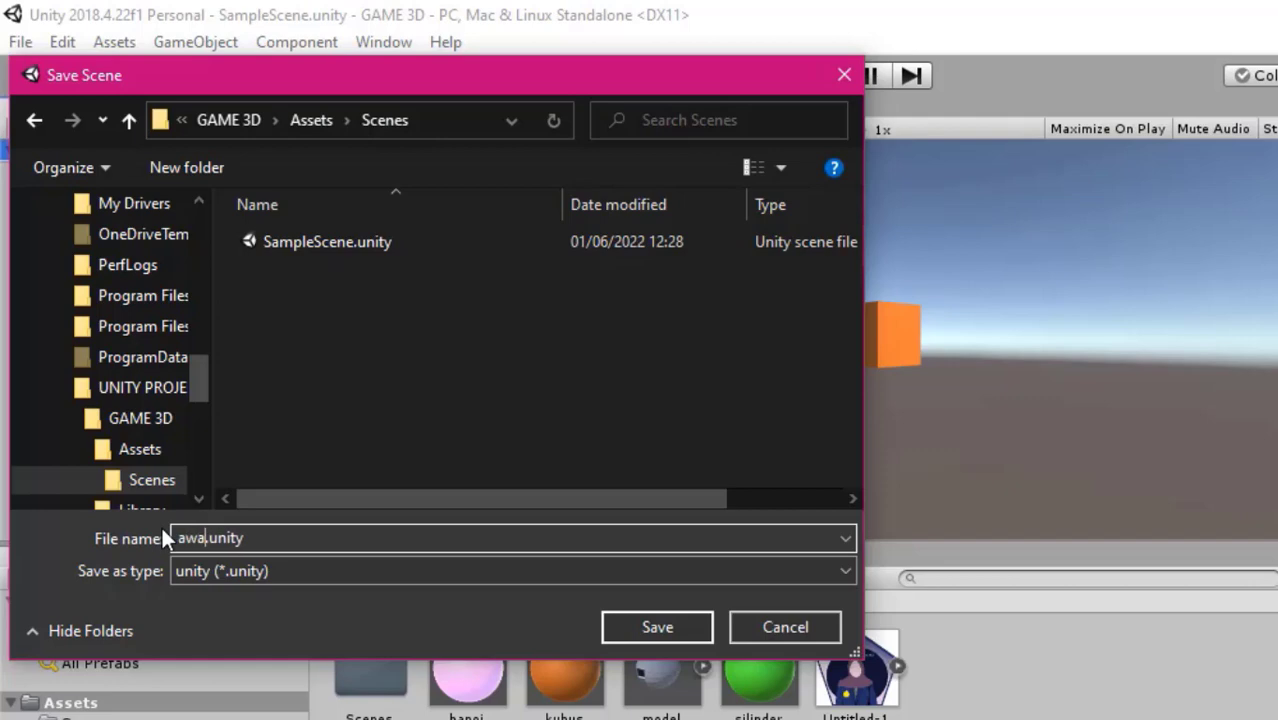
{"action": "left_click", "coordinate": [645, 626]}
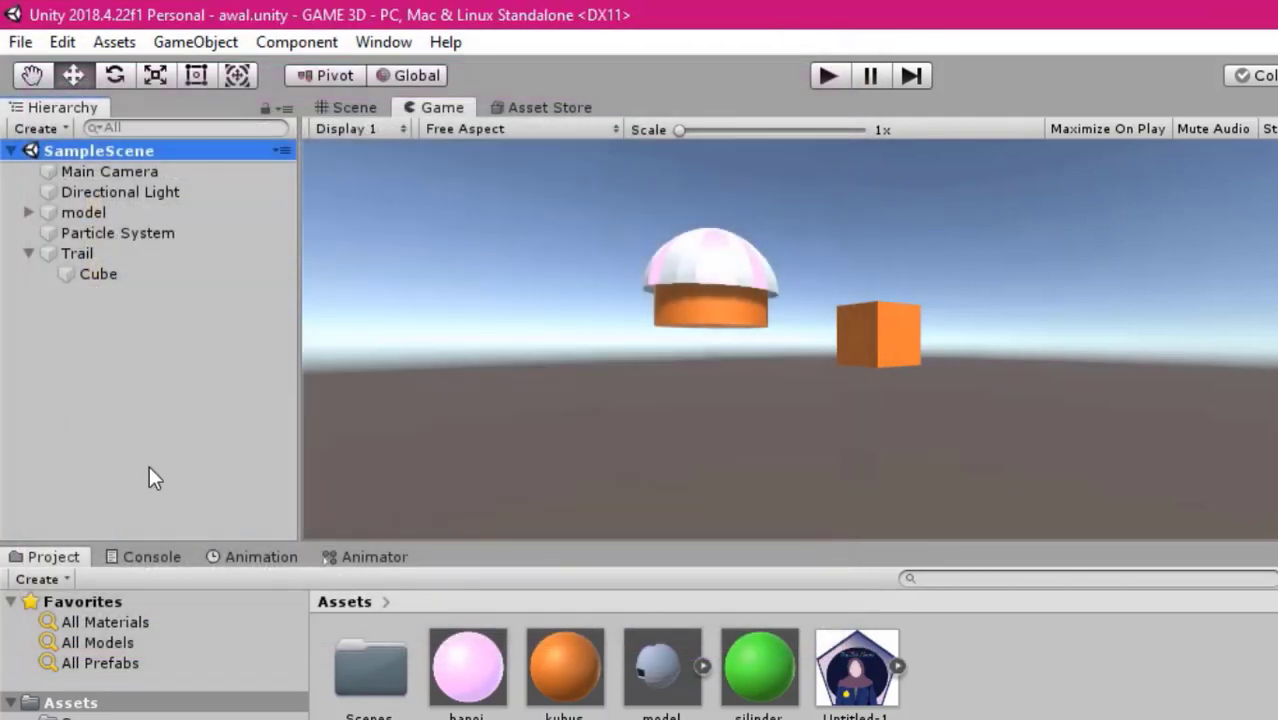
Add the open awal scene to the Scenes In Build list in the Build Settings
{"action": "left_click", "coordinate": [20, 42]}
{"action": "left_click", "coordinate": [161, 300]}
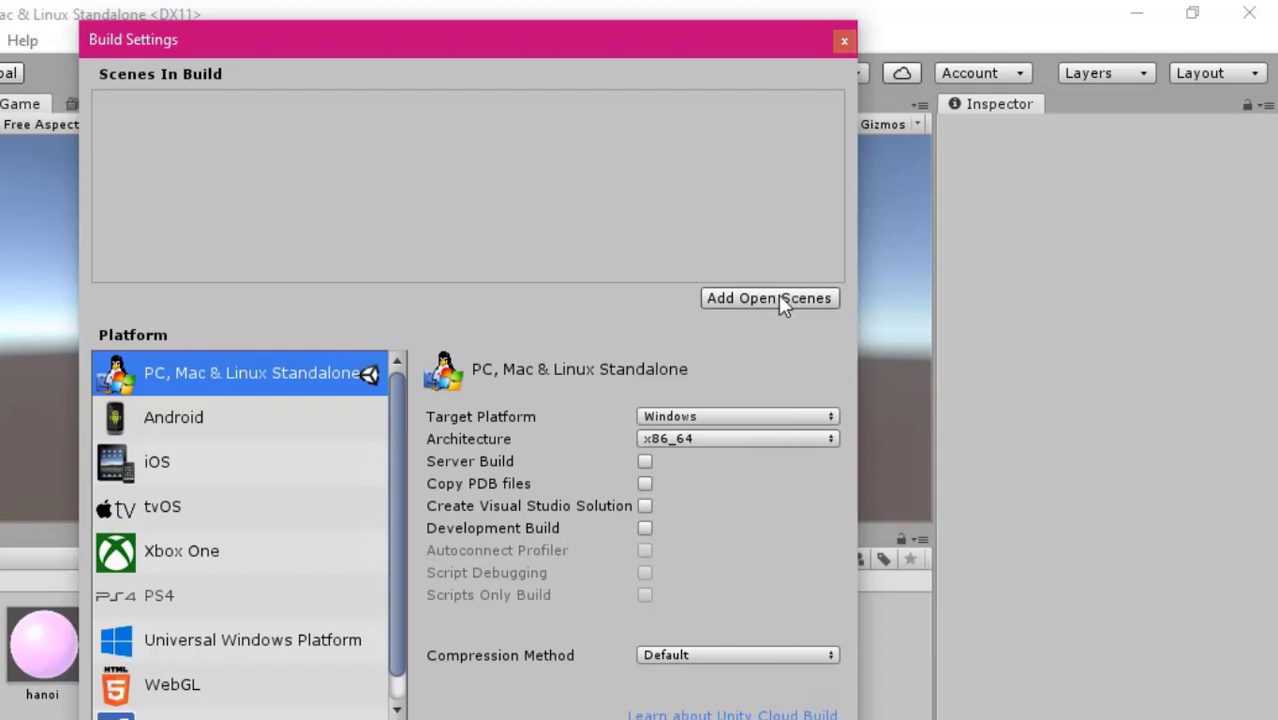
{"action": "left_click", "coordinate": [779, 297]}
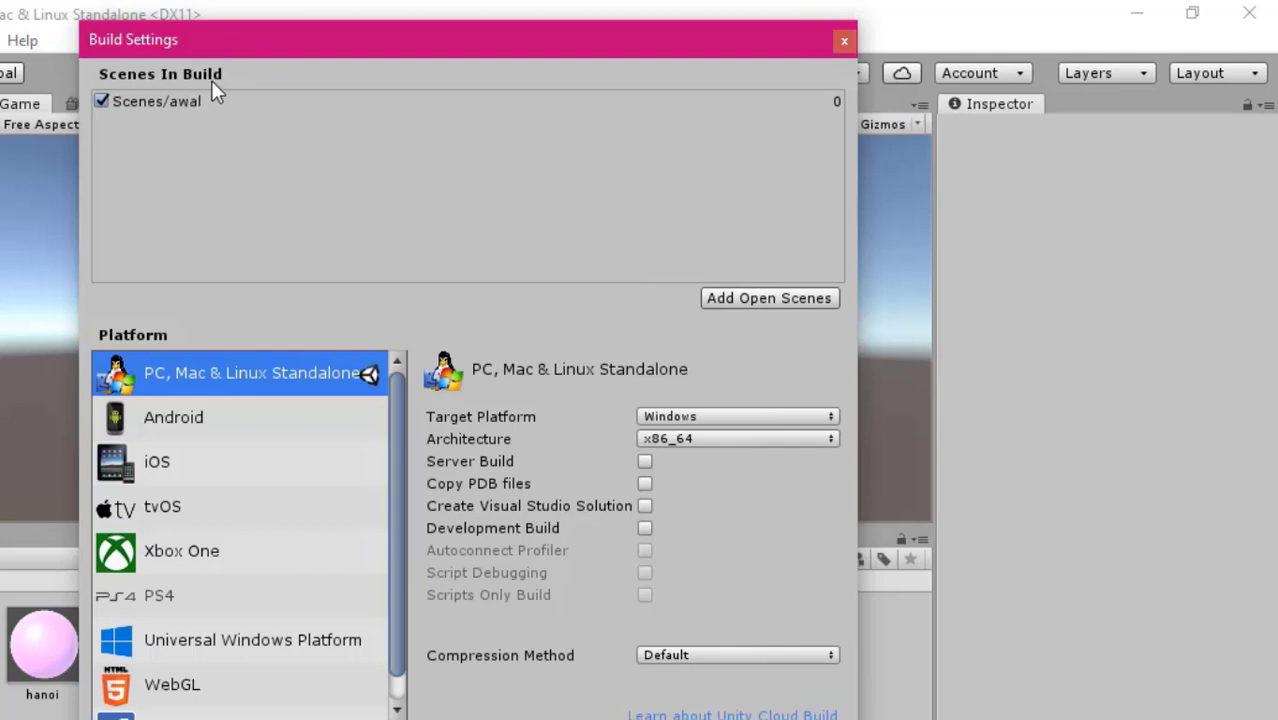
Switch the project's build platform to Android
{"action": "left_click", "coordinate": [173, 420]}
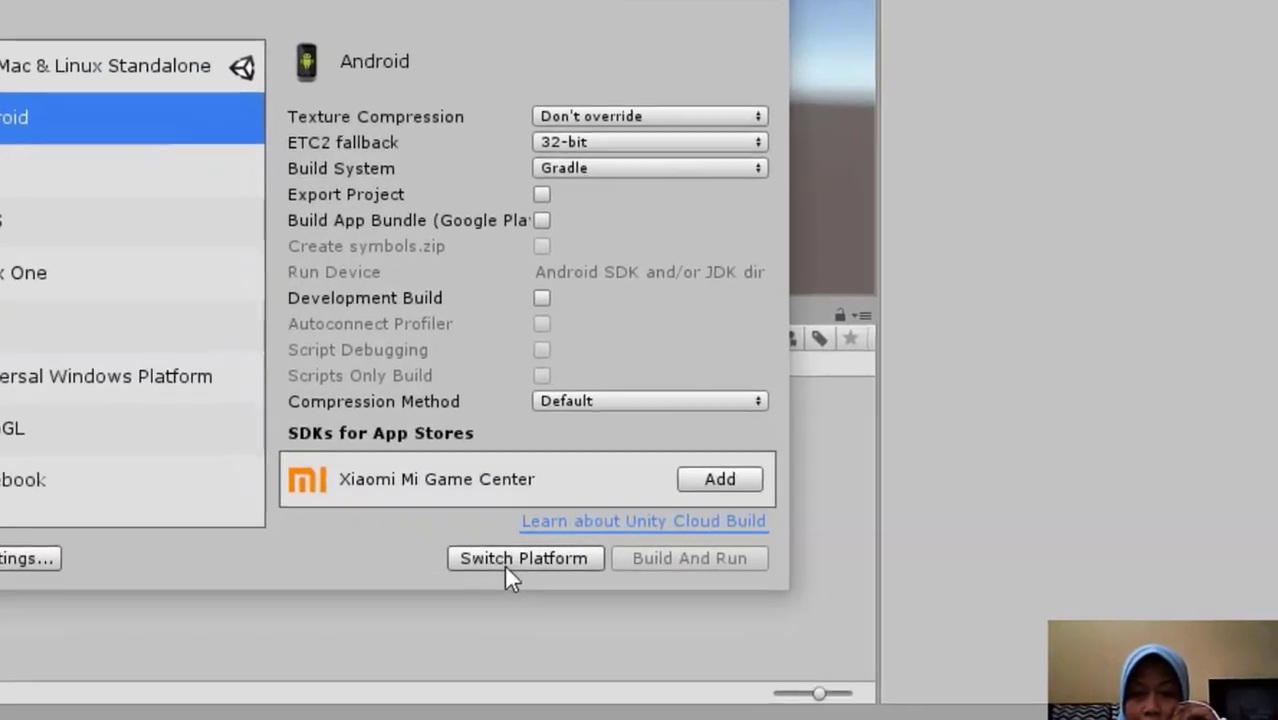
{"action": "left_click", "coordinate": [701, 604]}
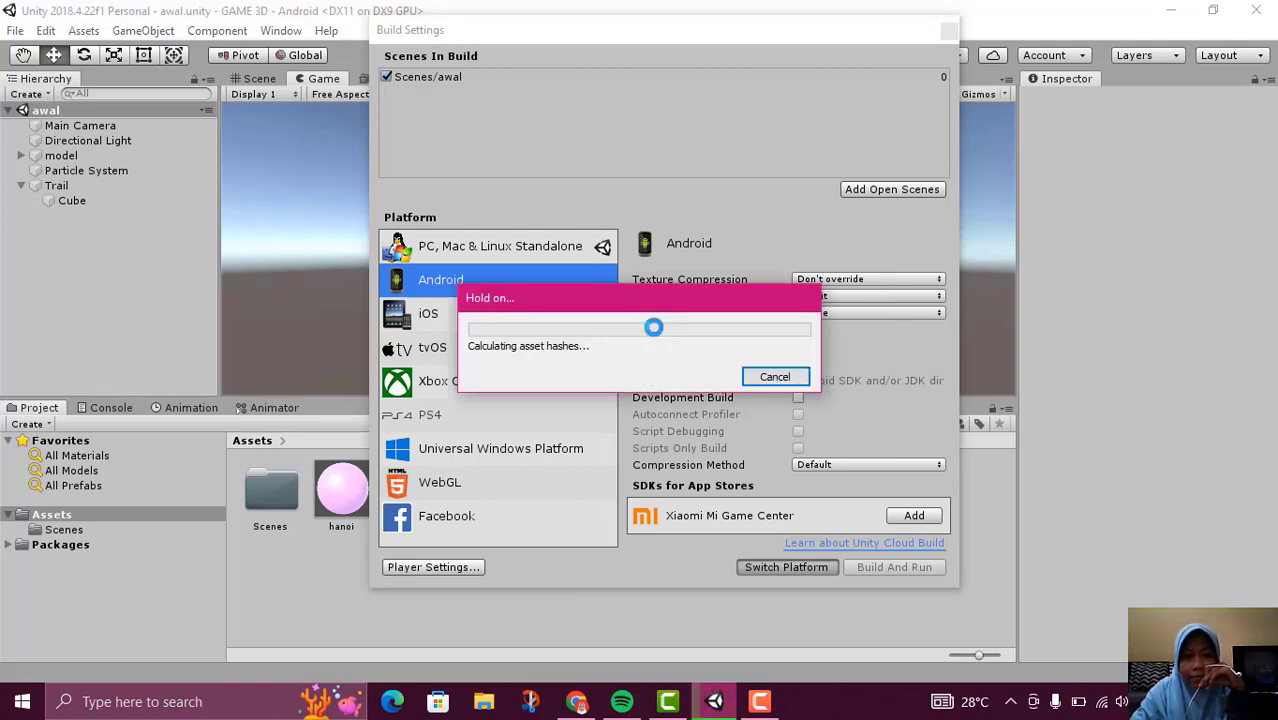
{"action": "left_click", "coordinate": [760, 567]}
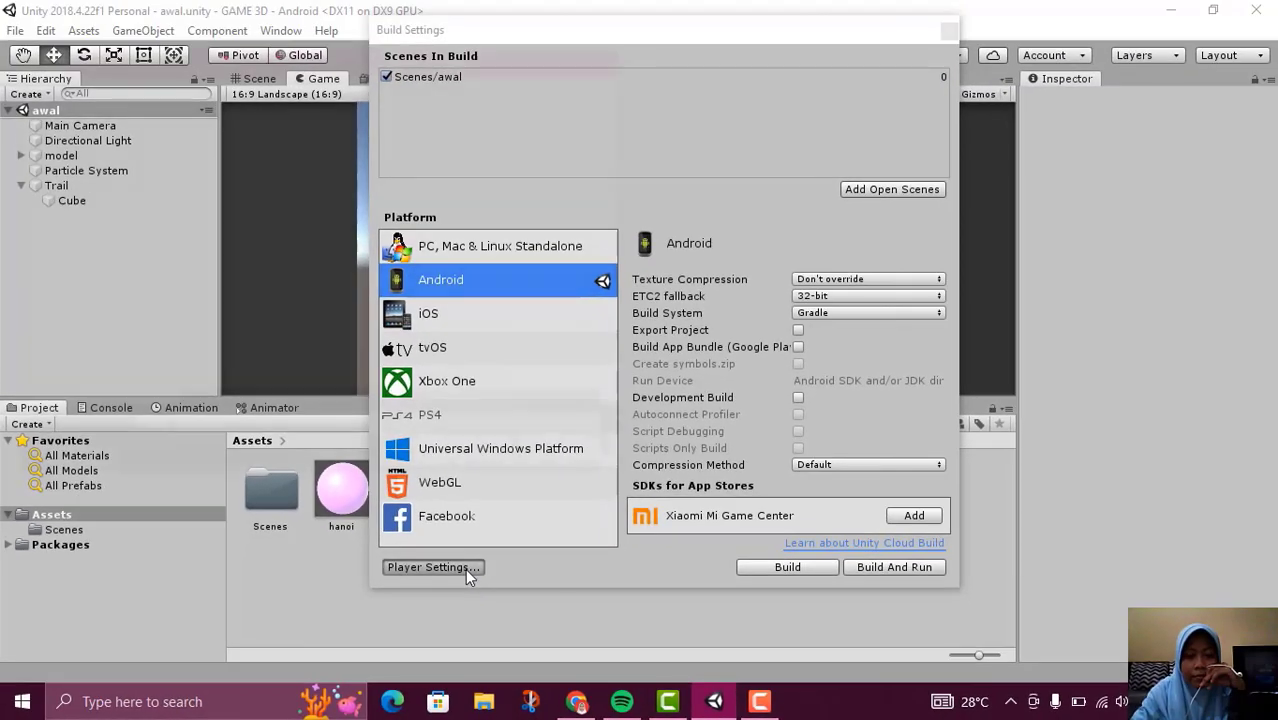
Open the Player Settings without choosing an Android SDK directory, reselect the Android platform and close the Build Settings
{"action": "left_click", "coordinate": [505, 556]}
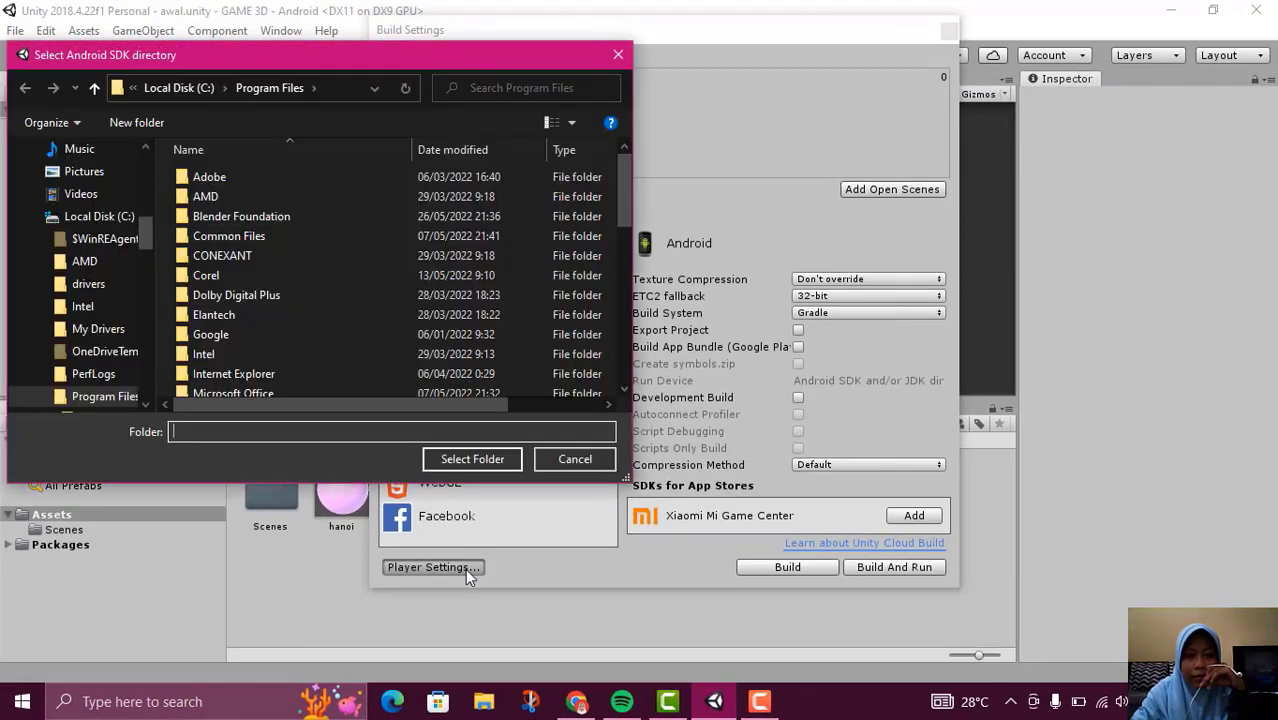
{"action": "left_click", "coordinate": [575, 459]}
{"action": "left_click", "coordinate": [549, 455]}
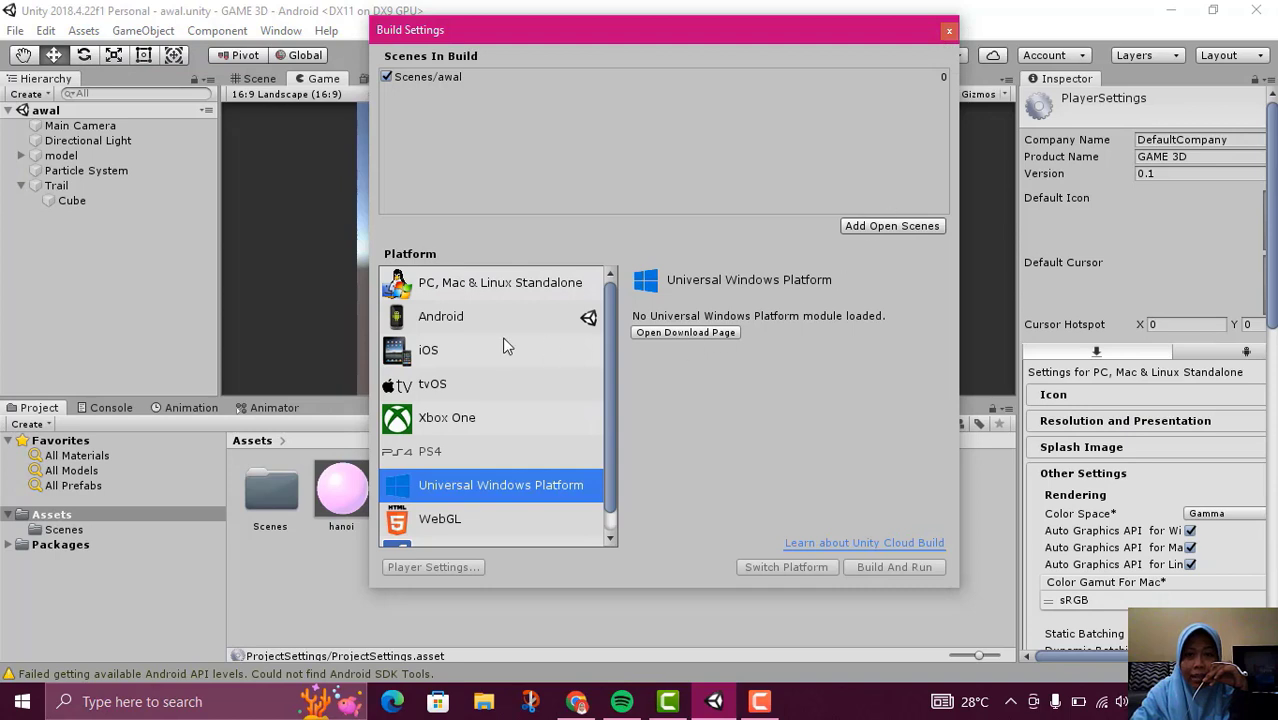
{"action": "left_click", "coordinate": [475, 316]}
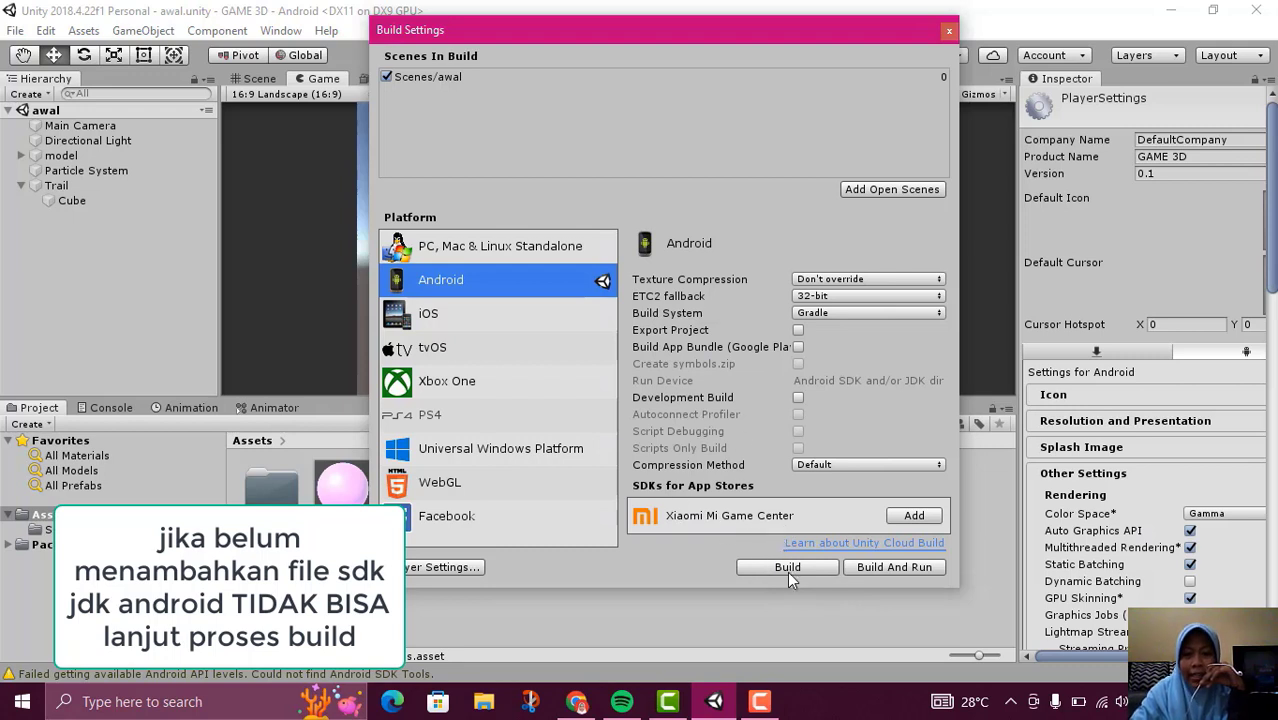
{"action": "left_click", "coordinate": [953, 33]}
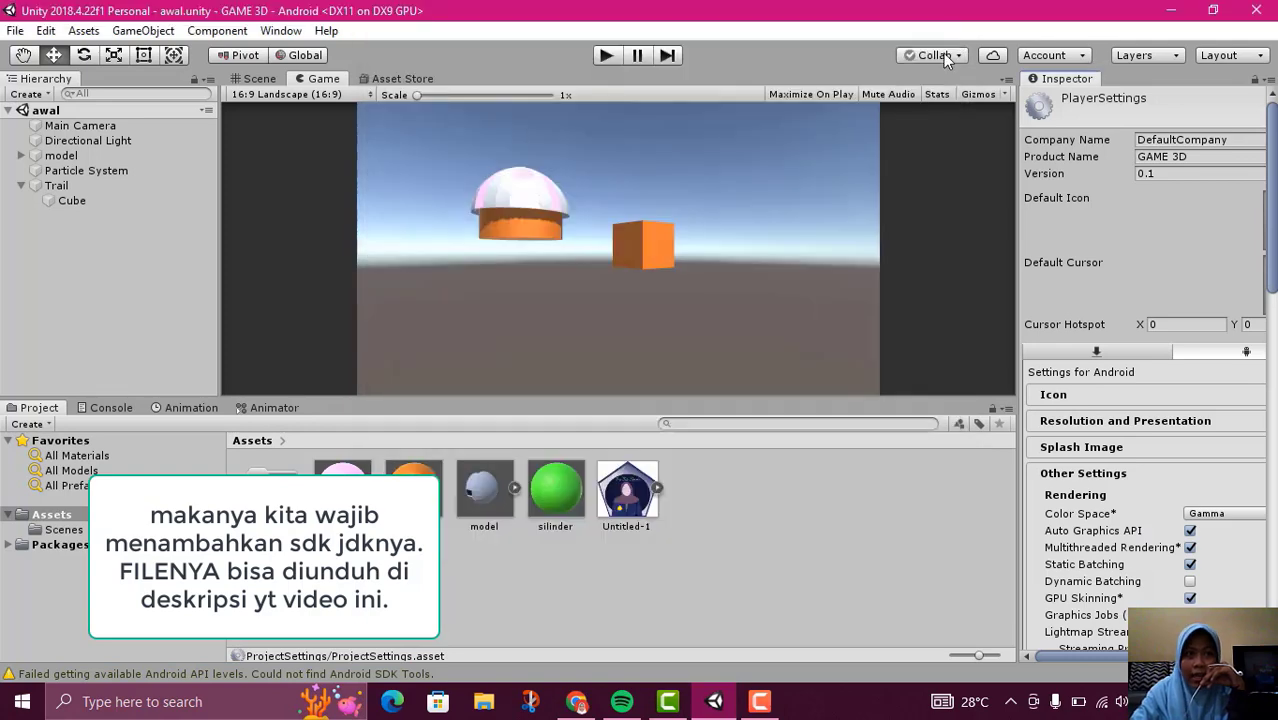
Open the External Tools preferences and start browsing for the Android SDK directory
{"action": "left_click", "coordinate": [47, 31]}
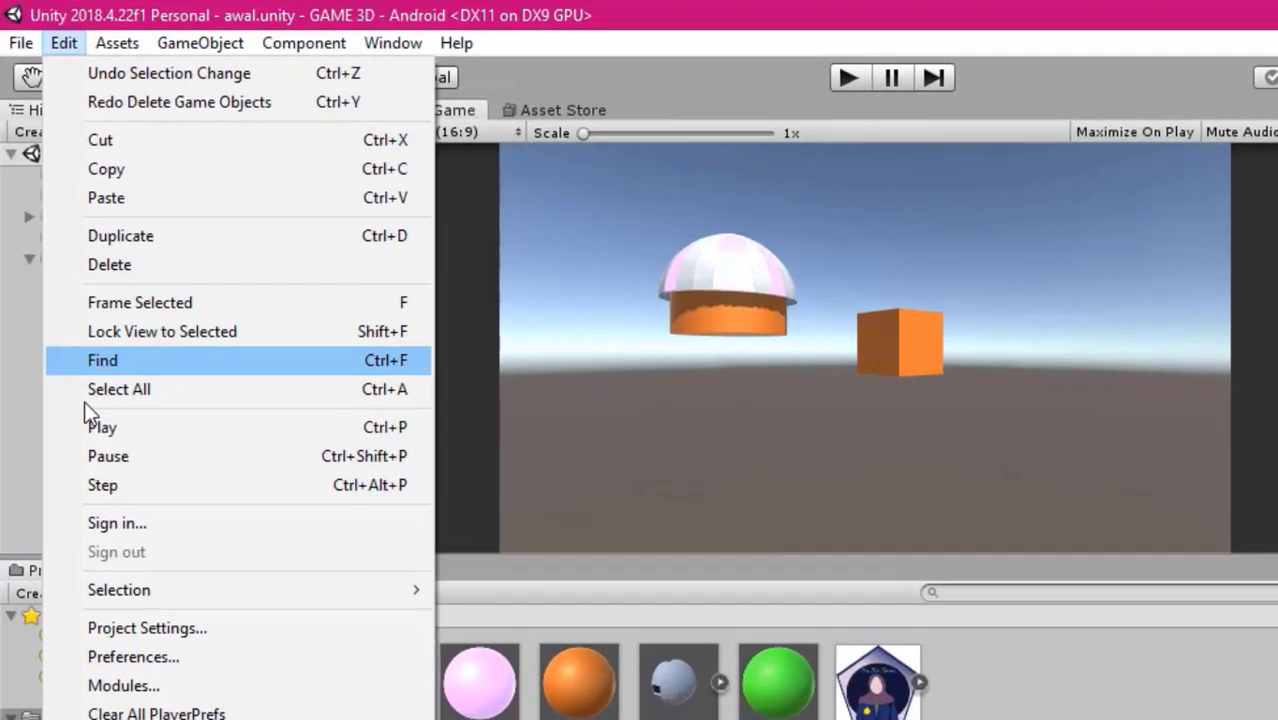
{"action": "left_click", "coordinate": [124, 658]}
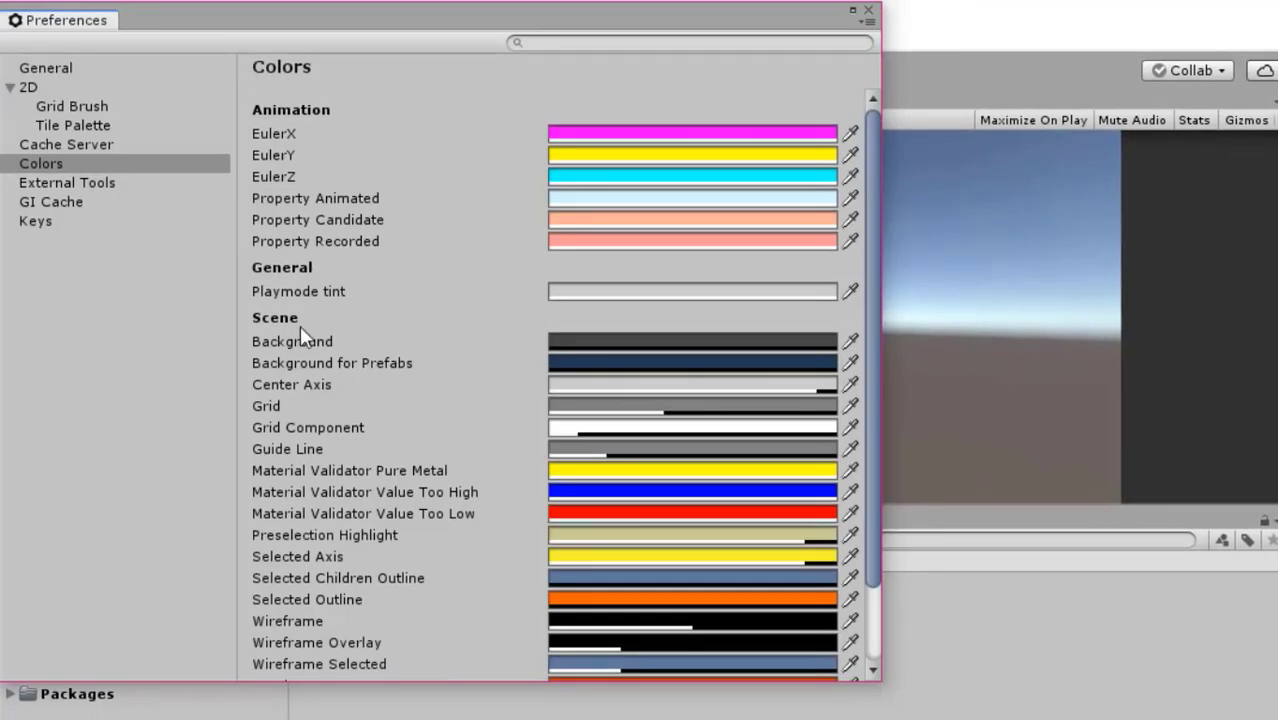
{"action": "left_click", "coordinate": [67, 182]}
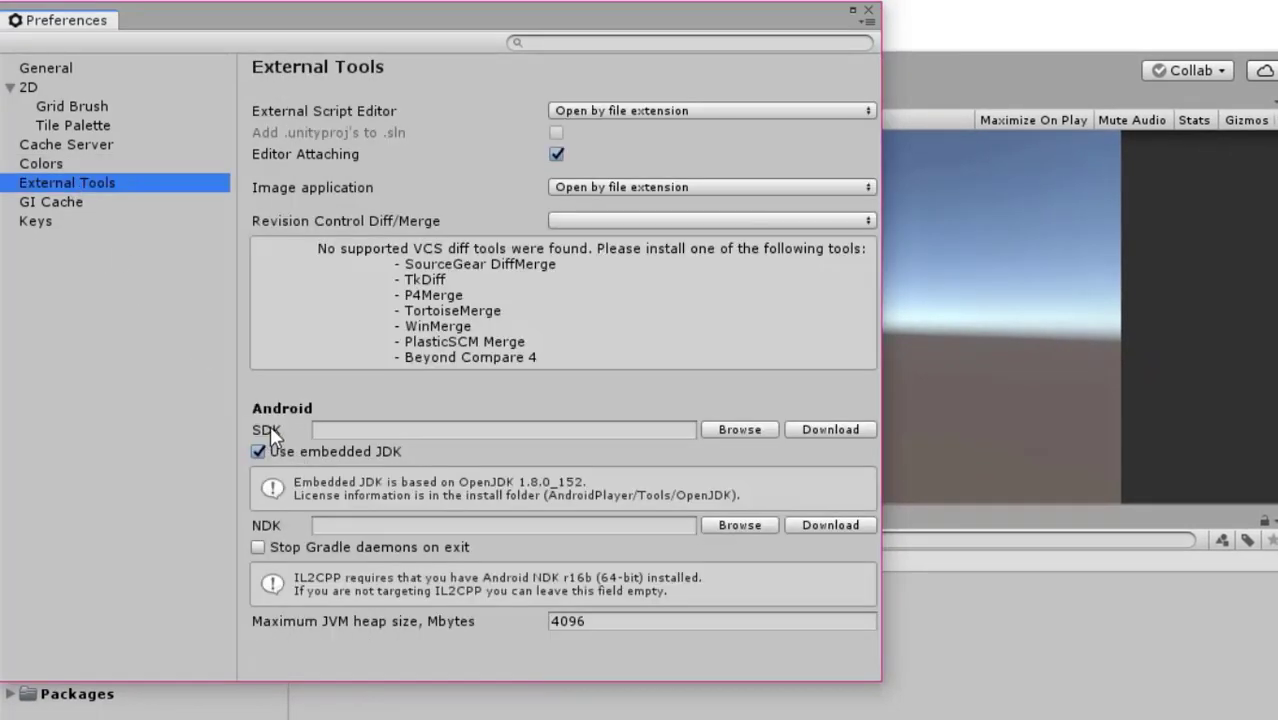
{"action": "left_click", "coordinate": [740, 430]}
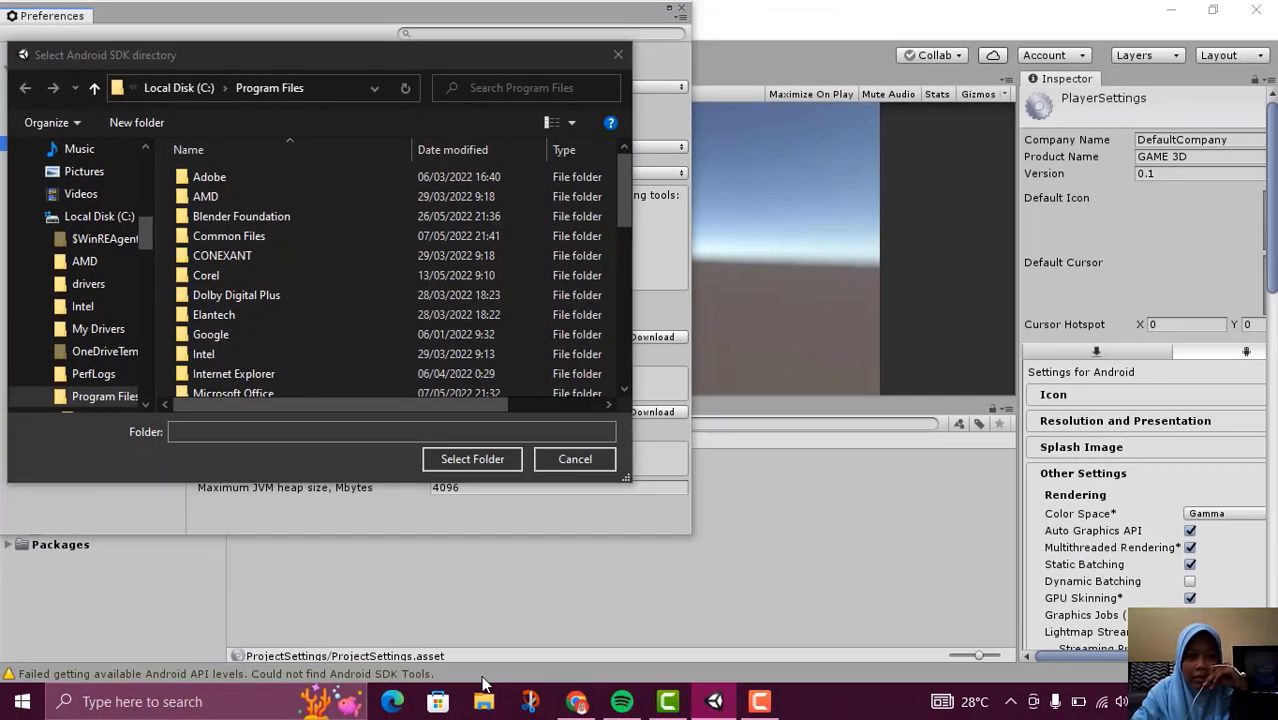
Switch to File Explorer, locate Sdk.rar in the Downloads folder and review its extraction options
{"action": "left_click", "coordinate": [485, 702]}
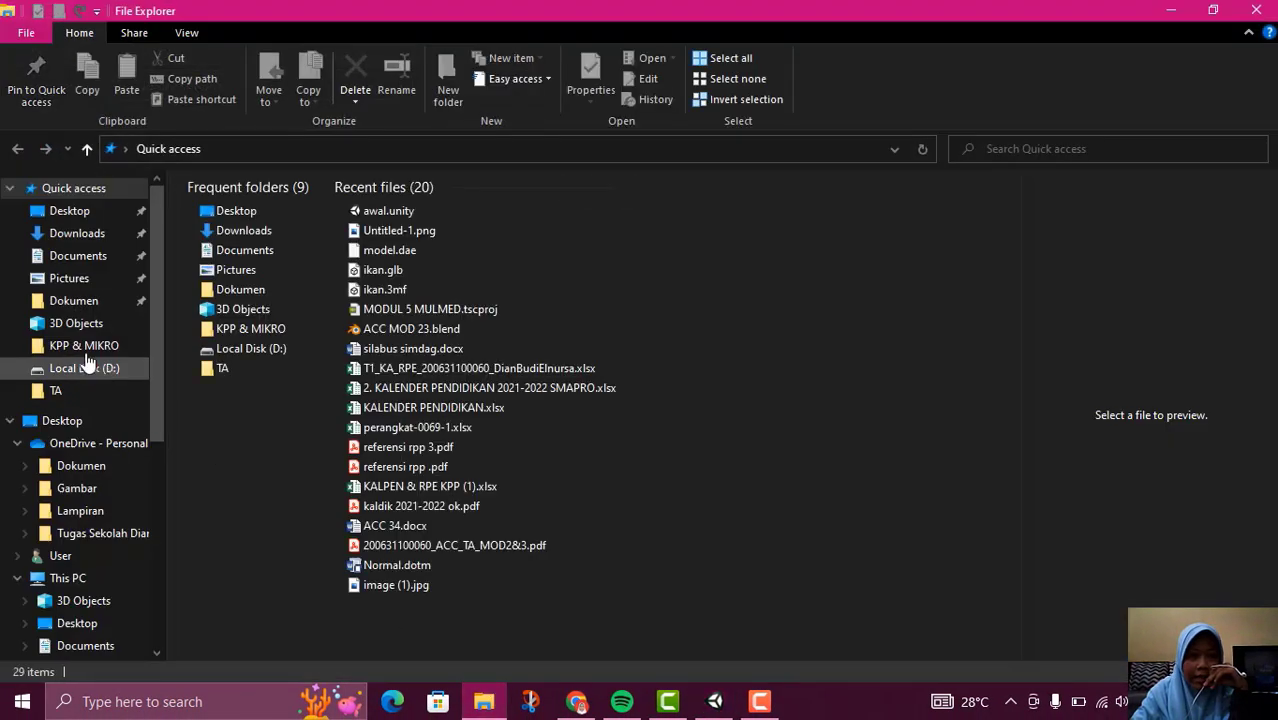
{"action": "scroll", "coordinate": [62, 364], "scroll_direction": "down", "scroll_amount": 1}
{"action": "scroll", "coordinate": [62, 364], "scroll_direction": "up", "scroll_amount": 1}
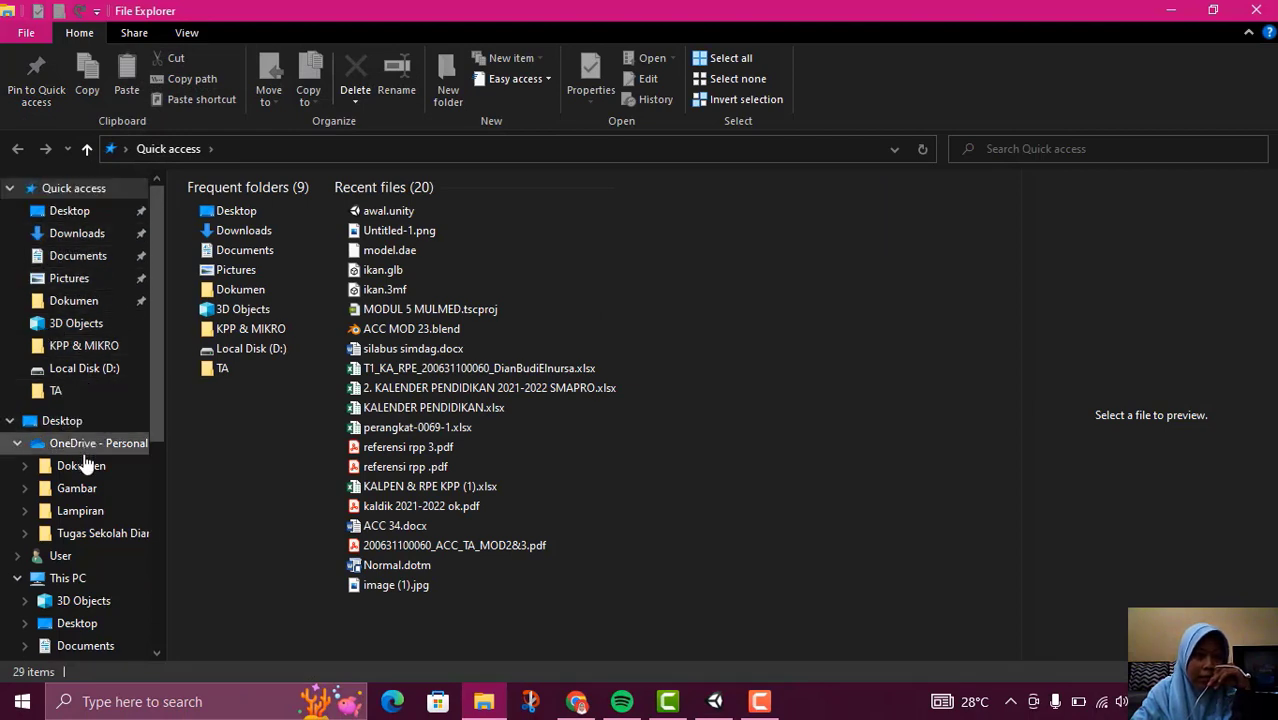
{"action": "left_click", "coordinate": [100, 234]}
{"action": "left_click", "coordinate": [322, 388]}
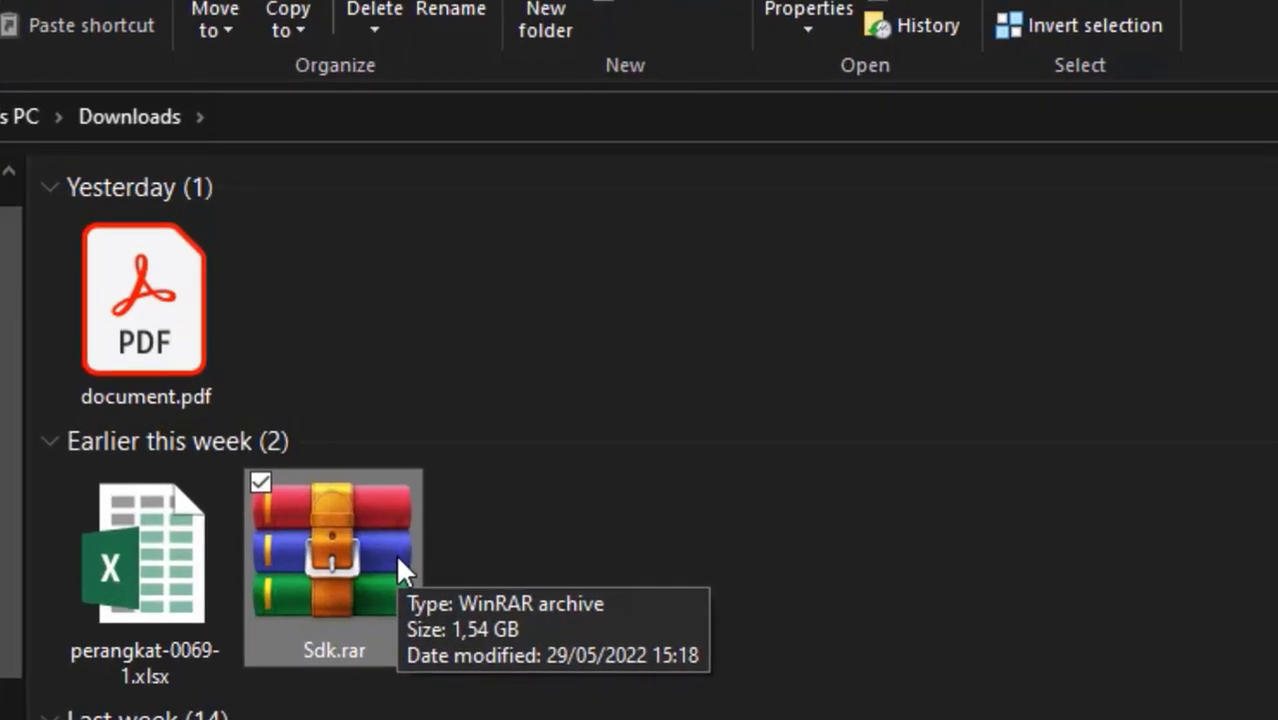
{"action": "right_click", "coordinate": [352, 530]}
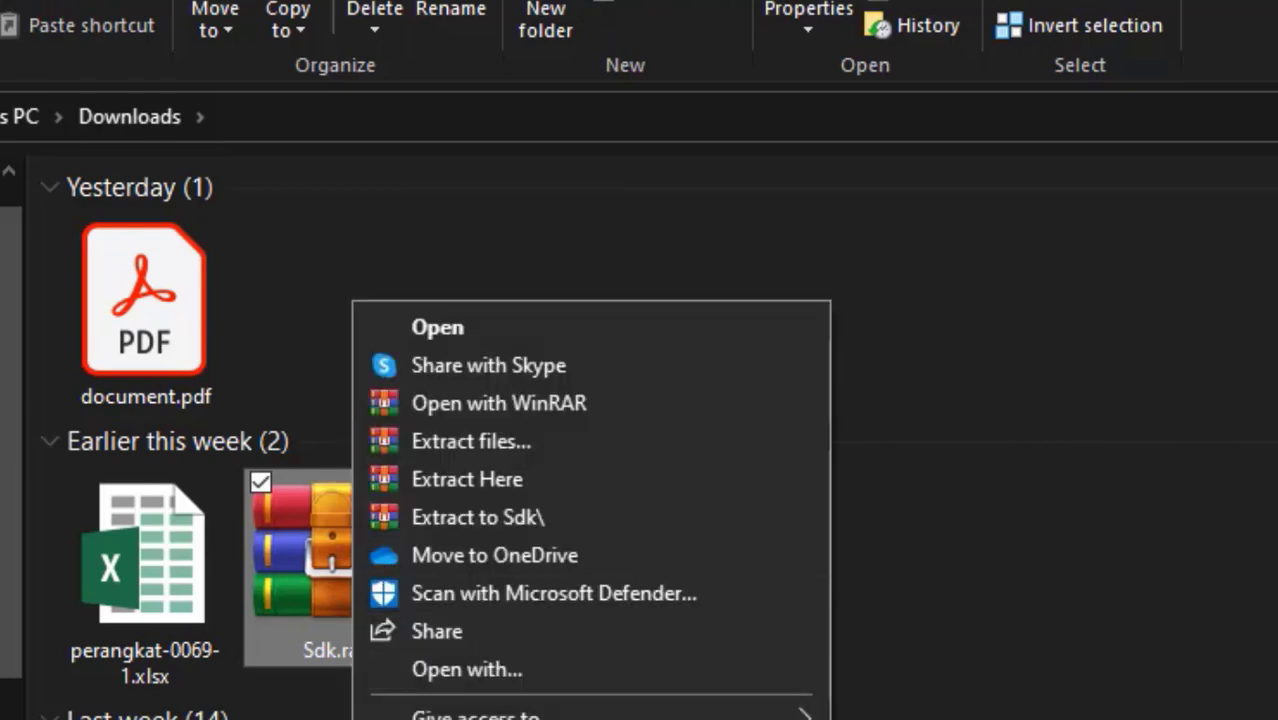
{"action": "left_click", "coordinate": [533, 444]}
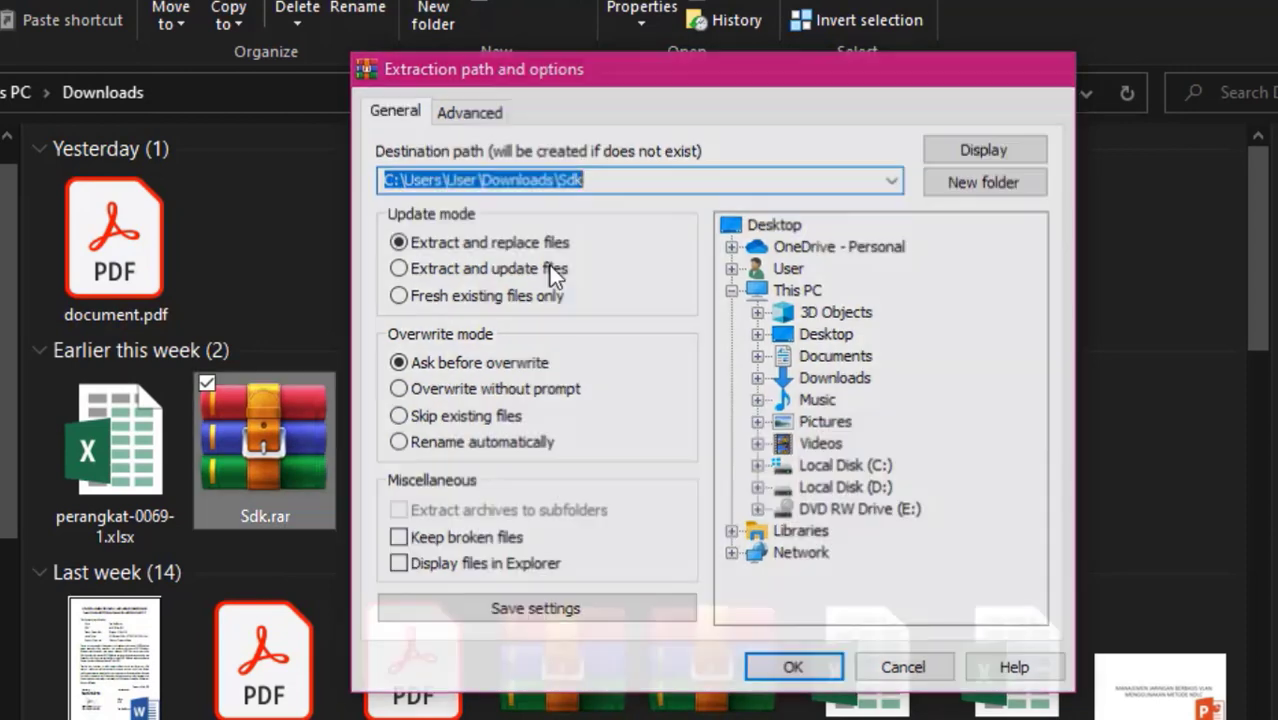
{"action": "key", "text": "Escape"}
{"action": "right_click", "coordinate": [231, 448]}
{"action": "left_click", "coordinate": [380, 377]}
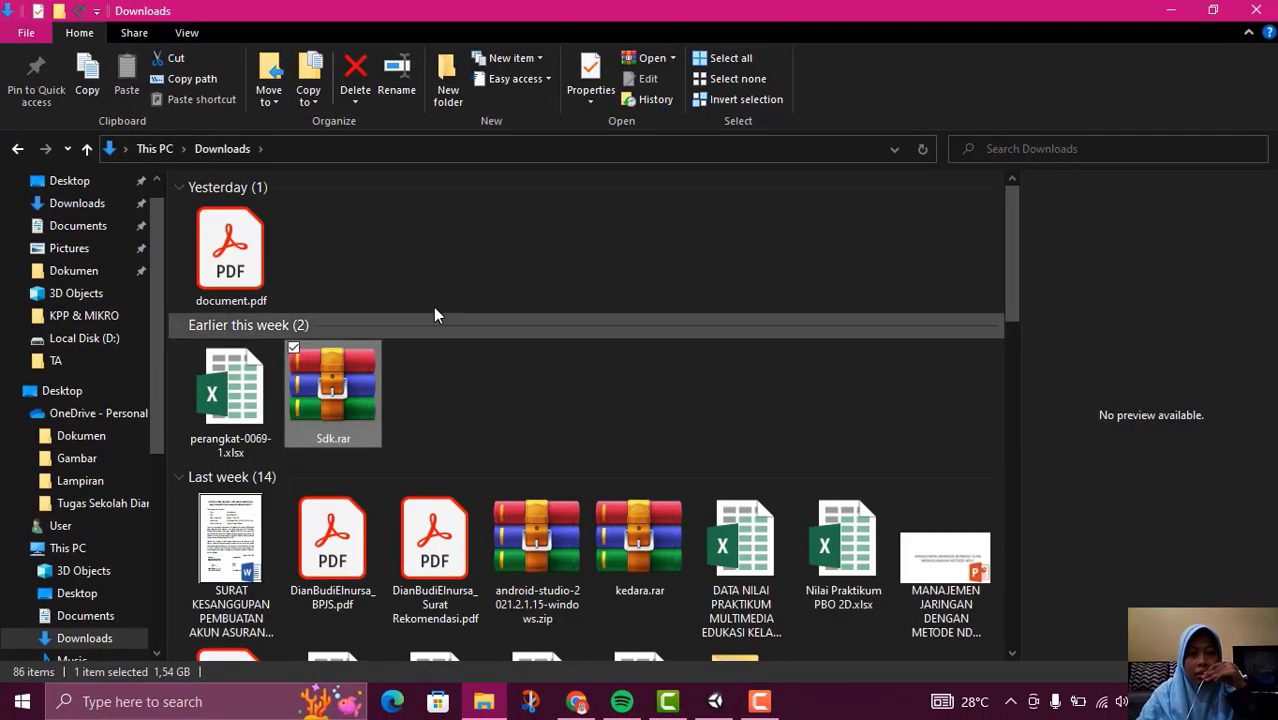
Locate the extracted Sdk folder in Downloads
{"action": "scroll", "coordinate": [443, 360], "scroll_direction": "down", "scroll_amount": 12}
{"action": "left_click", "coordinate": [333, 588]}
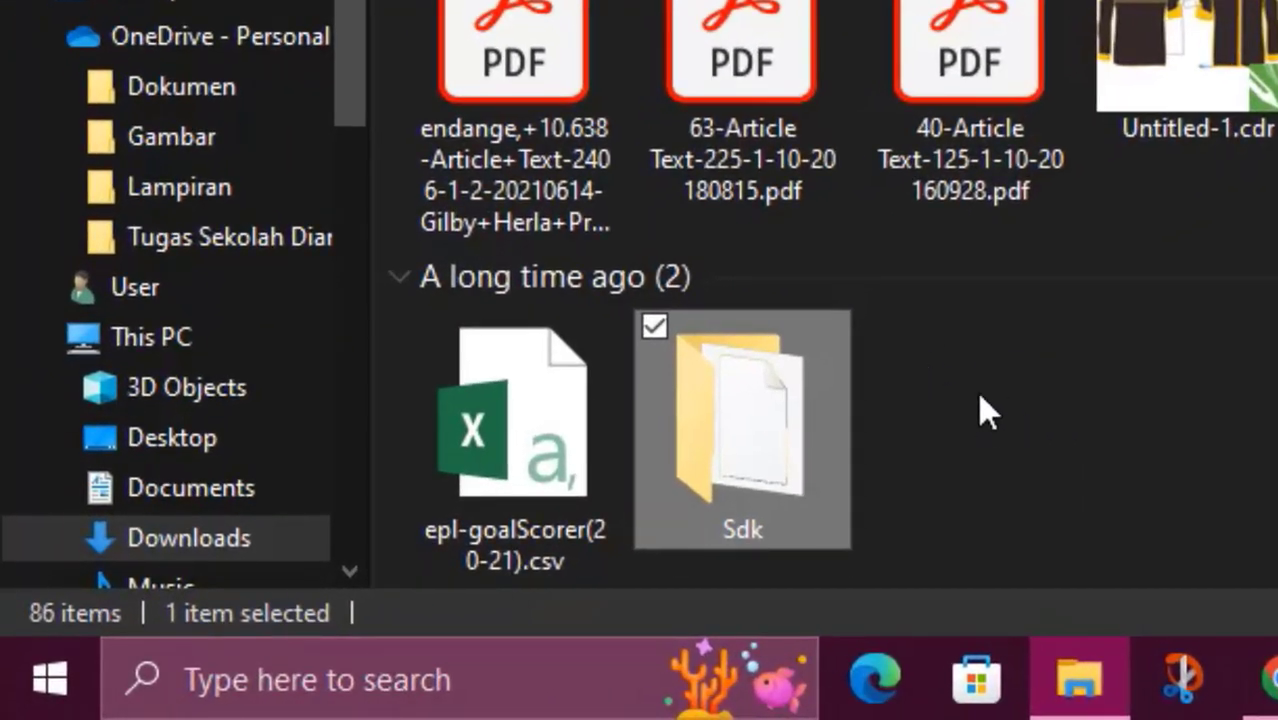
{"action": "left_click", "coordinate": [915, 363]}
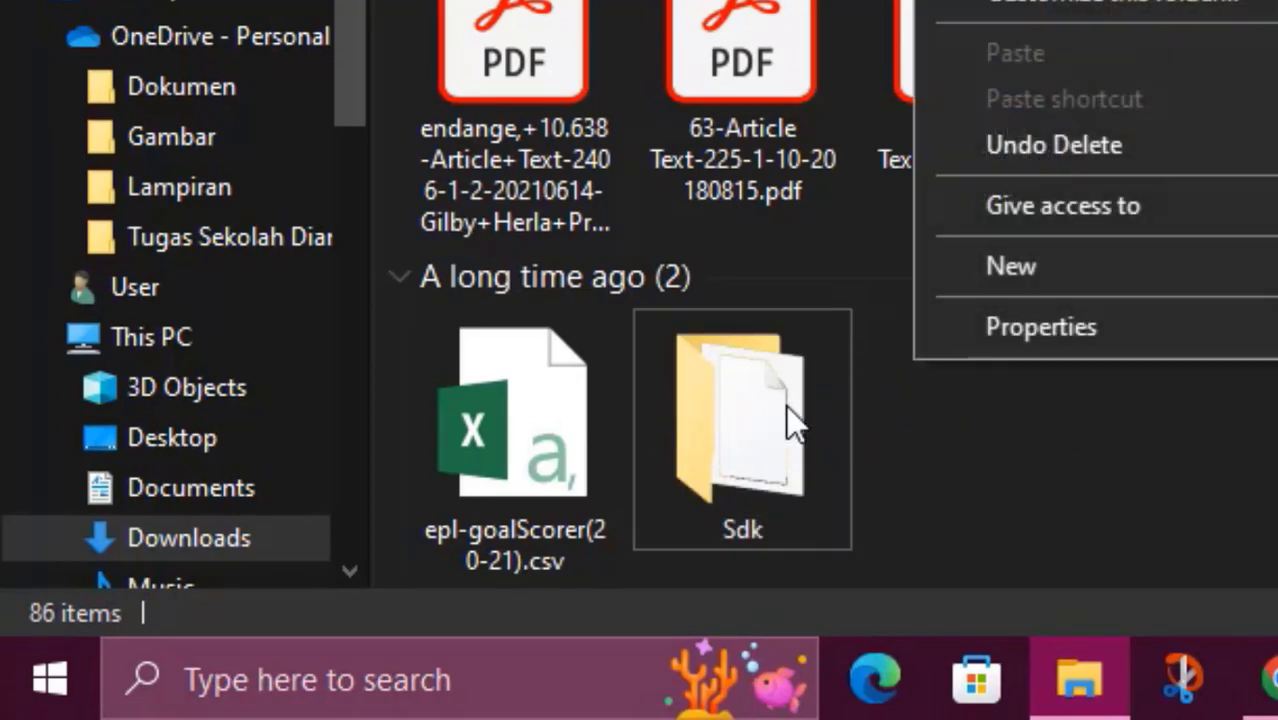
{"action": "left_click", "coordinate": [1000, 470]}
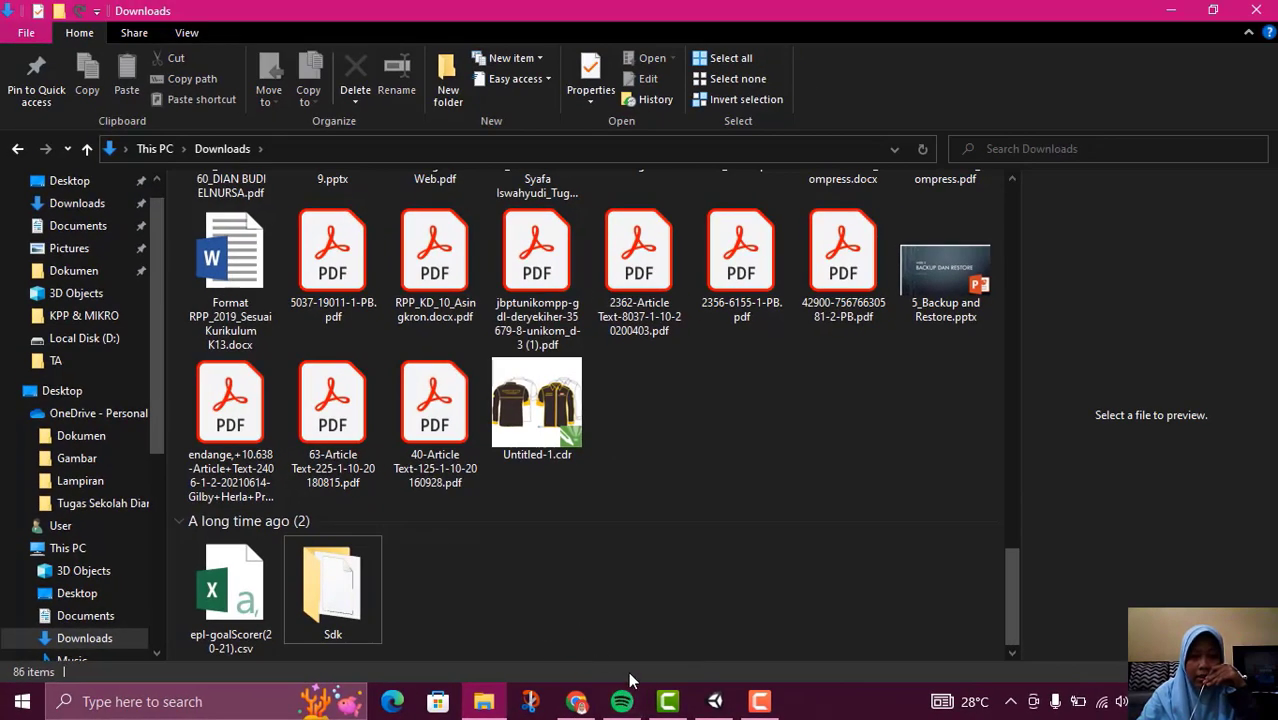
Switch back to Unity, set the Android SDK directory to the Sdk folder in Downloads and enable stopping Gradle daemons on exit
{"action": "left_click", "coordinate": [714, 701]}
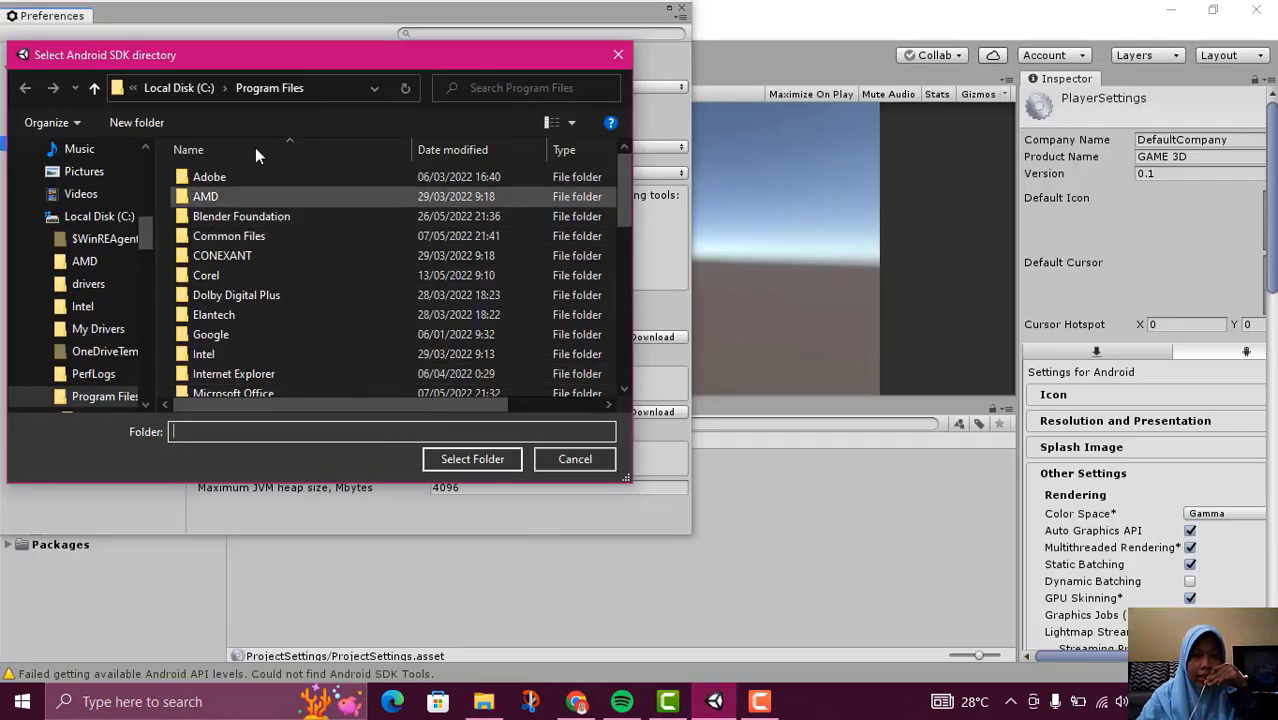
{"action": "scroll", "coordinate": [82, 350], "scroll_direction": "up", "scroll_amount": 10}
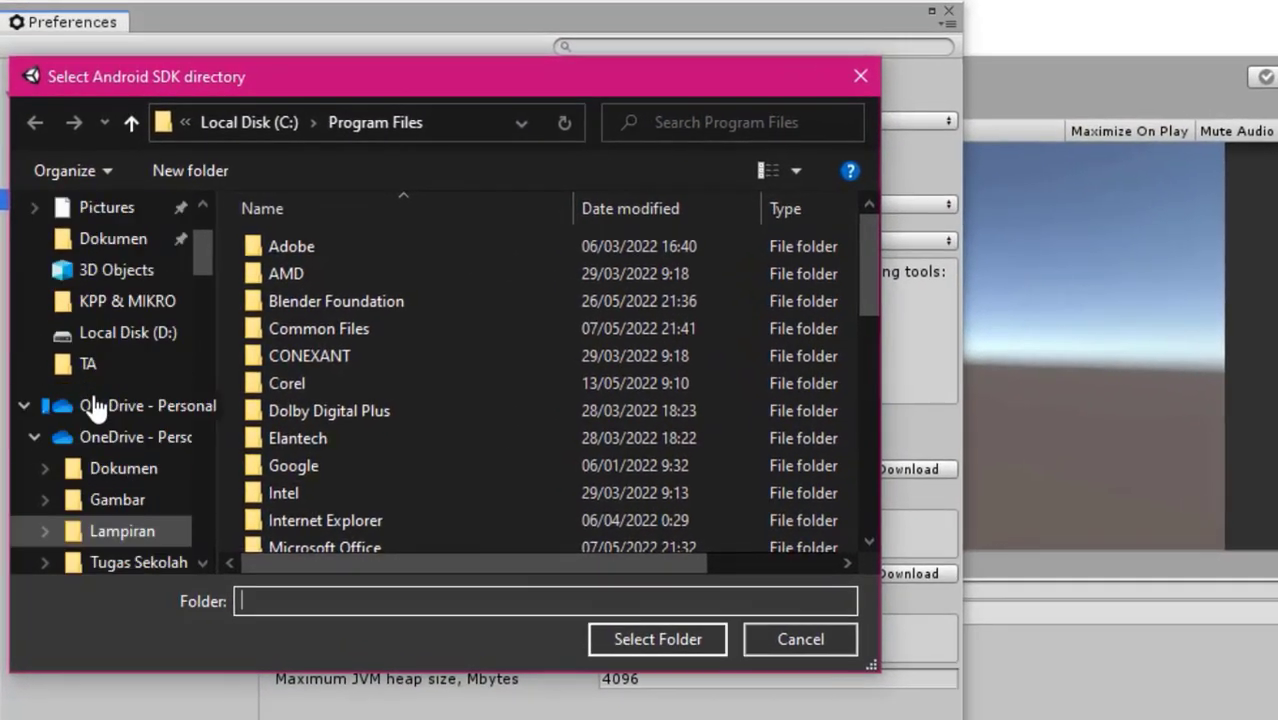
{"action": "scroll", "coordinate": [85, 360], "scroll_direction": "down", "scroll_amount": 1}
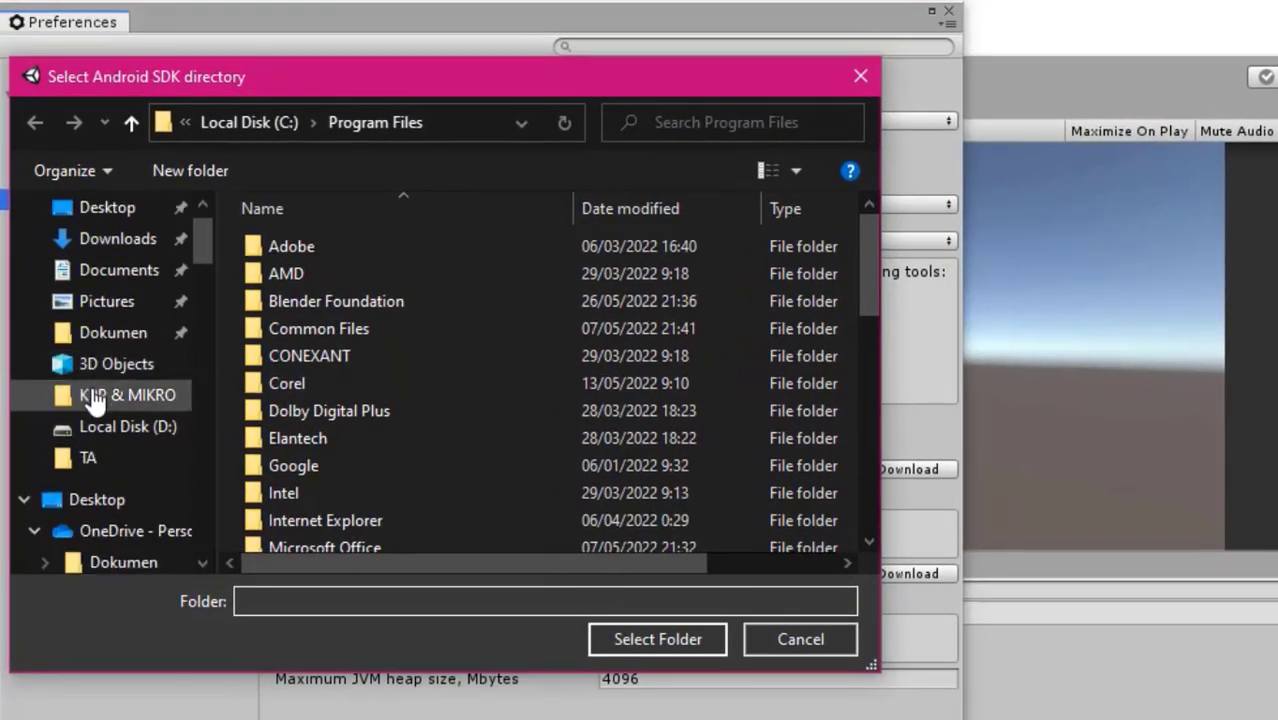
{"action": "scroll", "coordinate": [100, 420], "scroll_direction": "down", "scroll_amount": 5}
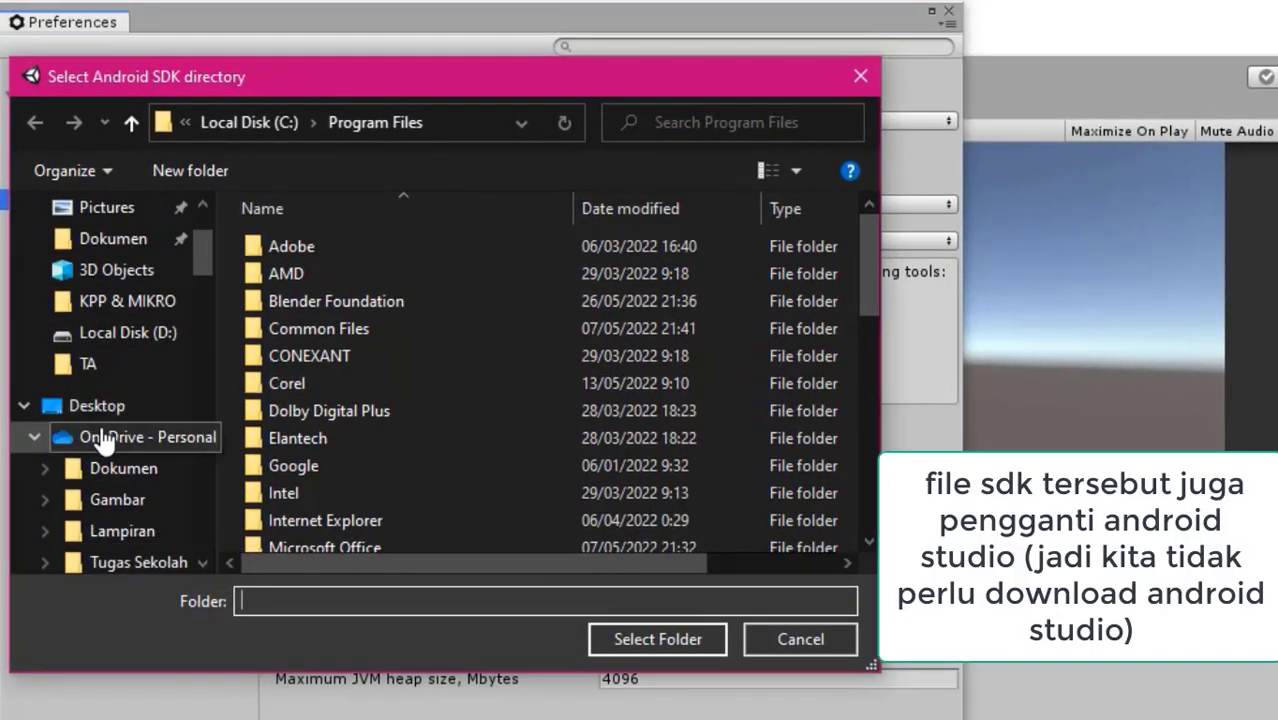
{"action": "scroll", "coordinate": [119, 425], "scroll_direction": "up", "scroll_amount": 4}
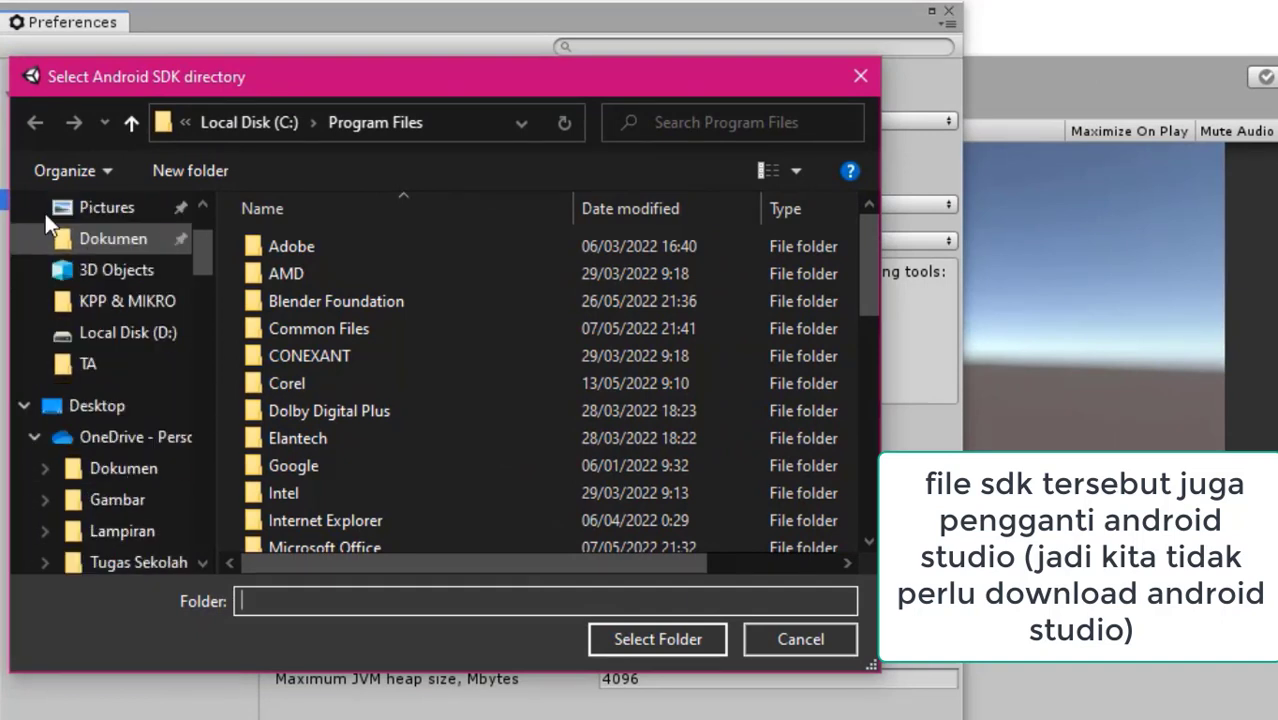
{"action": "left_click", "coordinate": [120, 206]}
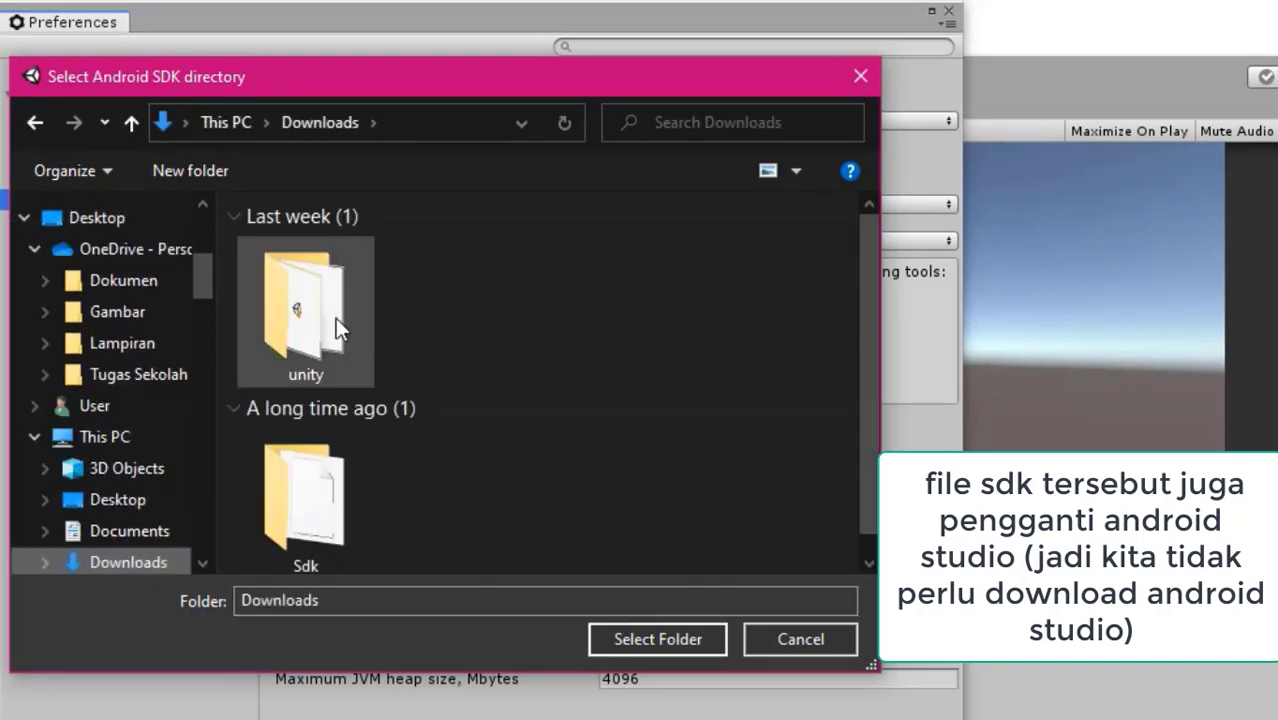
{"action": "left_click", "coordinate": [352, 470]}
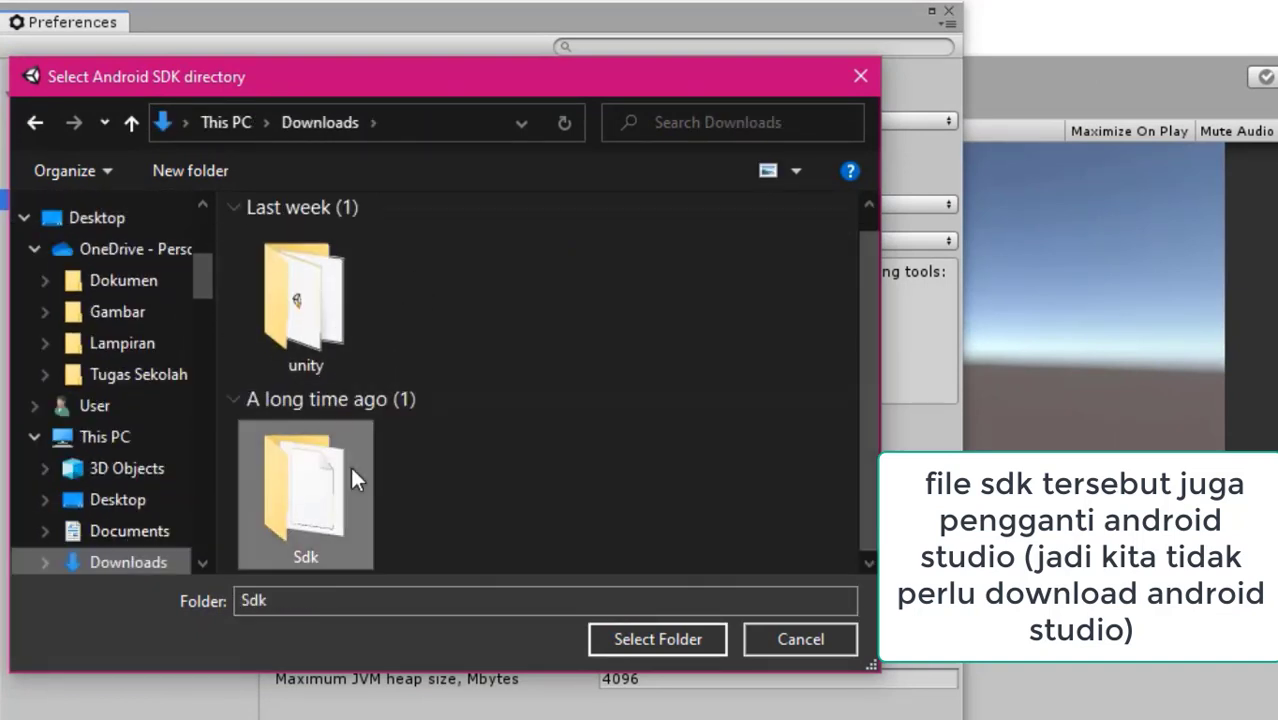
{"action": "left_click", "coordinate": [690, 638]}
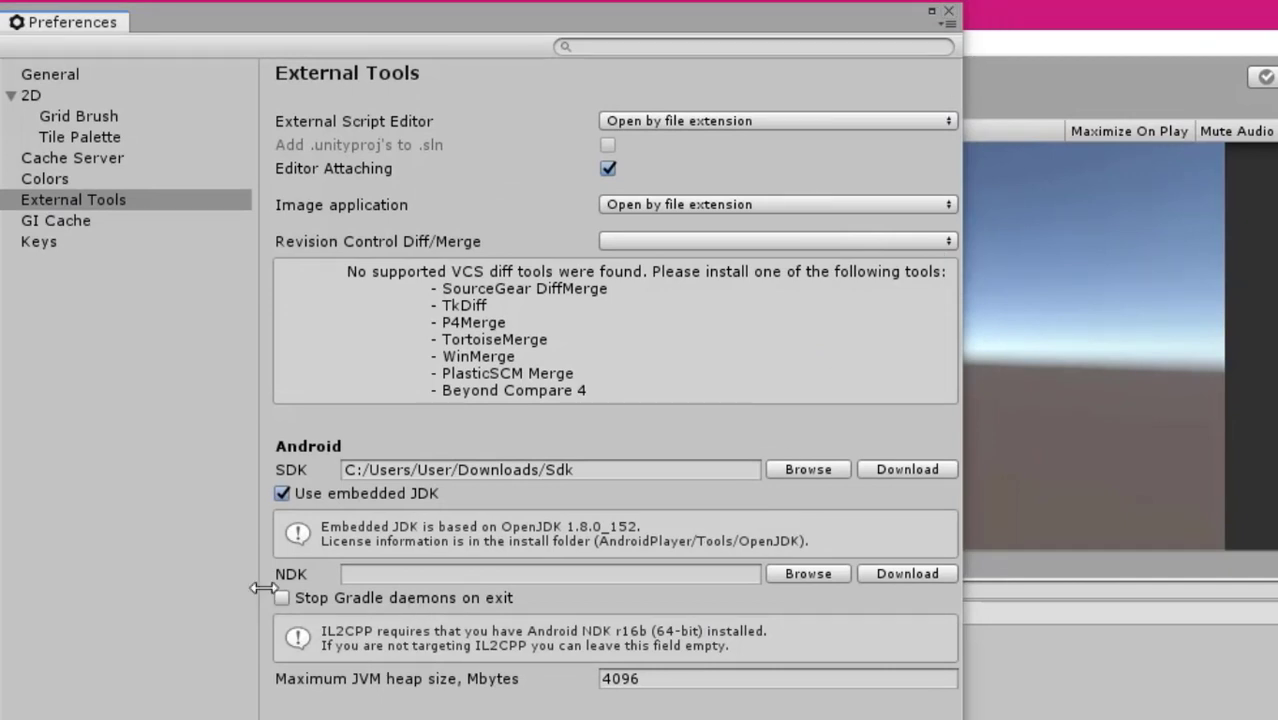
{"action": "left_click", "coordinate": [282, 598]}
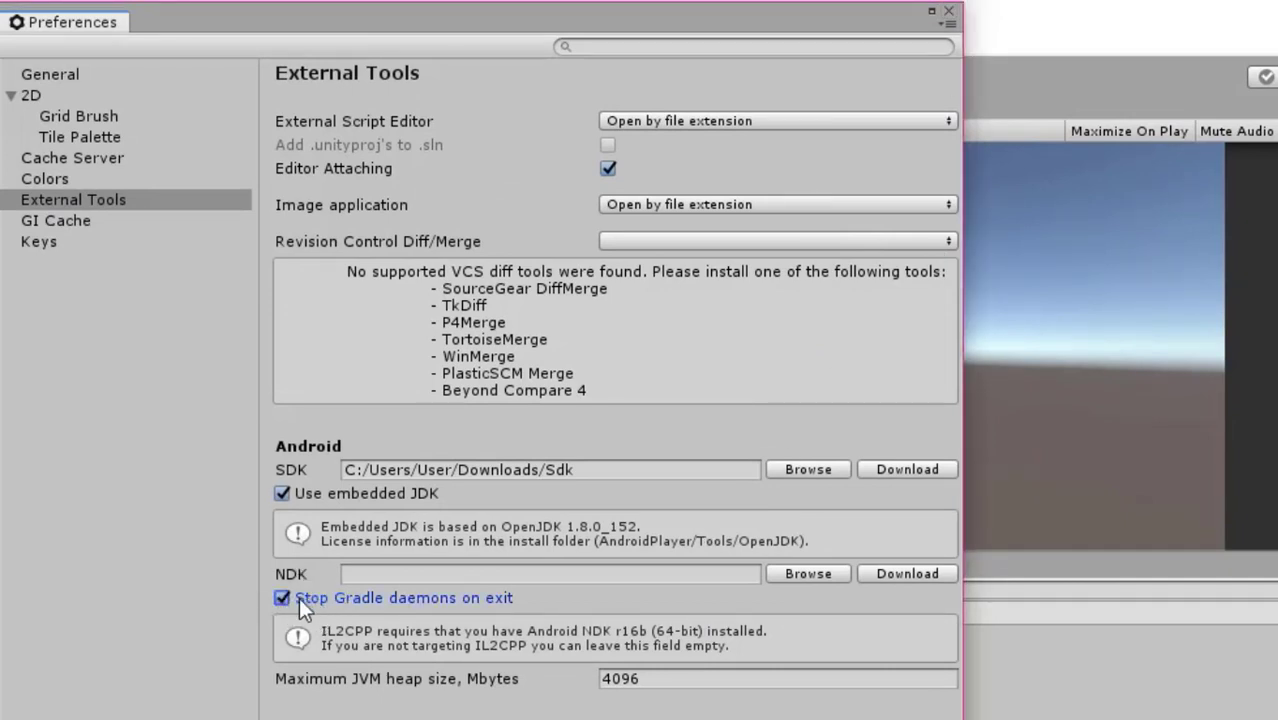
{"action": "left_click", "coordinate": [949, 11]}
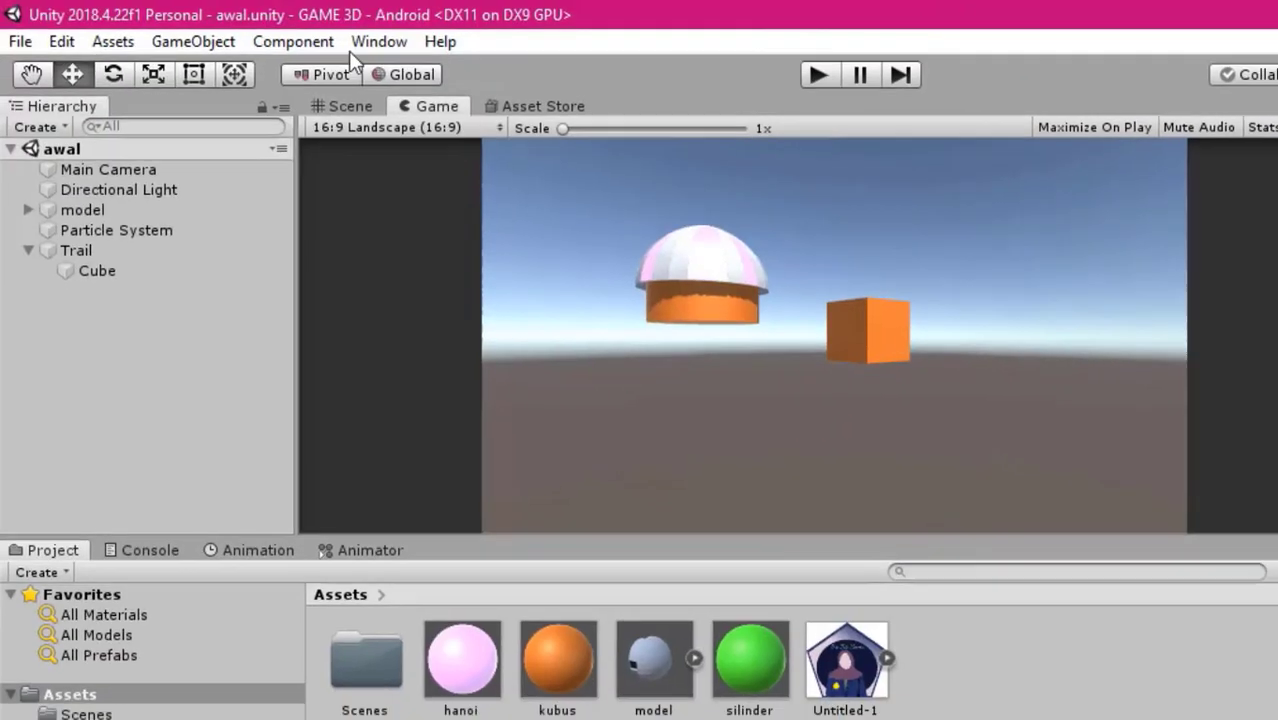
Open the Player Settings from the Build Settings and set the company name to permainan
{"action": "left_click", "coordinate": [20, 41]}
{"action": "left_click", "coordinate": [182, 292]}
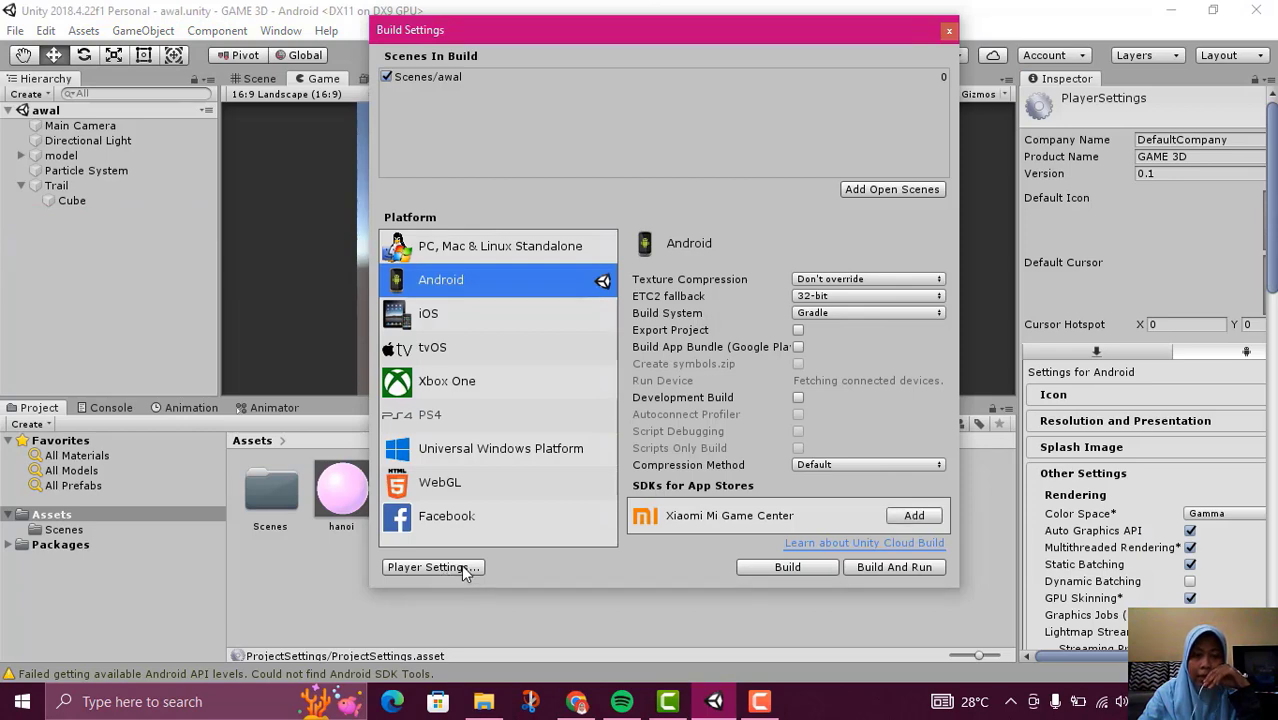
{"action": "left_click", "coordinate": [461, 566]}
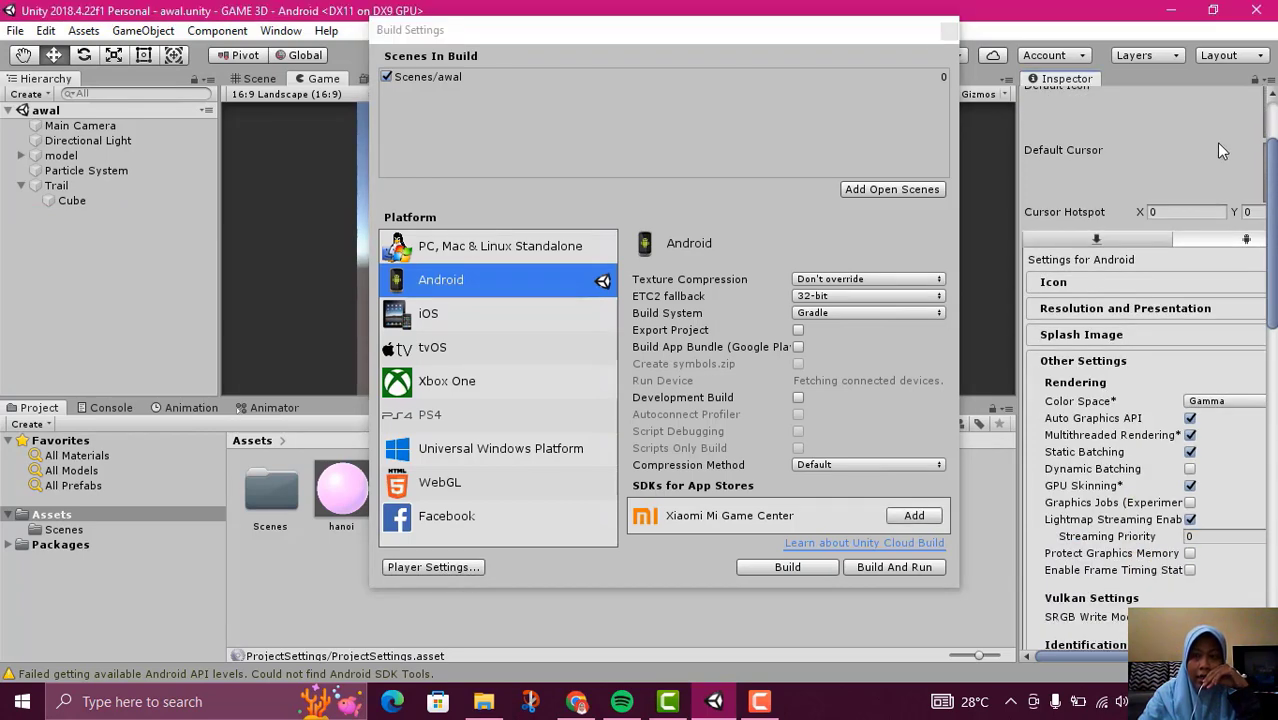
{"action": "left_click", "coordinate": [1100, 140]}
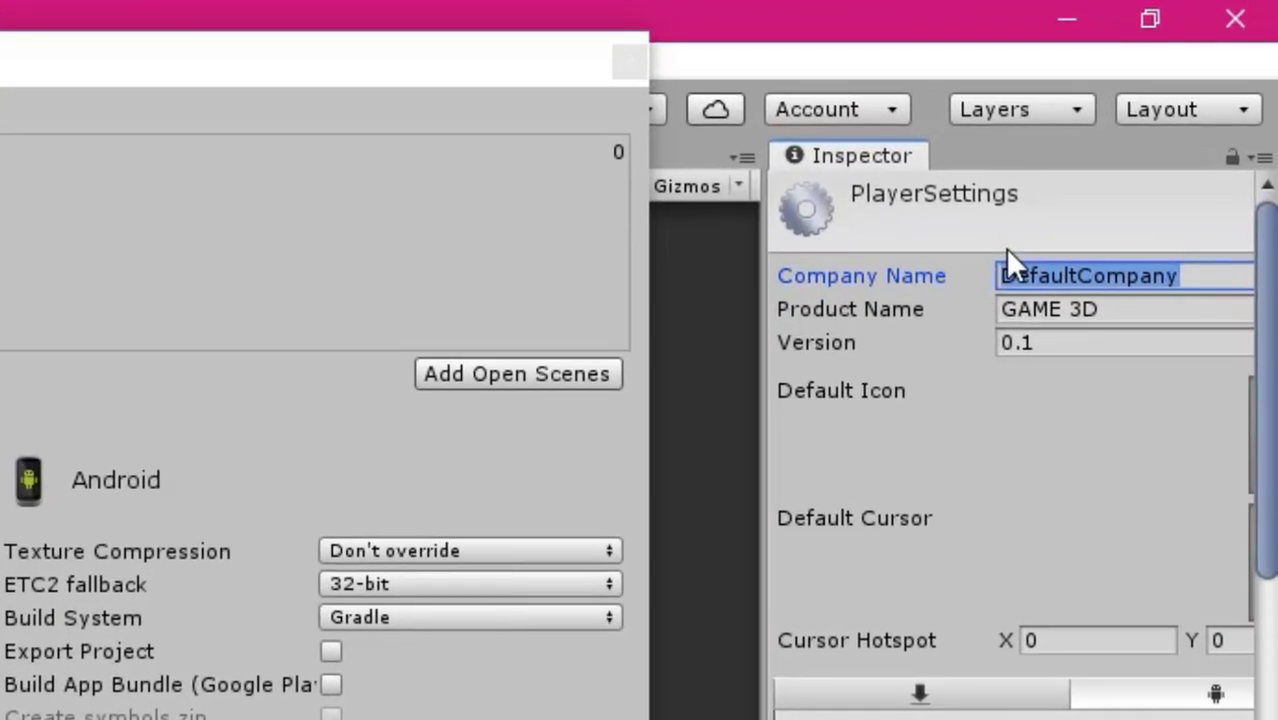
{"action": "key", "text": "BackSpace"}
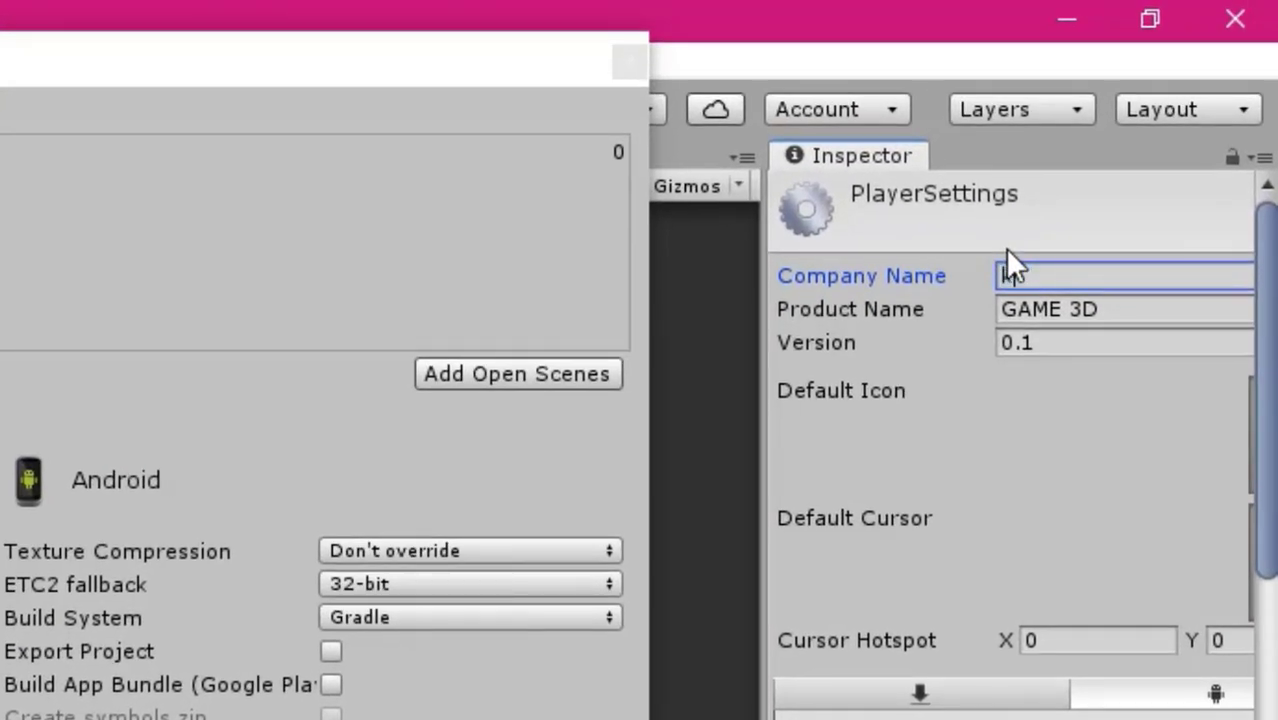
{"action": "type", "text": "game"}
{"action": "key", "text": "BackSpace"}
{"action": "key", "text": "BackSpace"}
{"action": "key", "text": "BackSpace"}
{"action": "type", "text": "armainan"}
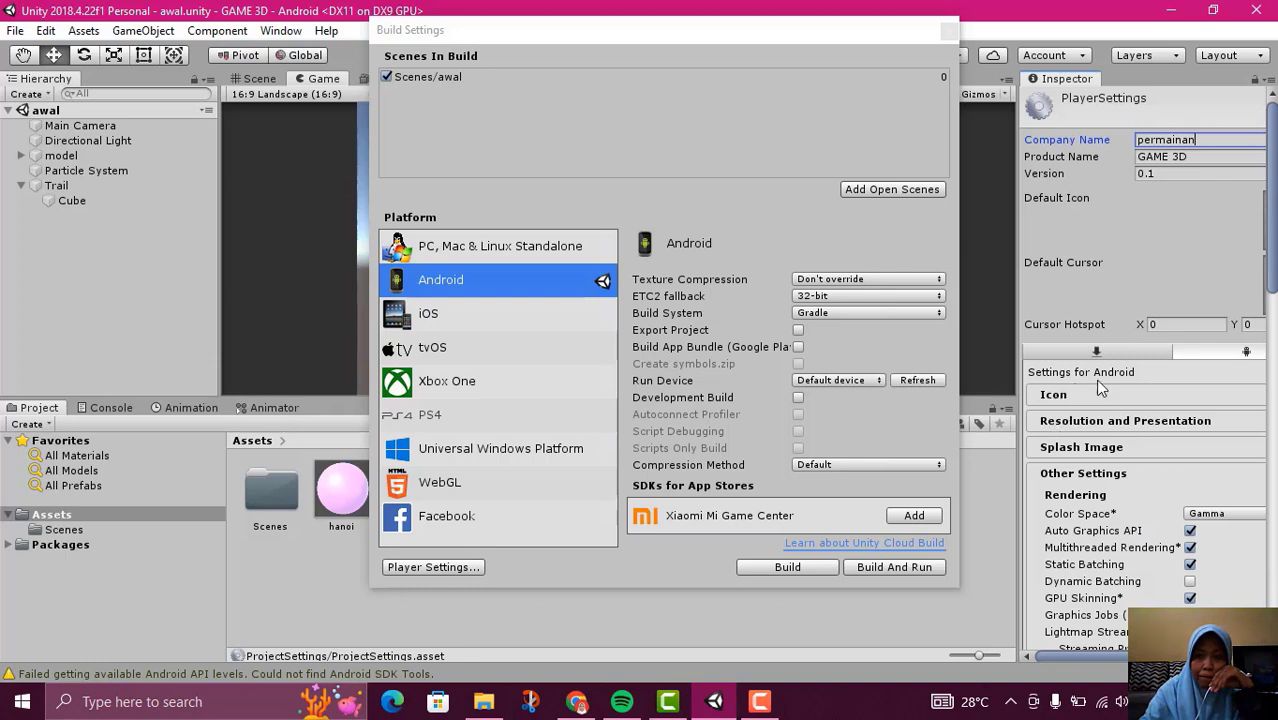
Assign the Untitled-1 texture as the default icon in the Player Settings
{"action": "left_click", "coordinate": [1053, 394]}
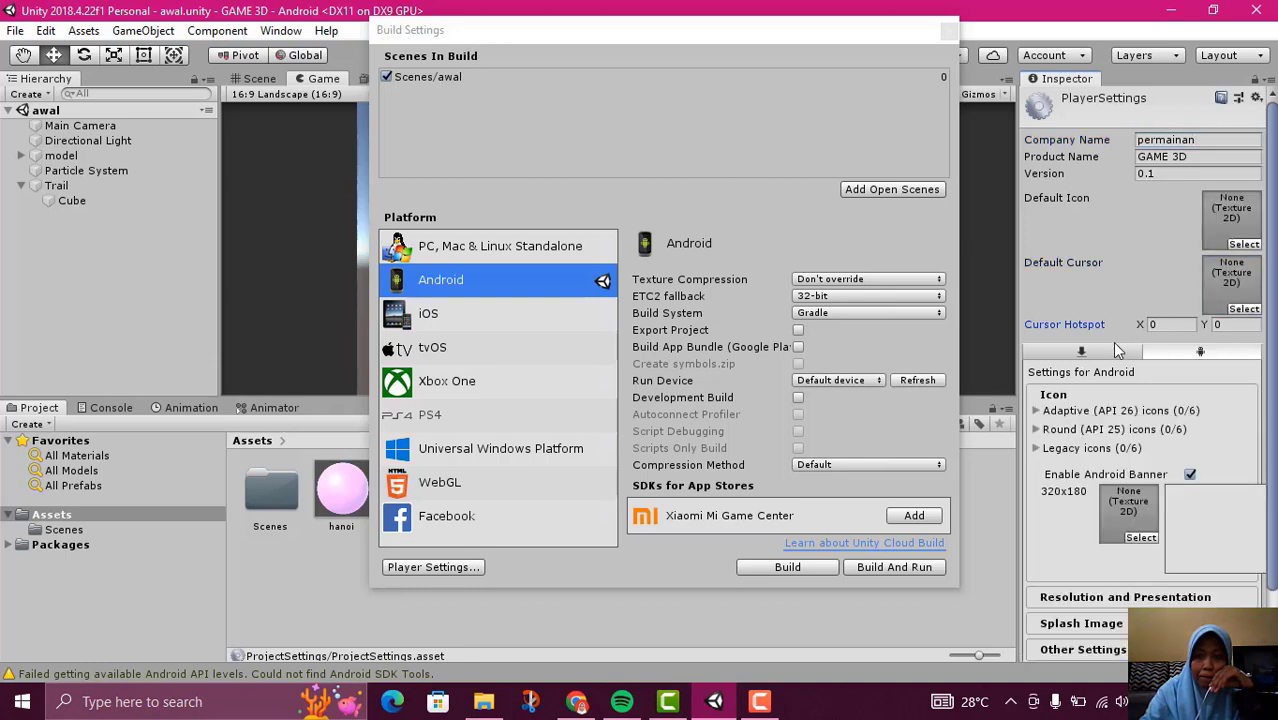
{"action": "scroll", "coordinate": [1150, 330], "scroll_direction": "down", "scroll_amount": 3}
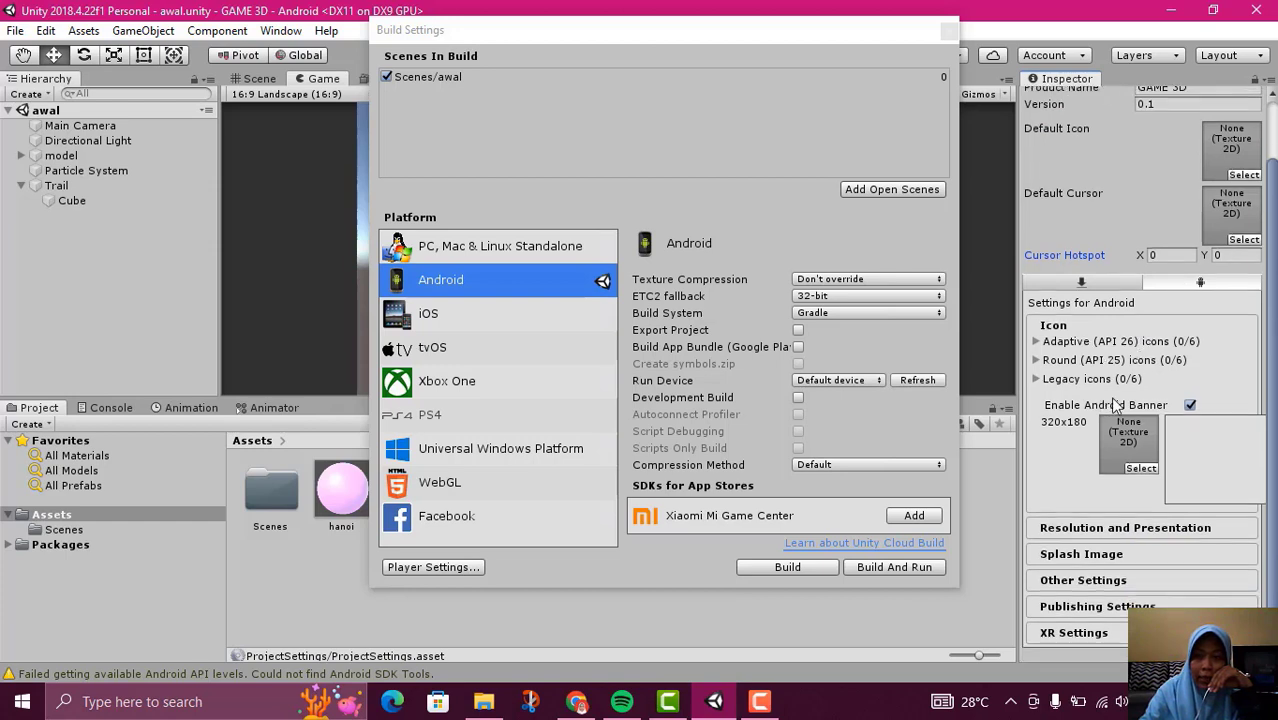
{"action": "scroll", "coordinate": [1262, 170], "scroll_direction": "up", "scroll_amount": 3}
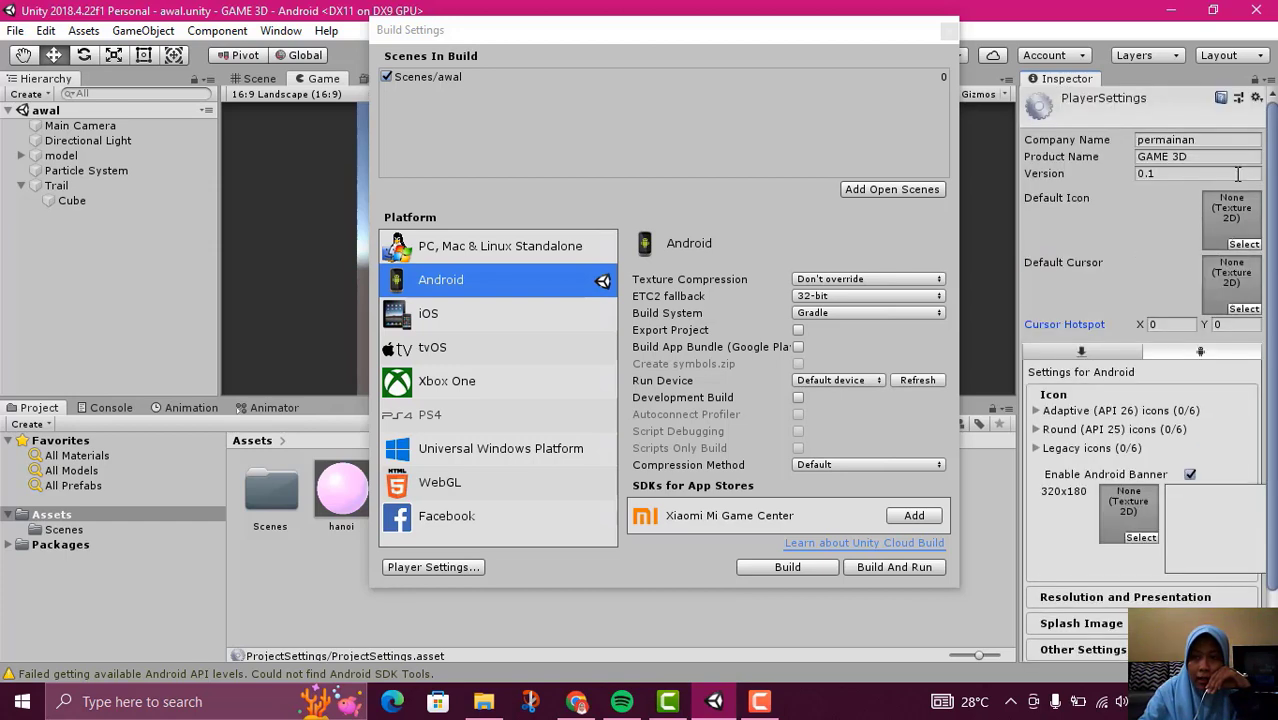
{"action": "left_click", "coordinate": [1244, 244]}
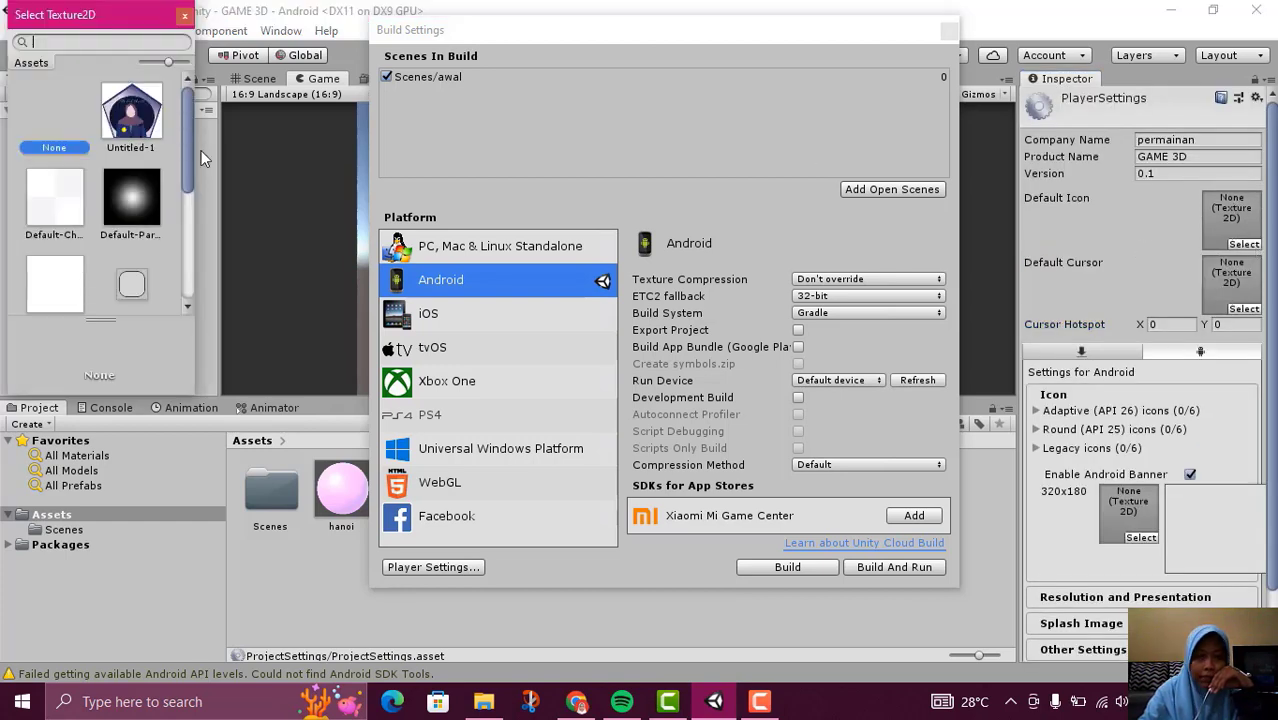
{"action": "left_click", "coordinate": [133, 112]}
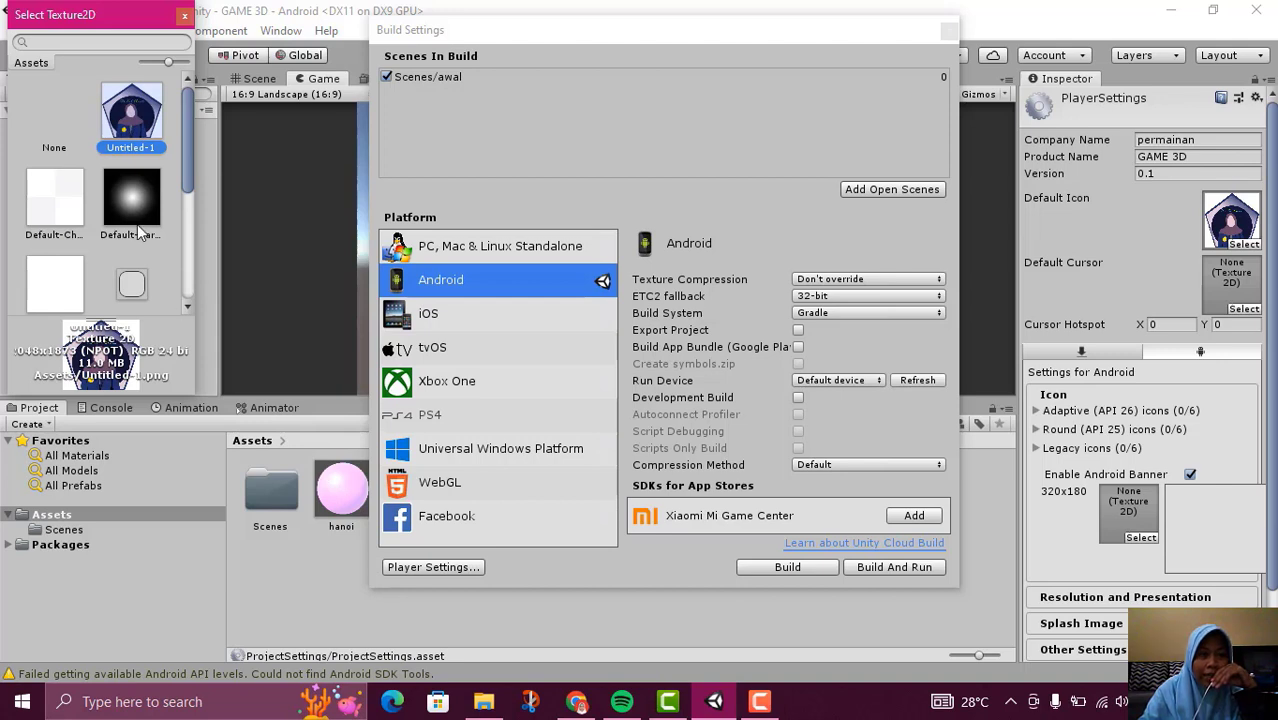
{"action": "double_click", "coordinate": [137, 120]}
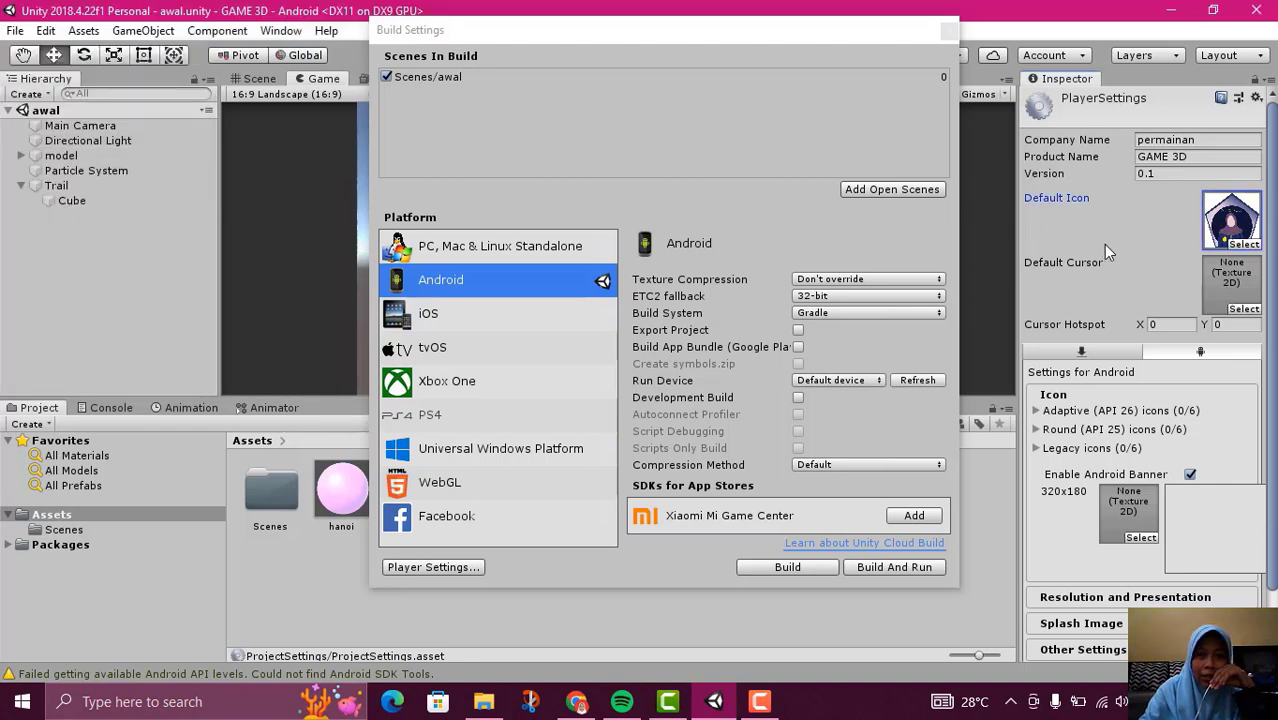
Review the Splash Image settings for Android and collapse the section again
{"action": "scroll", "coordinate": [1242, 258], "scroll_direction": "down", "scroll_amount": 1}
{"action": "scroll", "coordinate": [1242, 262], "scroll_direction": "down", "scroll_amount": 1}
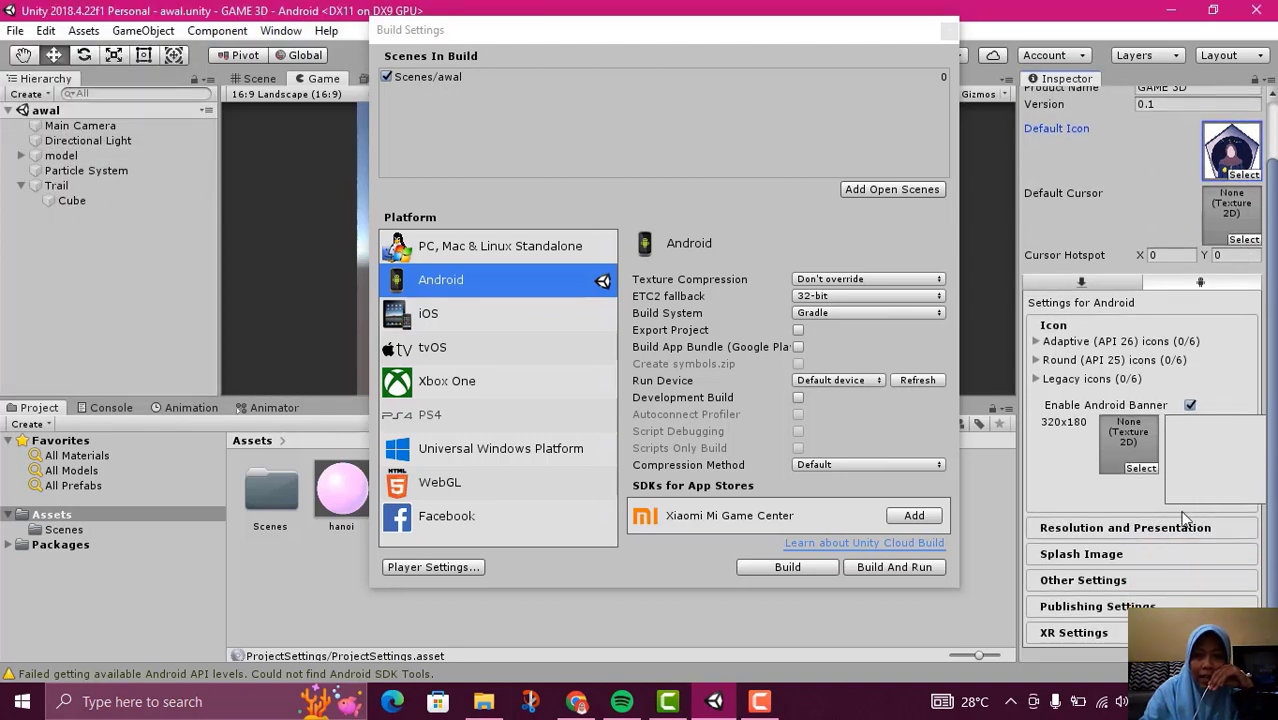
{"action": "left_click", "coordinate": [1157, 553]}
{"action": "scroll", "coordinate": [1138, 472], "scroll_direction": "down", "scroll_amount": 6}
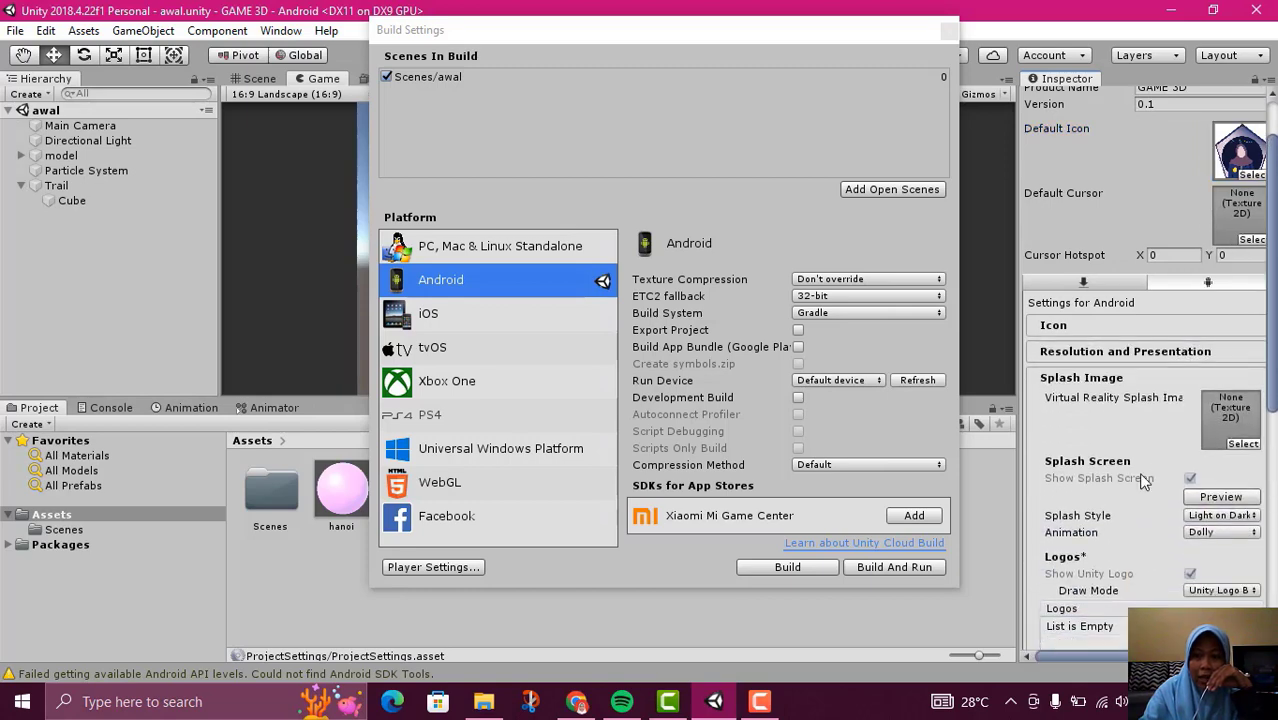
{"action": "scroll", "coordinate": [1159, 520], "scroll_direction": "up", "scroll_amount": 8}
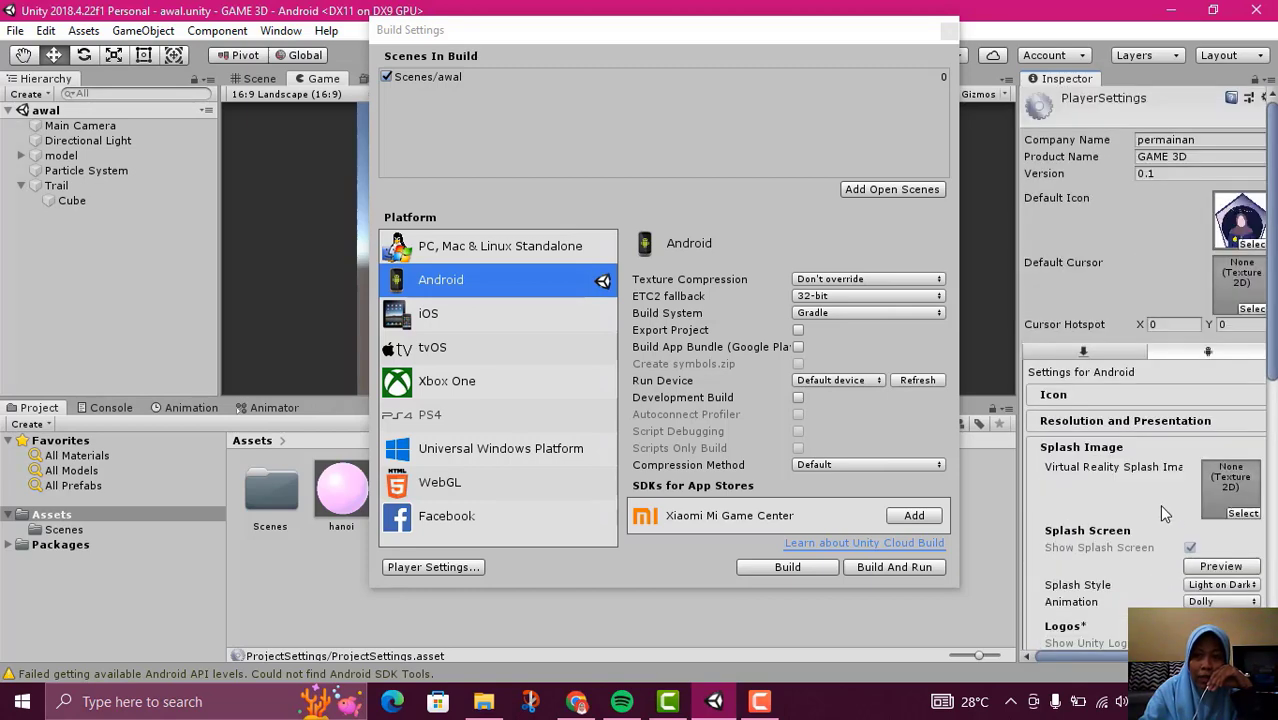
{"action": "left_click", "coordinate": [1115, 438]}
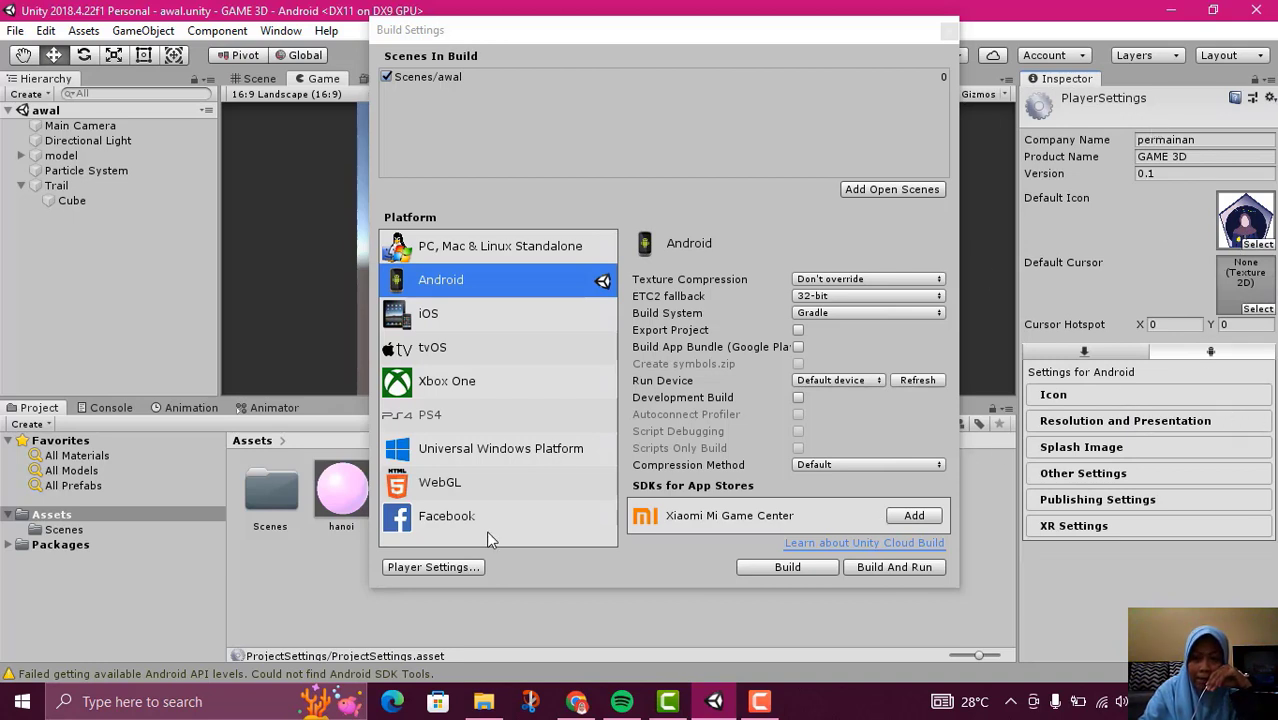
Try to build the Android app as permainan.apk in the GAME 3D folder
{"action": "left_click", "coordinate": [787, 567]}
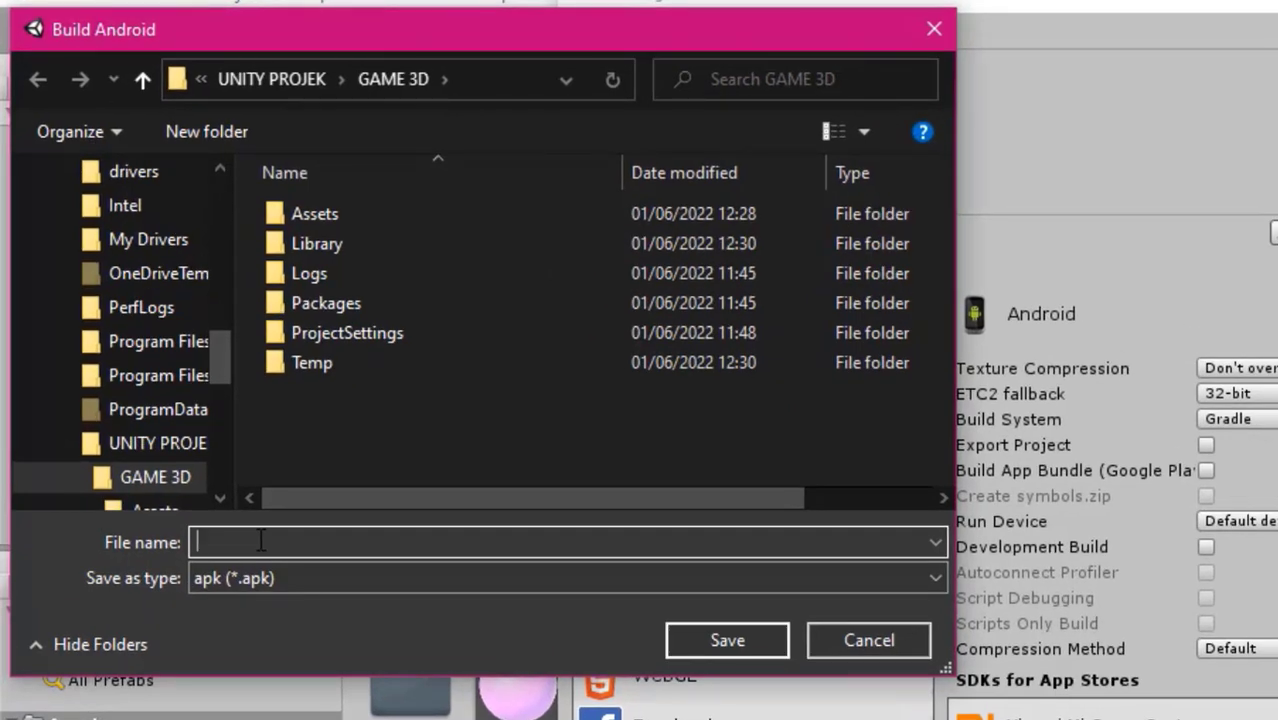
{"action": "type", "text": "permainan"}
{"action": "left_click", "coordinate": [719, 644]}
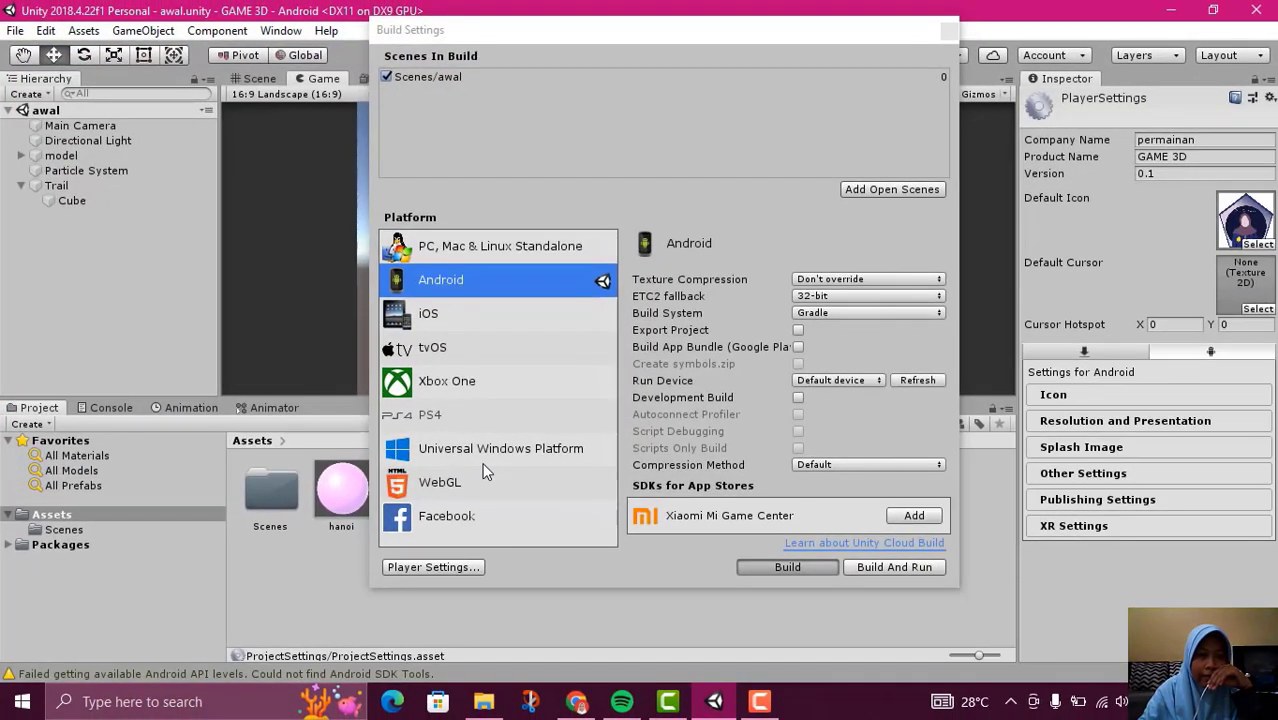
{"action": "left_click", "coordinate": [790, 568]}
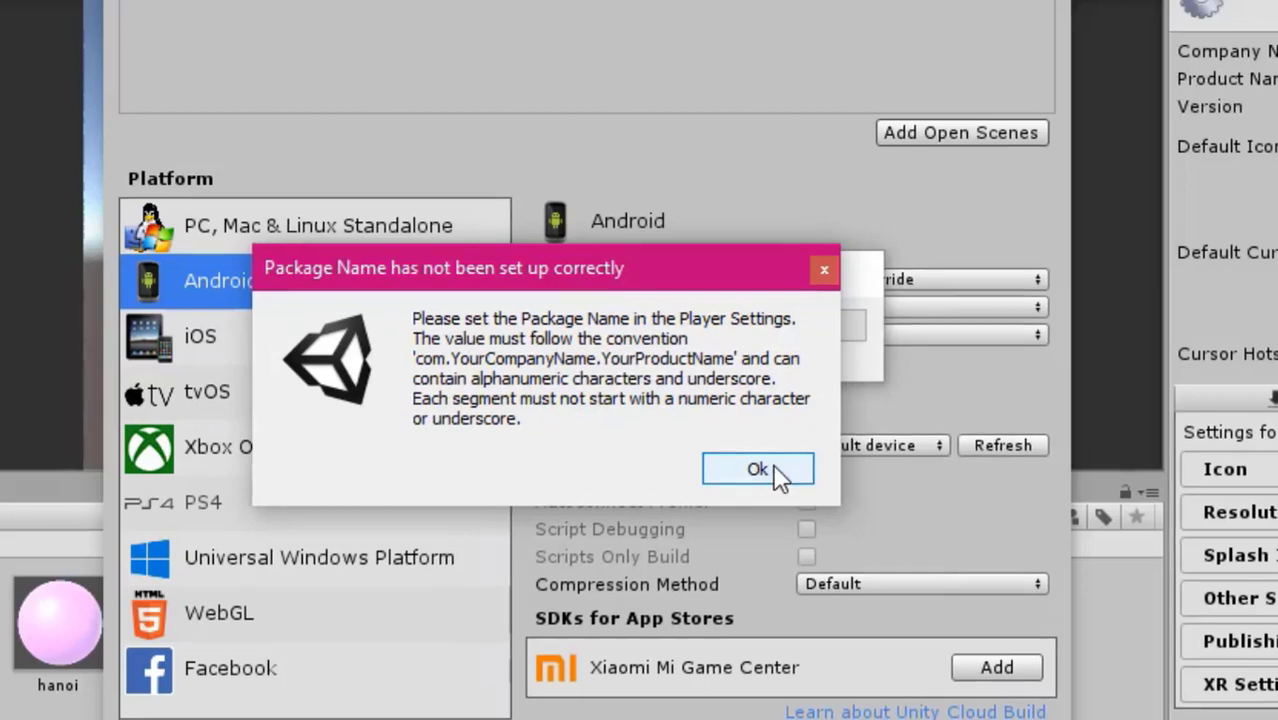
{"action": "left_click", "coordinate": [773, 466]}
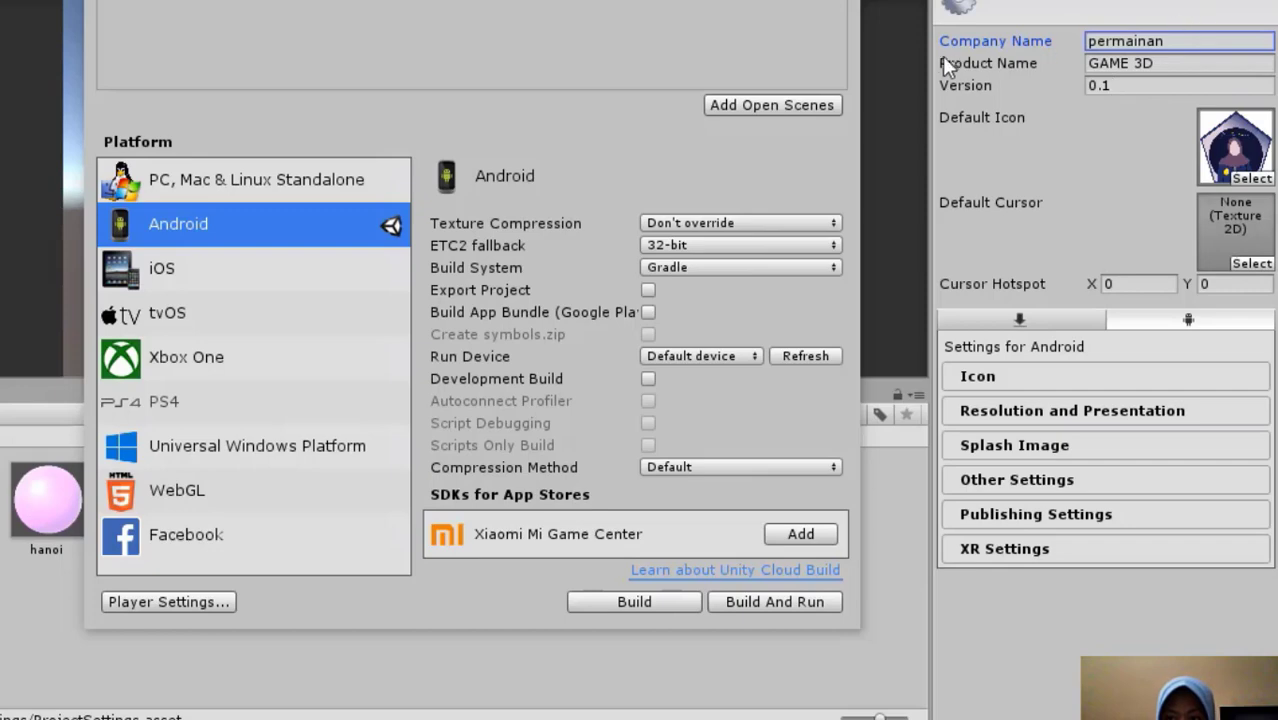
Expand the Android Other Settings, then widen the Inspector and move the Build Settings window aside to expose the package name
{"action": "left_click", "coordinate": [1015, 482]}
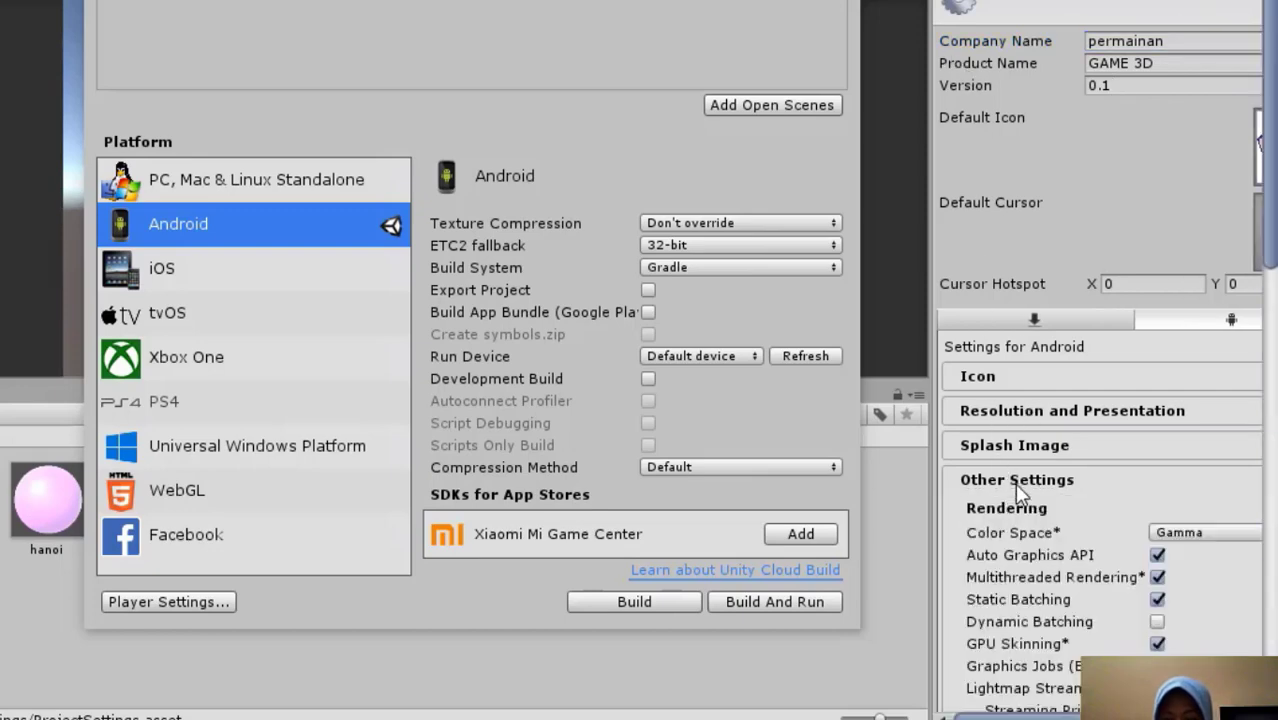
{"action": "scroll", "coordinate": [1041, 492], "scroll_direction": "down", "scroll_amount": 2}
{"action": "scroll", "coordinate": [1041, 497], "scroll_direction": "down", "scroll_amount": 8}
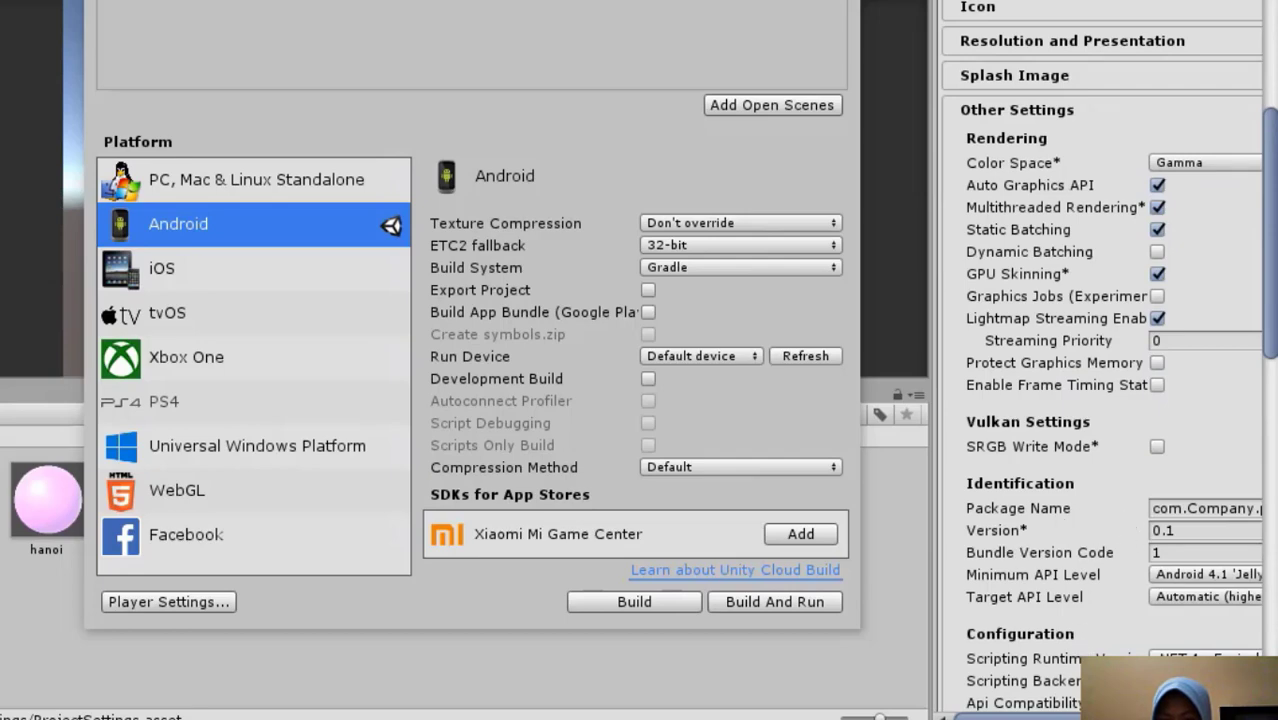
{"action": "scroll", "coordinate": [1160, 628], "scroll_direction": "right", "scroll_amount": 2}
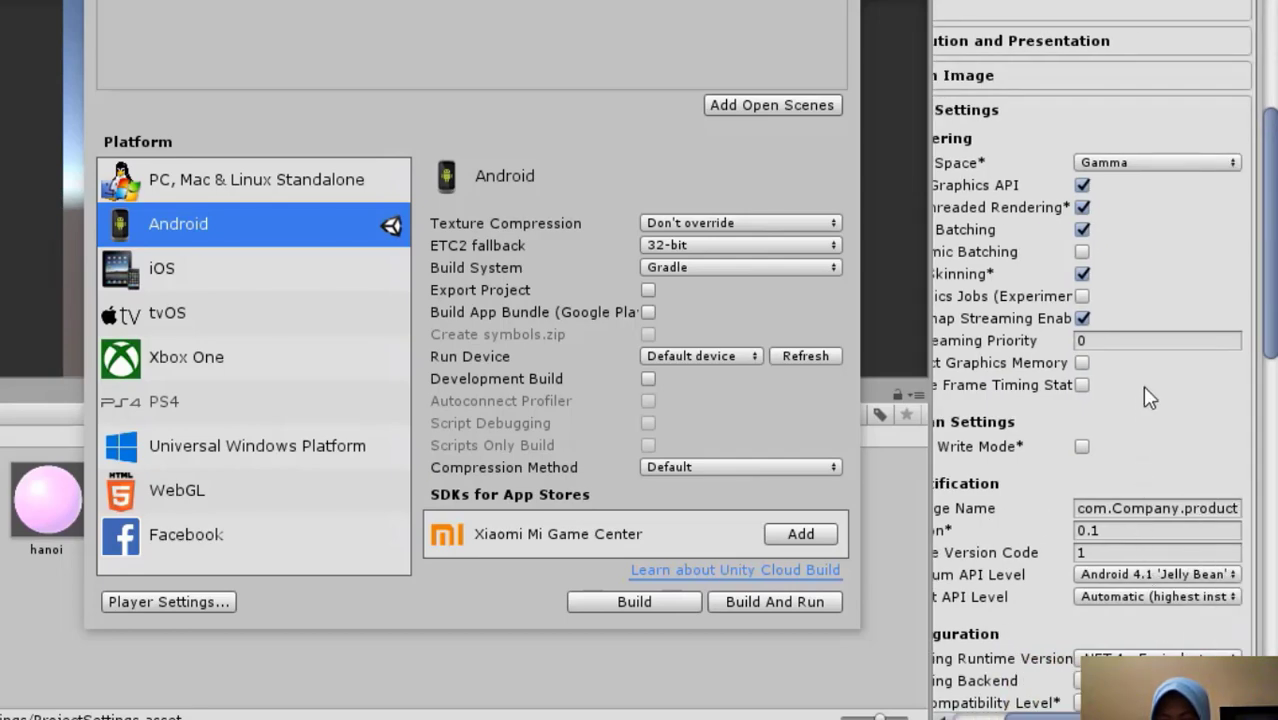
{"action": "scroll", "coordinate": [1145, 380], "scroll_direction": "up", "scroll_amount": 10}
{"action": "scroll", "coordinate": [1137, 643], "scroll_direction": "left", "scroll_amount": 2}
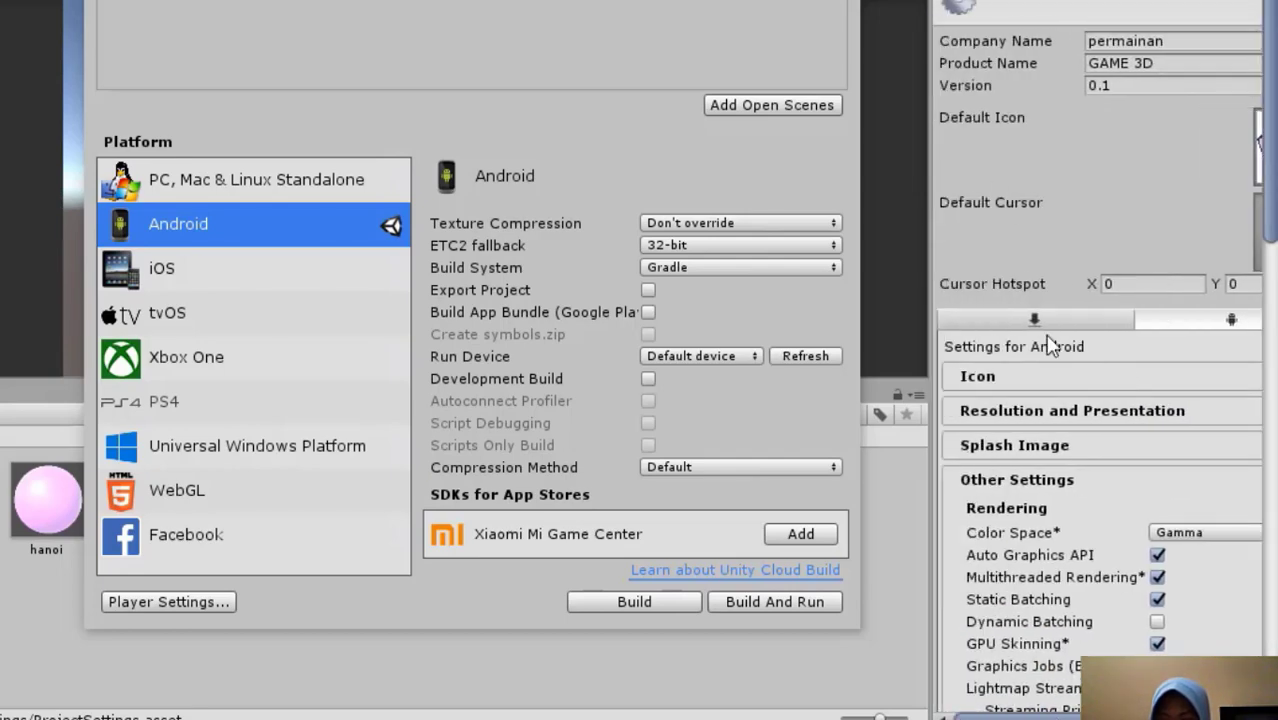
{"action": "scroll", "coordinate": [1250, 300], "scroll_direction": "down", "scroll_amount": 6}
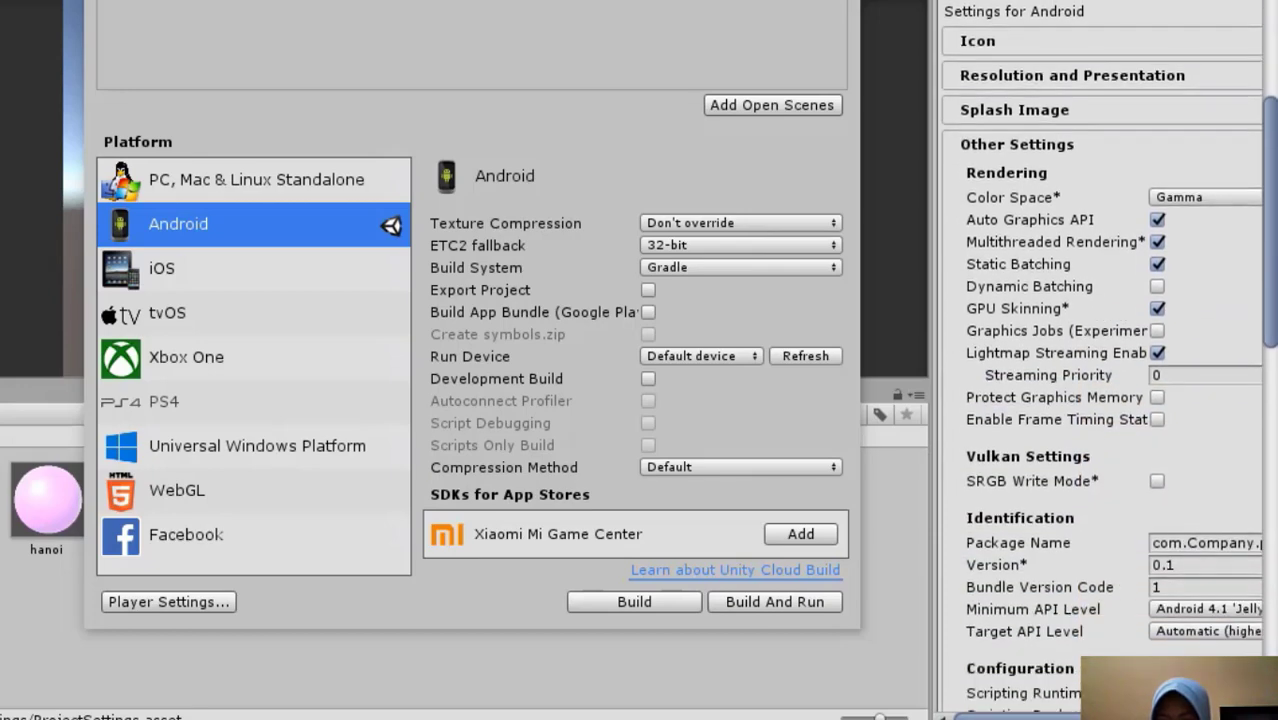
{"action": "scroll", "coordinate": [1152, 183], "scroll_direction": "up", "scroll_amount": 5}
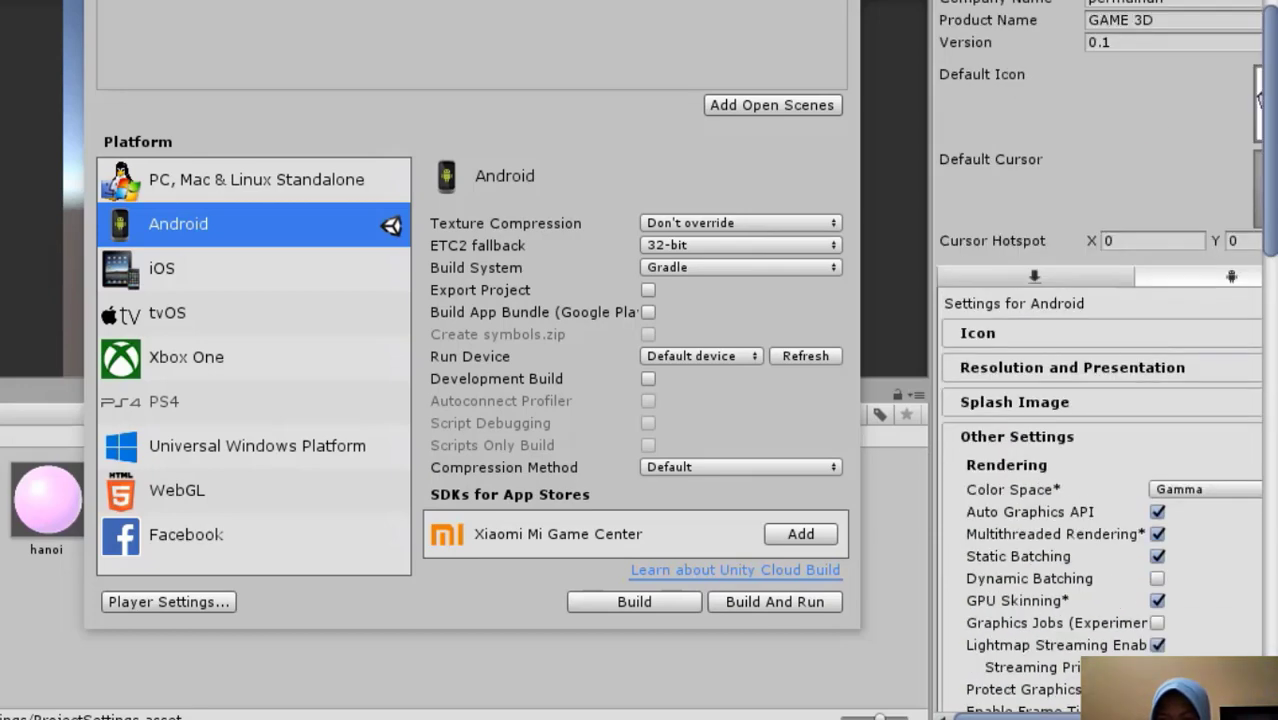
{"action": "scroll", "coordinate": [1227, 320], "scroll_direction": "down", "scroll_amount": 6}
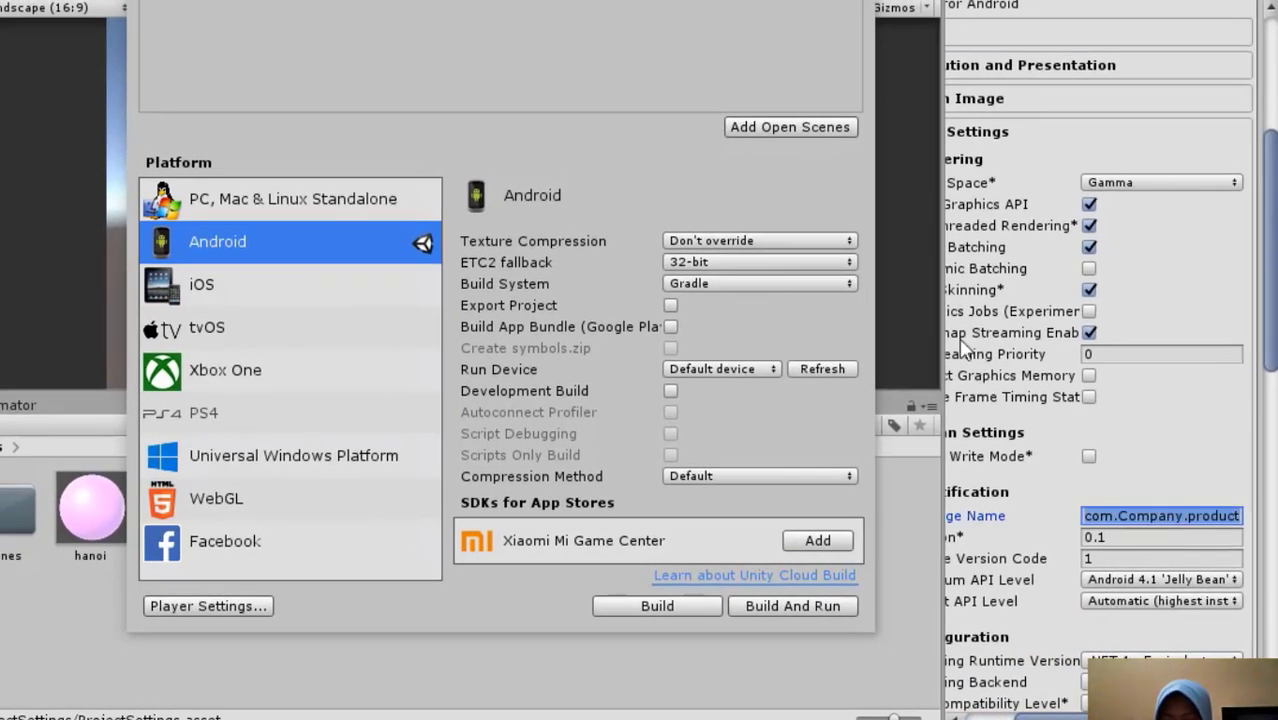
{"action": "left_click_drag", "start_coordinate": [940, 350], "coordinate": [709, 407]}
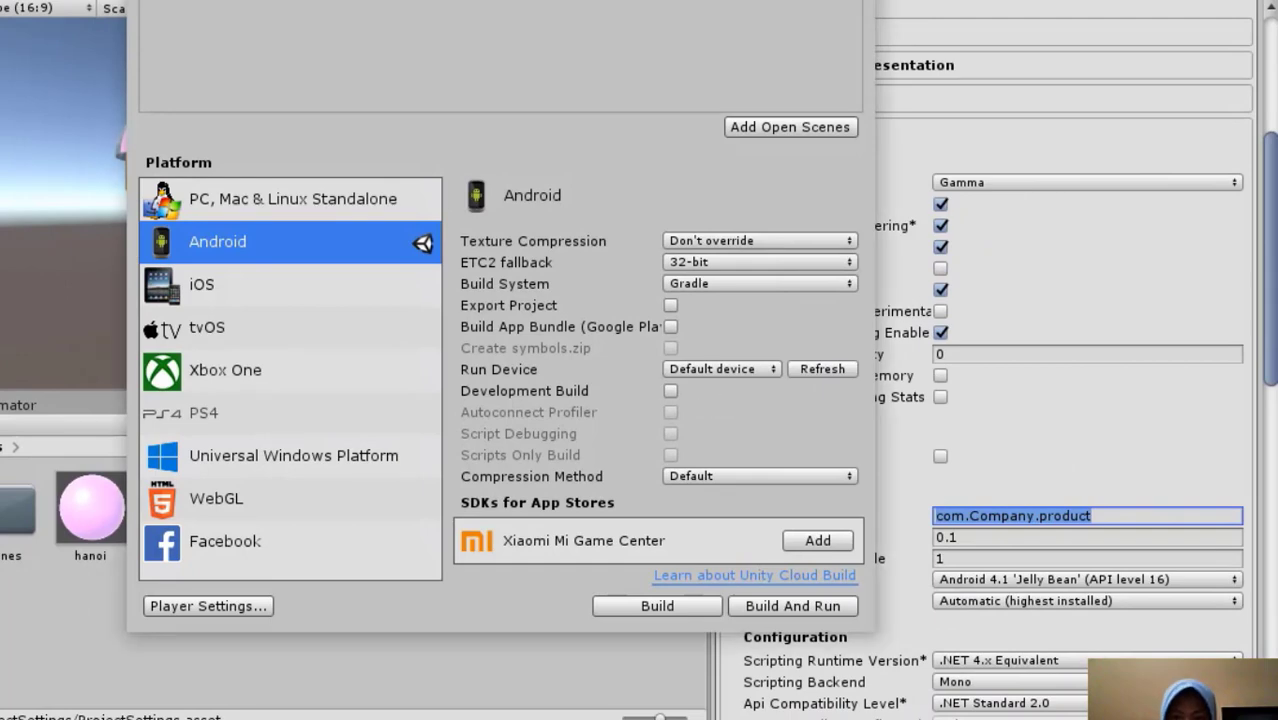
{"action": "left_click_drag", "start_coordinate": [500, 2], "coordinate": [106, 2]}
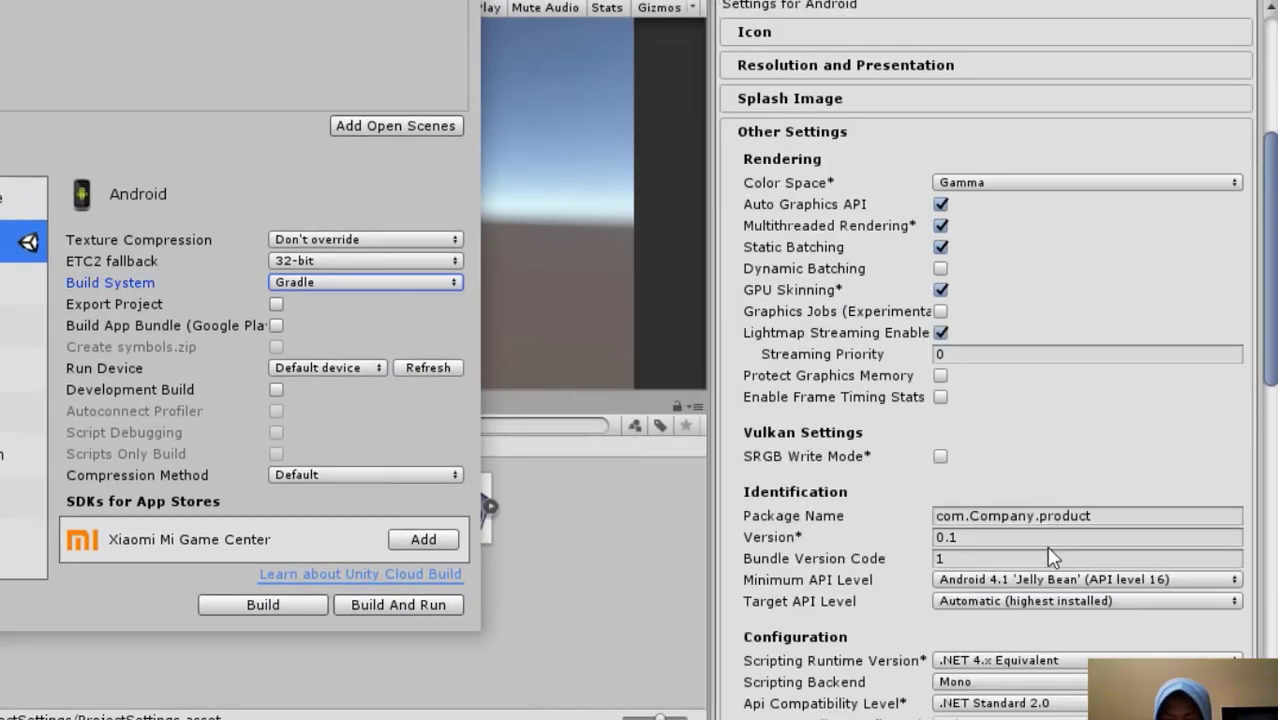
Replace the Company part of the Android package name with permainan
{"action": "left_click", "coordinate": [1030, 516]}
{"action": "left_click", "coordinate": [1036, 517]}
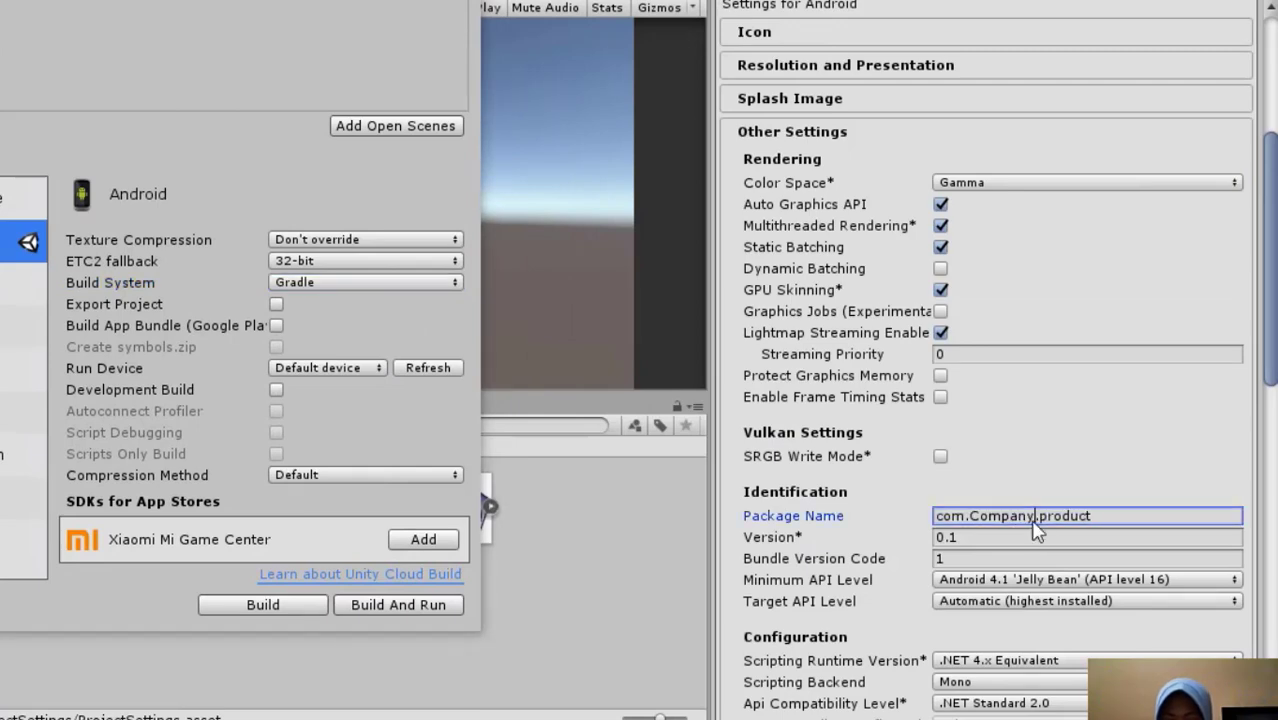
{"action": "key", "text": "BackSpace"}
{"action": "key", "text": "BackSpace"}
{"action": "key", "text": "BackSpace"}
{"action": "key", "text": "BackSpace"}
{"action": "key", "text": "BackSpace"}
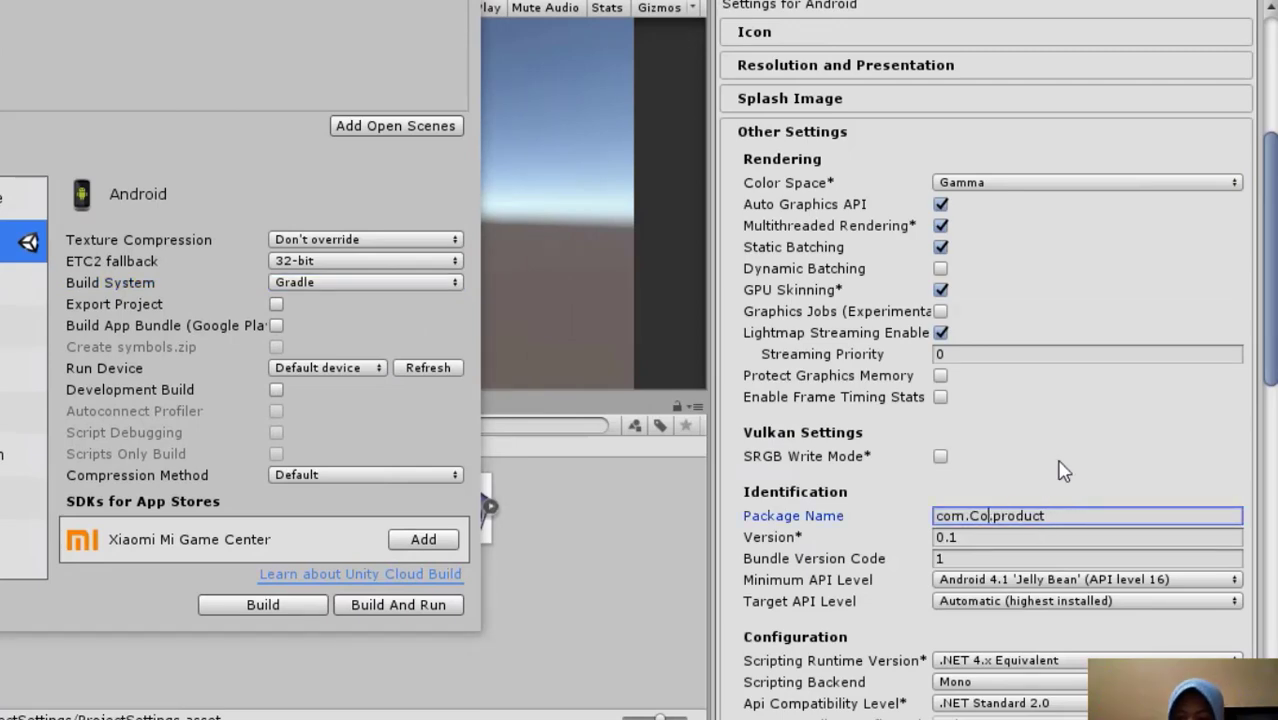
{"action": "key", "text": "BackSpace"}
{"action": "key", "text": "BackSpace"}
{"action": "scroll", "coordinate": [1080, 400], "scroll_direction": "up", "scroll_amount": 5}
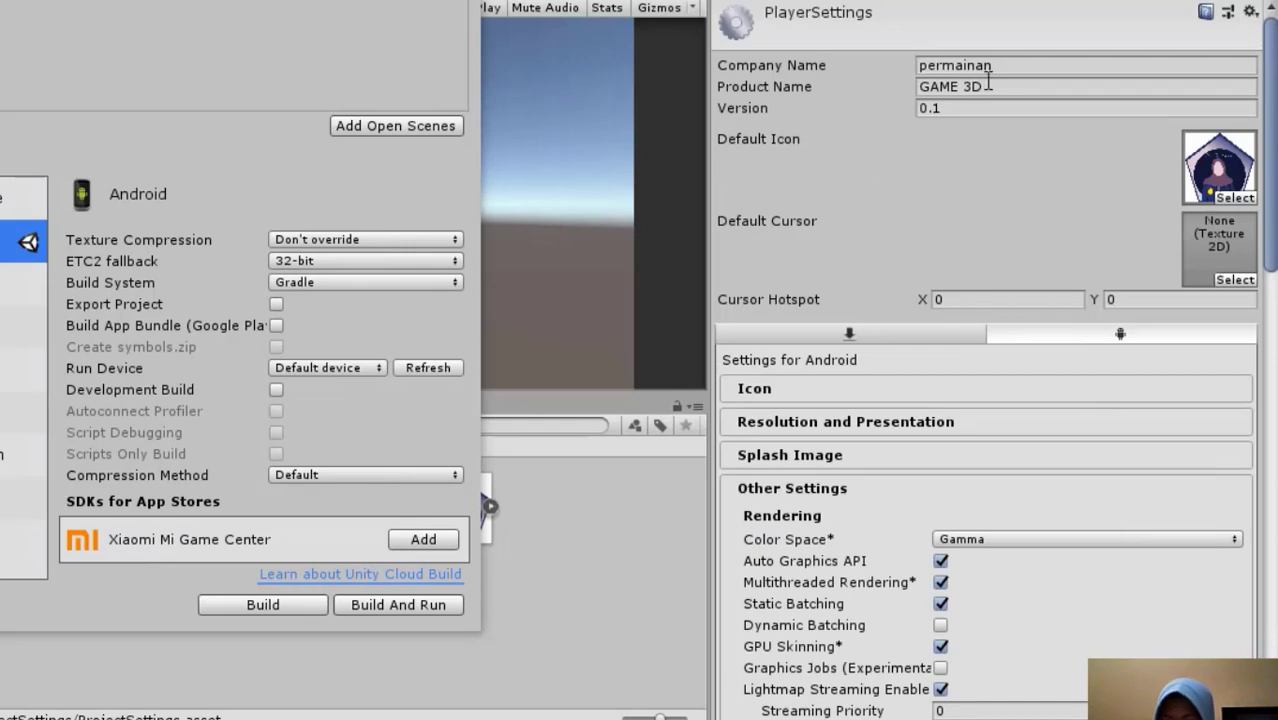
{"action": "scroll", "coordinate": [1025, 345], "scroll_direction": "down", "scroll_amount": 5}
{"action": "type", "text": "per"}
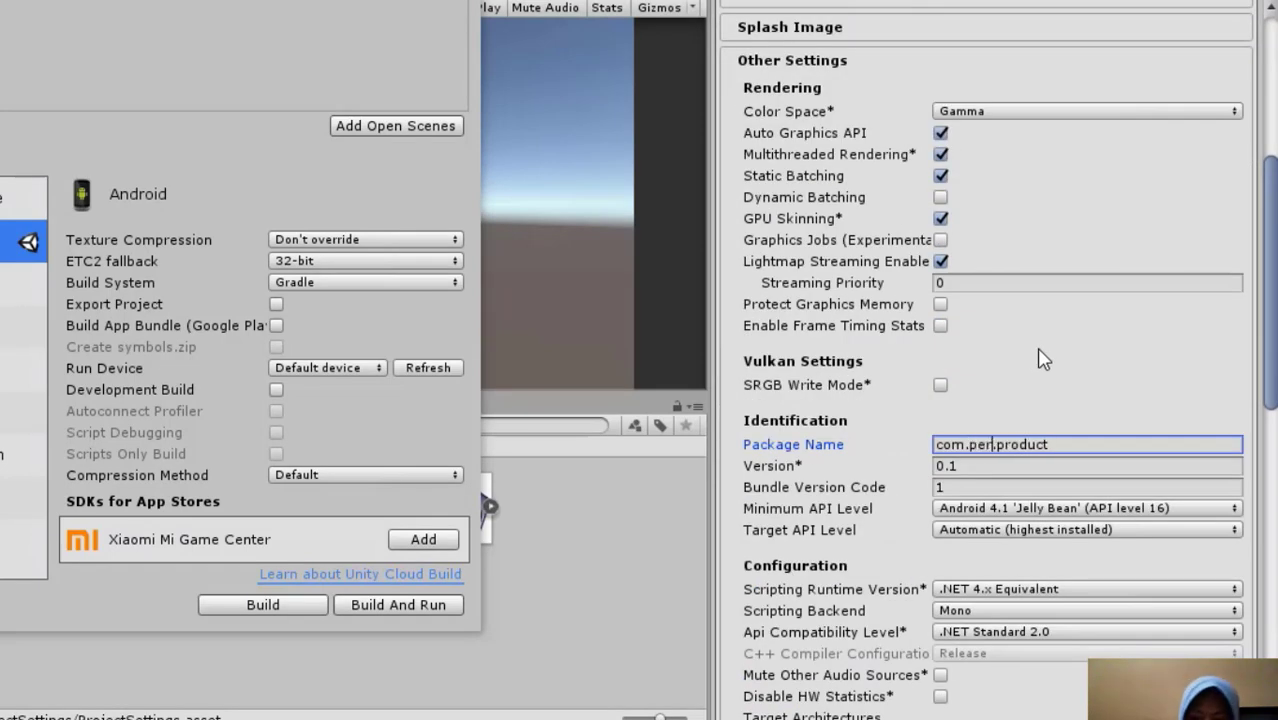
{"action": "type", "text": "maina"}
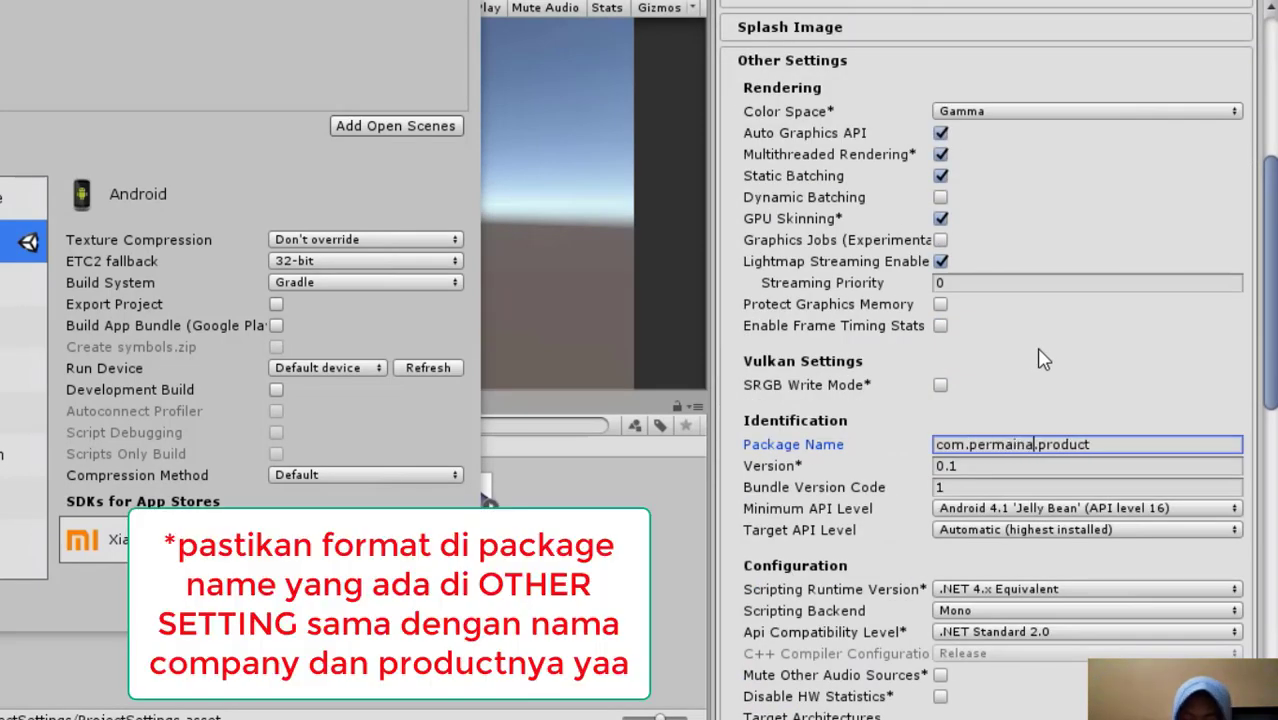
{"action": "type", "text": "n"}
Replace the product part of the package name with game3d, giving com.permainan.game3d
{"action": "scroll", "coordinate": [1080, 330], "scroll_direction": "up", "scroll_amount": 6}
{"action": "scroll", "coordinate": [1083, 350], "scroll_direction": "down", "scroll_amount": 3}
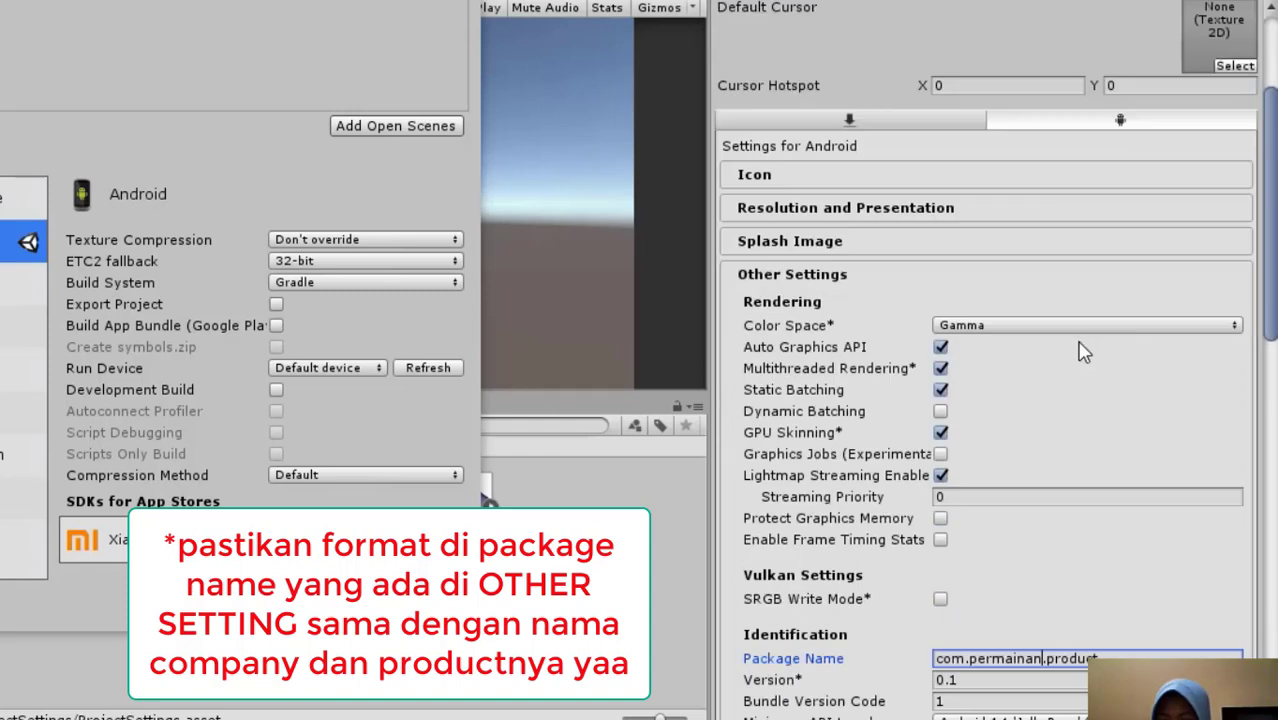
{"action": "scroll", "coordinate": [1080, 350], "scroll_direction": "down", "scroll_amount": 3}
{"action": "left_click_drag", "start_coordinate": [1100, 515], "coordinate": [1020, 525]}
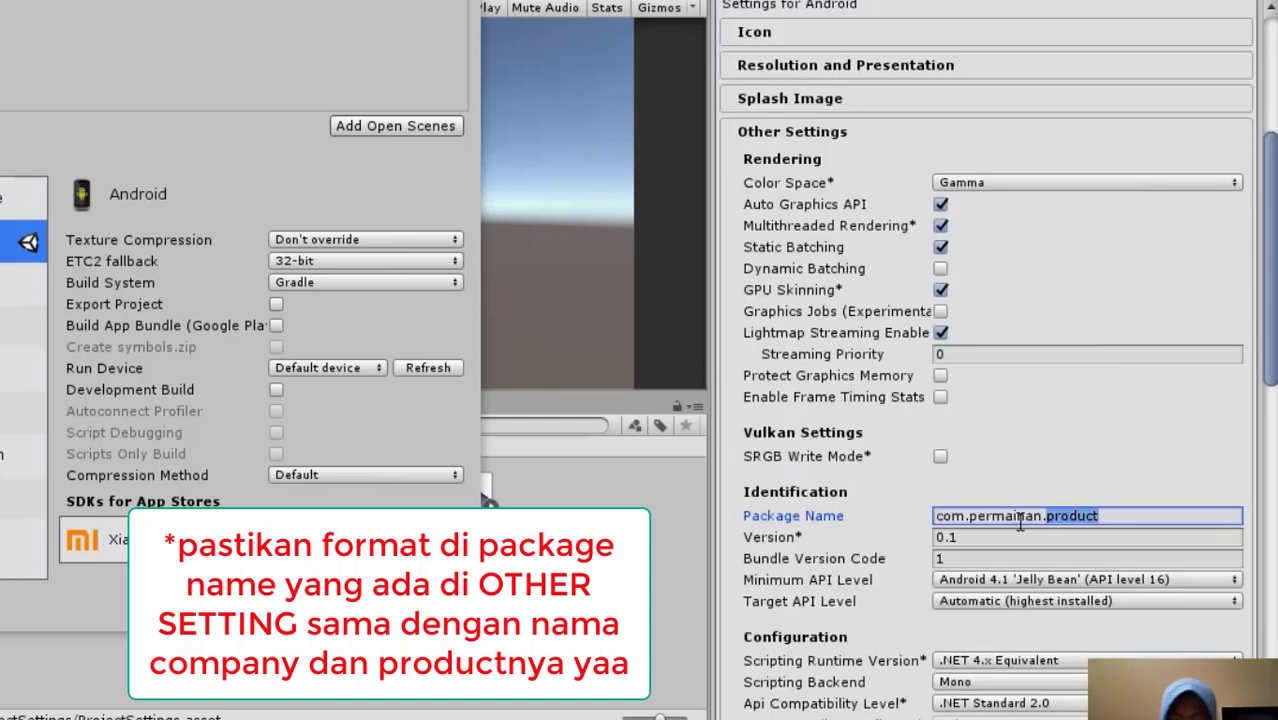
{"action": "type", "text": "game3d"}
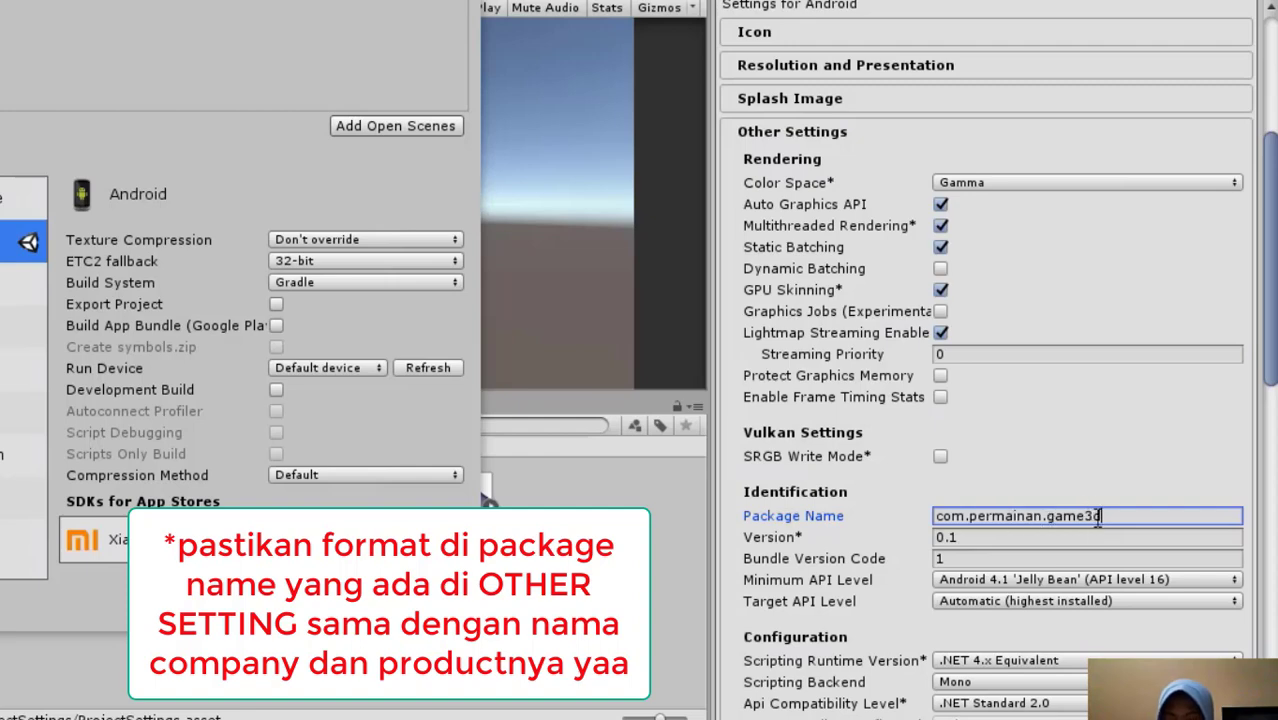
Compare the package name under Identification with the company name and product name in the Player Settings
{"action": "scroll", "coordinate": [1100, 532], "scroll_direction": "up", "scroll_amount": 6}
{"action": "scroll", "coordinate": [1108, 527], "scroll_direction": "down", "scroll_amount": 5}
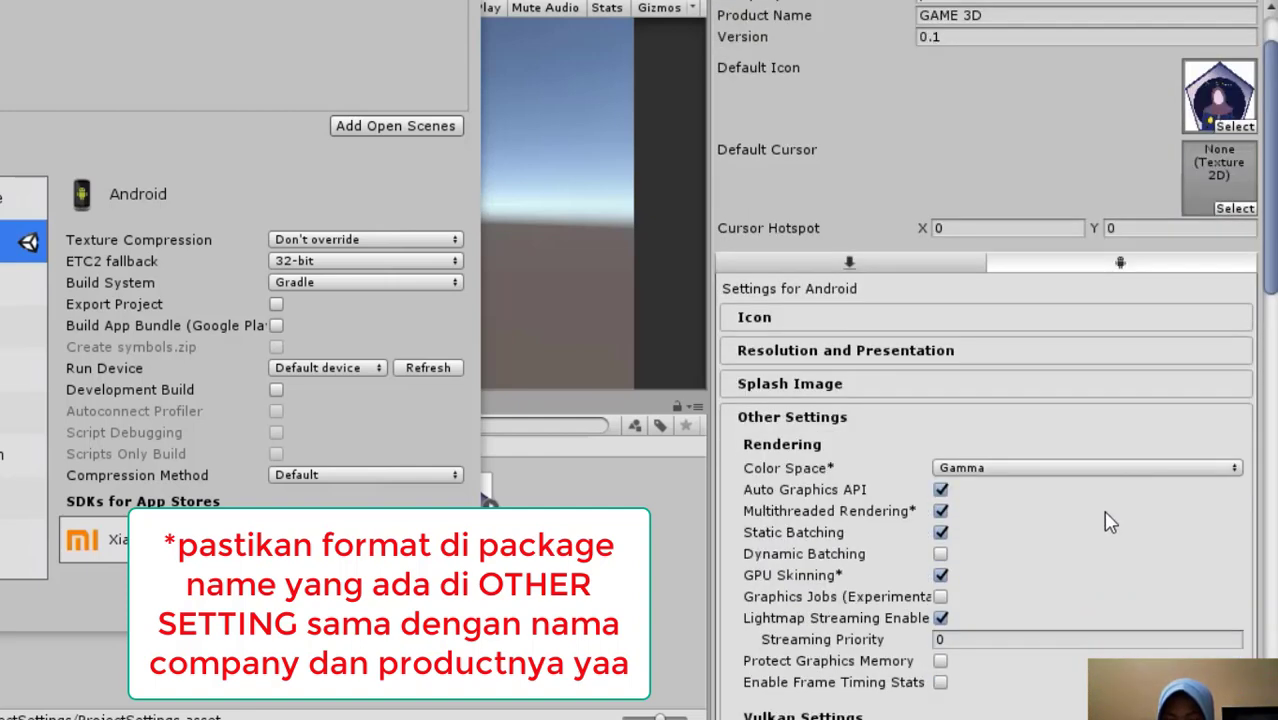
{"action": "scroll", "coordinate": [1095, 500], "scroll_direction": "up", "scroll_amount": 5}
{"action": "scroll", "coordinate": [1083, 476], "scroll_direction": "down", "scroll_amount": 5}
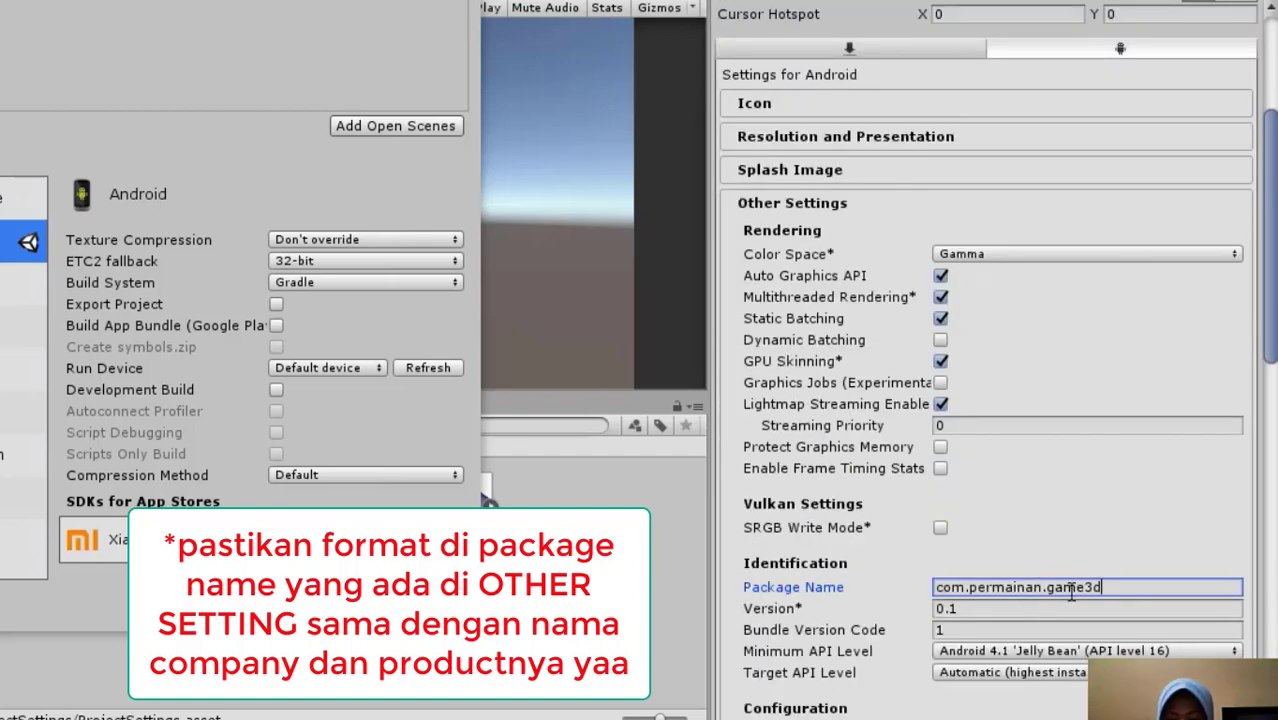
{"action": "scroll", "coordinate": [1080, 601], "scroll_direction": "up", "scroll_amount": 5}
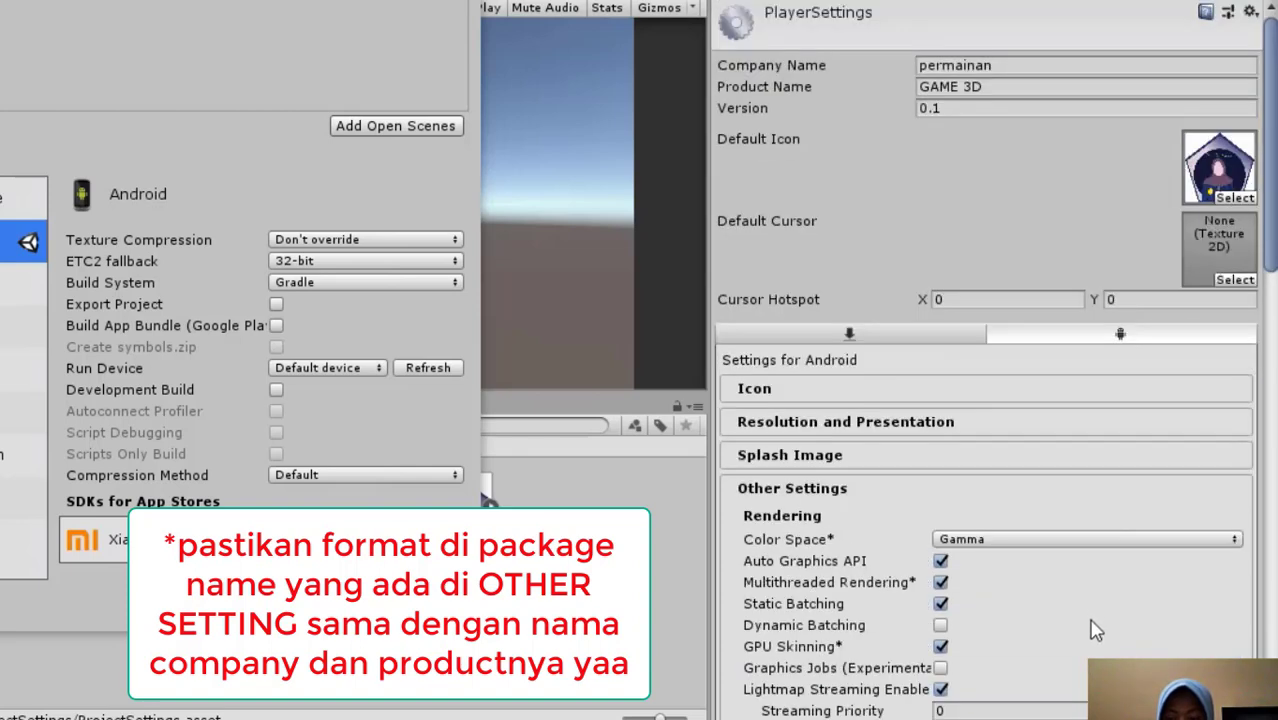
{"action": "scroll", "coordinate": [1092, 625], "scroll_direction": "down", "scroll_amount": 4}
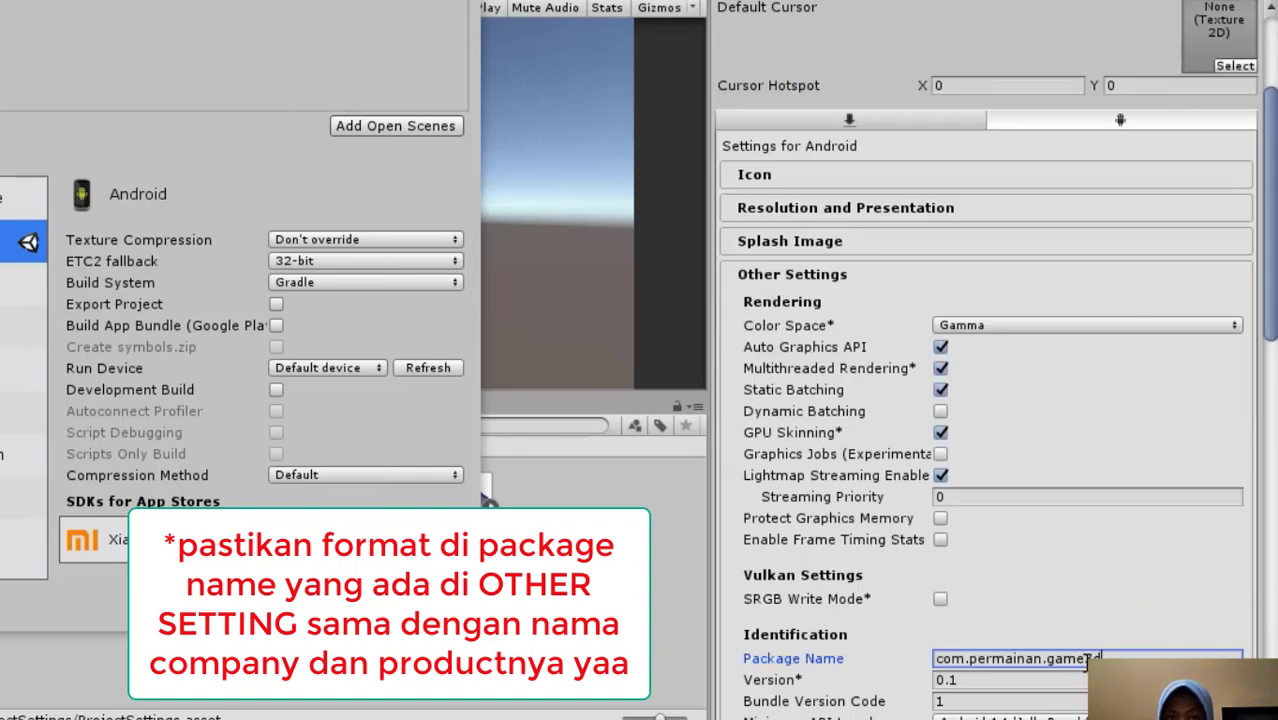
{"action": "type", "text": "d"}
{"action": "scroll", "coordinate": [1092, 615], "scroll_direction": "up", "scroll_amount": 4}
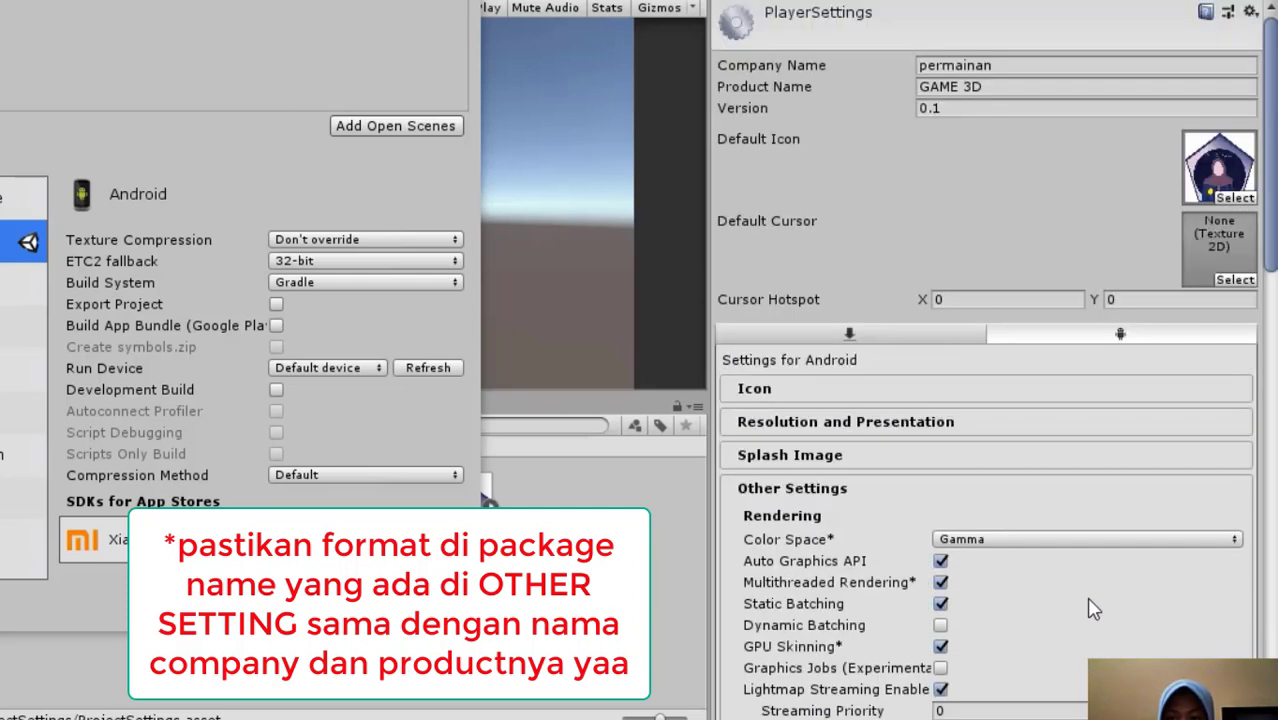
{"action": "scroll", "coordinate": [1093, 607], "scroll_direction": "down", "scroll_amount": 1}
{"action": "scroll", "coordinate": [1093, 607], "scroll_direction": "down", "scroll_amount": 4}
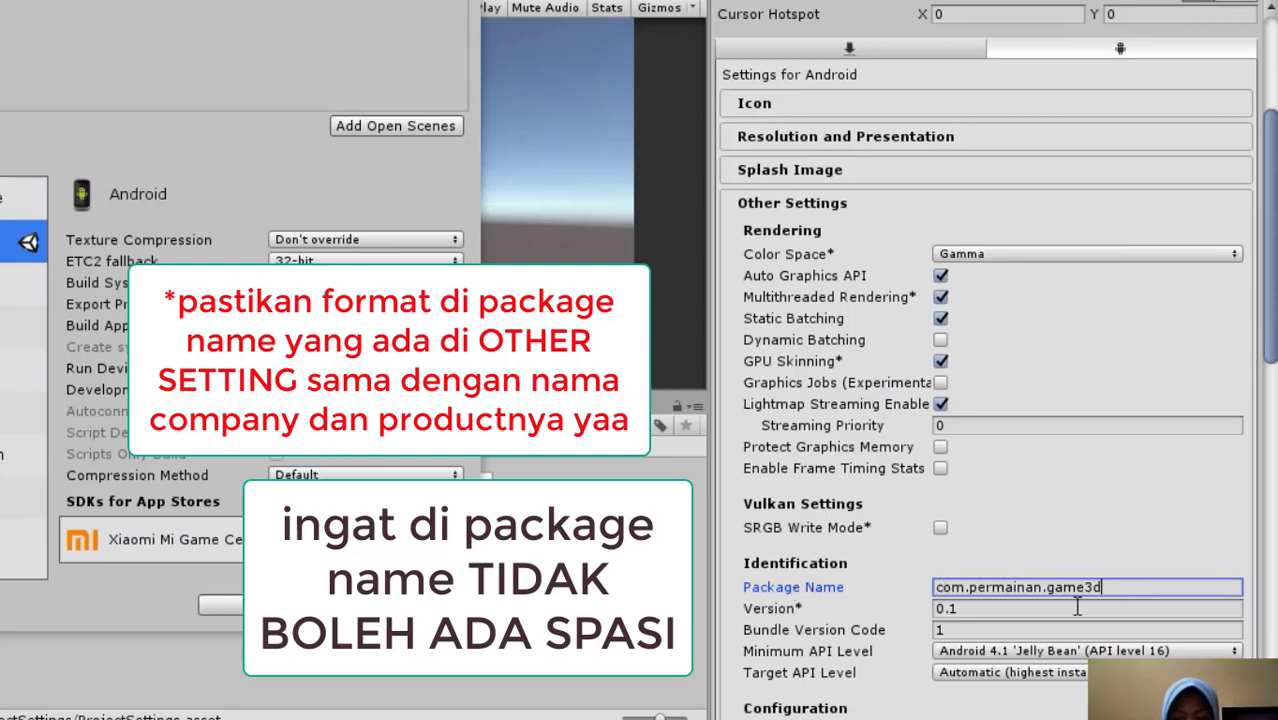
{"action": "left_click_drag", "start_coordinate": [1136, 602], "coordinate": [1079, 586]}
{"action": "left_click", "coordinate": [1147, 586]}
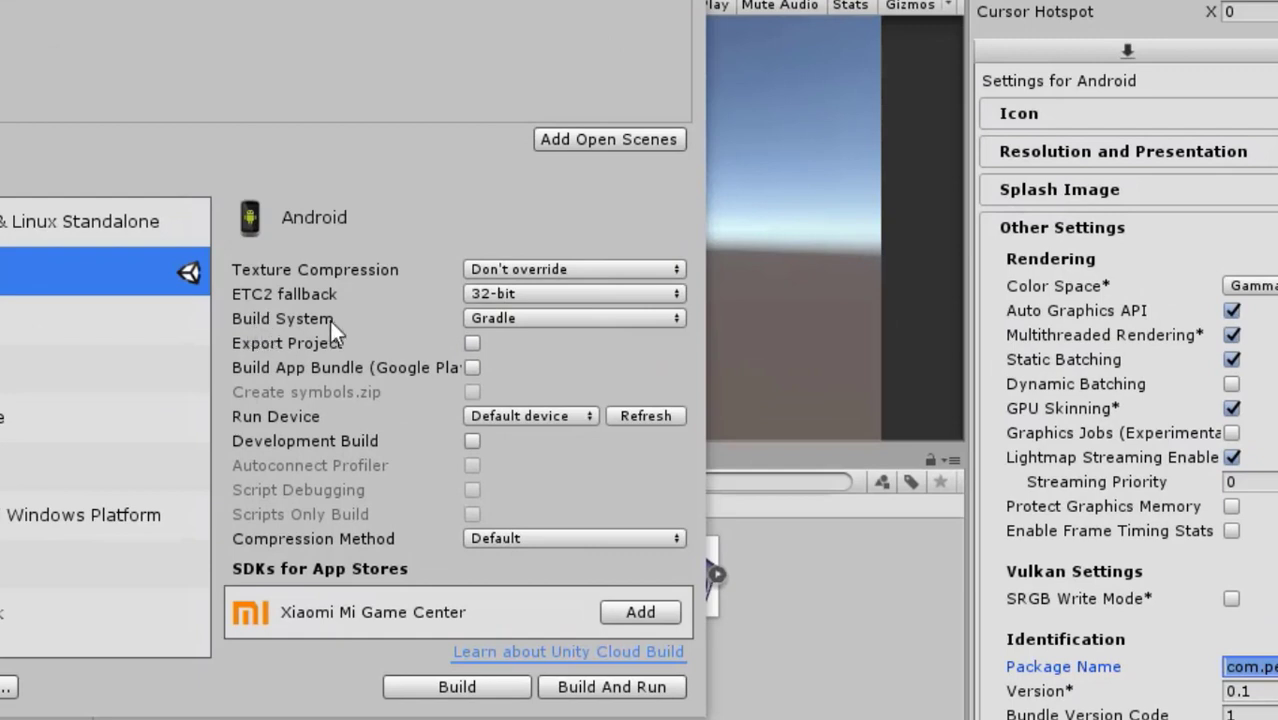
Set the Android build system to Internal and build the app as permainan.apk in the GAME 3D folder
{"action": "left_click", "coordinate": [502, 318]}
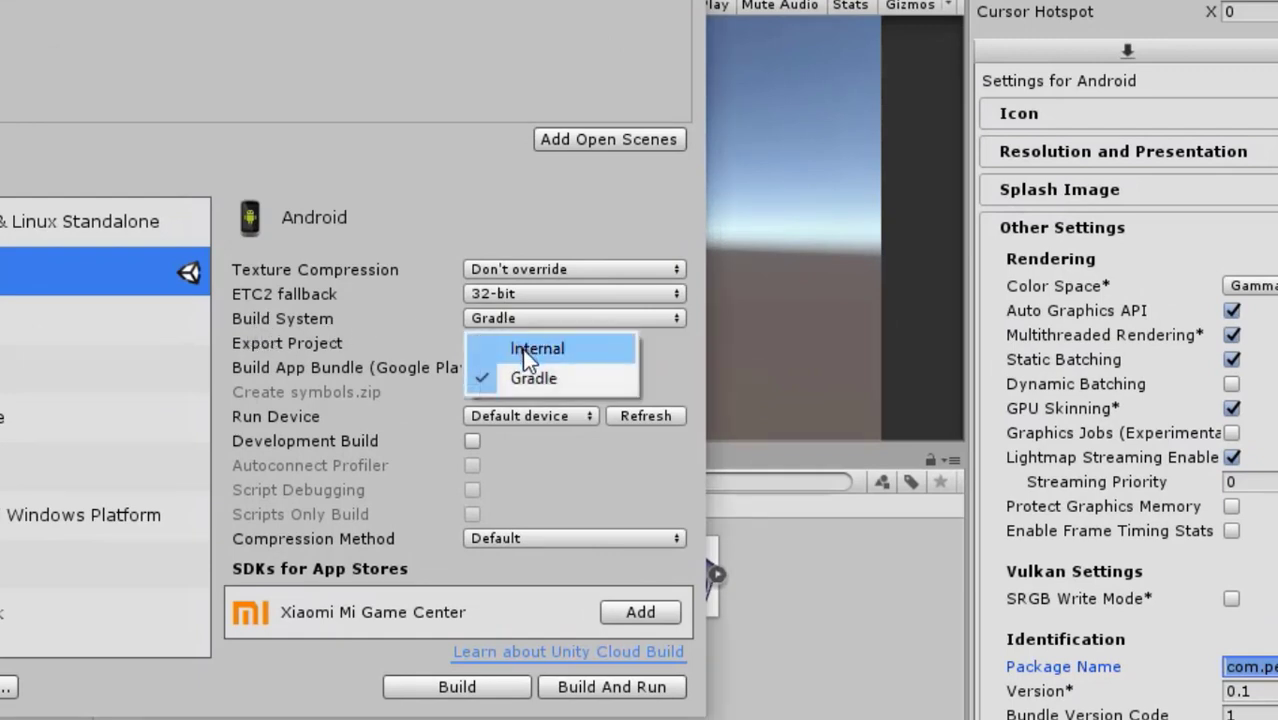
{"action": "left_click", "coordinate": [522, 348]}
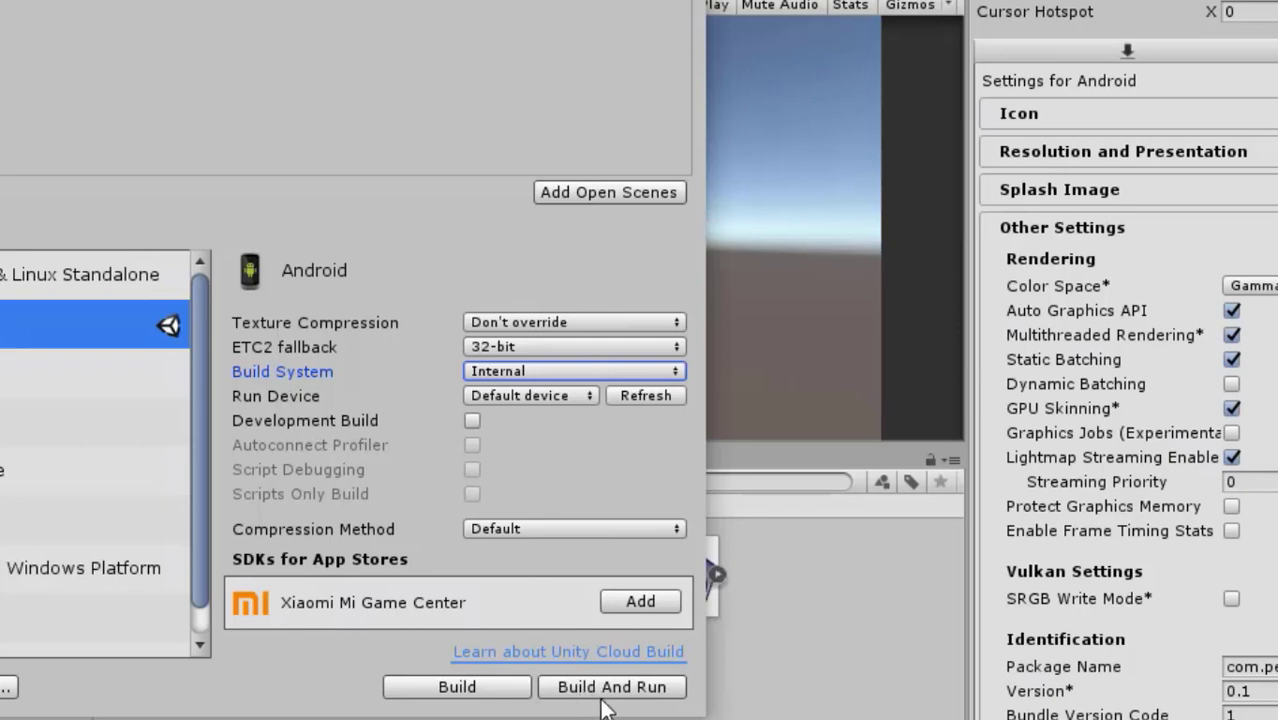
{"action": "left_click", "coordinate": [471, 698]}
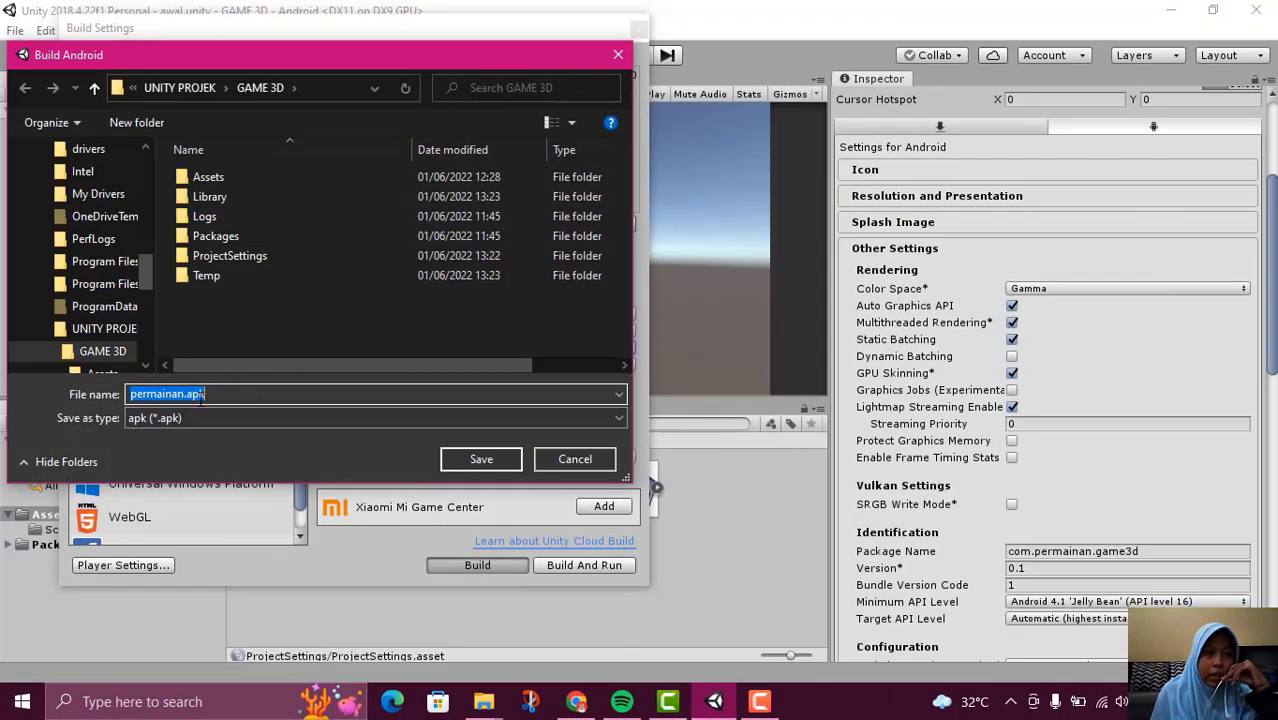
{"action": "left_click", "coordinate": [188, 395]}
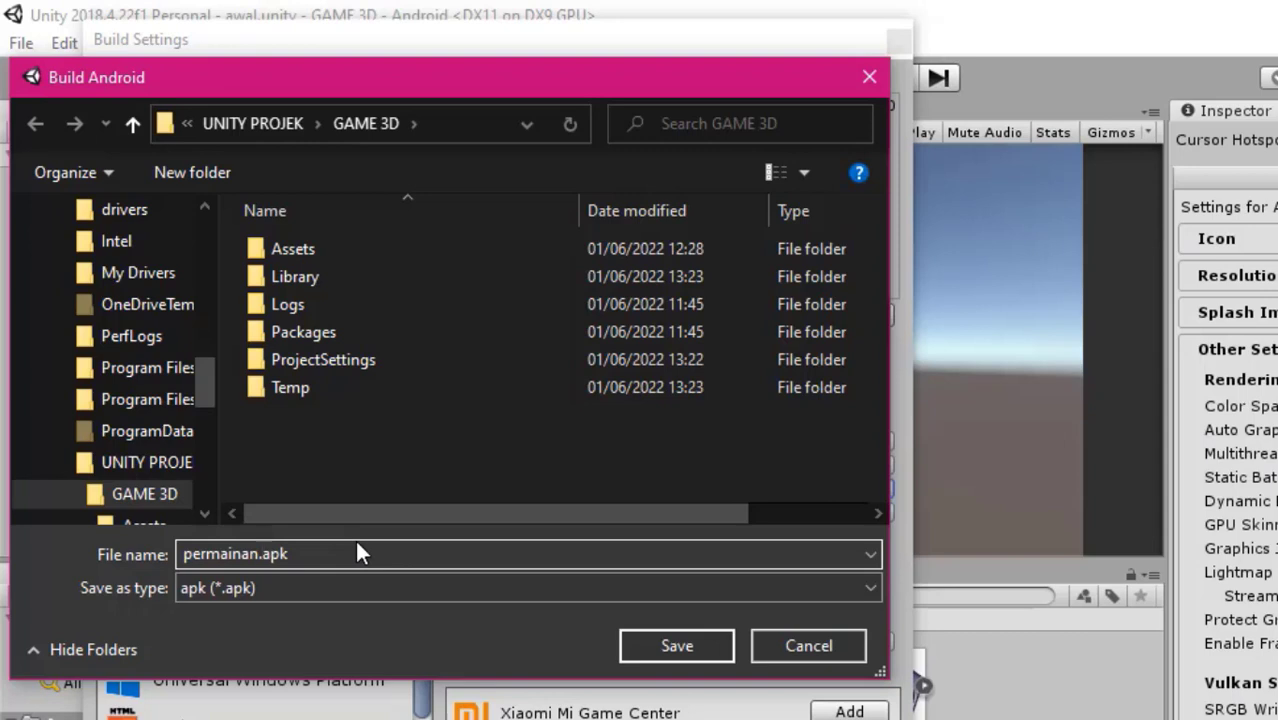
{"action": "left_click", "coordinate": [298, 550]}
{"action": "left_click", "coordinate": [676, 645]}
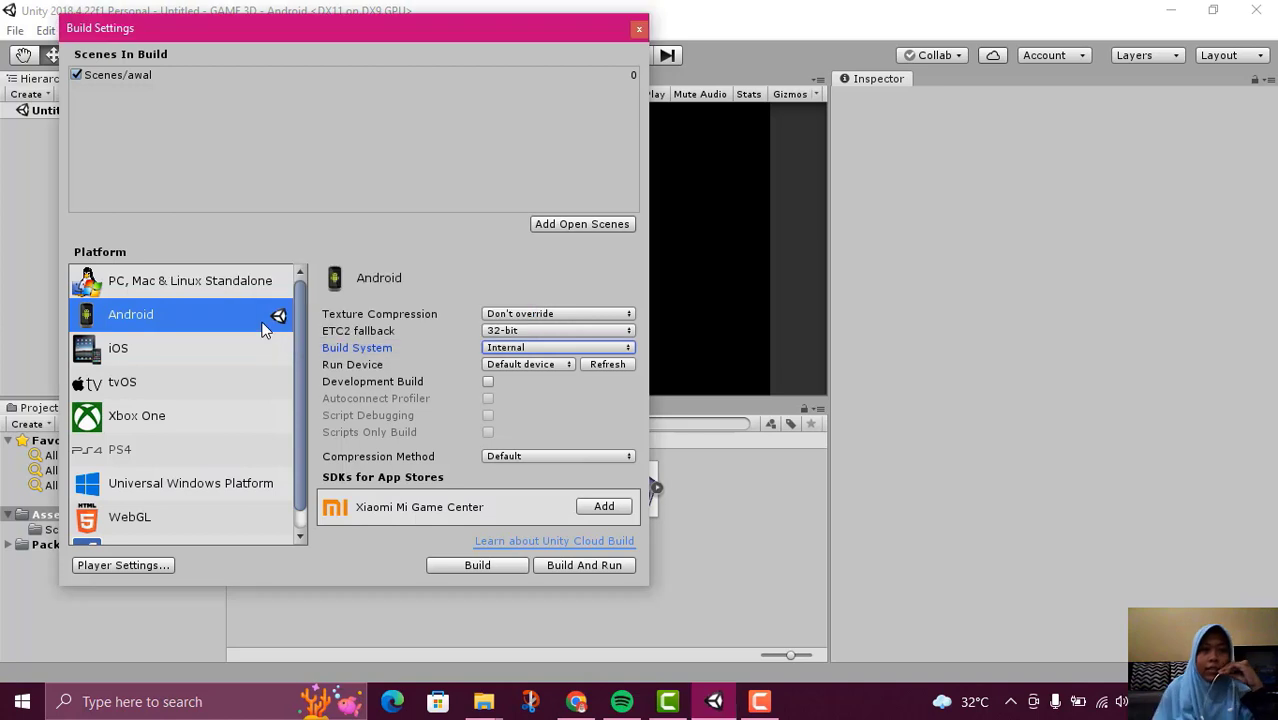
Close the Build Settings and switch to File Explorer to check permainan.apk in the GAME 3D folder
{"action": "left_click", "coordinate": [640, 30]}
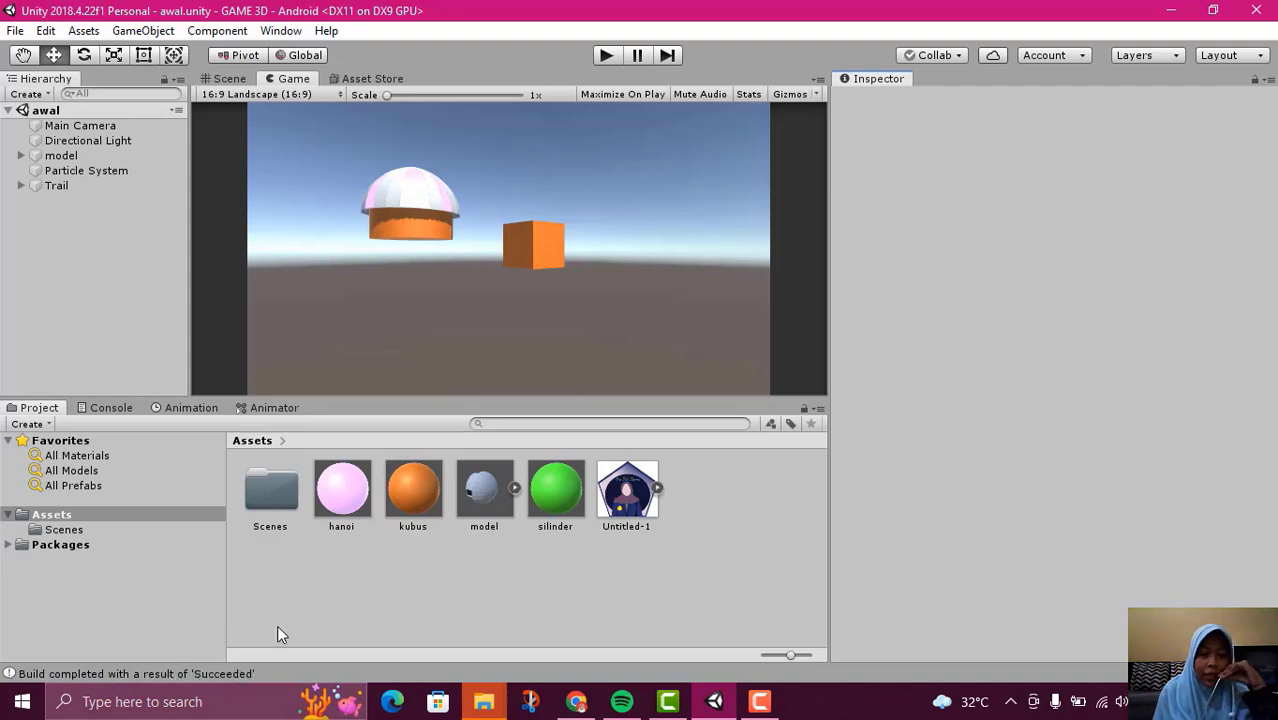
{"action": "mouse_move", "coordinate": [482, 705]}
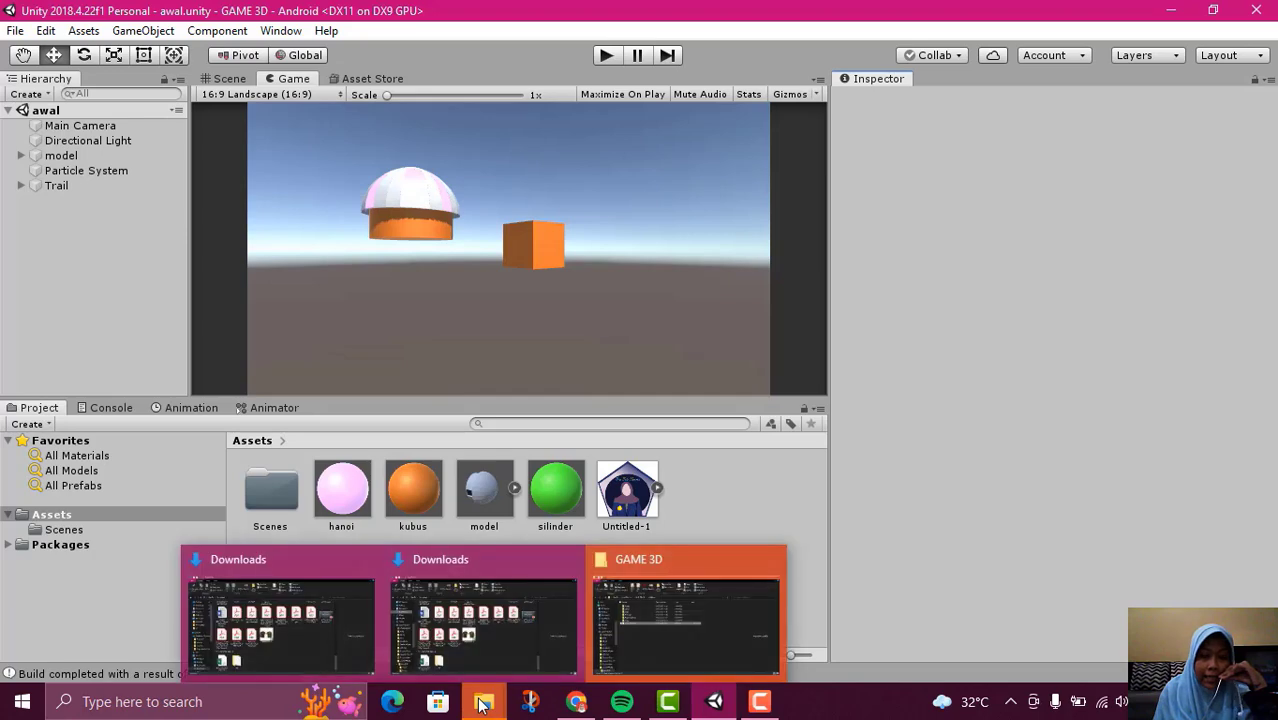
{"action": "left_click", "coordinate": [707, 603]}
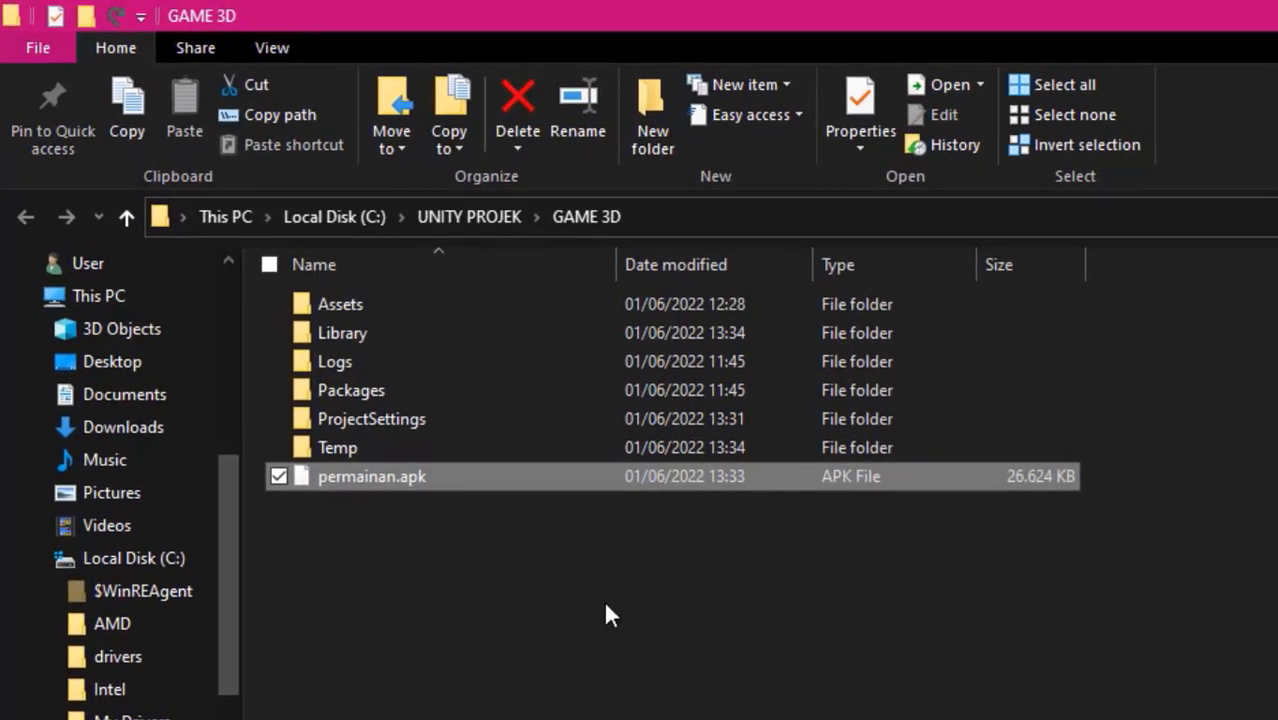
{"action": "left_click", "coordinate": [556, 512]}
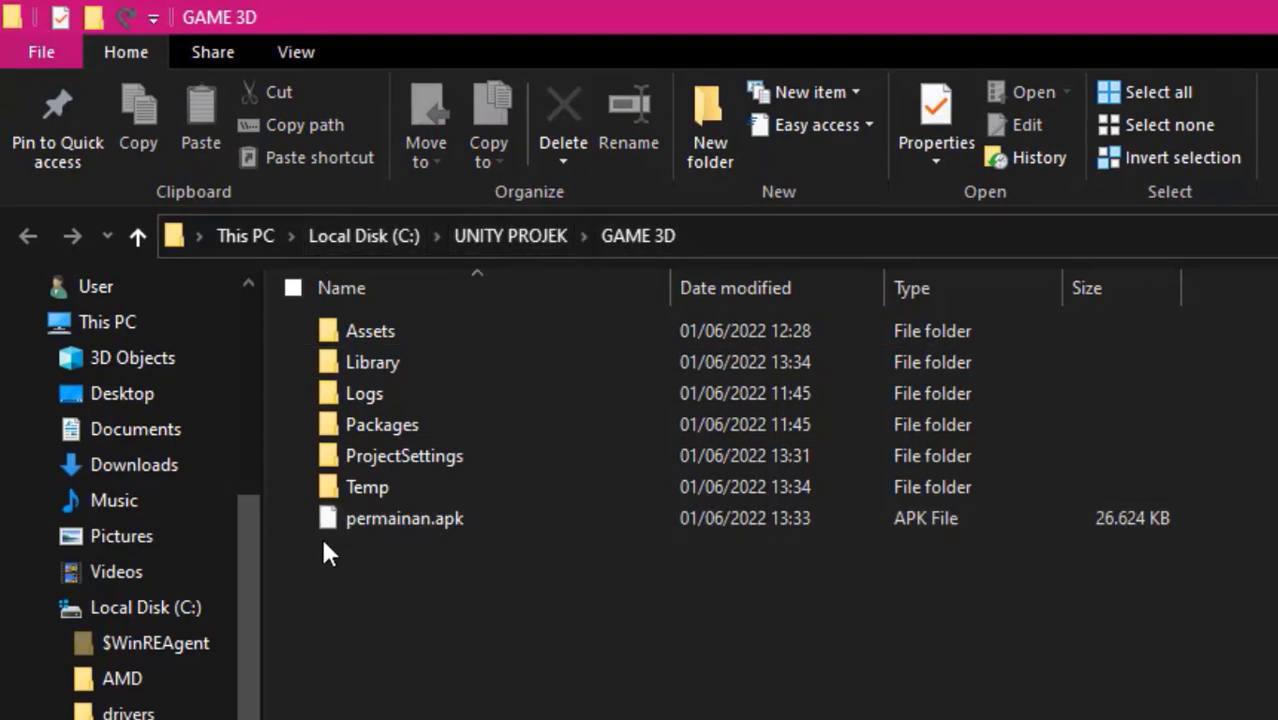
{"action": "left_click", "coordinate": [458, 521]}
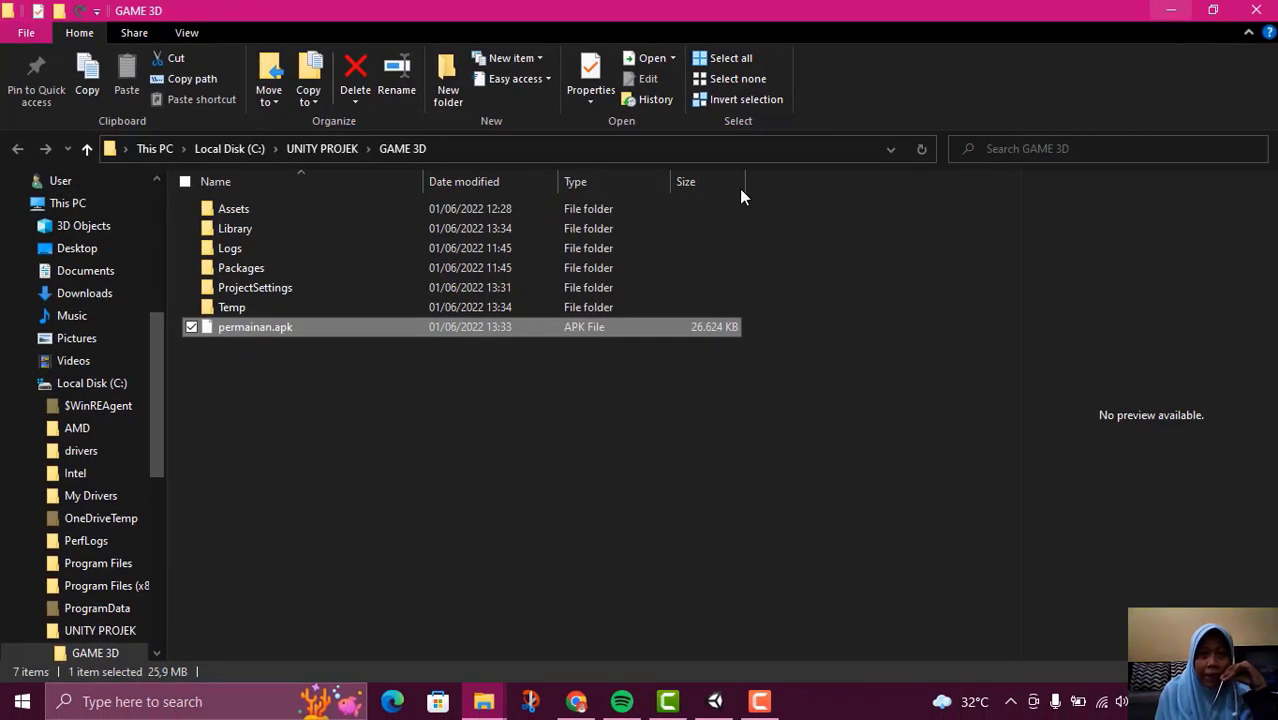
Switch to the module PDF in Chrome and read the TUGAS assignments on the last page
{"action": "left_click", "coordinate": [575, 702]}
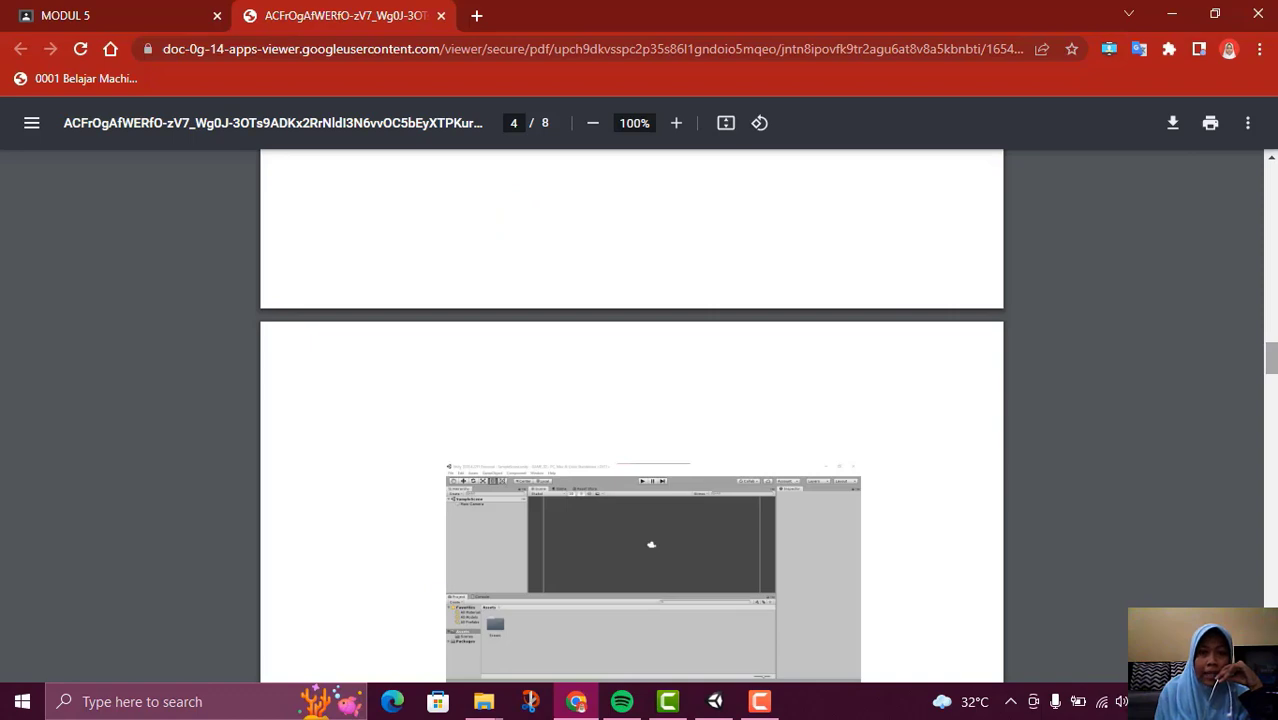
{"action": "left_click_drag", "start_coordinate": [1274, 356], "coordinate": [1273, 614]}
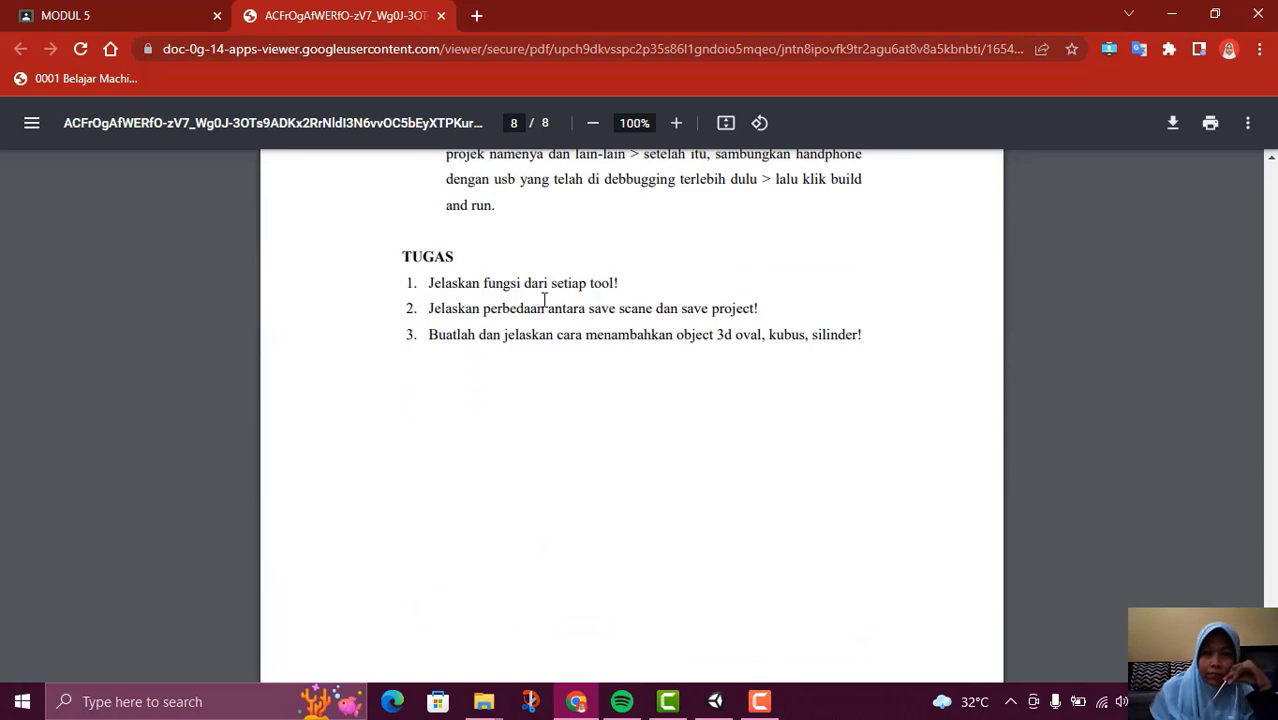
{"action": "scroll", "coordinate": [544, 300], "scroll_direction": "up", "scroll_amount": 2}
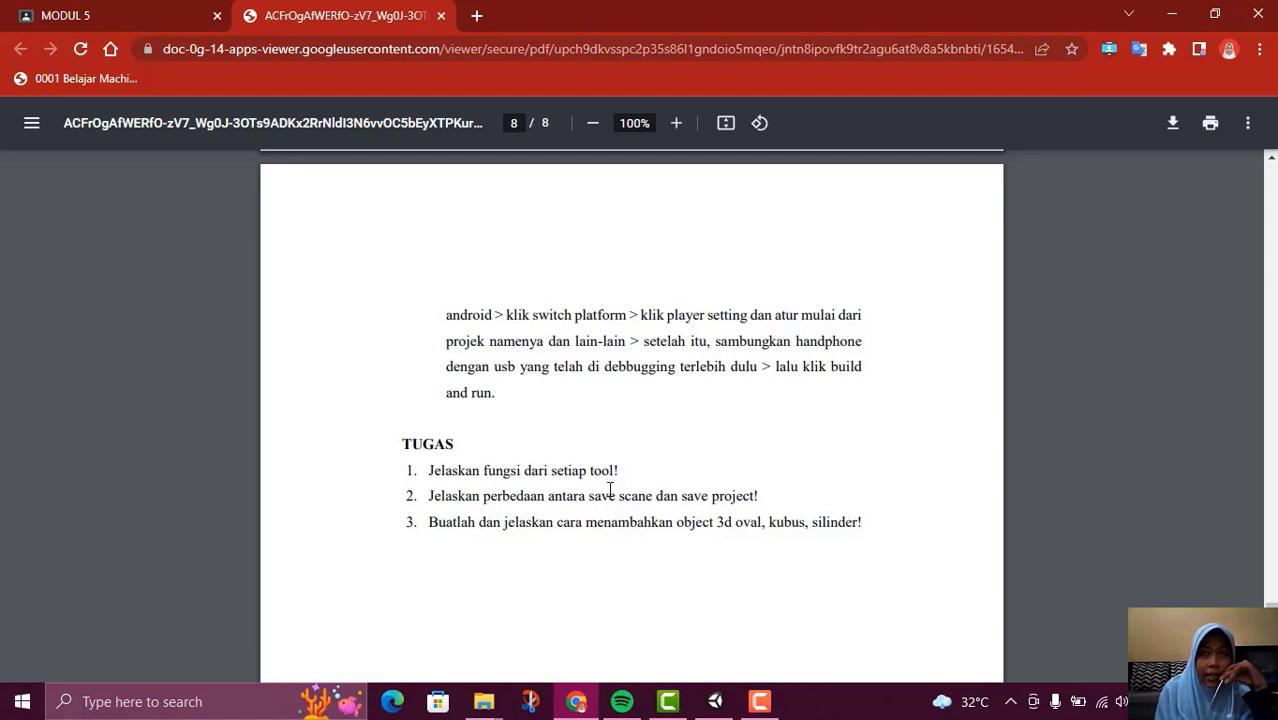
{"action": "scroll", "coordinate": [740, 328], "scroll_direction": "up", "scroll_amount": 10}
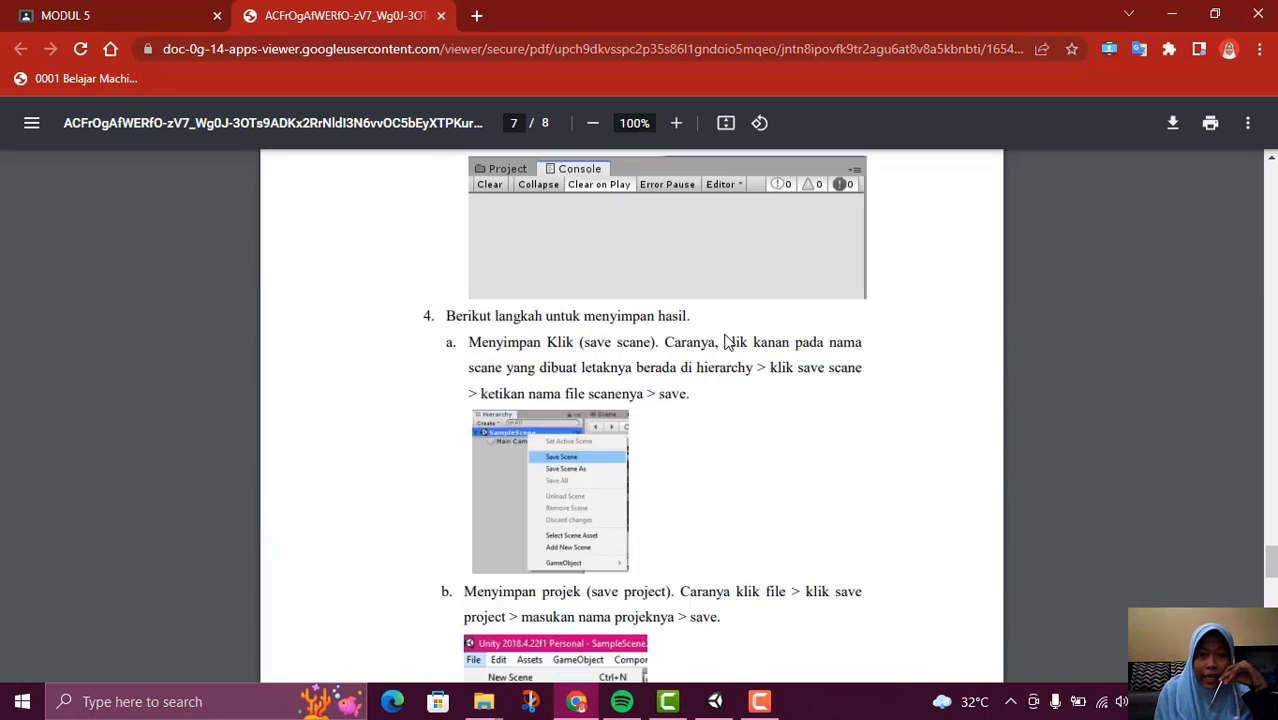
{"action": "scroll", "coordinate": [699, 320], "scroll_direction": "down", "scroll_amount": 6}
{"action": "scroll", "coordinate": [683, 385], "scroll_direction": "down", "scroll_amount": 4}
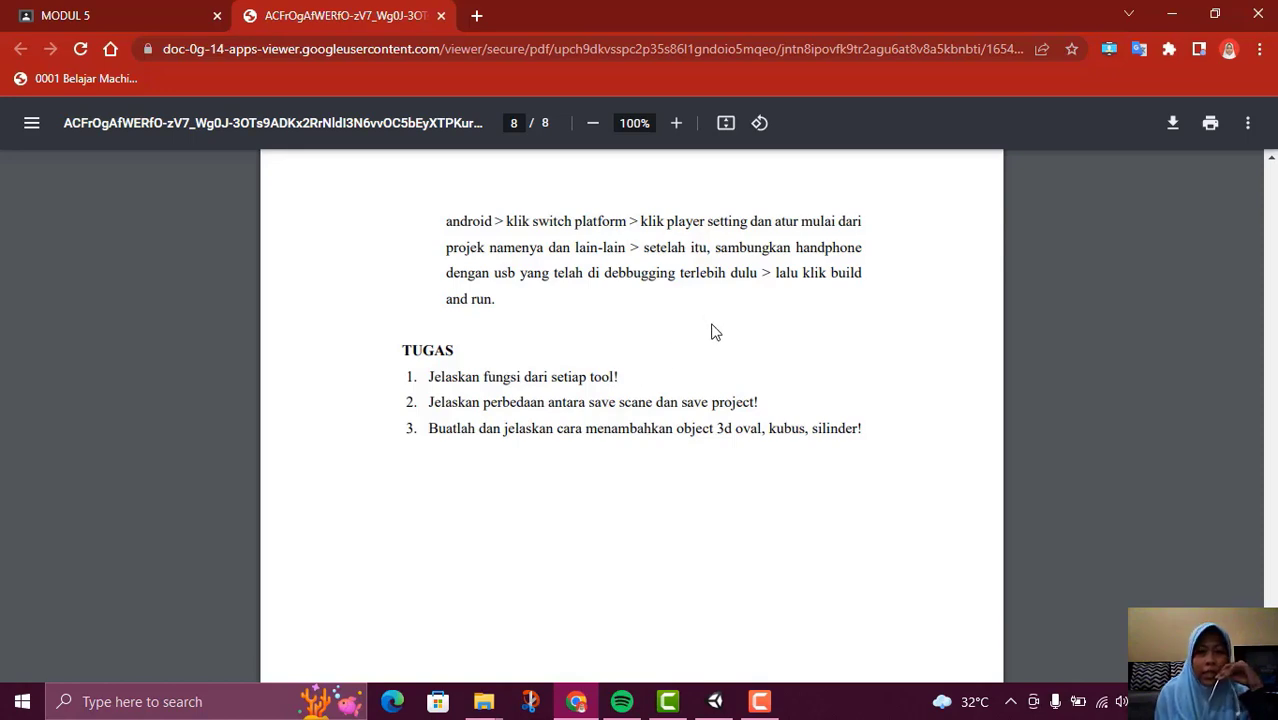
Review the save scene and save project instructions on page 7 and go back to the Unity introduction on page 1
{"action": "scroll", "coordinate": [710, 325], "scroll_direction": "up", "scroll_amount": 7}
{"action": "scroll", "coordinate": [719, 334], "scroll_direction": "up", "scroll_amount": 2}
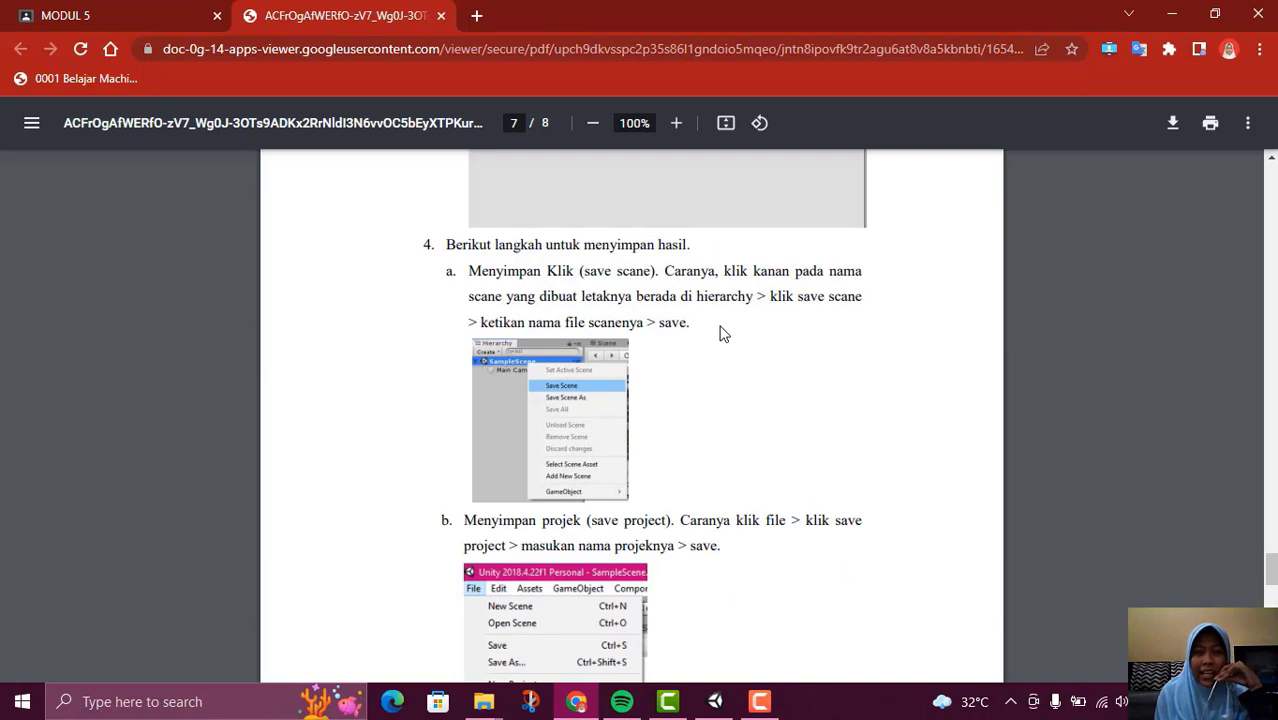
{"action": "scroll", "coordinate": [724, 334], "scroll_direction": "down", "scroll_amount": 8}
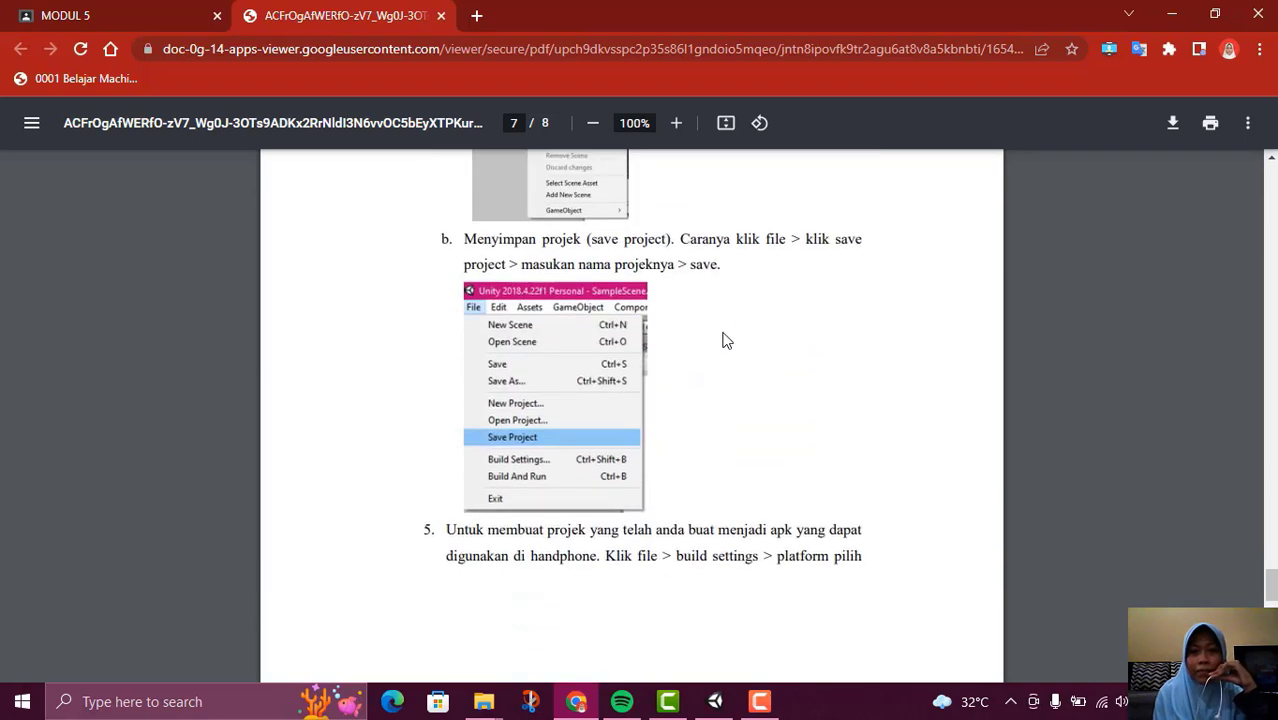
{"action": "scroll", "coordinate": [730, 328], "scroll_direction": "up", "scroll_amount": 20}
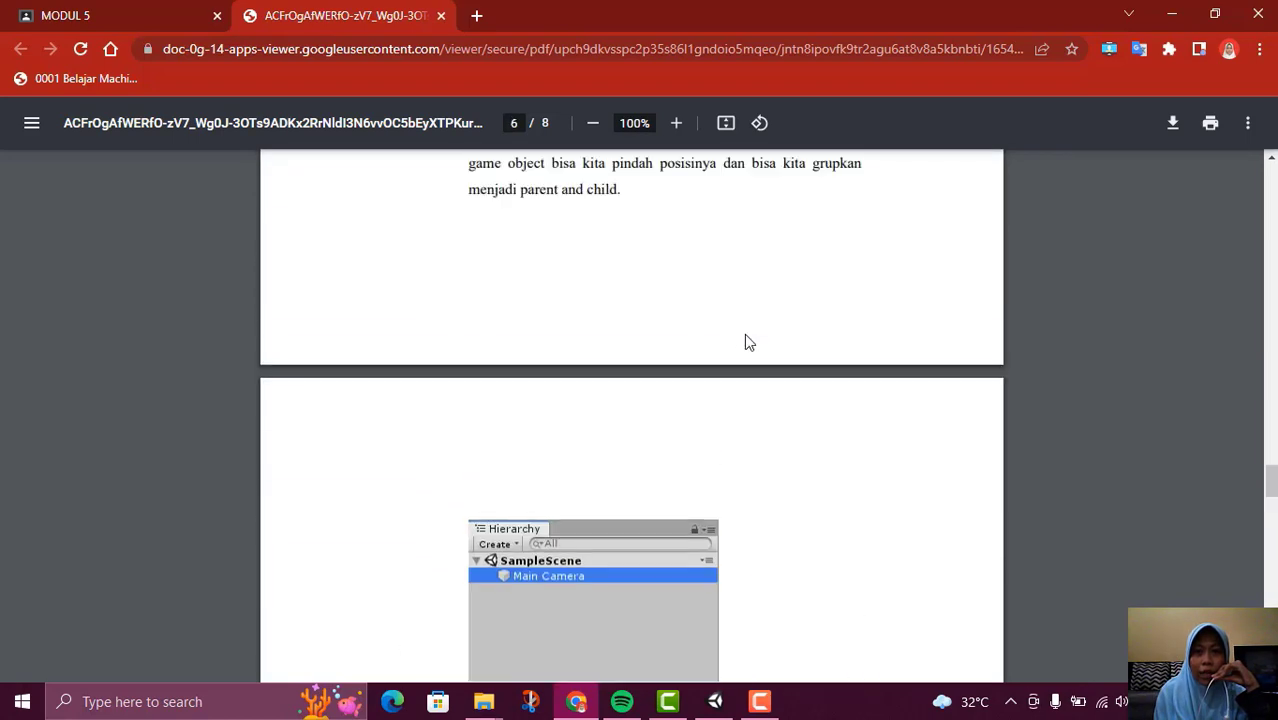
{"action": "scroll", "coordinate": [735, 355], "scroll_direction": "up", "scroll_amount": 18}
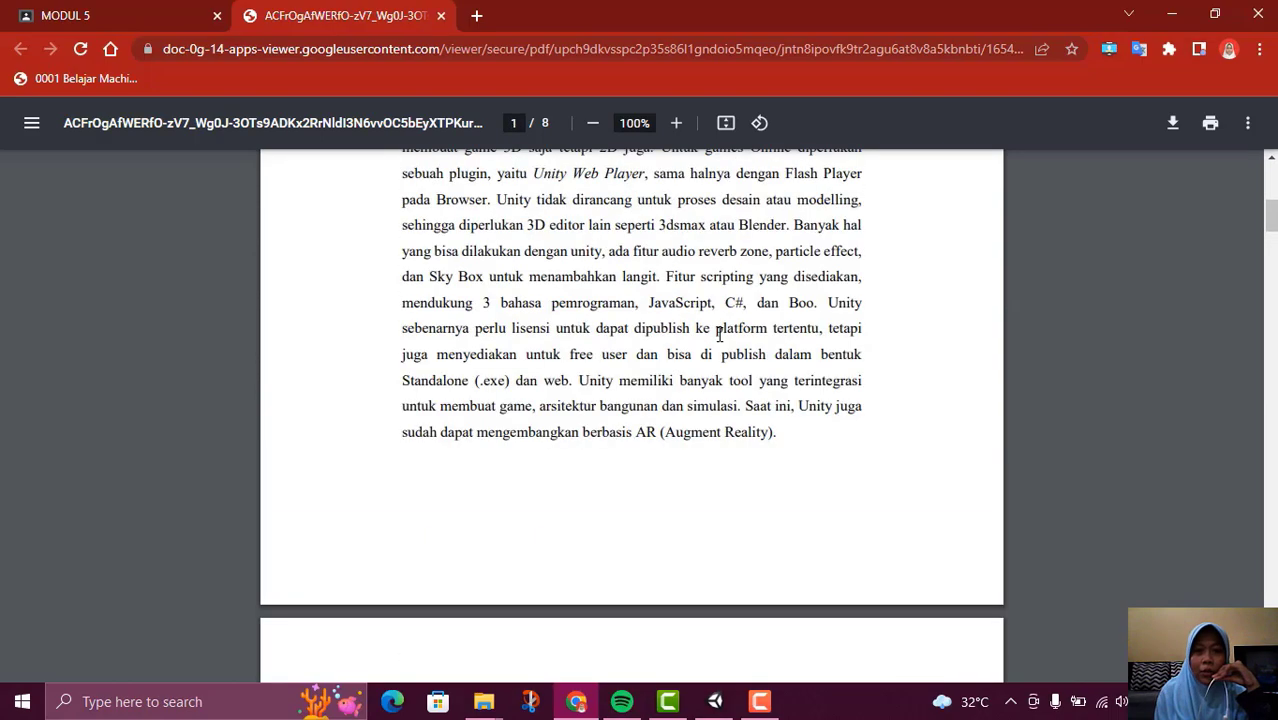